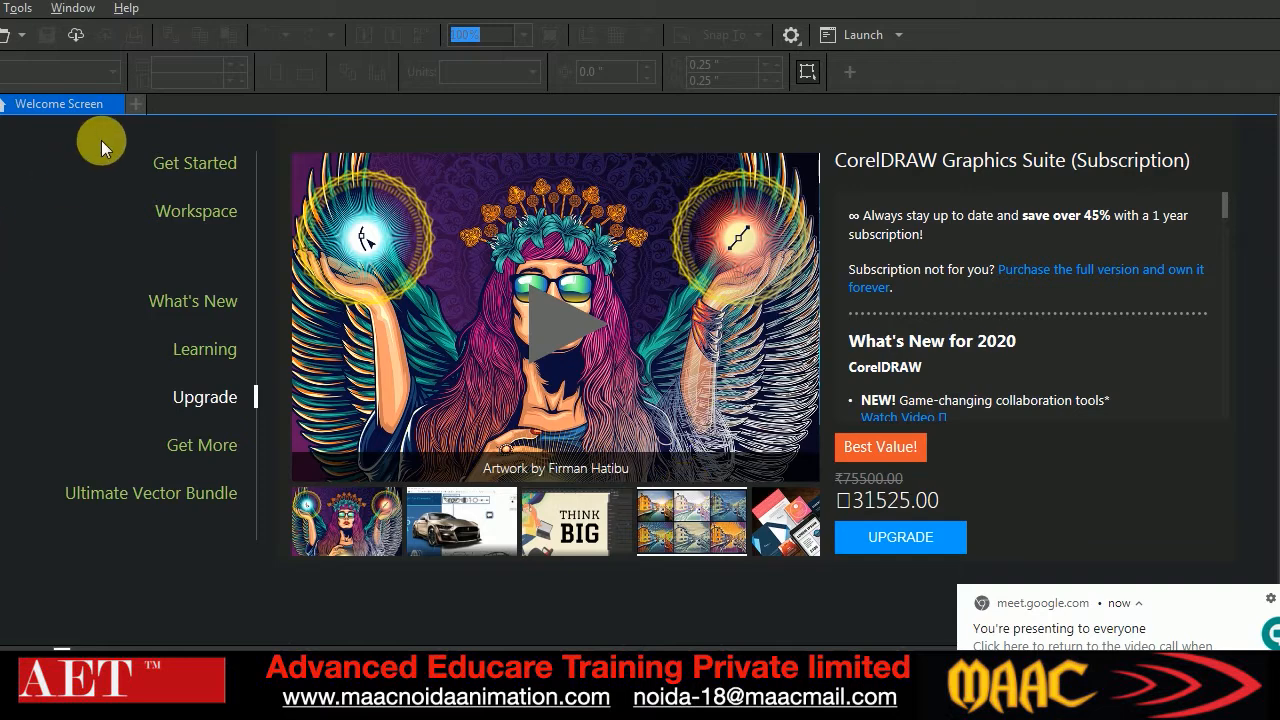
Create a new one-page landscape A4 document in CMYK at 400 dpi and dismiss the screen-sharing notification
key(ctrl+n)
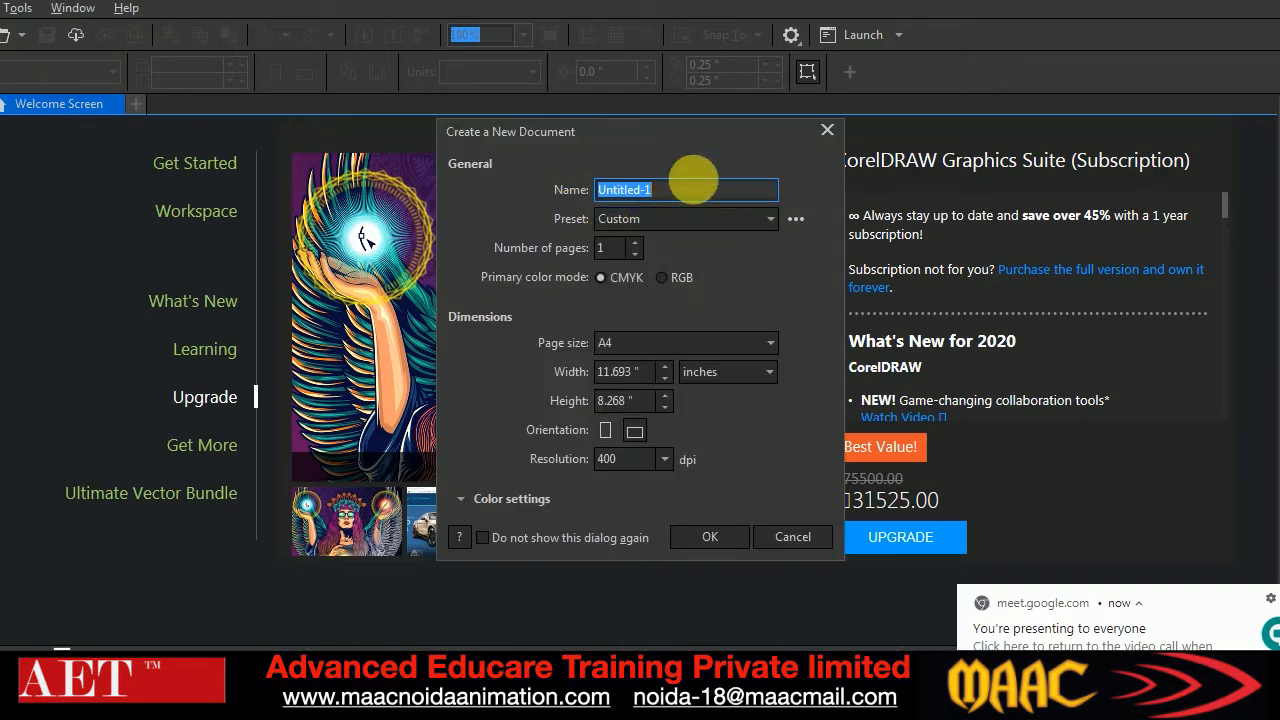
click(712, 537)
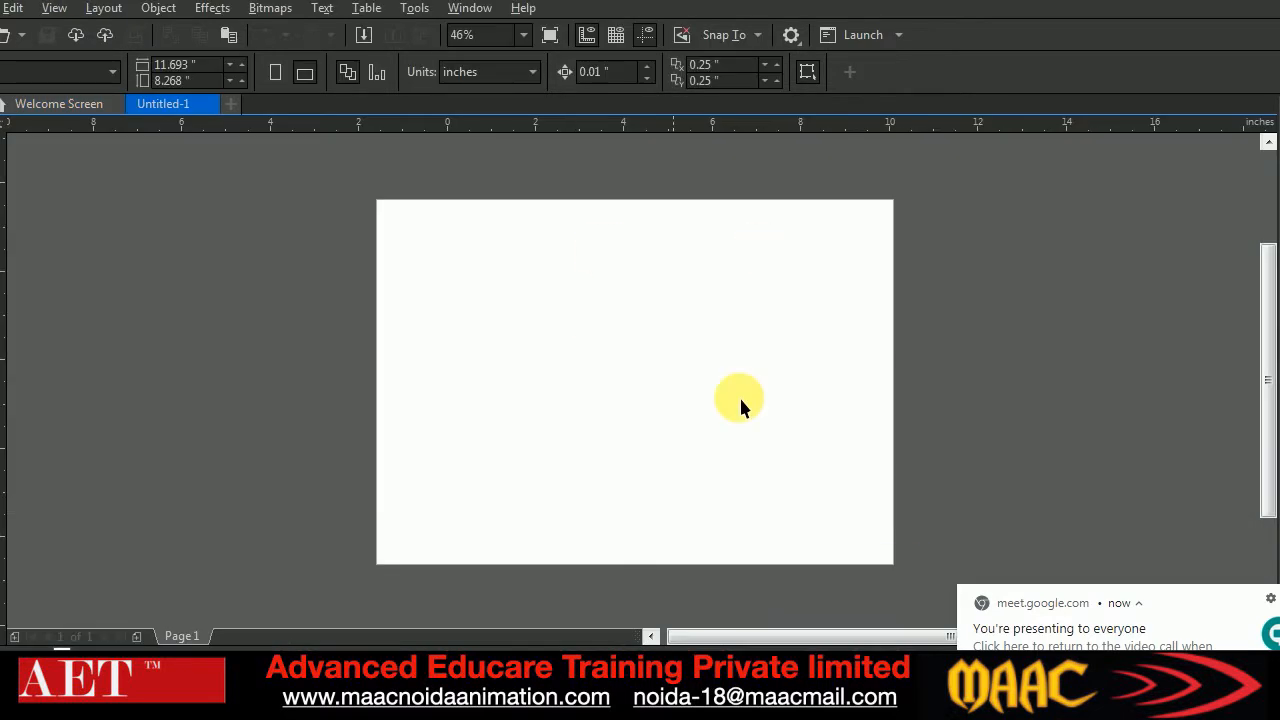
click(1279, 600)
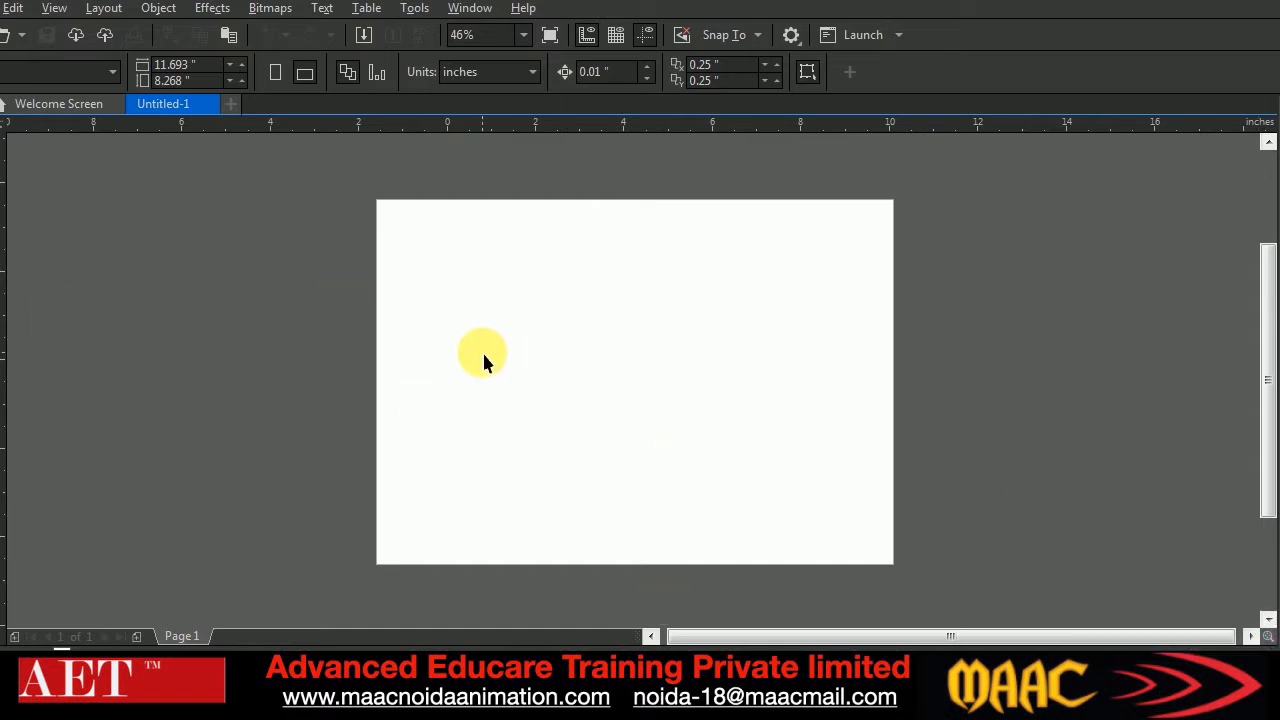
Draw an upright rectangle about 1.6 × 3.4 in on the page's upper left and another about 2.1 × 1.6 in on its lower right
click(0, 318)
drag(457, 240, 527, 389)
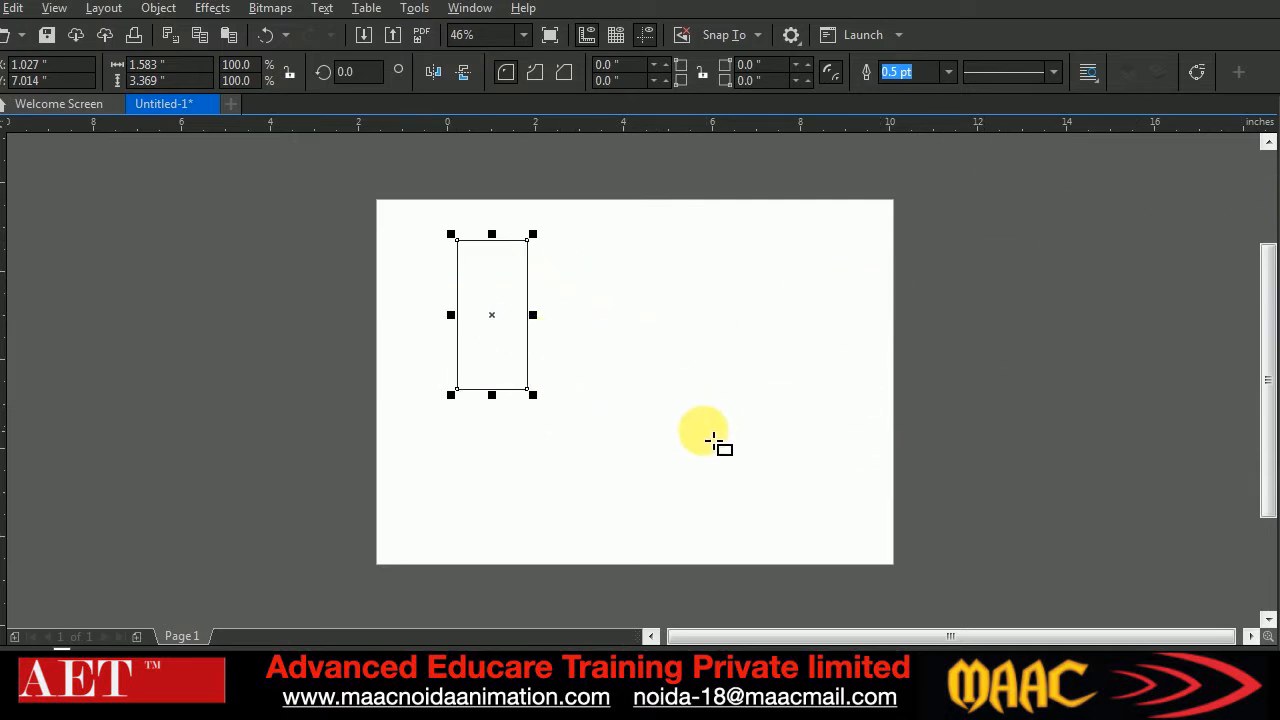
click(707, 378)
drag(695, 369, 788, 441)
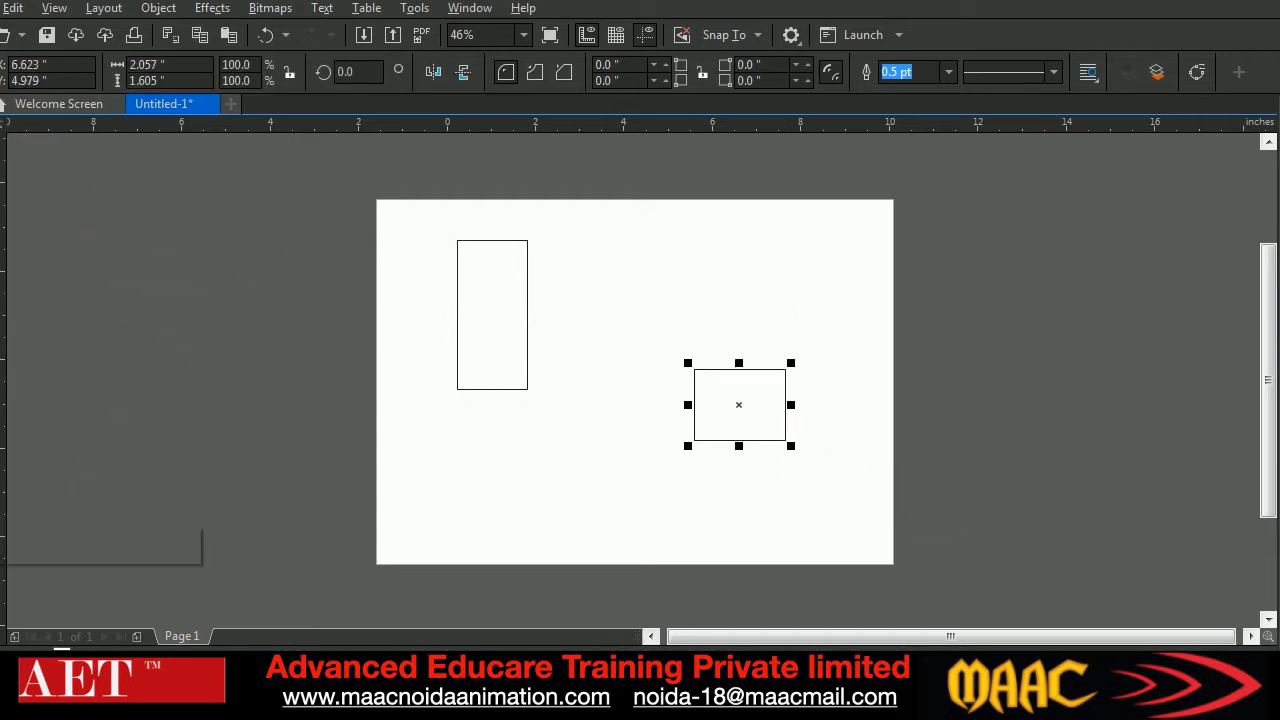
Blend the upright rectangle into the smaller rectangle with the Blend tool, using 20 steps
click(10, 527)
click(30, 541)
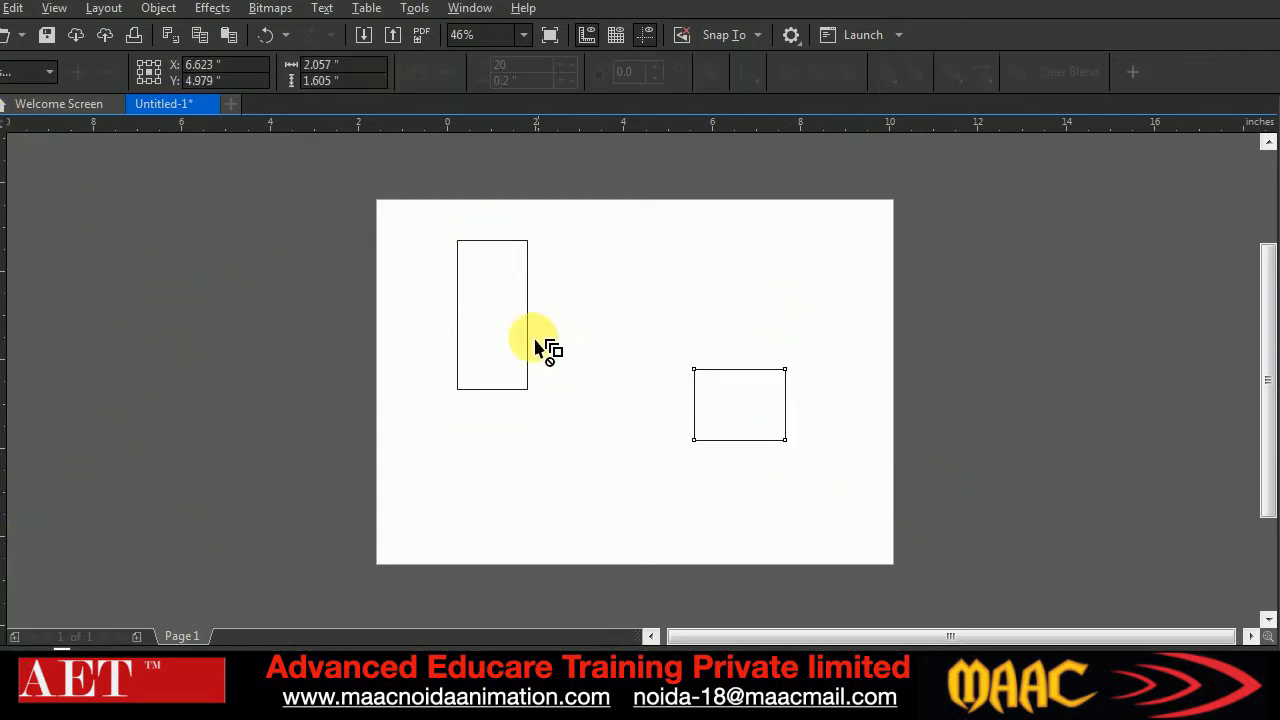
drag(488, 314, 740, 405)
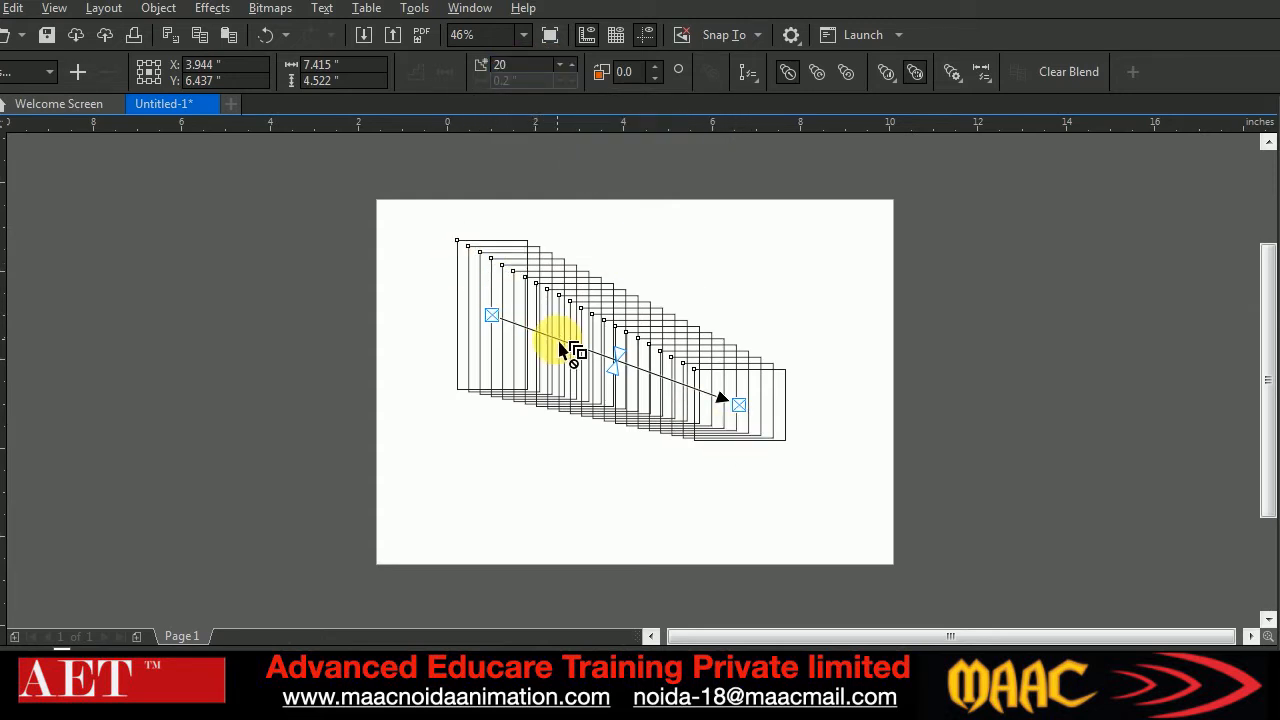
Set the number of steps in the rectangle blend to 18
click(572, 66)
click(572, 66)
click(572, 66)
click(572, 66)
click(572, 66)
click(566, 74)
click(566, 74)
click(566, 74)
click(566, 74)
click(566, 74)
click(566, 74)
click(566, 74)
Set the rectangle blend's direction to 100 degrees and toggle its loop option on and off
click(655, 69)
click(655, 69)
click(655, 69)
click(655, 69)
click(655, 69)
click(655, 69)
click(655, 69)
click(655, 69)
click(655, 69)
click(655, 69)
click(655, 69)
click(655, 69)
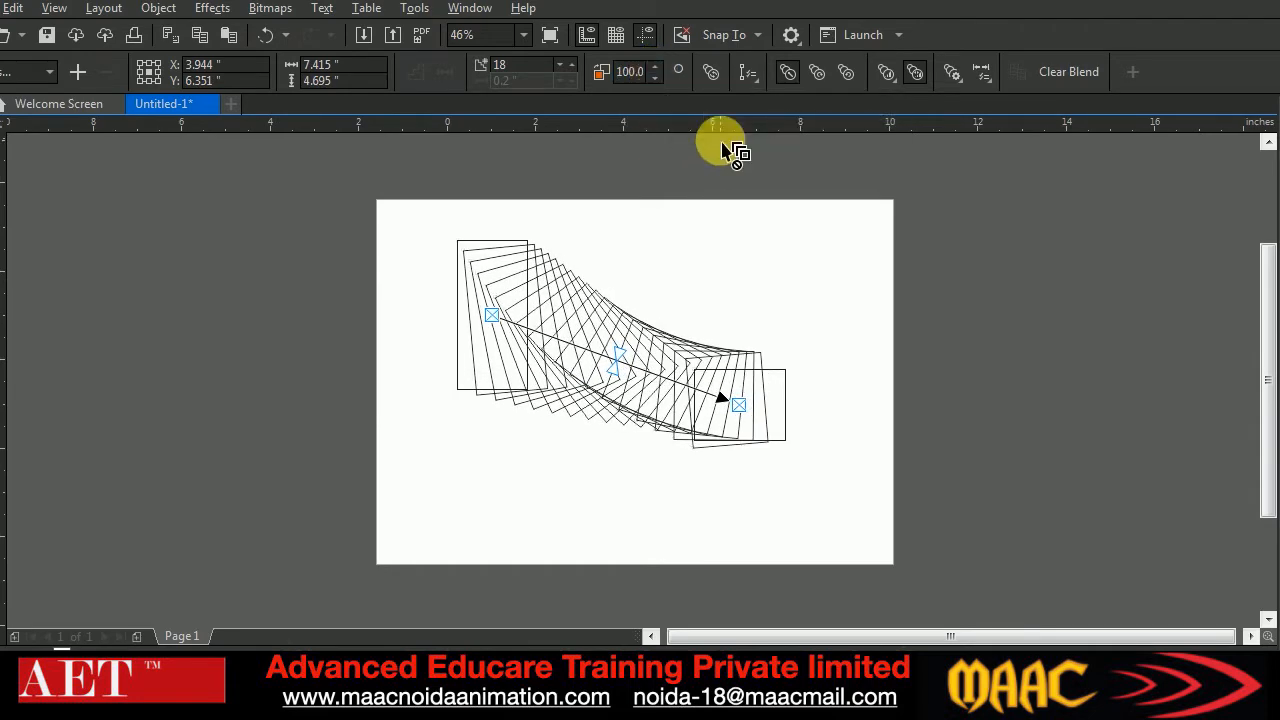
click(712, 74)
click(711, 76)
click(711, 76)
click(711, 76)
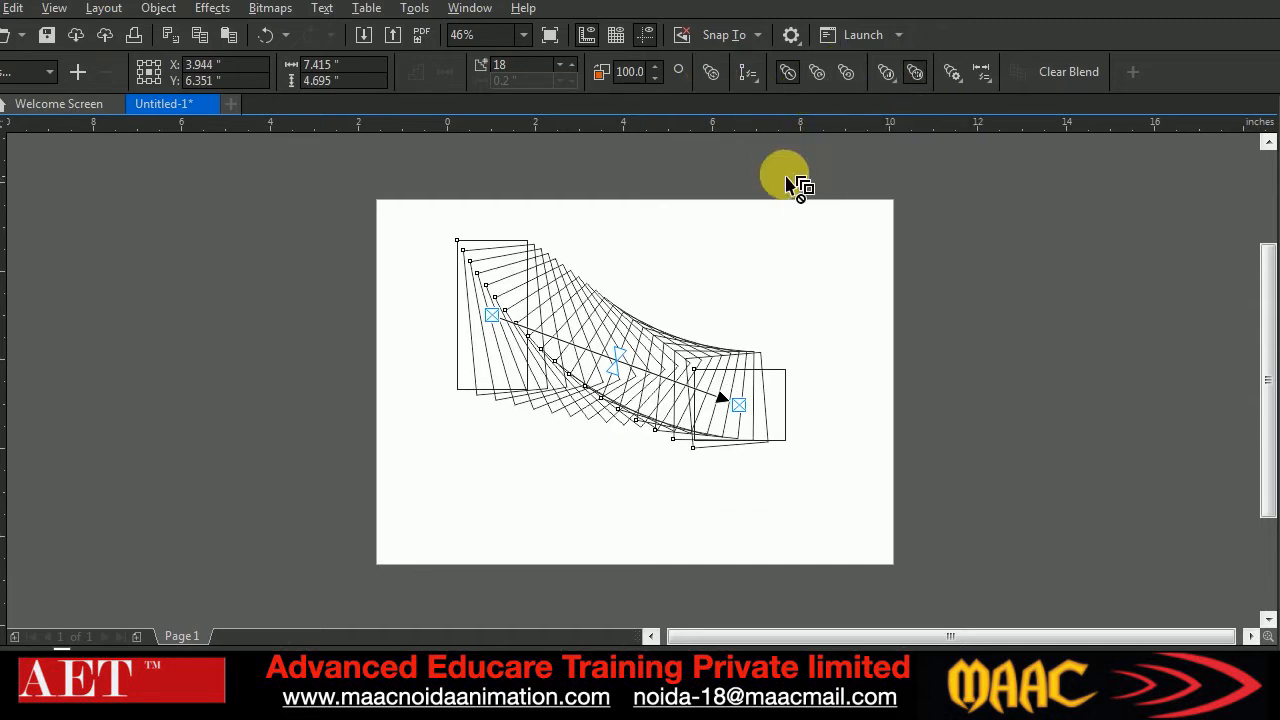
Select the blended rectangles and delete them from the page
click(1, 117)
click(823, 298)
click(653, 368)
key(Delete)
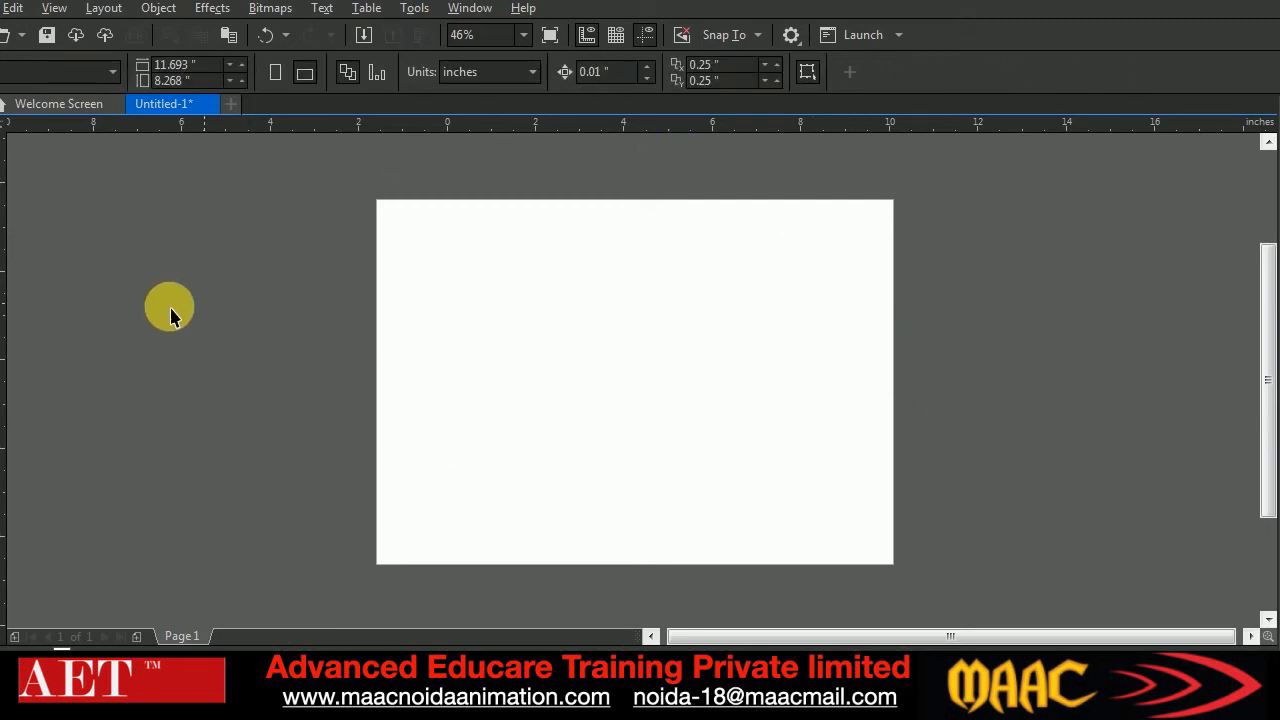
Draw an ellipse about 0.68 × 0.75 in near the page's upper-left corner and choose an elliptical fountain fill for it
click(1, 323)
drag(418, 234, 440, 260)
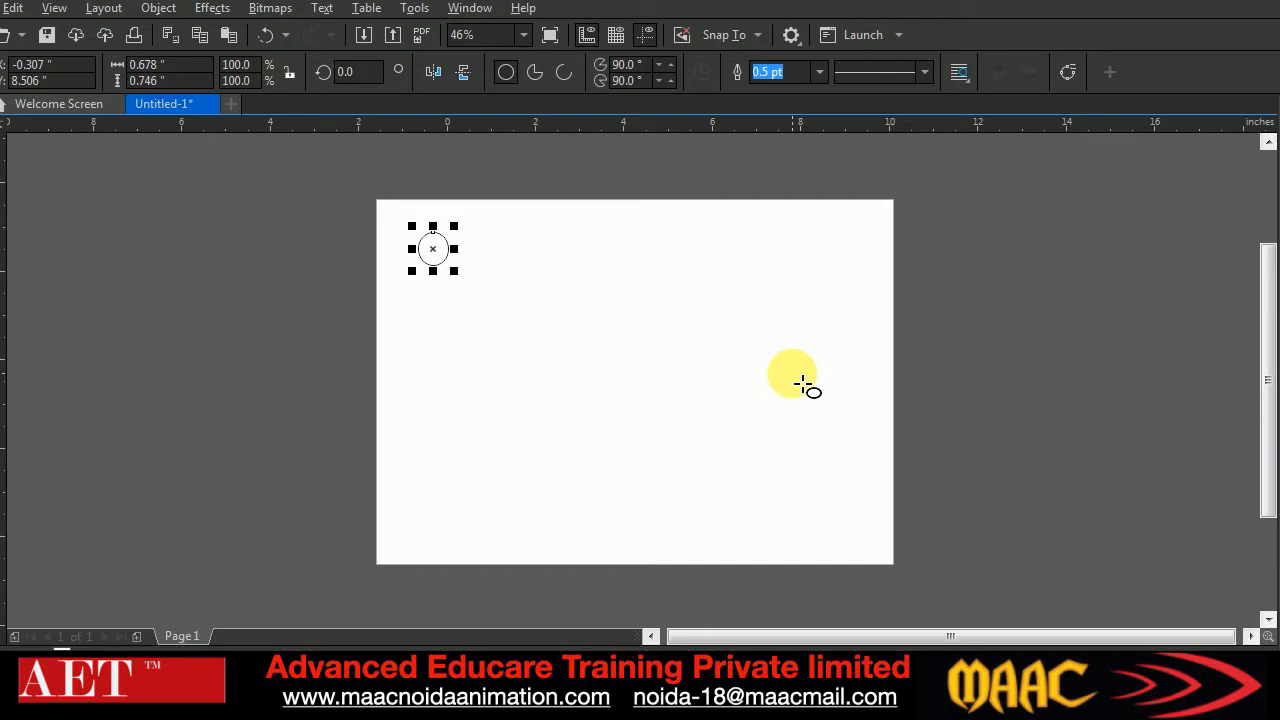
key(F11)
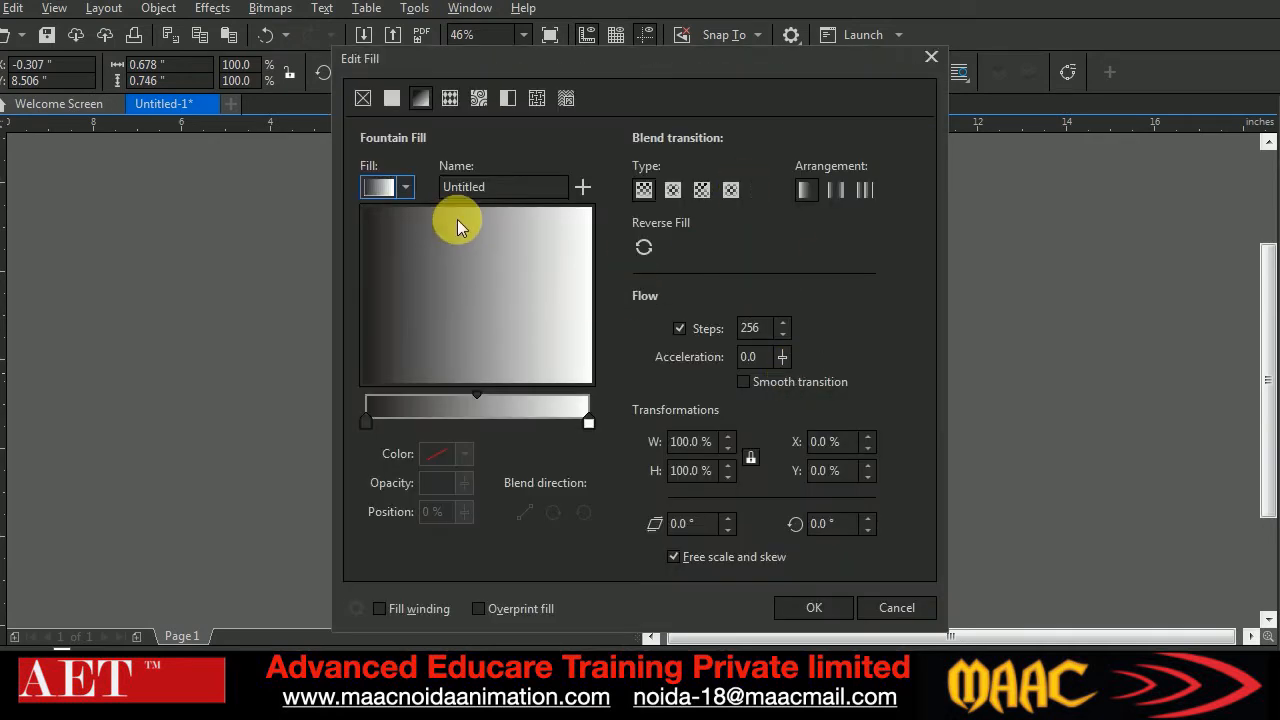
click(672, 189)
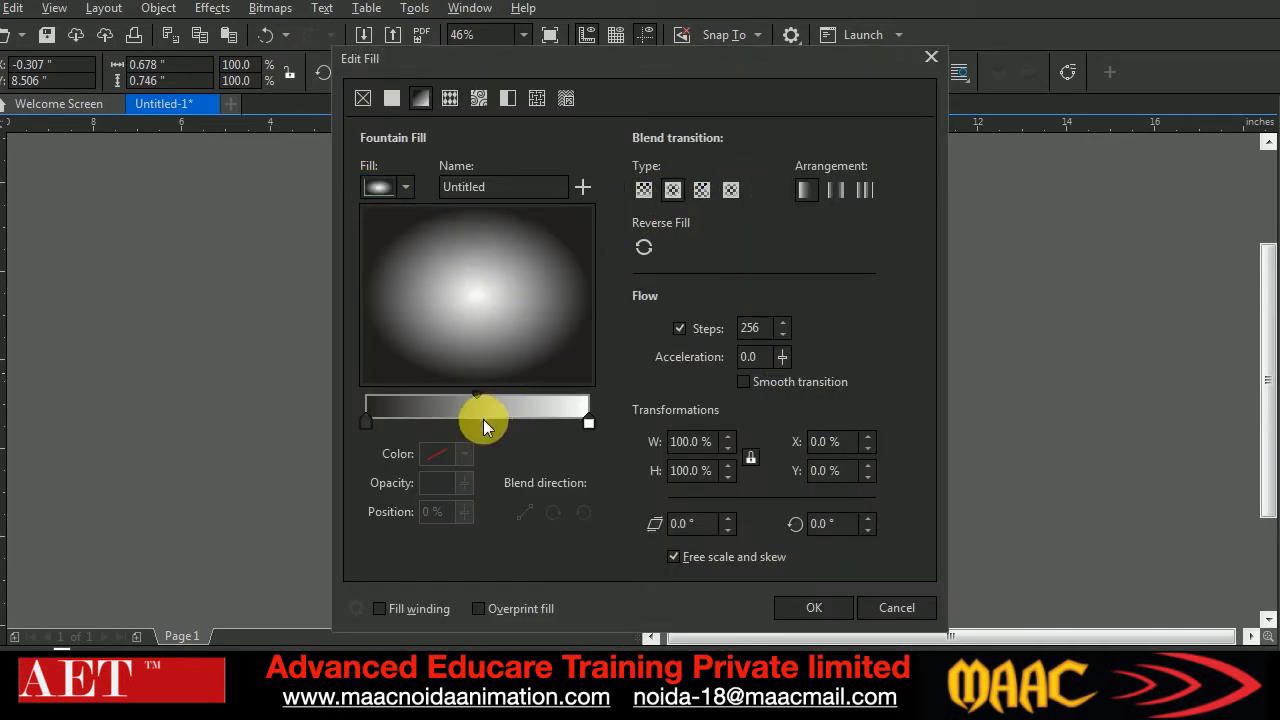
Change the fountain fill's black end to pinkish red, shift its white highlight toward the upper left, and apply it to the ellipse
click(365, 424)
click(463, 456)
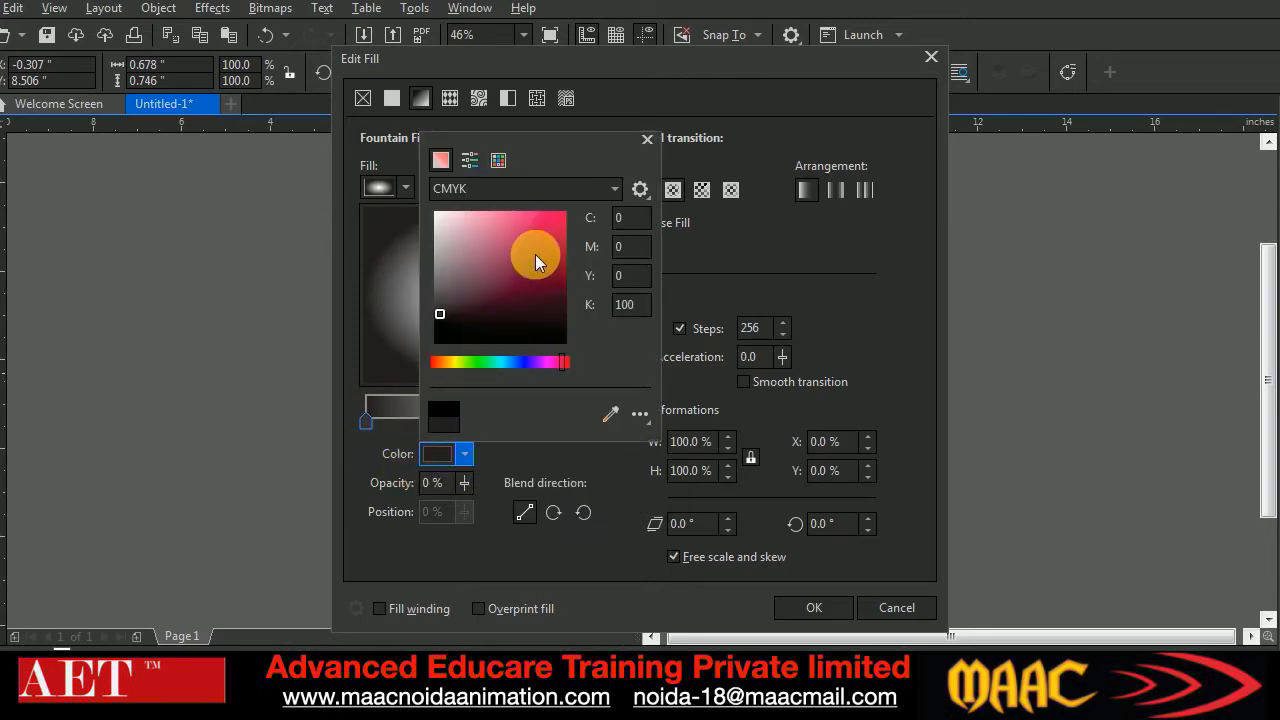
click(786, 234)
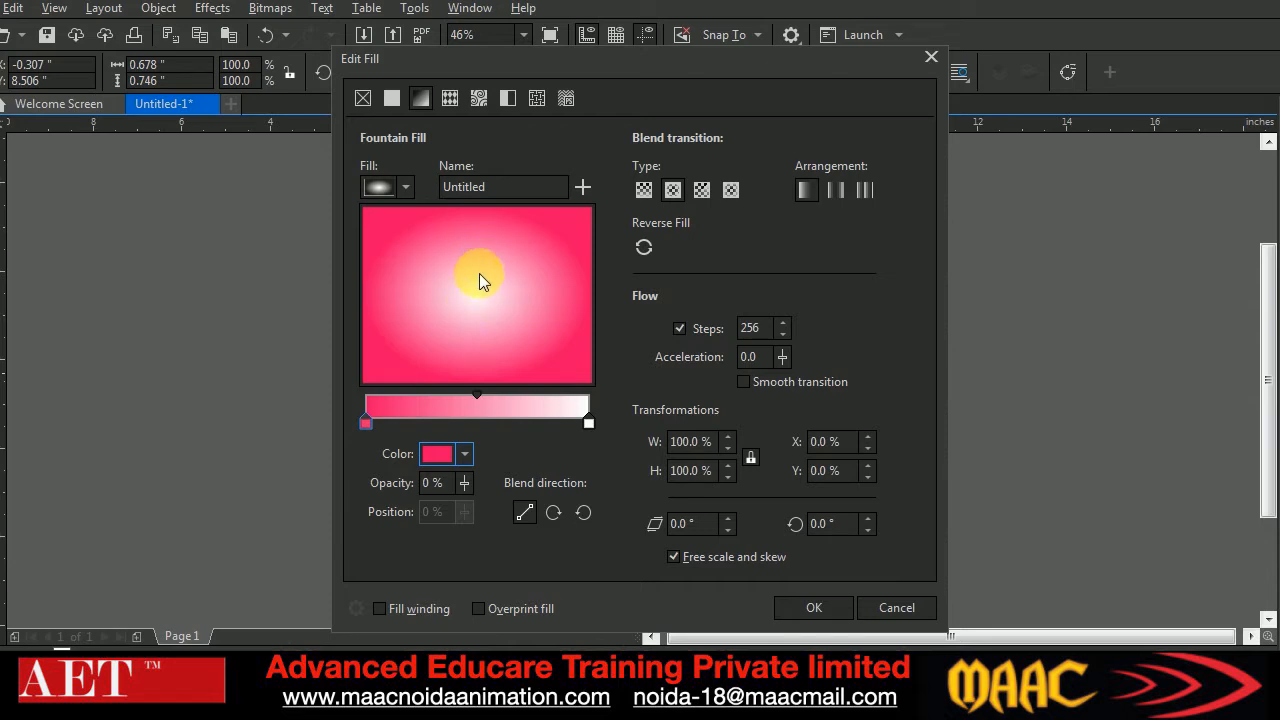
drag(479, 298, 434, 264)
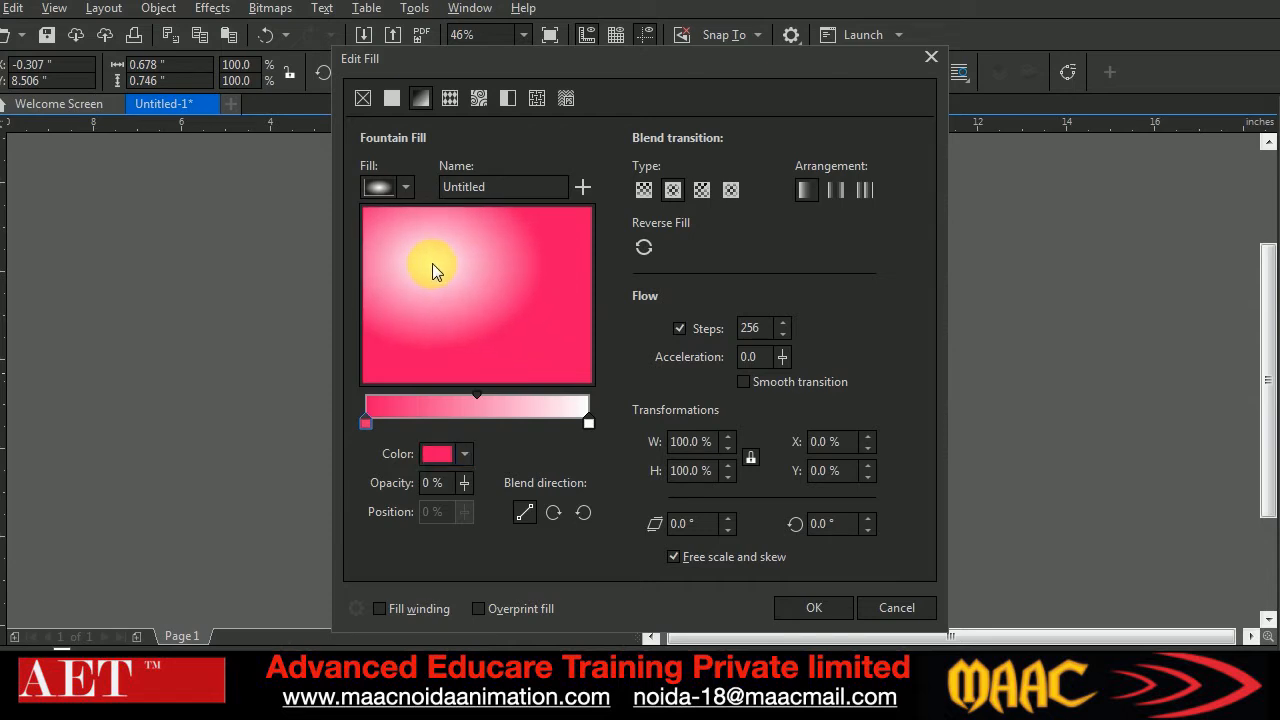
click(786, 609)
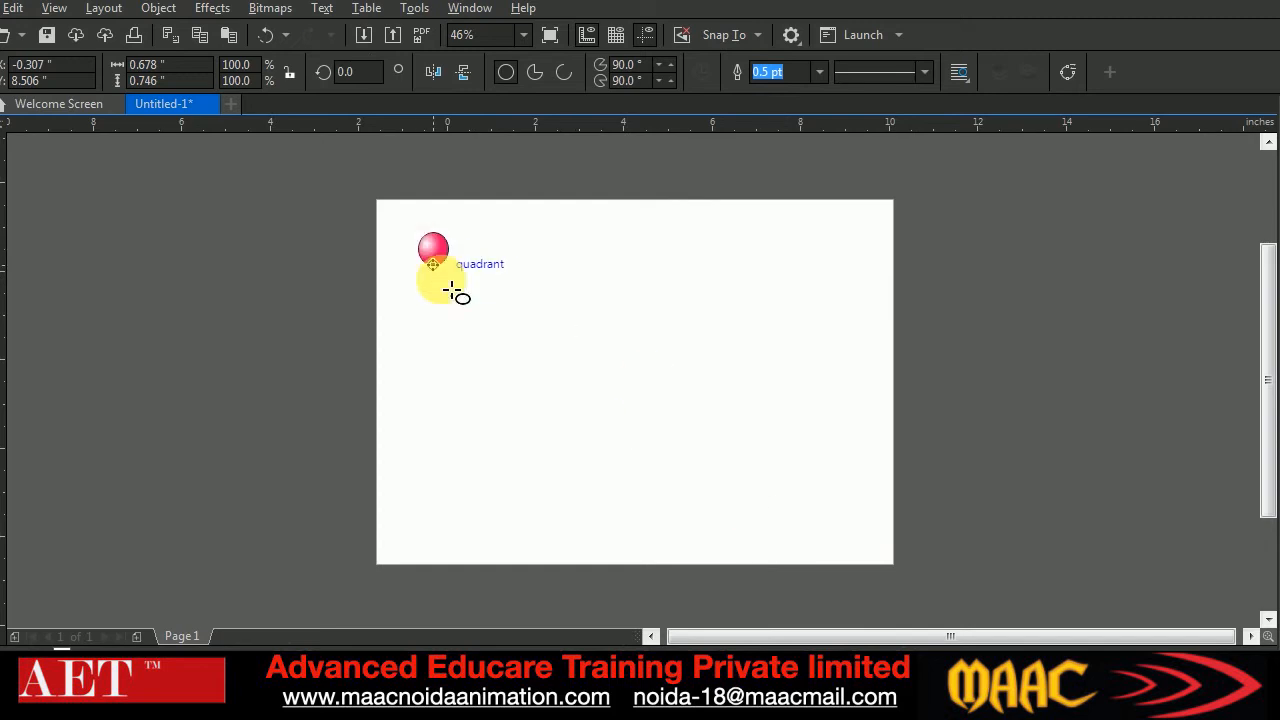
Select the pink gradient ball and set its outline to None
click(522, 306)
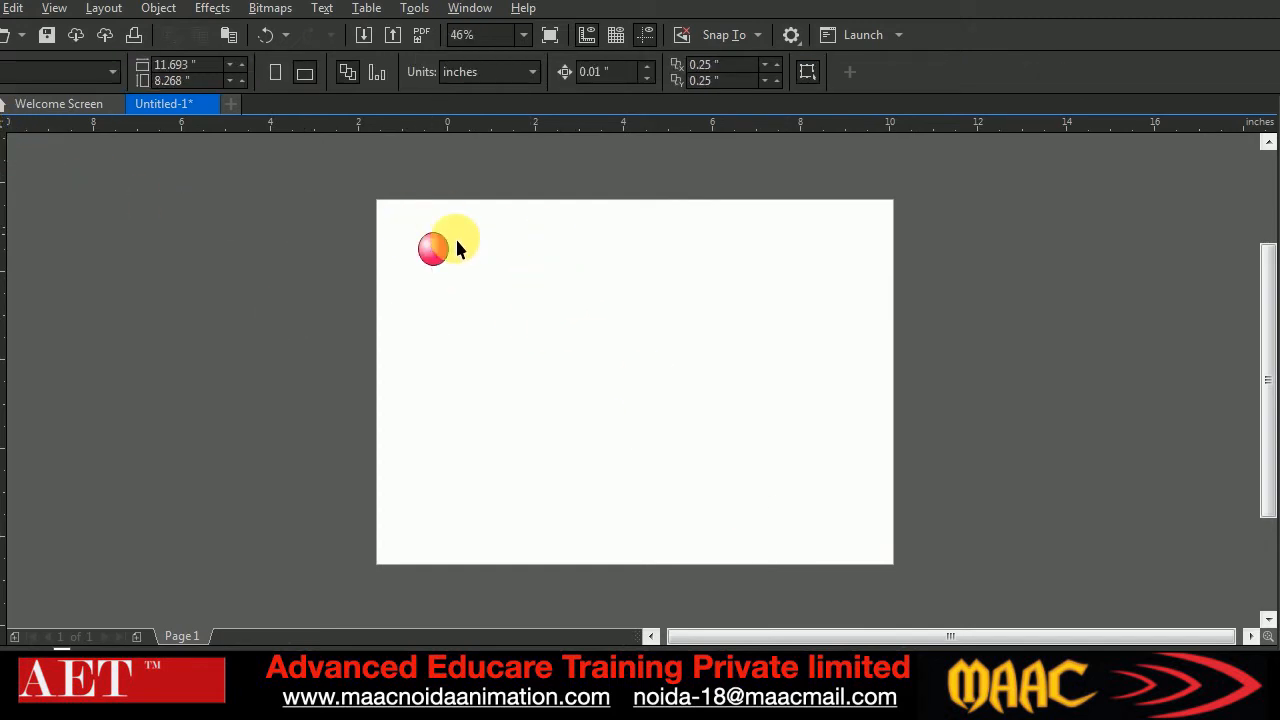
drag(505, 279, 505, 280)
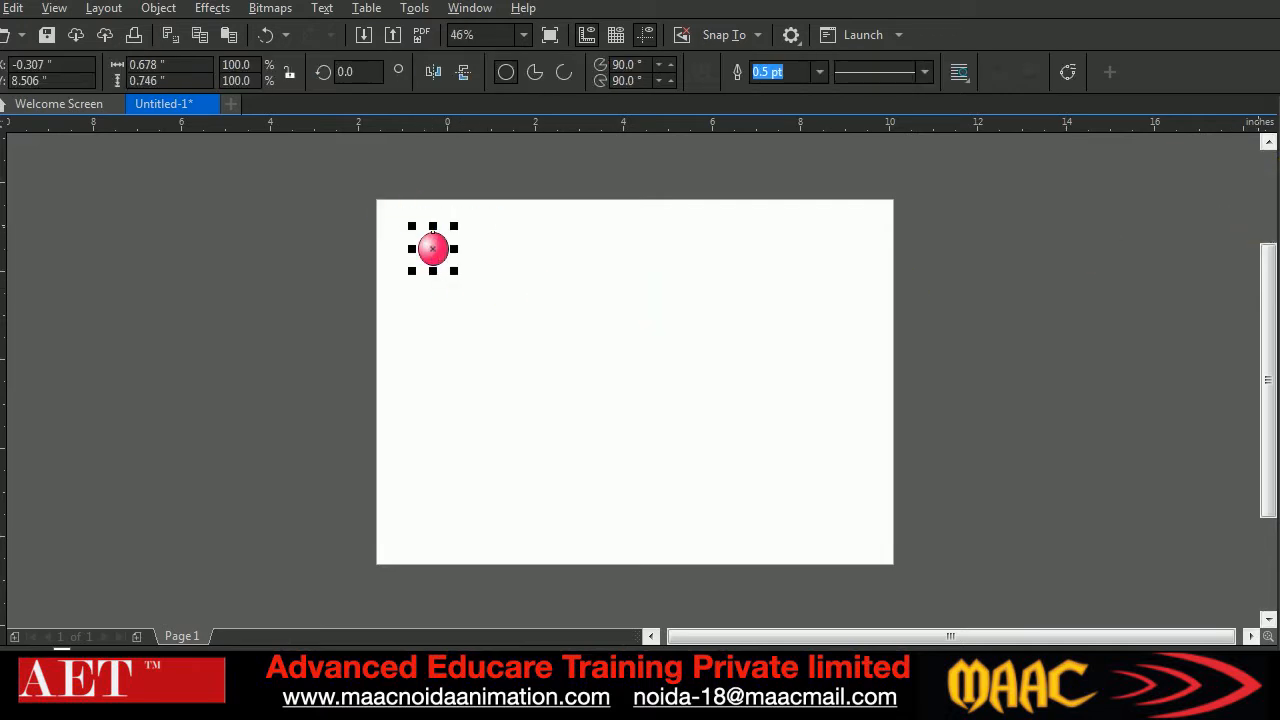
click(560, 272)
Place two copies of the ball, one level with it near the page's right side and one beyond the page's right edge
drag(431, 252, 1043, 238)
right_click(763, 253)
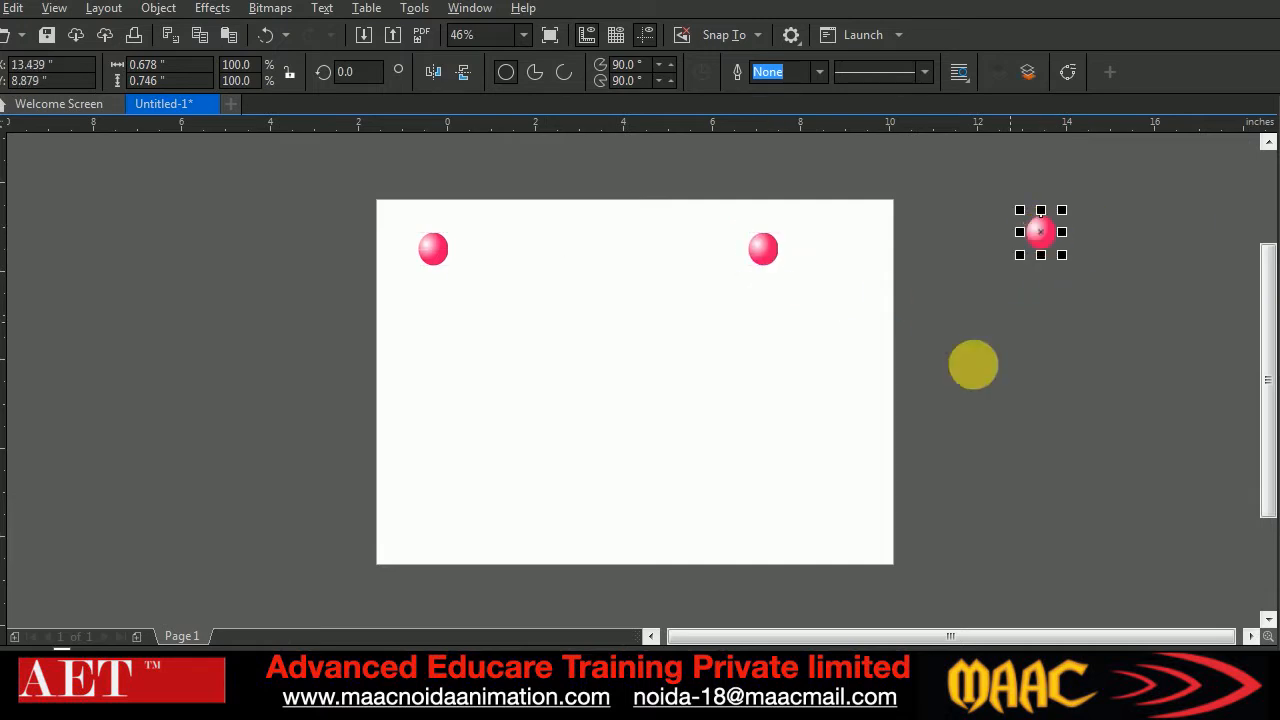
click(817, 286)
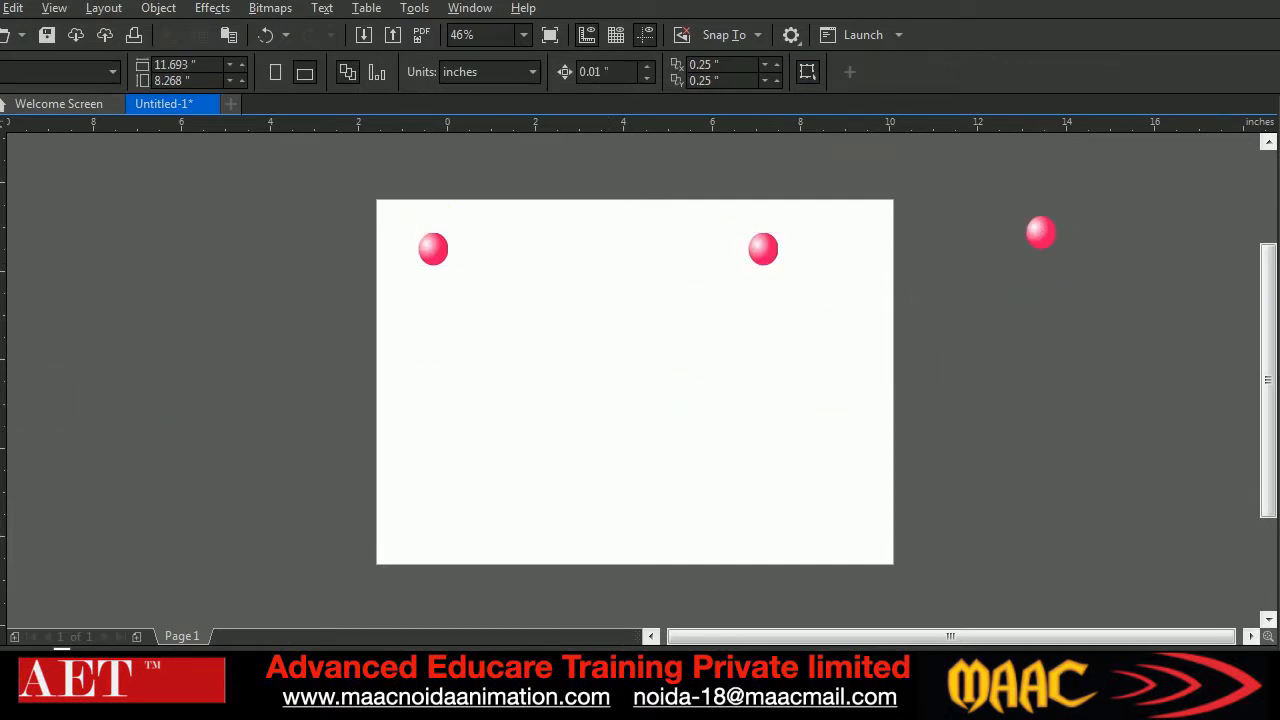
Blend the two balls on the page with 20 steps and move the resulting row slightly up and to the right
click(6, 497)
click(27, 542)
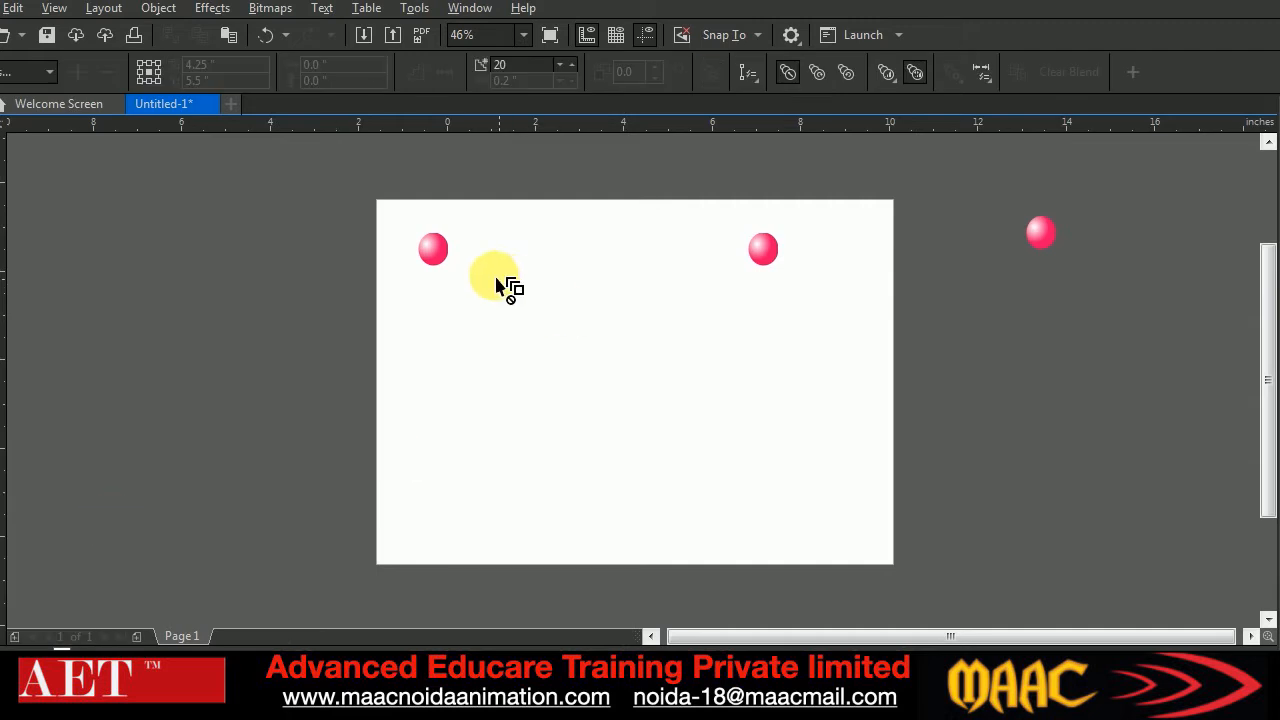
drag(435, 257, 763, 252)
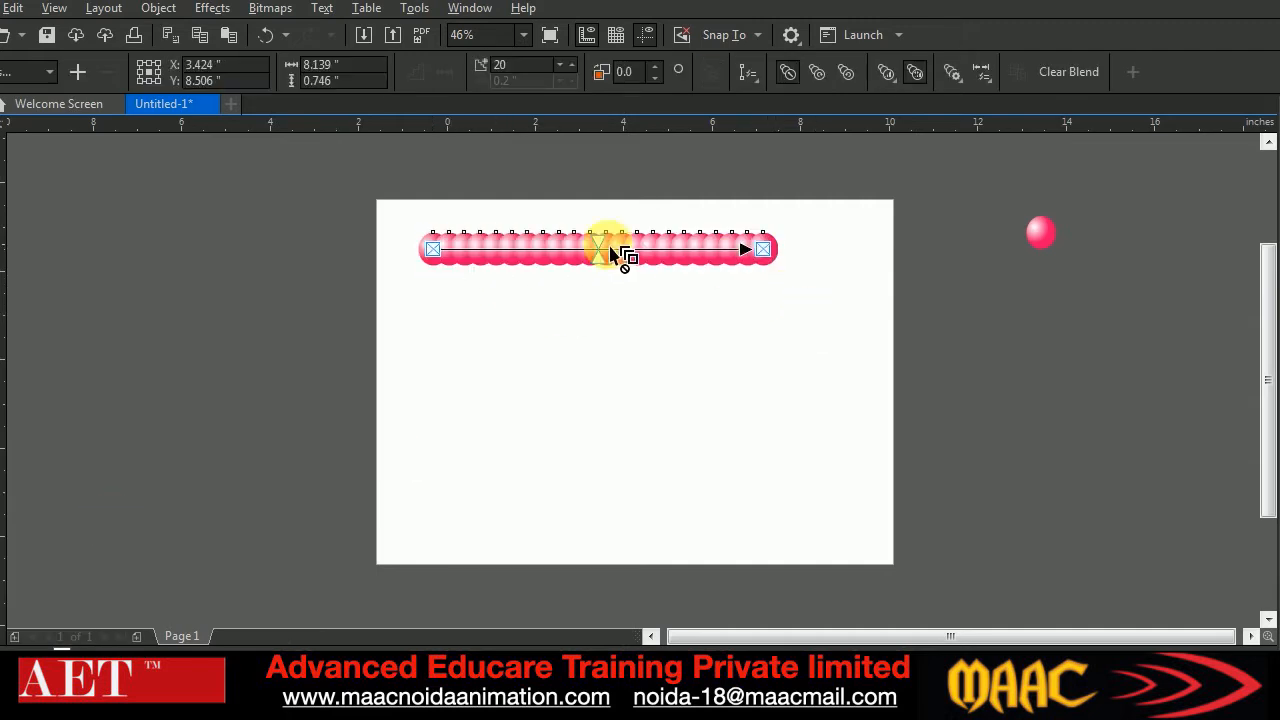
click(4, 148)
drag(649, 260, 669, 248)
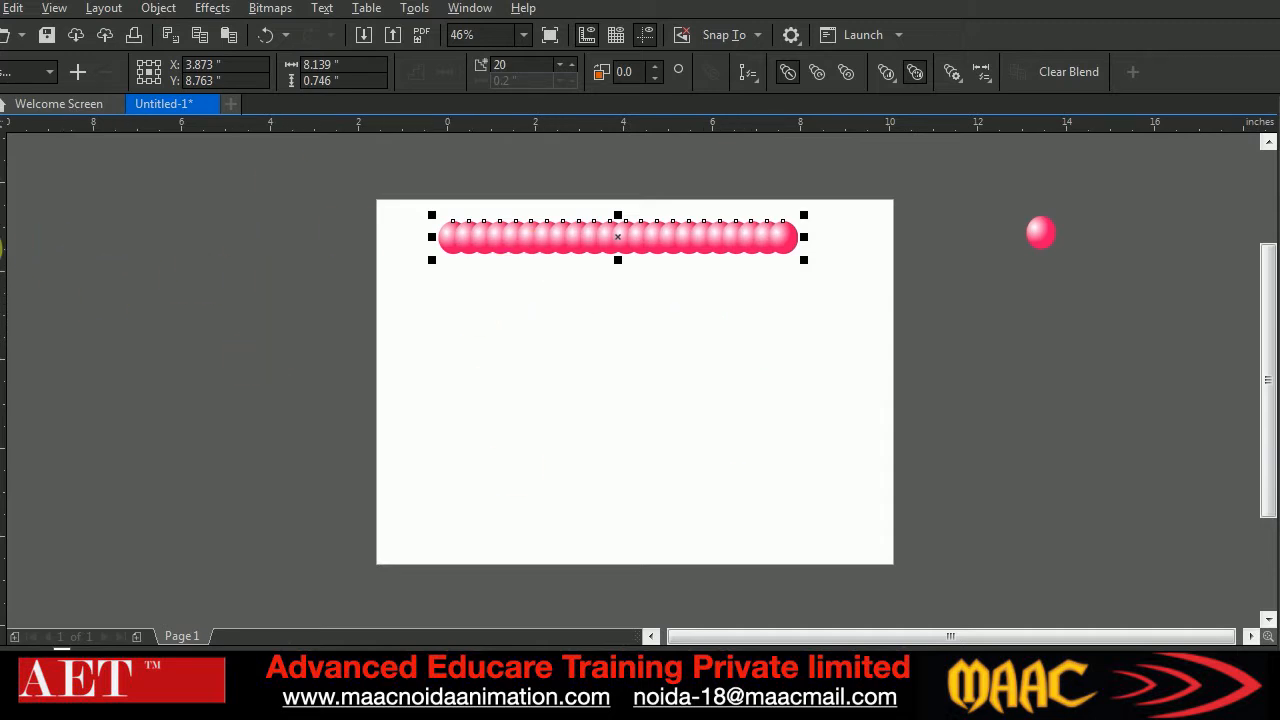
Try a straight diagonal Bézier segment below the row of balls, and undo it
click(2, 249)
click(35, 286)
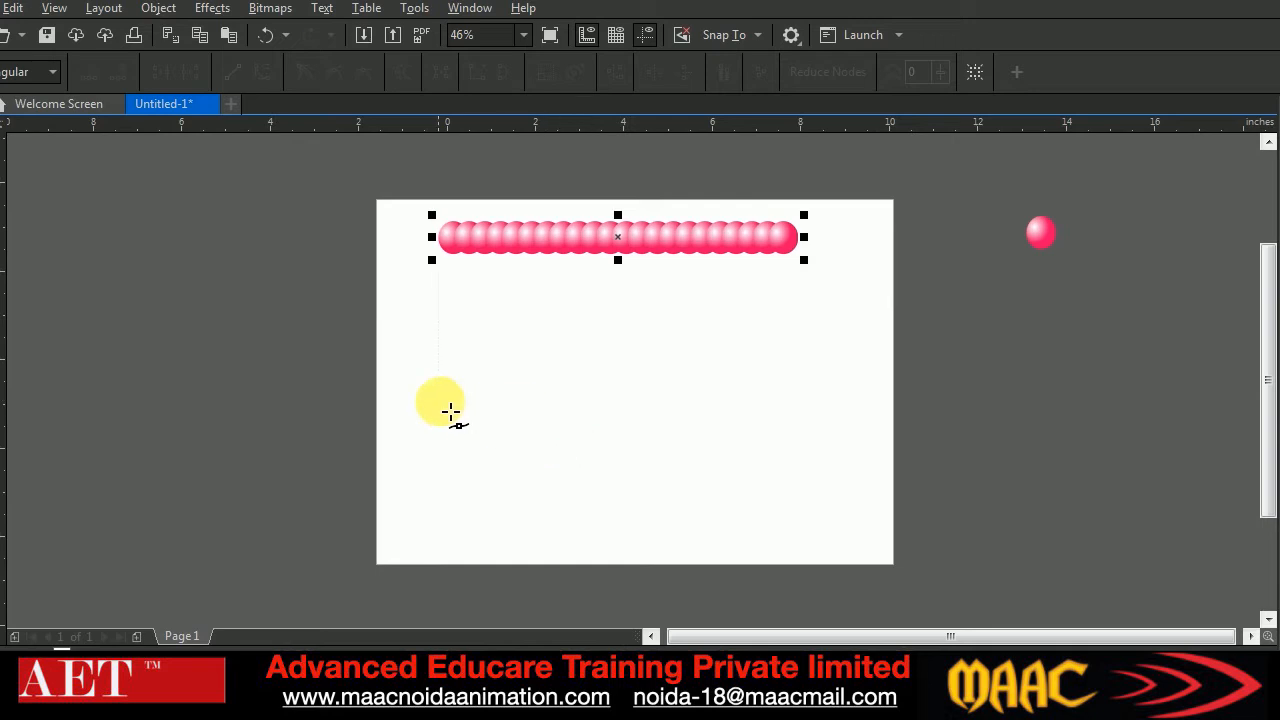
click(451, 363)
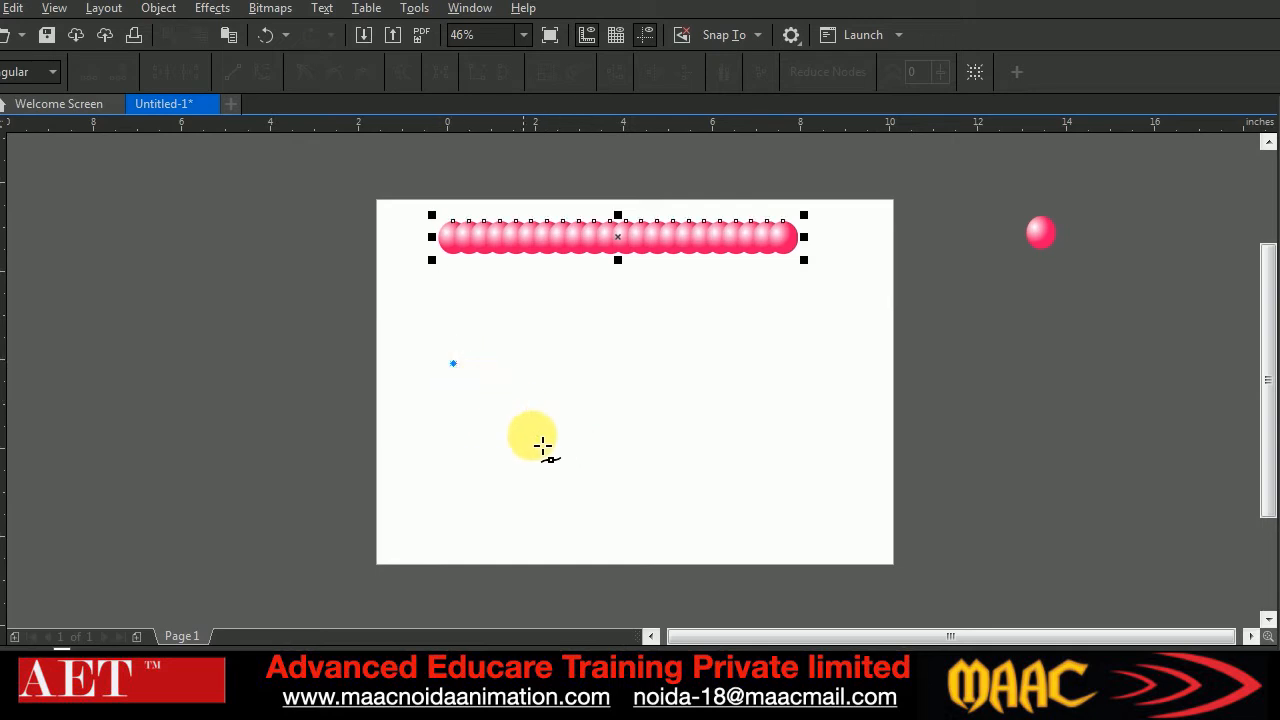
click(621, 456)
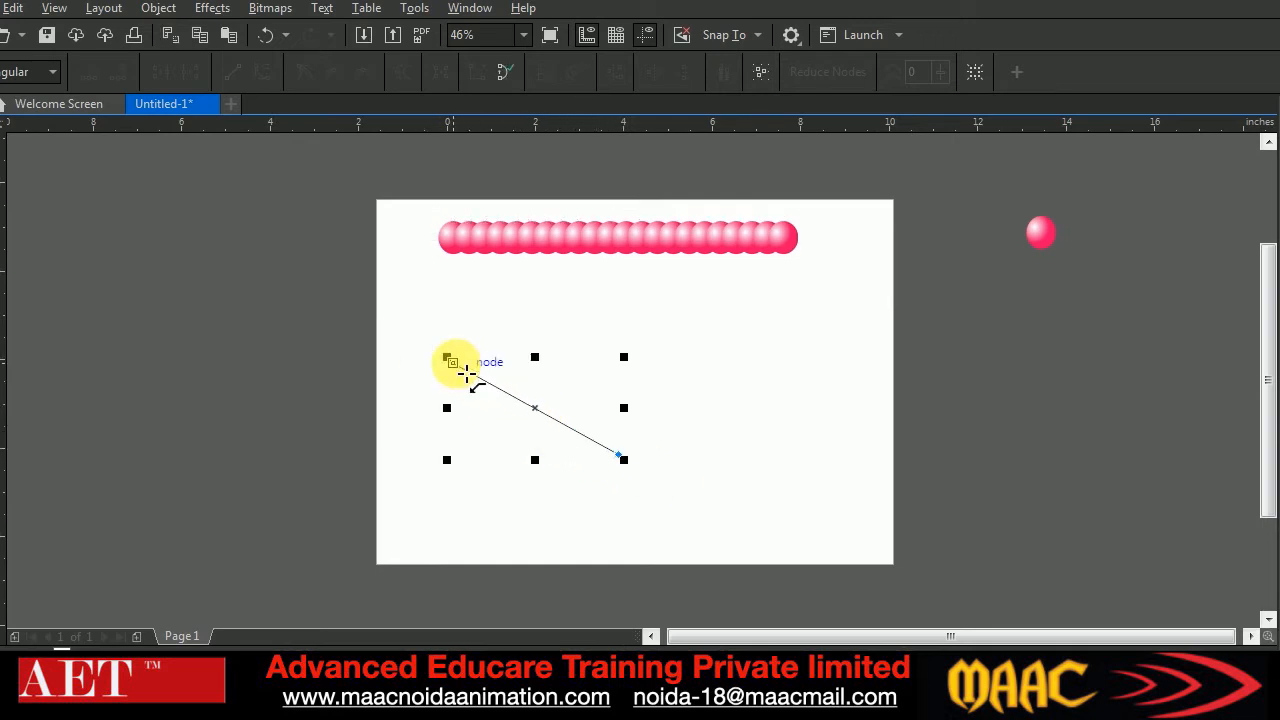
key(ctrl+z)
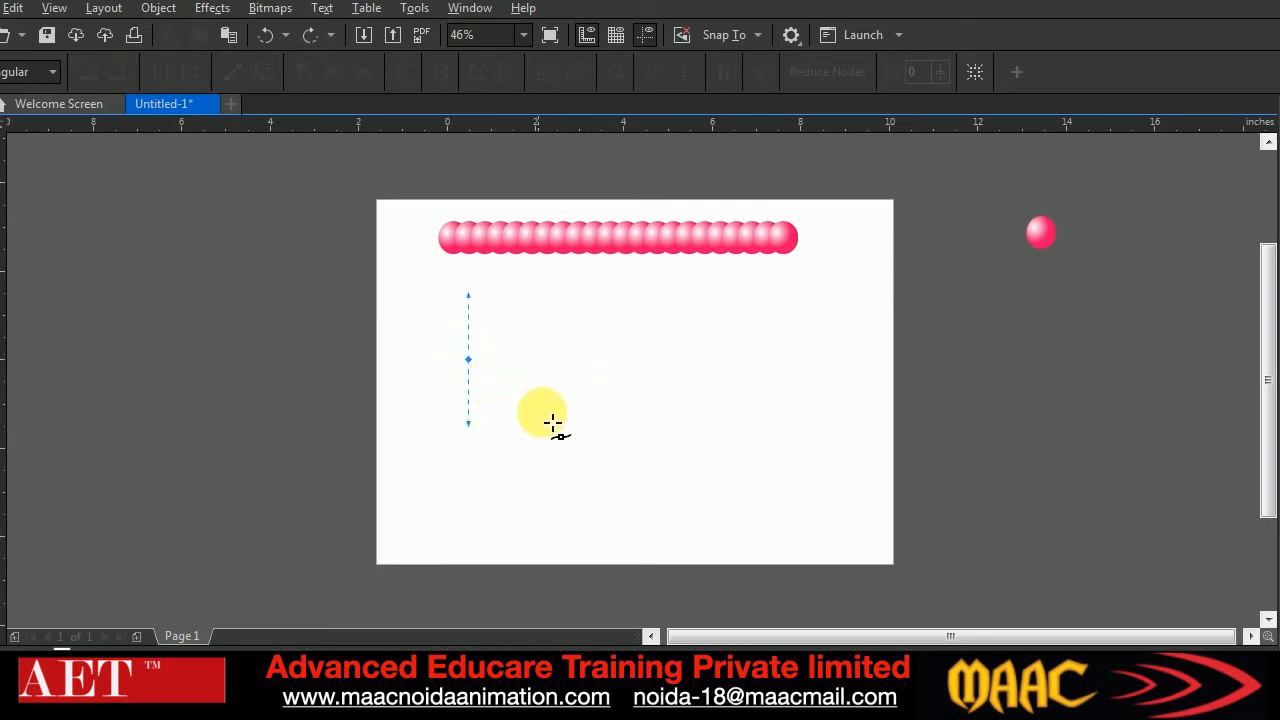
Try a curved Bézier path that dips in the middle and rises to the right, undo its last segment and delete the rest
drag(661, 463, 663, 519)
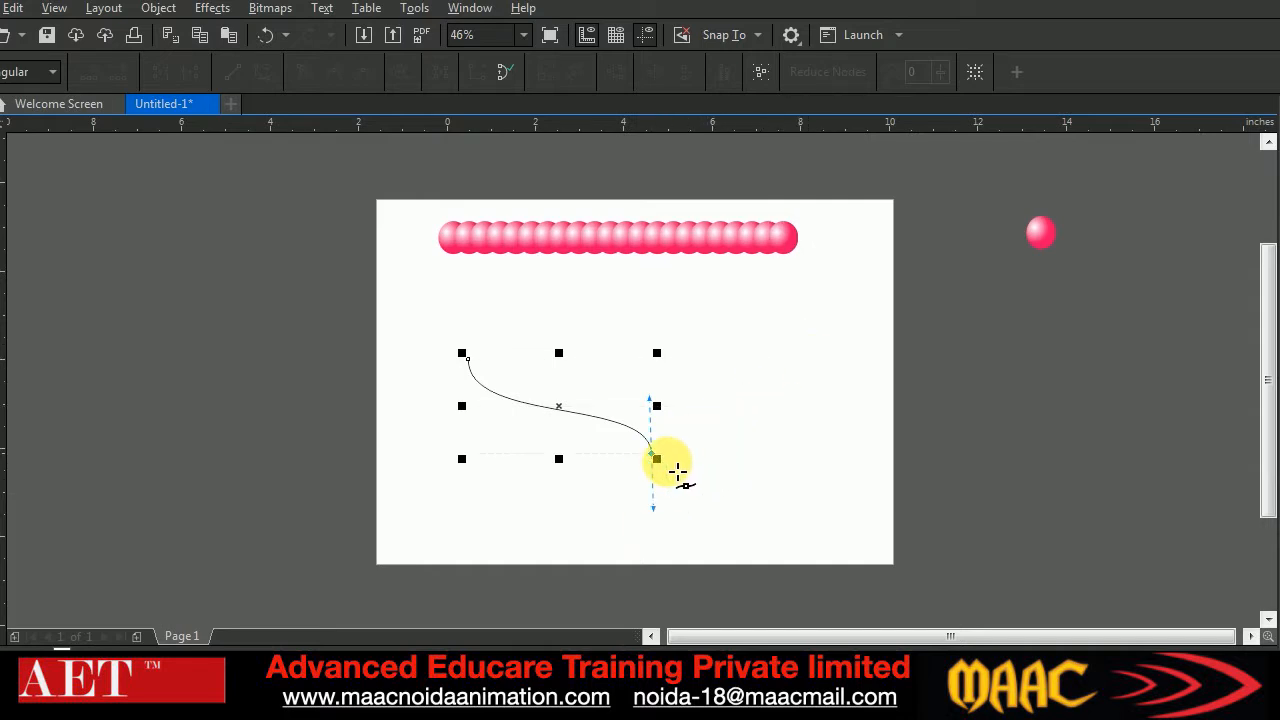
click(809, 357)
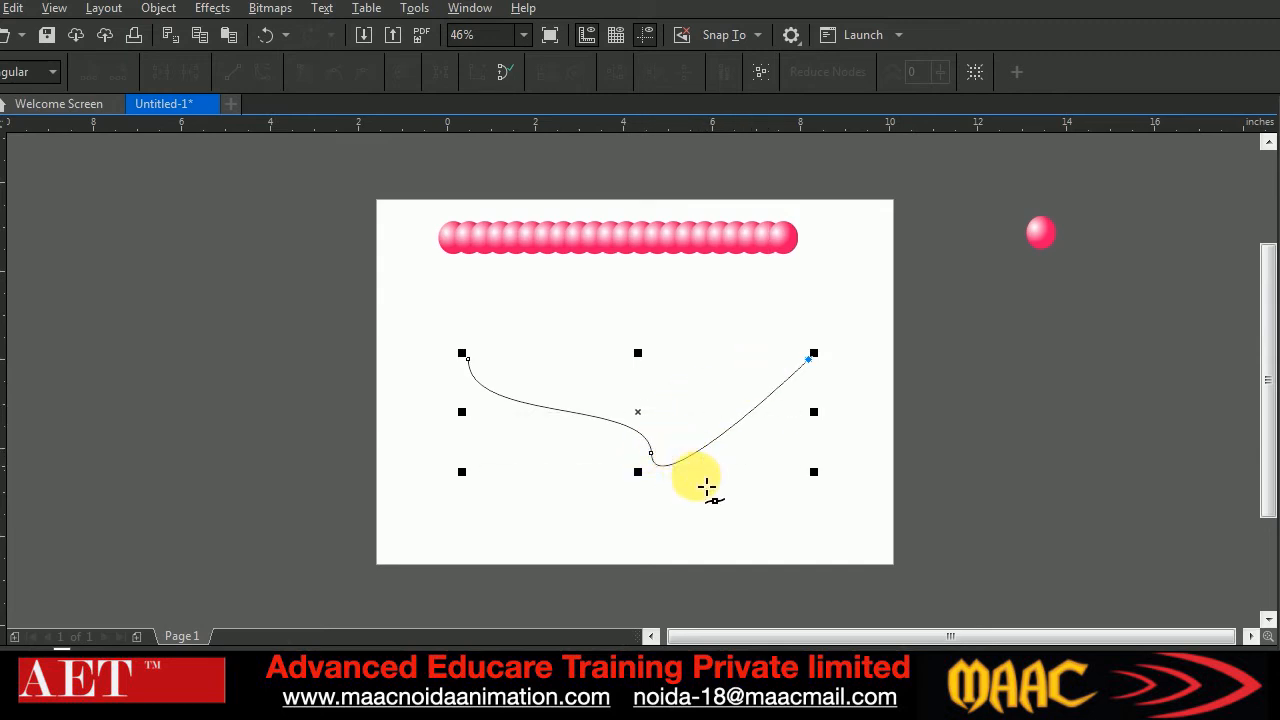
key(ctrl+z)
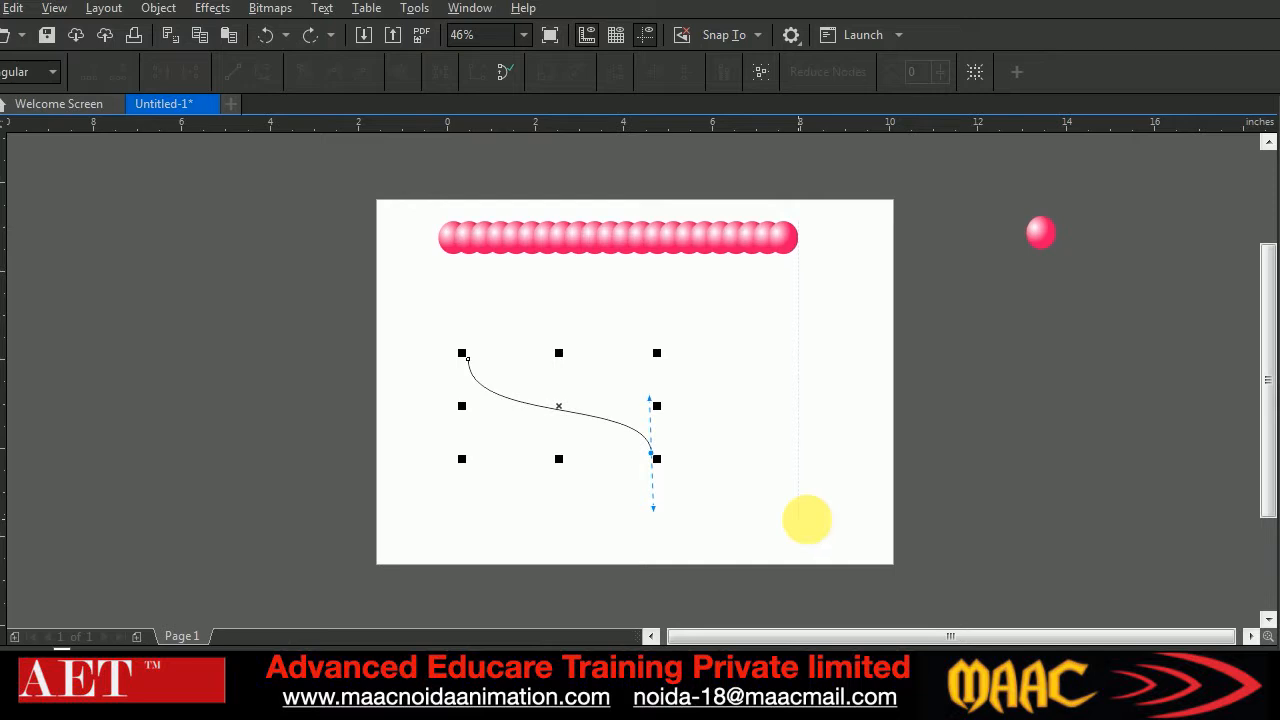
key(Delete)
Draw a V-shaped Bézier curve beneath the row of balls with a sharp cusp at its lowest point, and extend its right end slightly outward
drag(453, 353, 457, 410)
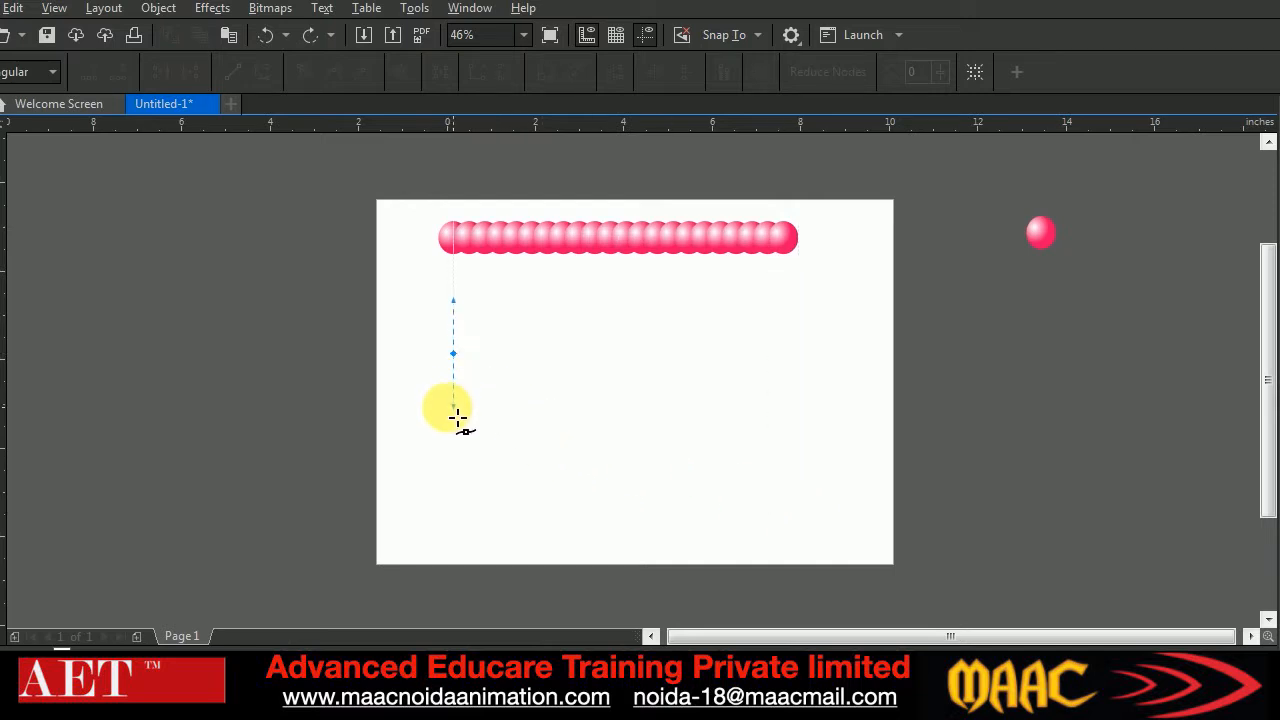
drag(636, 447, 636, 512)
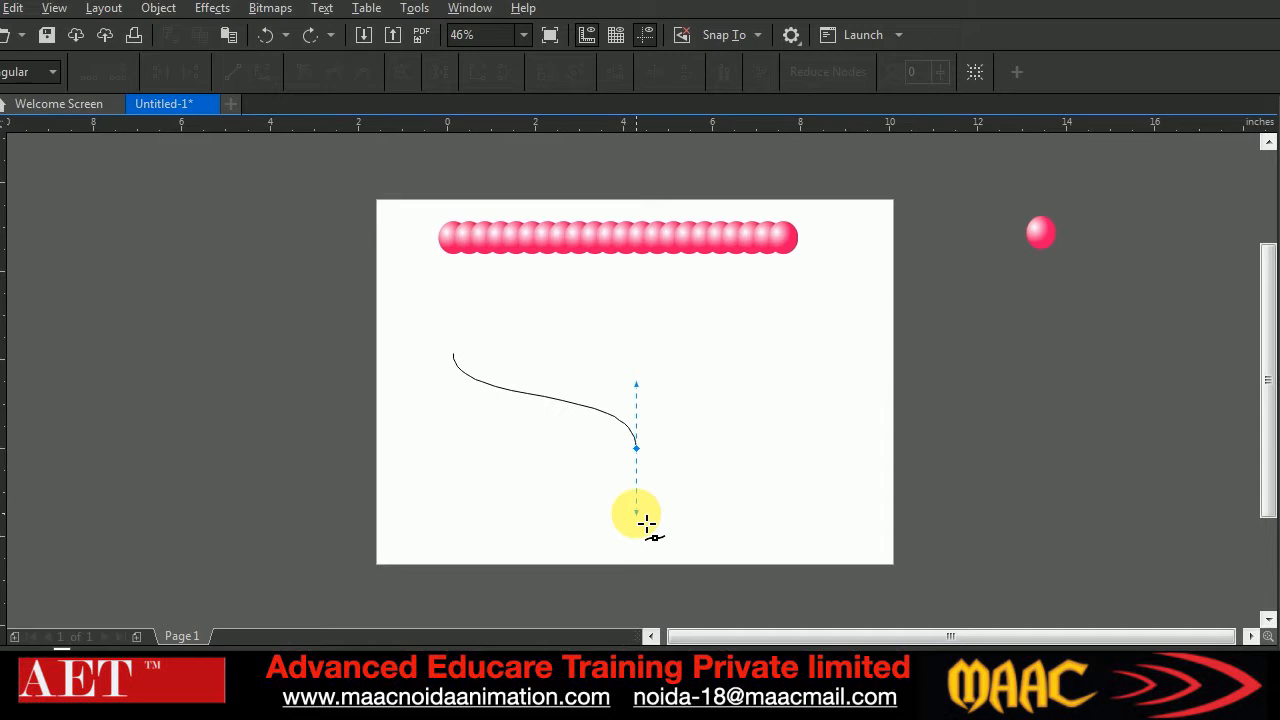
mouse_move(650, 522)
mouse_down()
mouse_move(686, 509)
mouse_move(600, 517)
mouse_move(694, 516)
mouse_move(641, 522)
mouse_up()
mouse_move(645, 521)
mouse_down()
mouse_move(697, 448)
mouse_move(680, 377)
mouse_move(587, 382)
mouse_move(589, 485)
mouse_move(663, 491)
mouse_move(686, 414)
mouse_move(606, 417)
mouse_move(595, 517)
mouse_move(686, 519)
mouse_move(643, 522)
mouse_up()
key(c)
drag(645, 525, 655, 402)
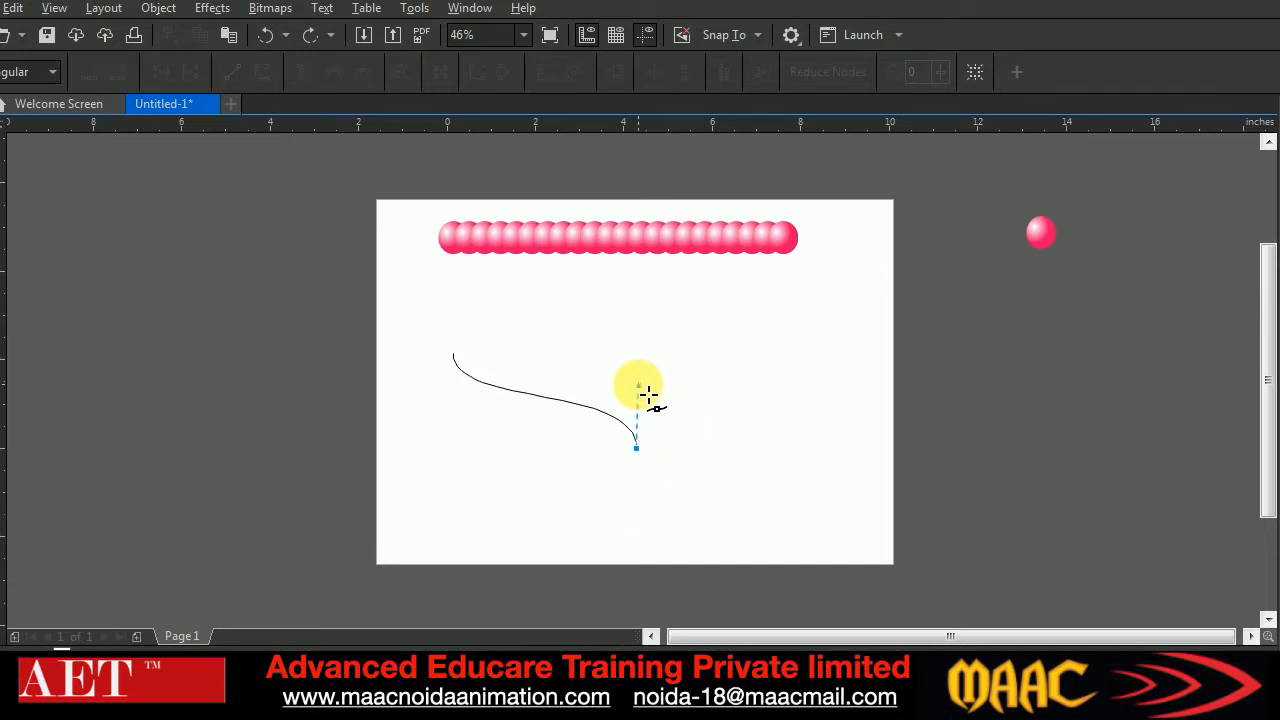
drag(648, 395, 648, 395)
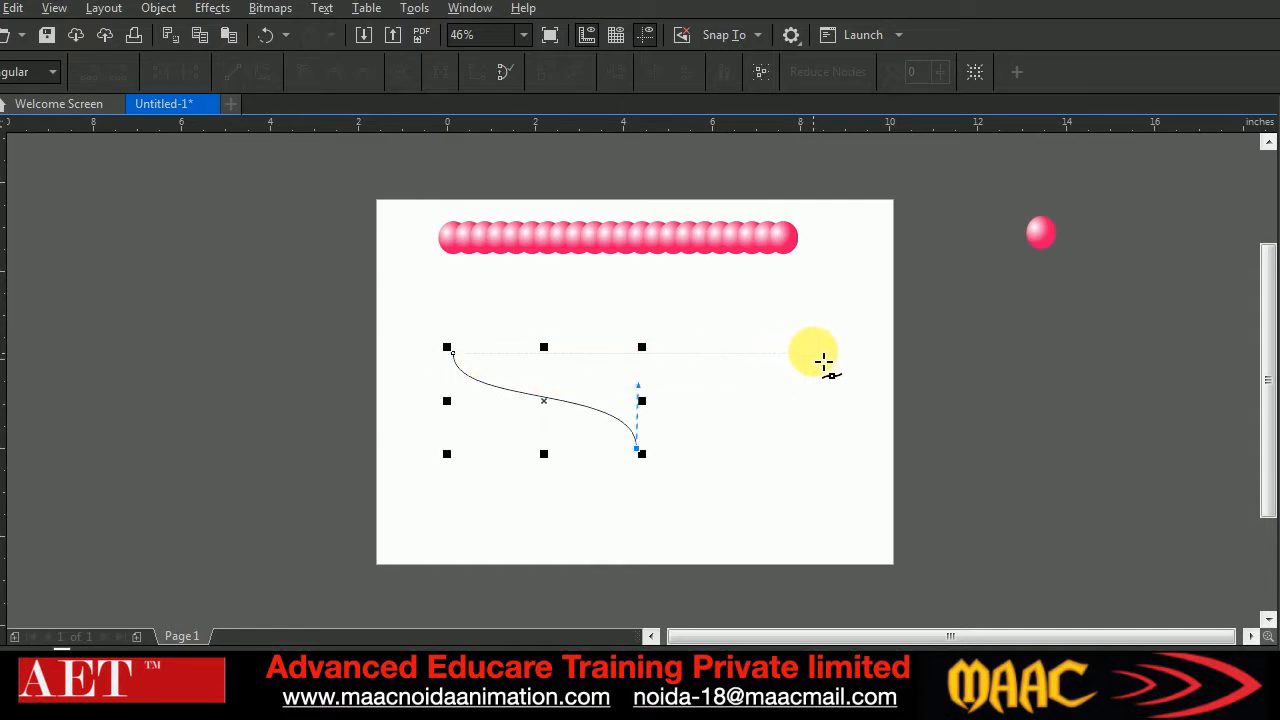
drag(823, 362, 824, 311)
click(0, 141)
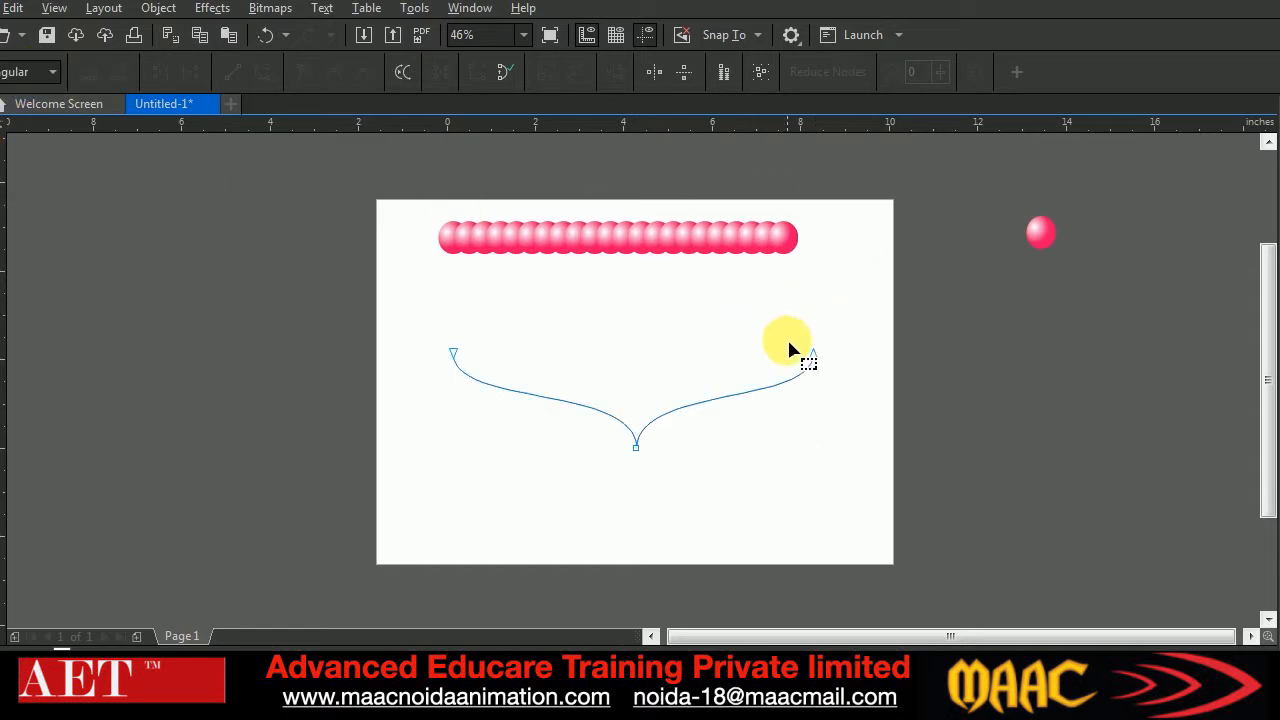
drag(813, 356, 830, 355)
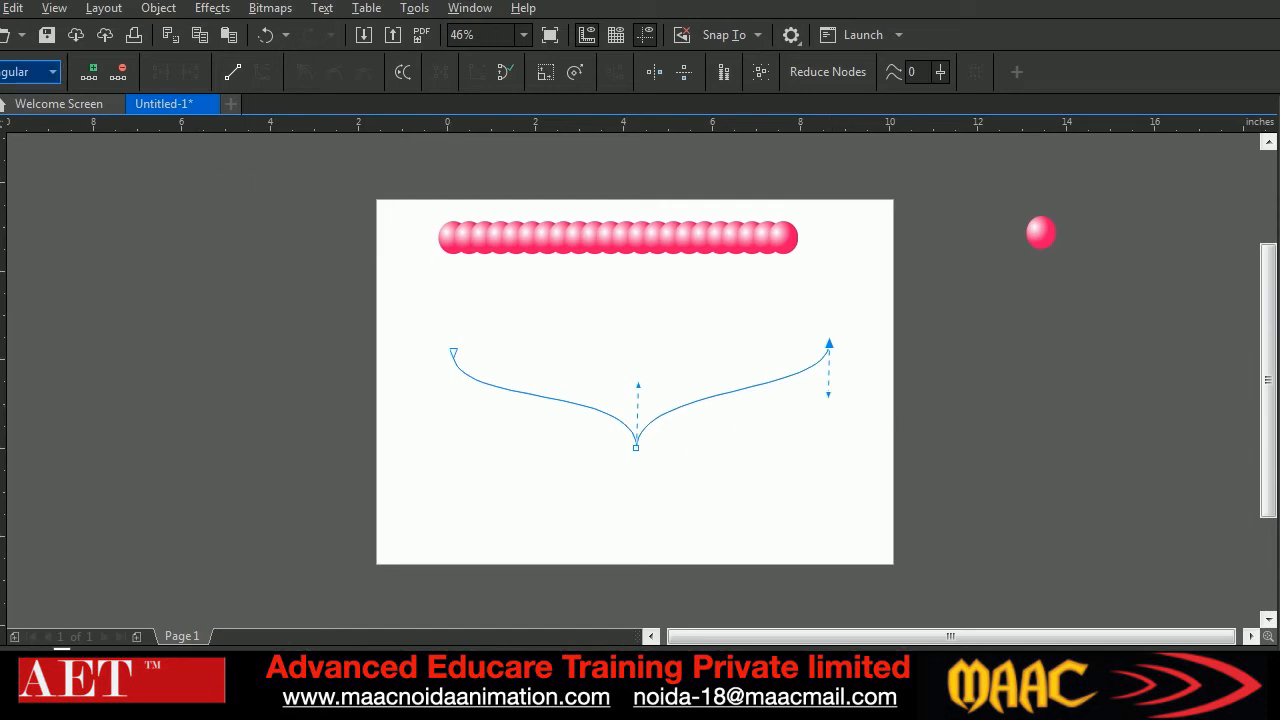
Move the row of balls slightly right and enlarge the V-shaped curve until it nearly spans the page width
click(0, 108)
drag(594, 258, 623, 251)
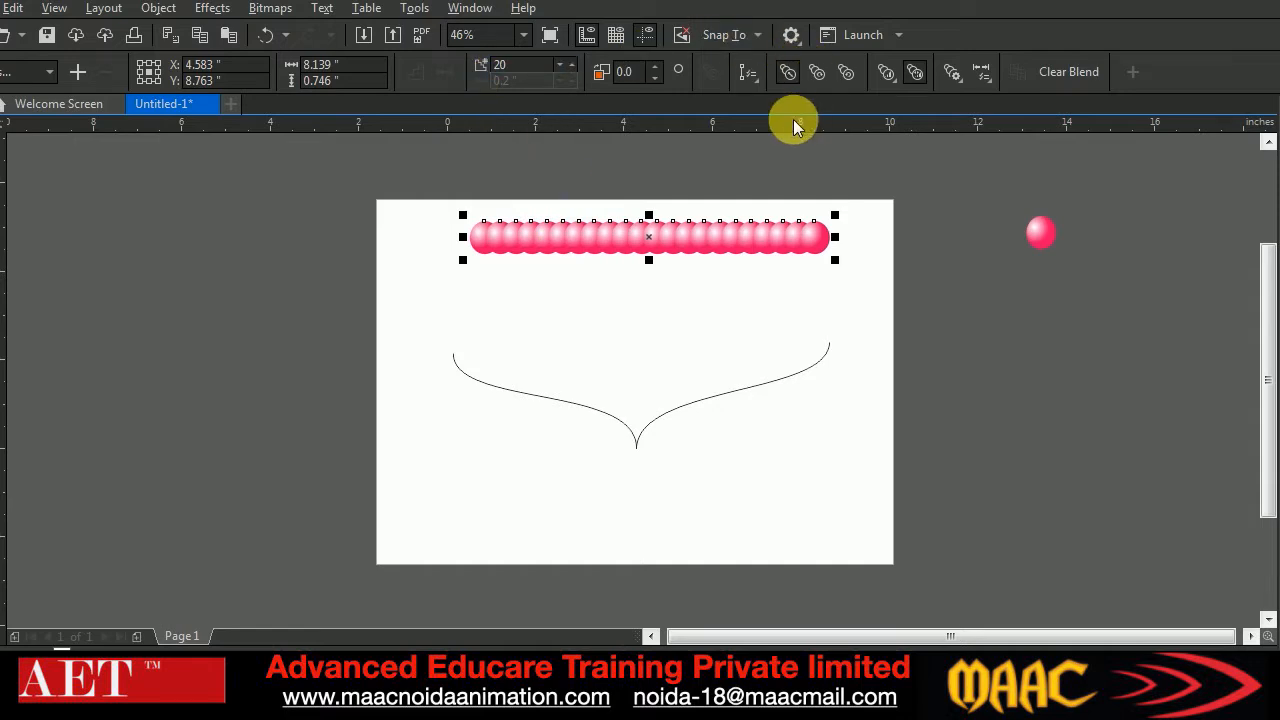
click(751, 79)
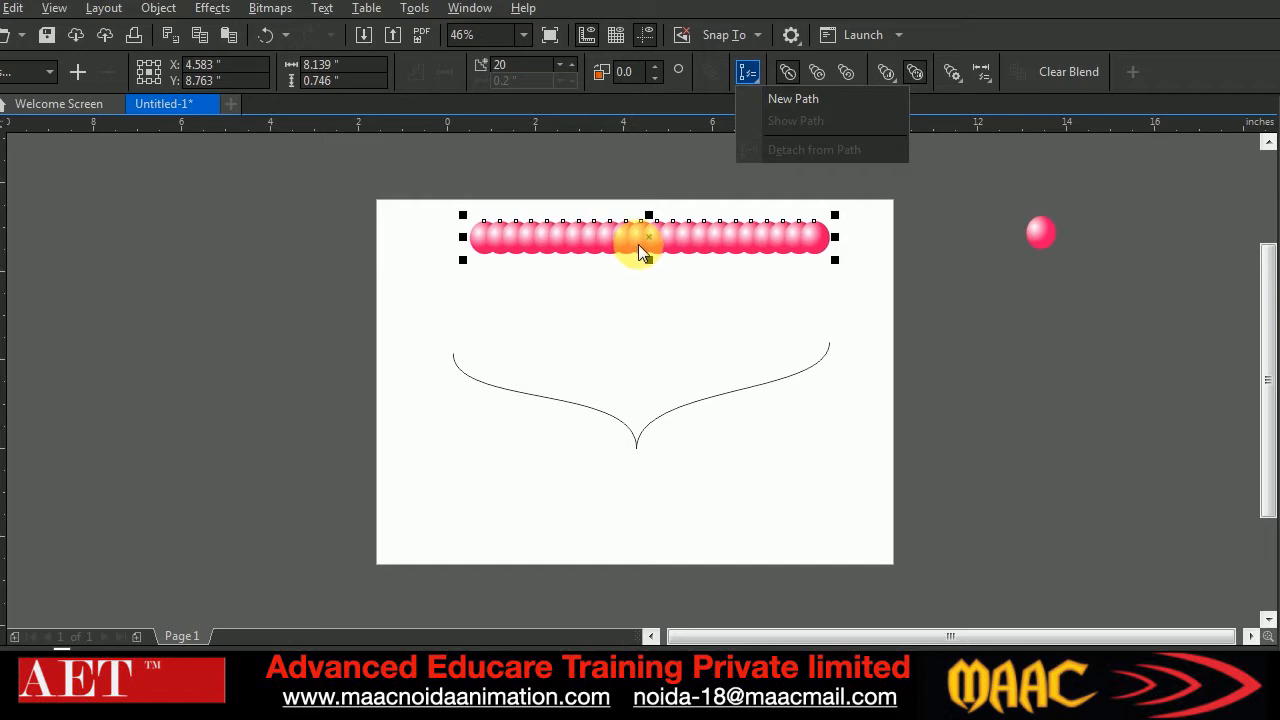
click(1, 156)
drag(417, 309, 890, 543)
drag(836, 451, 872, 462)
drag(641, 462, 652, 522)
Assign the V-shaped curve as the new path of the ball blend and spread the balls along its full length
click(509, 242)
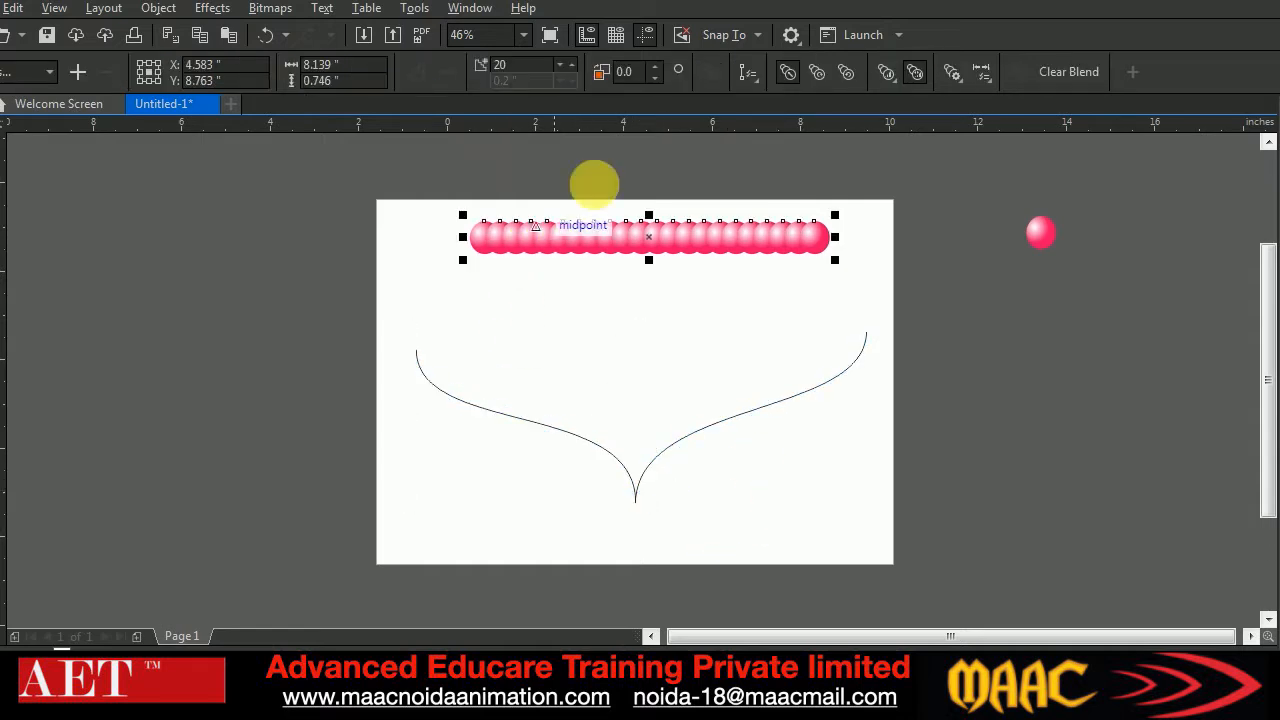
click(753, 74)
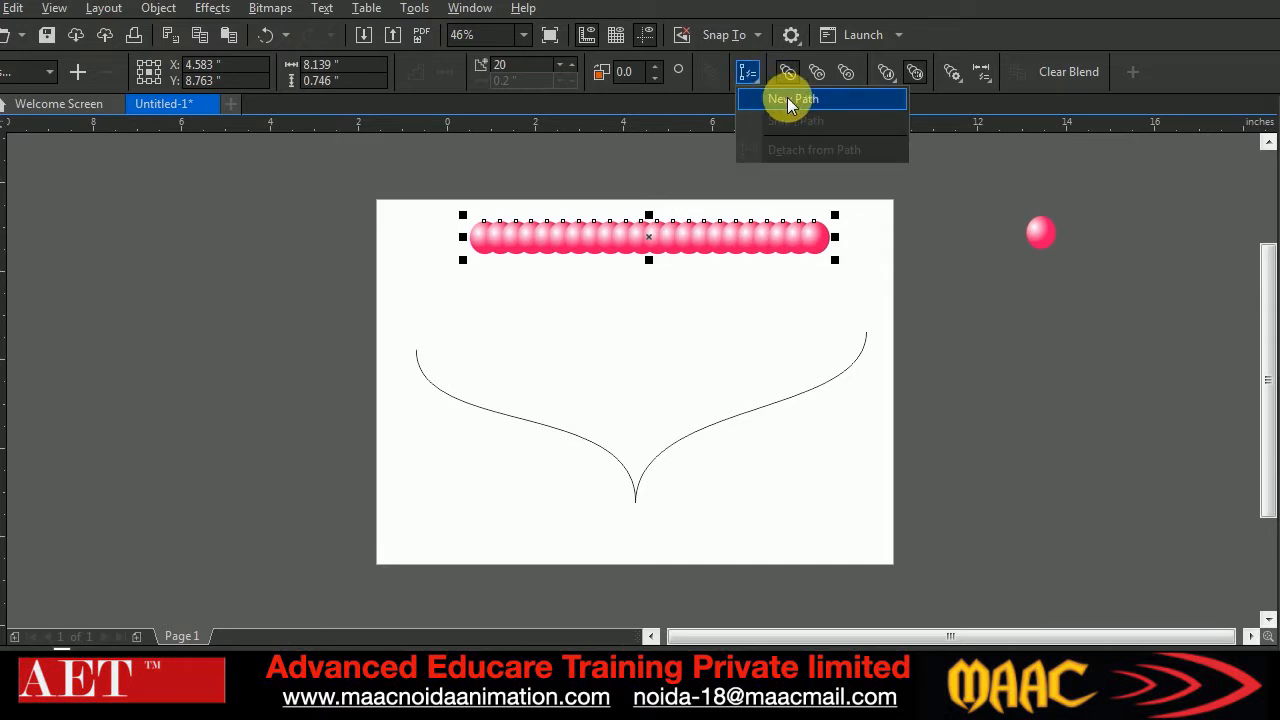
click(789, 100)
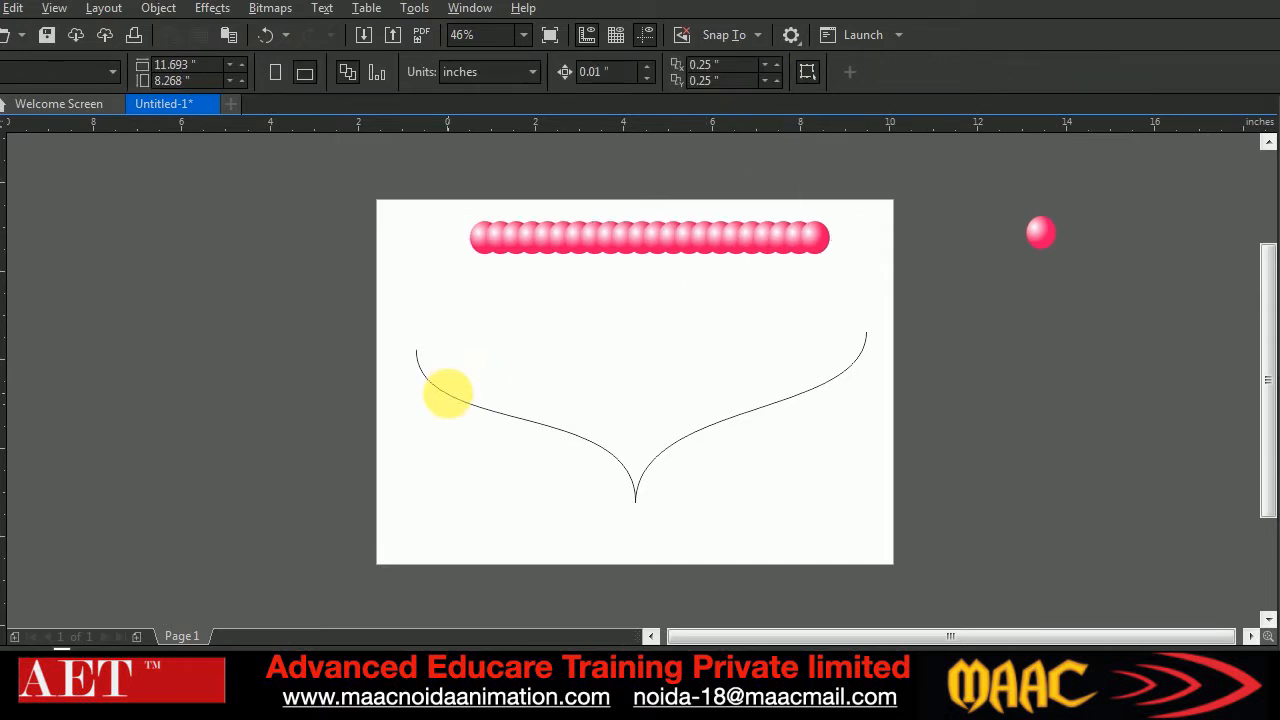
click(447, 392)
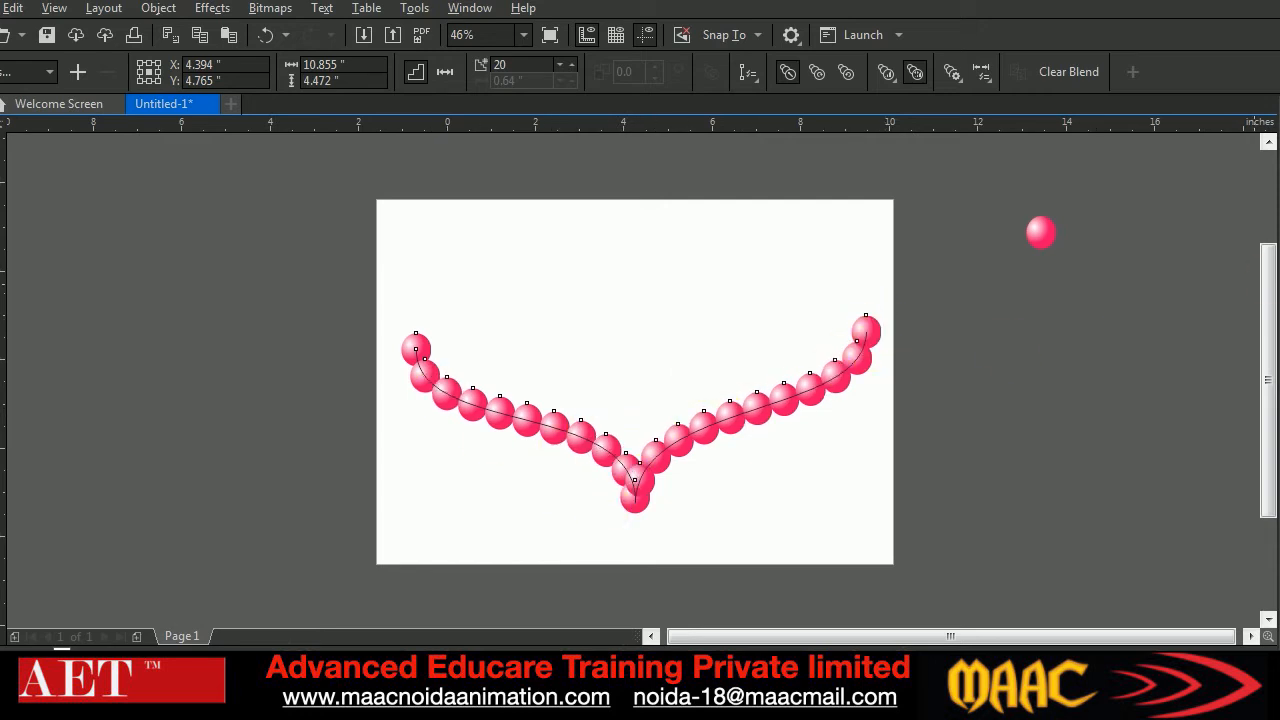
Remove the outline of the blend's V-shaped path and move the string of balls upward on the page
click(760, 438)
click(724, 395)
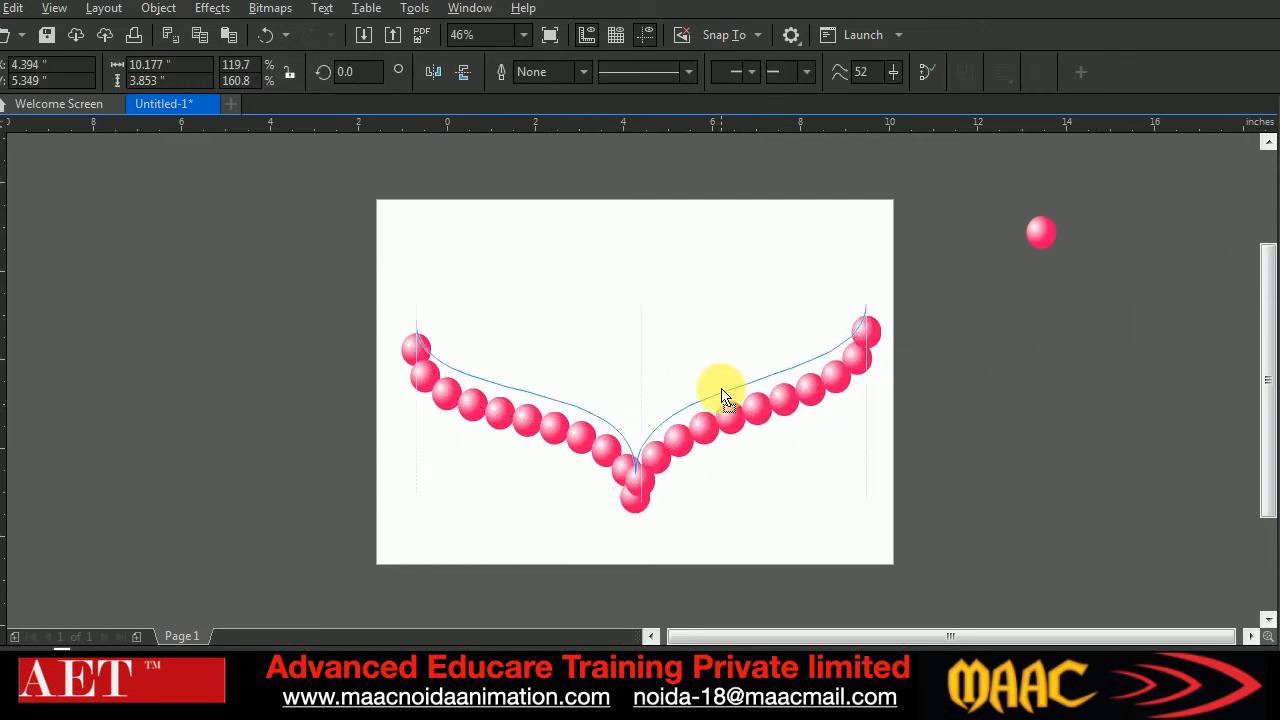
drag(722, 390, 728, 351)
click(807, 507)
Draw a circle about 2 inches across in the page's lower right area and copy the spare ball to a spot below itself
click(0, 348)
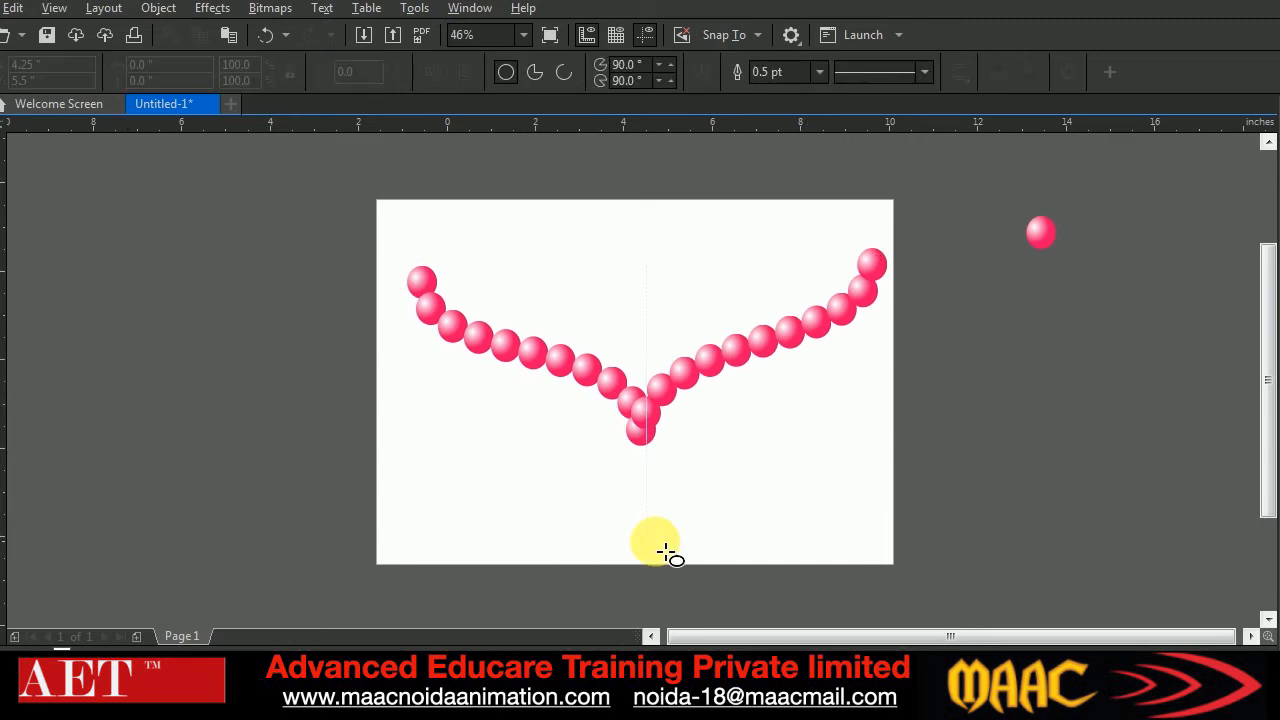
drag(753, 446, 851, 549)
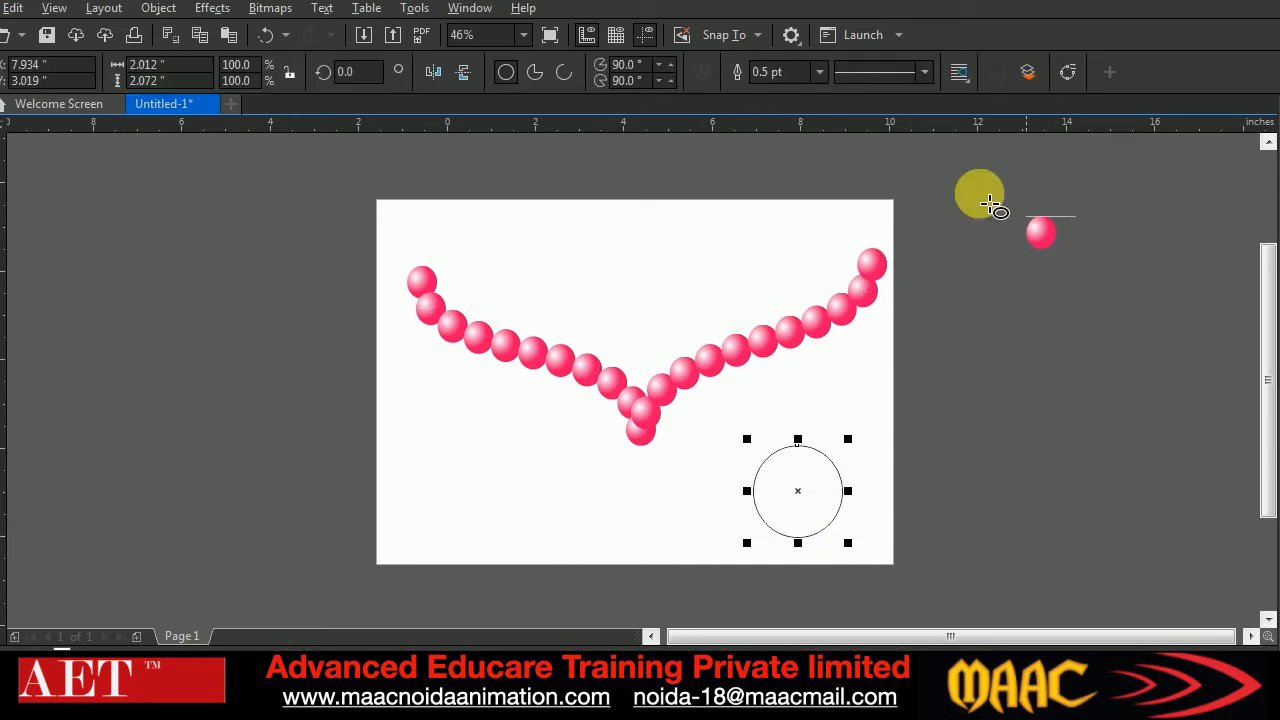
click(0, 128)
drag(1047, 243, 1068, 397)
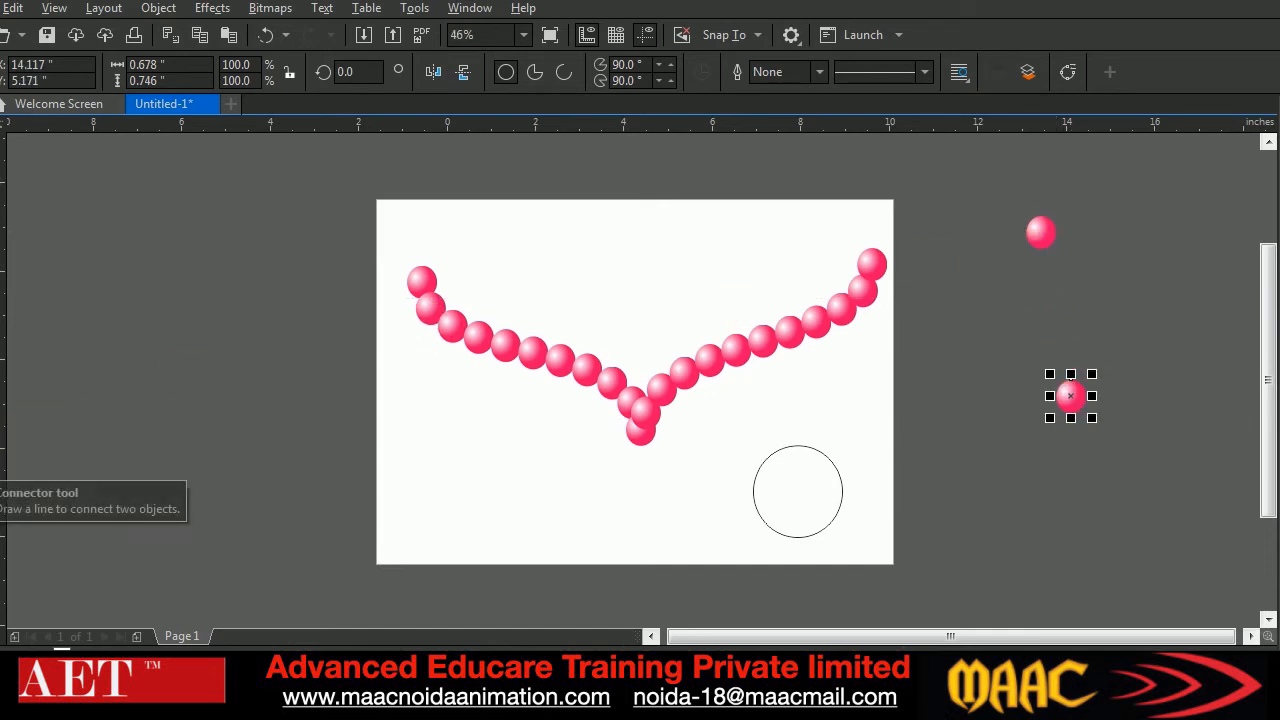
Blend the two spare balls beyond the page edge with 20 steps and assign the circle as the blend's new path
click(5, 500)
drag(1040, 232, 1070, 396)
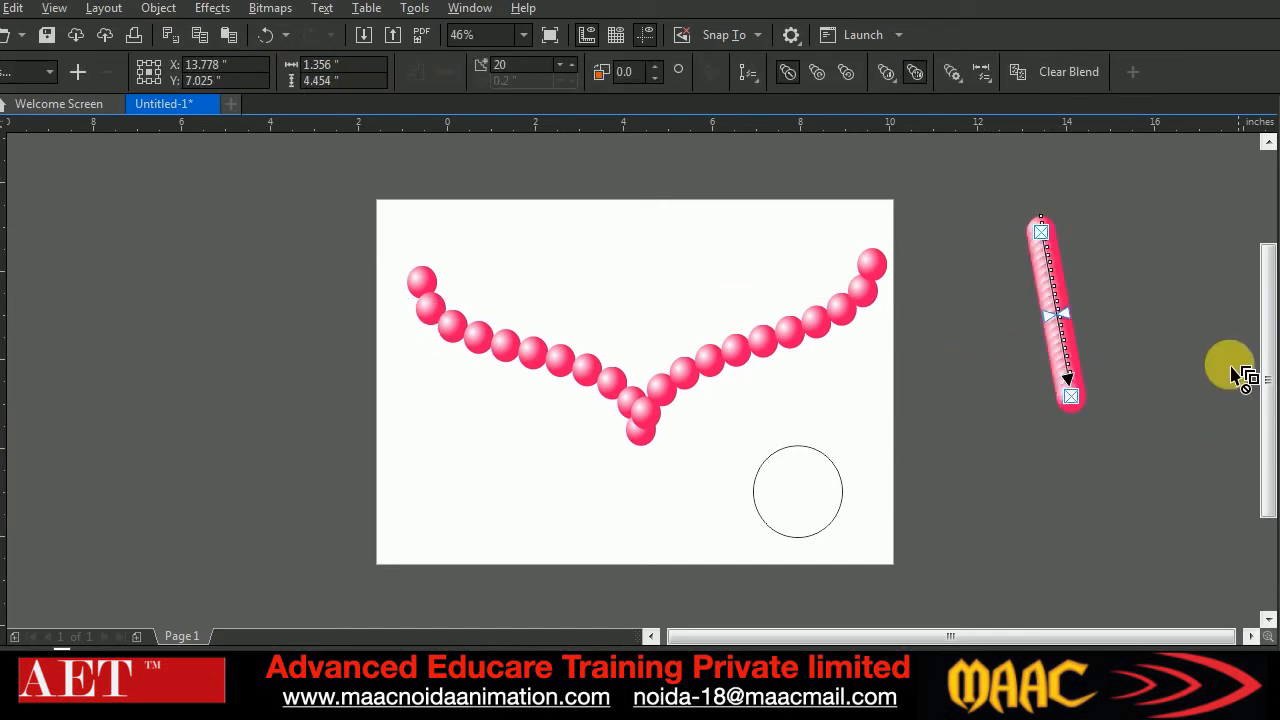
click(1080, 362)
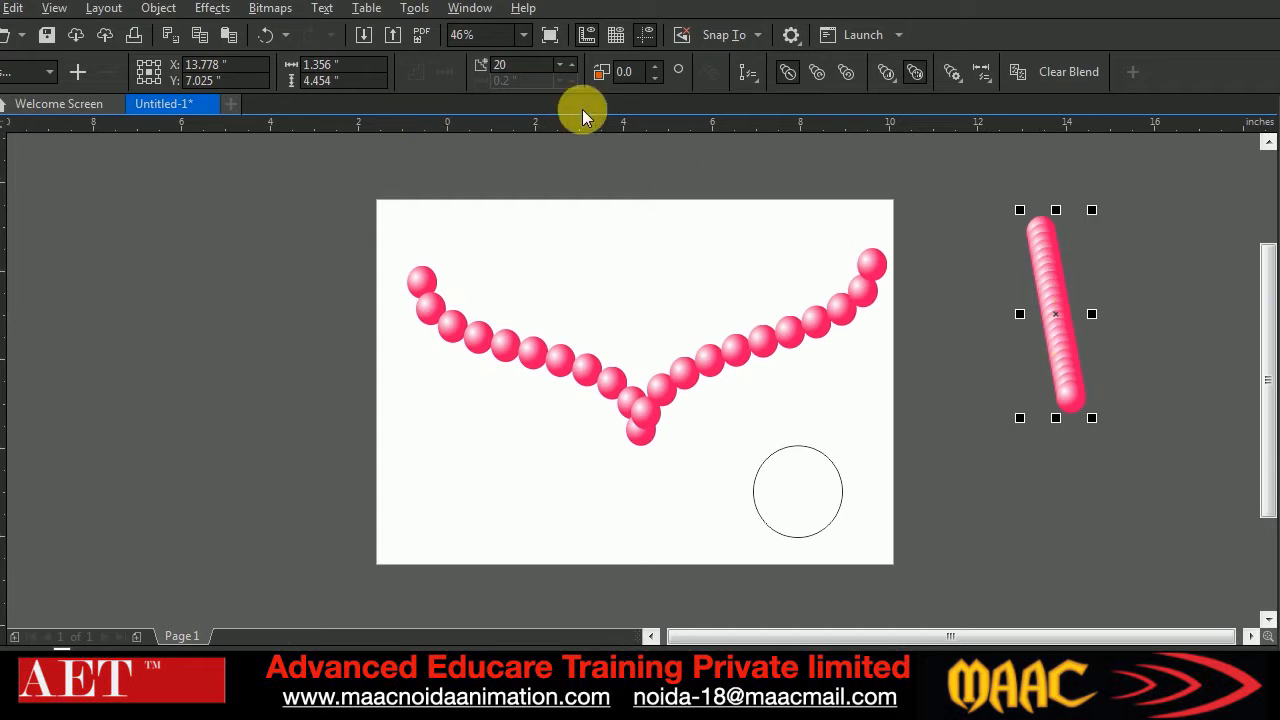
click(746, 78)
click(775, 98)
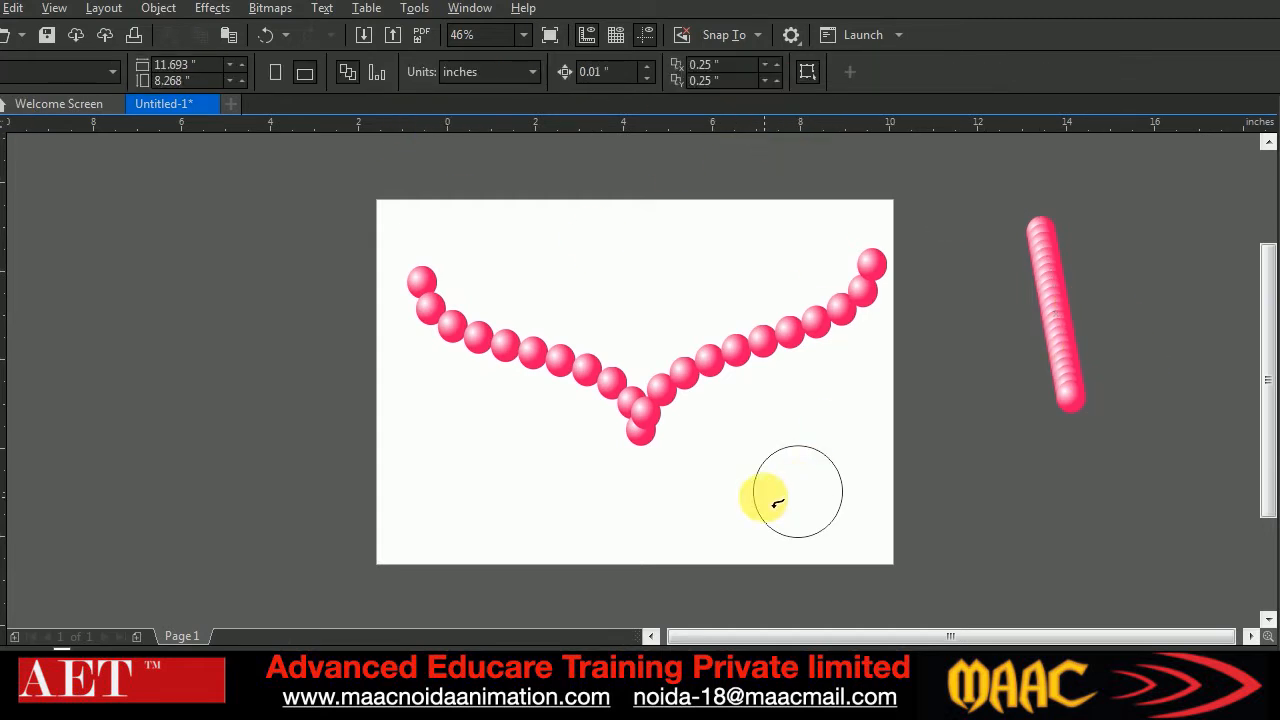
click(754, 492)
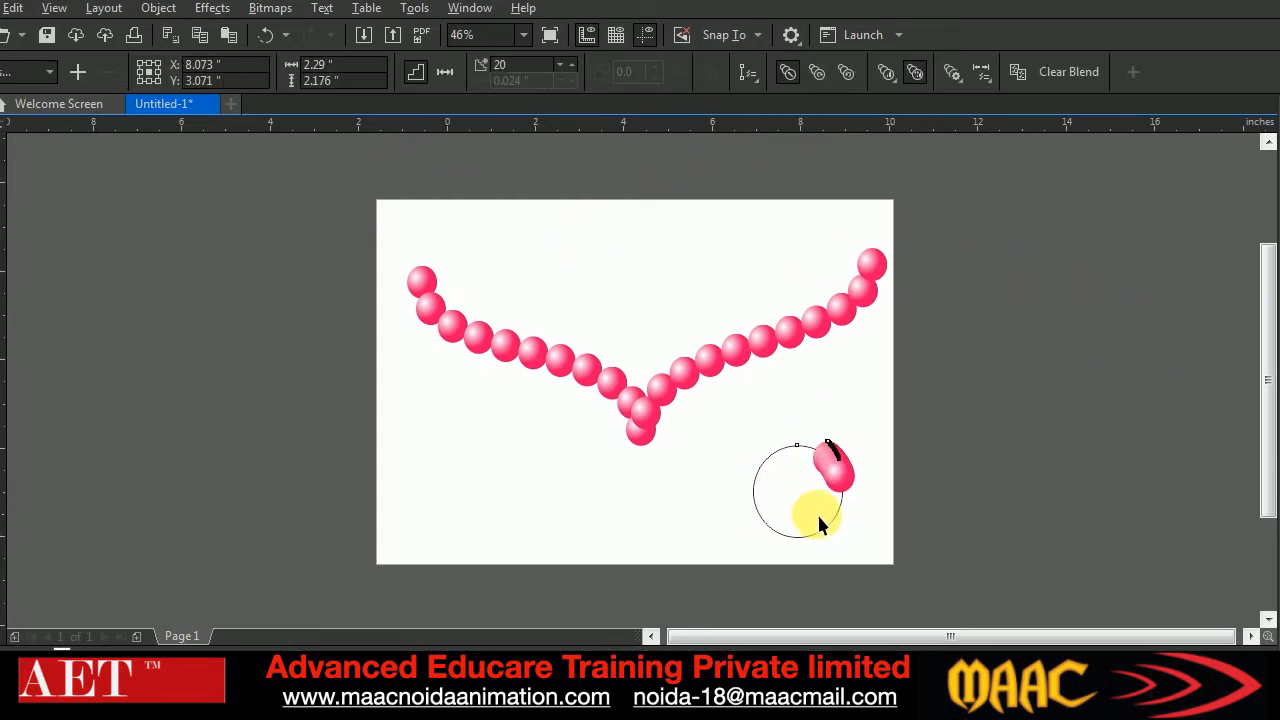
Reposition the blend's end ball so the balls spread all the way around the circle, and leave the circle without an outline
click(907, 512)
click(843, 489)
drag(850, 492, 805, 457)
click(889, 472)
click(730, 456)
click(786, 455)
click(895, 484)
click(810, 540)
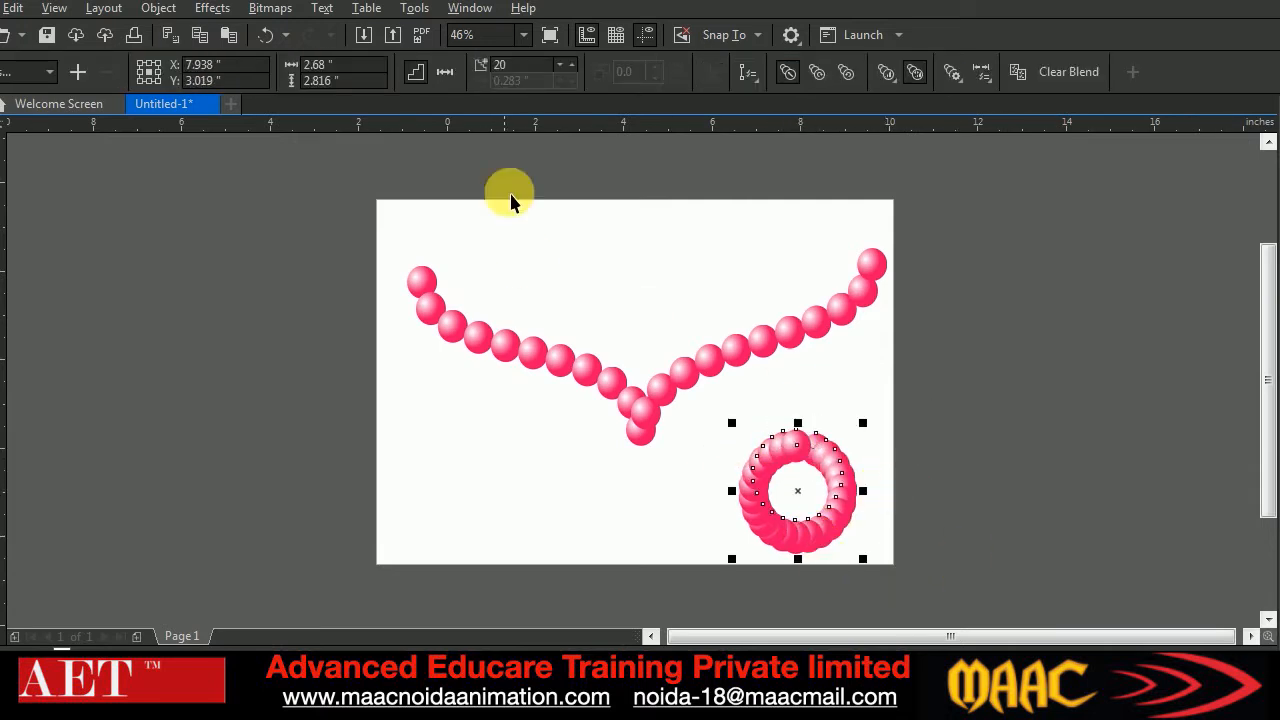
Reduce the ring's number of blend steps to 7
click(563, 69)
click(563, 69)
click(563, 69)
click(563, 69)
click(560, 65)
click(560, 65)
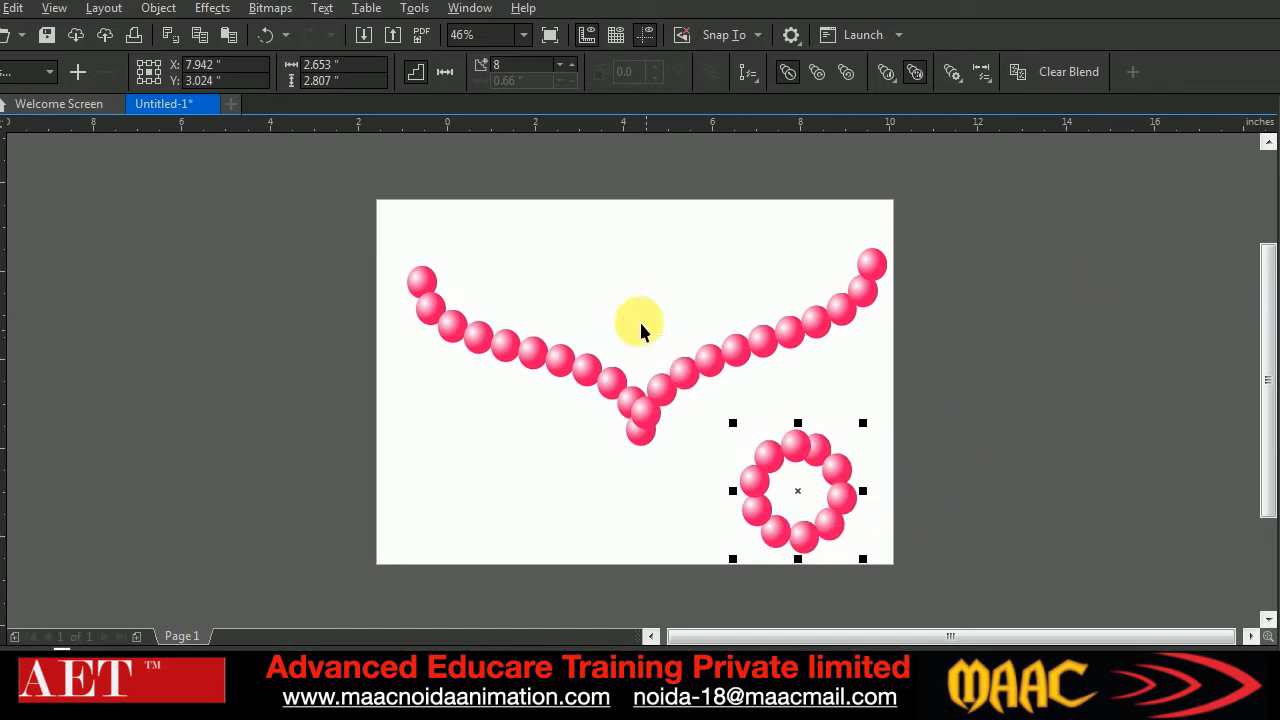
click(561, 63)
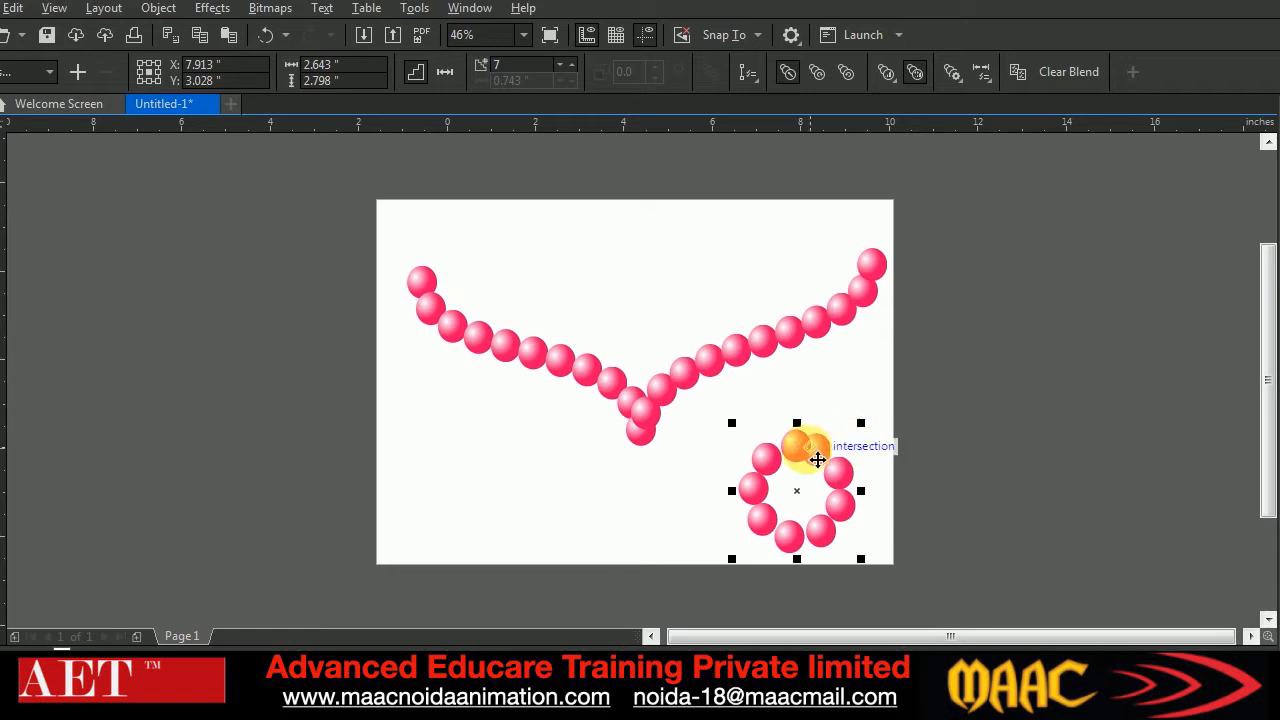
Shift the overlapping end ball at the top of the ring slightly left to even out the spacing
click(903, 415)
click(814, 465)
drag(810, 455, 802, 457)
click(895, 484)
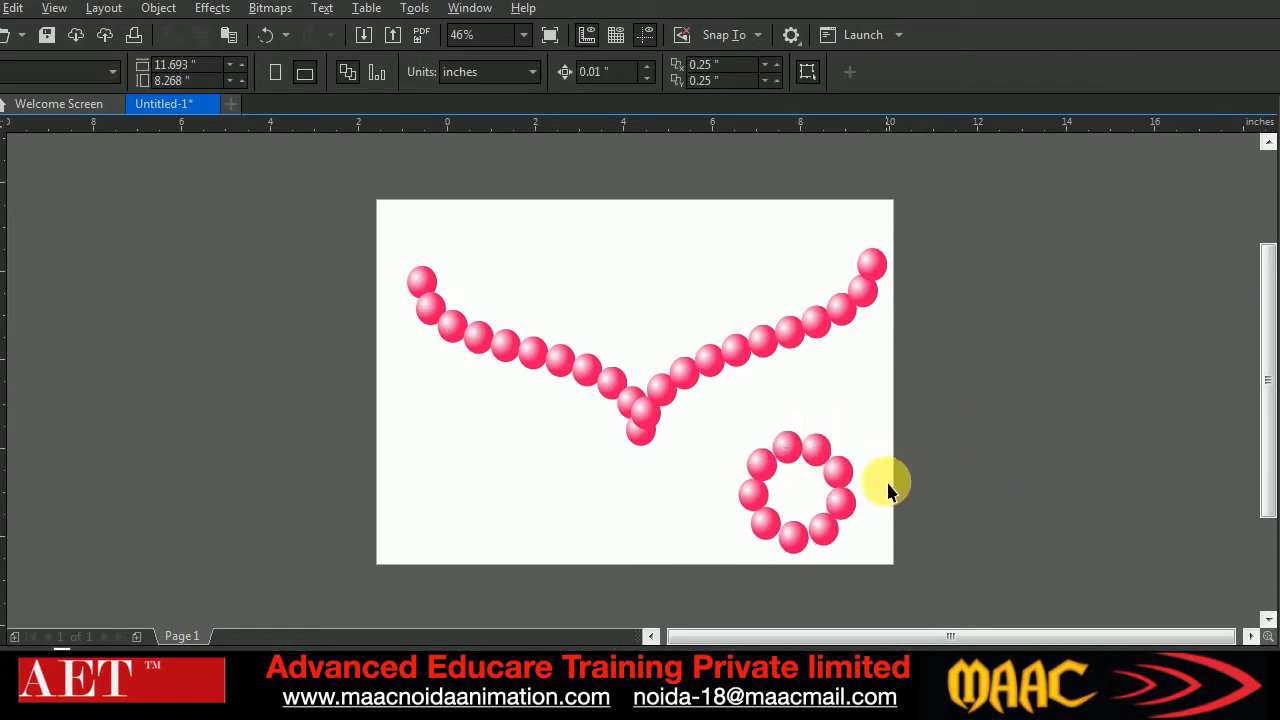
Create a smaller concentric copy of the ball ring inside the original ring
click(852, 515)
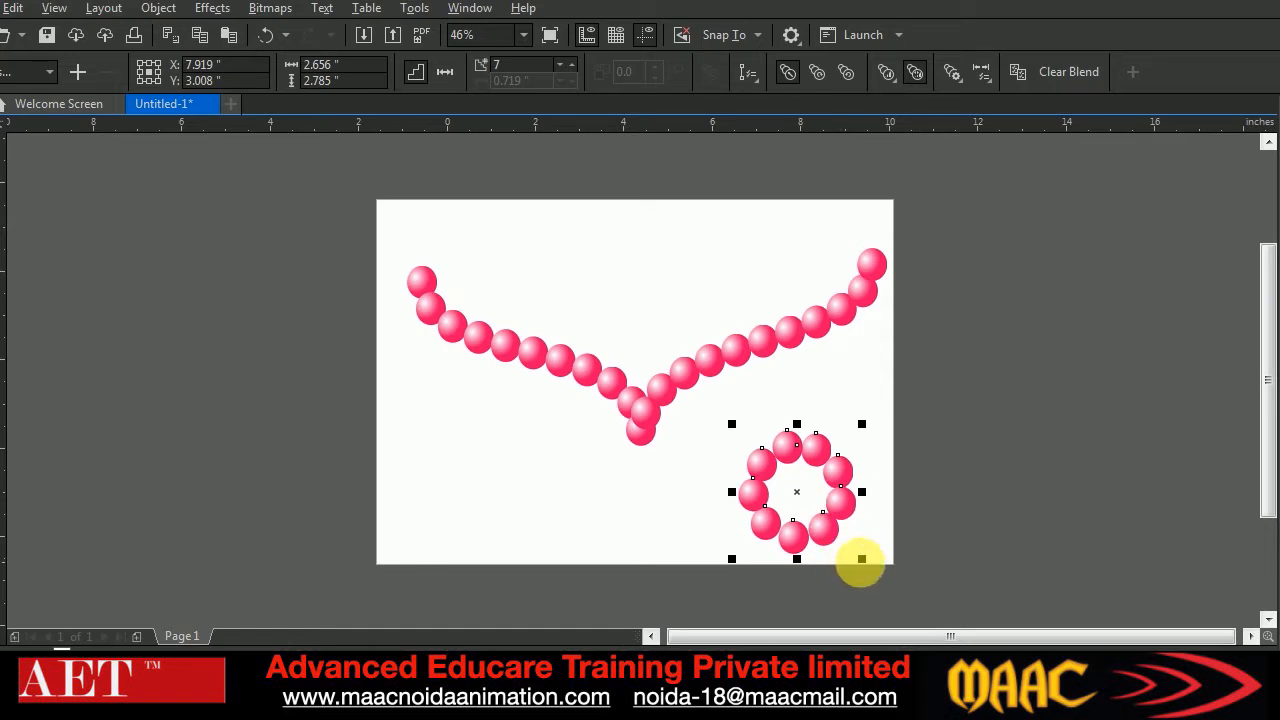
drag(862, 559, 841, 545)
click(920, 588)
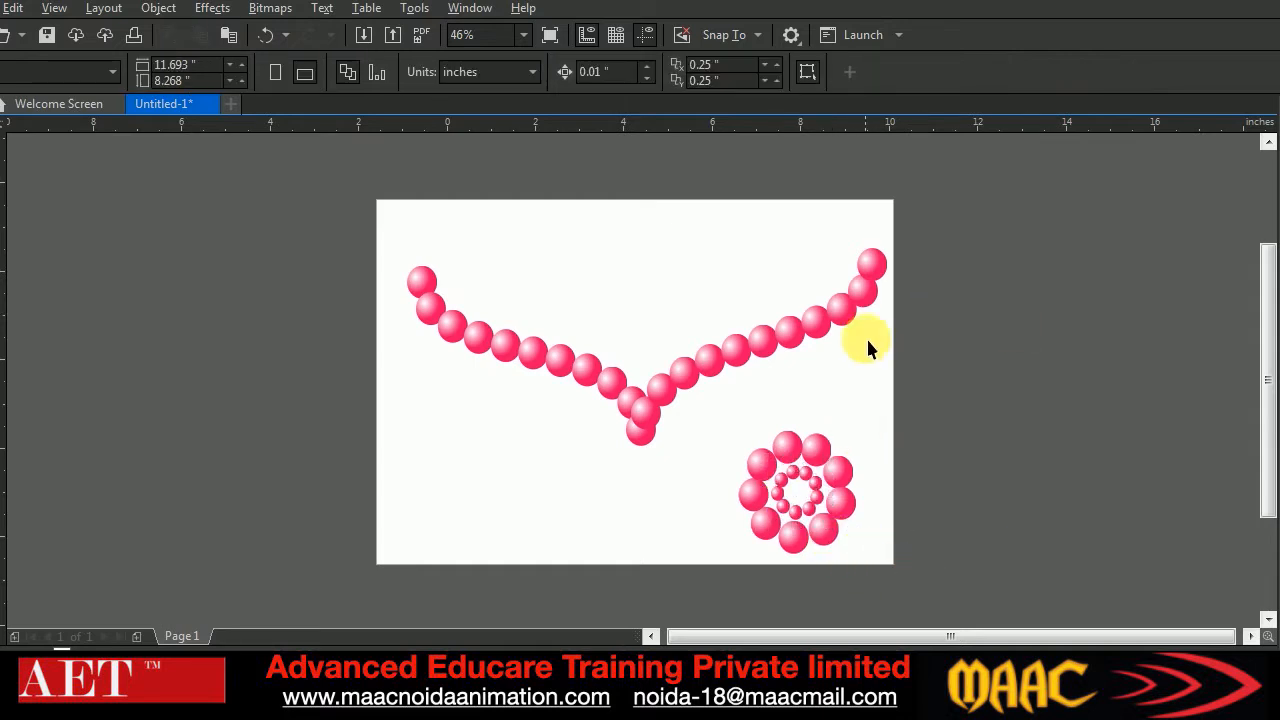
Move both rings onto the V's tip as a pendant, and shift the whole necklace up toward the page's upper edge
drag(711, 408, 897, 590)
drag(797, 491, 646, 423)
click(878, 528)
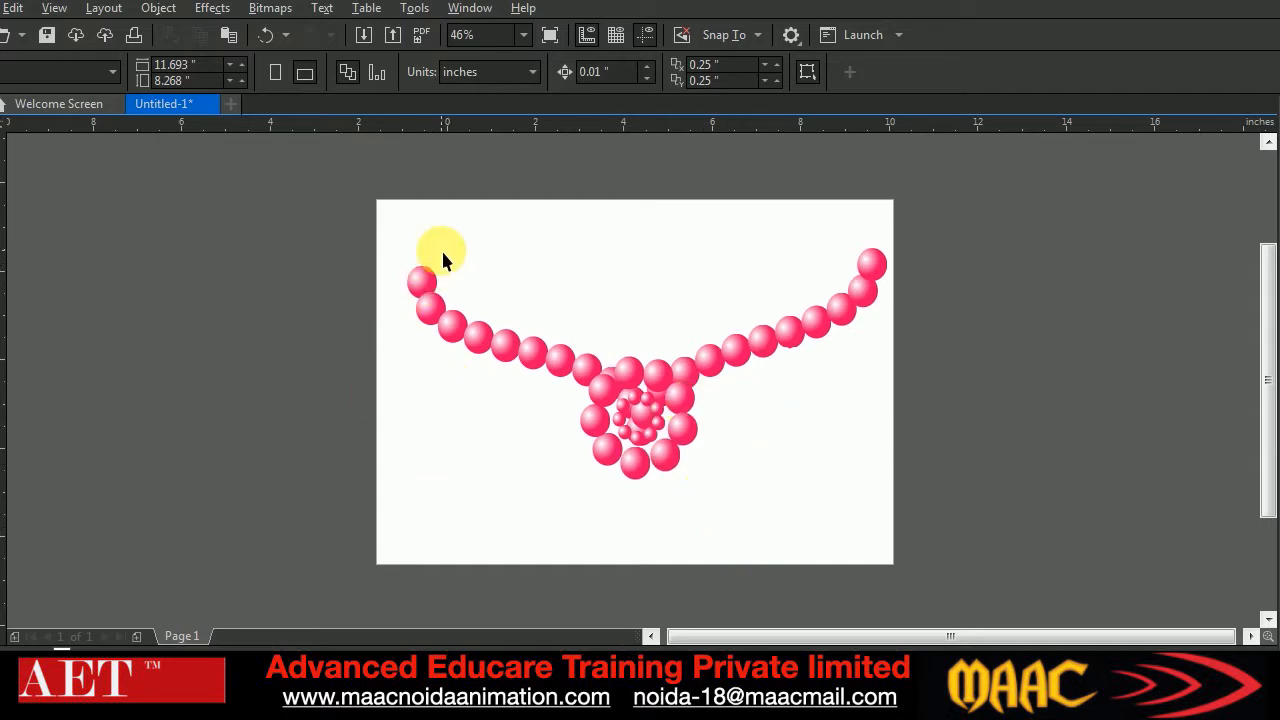
drag(380, 231, 986, 523)
drag(664, 430, 657, 358)
Draw a tall narrow ellipse about 0.68 by 1.74 inches in the page's lower left area and fill it red
click(5, 348)
drag(477, 440, 513, 528)
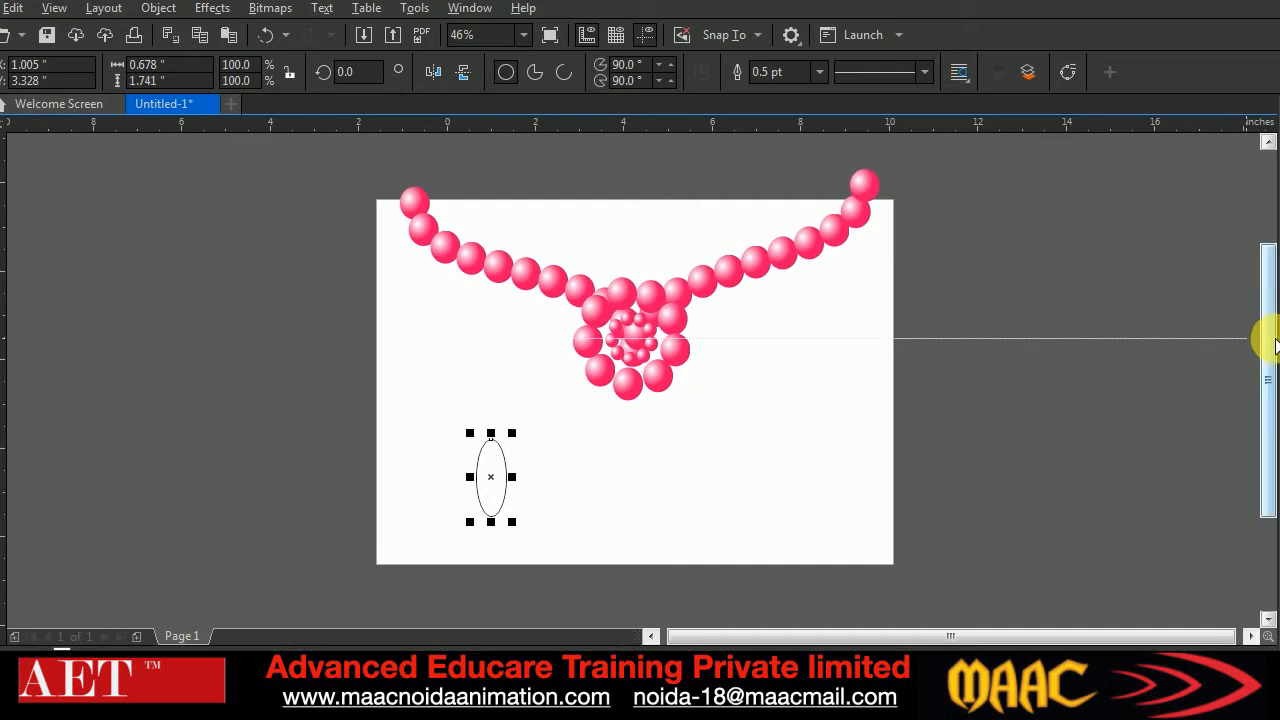
click(1272, 440)
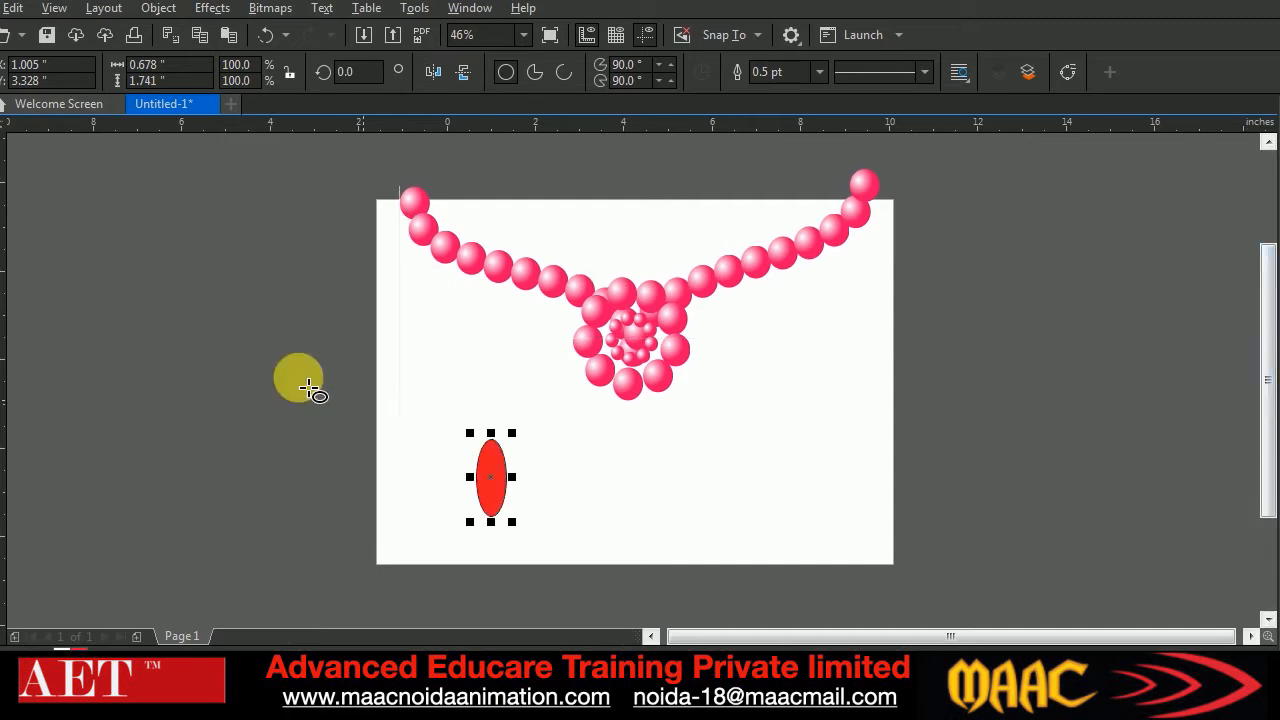
Stack a flattened copy of the red ellipse and a round copy above the tall ellipse
drag(508, 485, 498, 401)
right_click(498, 401)
drag(494, 352, 504, 382)
click(541, 444)
click(491, 403)
Place a vertically mirrored copy of the flat and round red shapes below the tall ellipse
drag(429, 368, 521, 438)
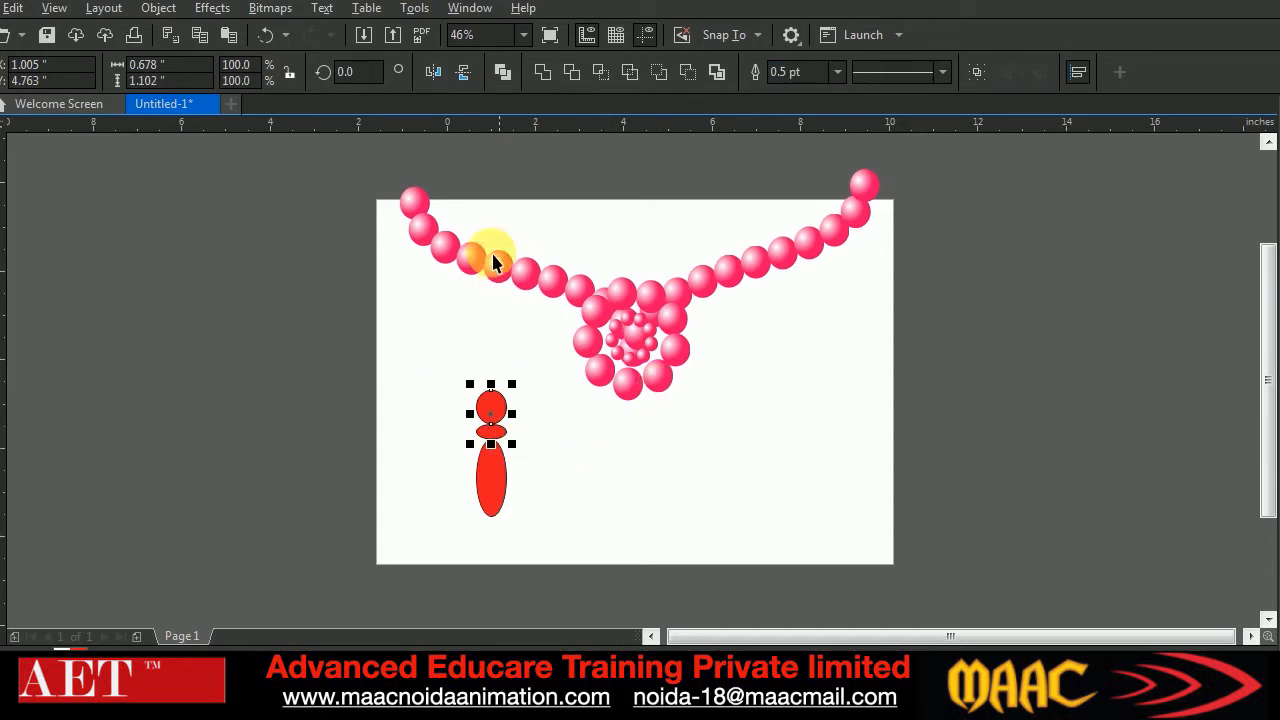
click(458, 79)
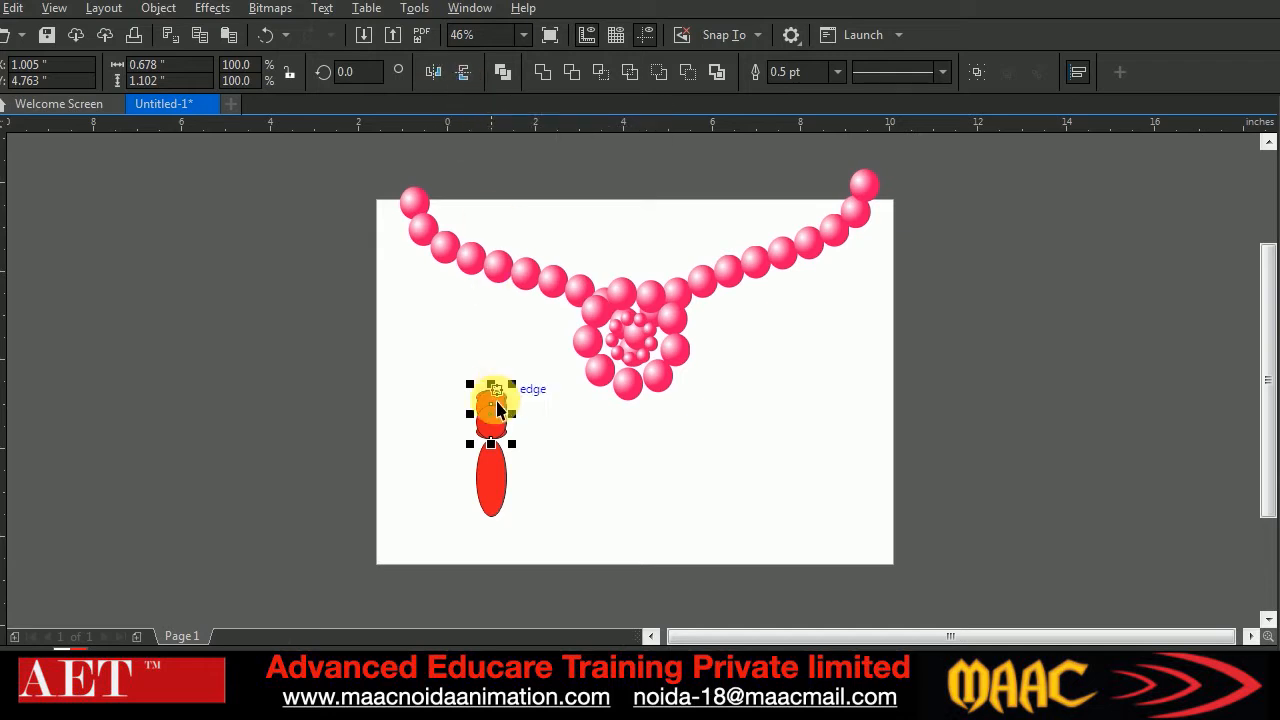
drag(491, 408, 490, 535)
click(631, 442)
Group the five red shapes, scale the column to 80.7%, and place it near the page's left edge with a level copy near the right edge
drag(427, 353, 551, 606)
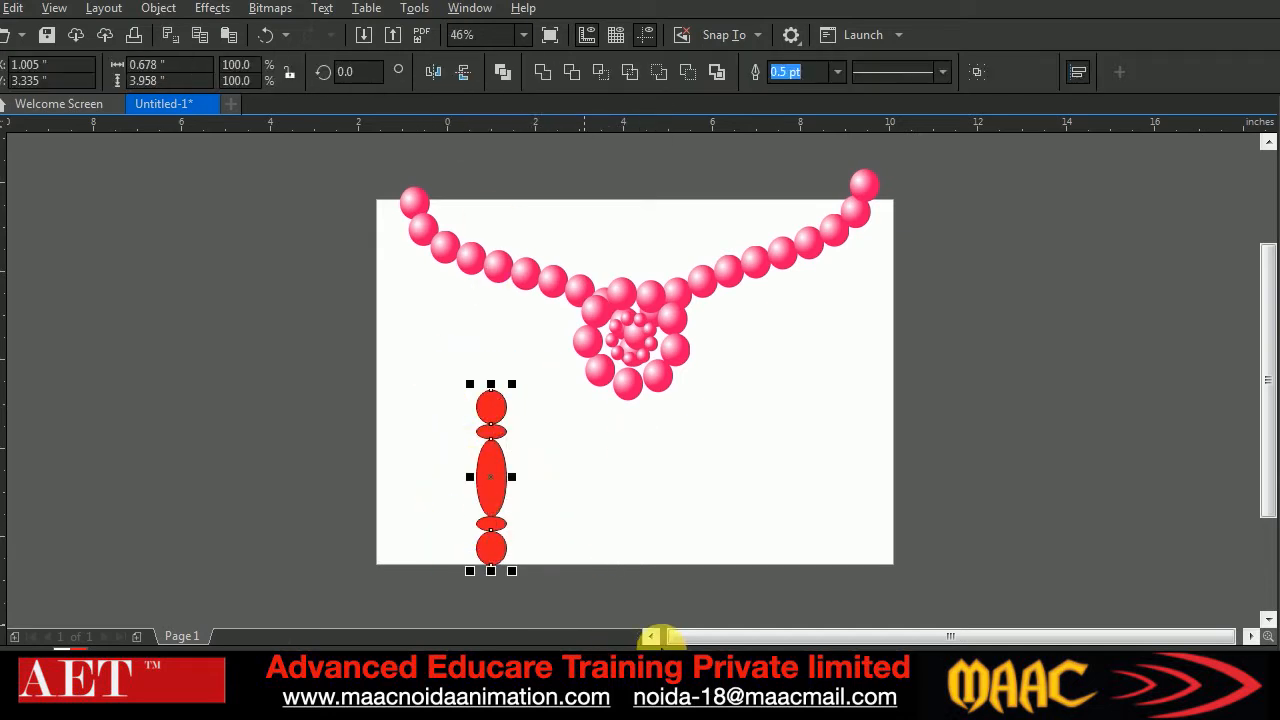
key(ctrl+g)
mouse_move(513, 384)
mouse_down()
mouse_move(505, 408)
mouse_move(517, 412)
mouse_move(528, 391)
mouse_move(514, 388)
mouse_up()
drag(497, 484, 838, 487)
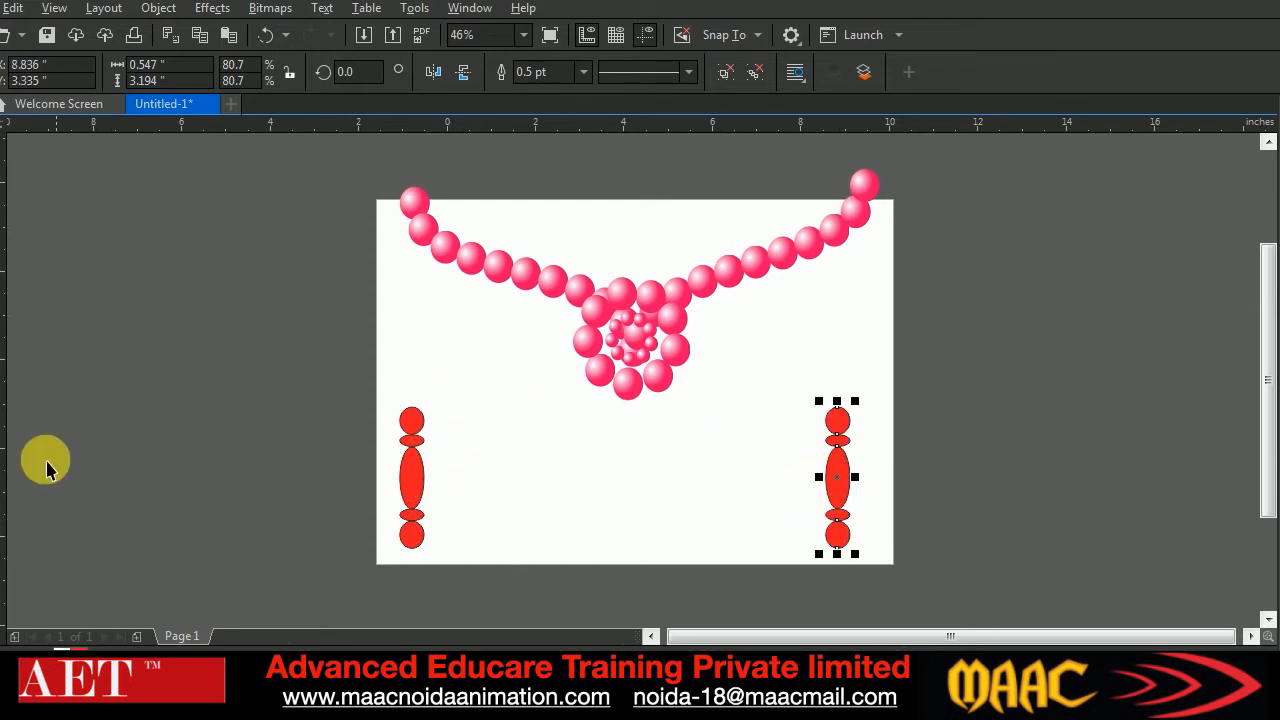
Blend the two red columns with 20 steps and delete the resulting blend
click(1, 489)
drag(411, 477, 838, 478)
click(2, 150)
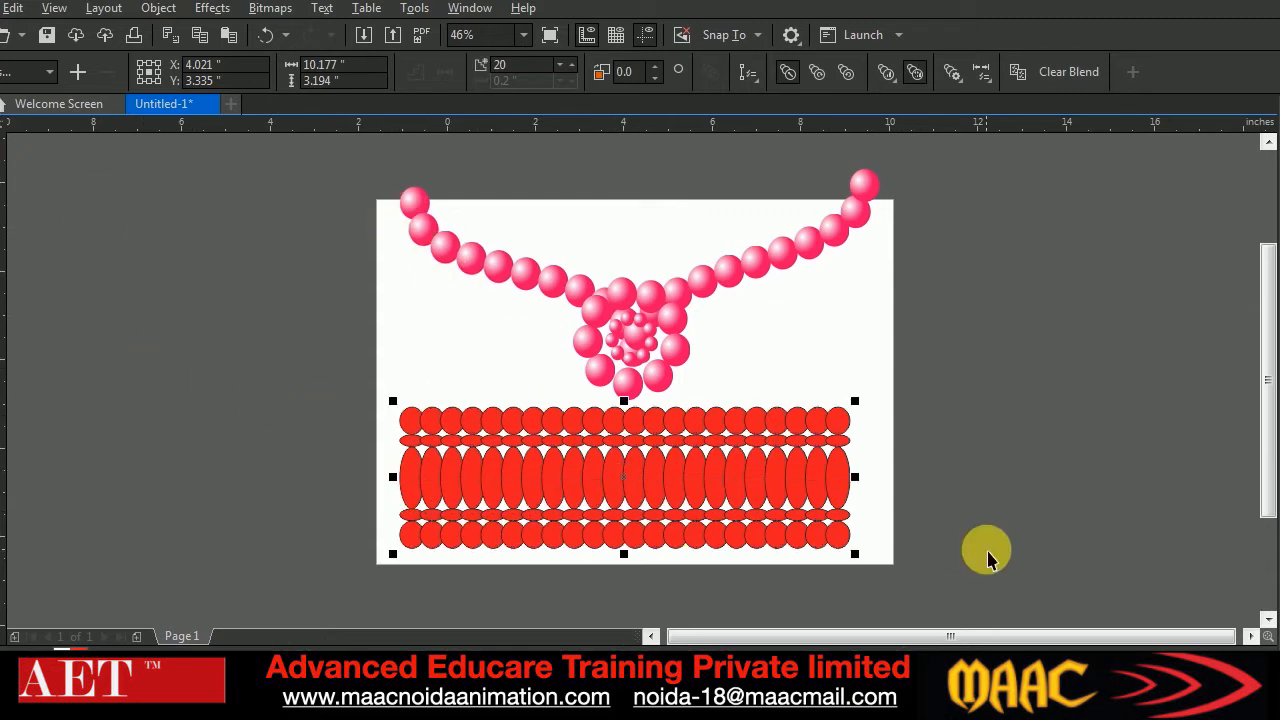
key(Delete)
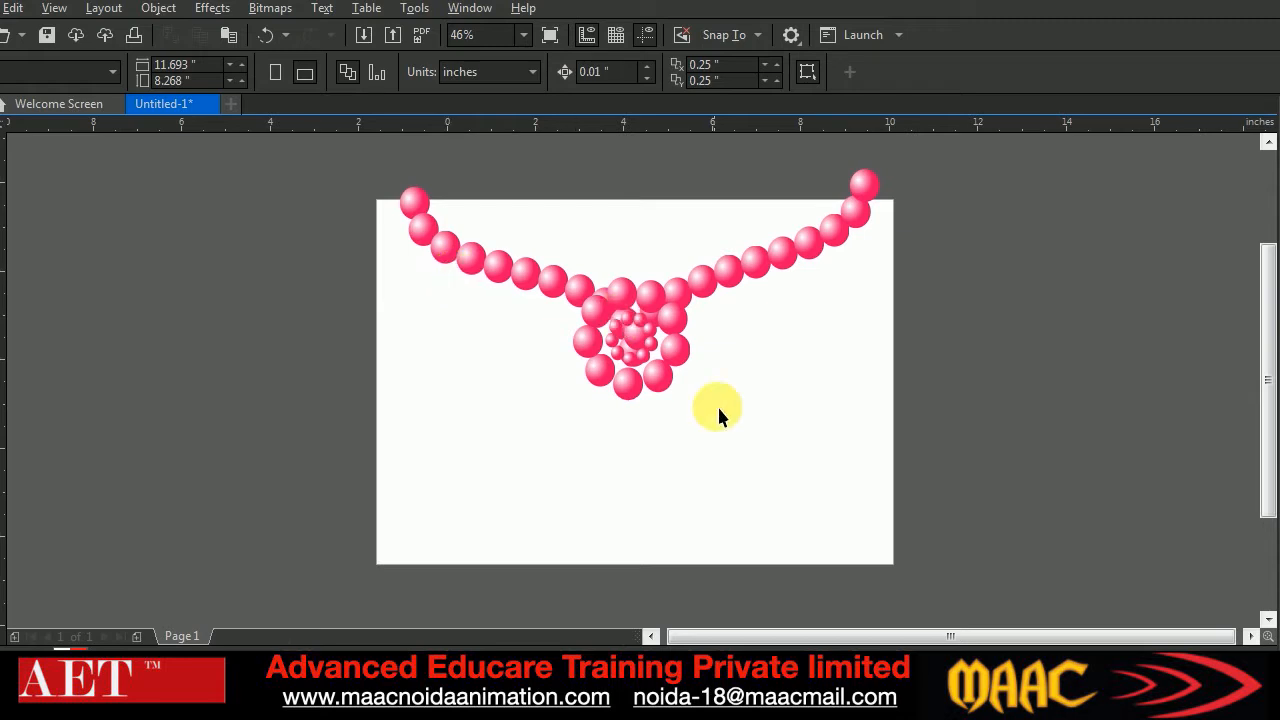
Add a second page and draw an open, curved half-profile of a pawn-like figure, about 2.01 × 5.16 inches, with the Bézier tool
click(137, 636)
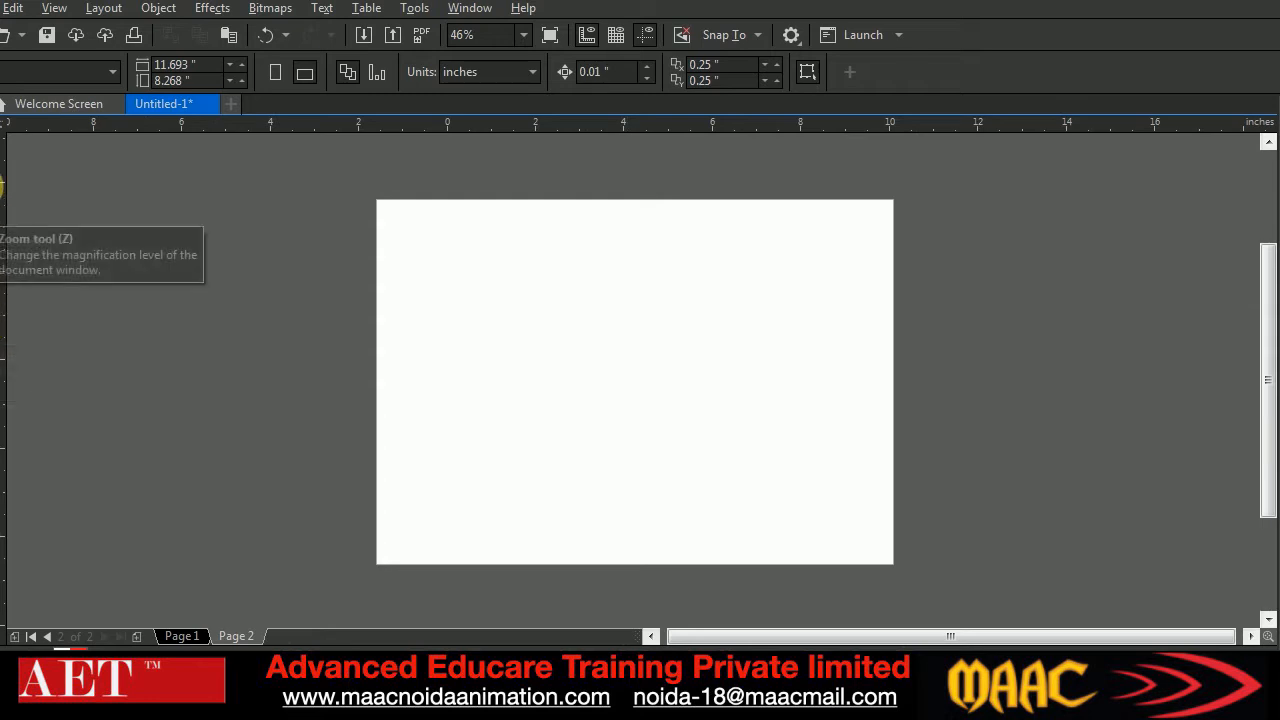
click(2, 243)
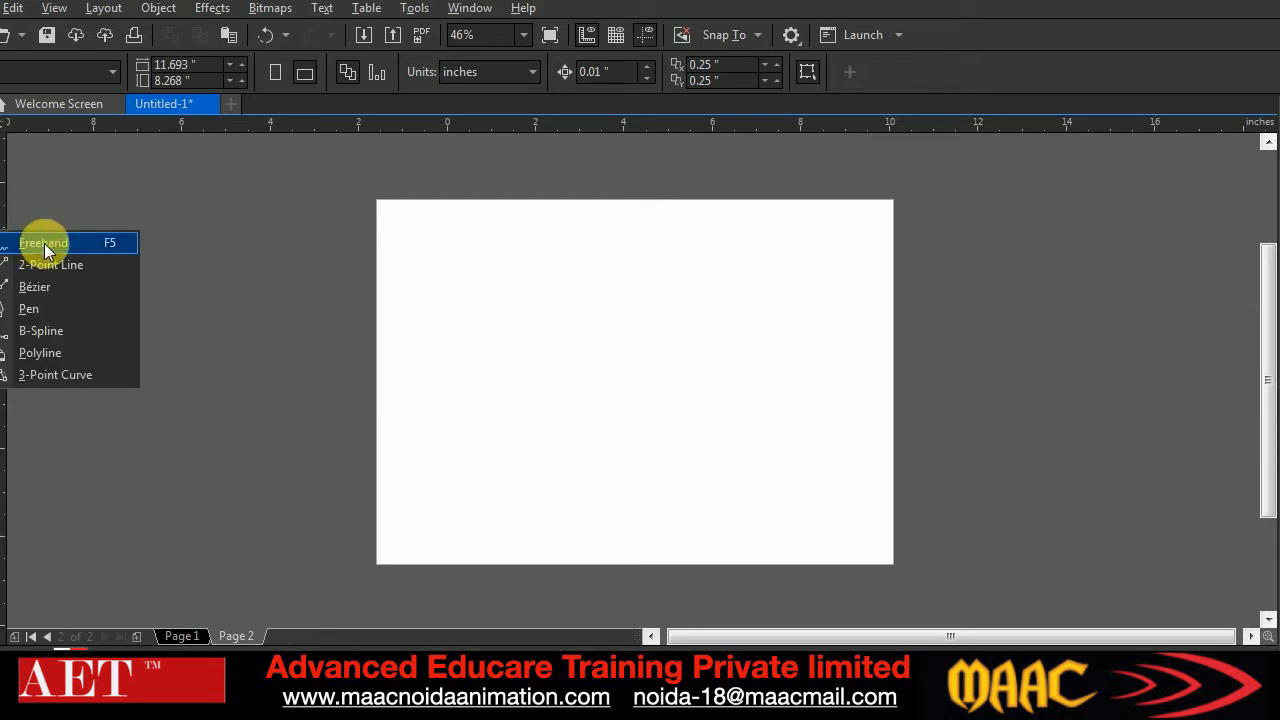
click(36, 287)
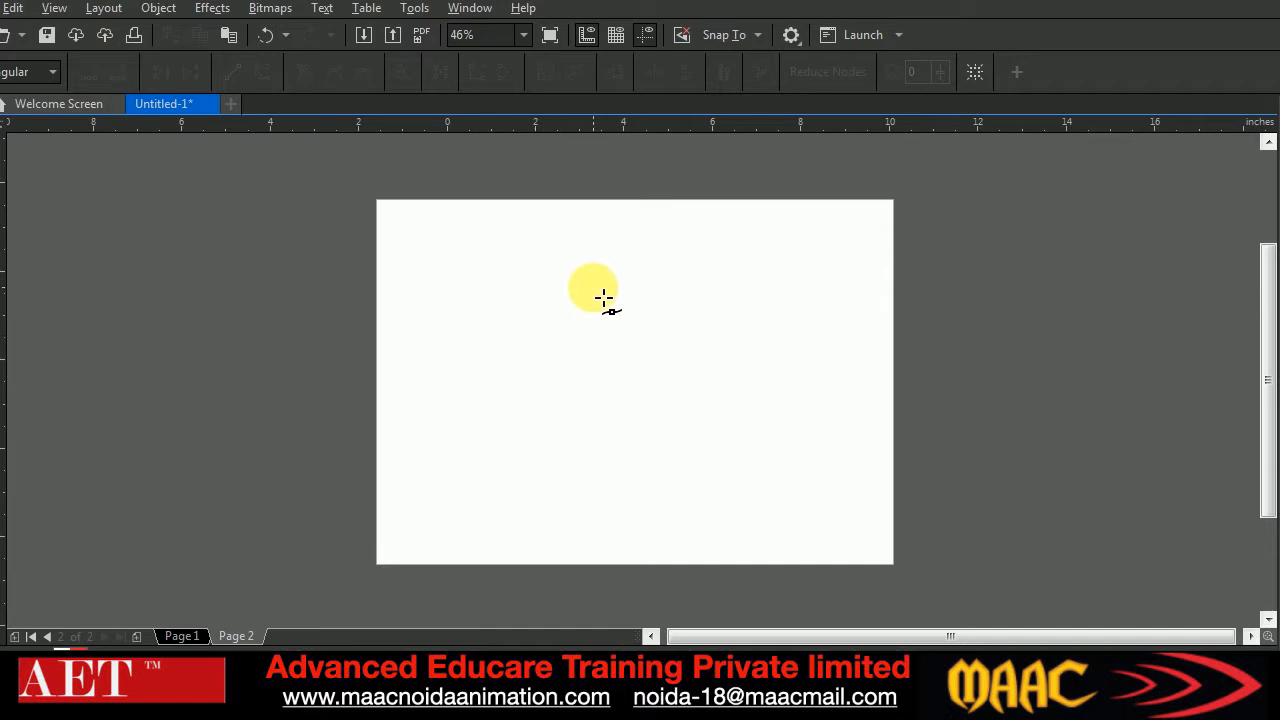
click(619, 504)
click(713, 505)
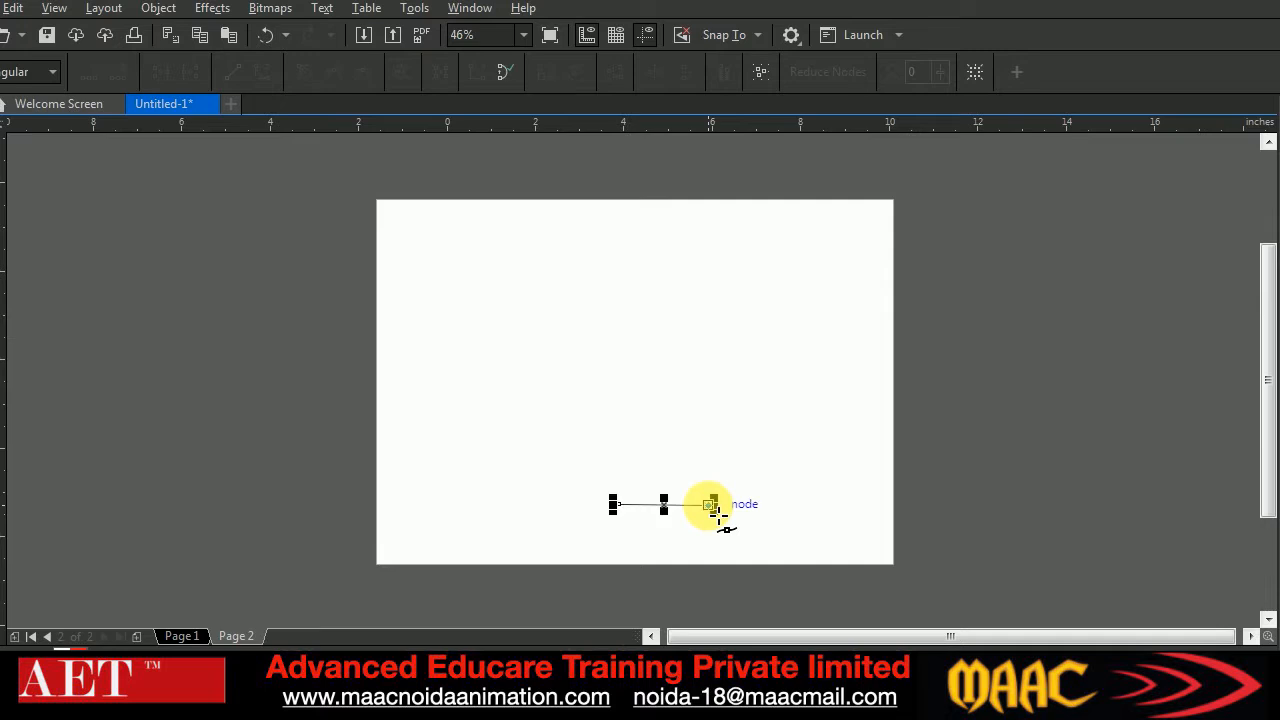
drag(647, 472, 610, 480)
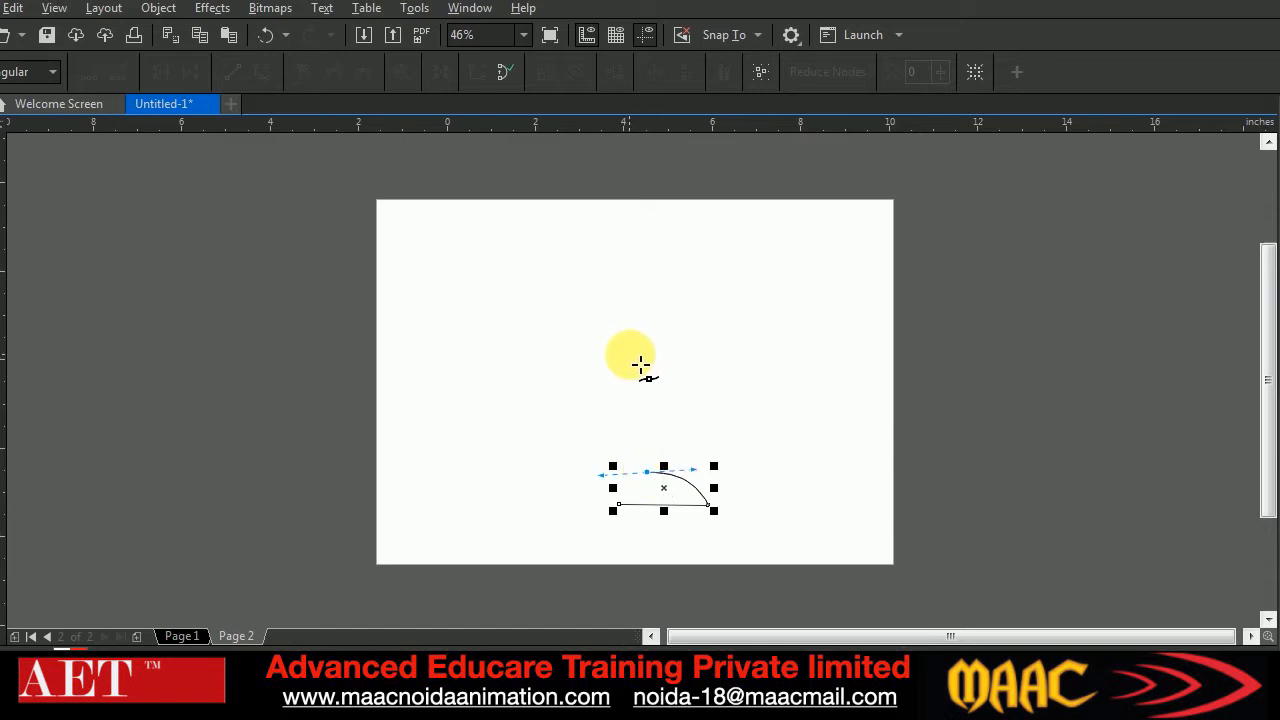
drag(630, 352, 597, 313)
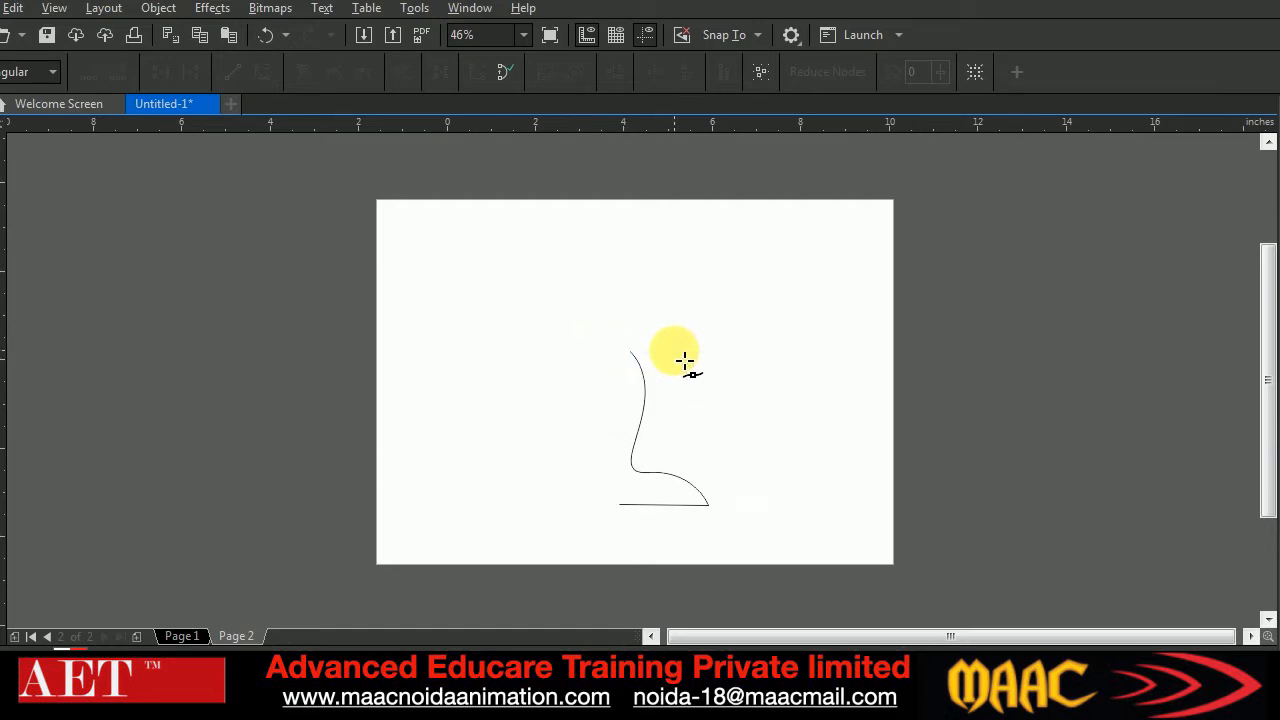
click(647, 345)
drag(616, 341, 602, 264)
click(0, 118)
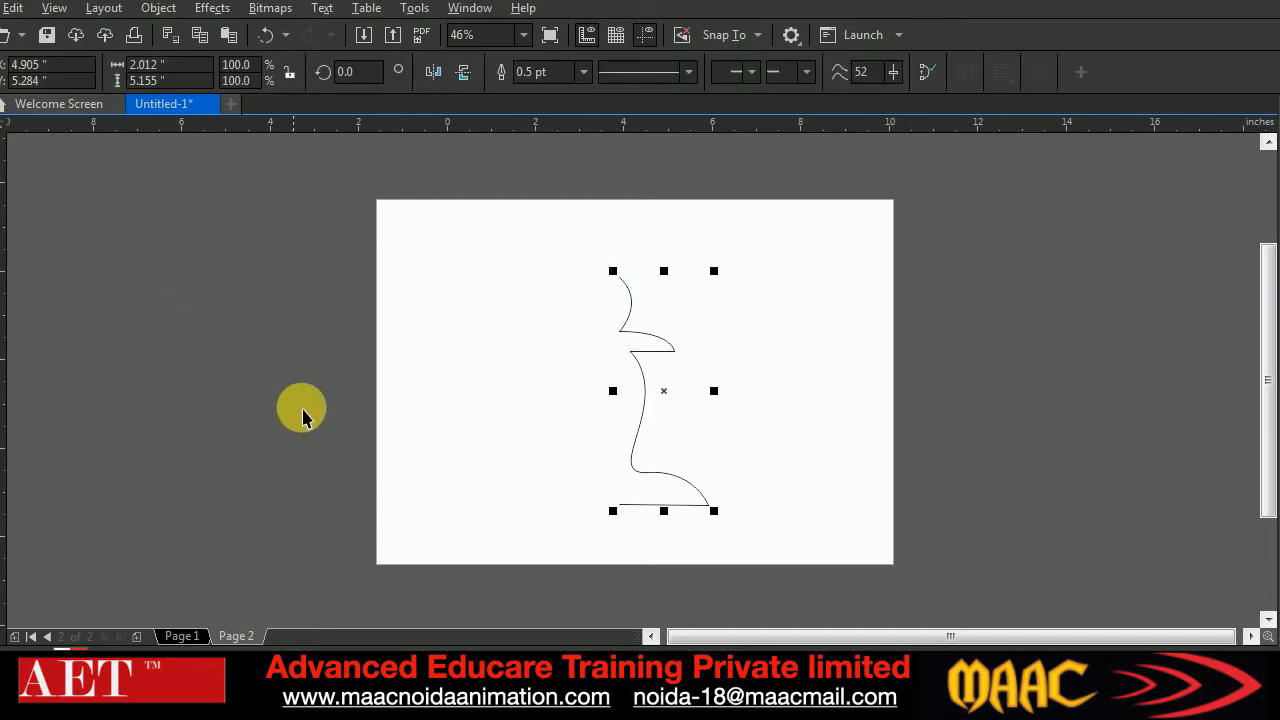
click(567, 396)
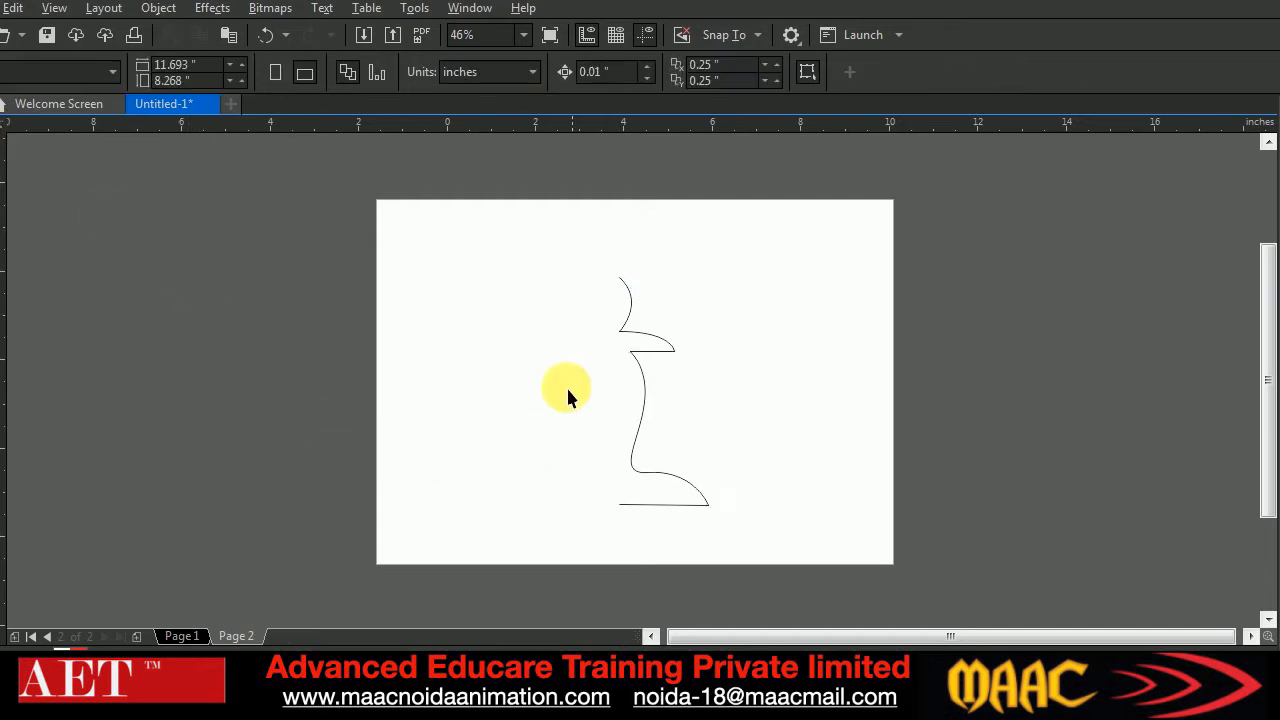
Reshape the half-profile's nodes by pulling the base's outer corner inward and extending the top end outward into a rounded head
click(648, 505)
click(0, 146)
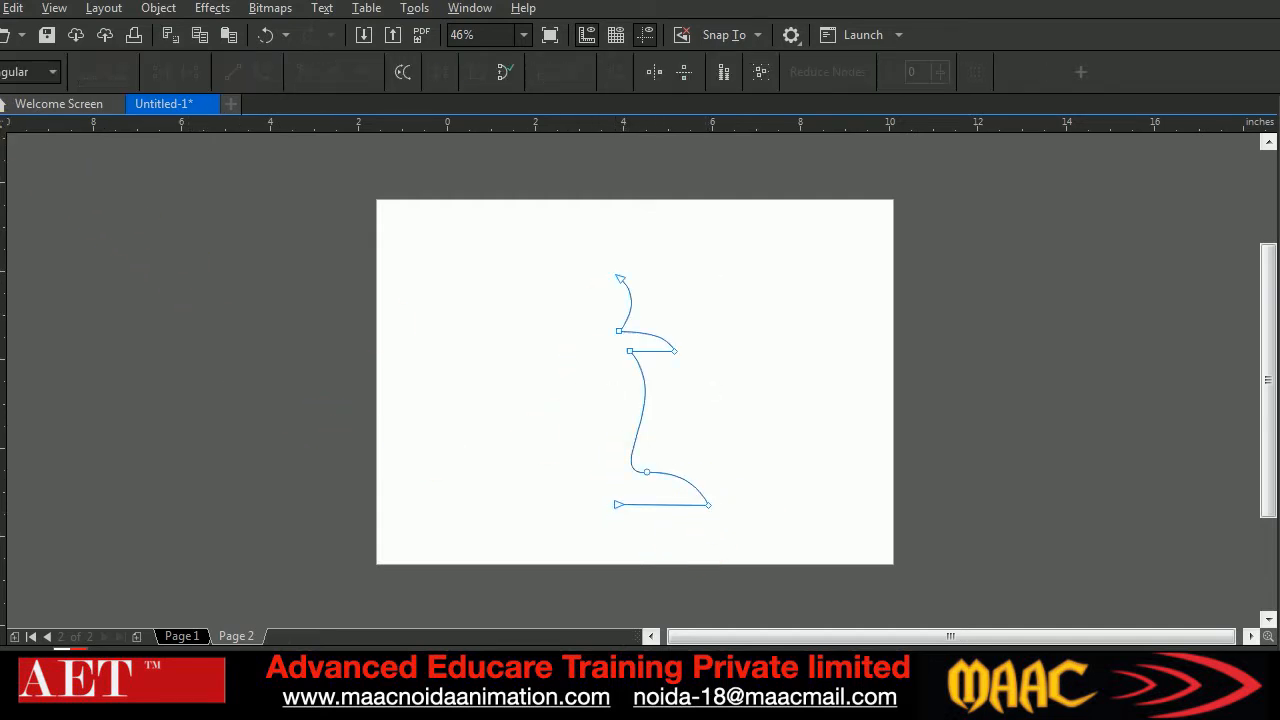
drag(728, 482, 680, 472)
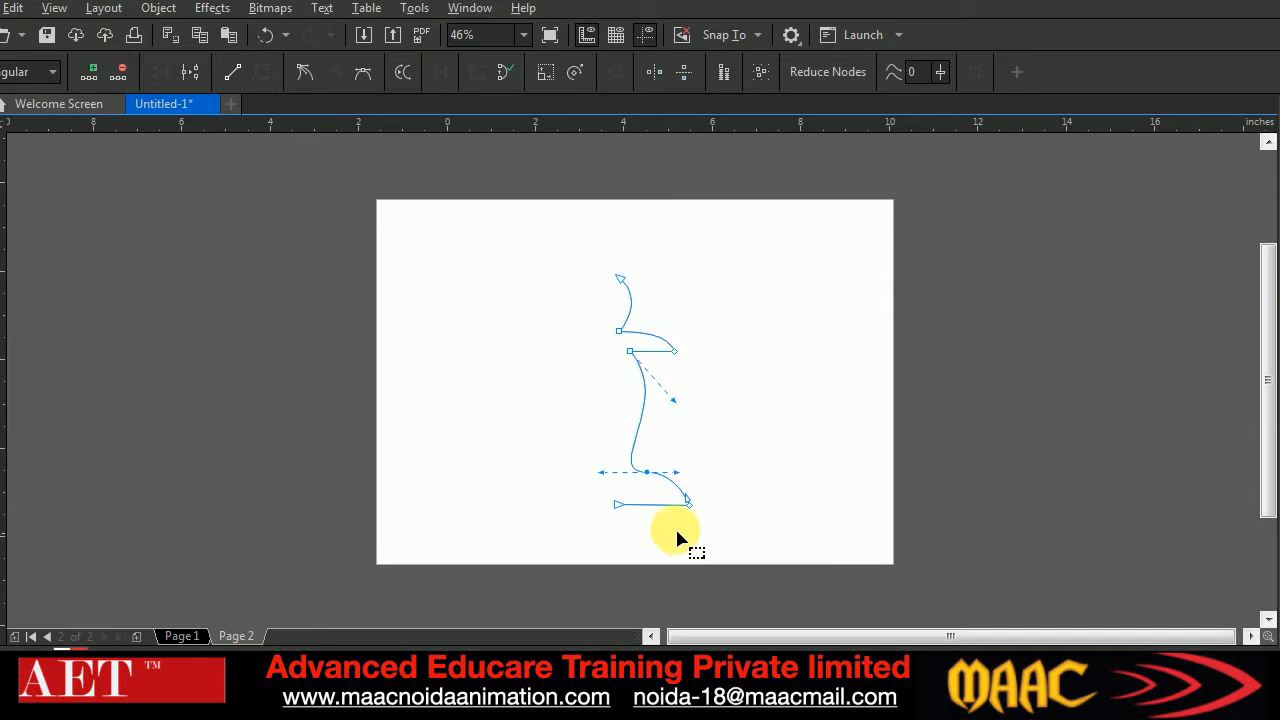
click(610, 506)
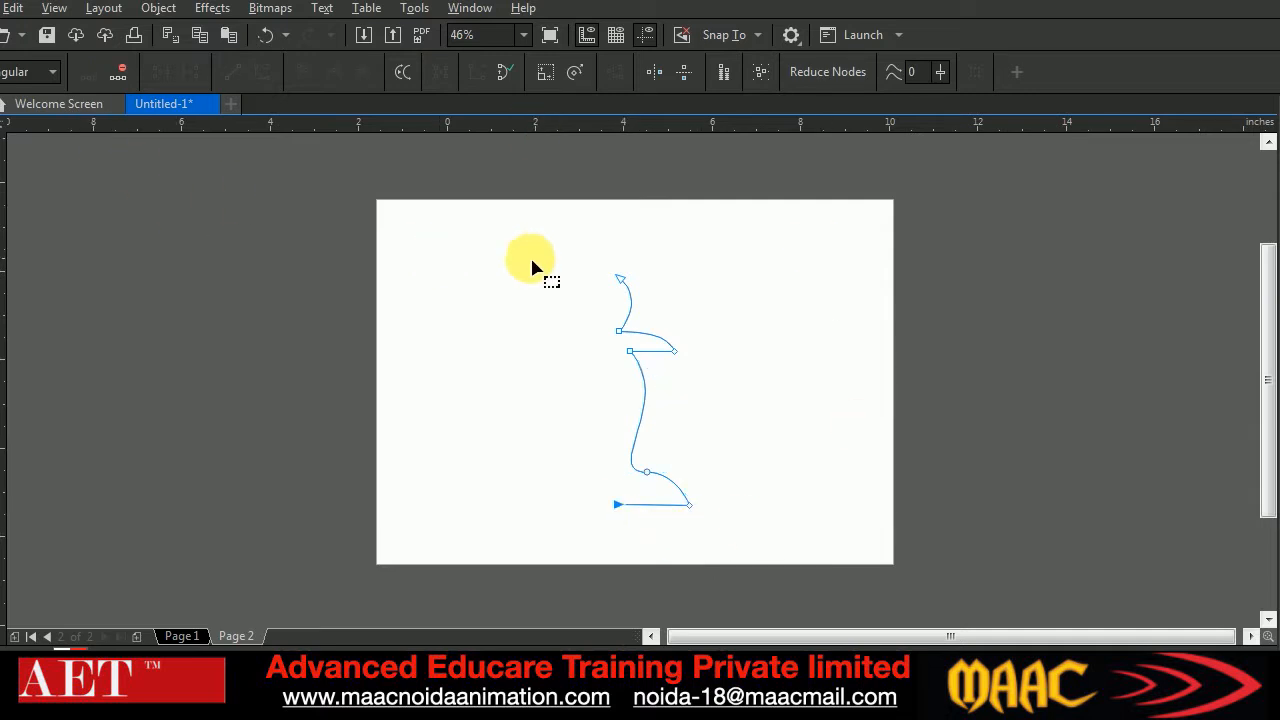
drag(620, 279, 634, 305)
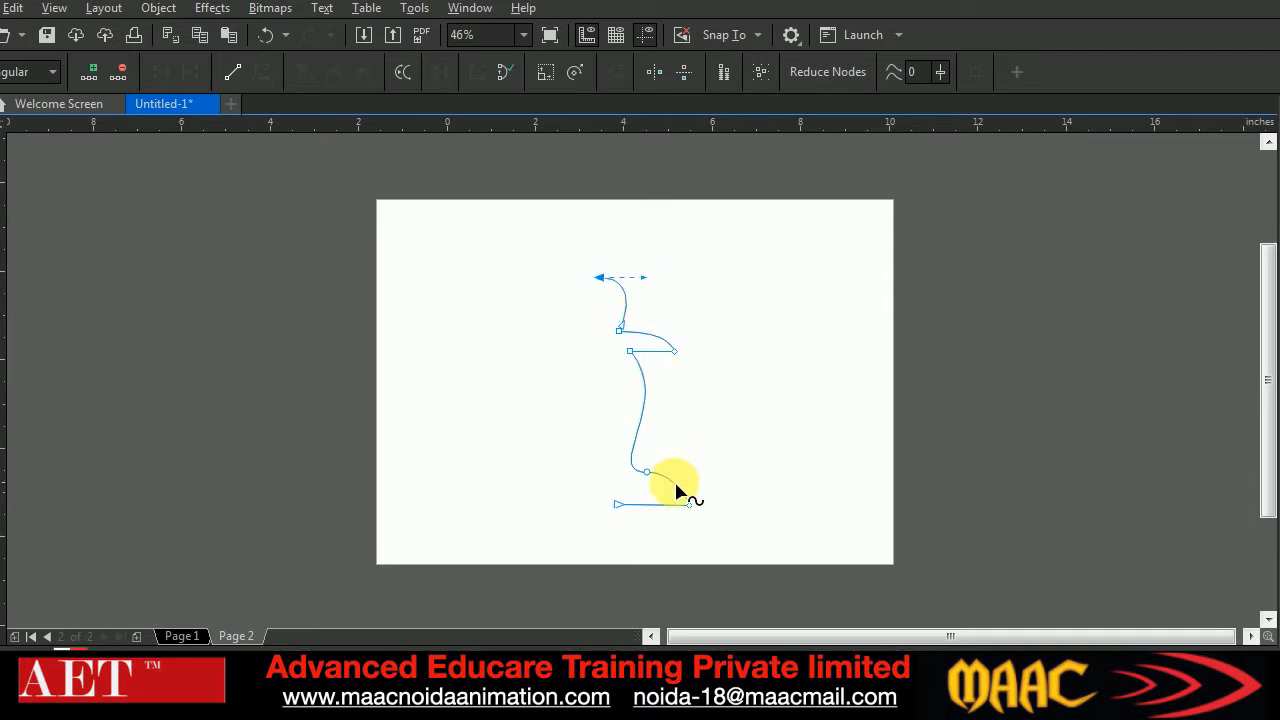
click(694, 377)
Make a horizontally mirrored copy of the half-profile and move it until both top ends meet in a symmetrical outline
drag(511, 234, 830, 580)
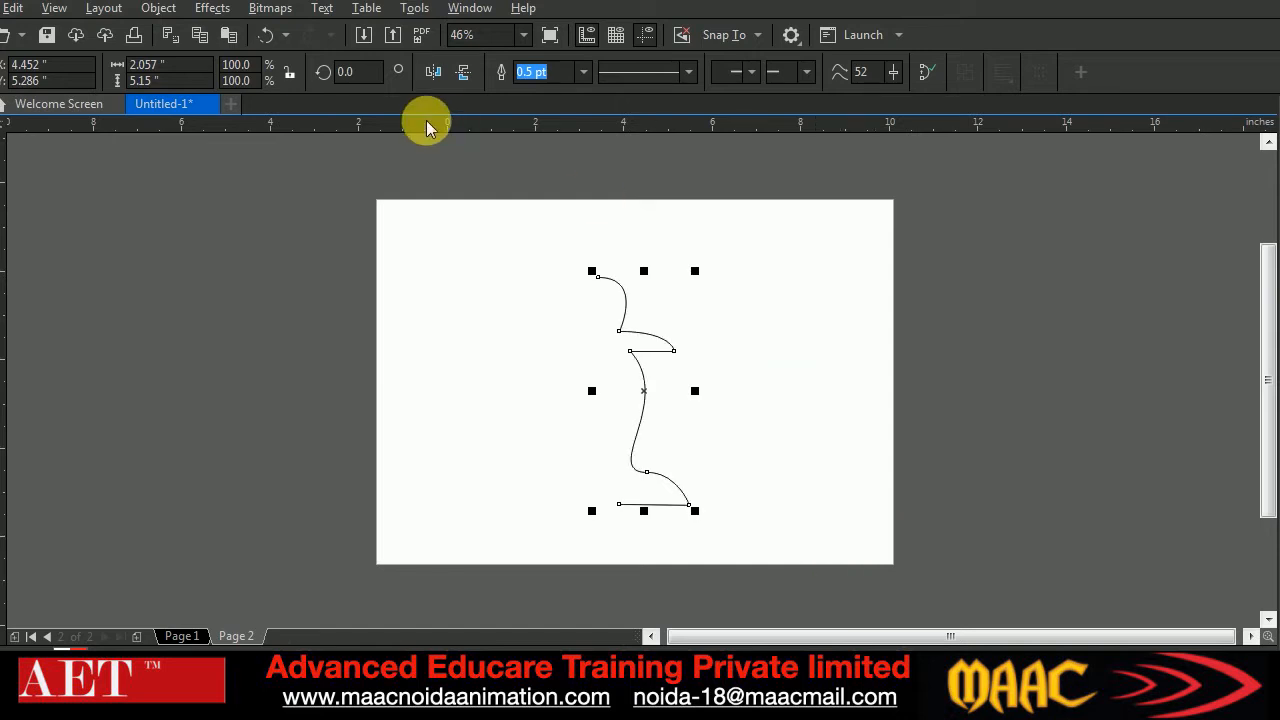
click(433, 72)
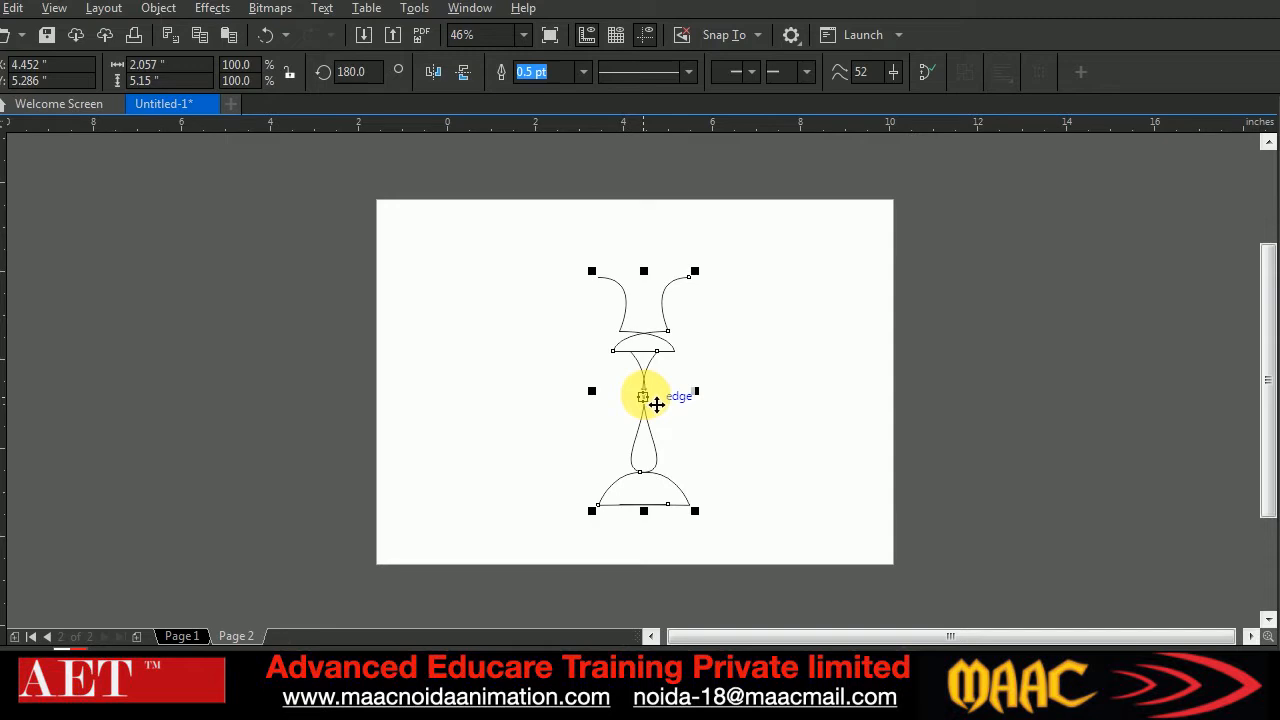
drag(651, 401, 563, 401)
click(757, 432)
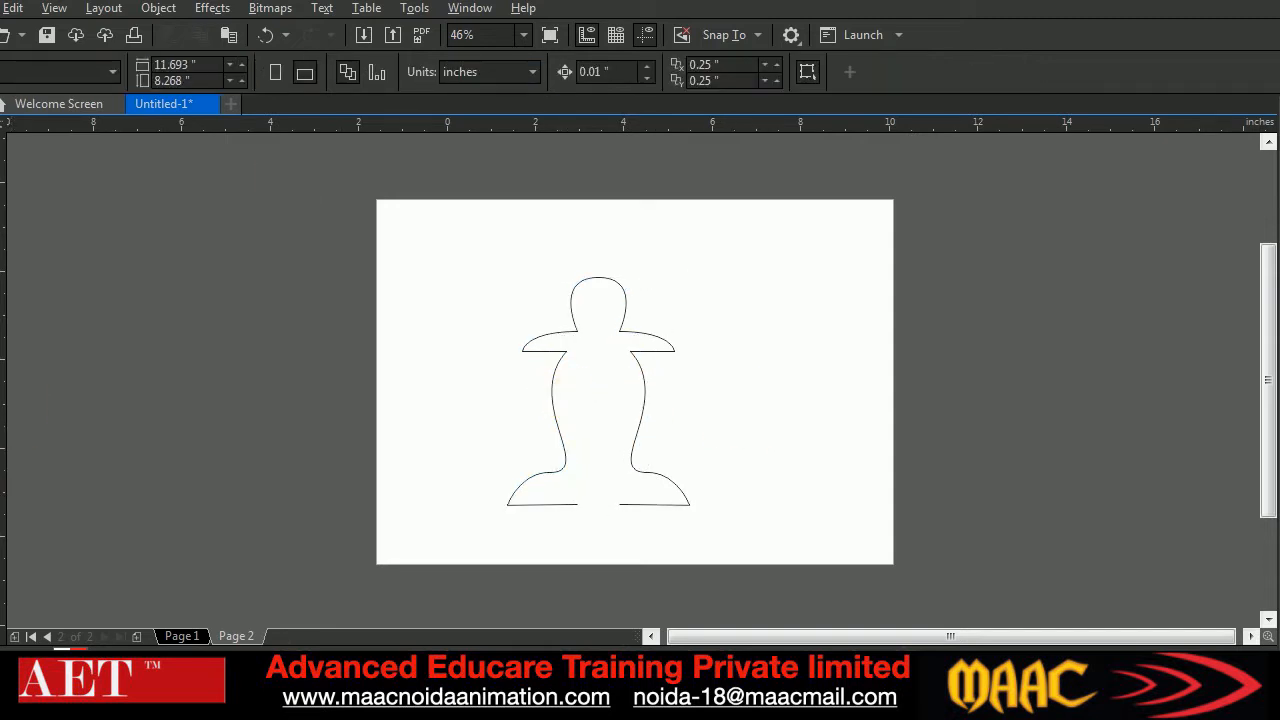
Try a 20-step blend between the two black half-profiles and undo it
drag(571, 414, 643, 392)
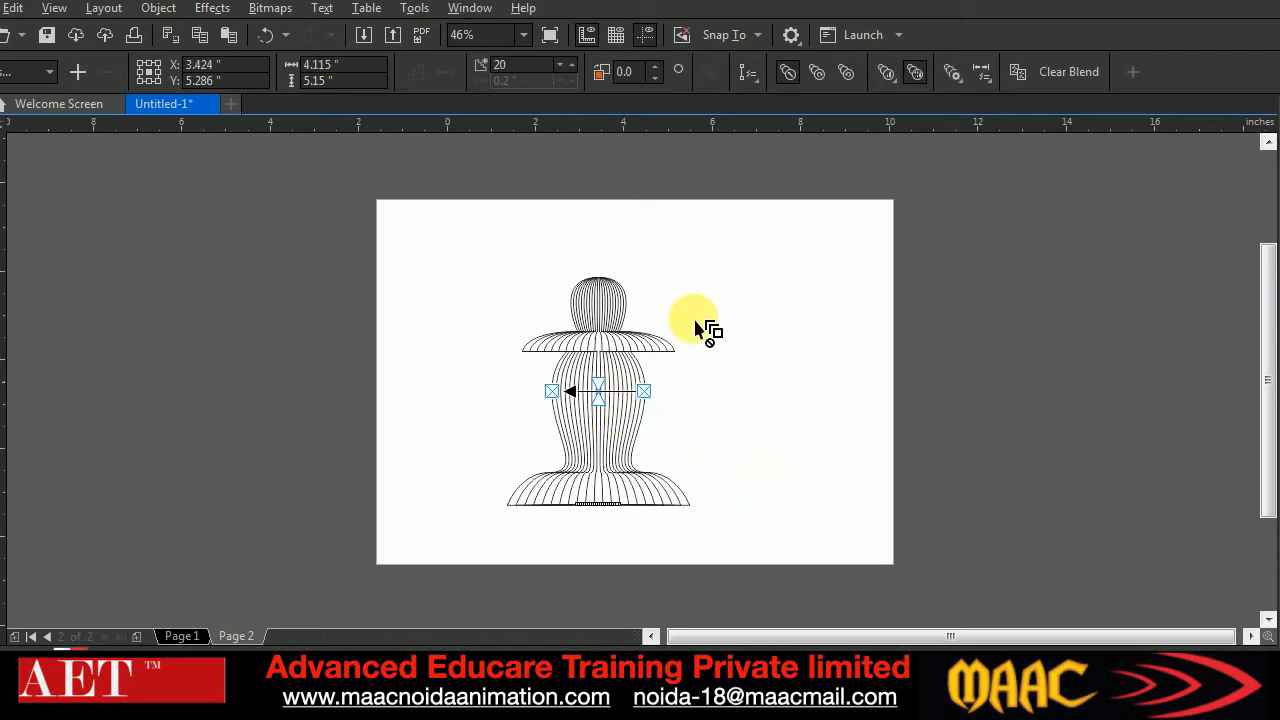
click(206, 421)
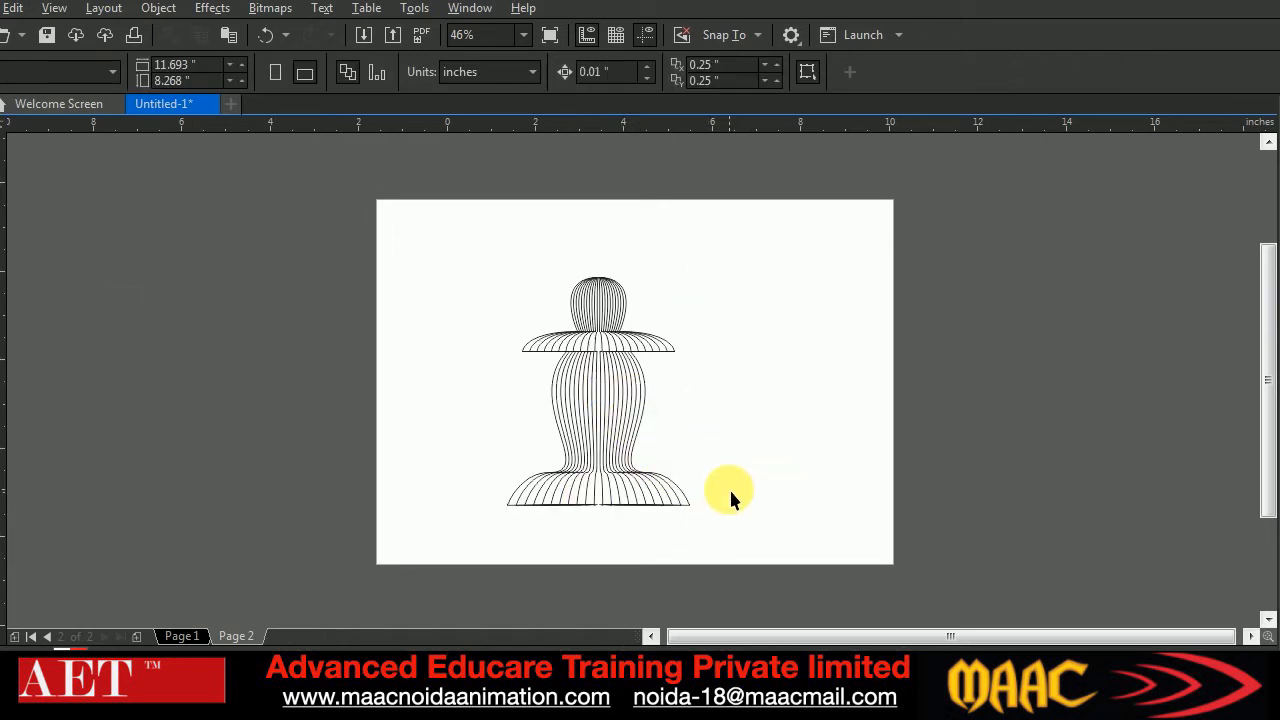
key(ctrl+z)
click(430, 303)
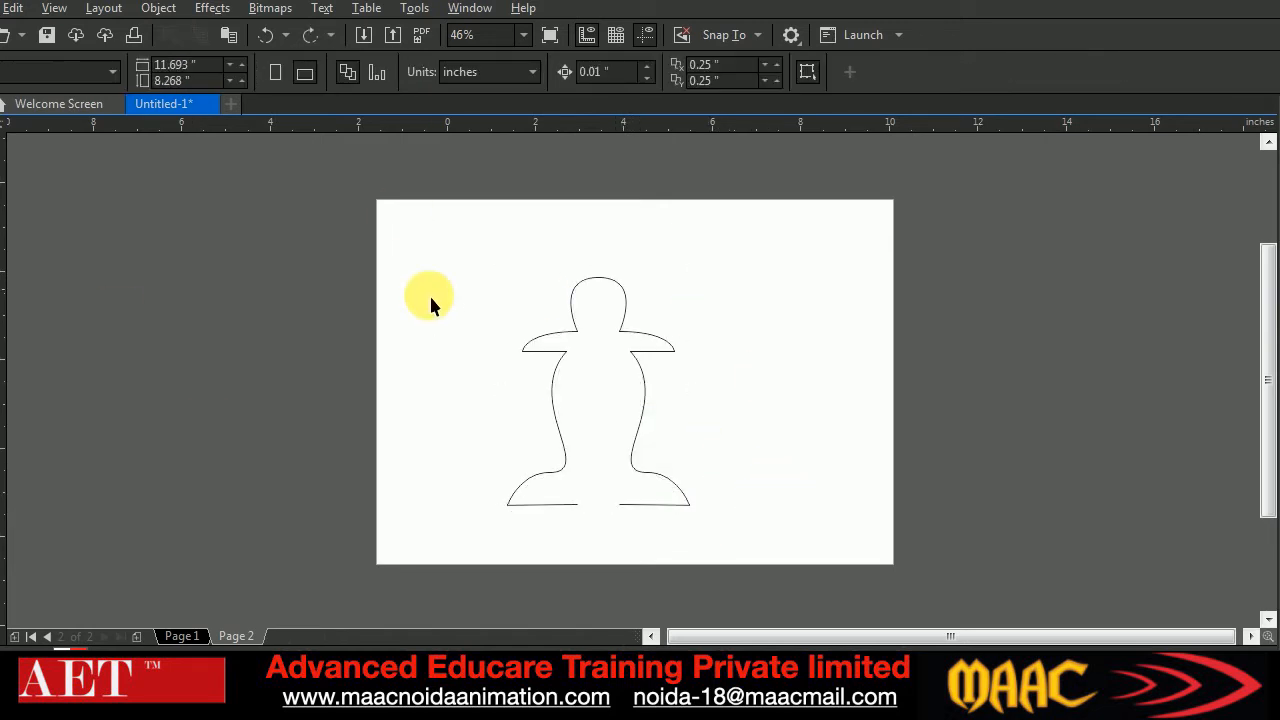
Set the outline colour of the mirrored half-profile to 10% Black
click(551, 386)
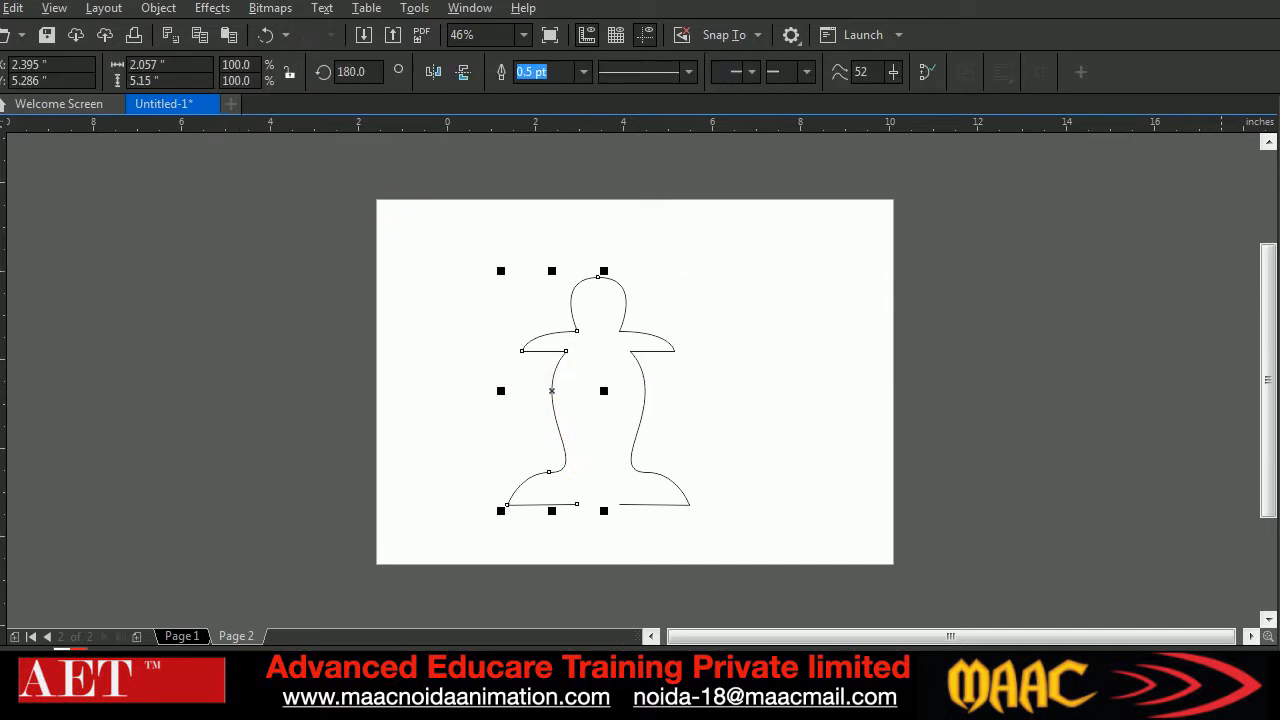
click(854, 366)
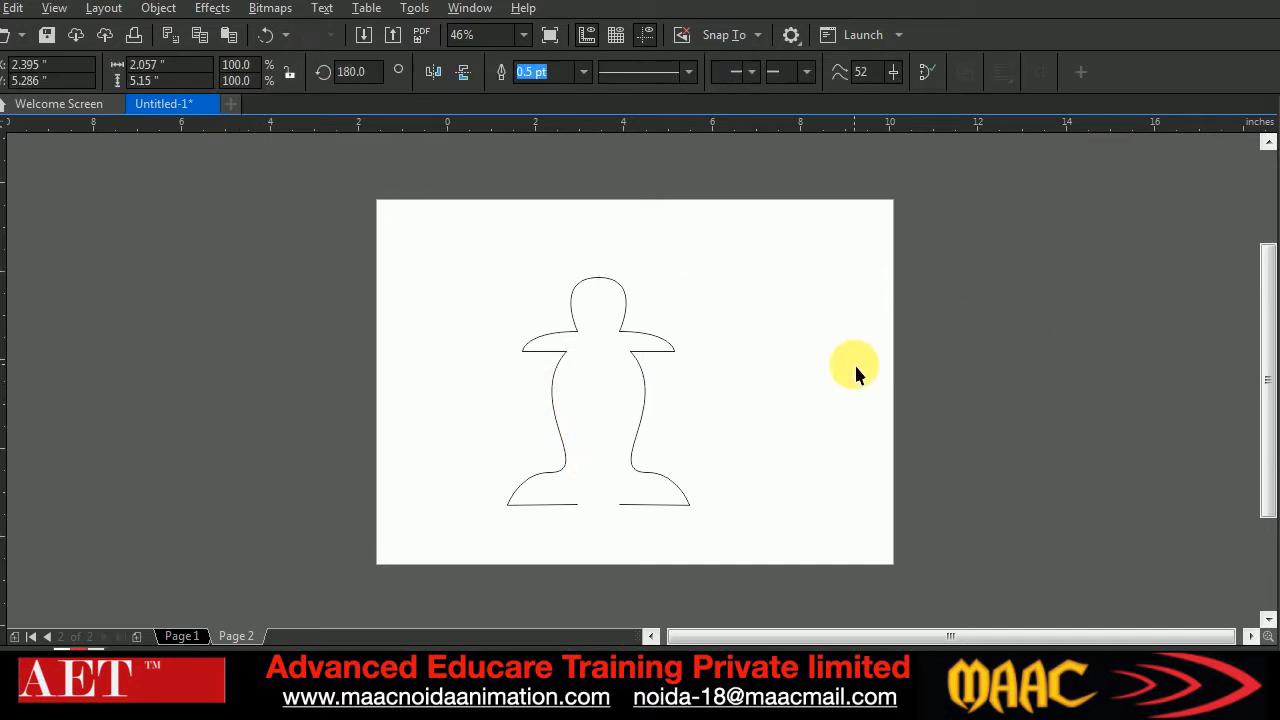
click(551, 398)
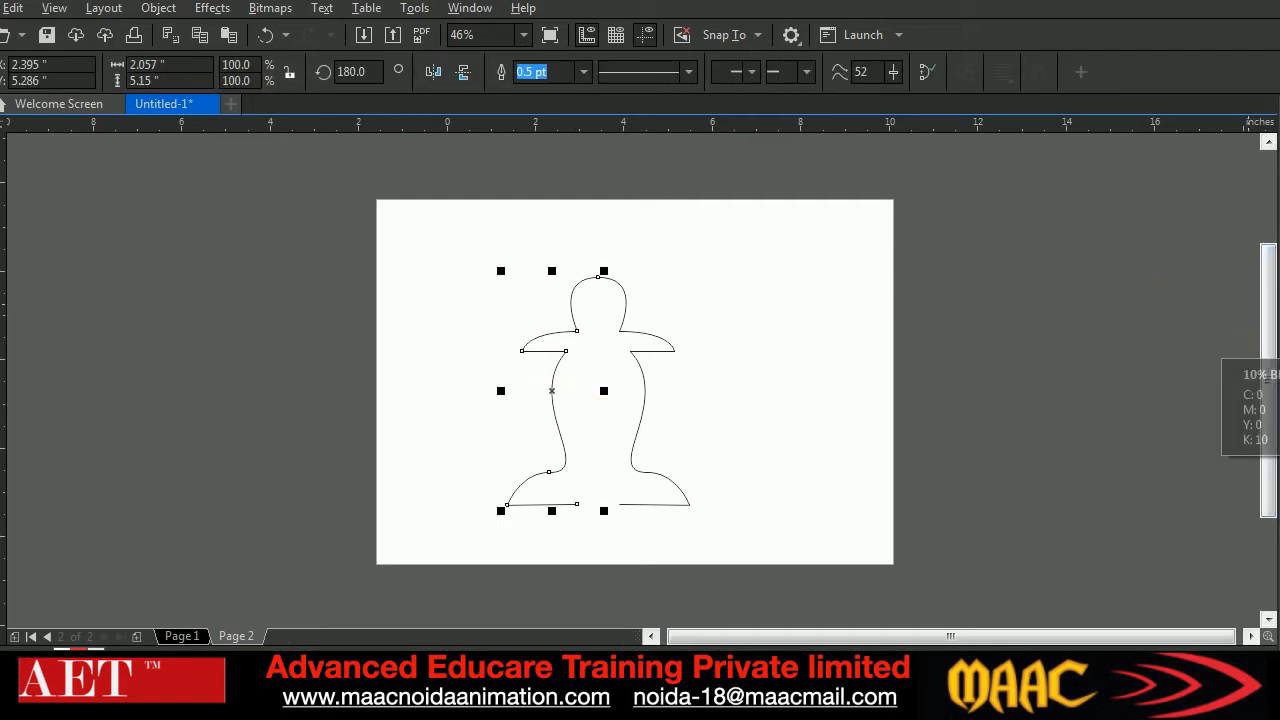
right_click(1270, 352)
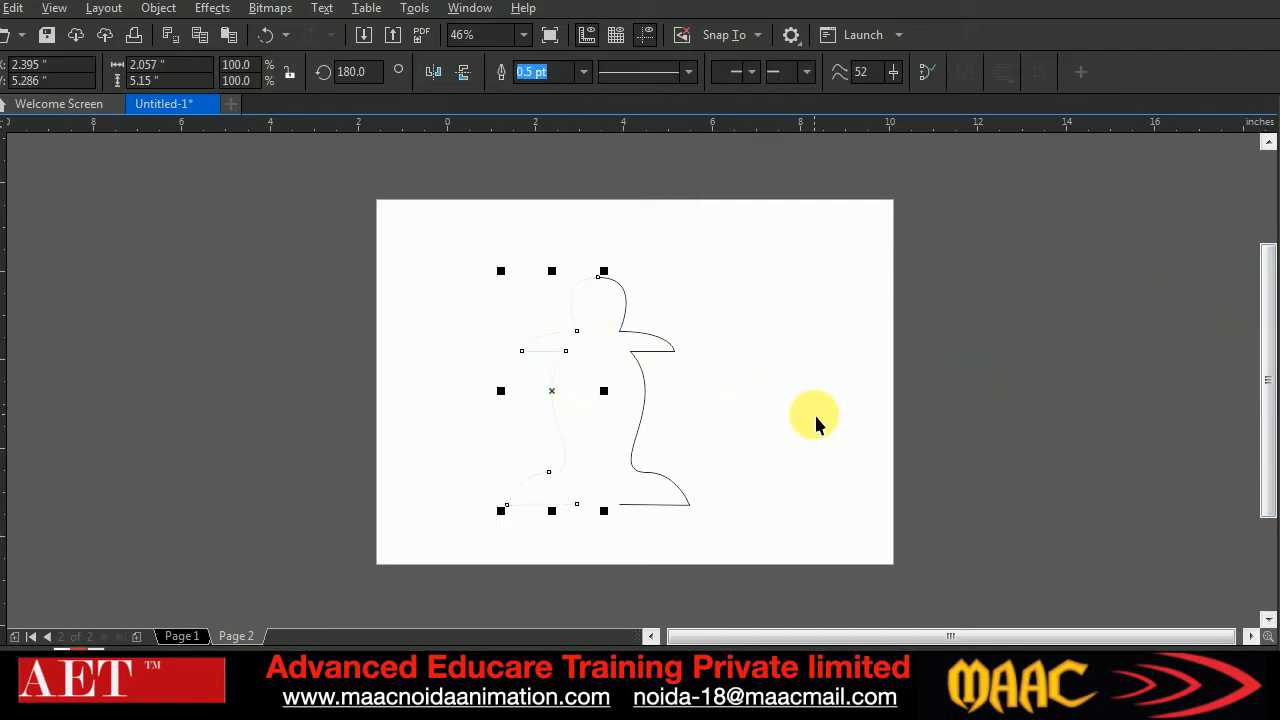
Blend the light grey half-profile with the black one and set the blend to 80 steps
click(0, 472)
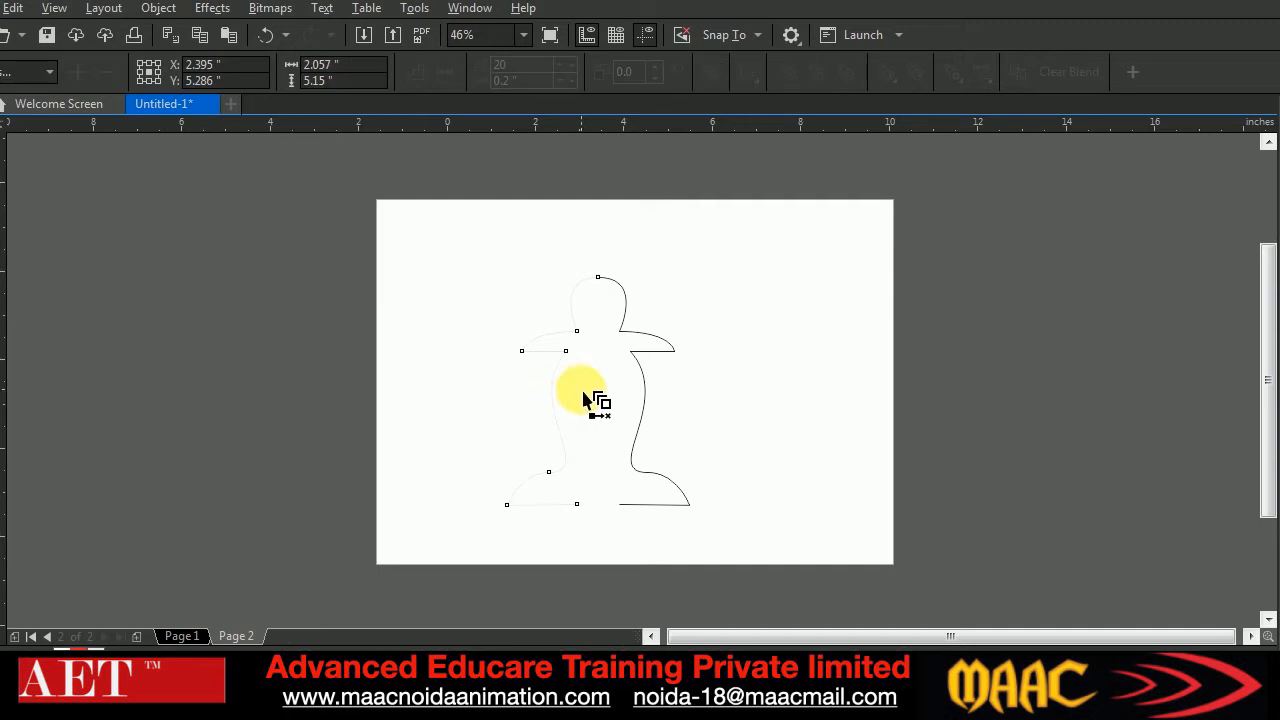
drag(585, 398, 641, 398)
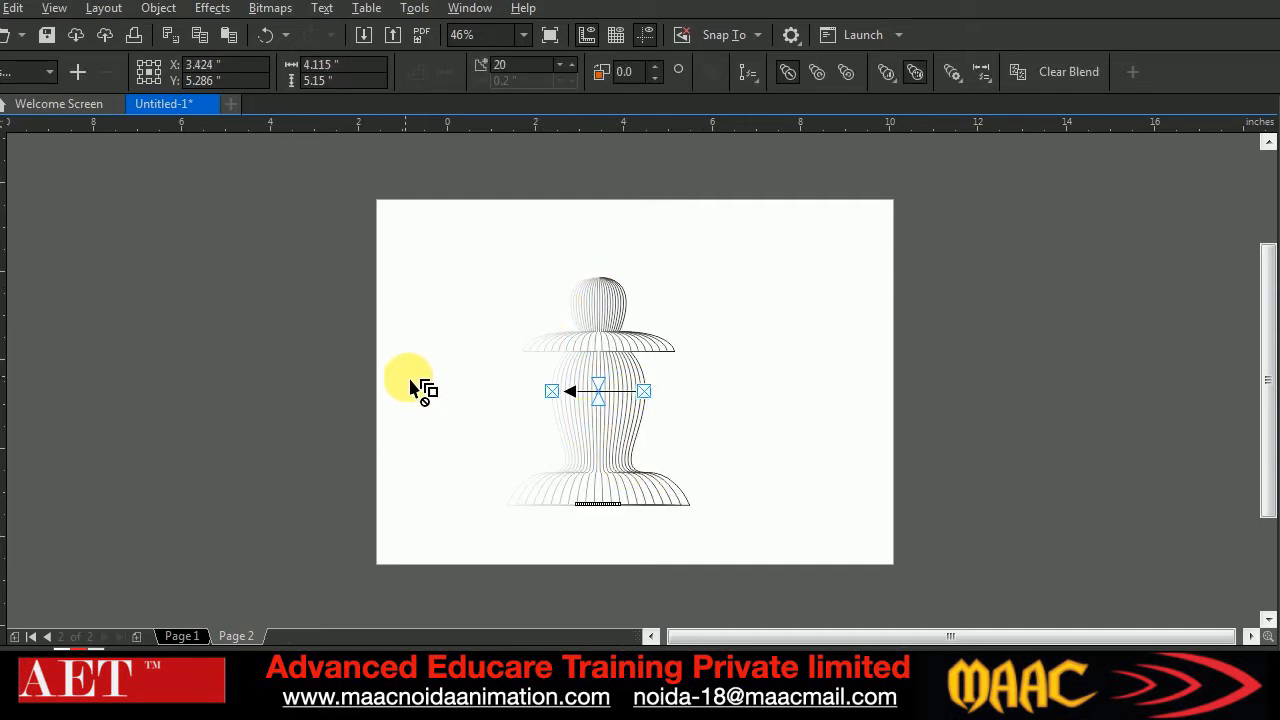
click(491, 66)
text(80)
key(Return)
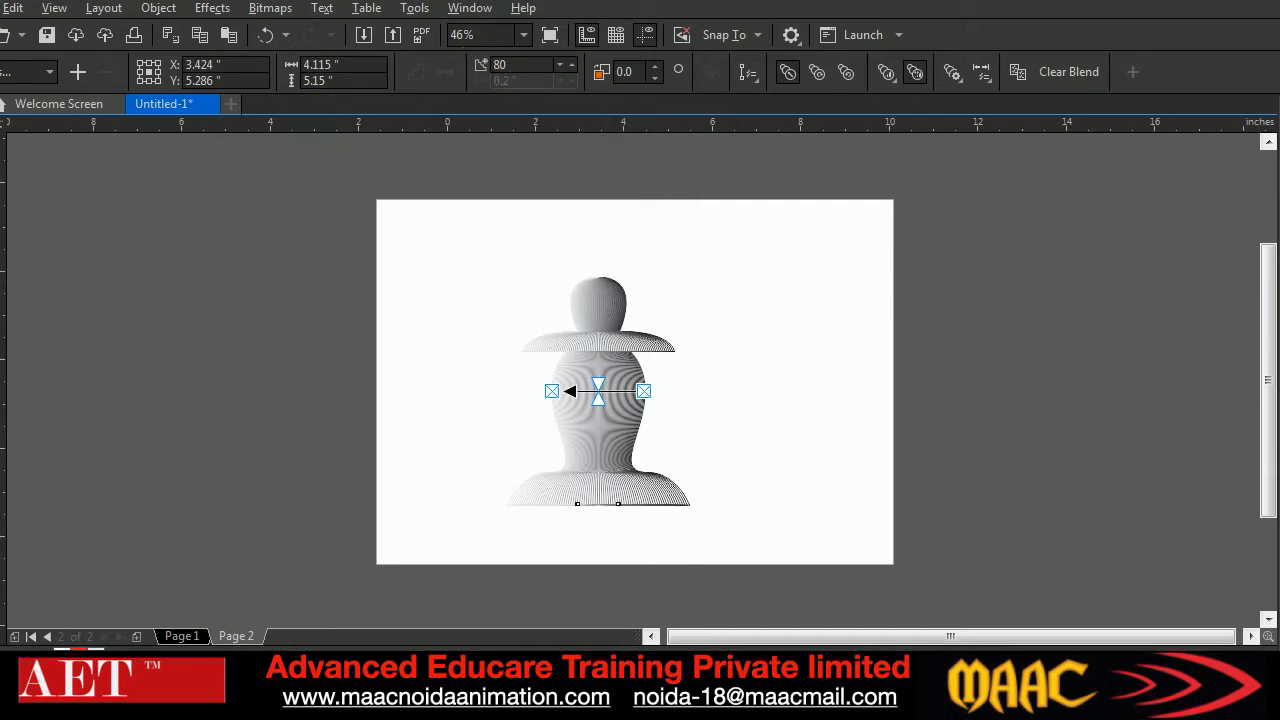
key(space)
click(128, 411)
click(738, 394)
click(588, 357)
click(840, 425)
Add a third page and draw an open S-shaped curve near the page's upper middle with the Bézier tool
click(138, 637)
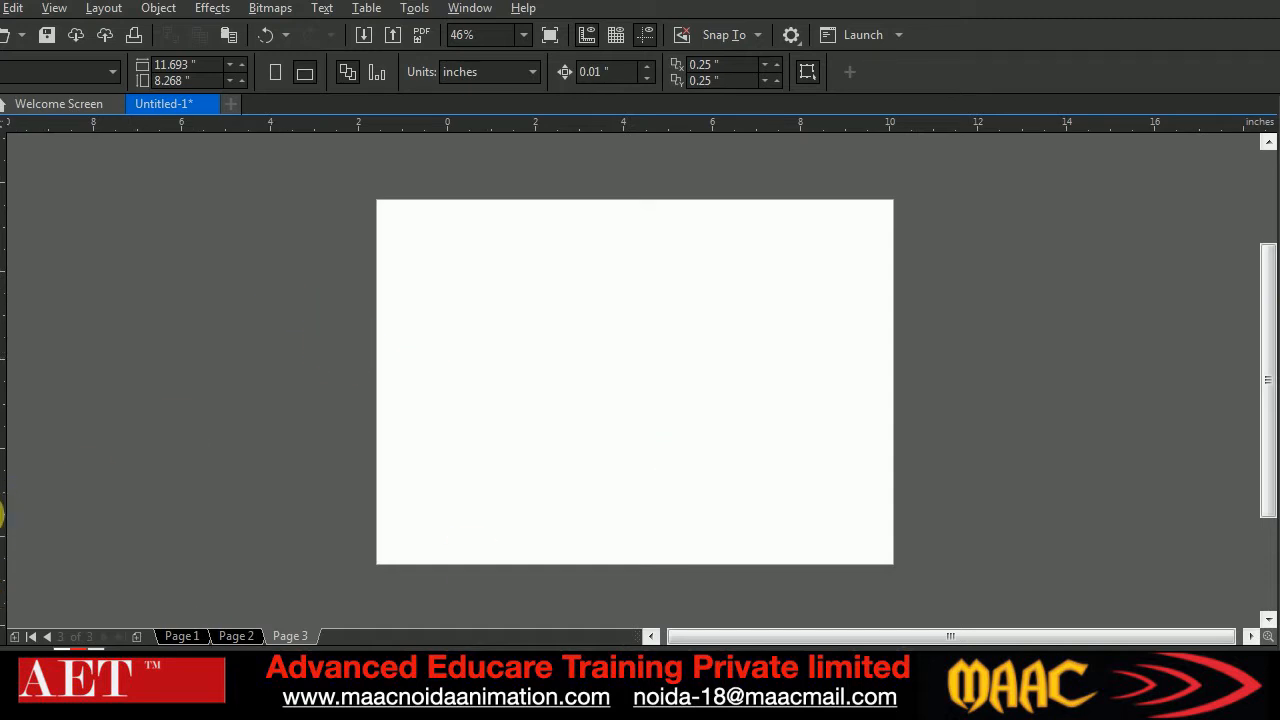
key(F10)
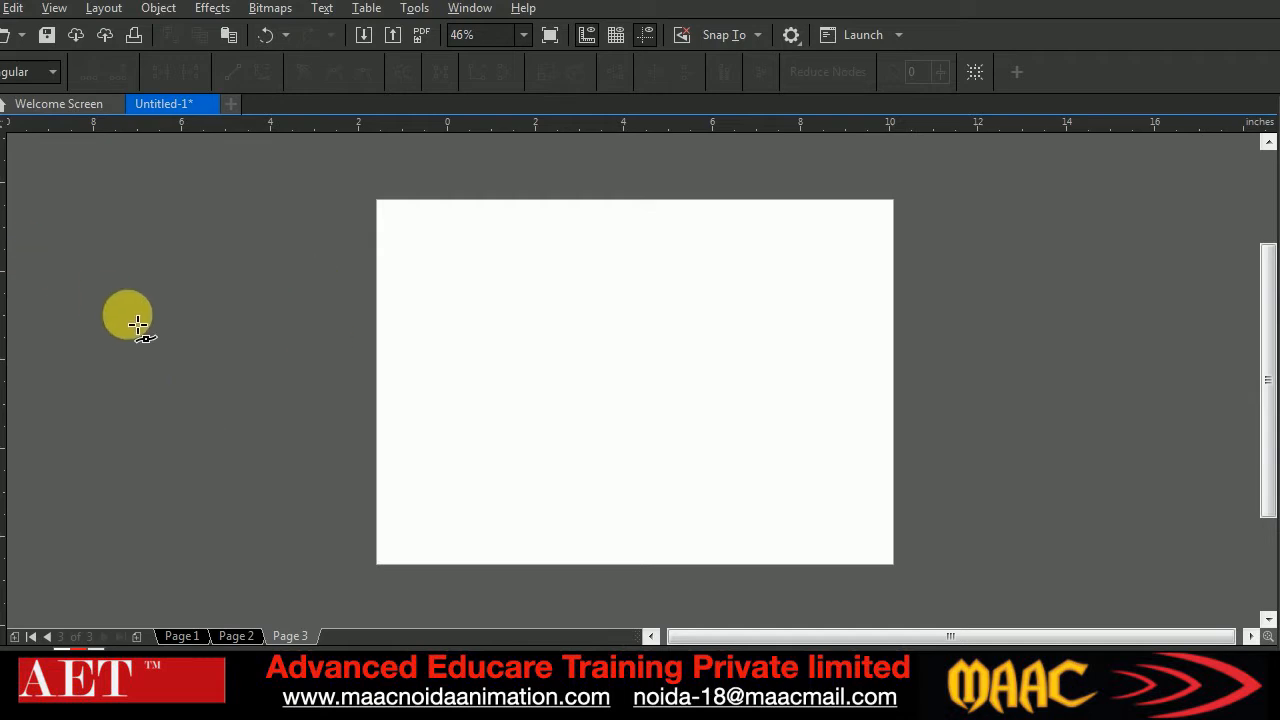
double_click(0, 248)
key(Return)
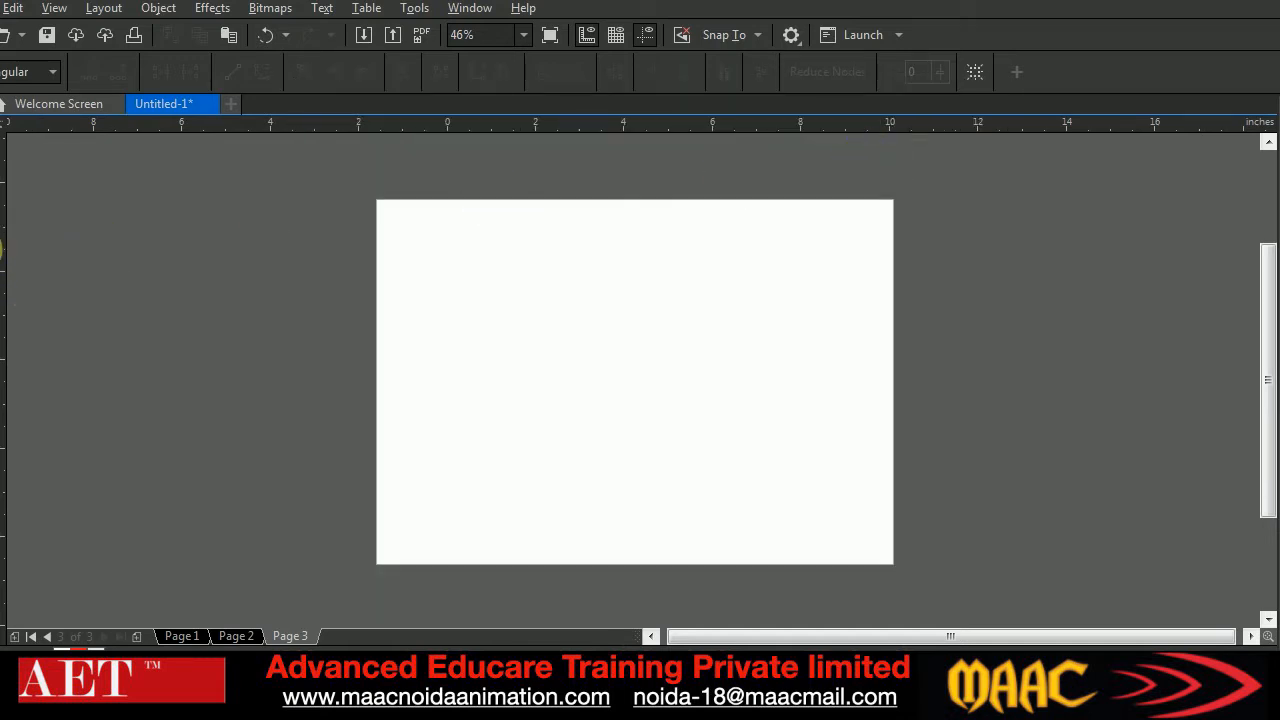
click(2, 252)
click(24, 286)
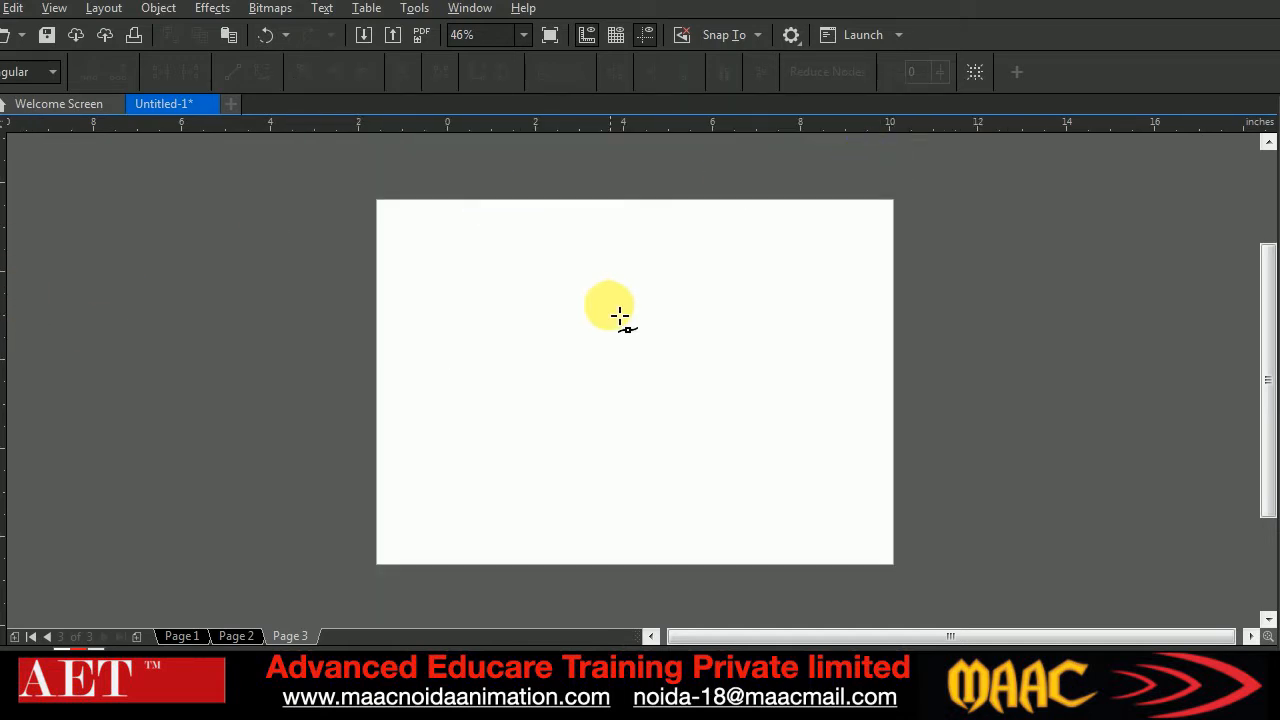
drag(607, 241, 604, 269)
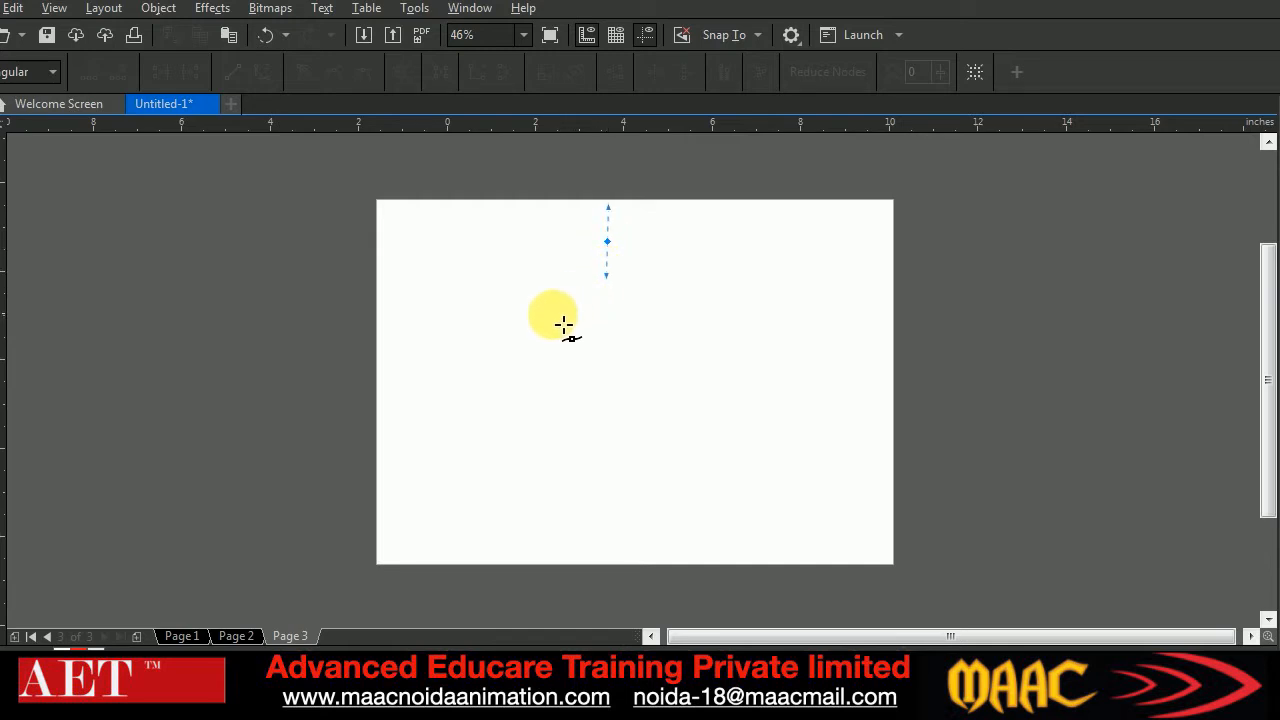
drag(544, 320, 578, 395)
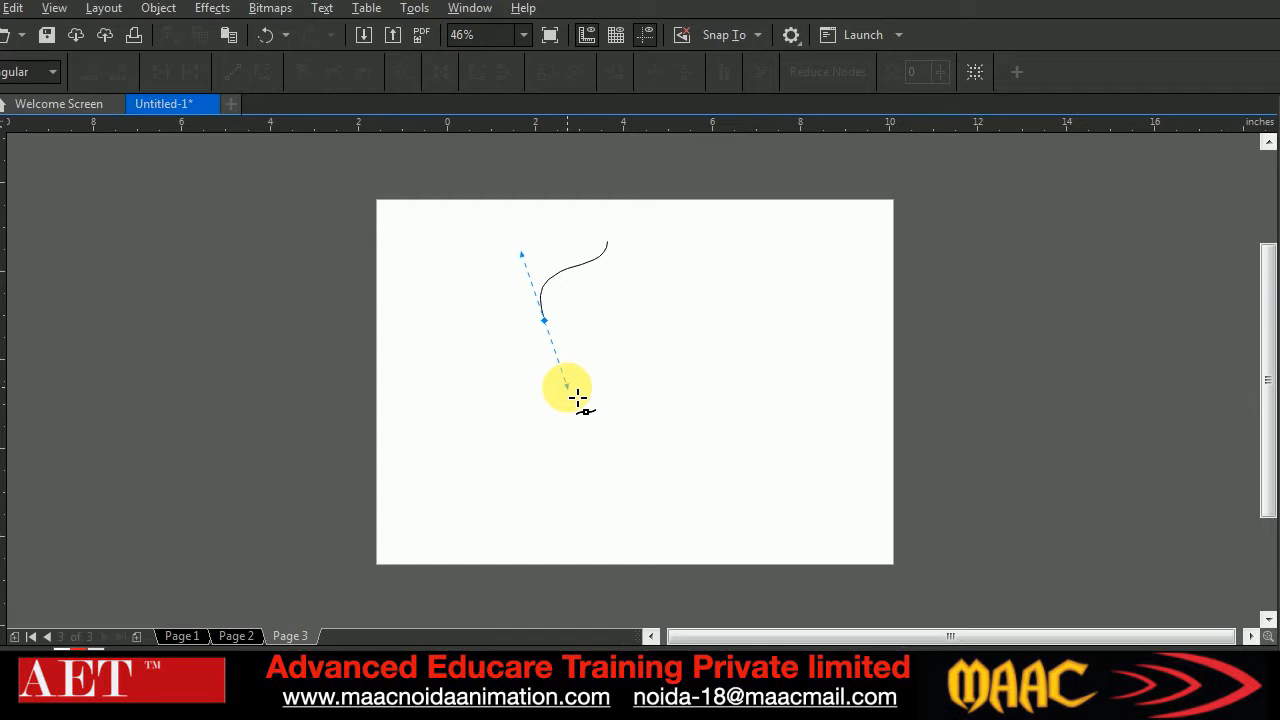
drag(577, 398, 577, 398)
Adjust the S-curve's end nodes and handles to smooth its bend, and scale its width to 99.7%
click(2, 178)
drag(510, 288, 602, 366)
drag(552, 332, 552, 332)
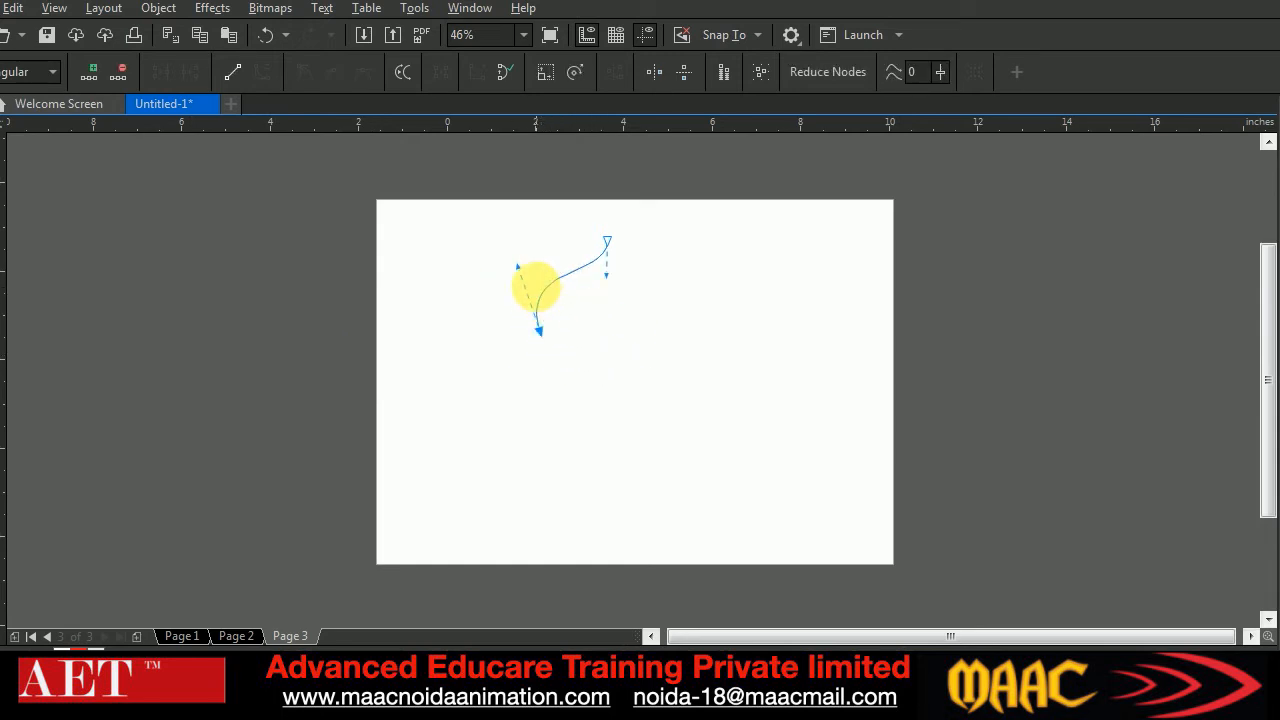
drag(519, 267, 514, 265)
click(610, 282)
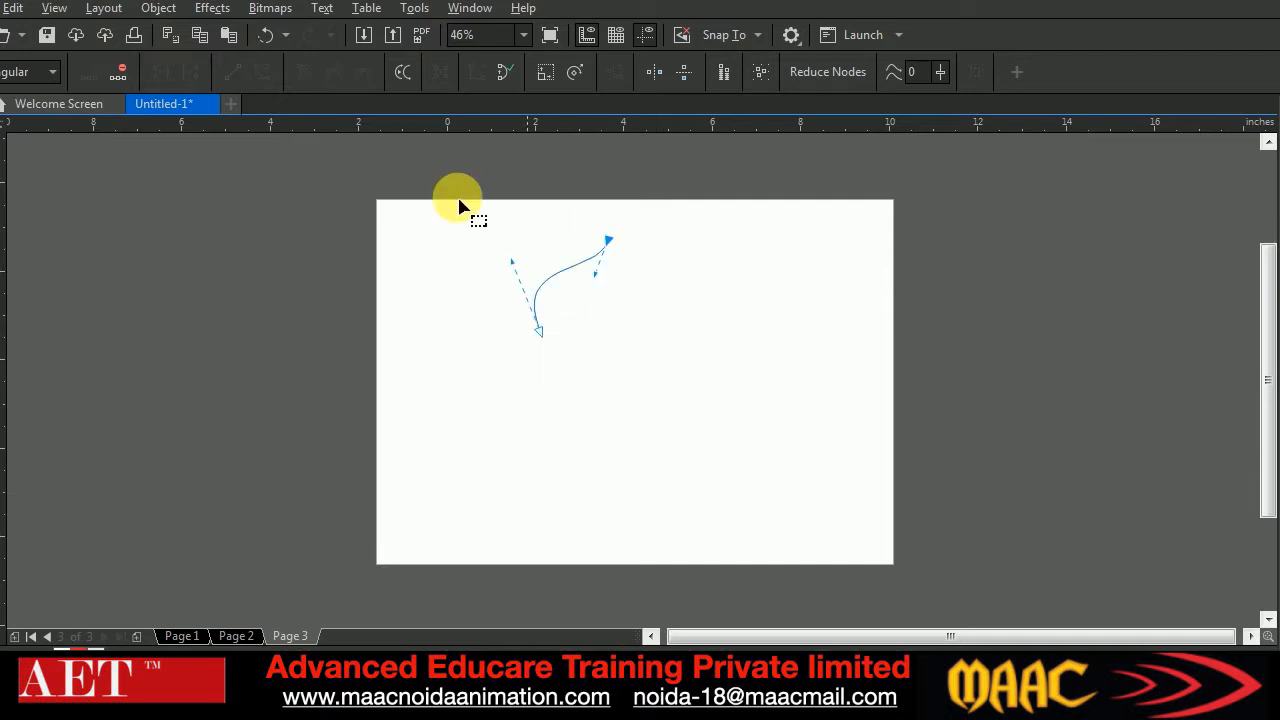
click(530, 358)
drag(673, 393, 674, 394)
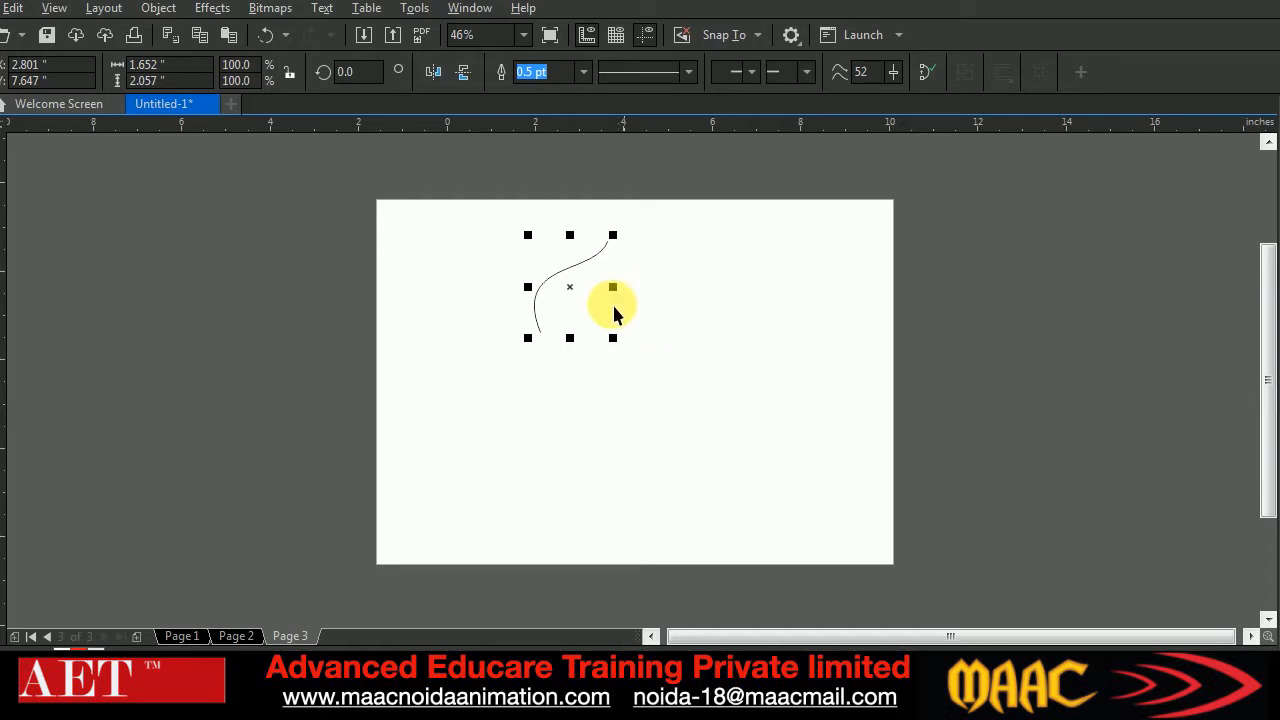
mouse_move(538, 297)
mouse_down()
mouse_move(706, 289)
mouse_move(528, 310)
mouse_move(680, 294)
mouse_move(600, 294)
mouse_move(541, 311)
mouse_move(674, 289)
mouse_move(539, 313)
mouse_up()
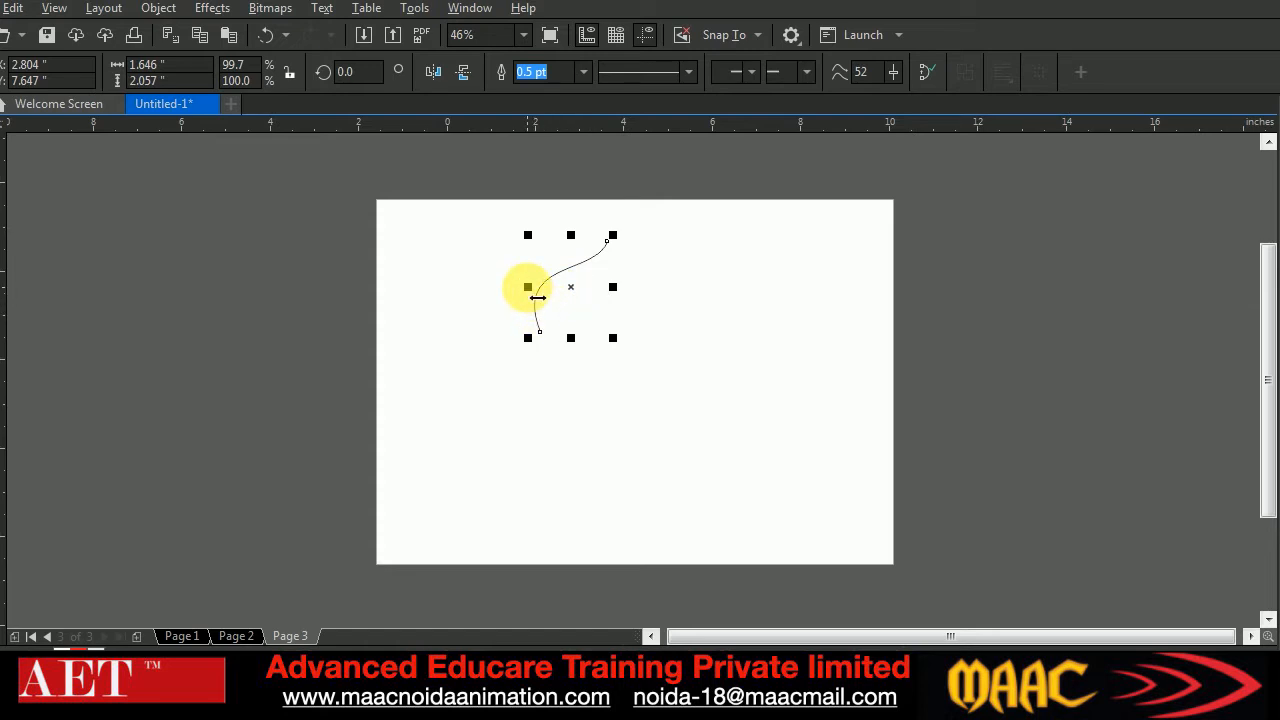
Mirror a copy of the S-curve horizontally about its upper end and blend both halves with 20 steps into an onion-shaped dome
drag(540, 297, 626, 300)
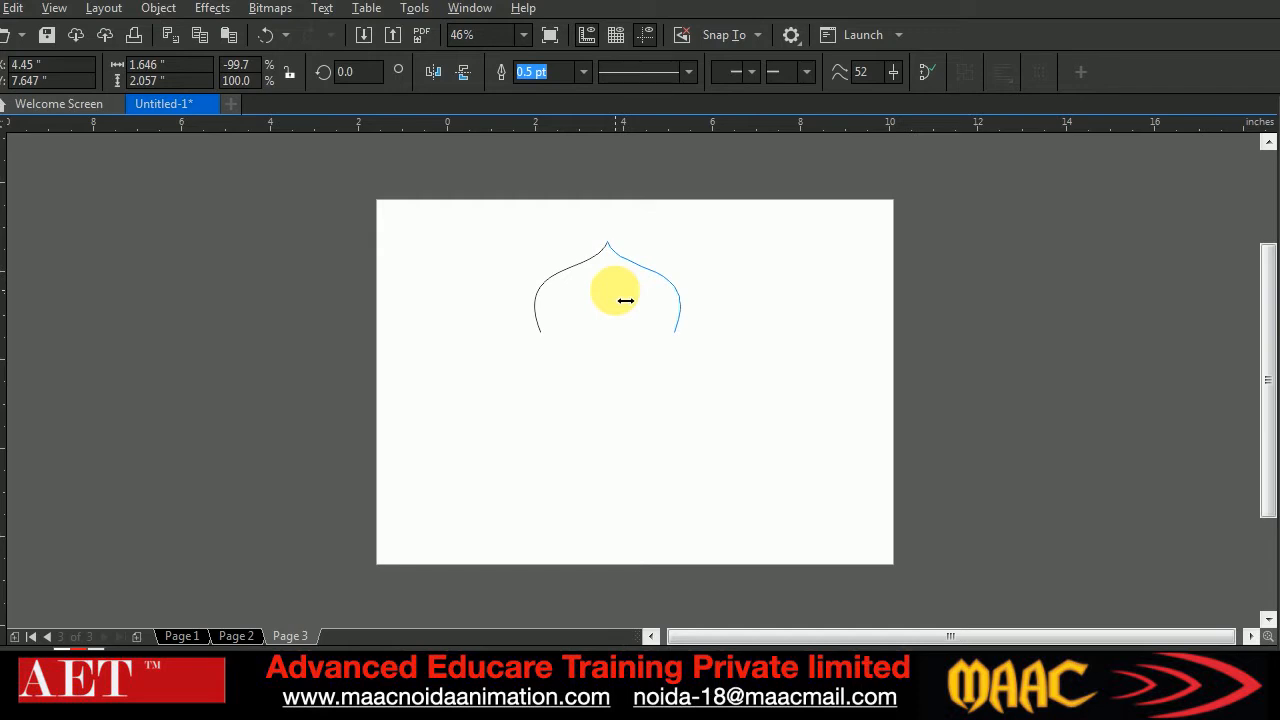
drag(615, 292, 617, 294)
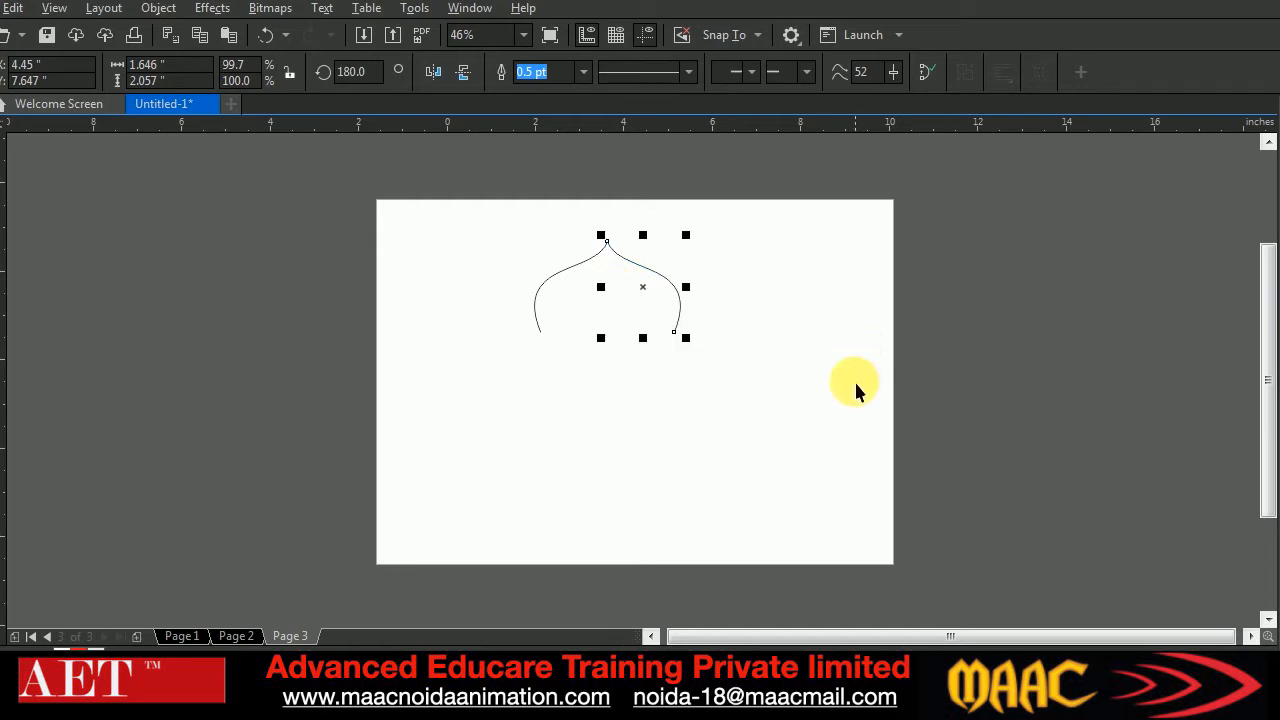
click(614, 371)
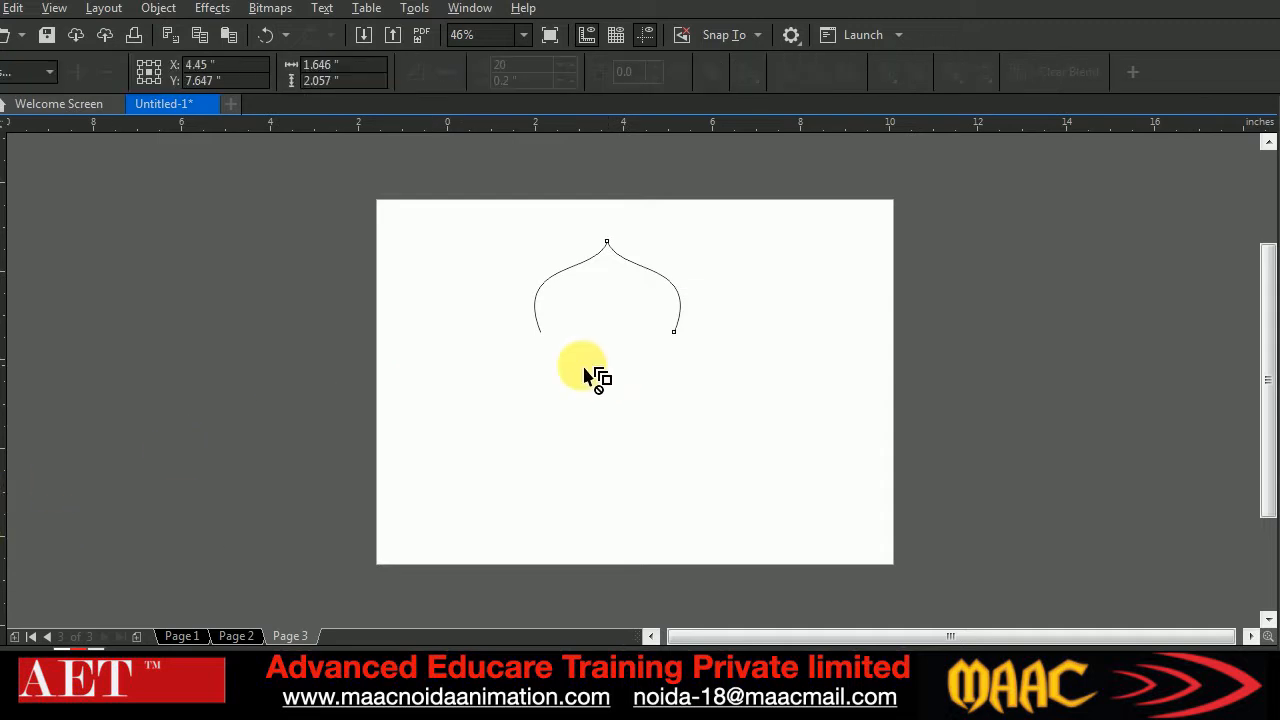
drag(568, 307, 680, 320)
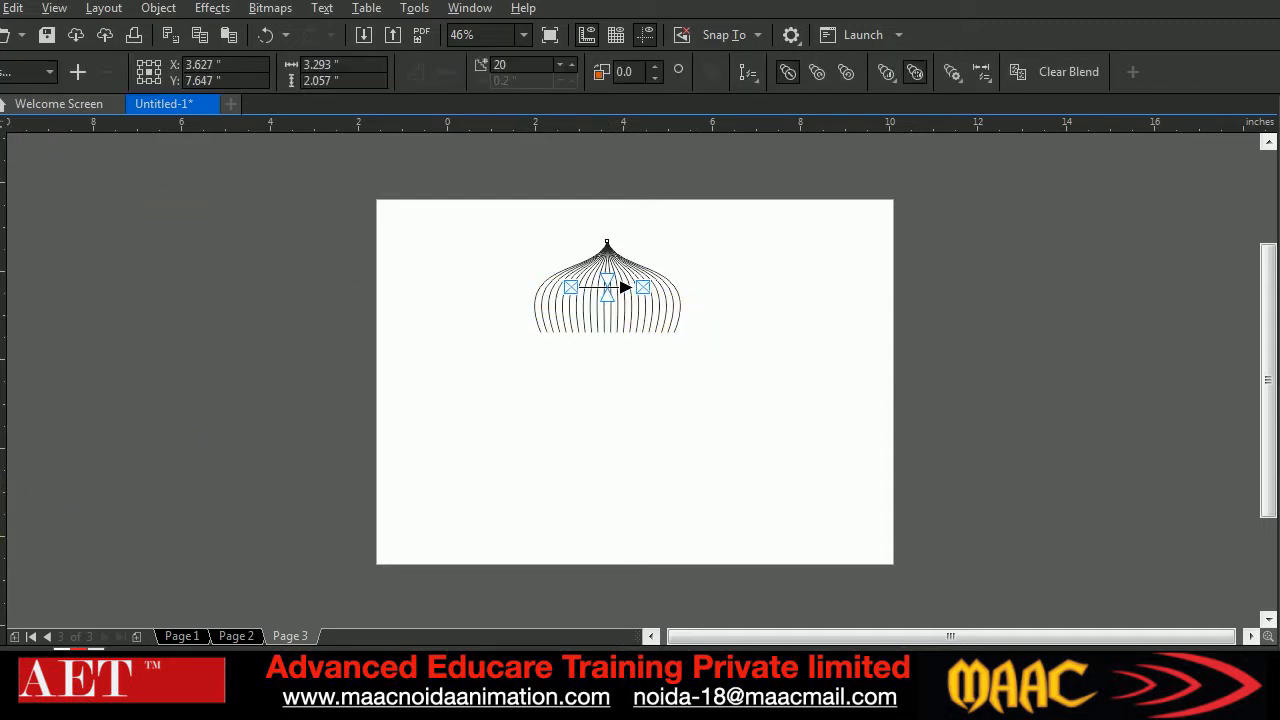
drag(609, 288, 628, 288)
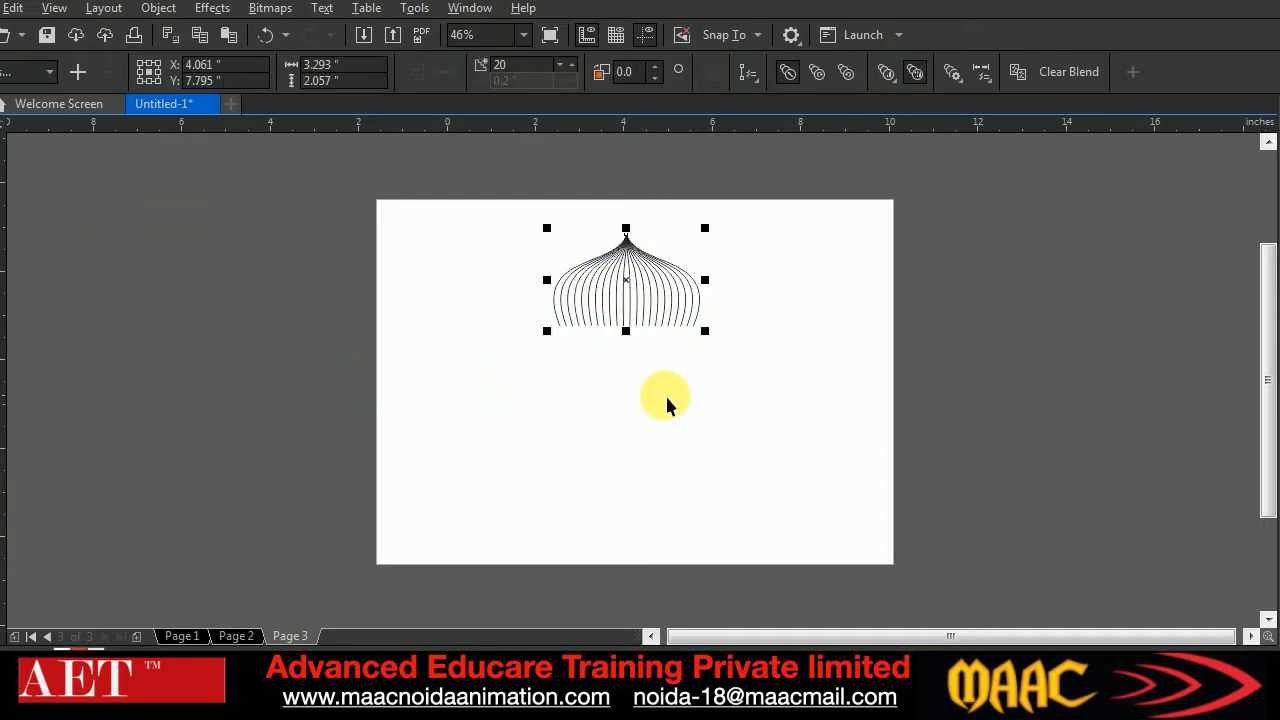
click(647, 418)
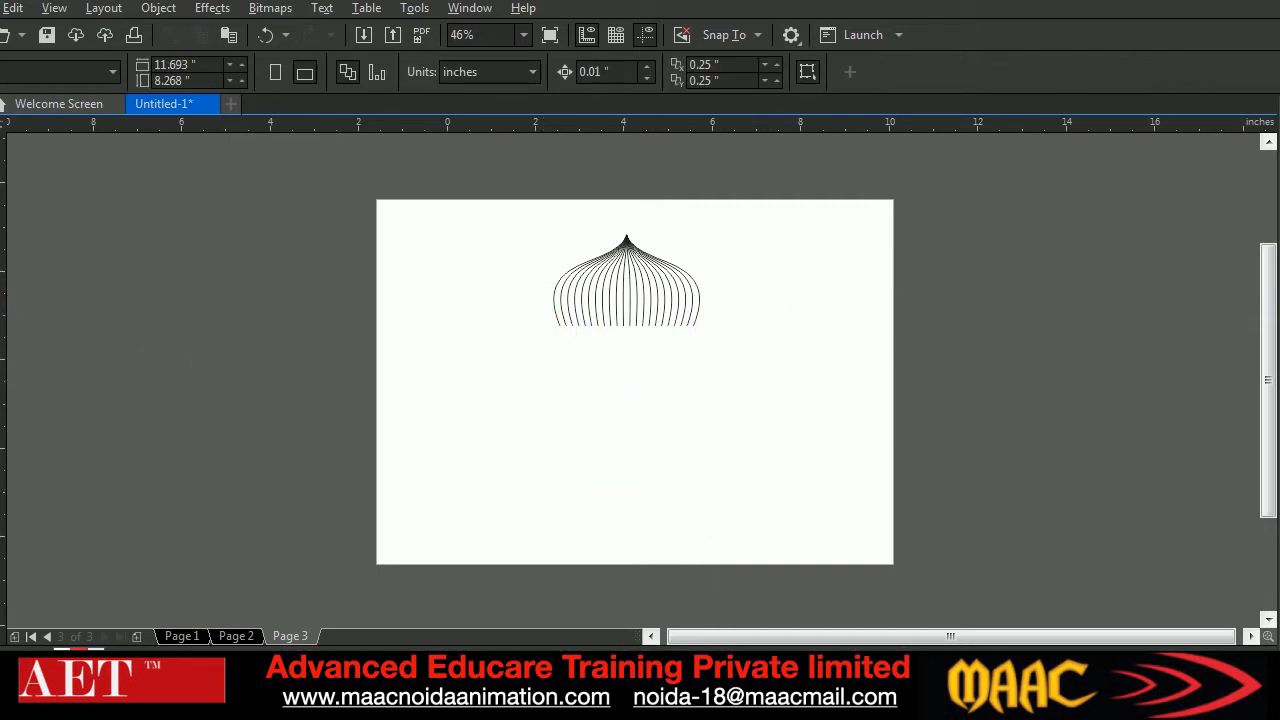
Draw a horizontal 2-point line about 3.29 inches long just below the dome and place a copy about 0.66 inches beneath it
click(2, 308)
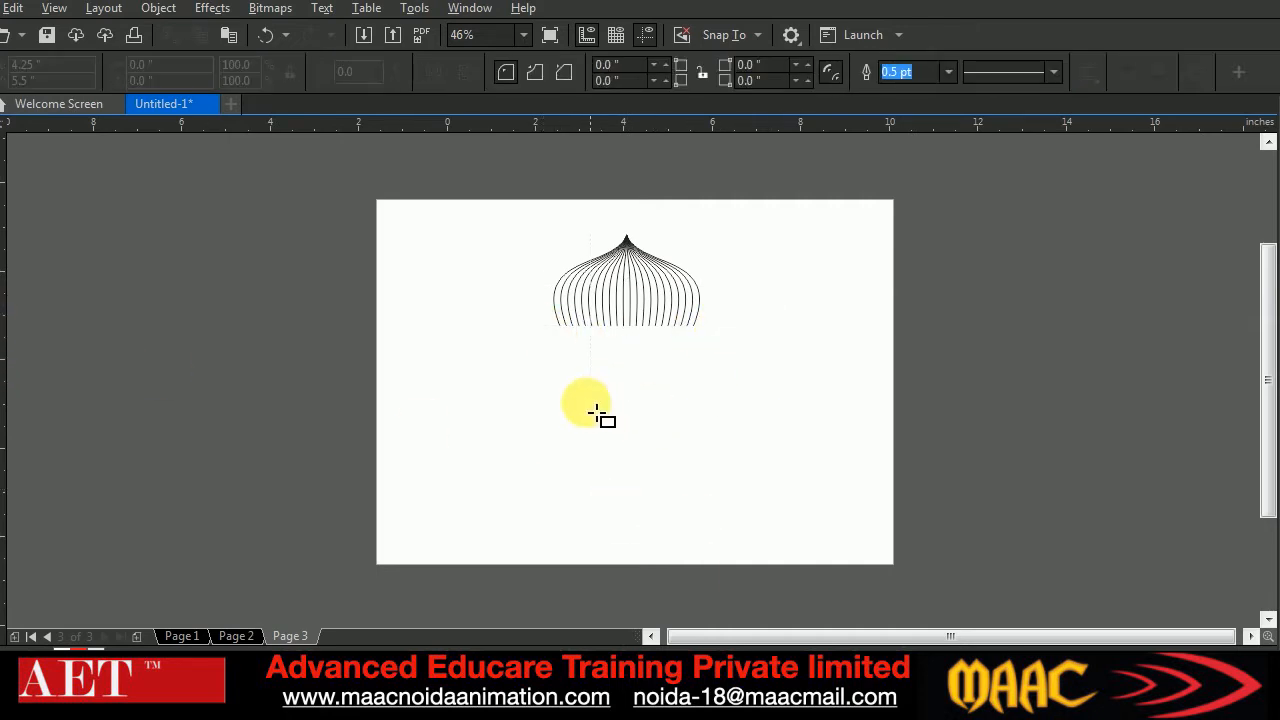
click(2, 250)
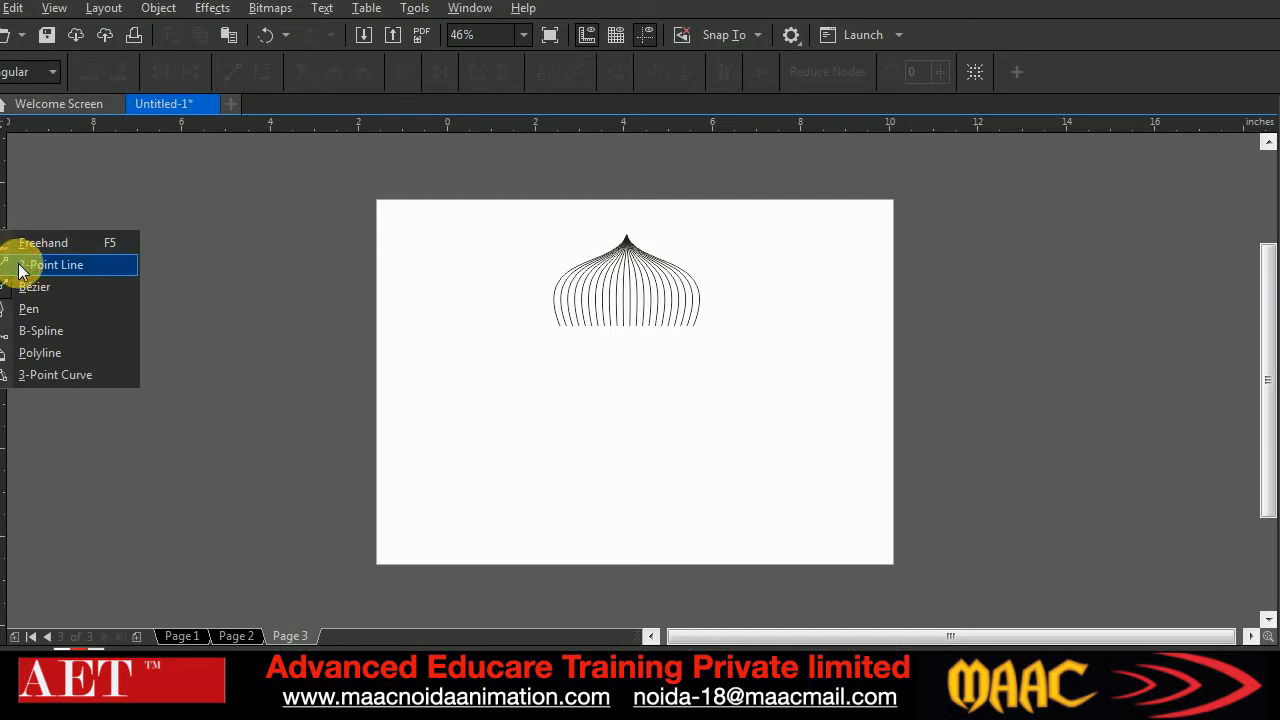
click(50, 265)
drag(566, 347, 706, 348)
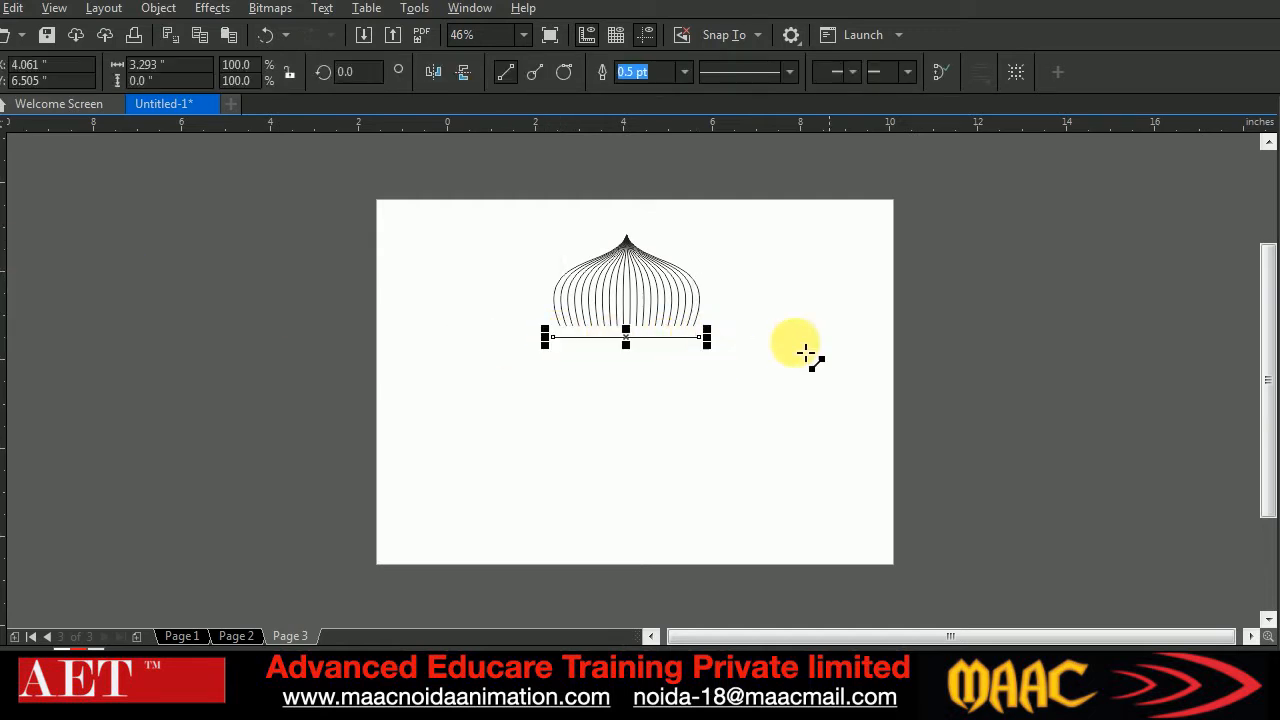
click(2, 122)
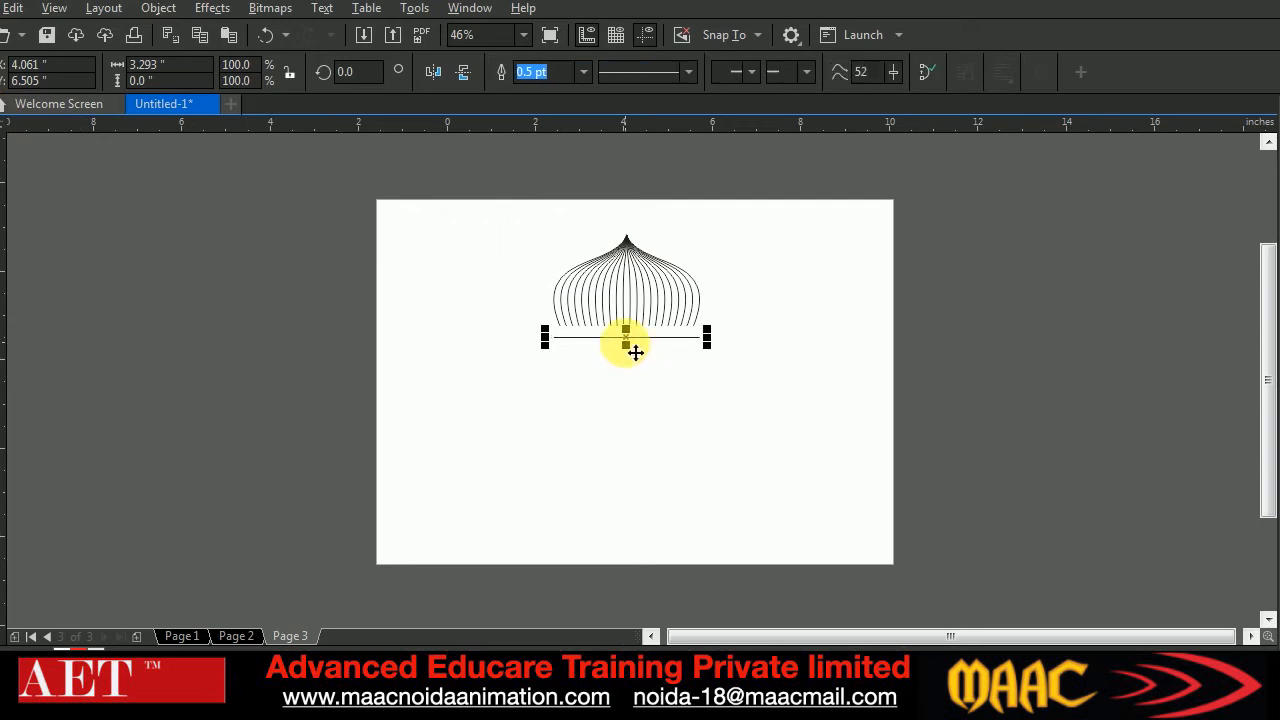
drag(635, 350, 629, 373)
click(650, 418)
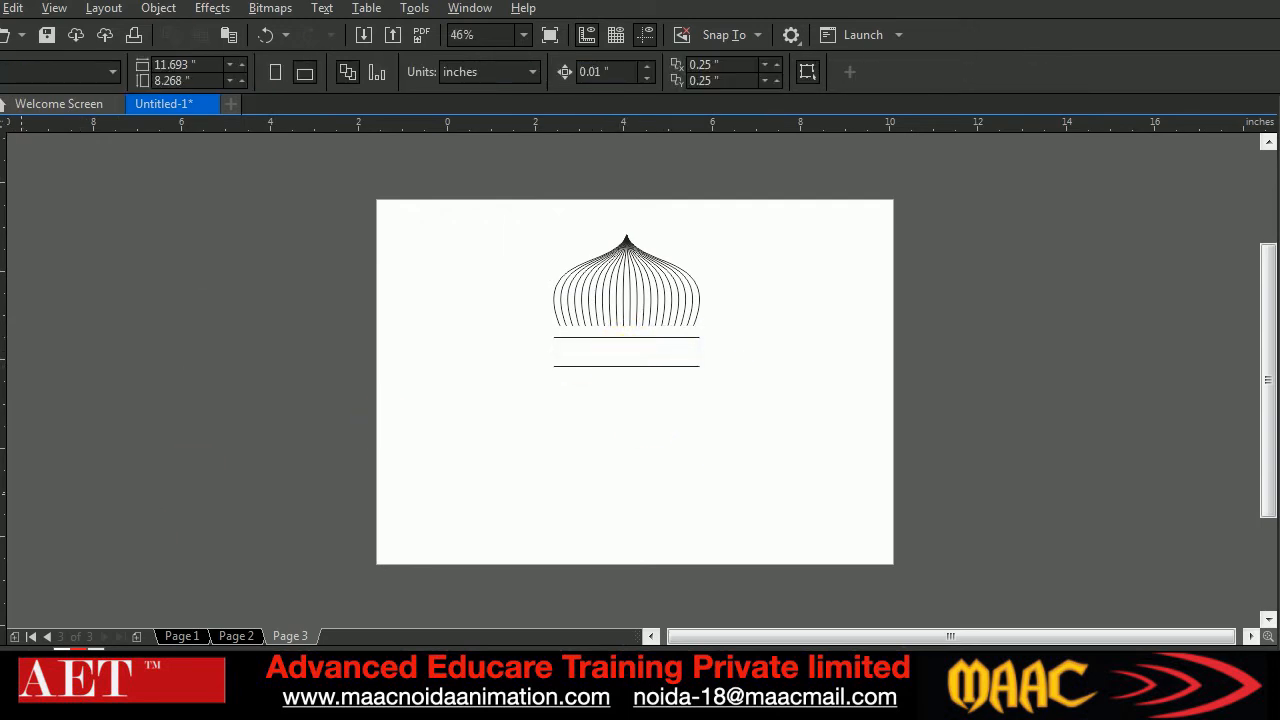
Blend the two horizontal lines below the dome and set the blend to 4 steps
click(2, 493)
mouse_move(626, 338)
mouse_down()
mouse_move(628, 373)
mouse_move(630, 339)
mouse_up()
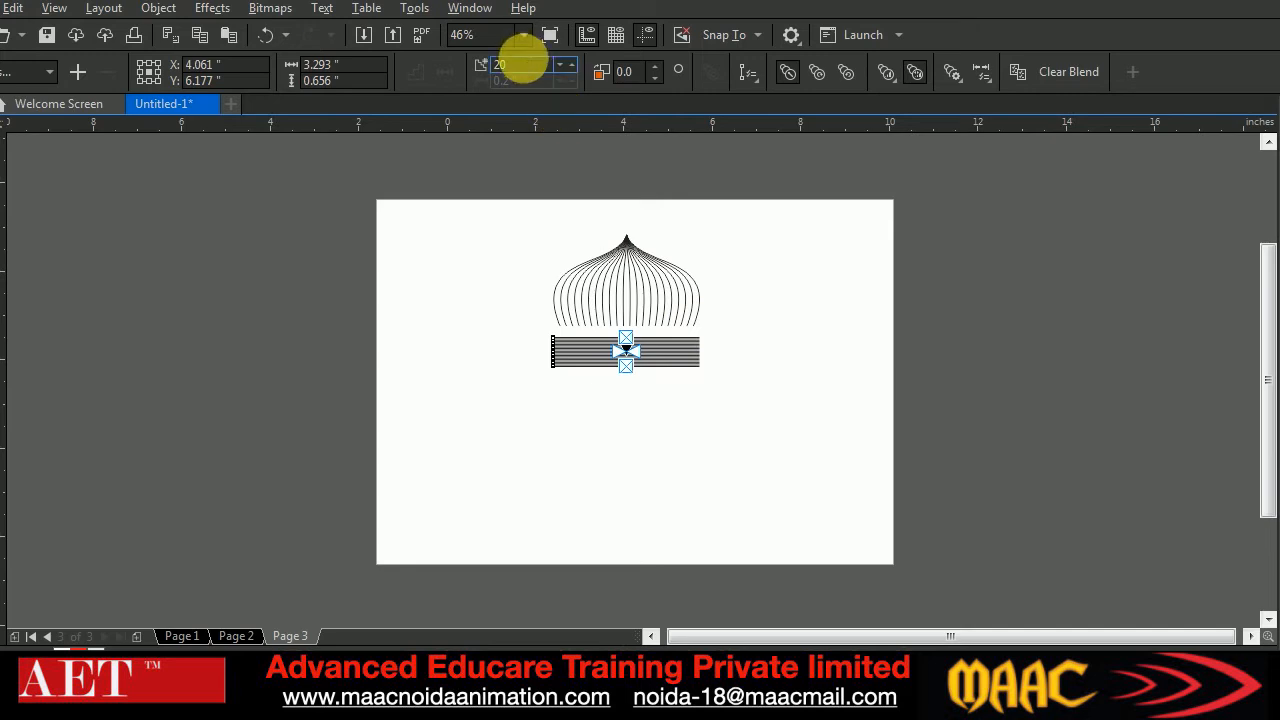
text(4)
key(Return)
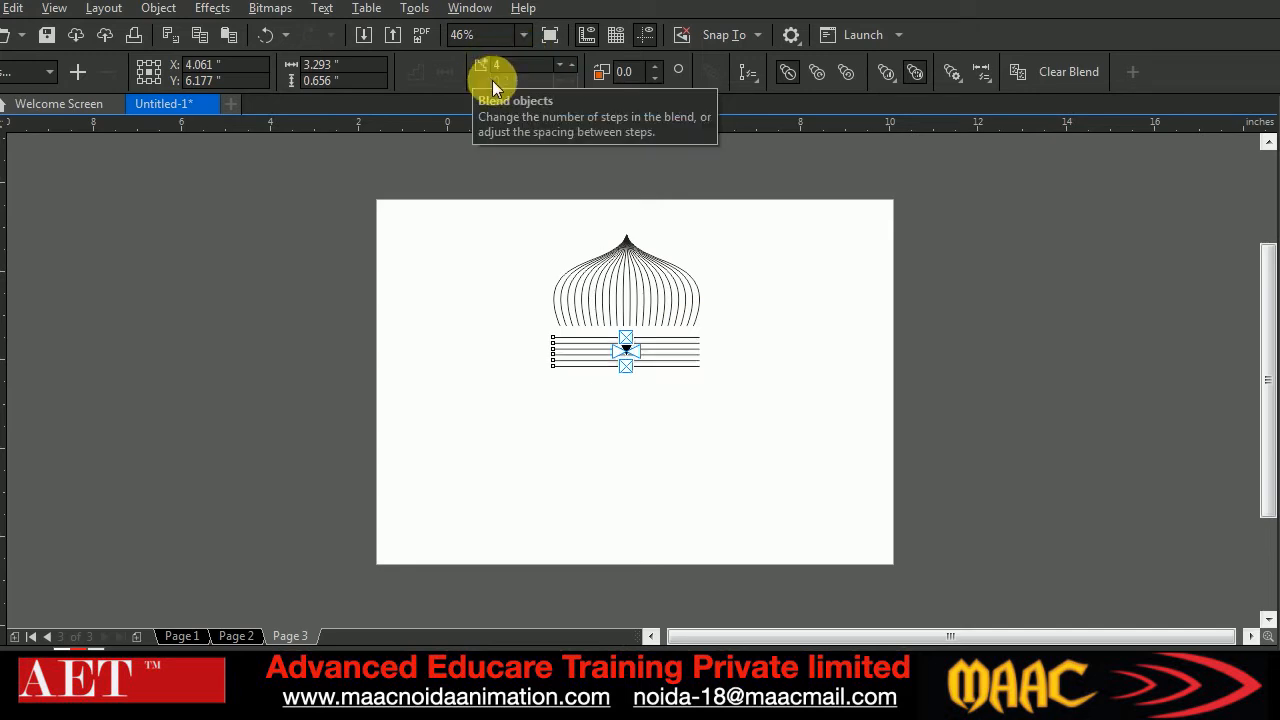
key(space)
click(306, 414)
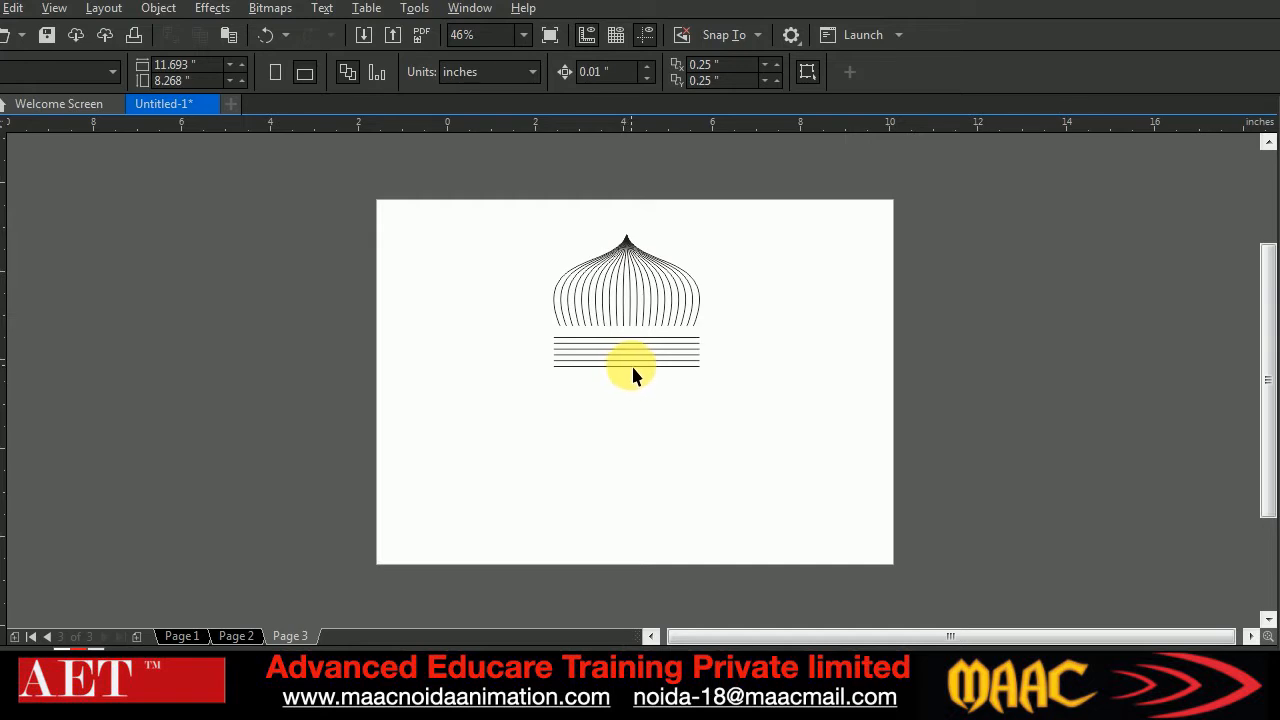
Move the lowest line up to tighten the blended band, and shift the whole band up against the dome's base
click(632, 367)
drag(626, 366, 628, 354)
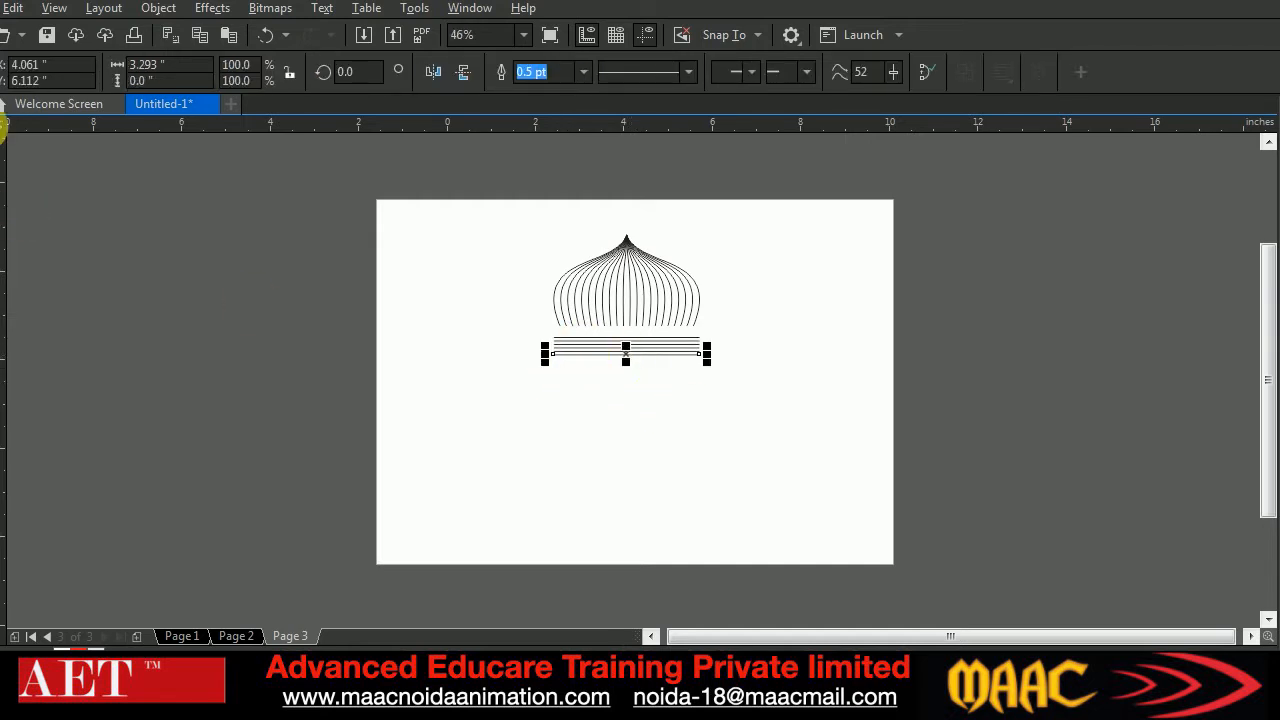
click(599, 433)
drag(634, 345, 634, 338)
click(643, 405)
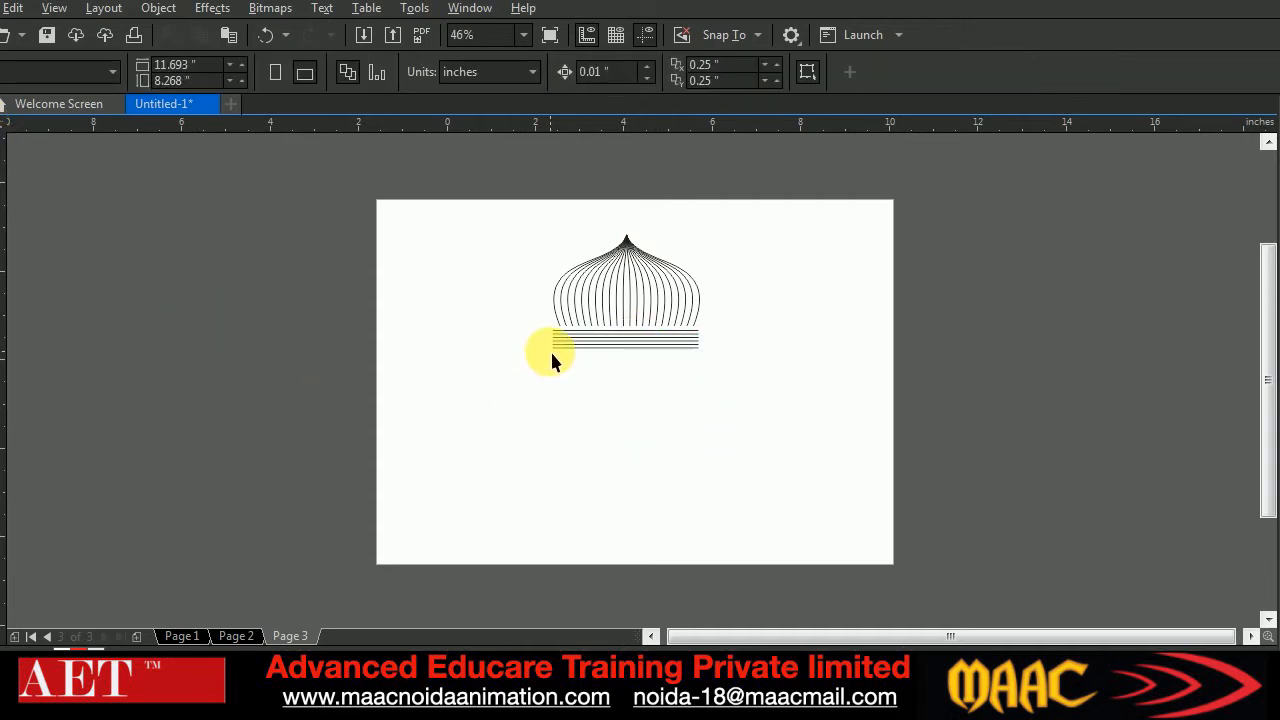
Draw a rectangle about 3.29 by 4.17 inches directly below the line band and convert it to curves
click(3, 316)
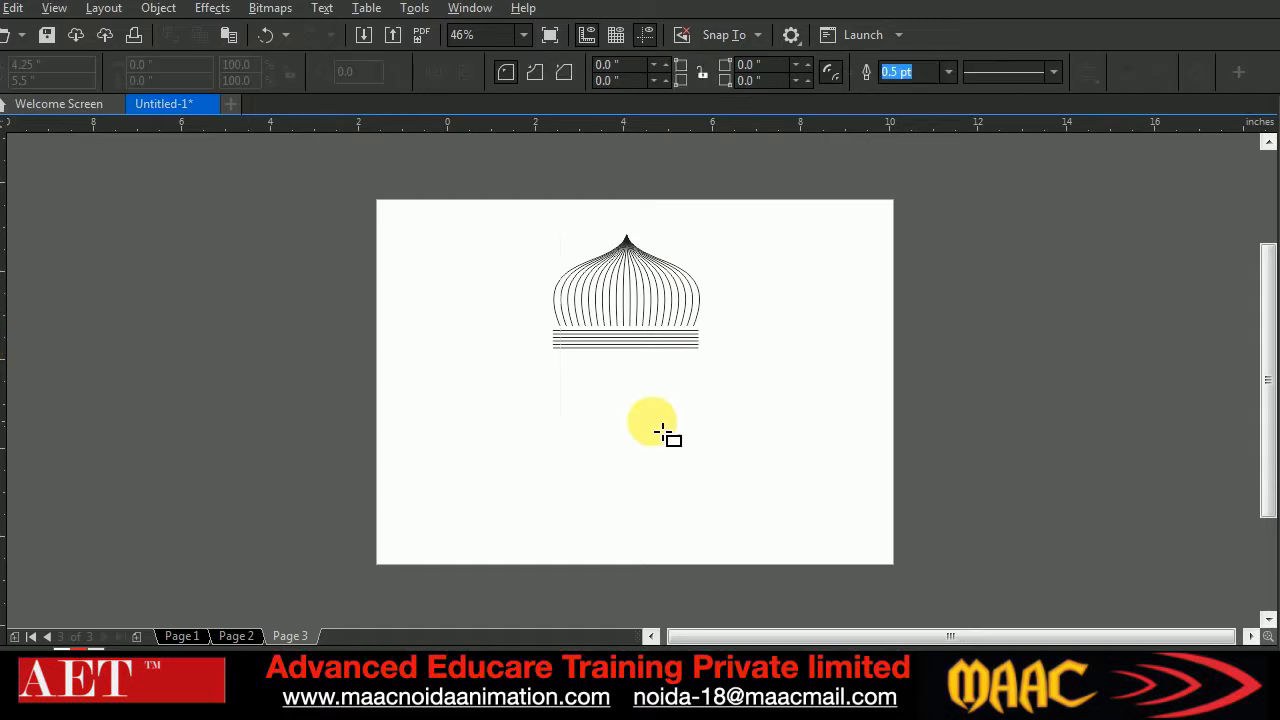
drag(568, 366, 708, 542)
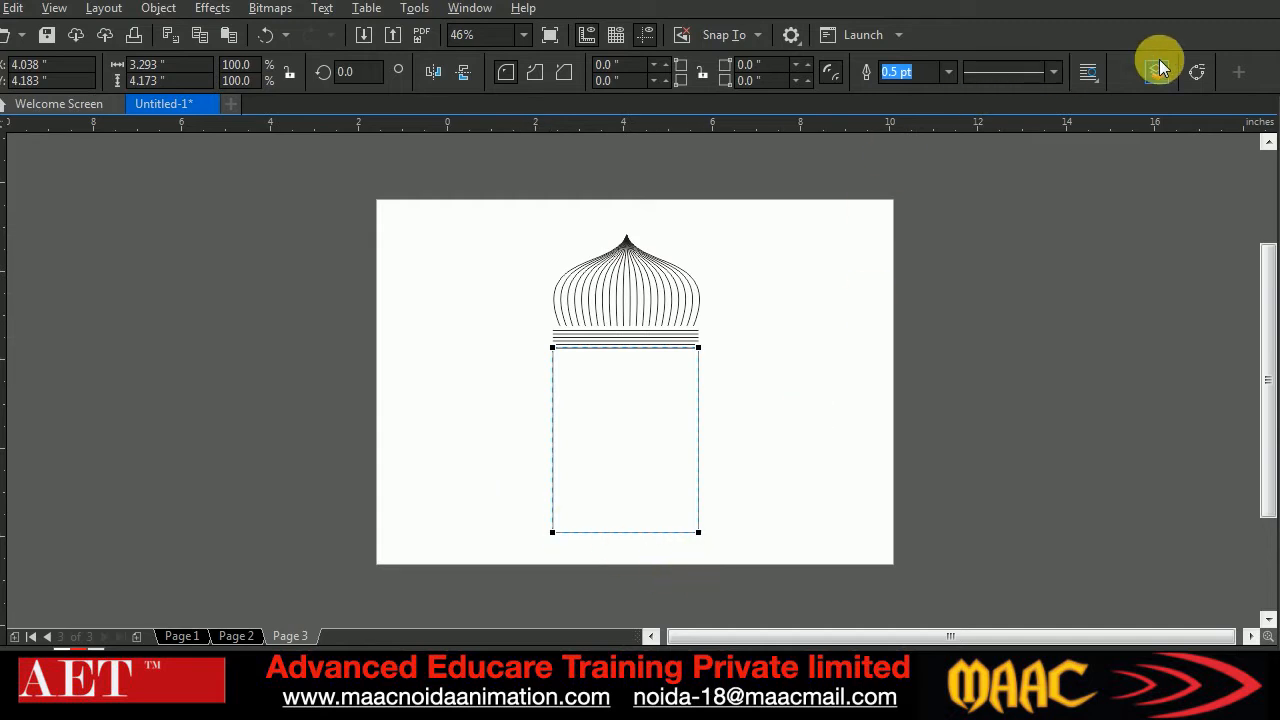
click(1196, 76)
Break the rectangle apart at its two bottom nodes and delete its bottom edge
key(F10)
drag(507, 506, 742, 577)
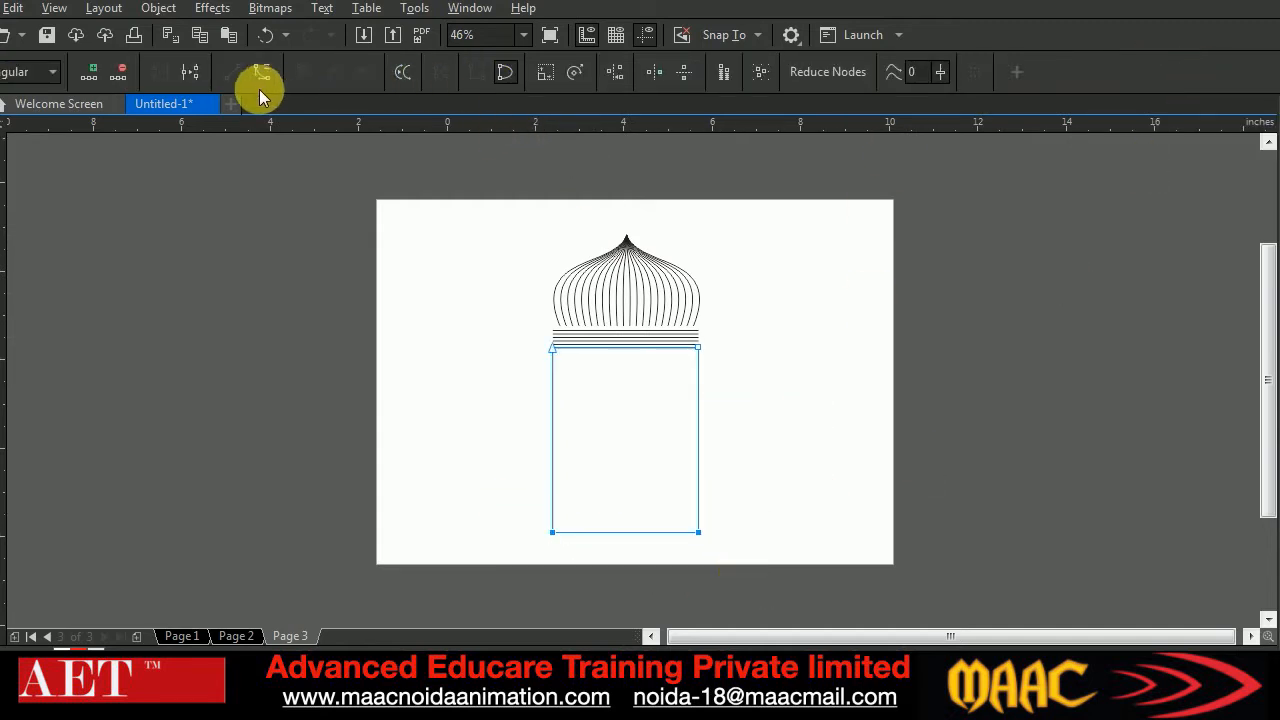
click(191, 74)
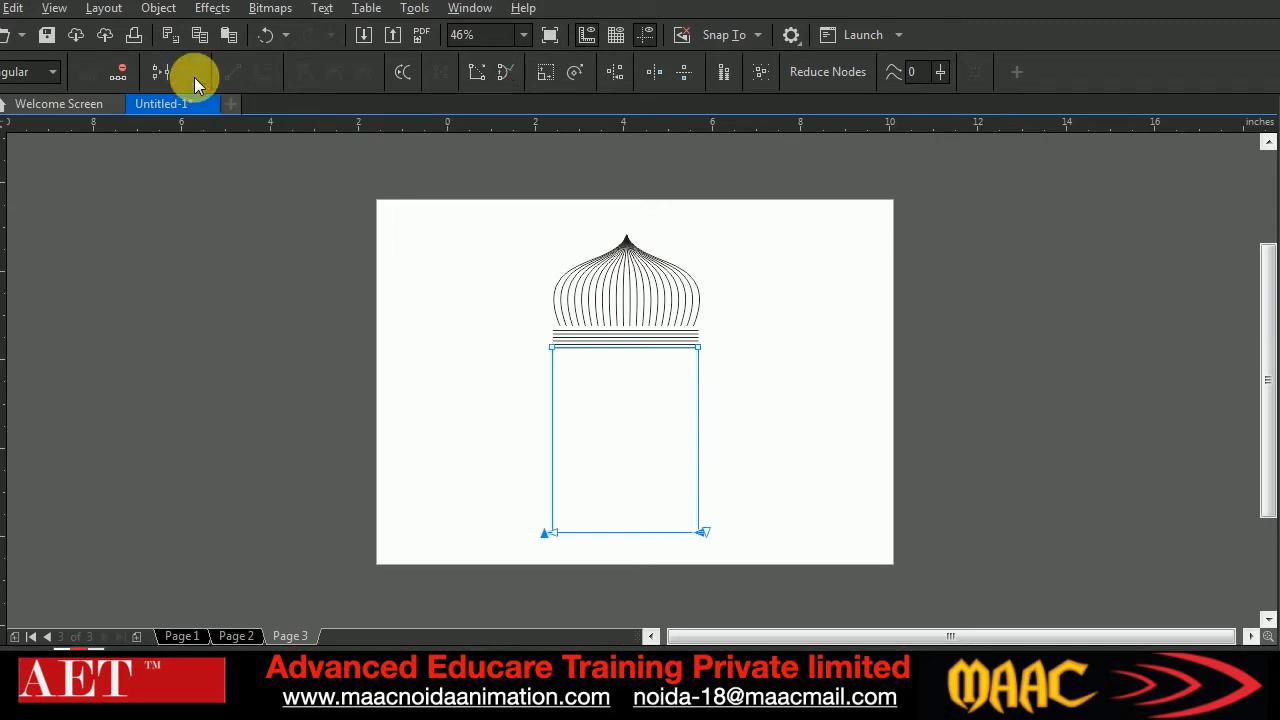
click(634, 566)
click(634, 532)
key(Delete)
Make a centred copy of the open frame scaled to 67% and extend its legs down to the outer frame's lower ends
click(4, 145)
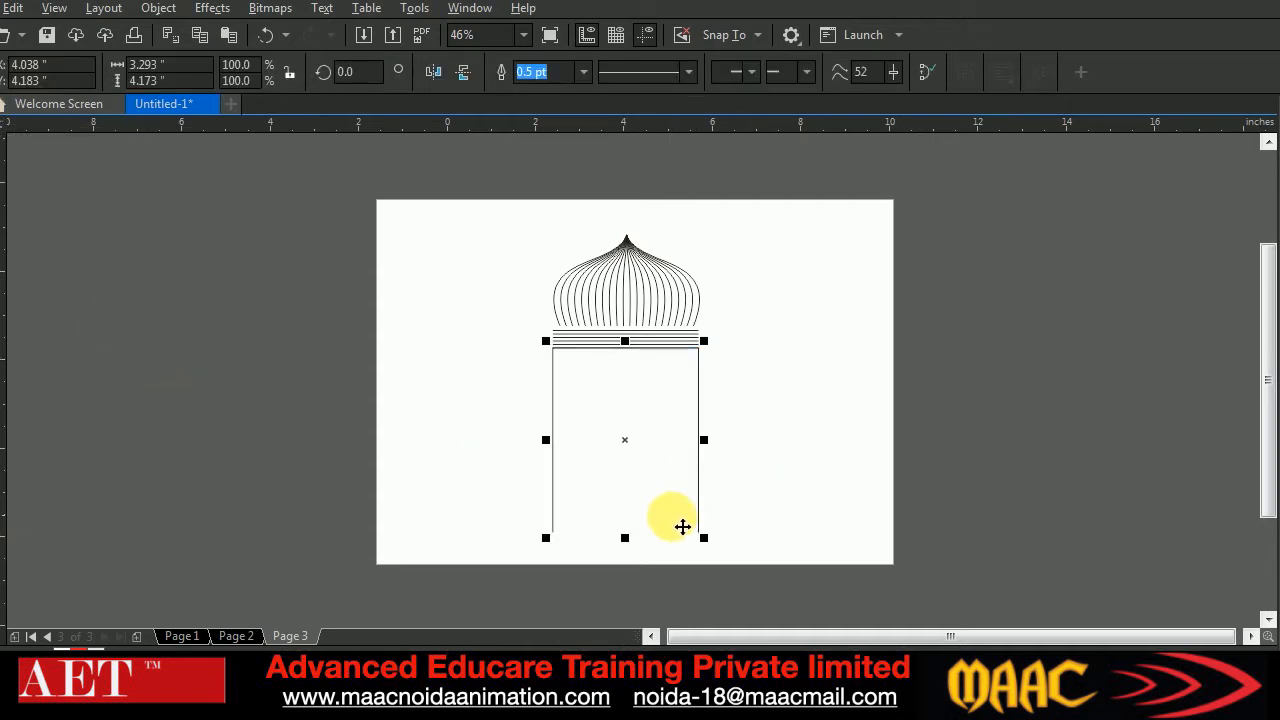
drag(704, 538, 690, 540)
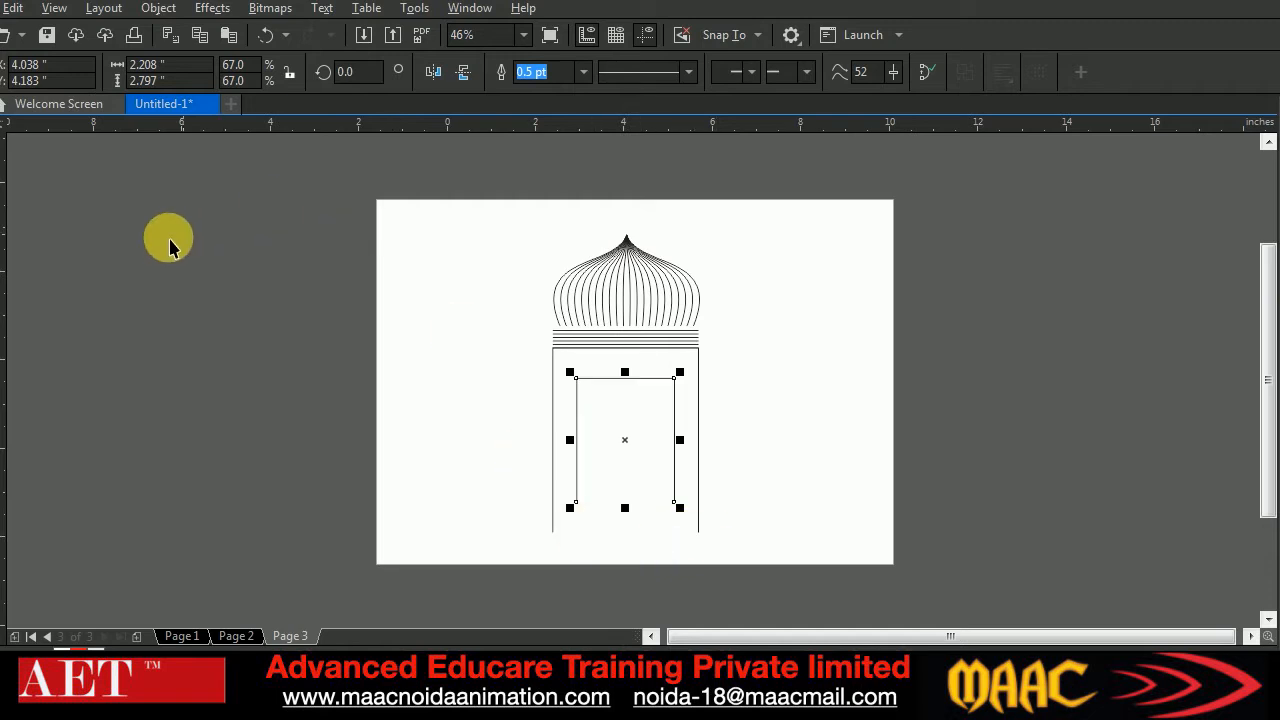
key(F10)
drag(567, 486, 674, 532)
click(0, 127)
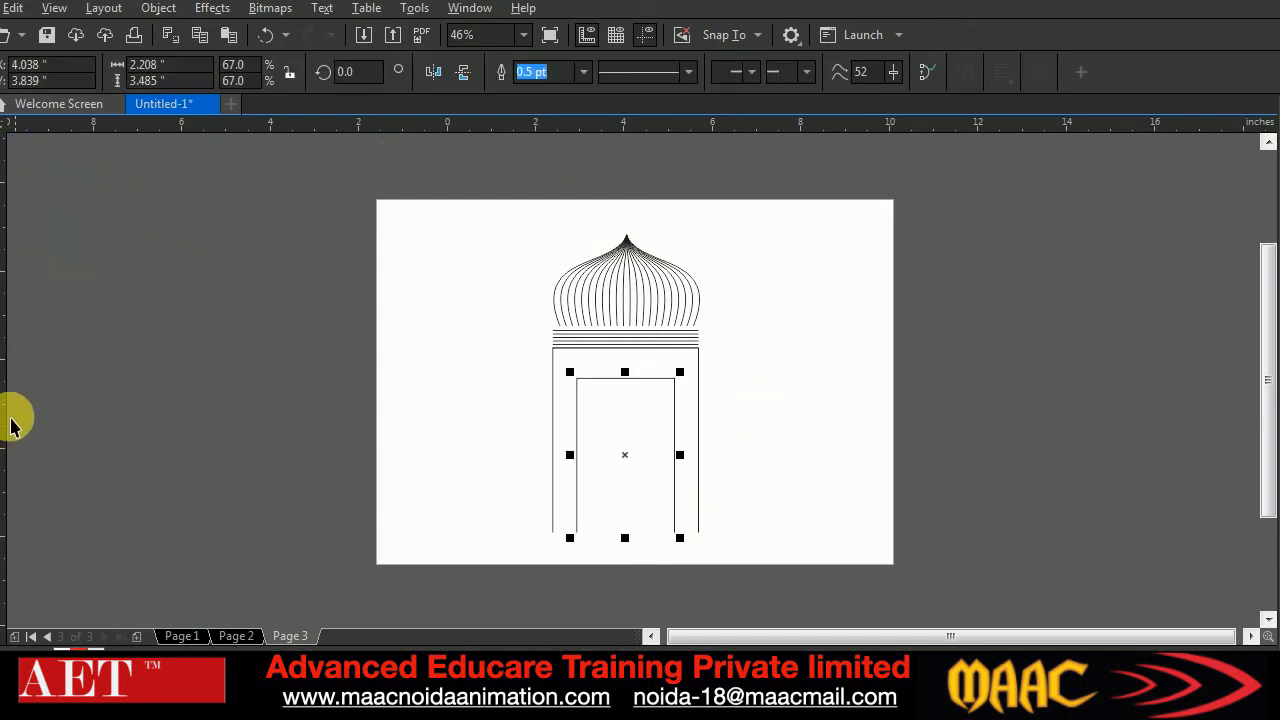
Try to blend the inner door frame with the outer one
click(0, 516)
drag(675, 446, 707, 443)
drag(663, 377, 703, 362)
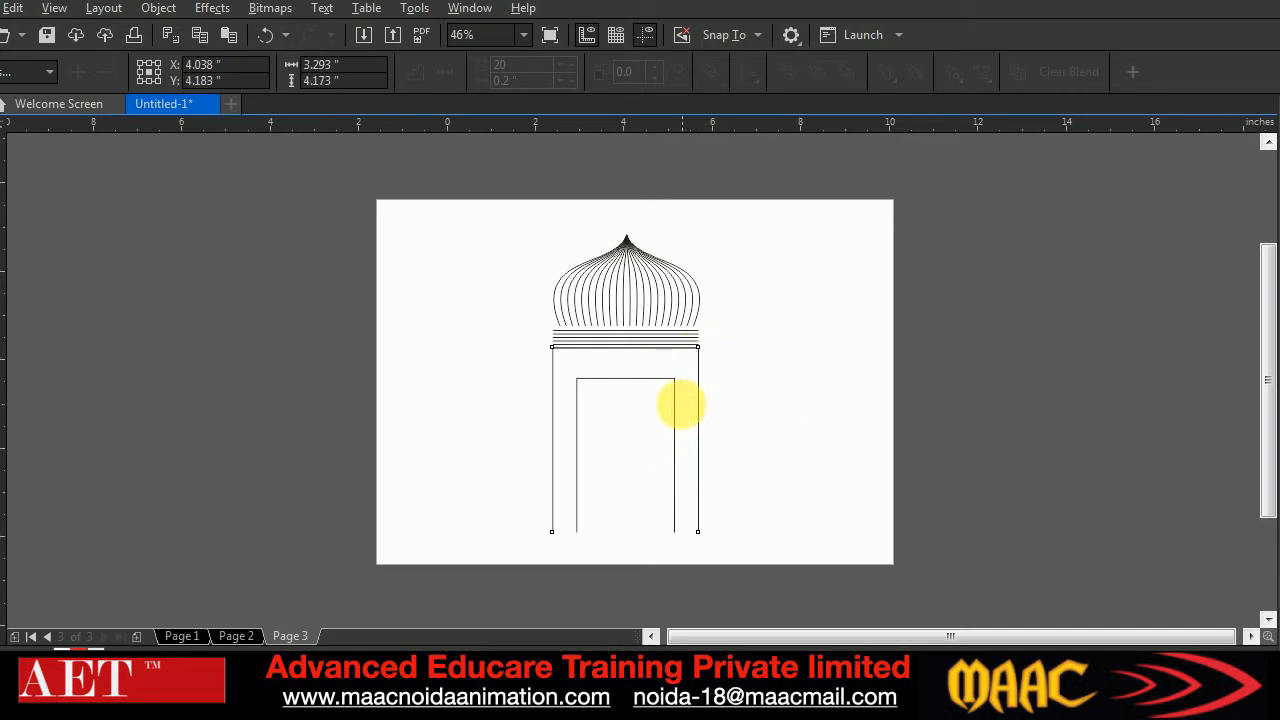
click(678, 412)
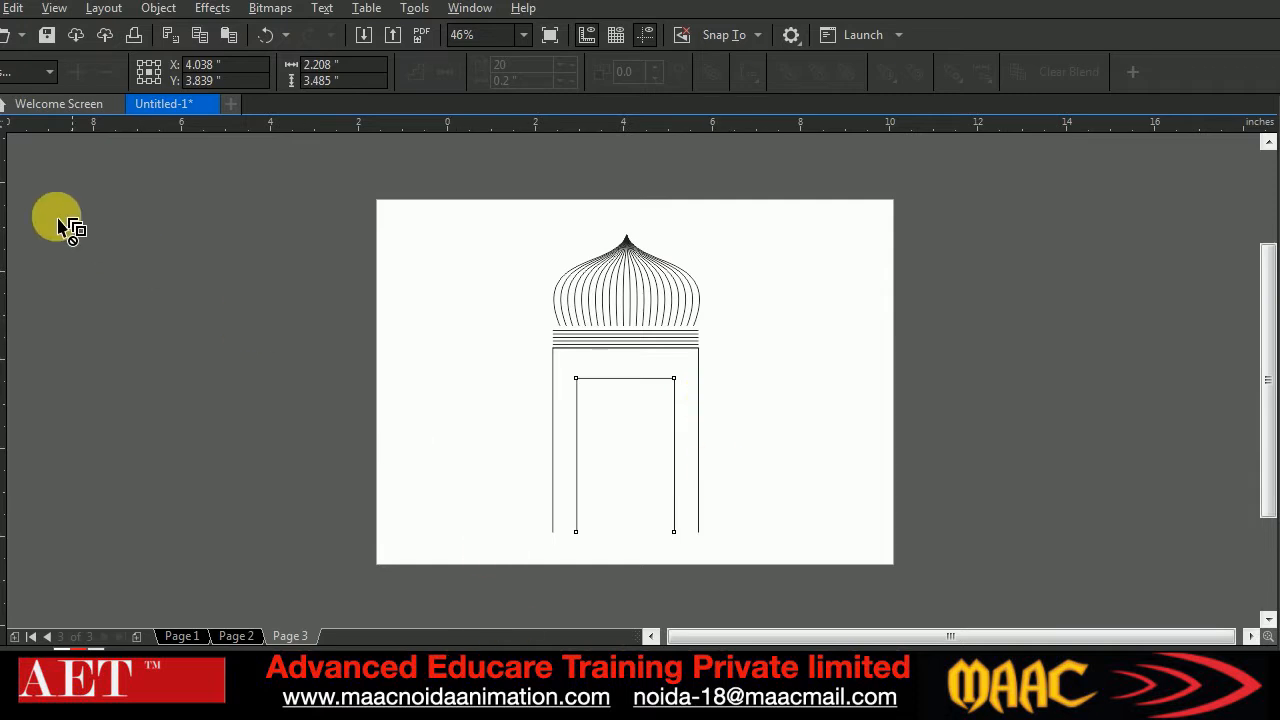
click(1, 108)
click(190, 374)
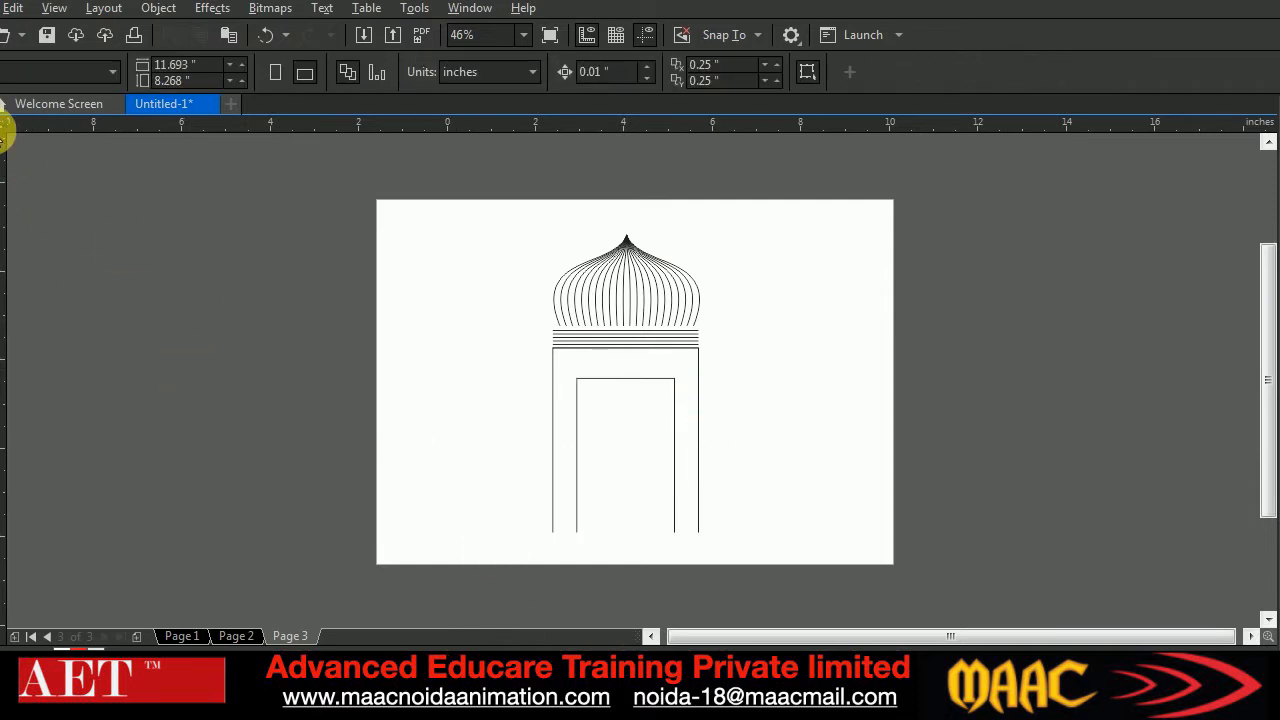
Move the outer frame slightly down and blend it with the inner frame using 4 steps
click(552, 461)
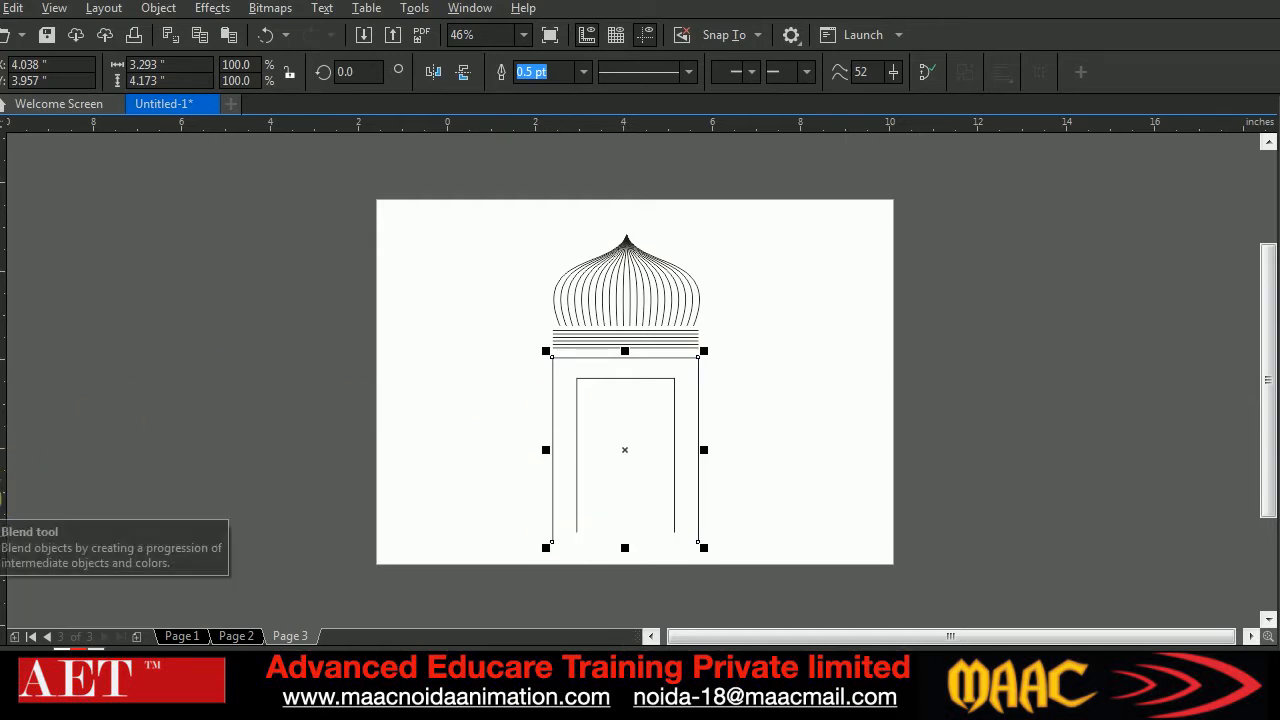
click(3, 500)
drag(619, 418, 694, 462)
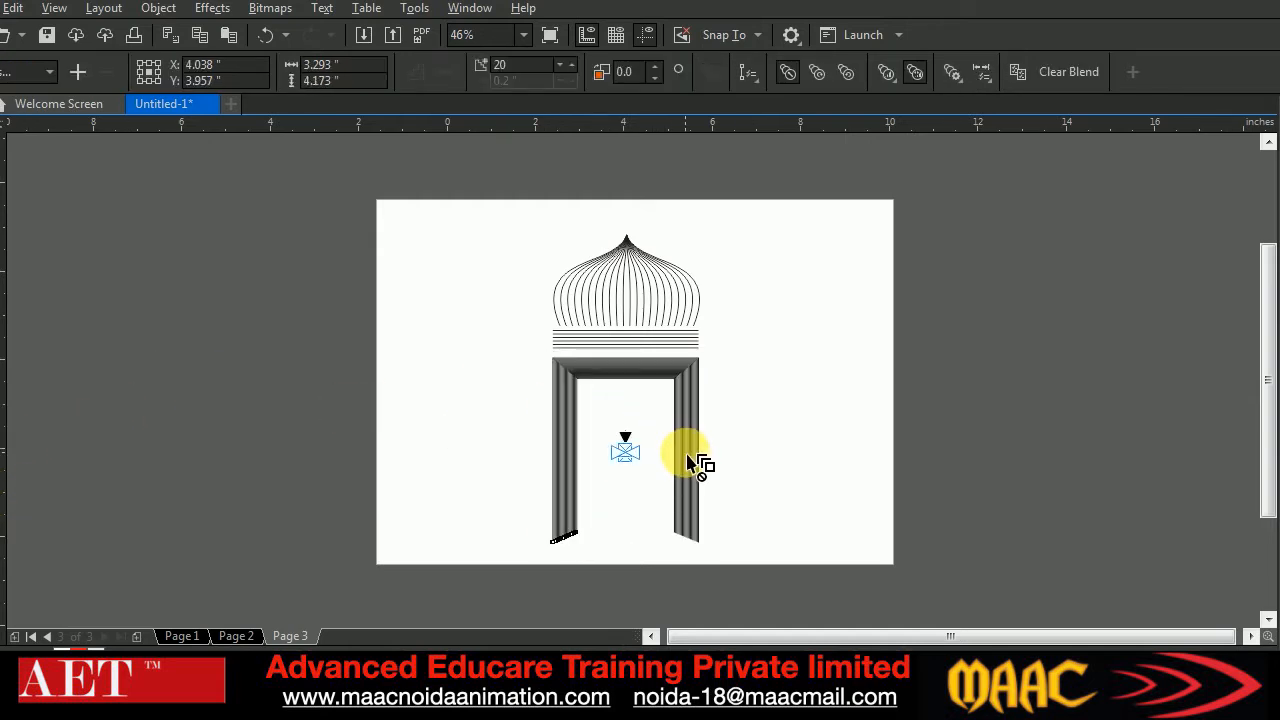
double_click(505, 64)
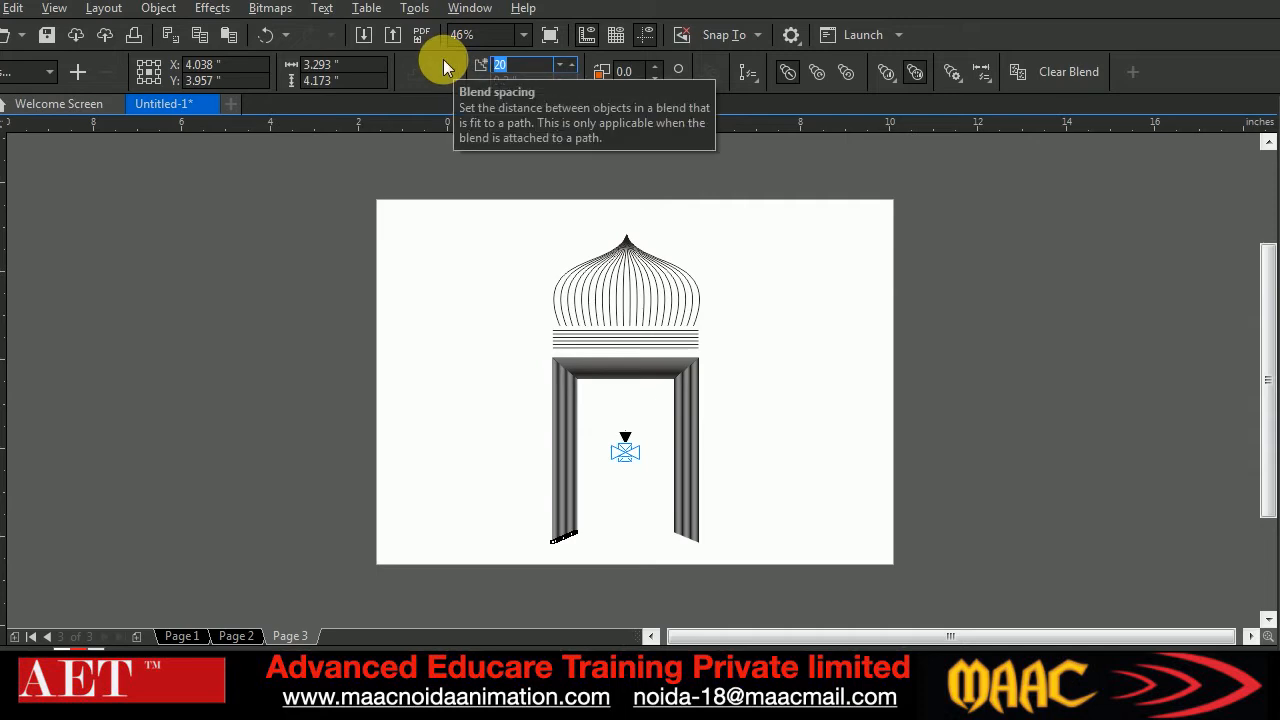
text(4)
key(Return)
key(space)
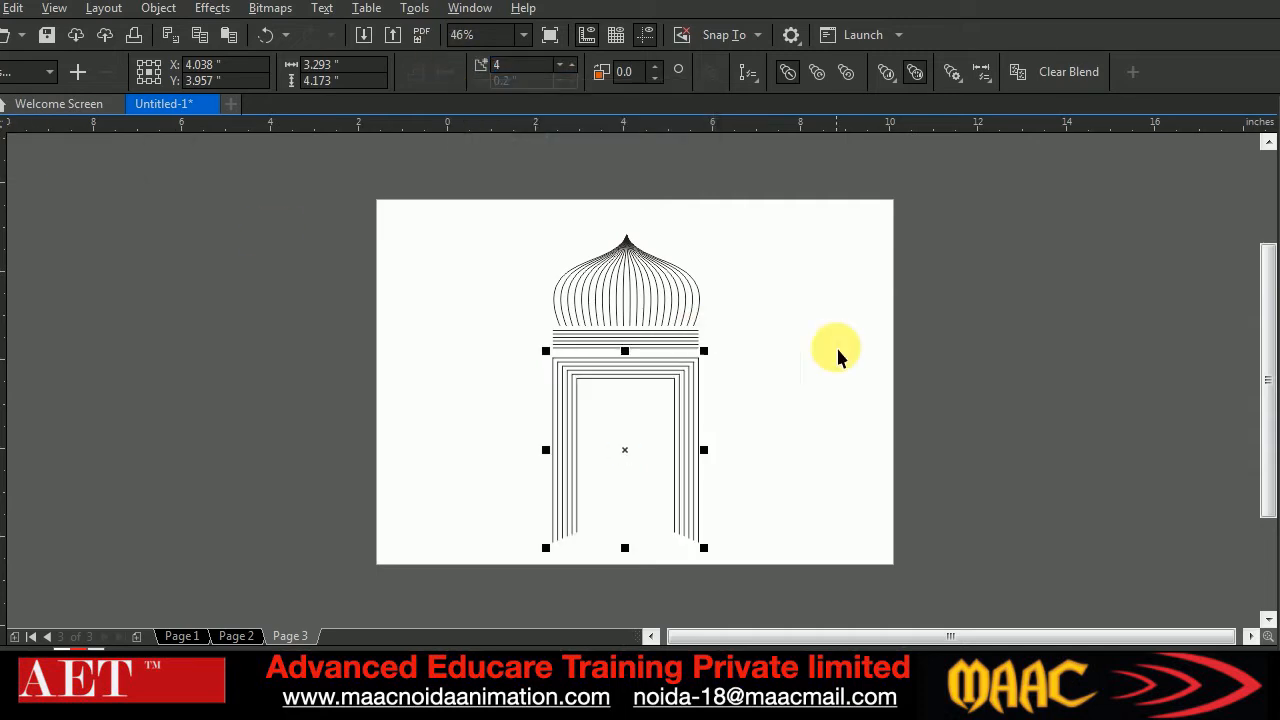
Nudge the blended door frame up to a Y position of 4.087 inches, close beneath the line band
key(Up)
key(Up)
key(Up)
key(Up)
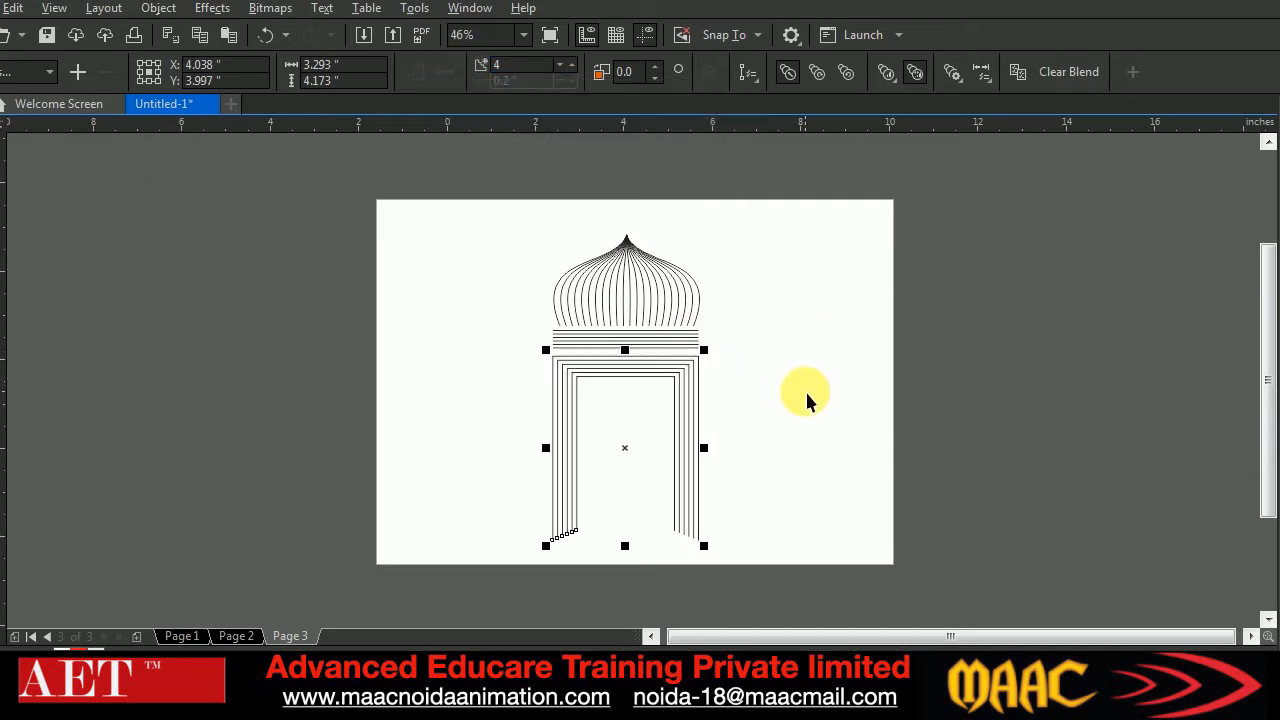
key(Up)
key(Up)
key(Up)
key(Up)
key(Up)
key(Up)
key(Up)
key(Up)
key(Up)
key(Up)
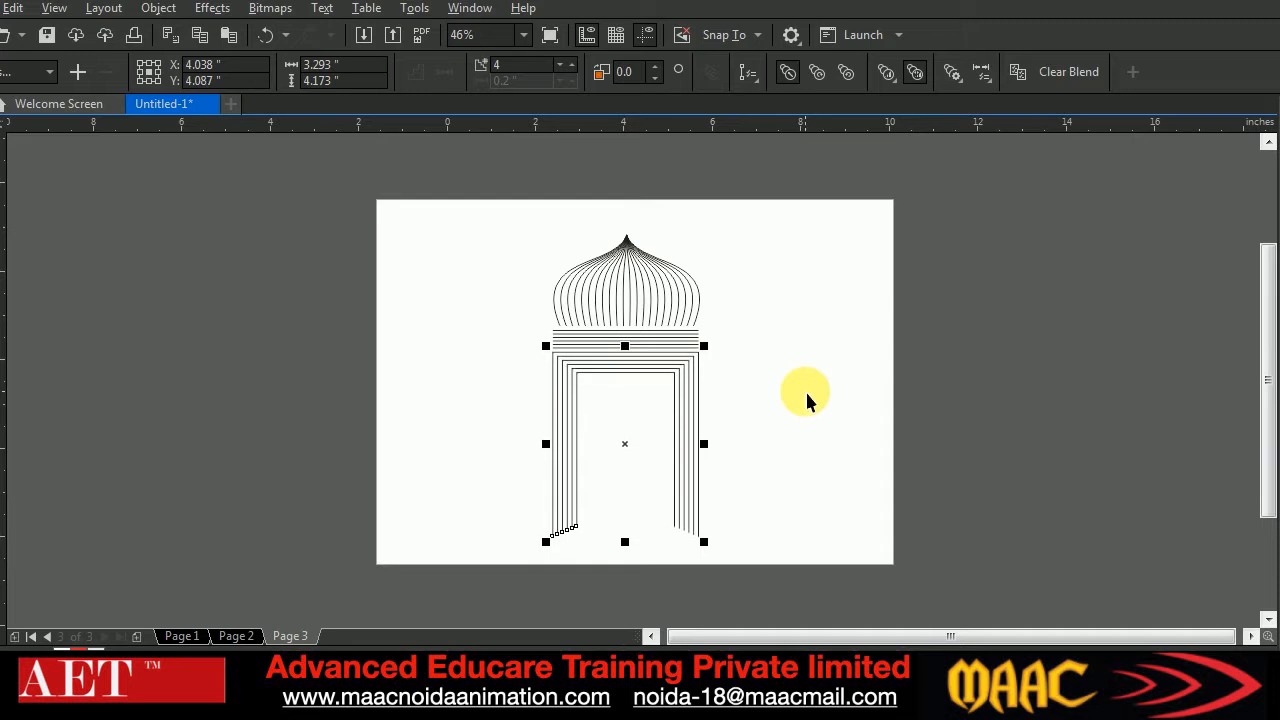
click(926, 491)
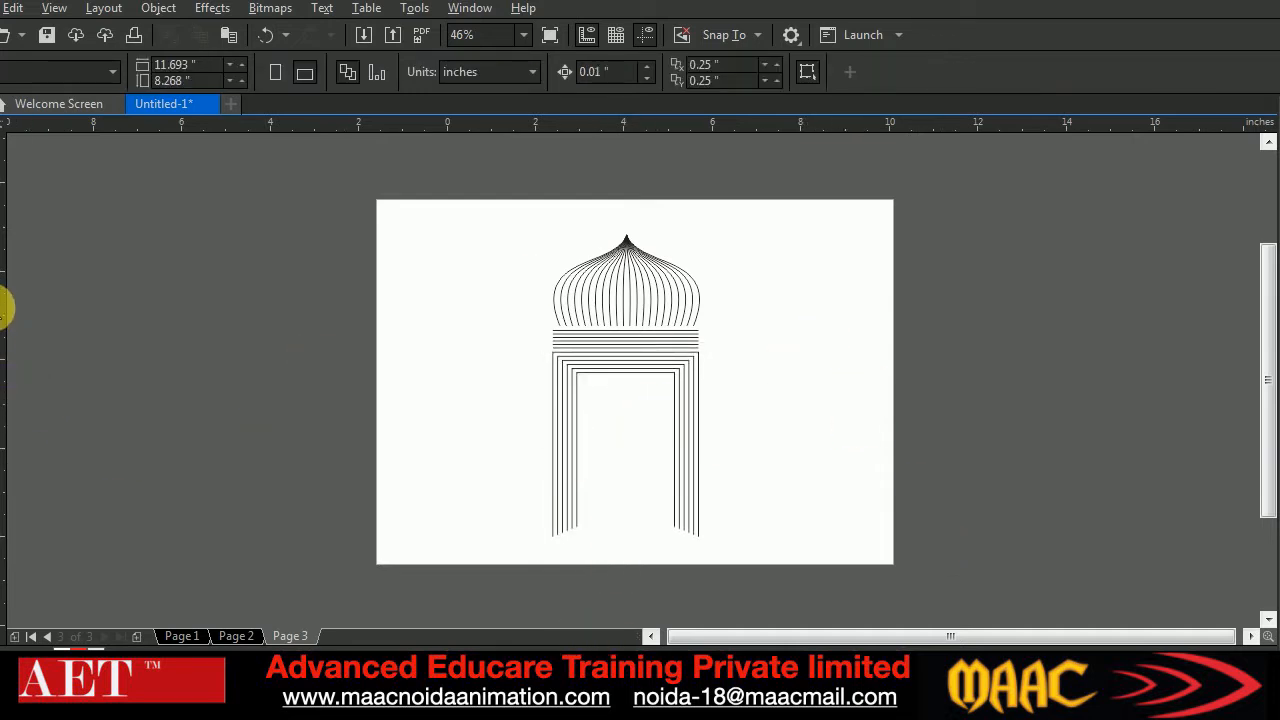
Draw an open half-arch curve, about 1.15 by 3.85 inches, with a straight vertical leg, beside the domed gateway
click(3, 245)
click(23, 286)
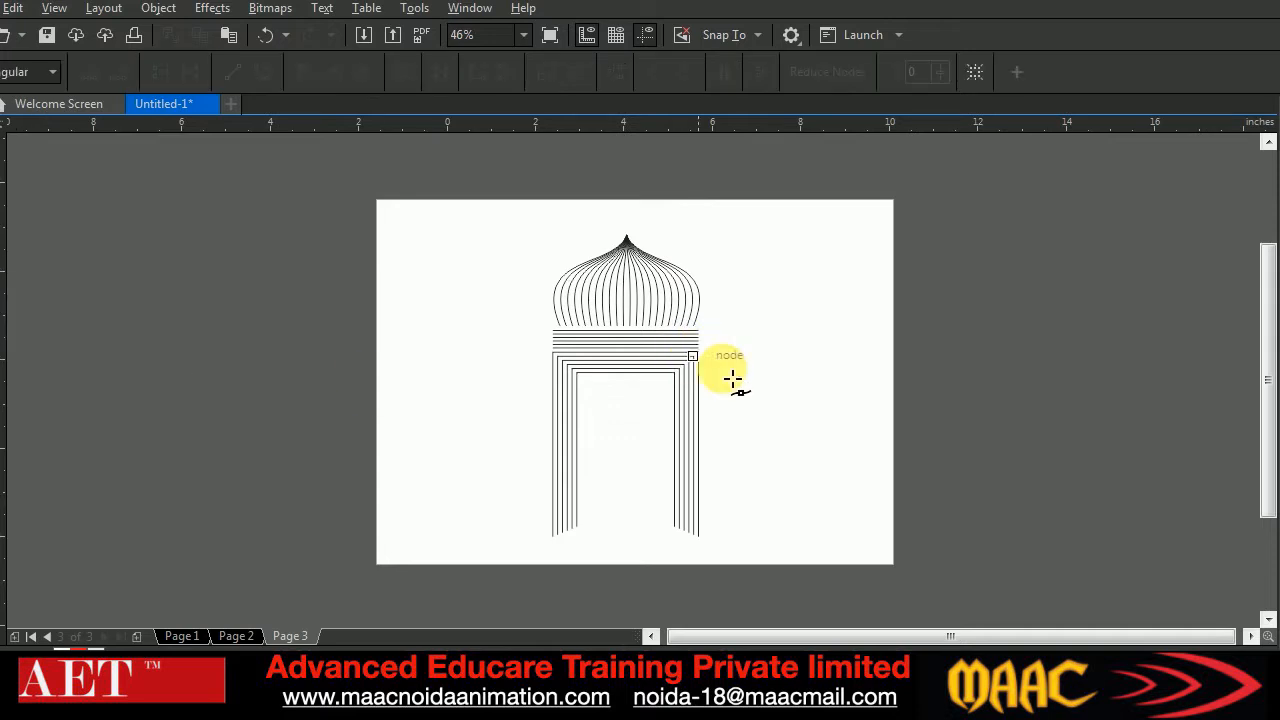
click(856, 357)
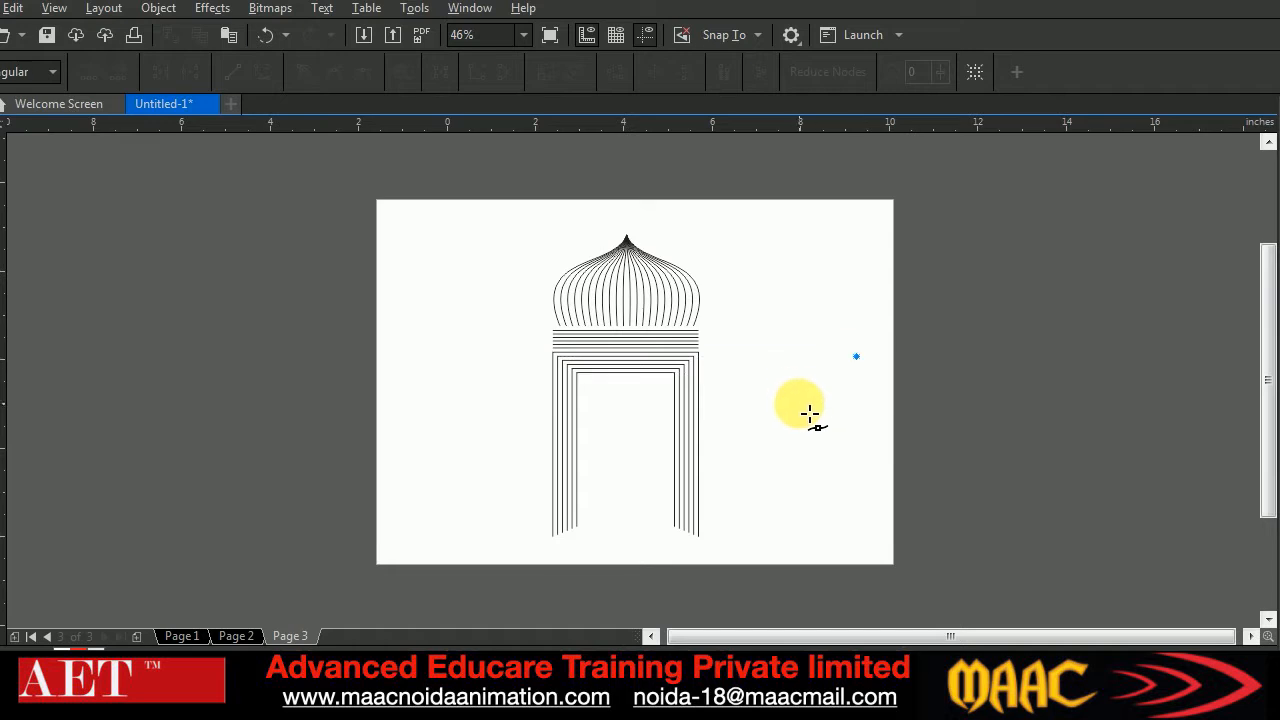
drag(816, 420, 816, 448)
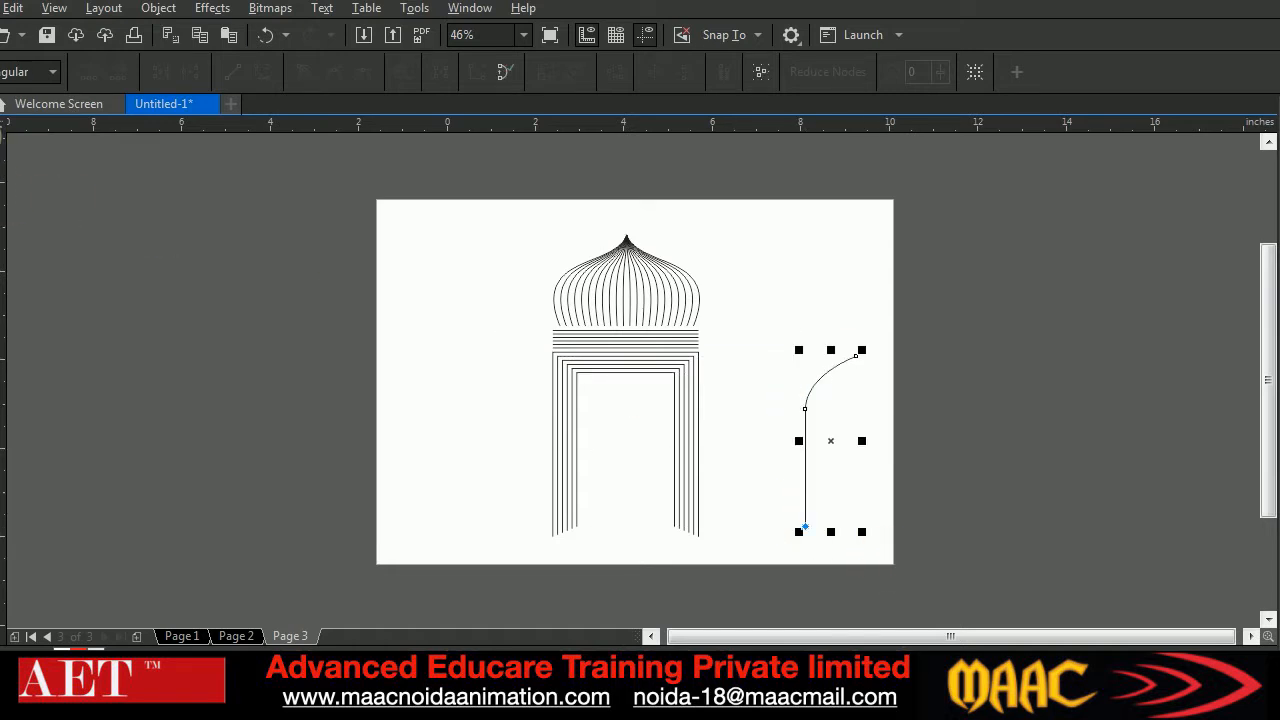
Create a horizontally mirrored copy of the half-arch curve so both halves meet at the peak
key(space)
click(788, 345)
drag(788, 345, 914, 571)
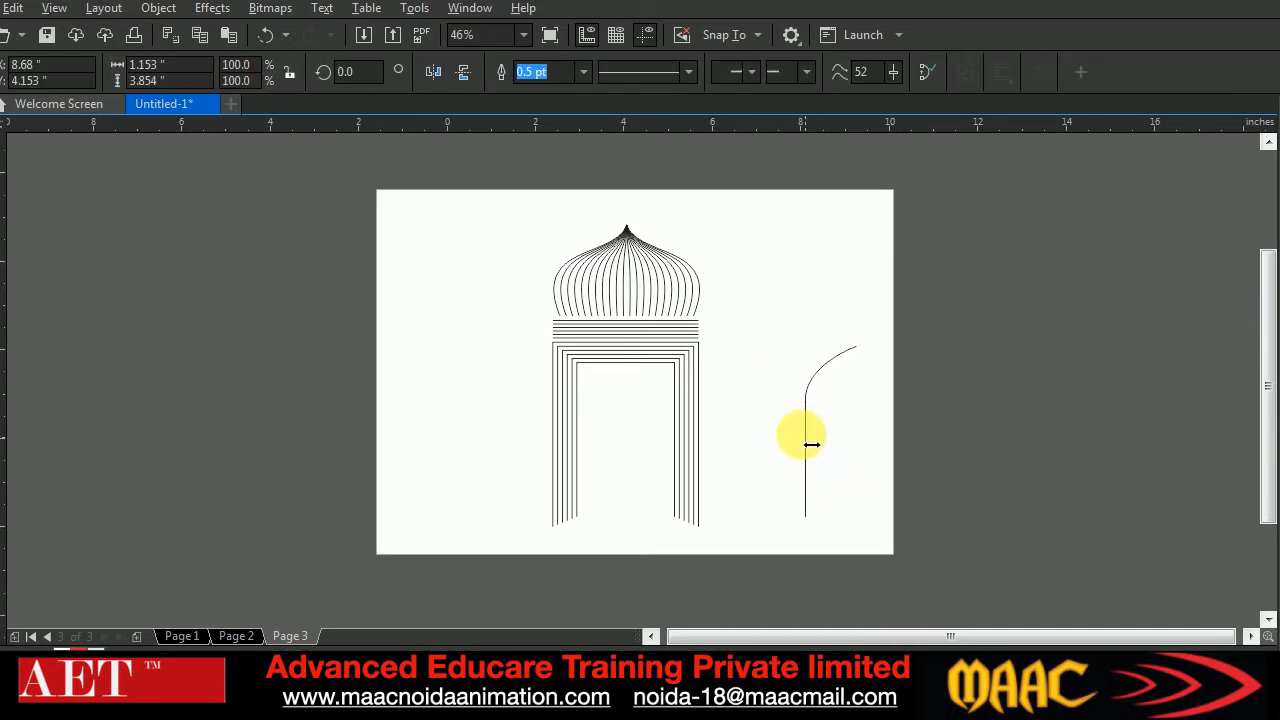
drag(811, 444, 881, 431)
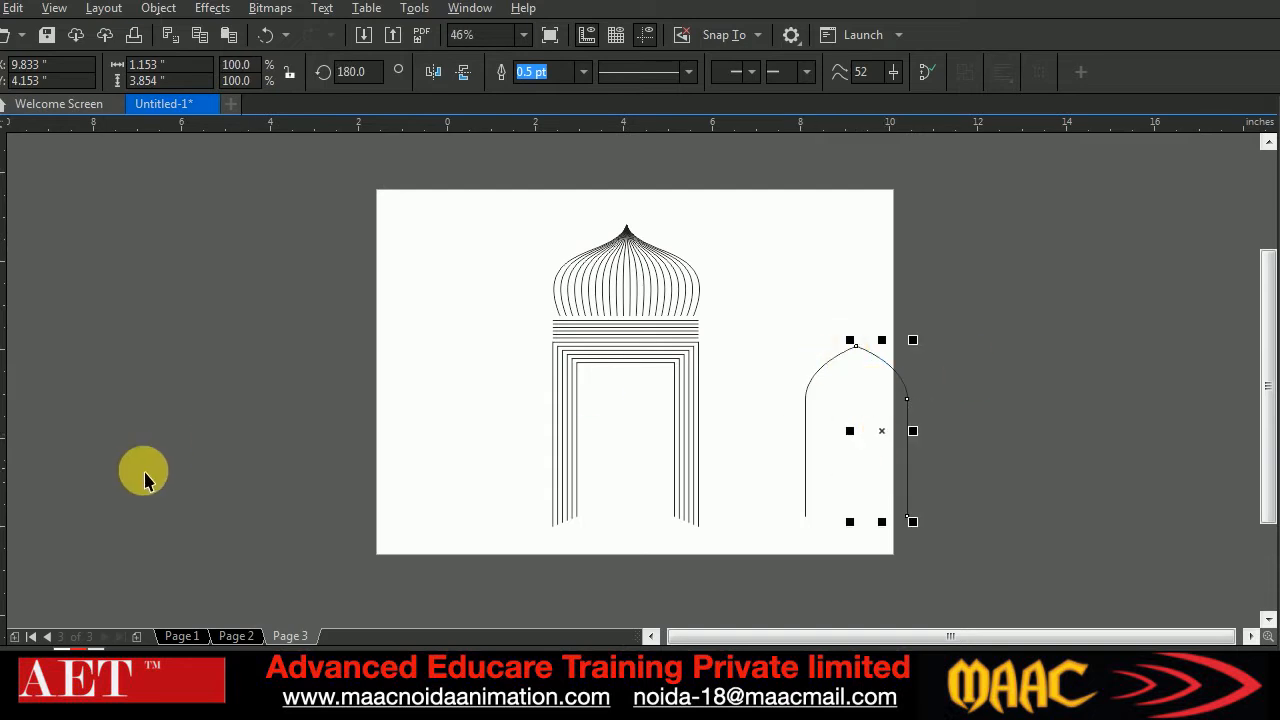
Blend the two half-arch curves into an arched door using 20 steps
click(142, 495)
drag(818, 448, 905, 440)
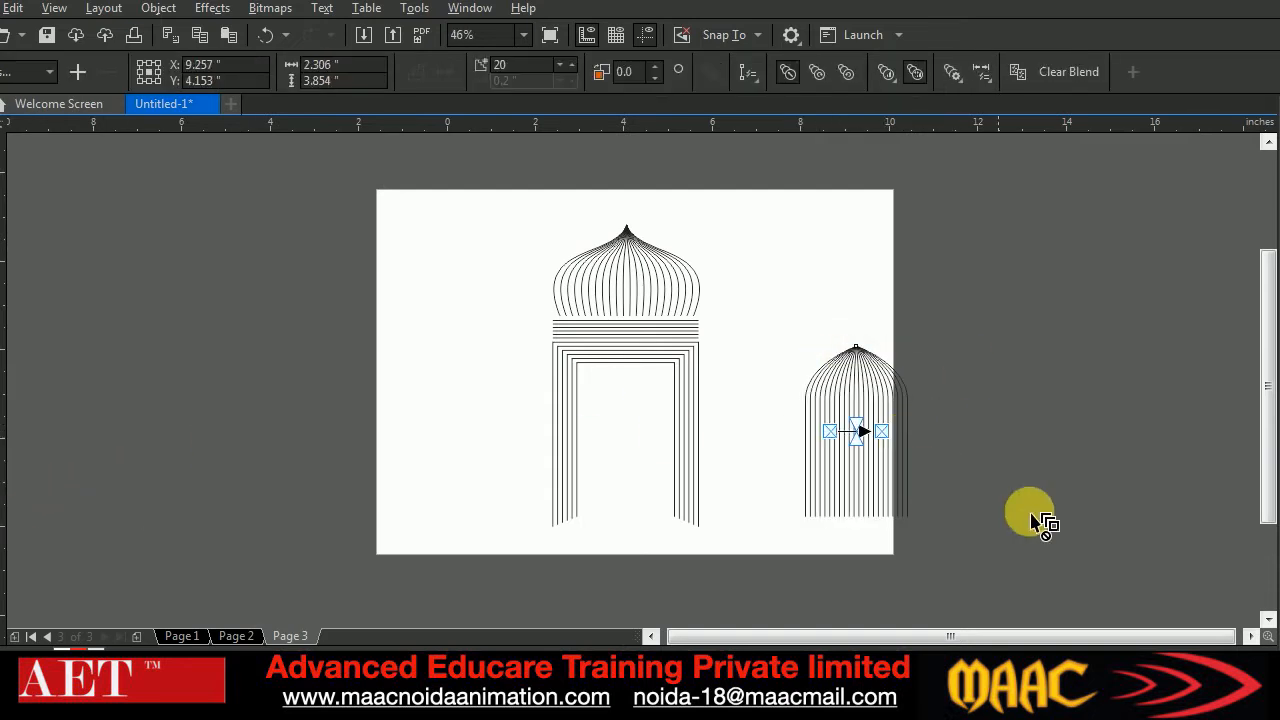
key(space)
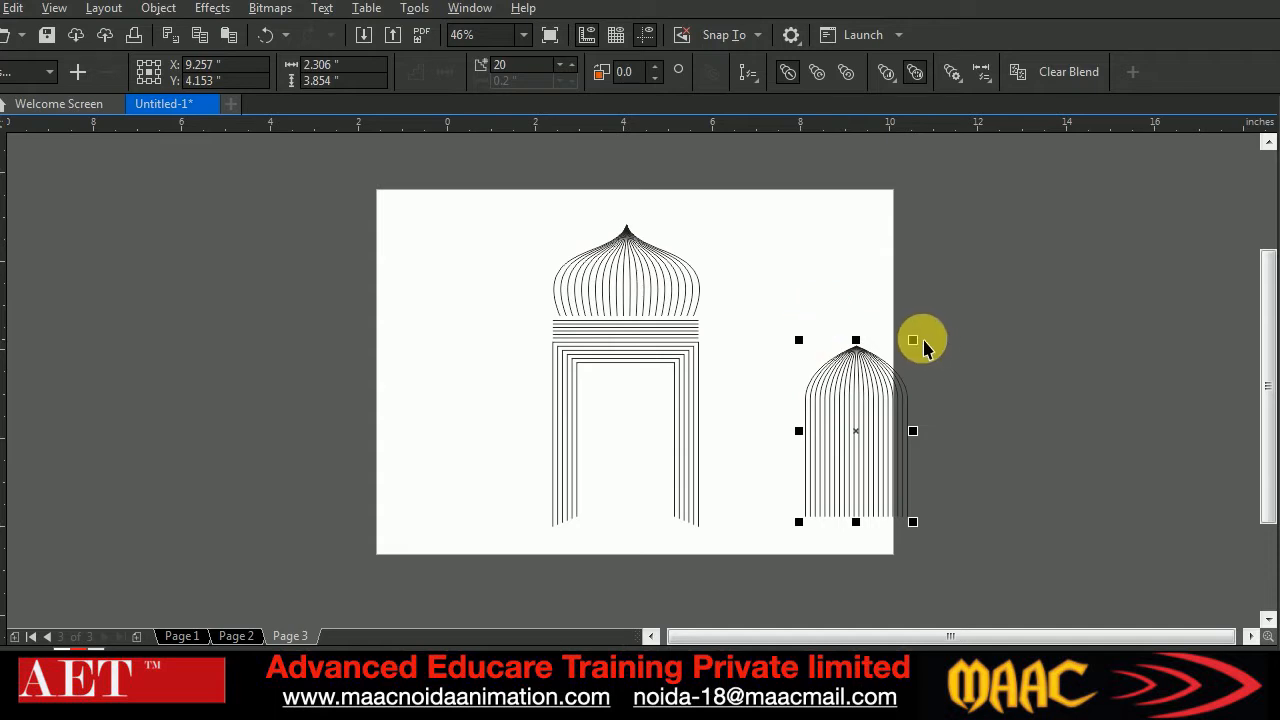
Scale the blended arch down proportionally and place it centred inside the gateway's door frame
drag(928, 347, 907, 383)
drag(868, 455, 628, 470)
click(677, 400)
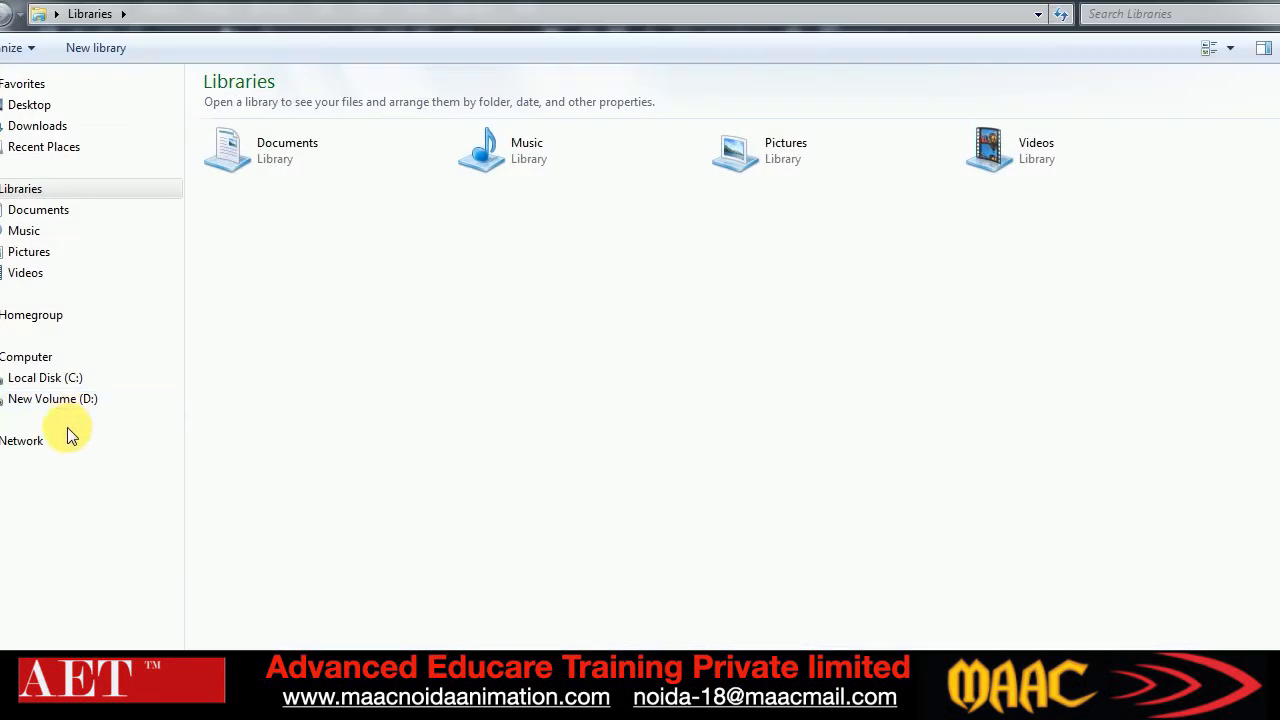
Switch to Windows Explorer and view the Taj Mahal line art, blend1 (1).jpg, from the "blen tool" folder on drive D
click(60, 398)
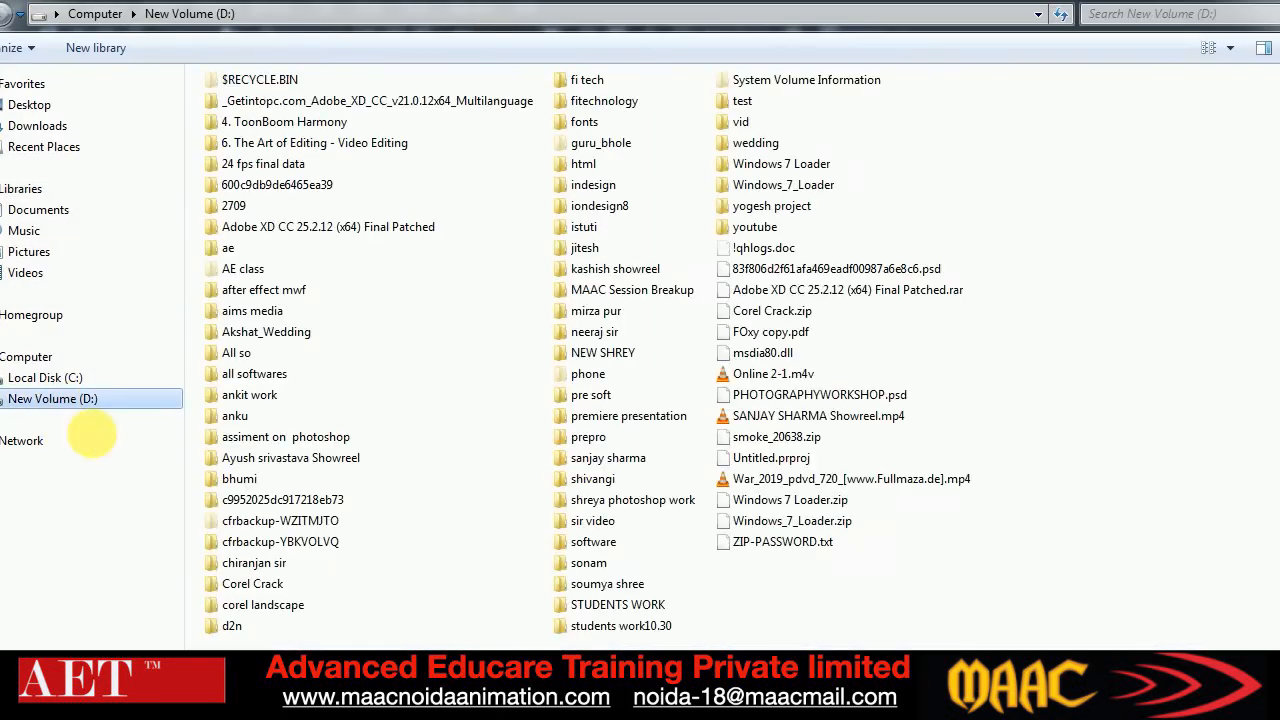
double_click(594, 331)
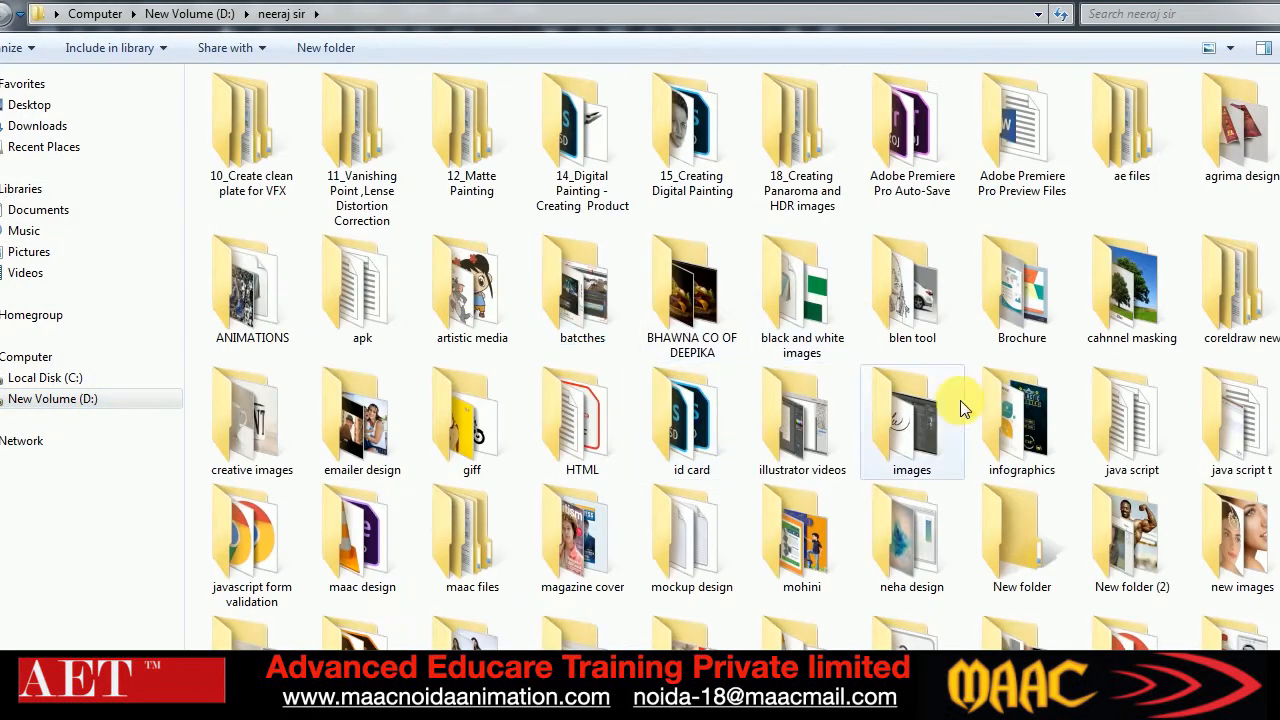
double_click(924, 293)
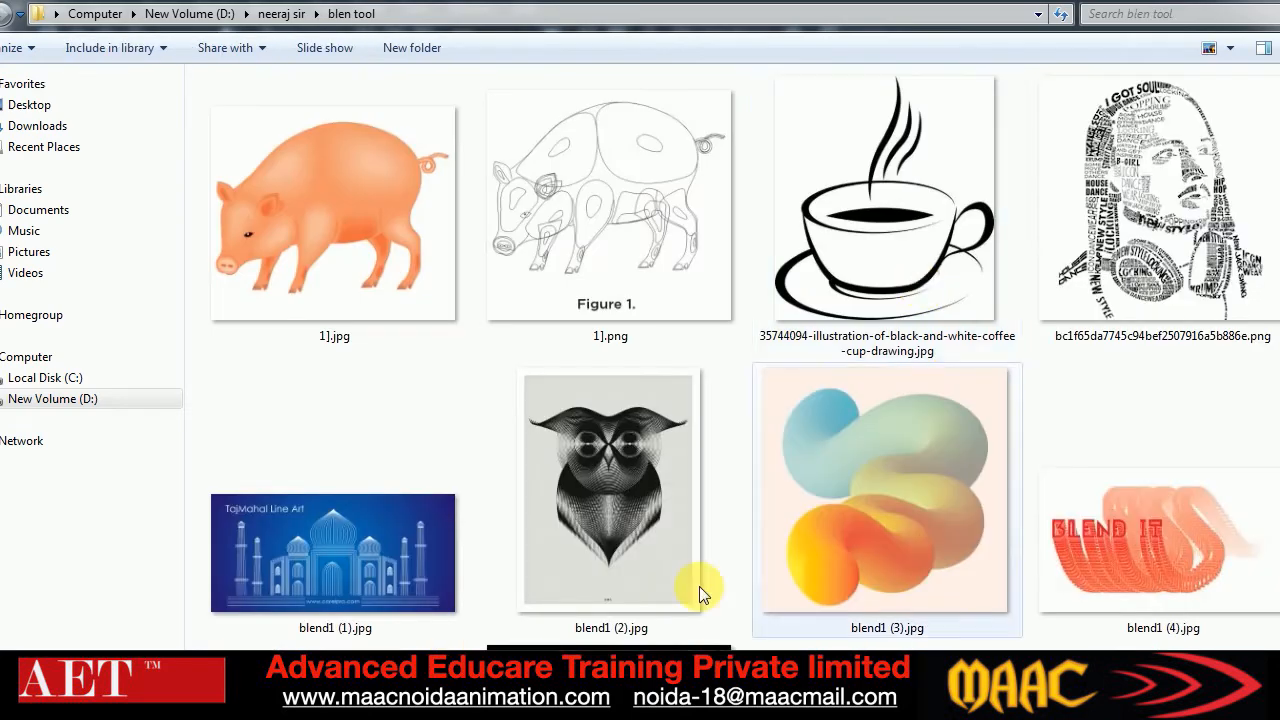
double_click(352, 544)
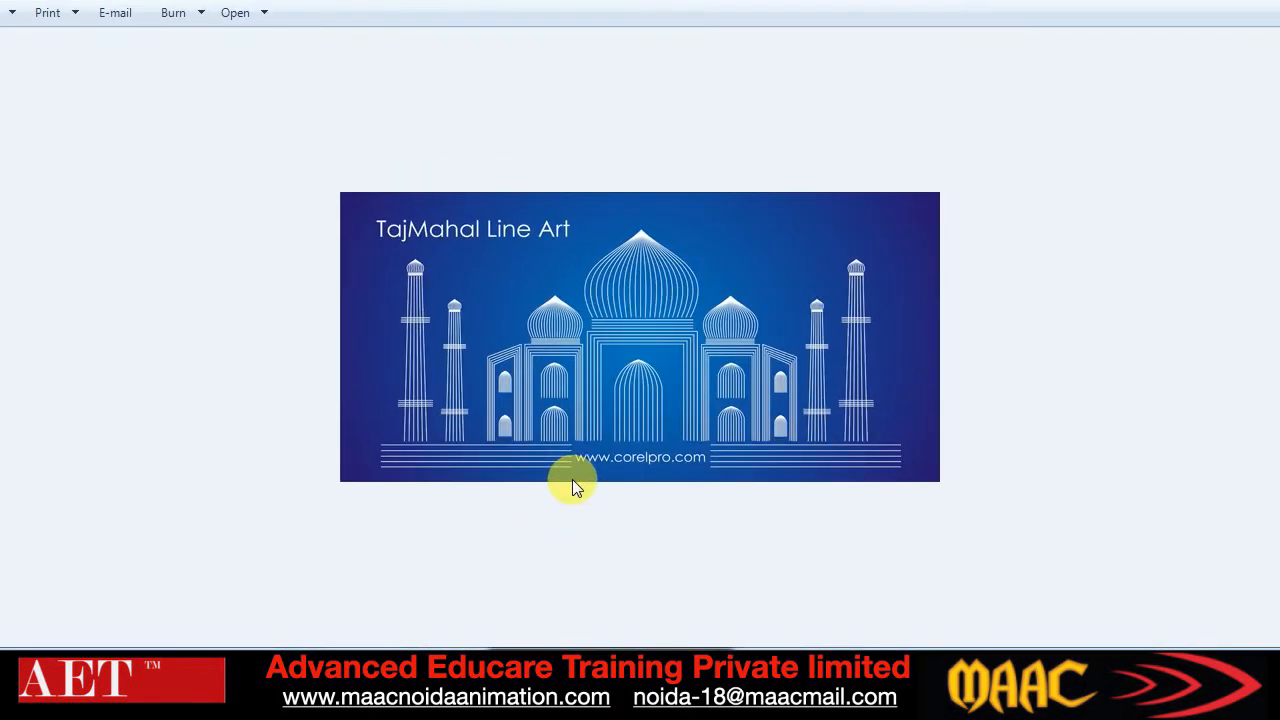
scroll(572, 479, up, 1)
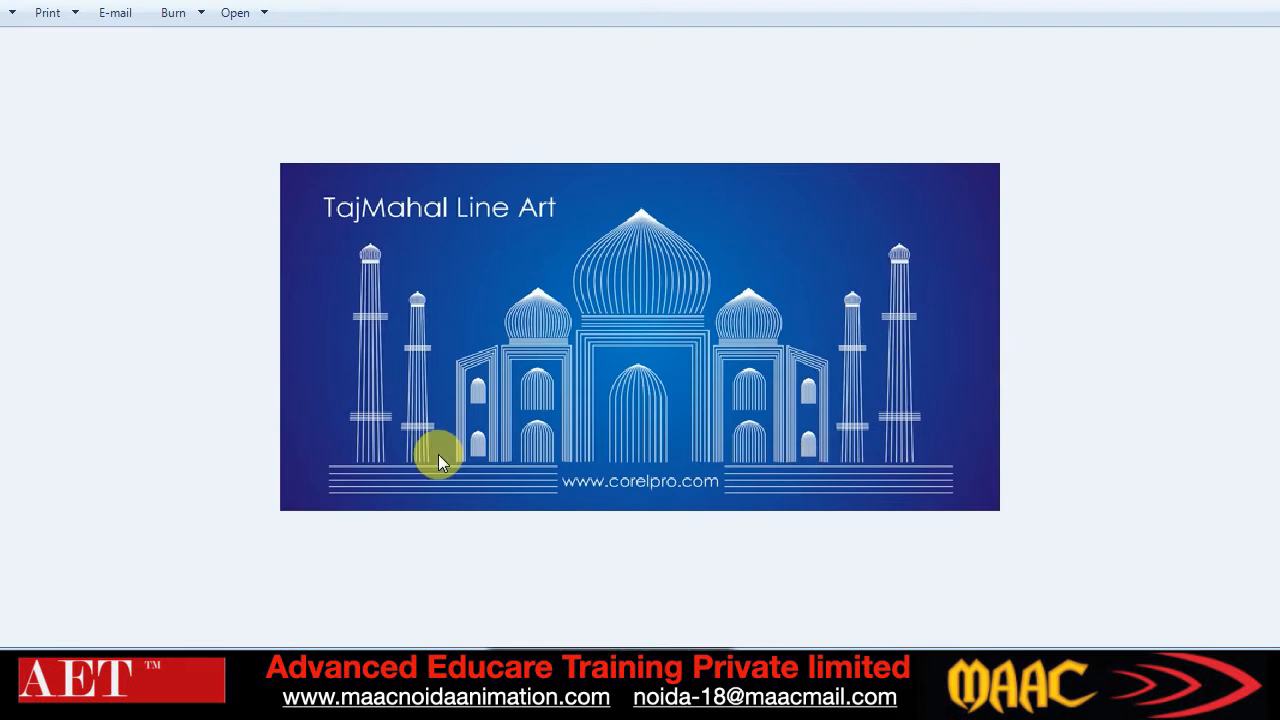
mouse_move(558, 698)
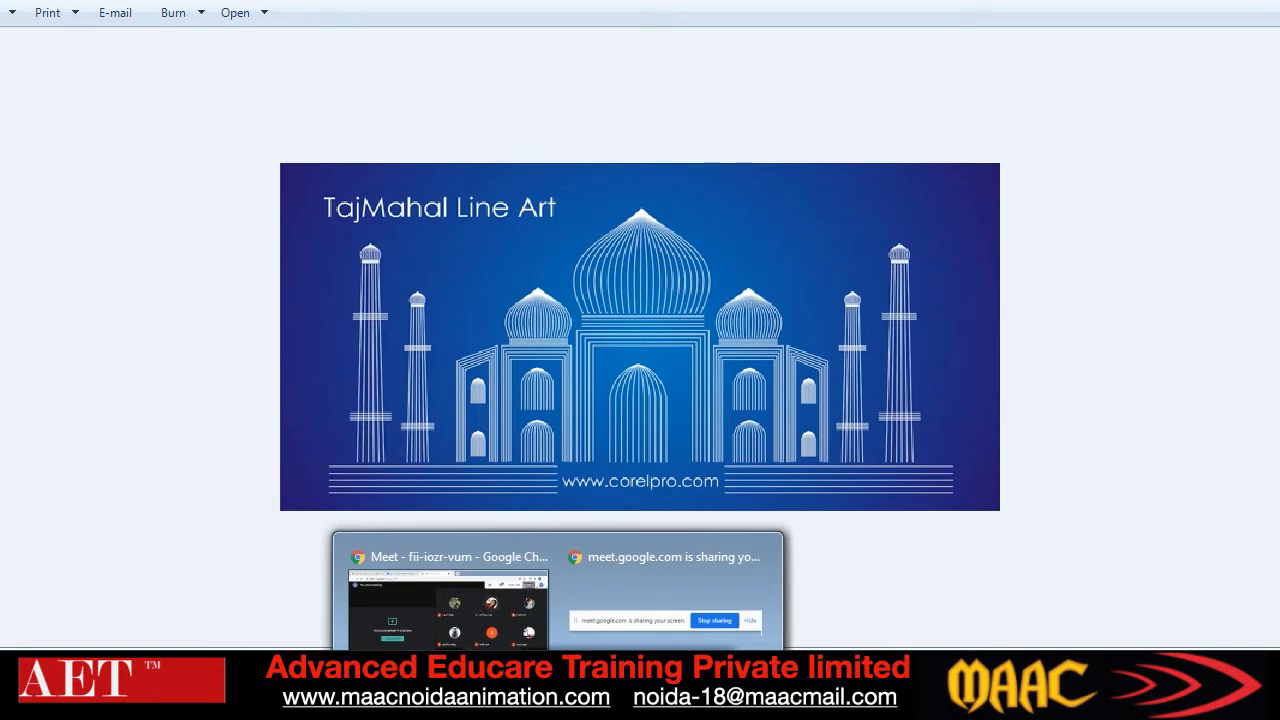
click(1278, 1)
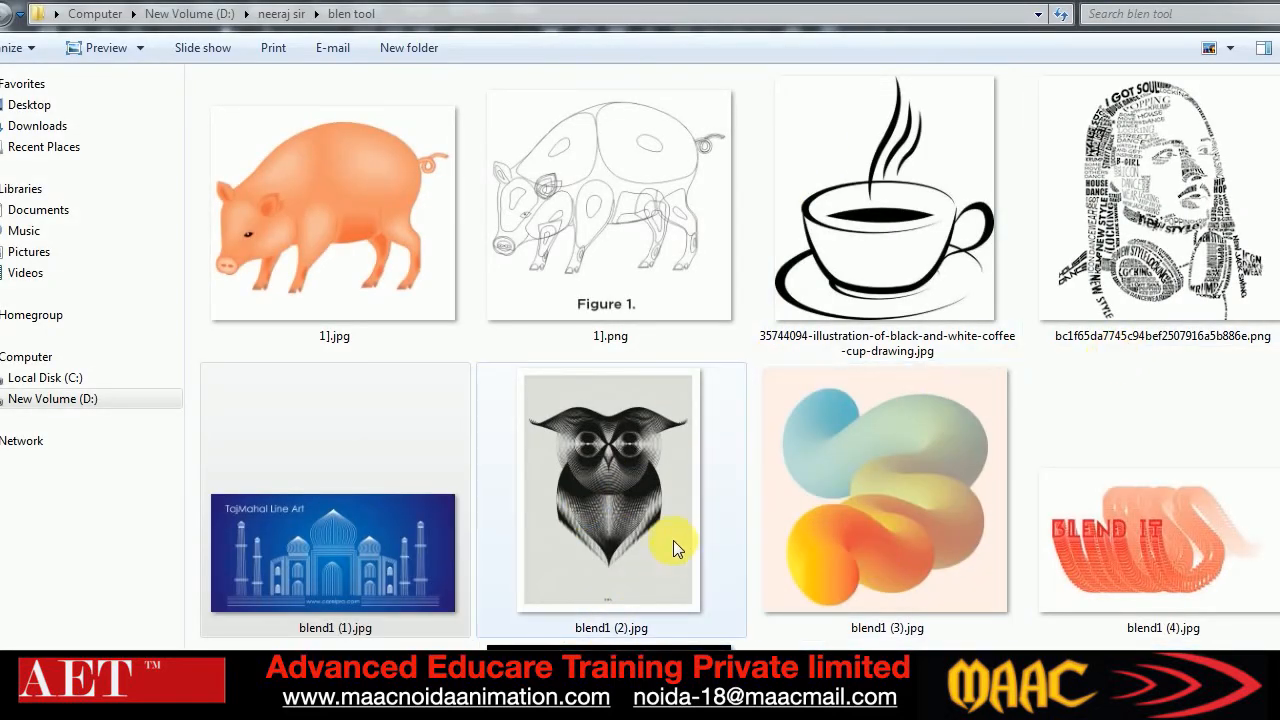
View the owl artwork blend1 (2).jpg enlarged, close it and return to CorelDRAW
click(623, 484)
double_click(623, 478)
scroll(662, 207, up, 1)
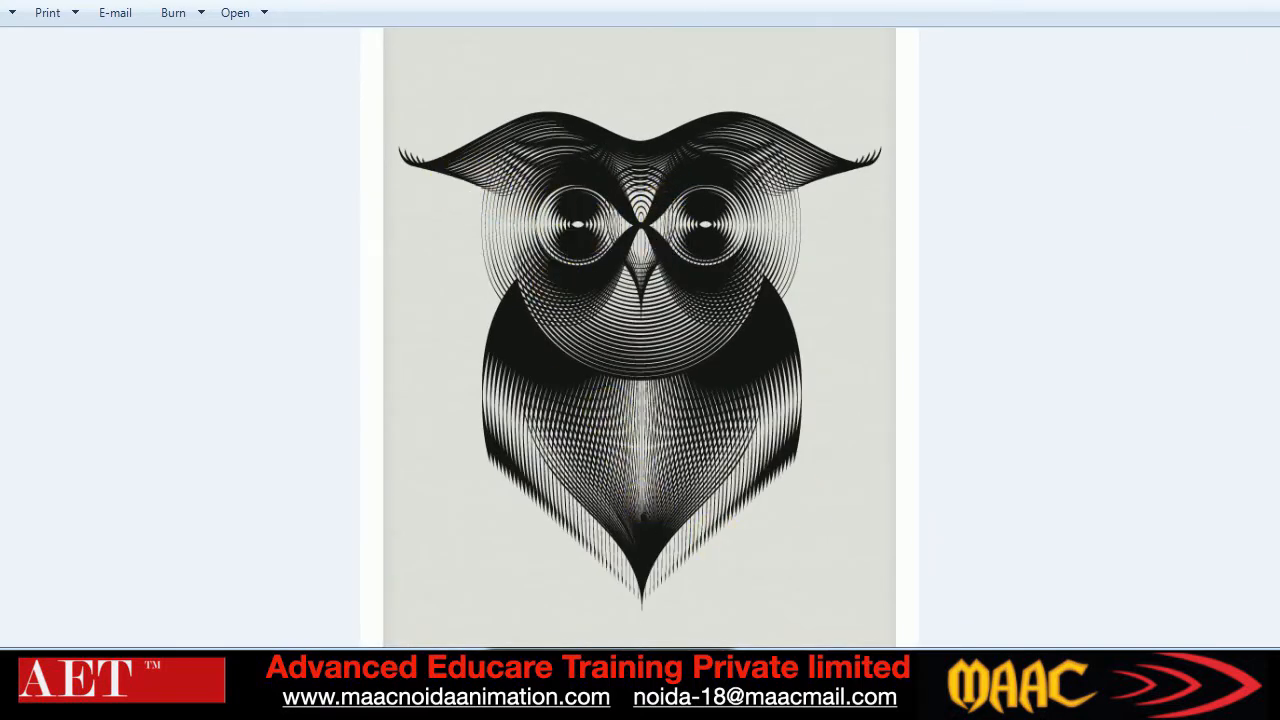
key(alt+F4)
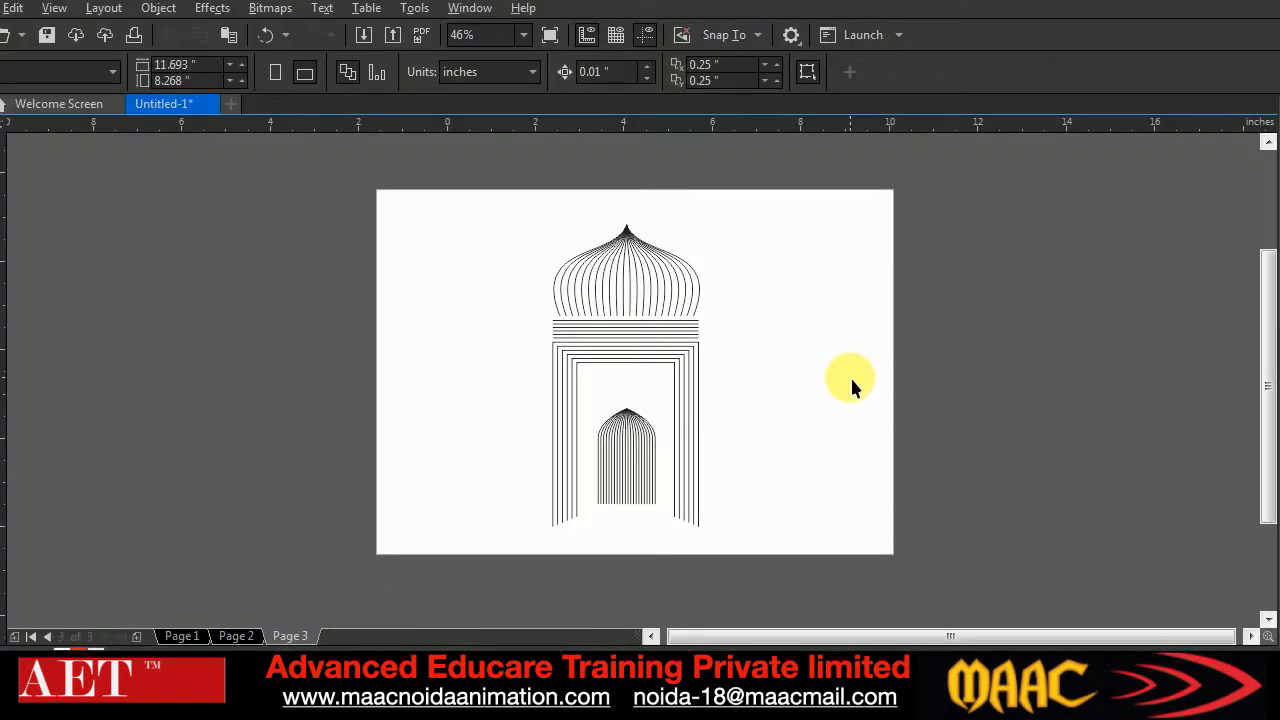
Add a fourth page and draw a blue circle about 6.3 inches across on it, without an outline
click(141, 632)
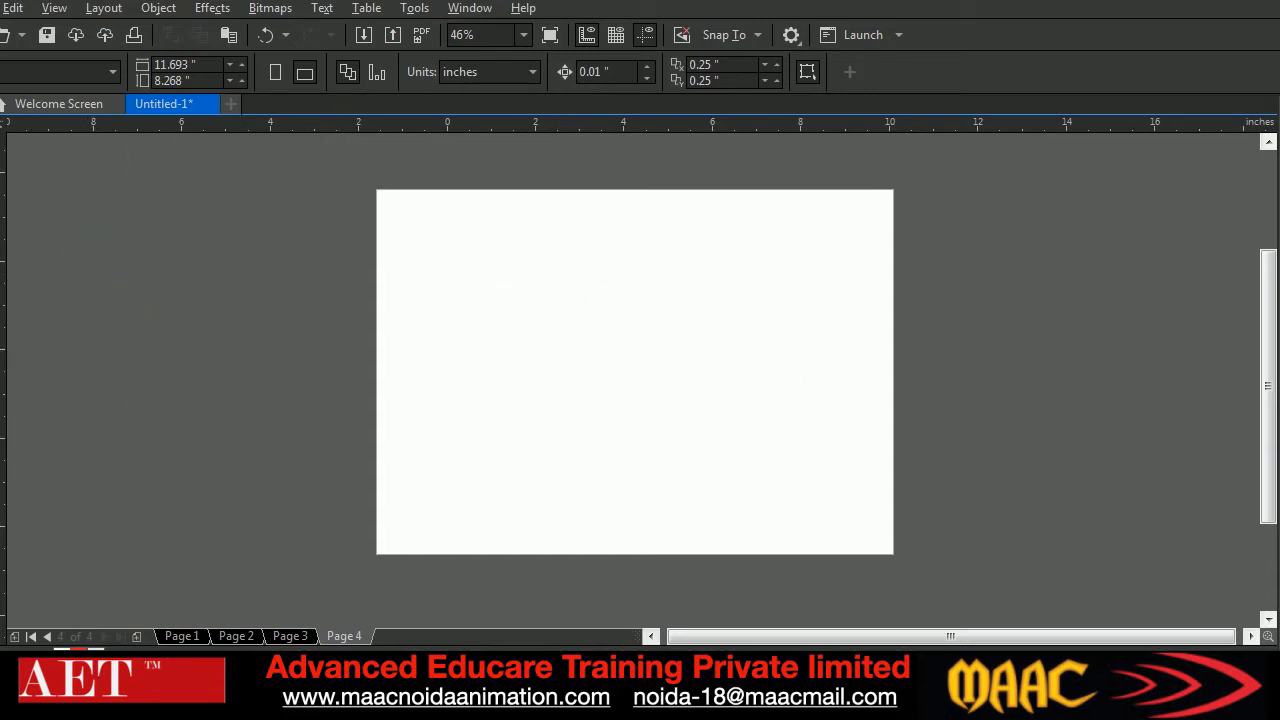
key(F7)
drag(514, 240, 795, 515)
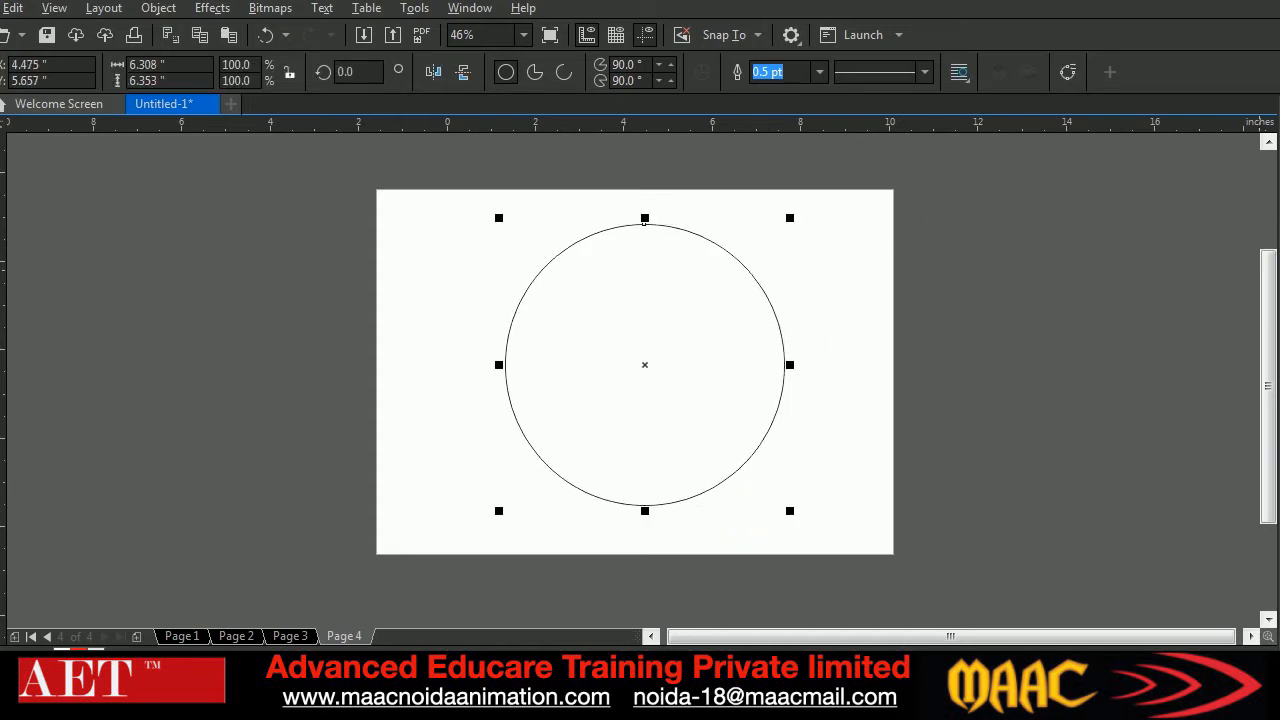
click(1279, 372)
right_click(1279, 146)
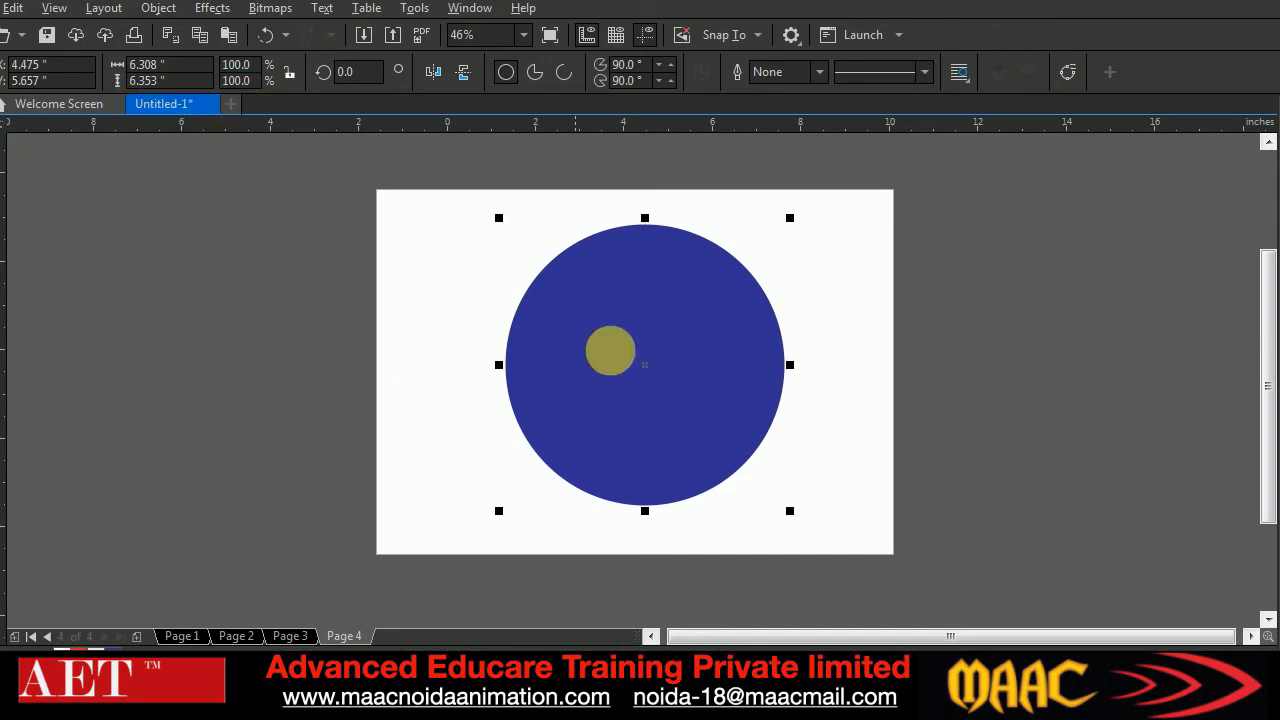
Move the blue circle to about X 4.52, Y 5.77 inches
click(871, 343)
drag(629, 386, 771, 417)
drag(820, 454, 666, 390)
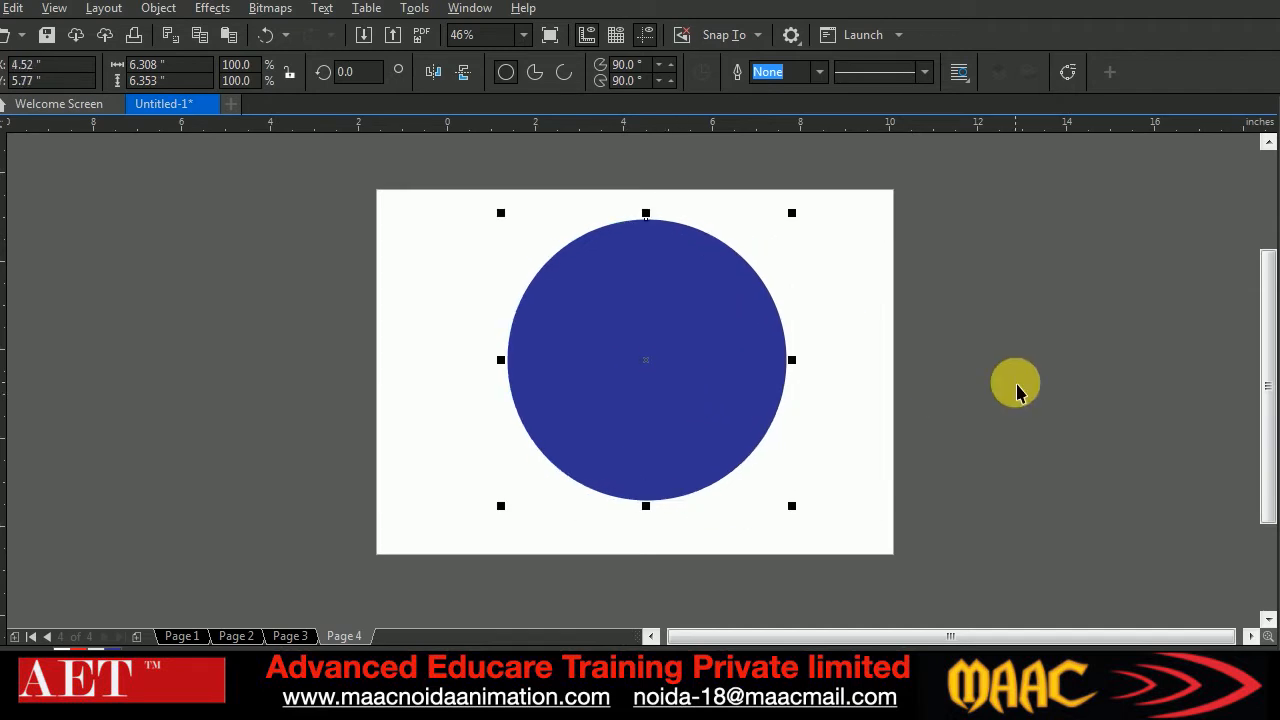
Make a white copy of the circle in place and flatten it against the circle's base to about 0.81 inches high
drag(654, 363, 766, 434)
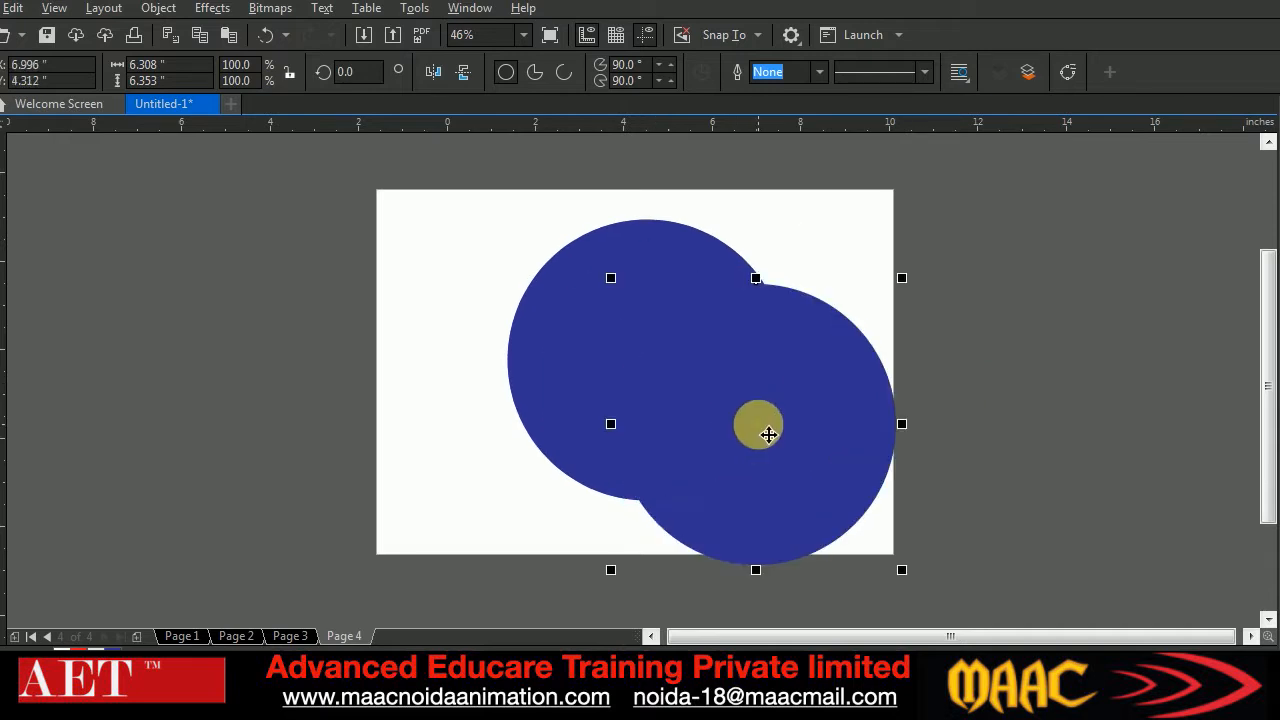
key(ctrl+z)
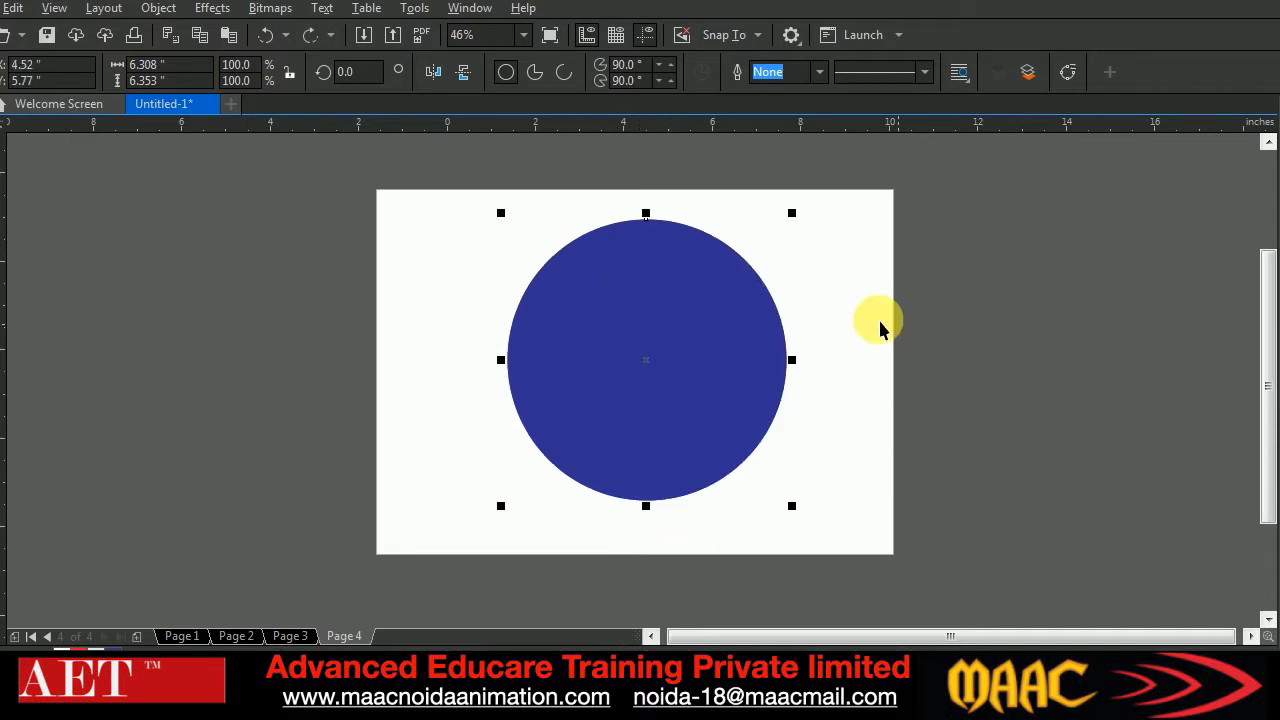
click(1279, 356)
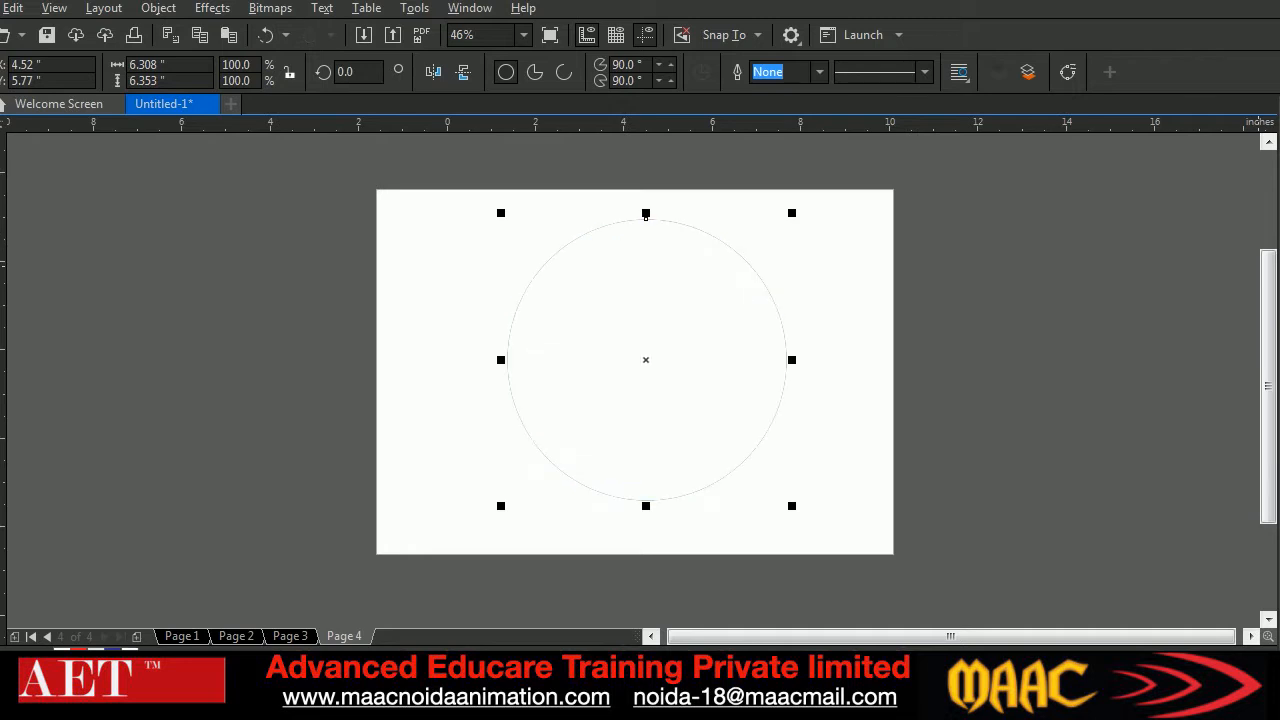
drag(646, 217, 643, 464)
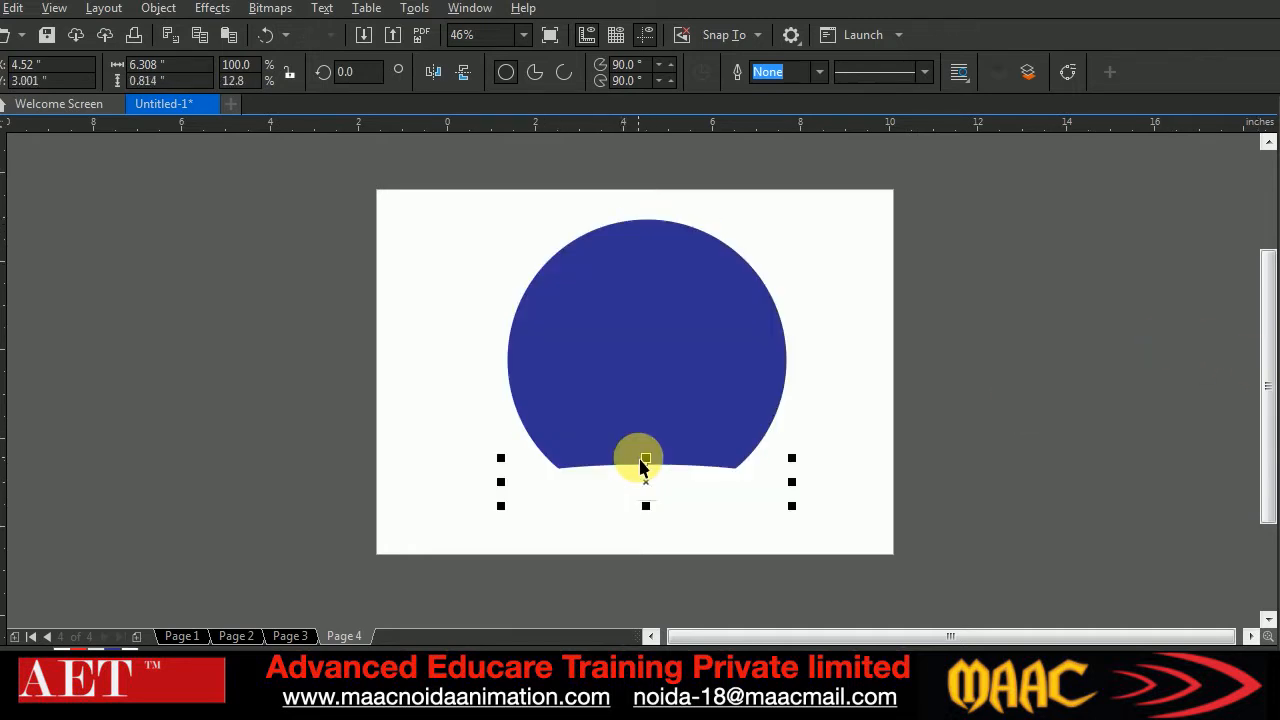
Convert the white ellipse to curves and raise its two side nodes inside the blue circle to form a crescent
click(1068, 72)
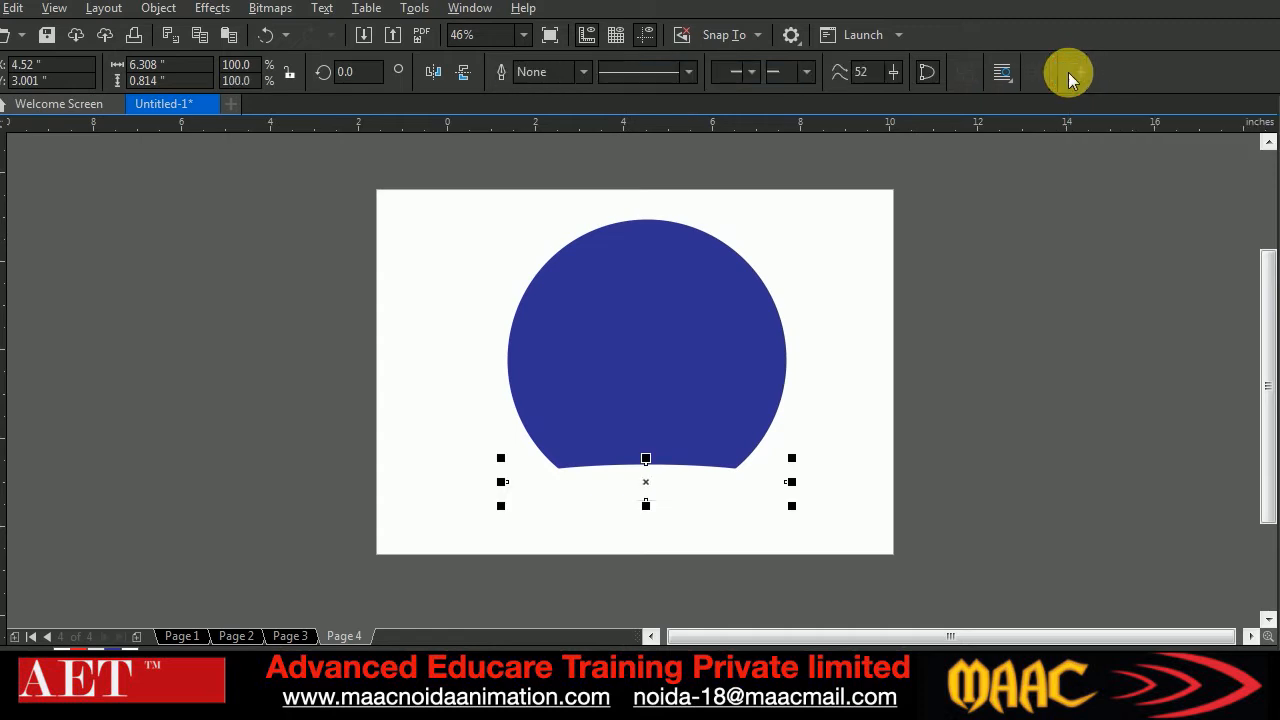
click(4, 170)
click(507, 482)
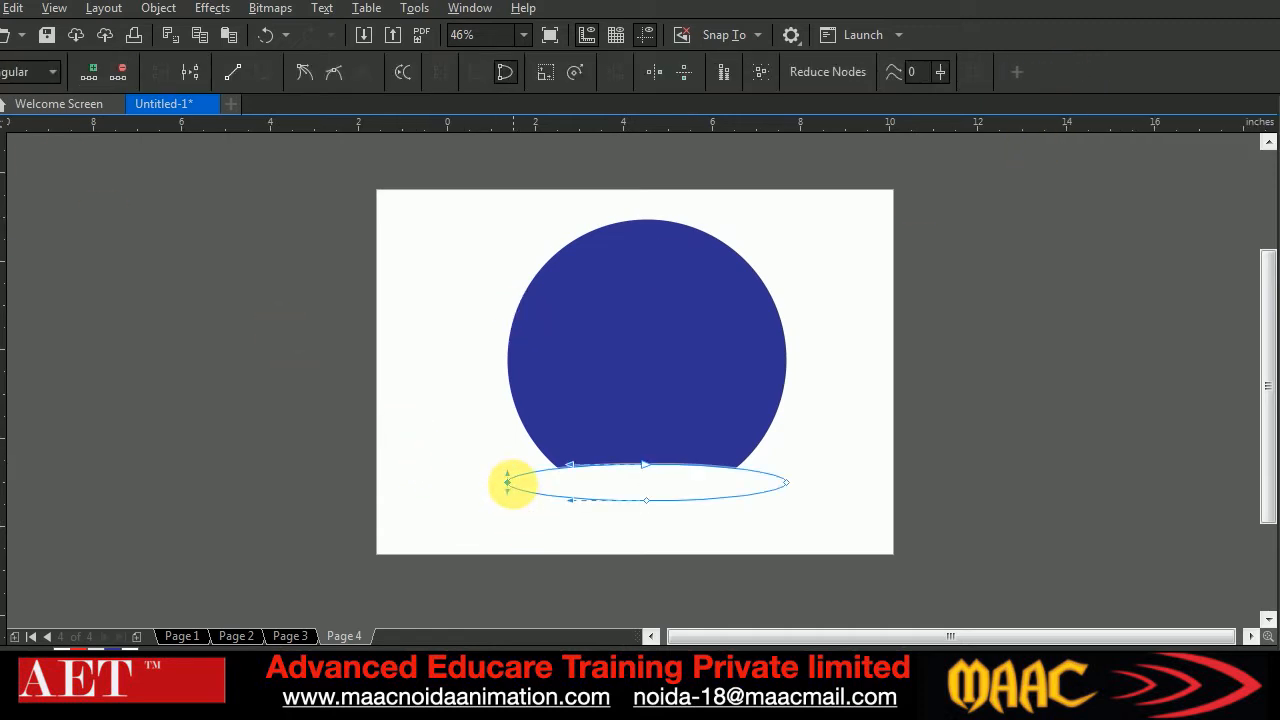
drag(509, 488, 547, 428)
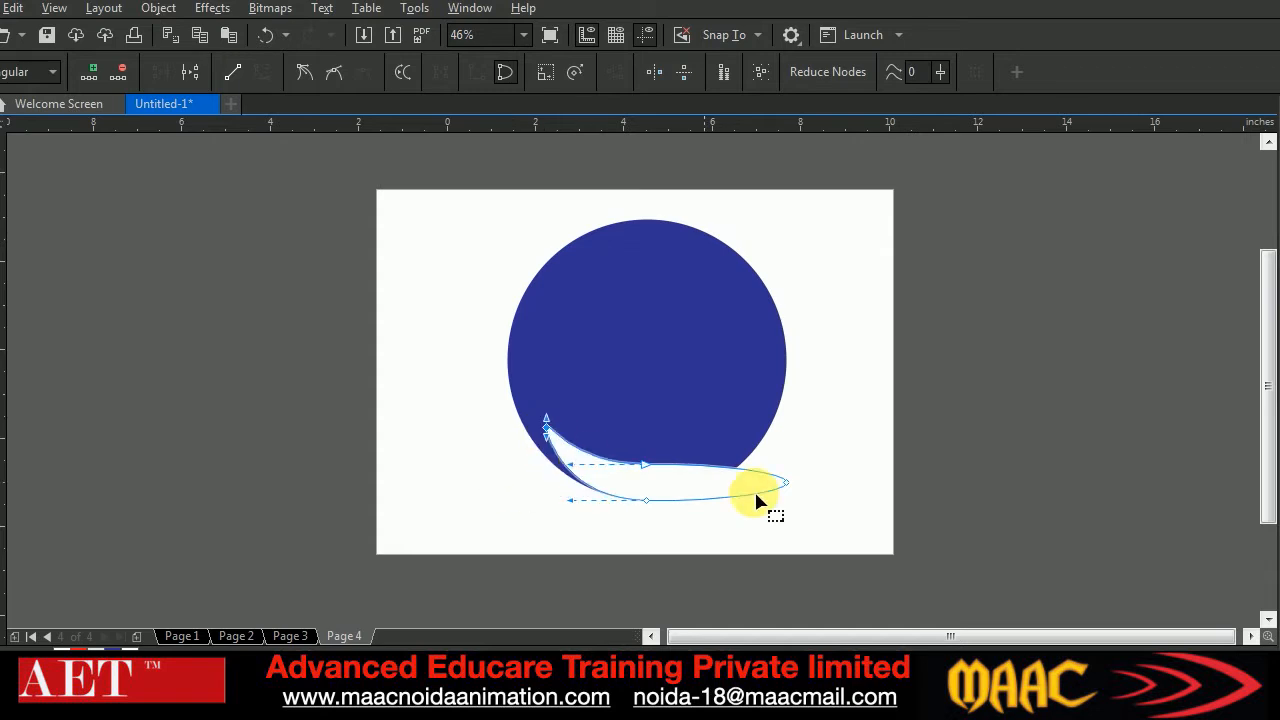
drag(790, 481, 752, 447)
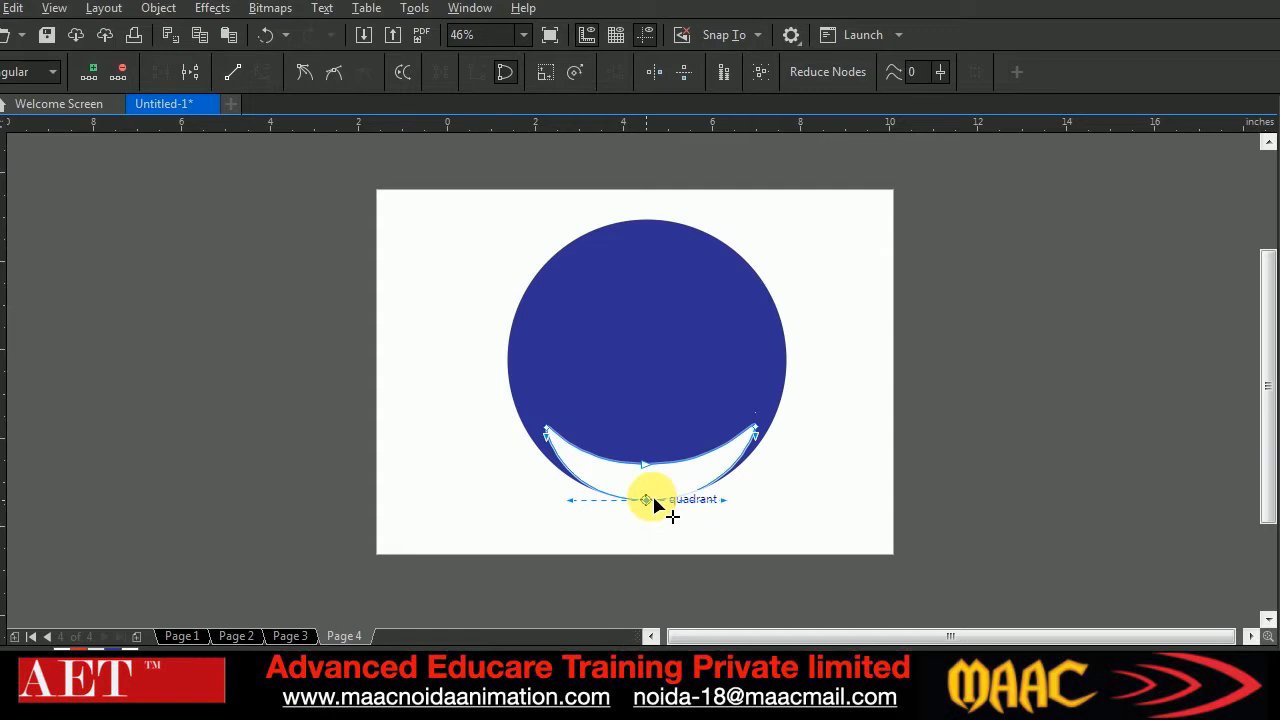
Nudge the crescent's lowest node up slightly to leave a thin blue rim beneath it
key(Up)
key(Up)
key(Up)
key(Up)
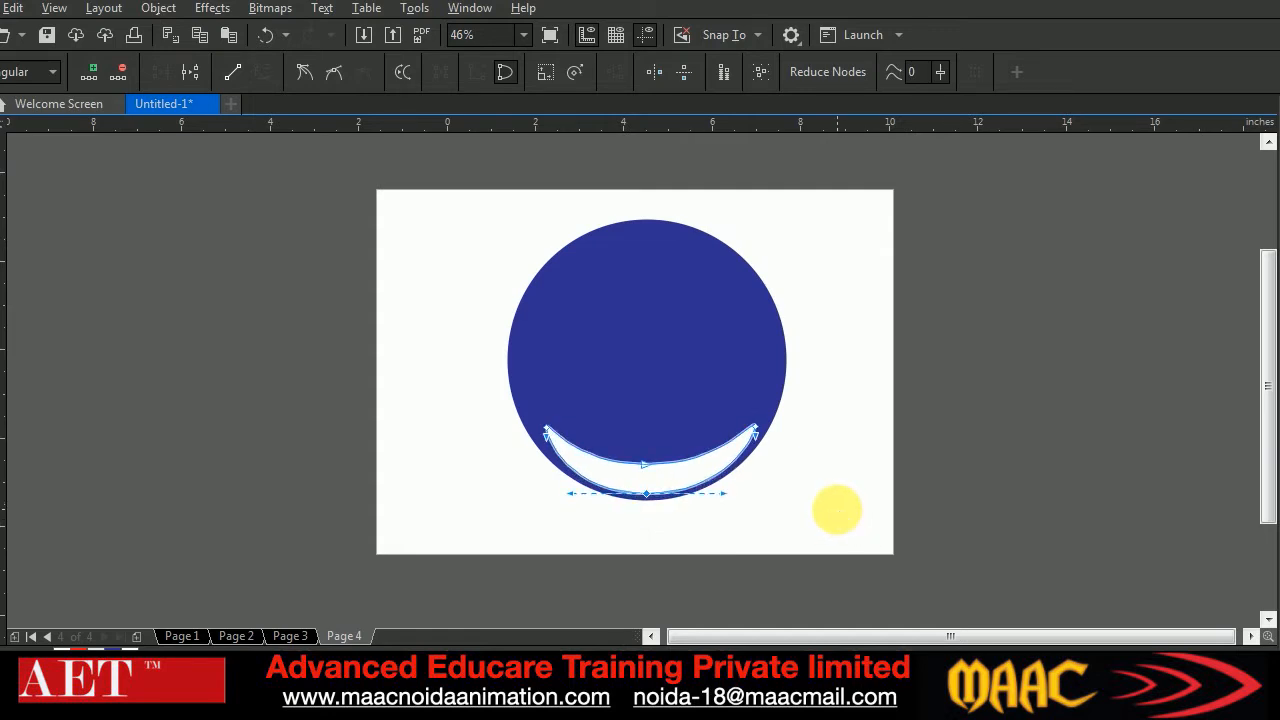
key(Up)
click(0, 105)
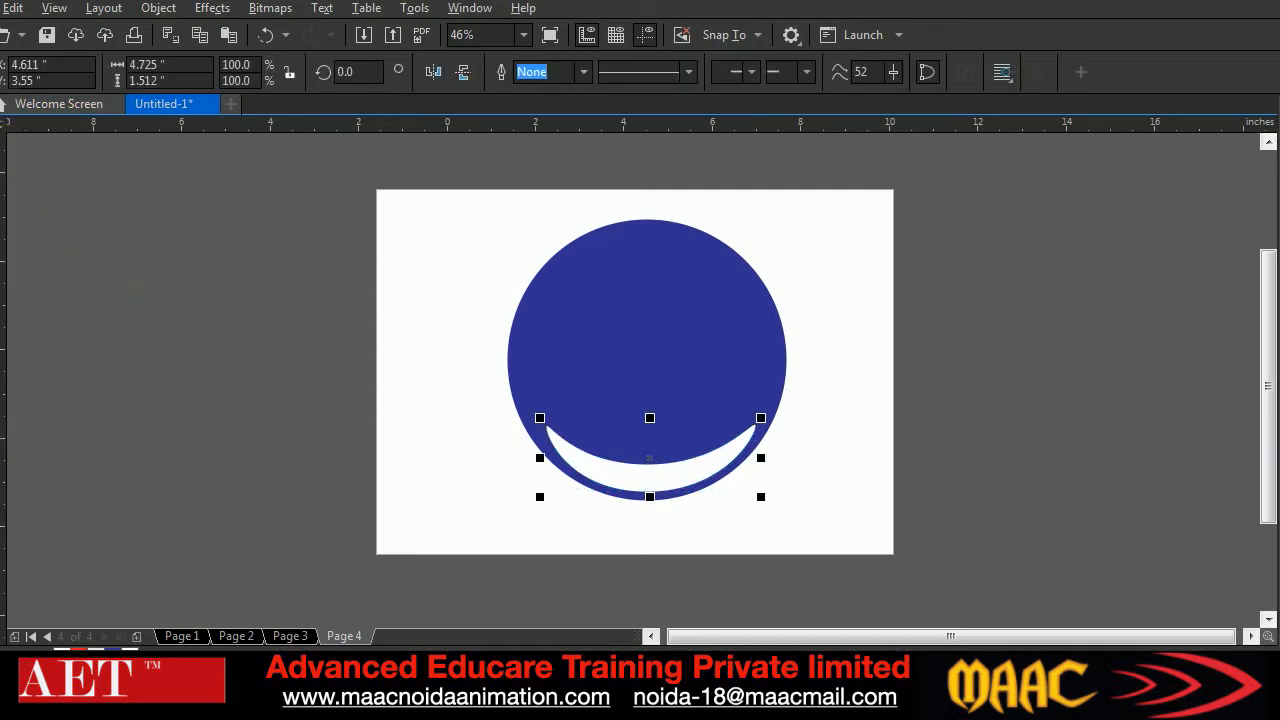
Blend the white crescent with the blue circle and set the blend to 80 steps
click(0, 430)
drag(651, 478, 697, 346)
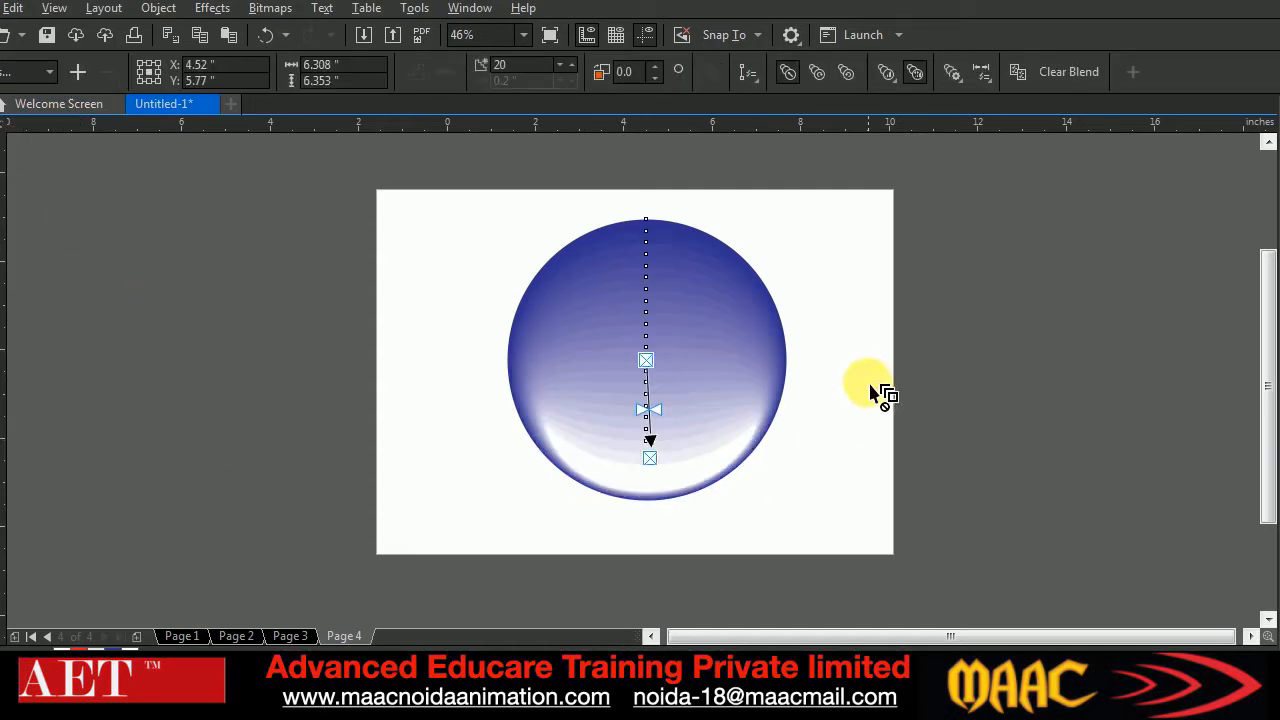
click(496, 70)
text(80)
key(Return)
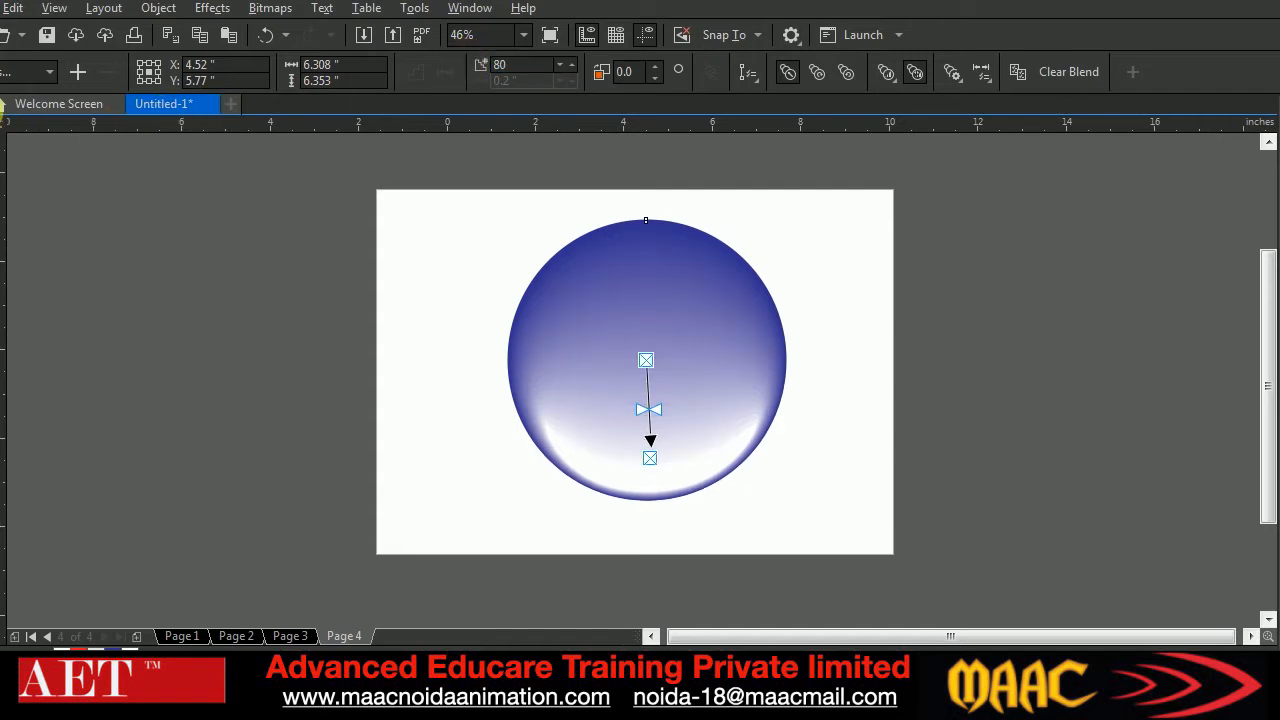
Shift the blended glossy sphere slightly left and down on the page
click(503, 423)
click(740, 429)
drag(740, 429, 707, 435)
click(893, 378)
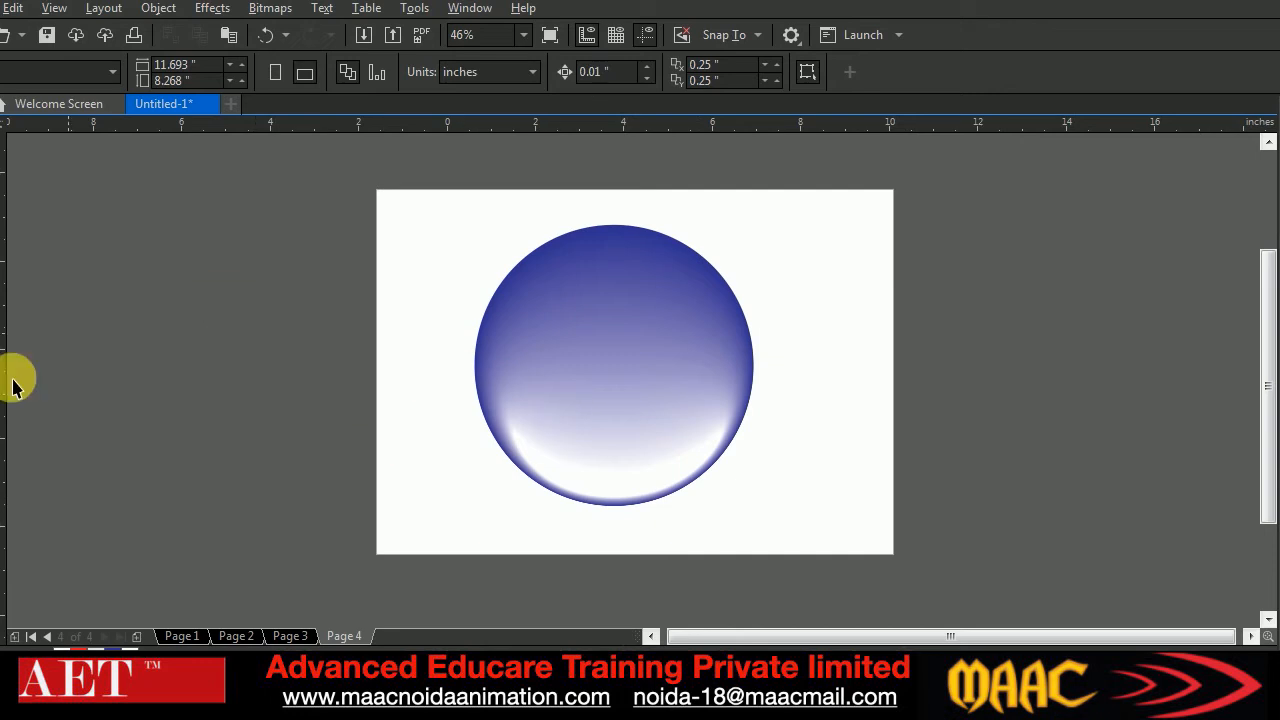
Draw a rectangle about 1.36 by 1.51 inches to the right of the sphere
click(1, 304)
drag(843, 271, 901, 343)
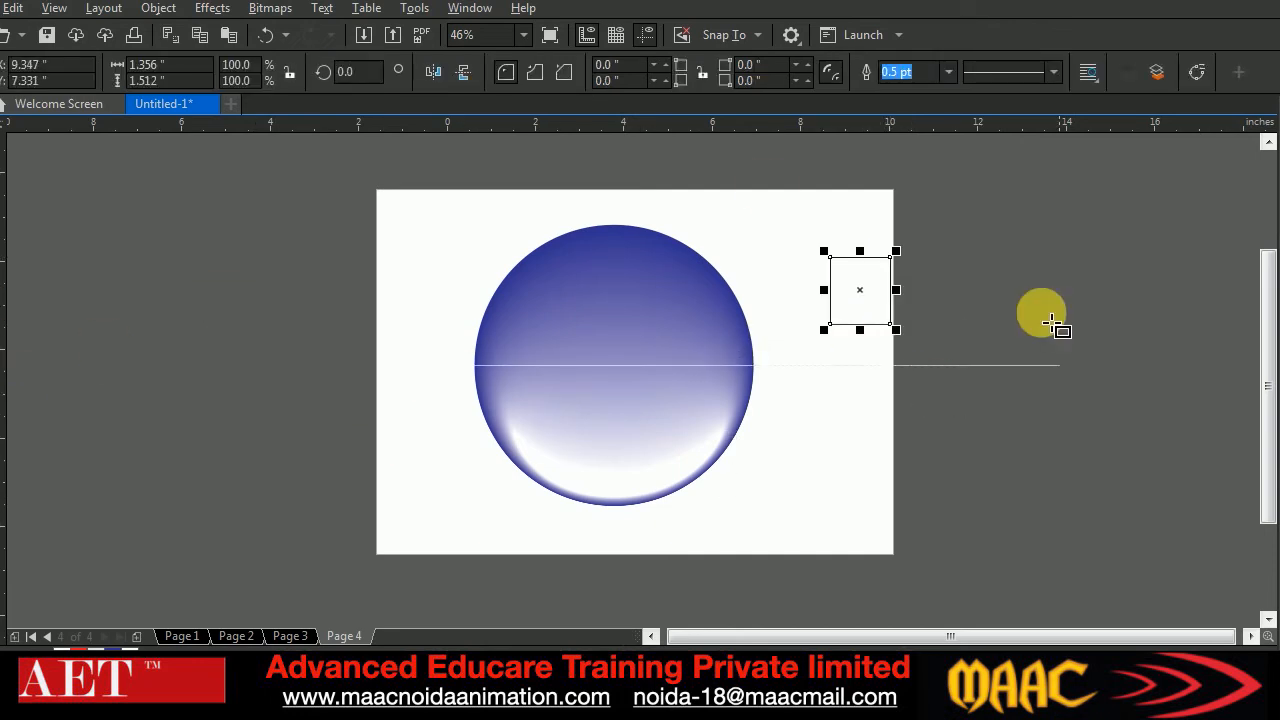
Move the glossy sphere to the left part of the page and shift the small rectangle left, staying beside it
click(1, 120)
drag(578, 367, 500, 378)
drag(866, 303, 806, 303)
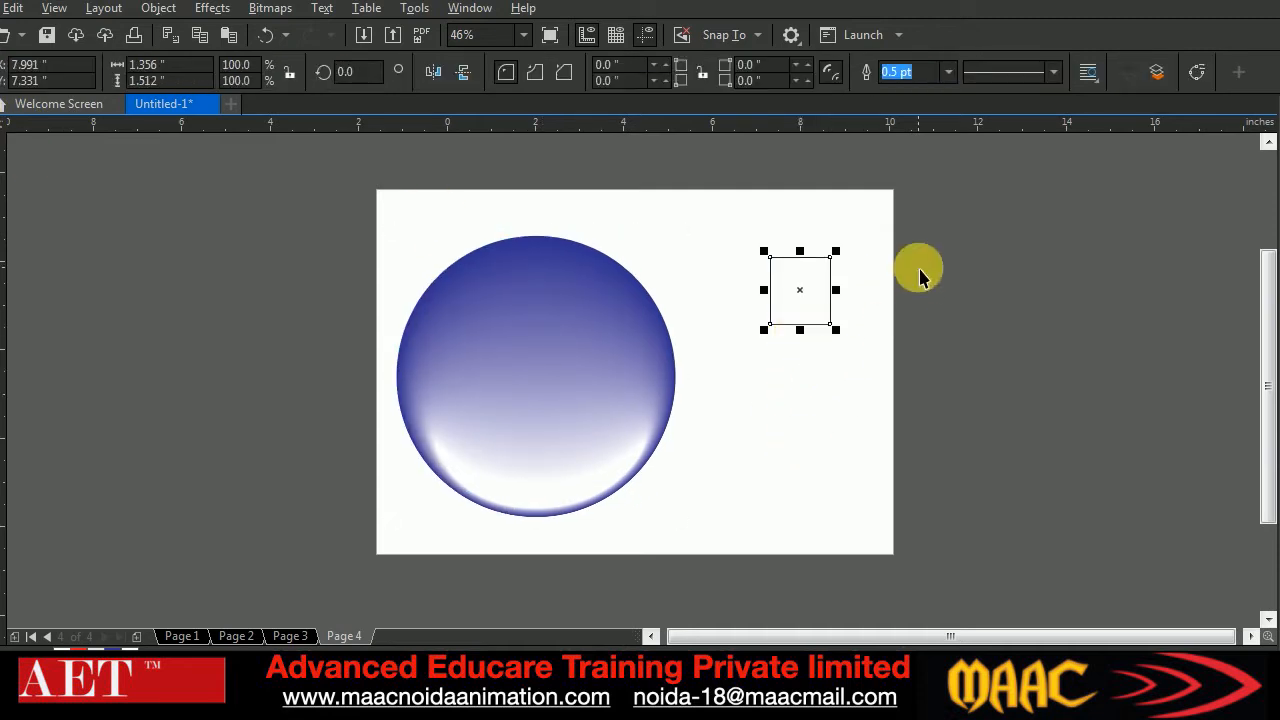
Convert the rectangle and all its segments to curves, and bend both its top and bottom edges upward into matching arches
click(1200, 73)
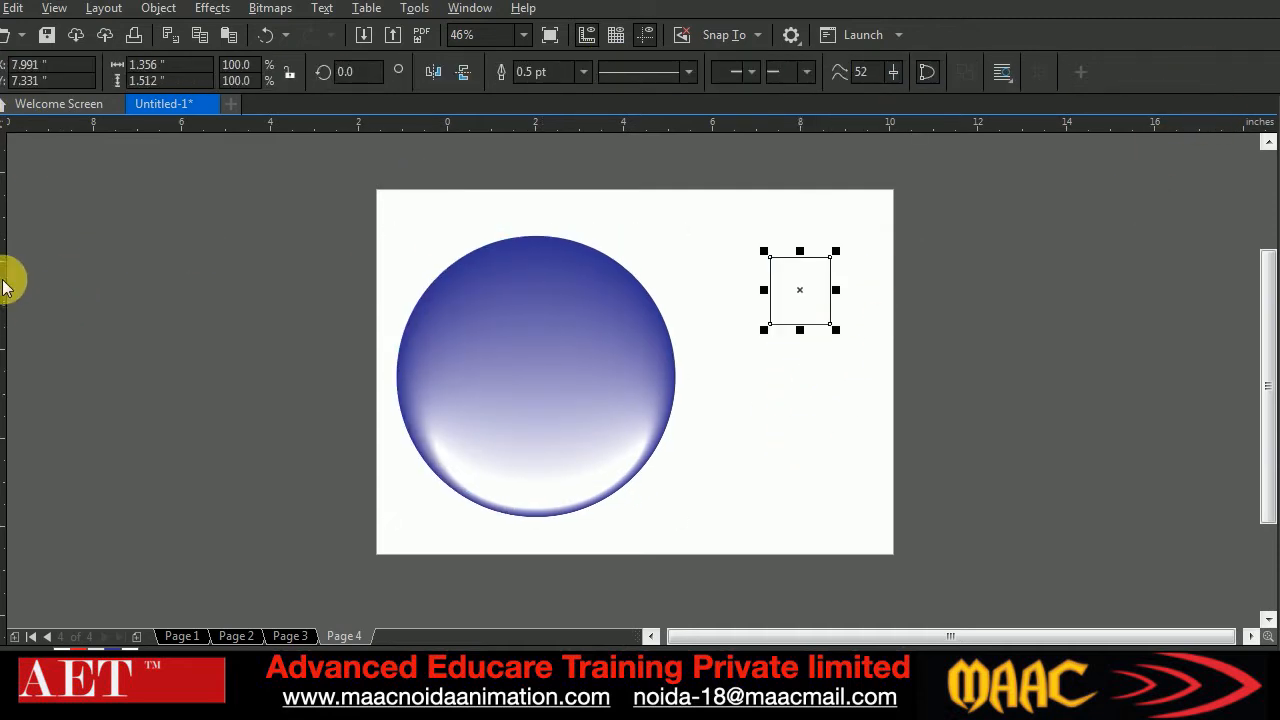
click(4, 150)
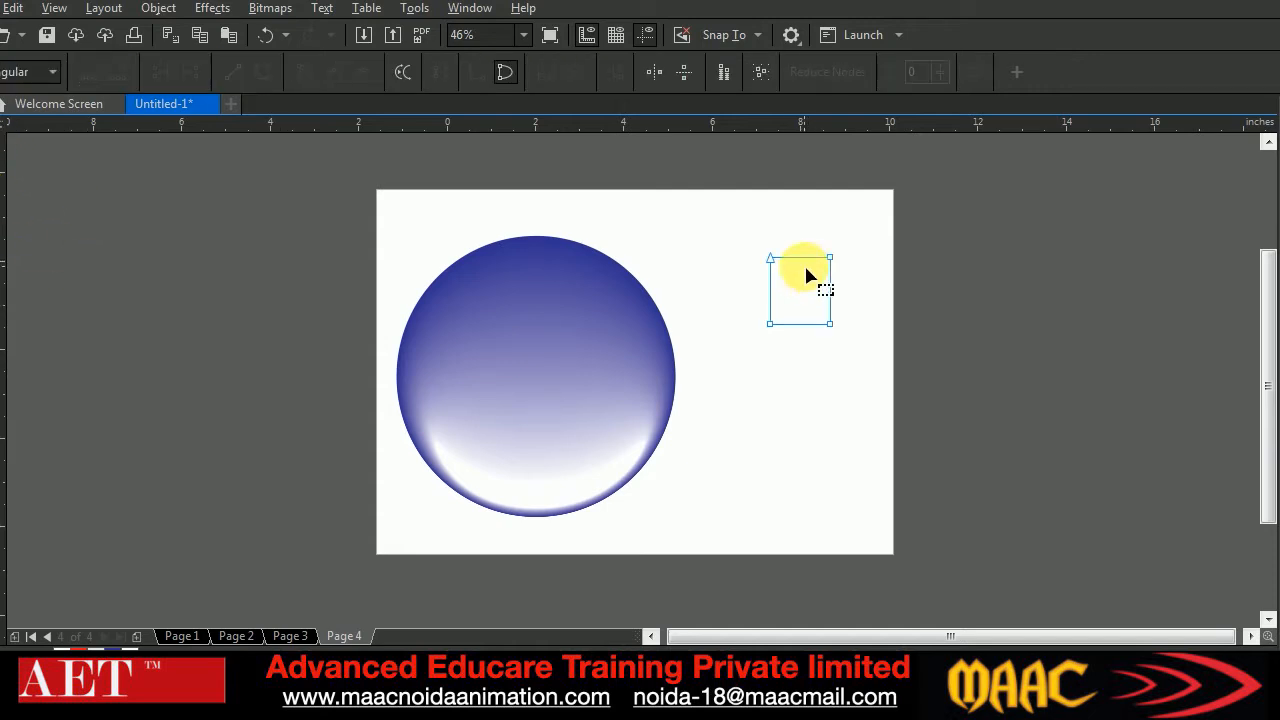
drag(743, 240, 992, 444)
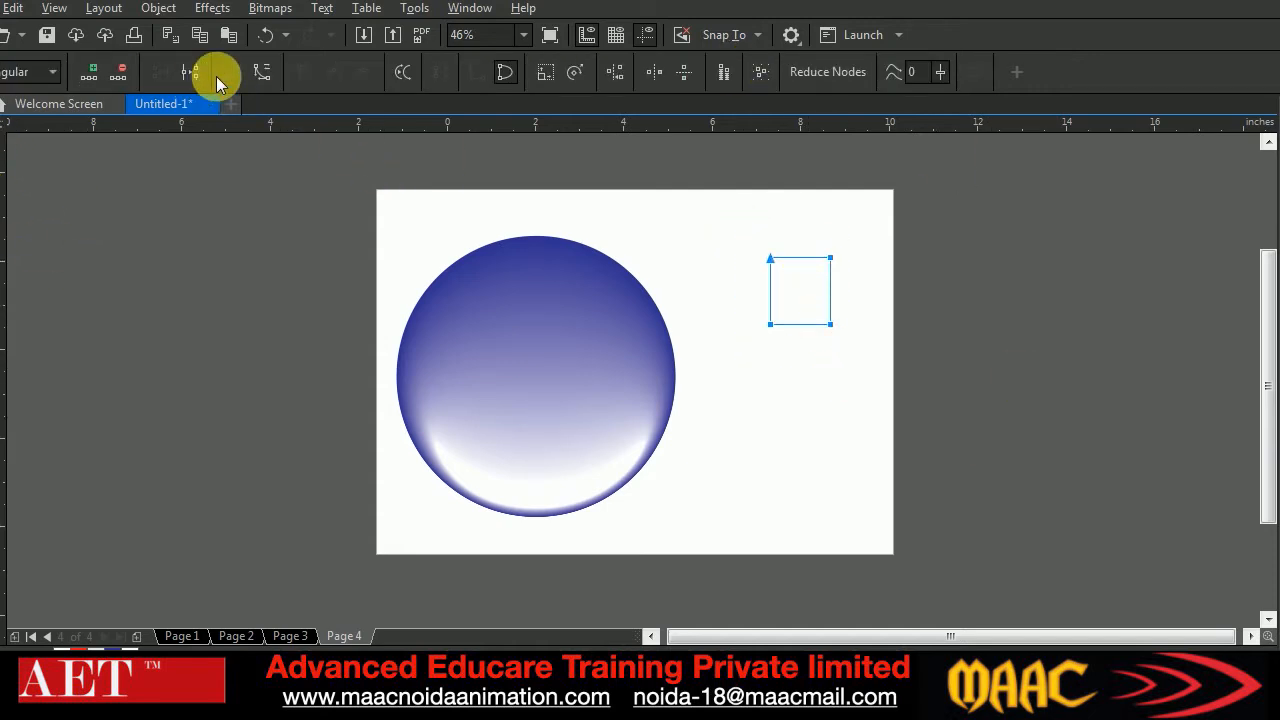
click(263, 72)
click(871, 245)
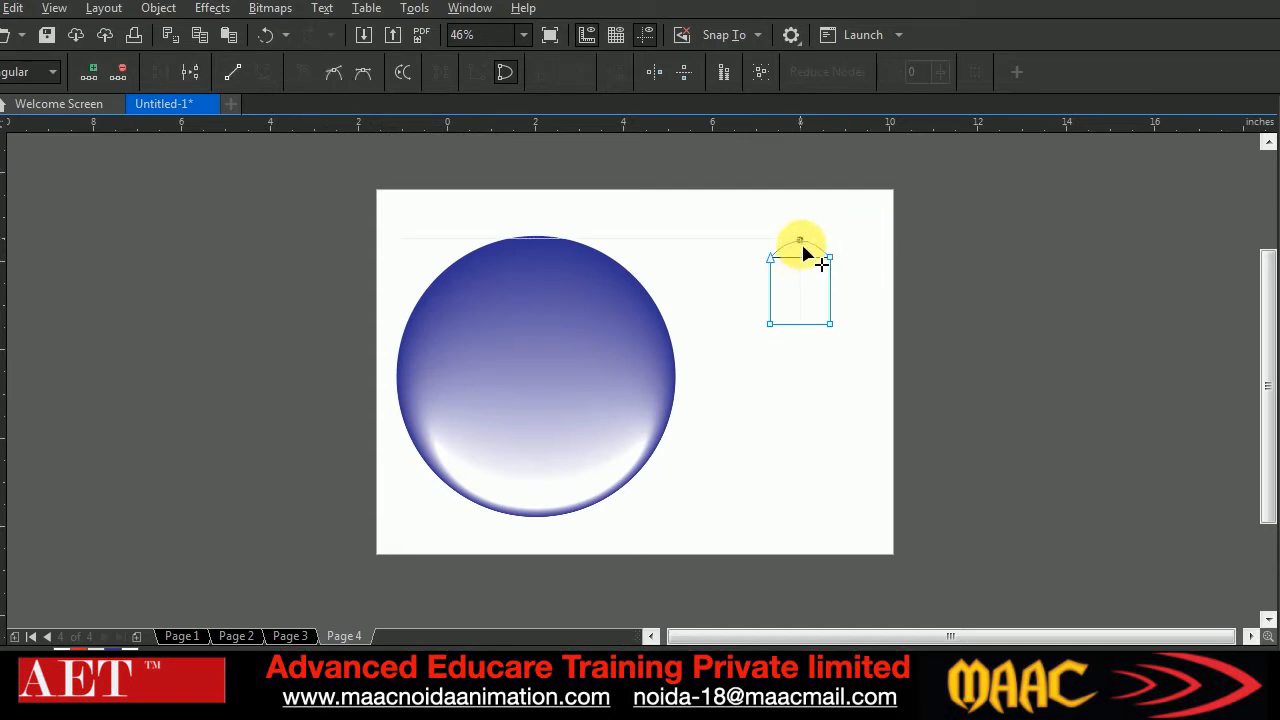
drag(801, 242, 799, 240)
click(800, 324)
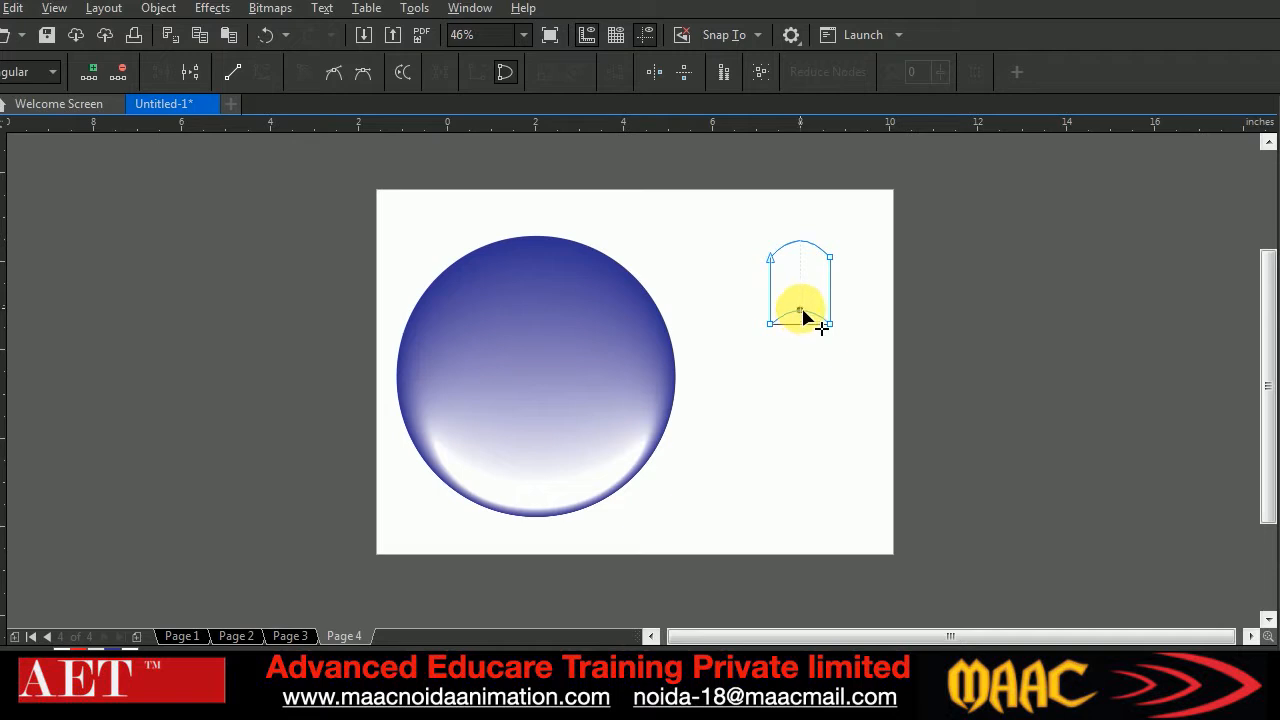
drag(801, 310, 800, 310)
click(2, 142)
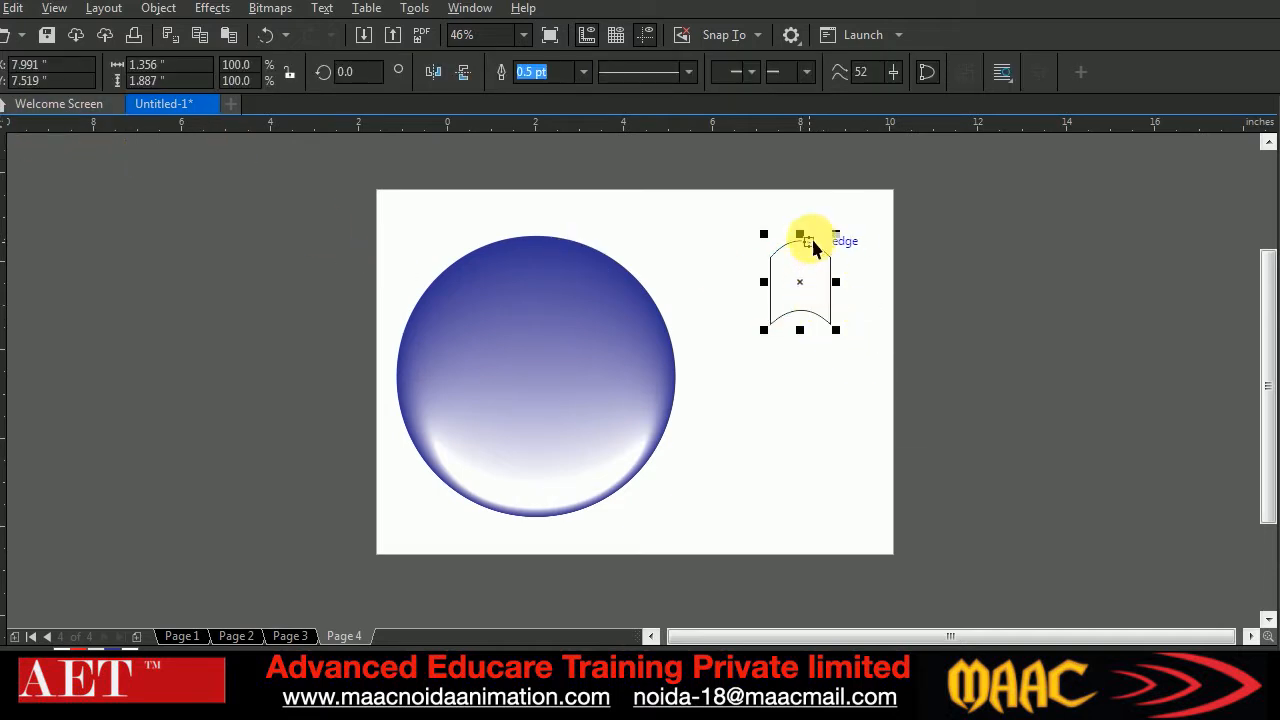
Squash the arched shape from its top edge to a height of about 1.51 inches
drag(812, 256, 812, 258)
click(871, 307)
click(801, 299)
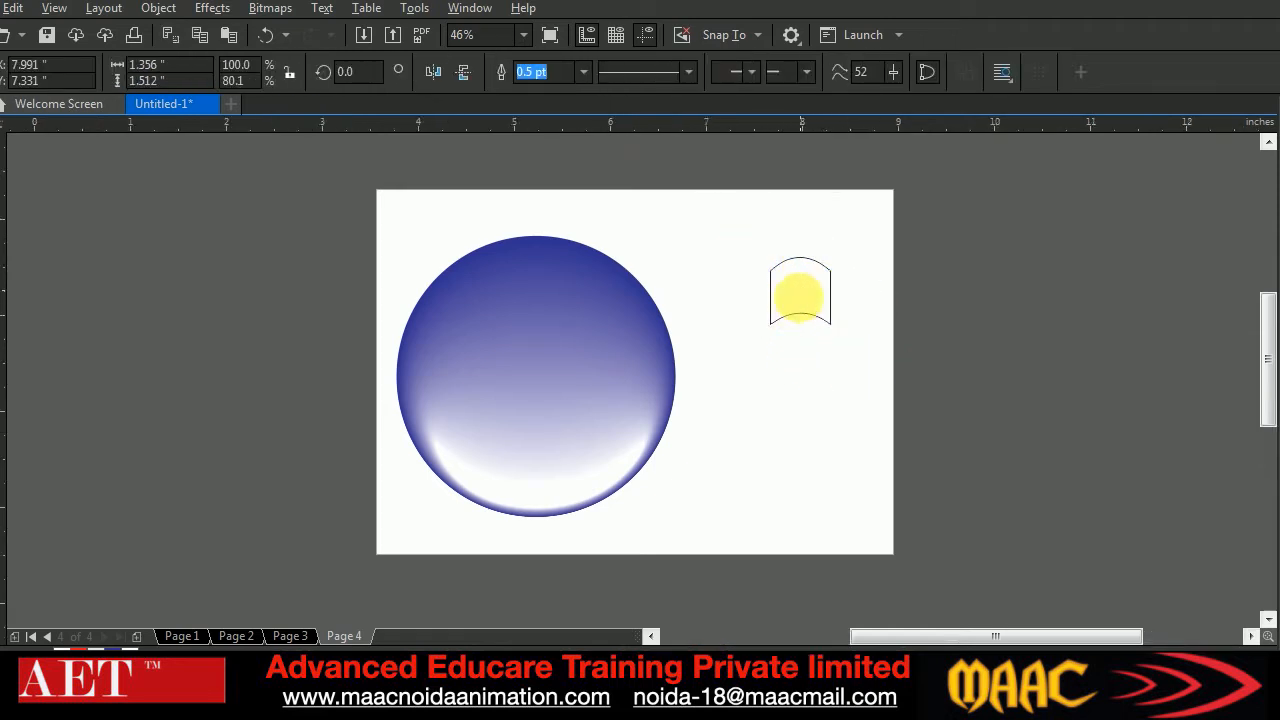
Place a copy of the arched shape directly below it, about 1.51 inches lower
scroll(808, 303, up, 5)
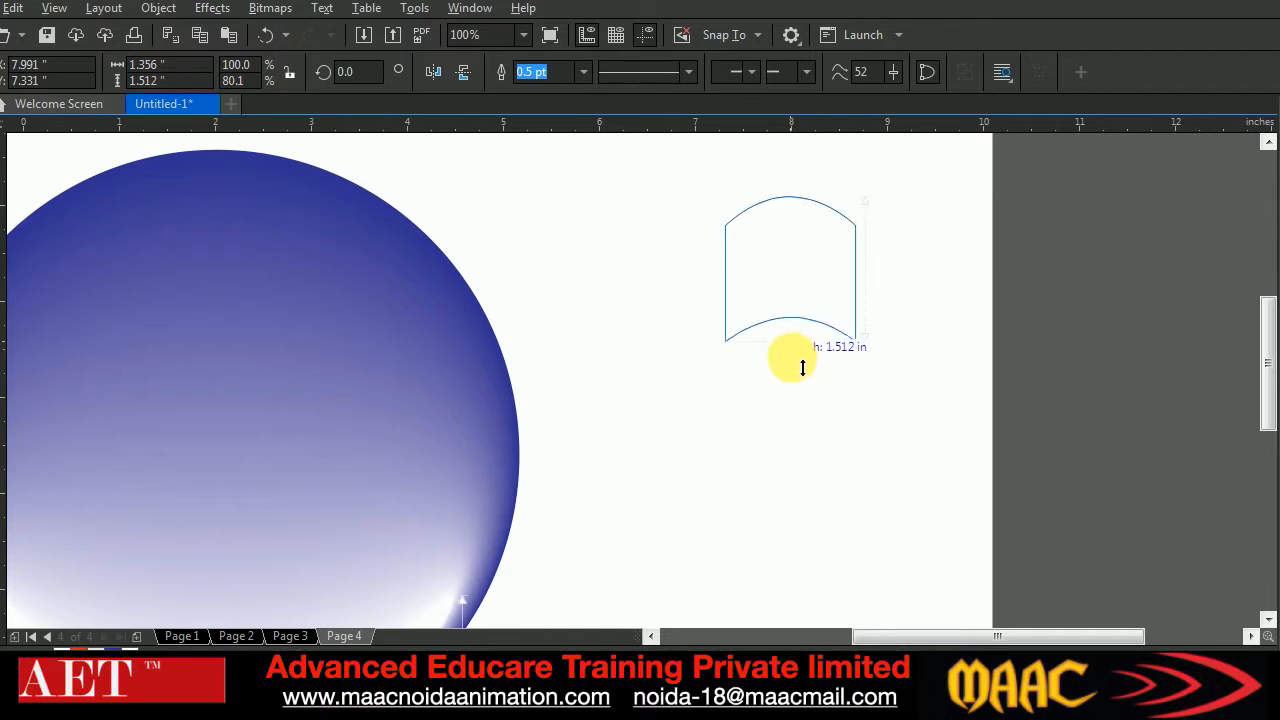
drag(806, 271, 795, 418)
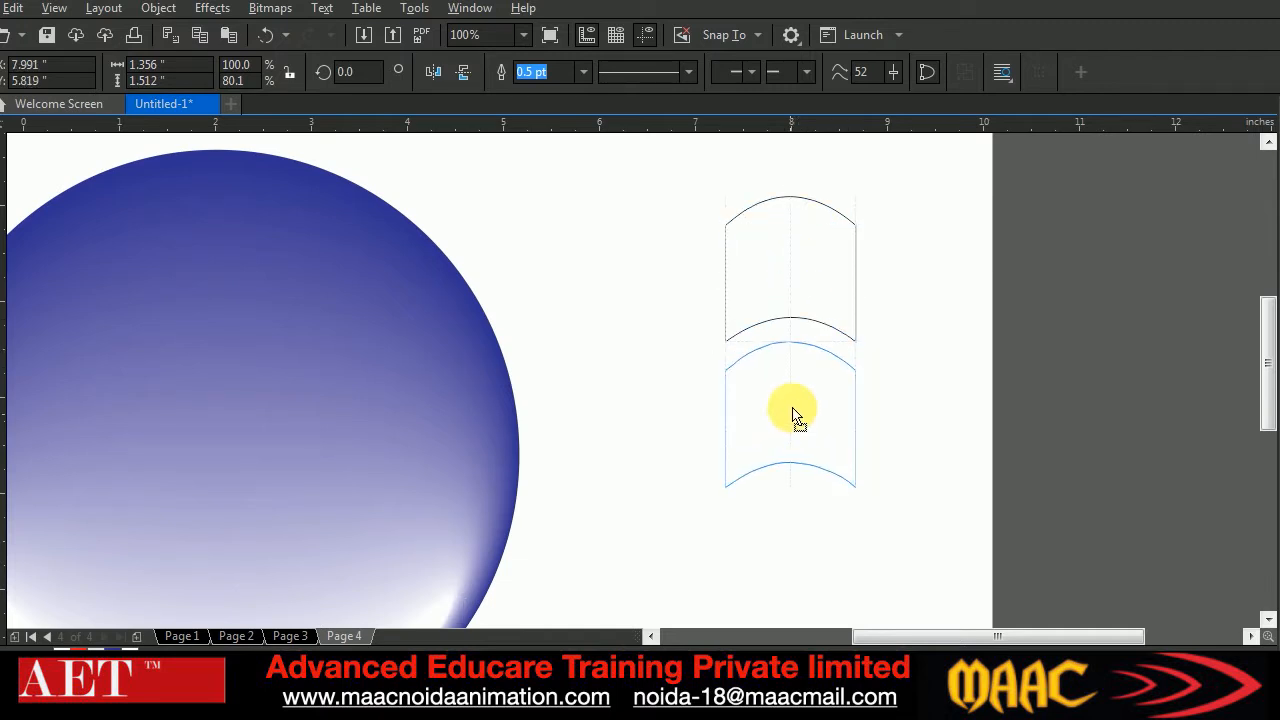
drag(794, 407, 800, 420)
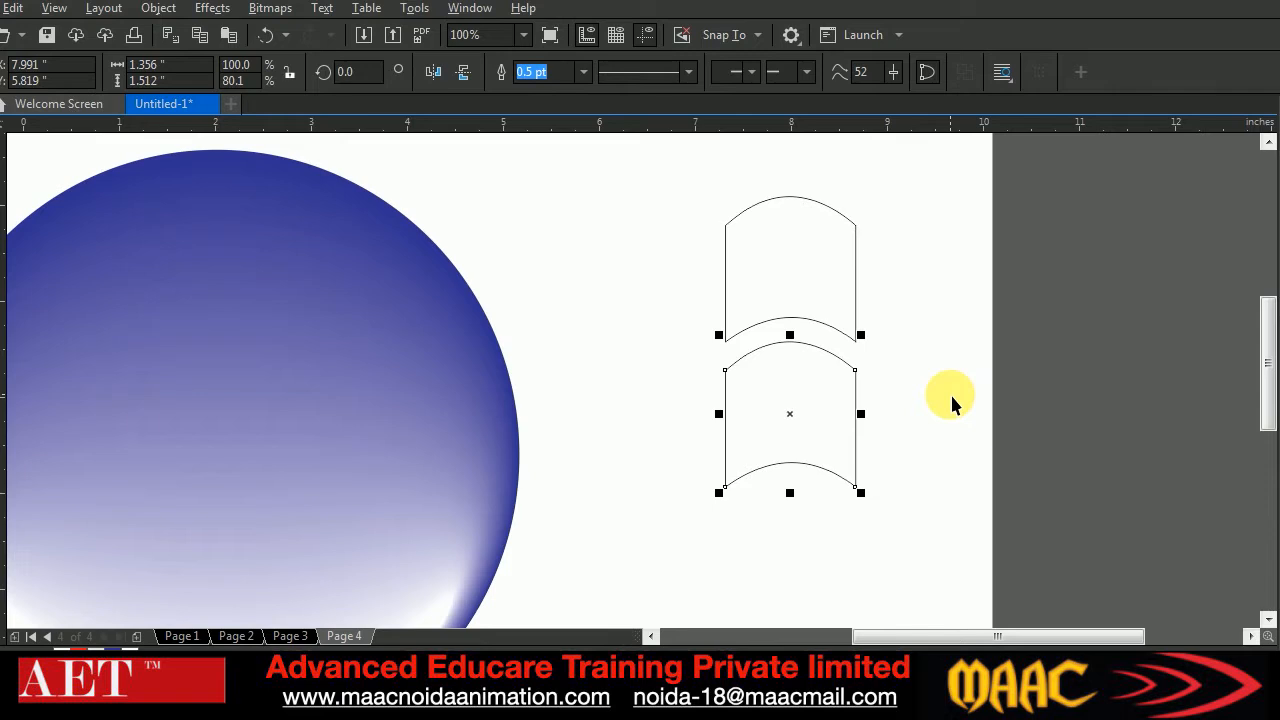
Duplicate both stacked arched shapes to the right, leaving a narrow gap between the two columns
click(697, 205)
drag(941, 520, 941, 520)
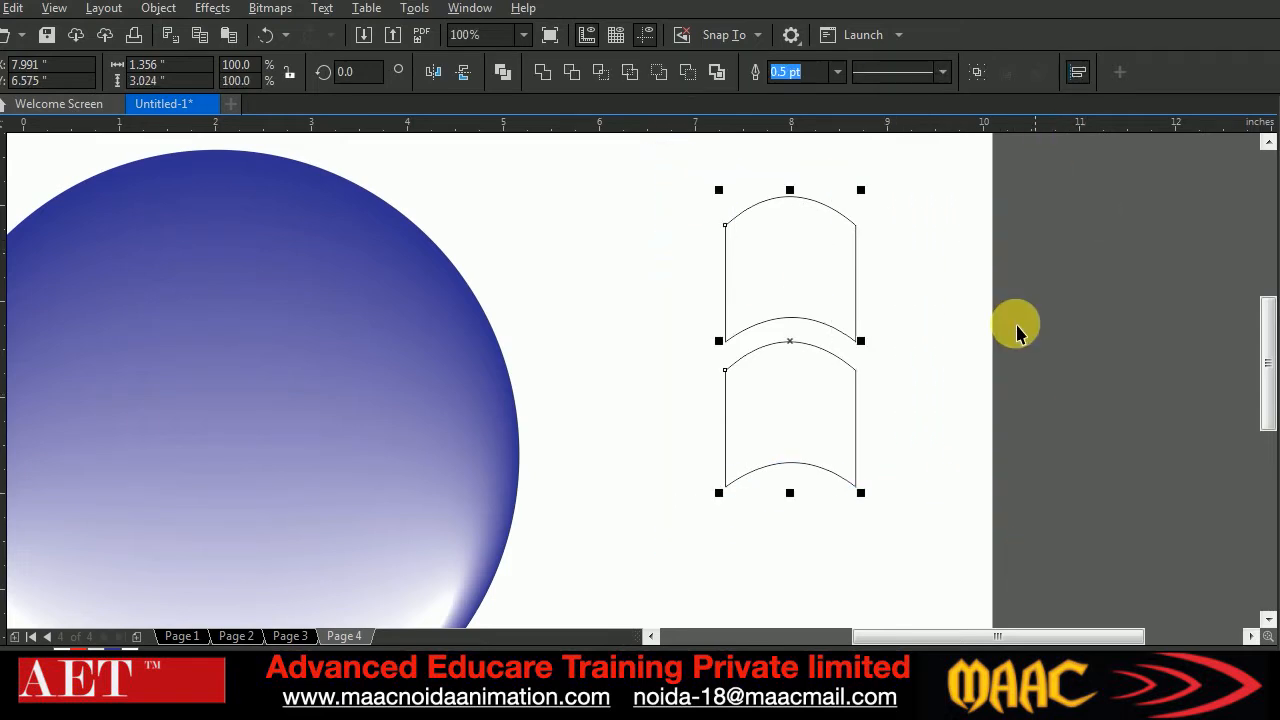
drag(802, 352, 943, 349)
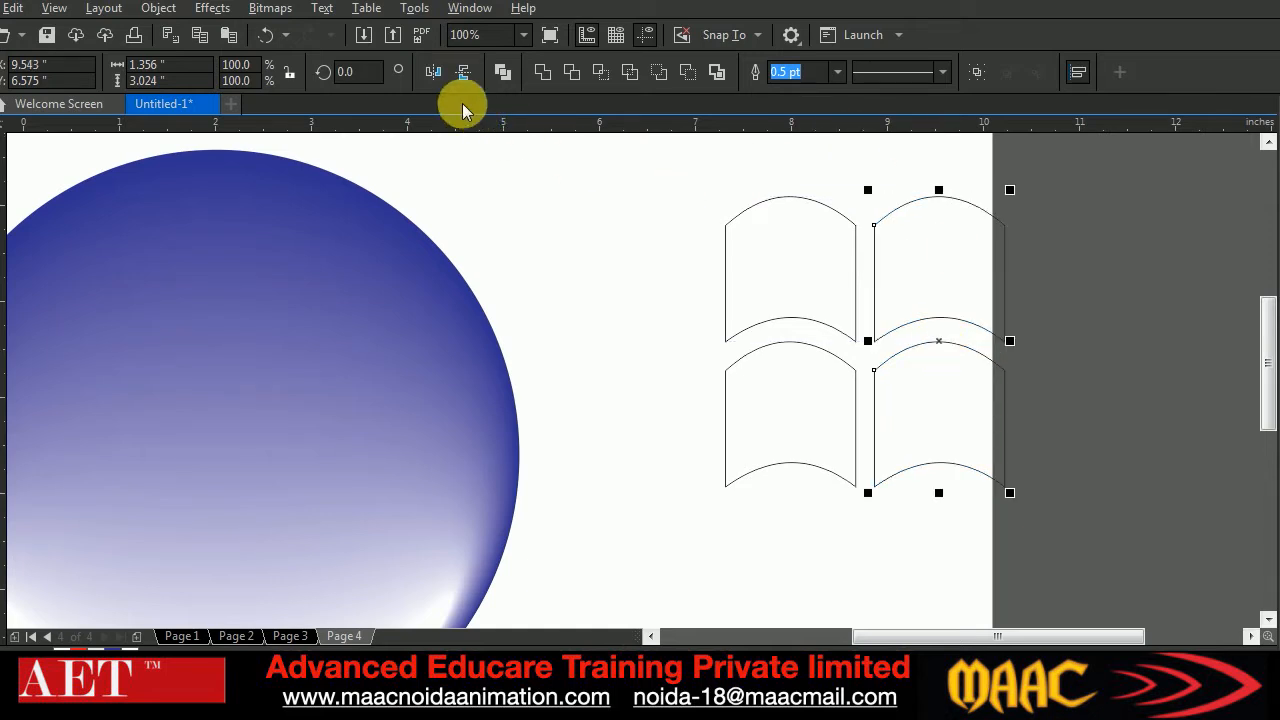
Mirror the duplicated right pair vertically and lower it to about Y 6.16 inches to form a waving window shape
click(463, 72)
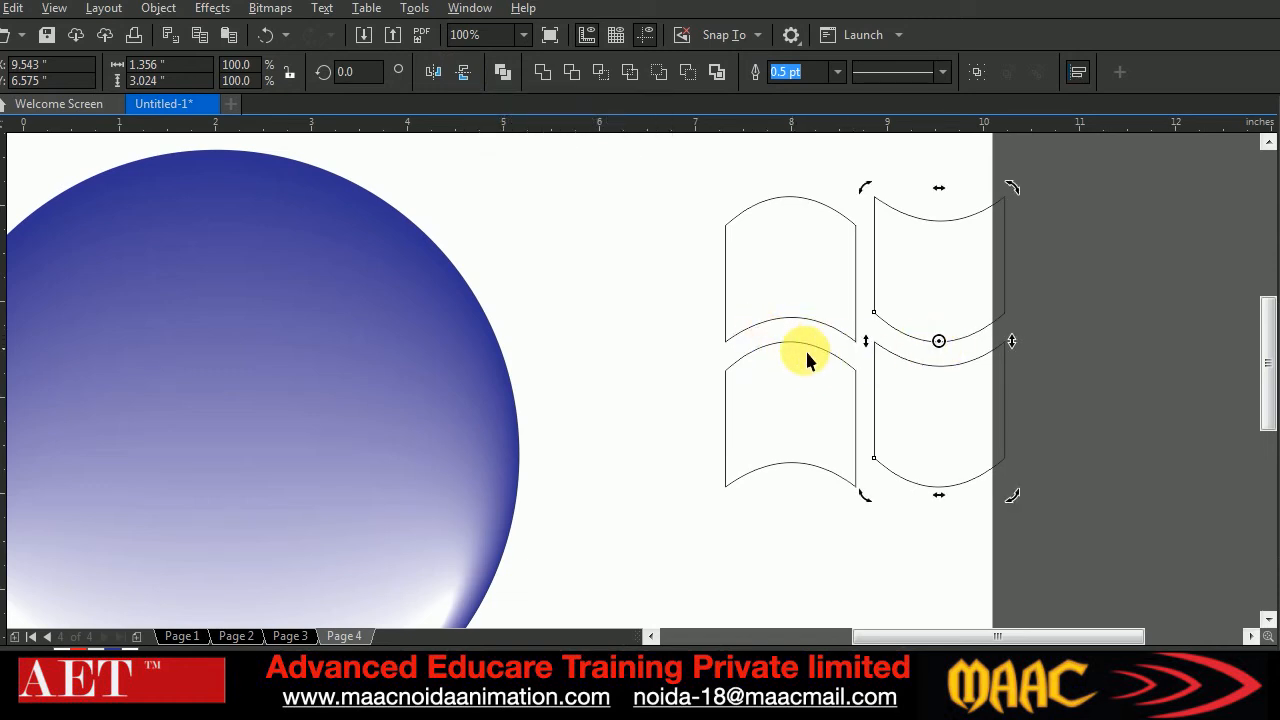
click(943, 335)
drag(944, 348, 935, 386)
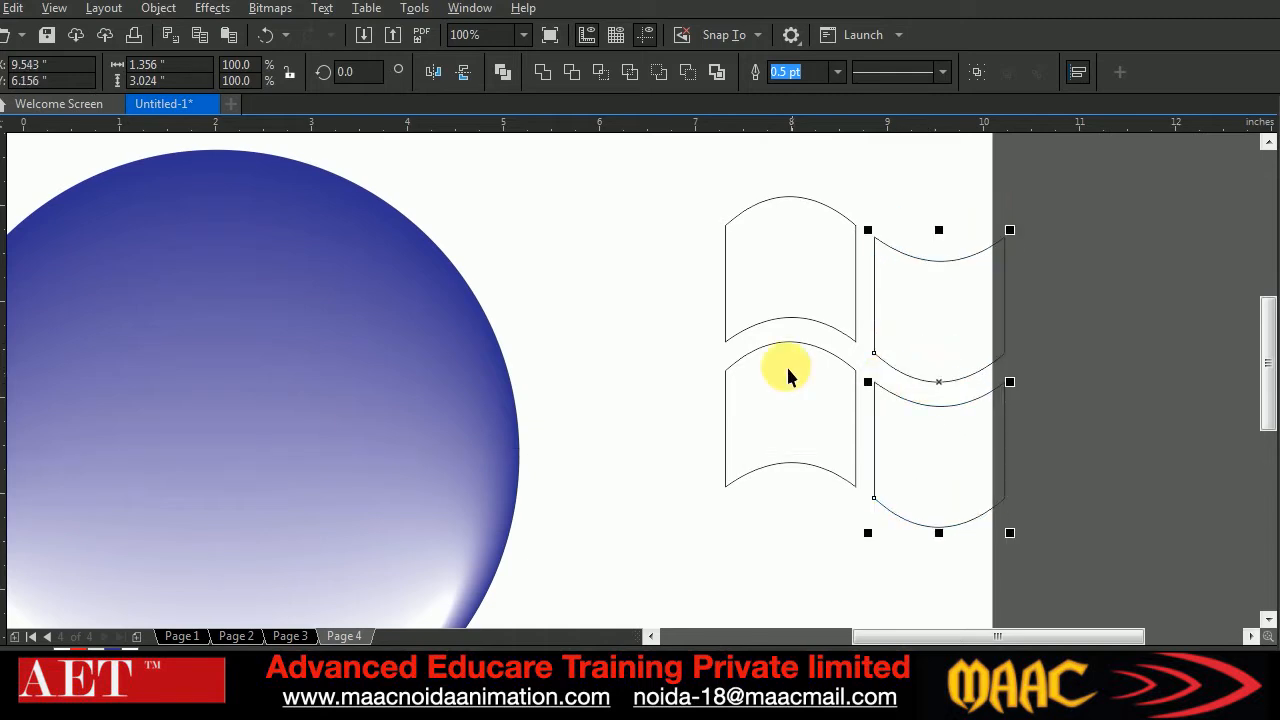
drag(682, 180, 1026, 564)
mouse_move(1012, 190)
mouse_down()
mouse_move(1029, 181)
mouse_move(1012, 190)
mouse_up()
click(672, 276)
click(775, 290)
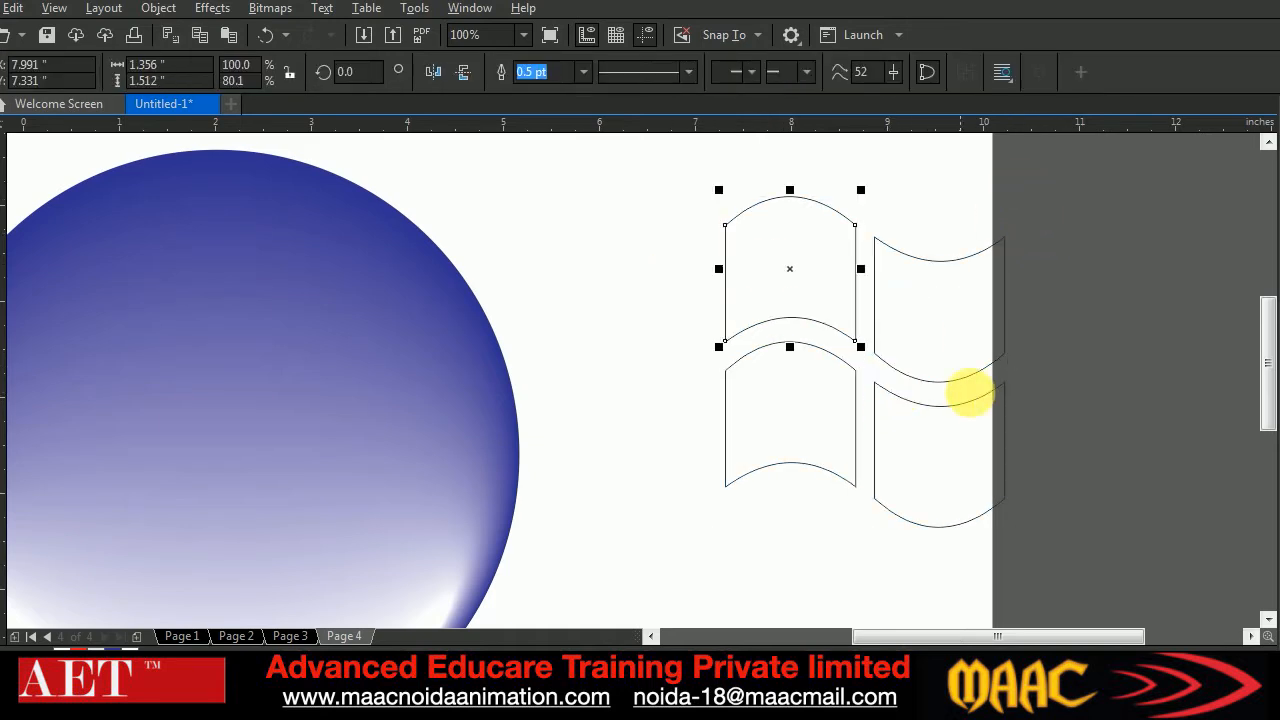
Move all four window panes left and slightly up so they lie fully on the page
scroll(797, 430, up, 1)
scroll(834, 371, down, 2)
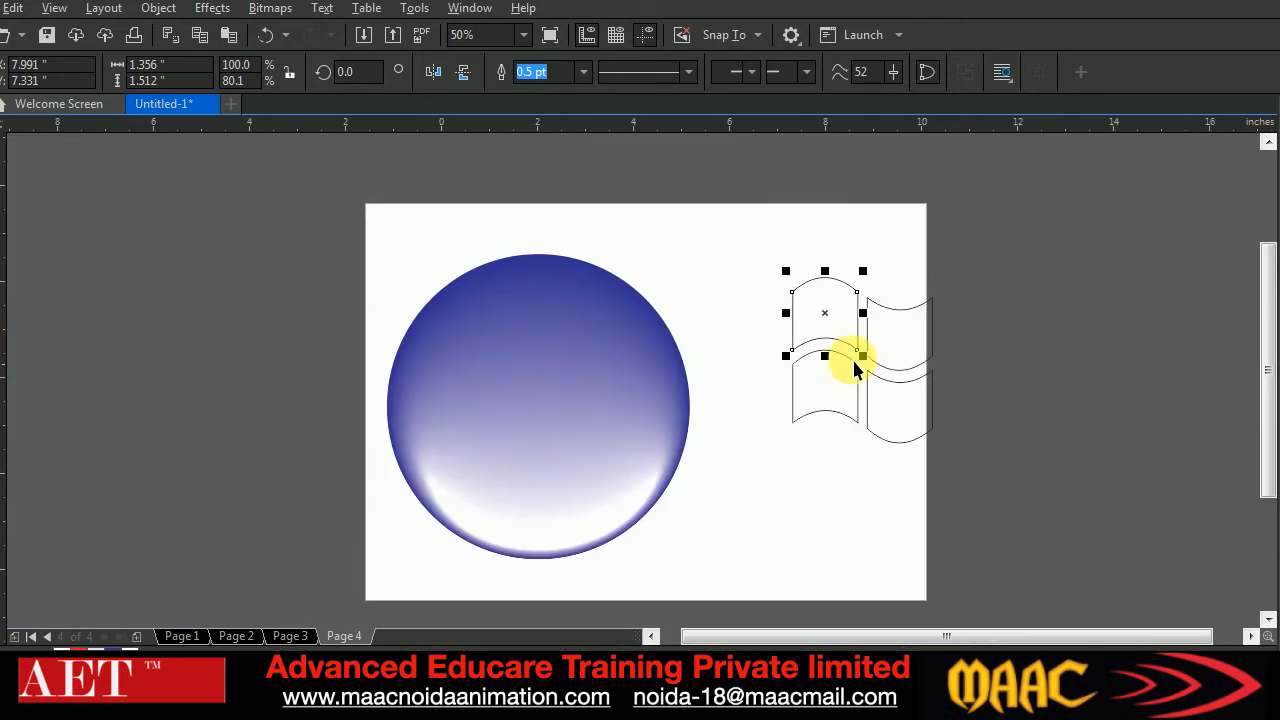
drag(777, 263, 975, 468)
drag(880, 366, 838, 360)
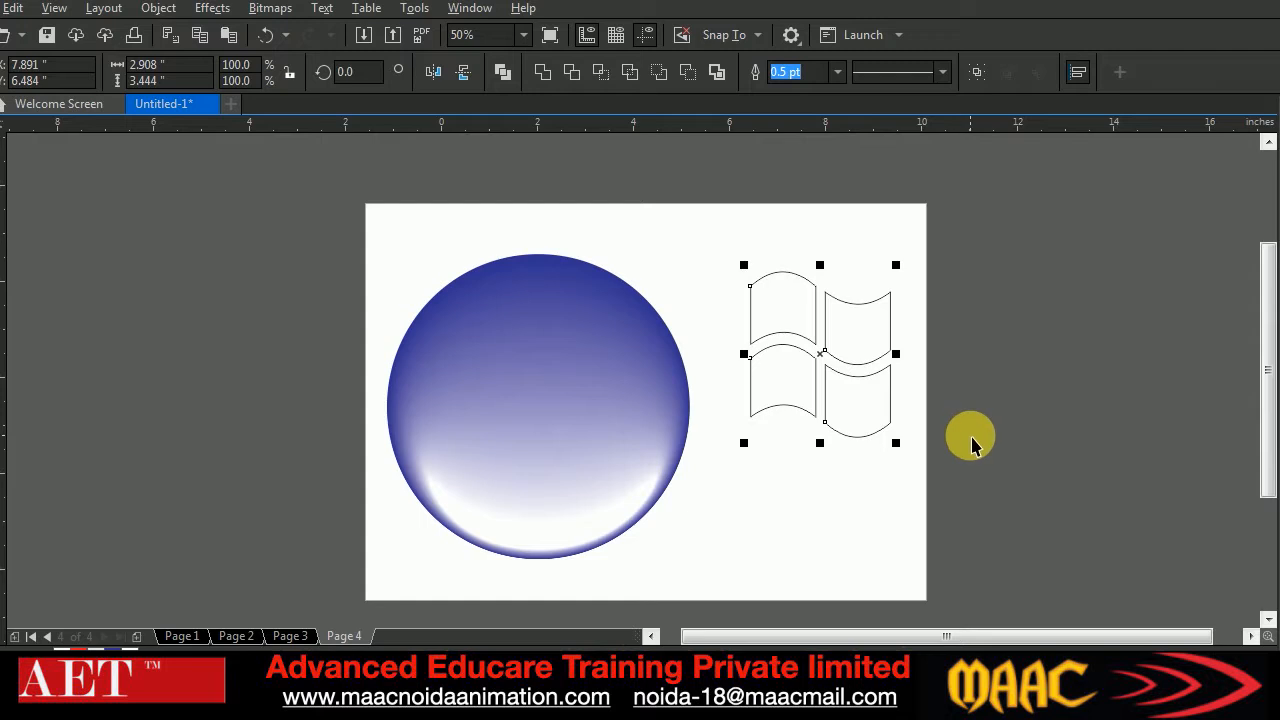
Add a fifth page and draw a rectangle about 7.65 by 4.44 inches on it
click(138, 636)
key(F6)
mouse_move(461, 266)
mouse_down()
mouse_move(737, 470)
mouse_move(829, 480)
mouse_up()
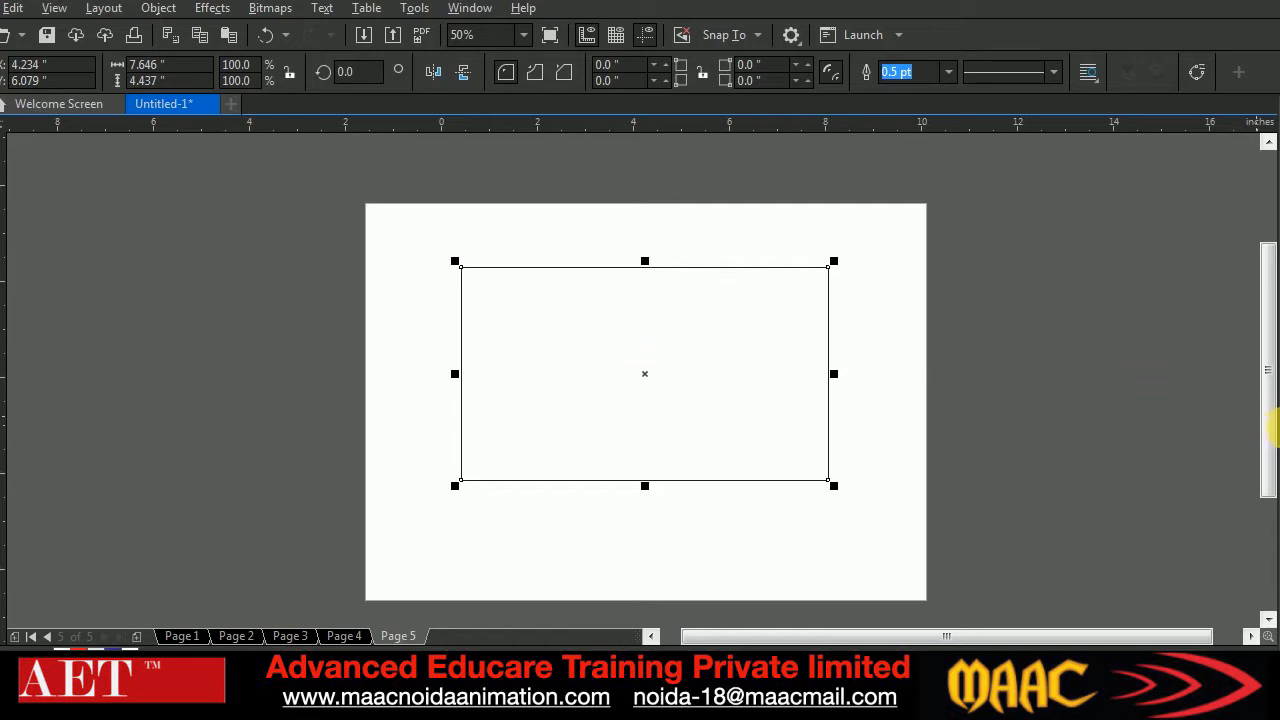
Fill the large rectangle on the new page with red
click(1279, 456)
click(1279, 472)
click(1279, 440)
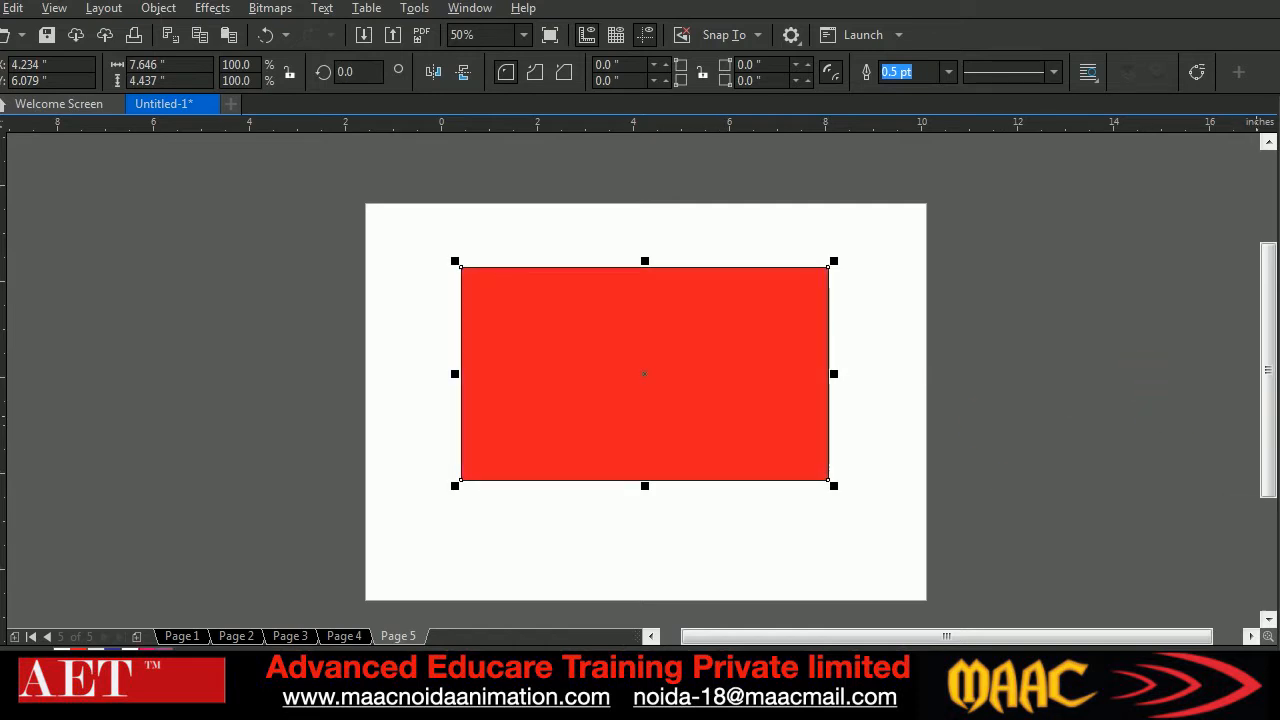
Apply a linear red-to-white fountain fill diagonally from the rectangle's upper-left to its lower-right corner with the Interactive Fill tool
key(F11)
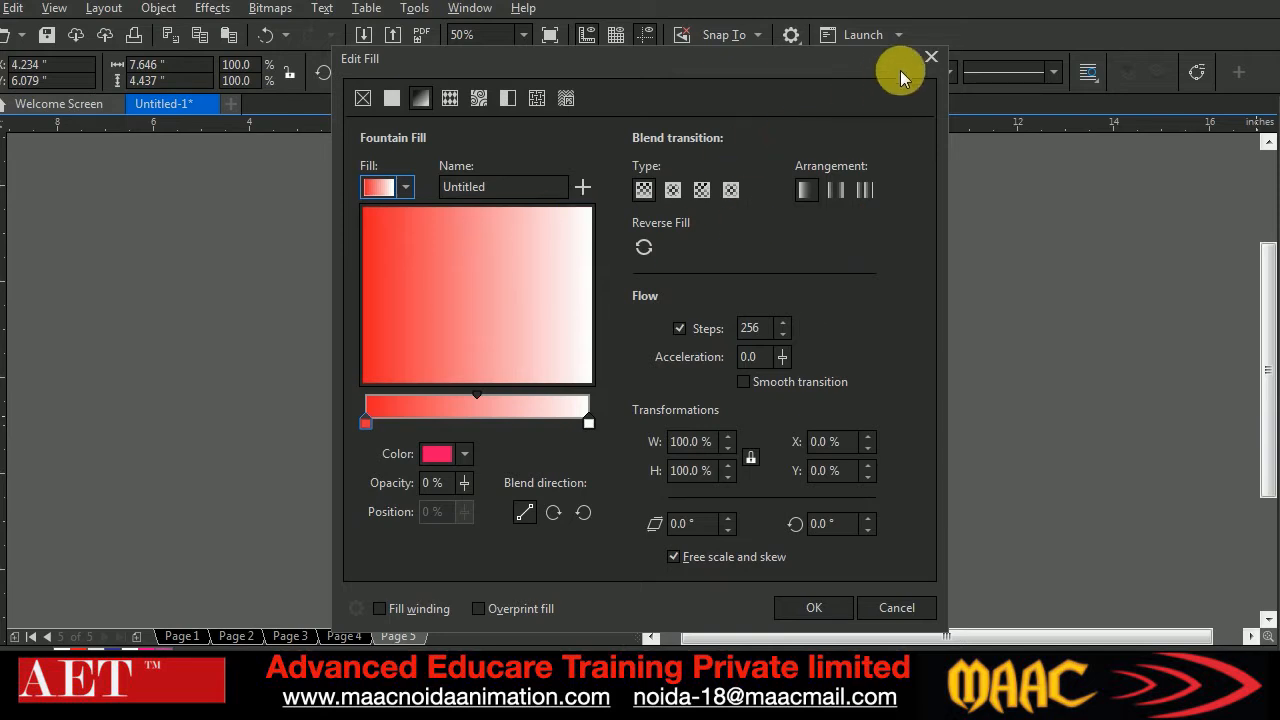
click(927, 60)
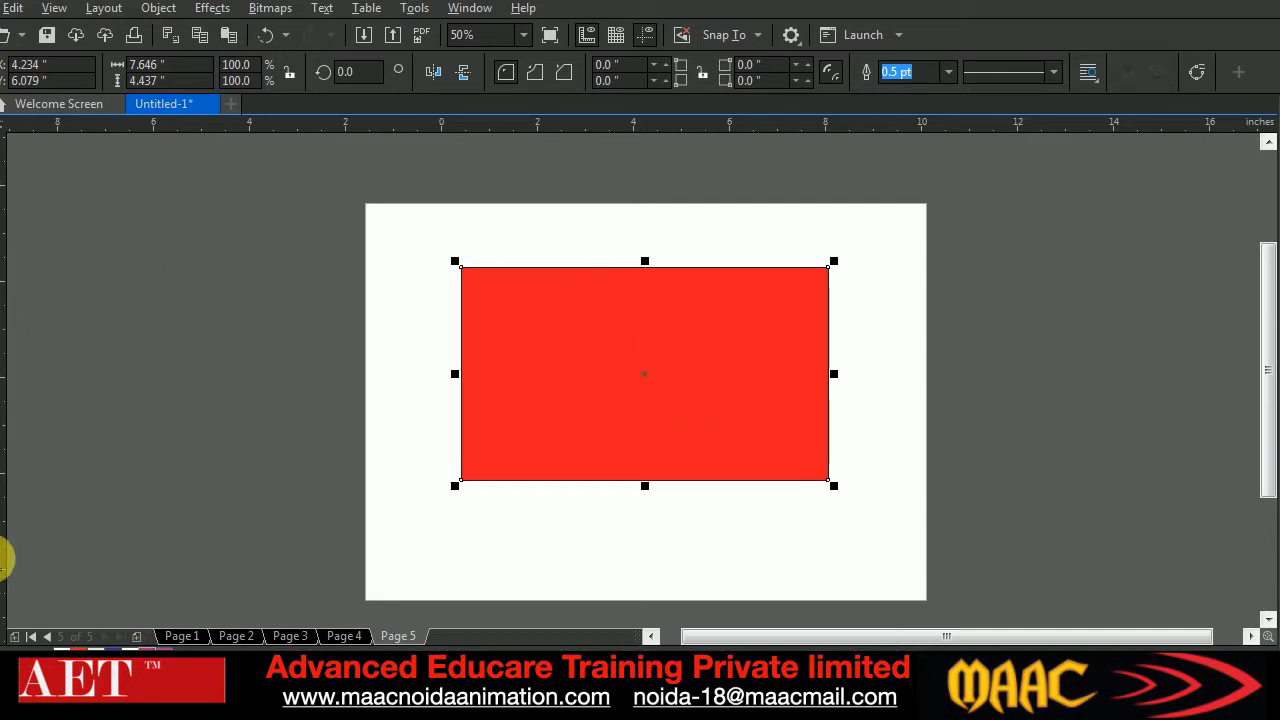
click(3, 598)
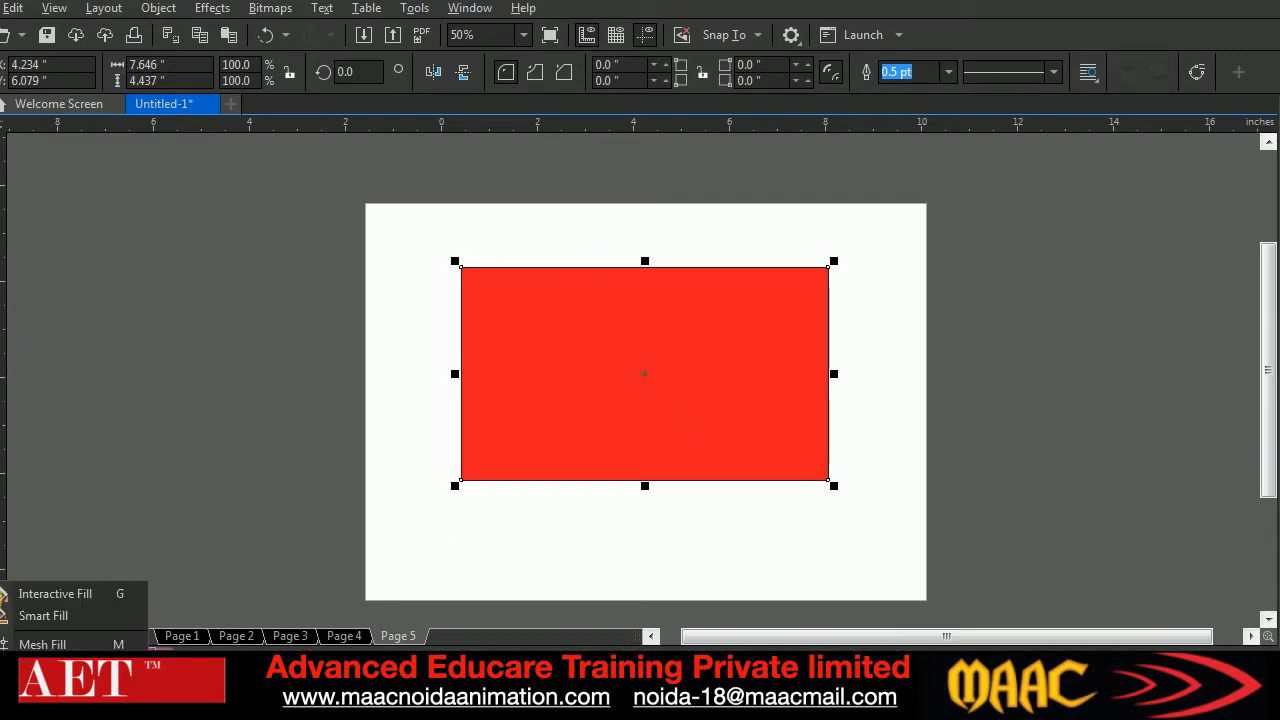
click(47, 595)
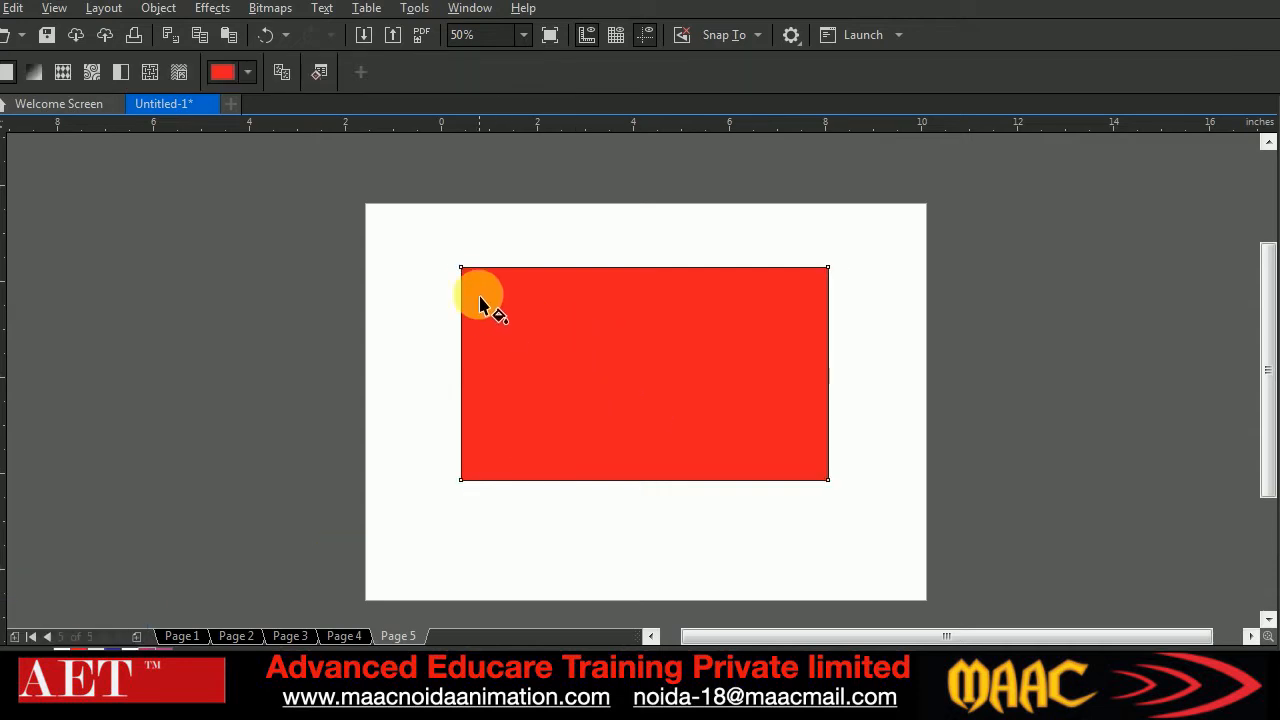
drag(470, 268, 805, 458)
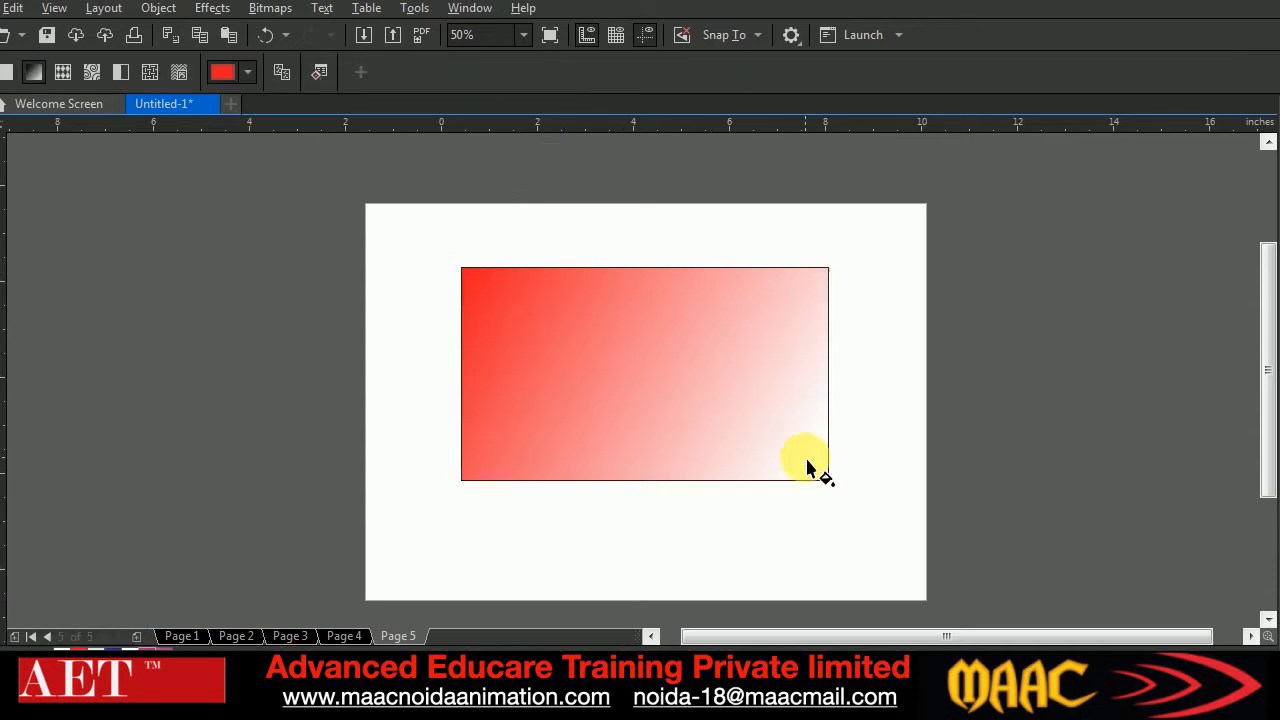
scroll(762, 422, up, 2)
scroll(762, 422, down, 2)
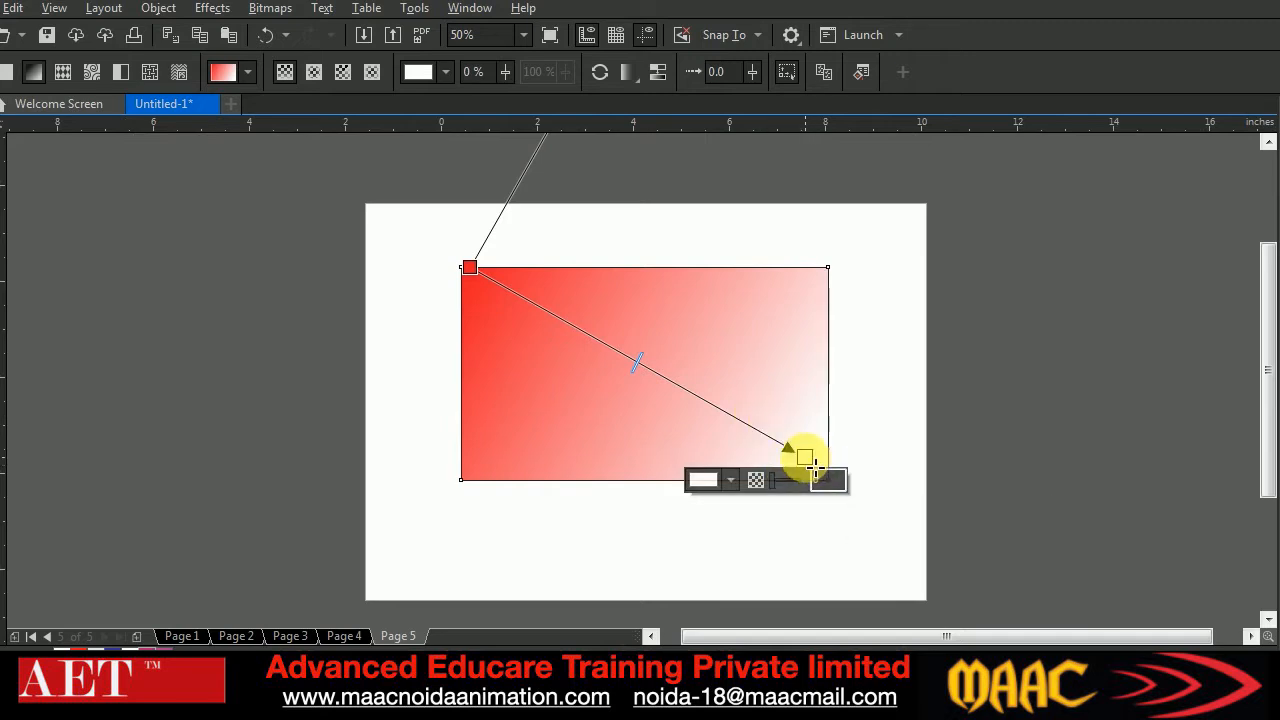
Set the gradient's end node to yellow (C 9, M 0, Y 100, K 0) with 10% transparency
click(731, 480)
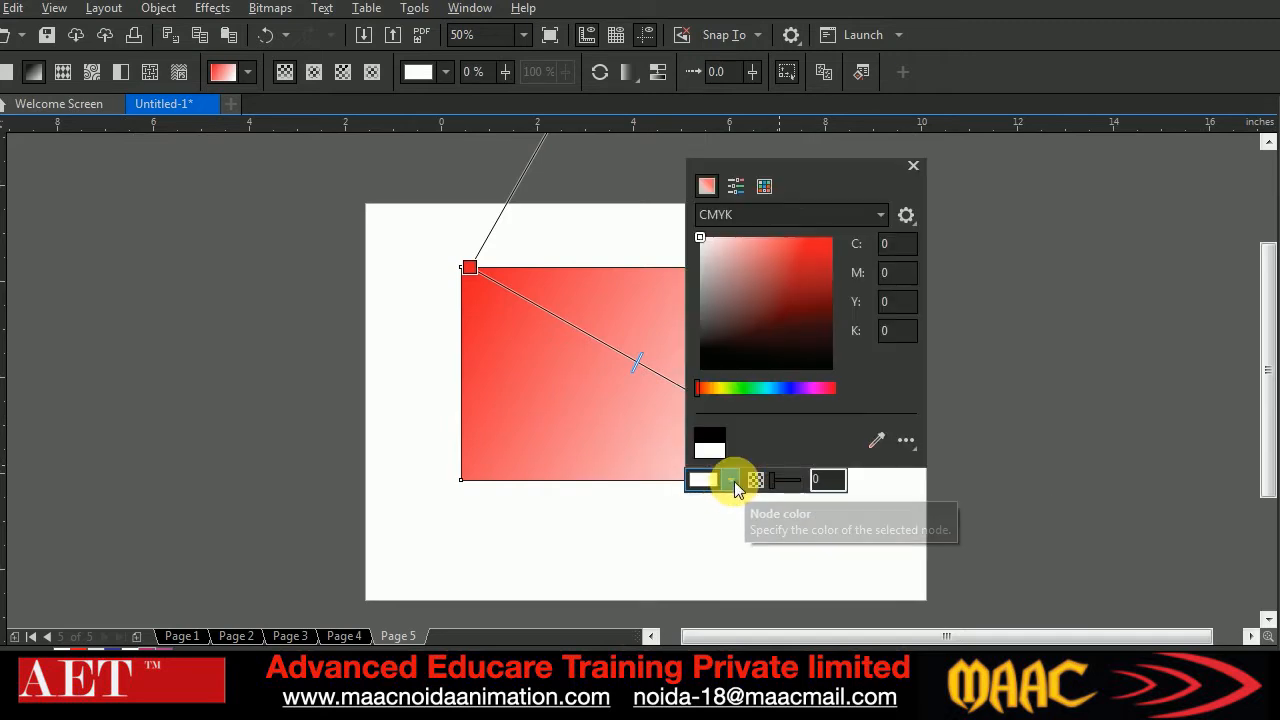
click(721, 389)
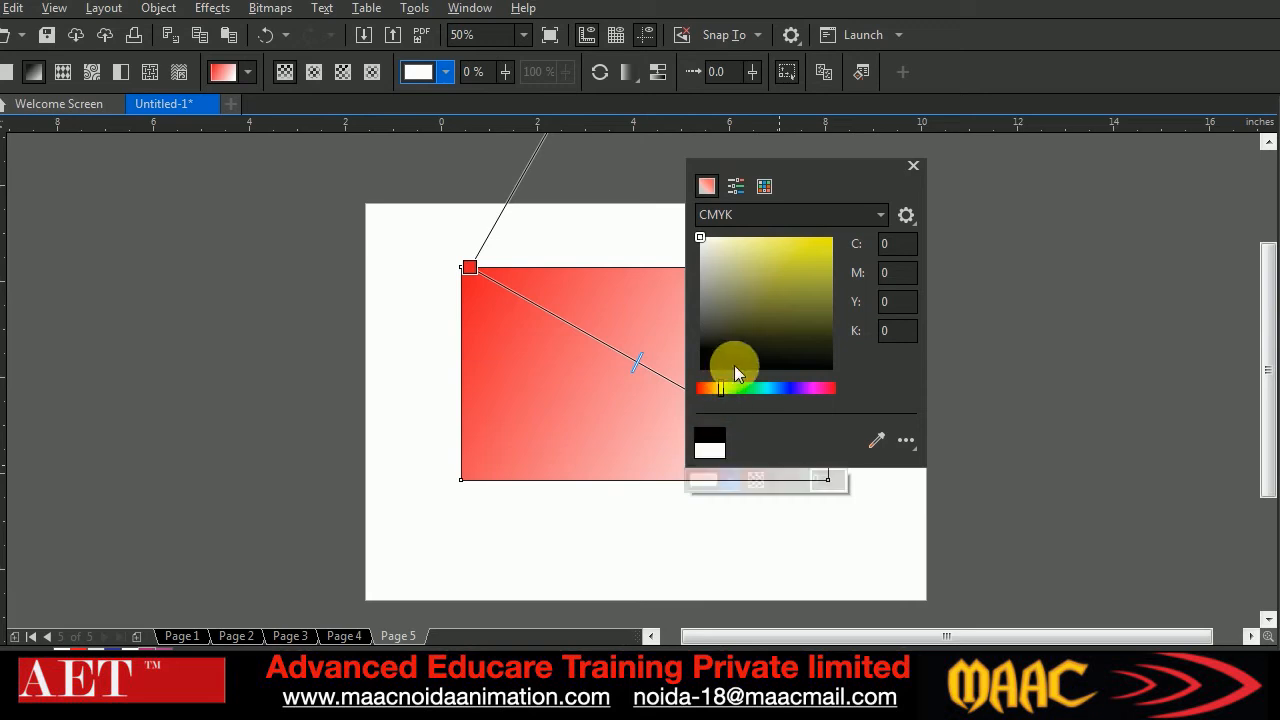
drag(802, 265, 844, 231)
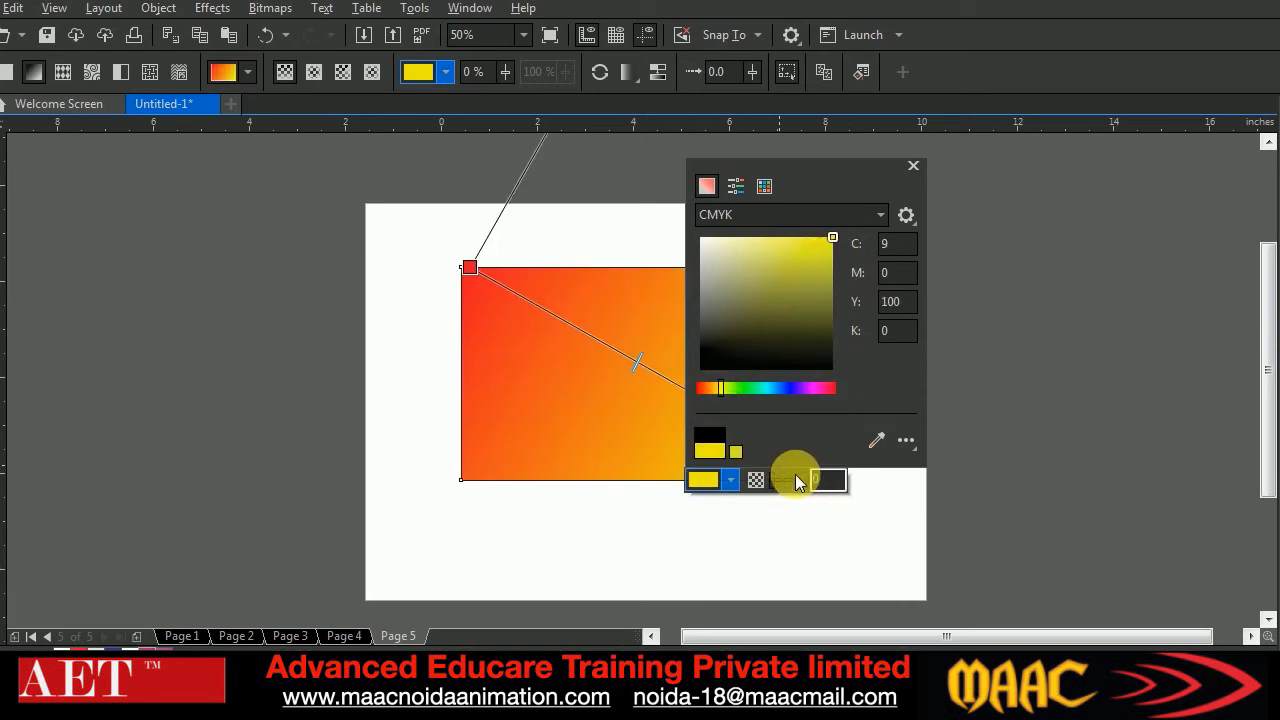
click(771, 483)
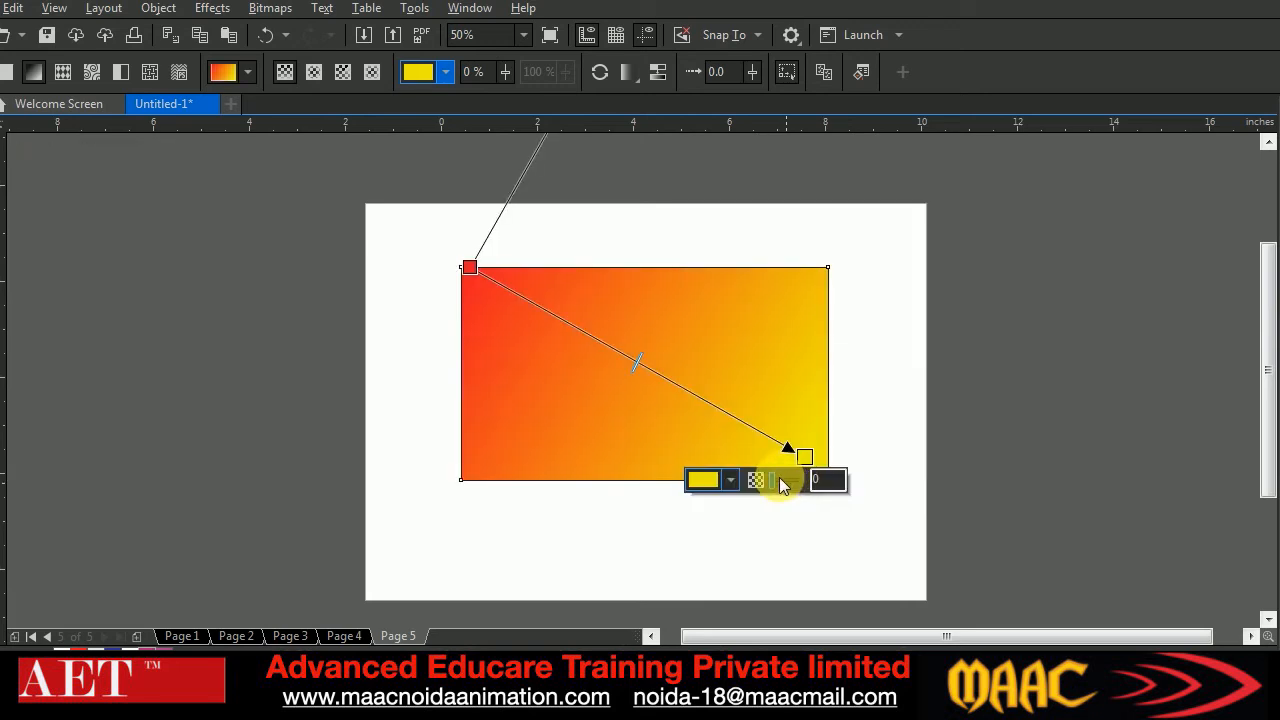
click(779, 484)
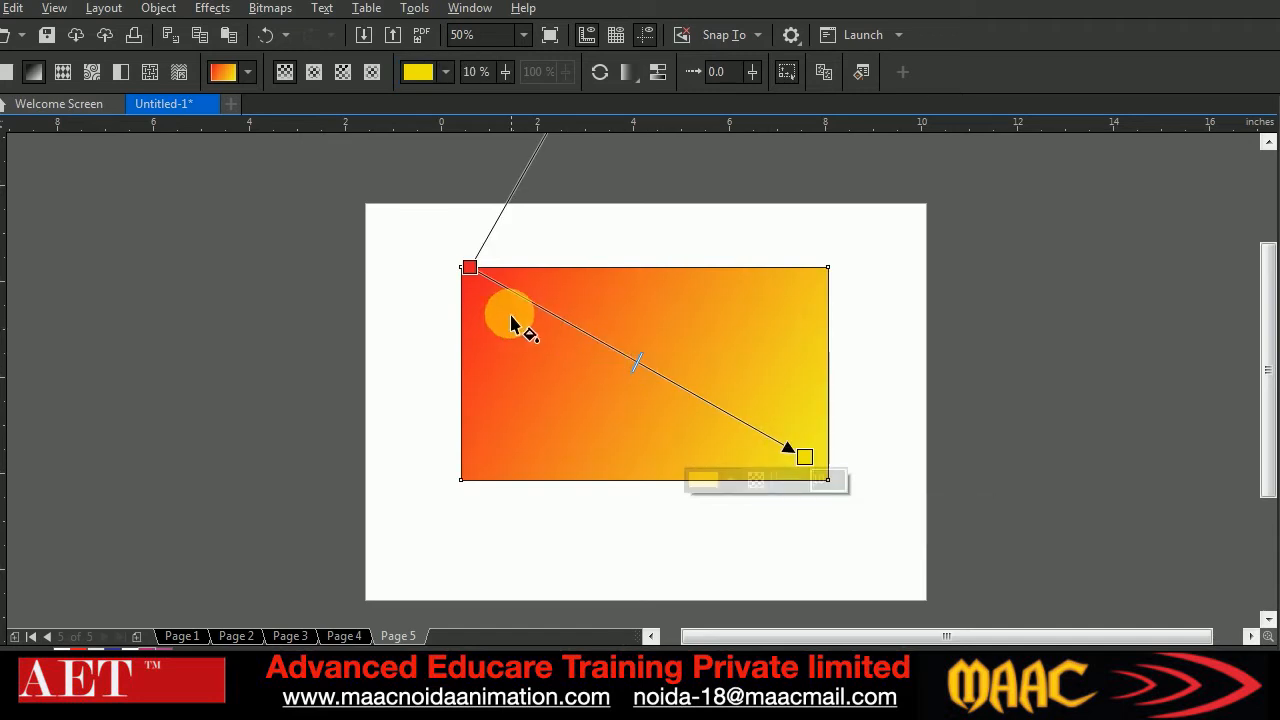
Set the gradient's start node to Chartreuse (C 40, M 0, Y 100, K 0) from the CMYK palette
click(469, 267)
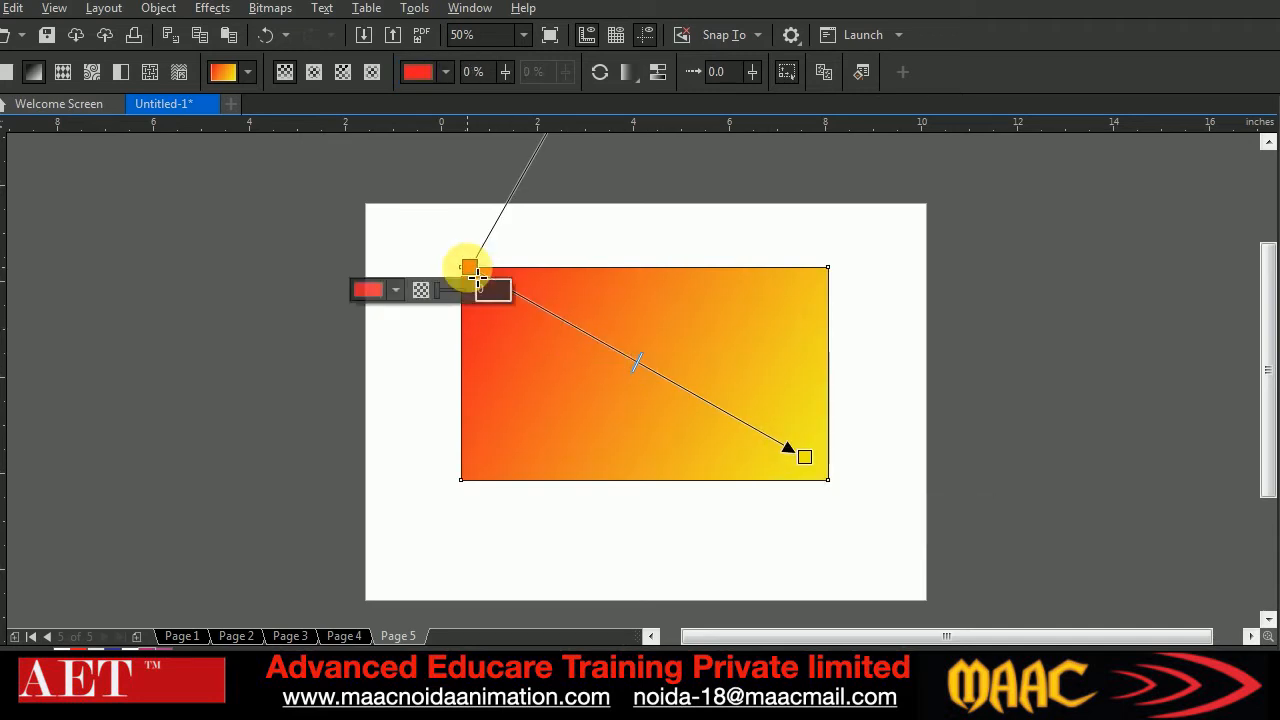
click(391, 293)
click(428, 414)
click(447, 415)
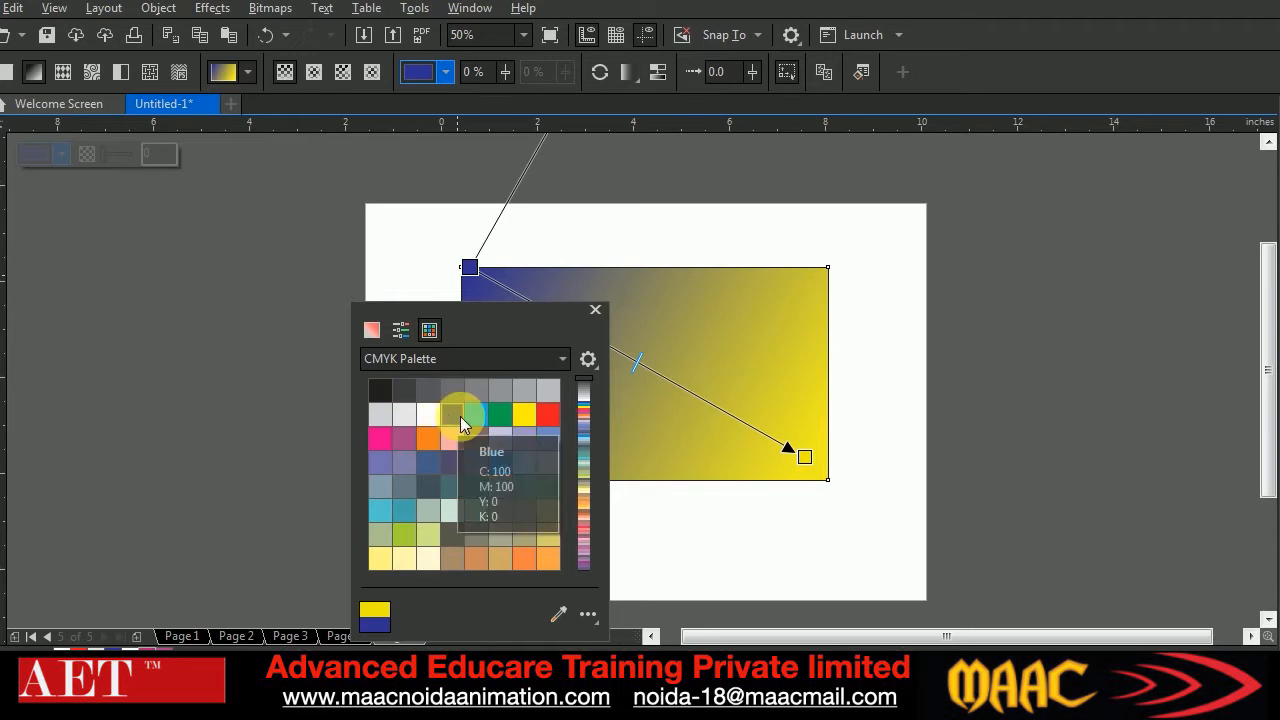
click(525, 417)
click(409, 534)
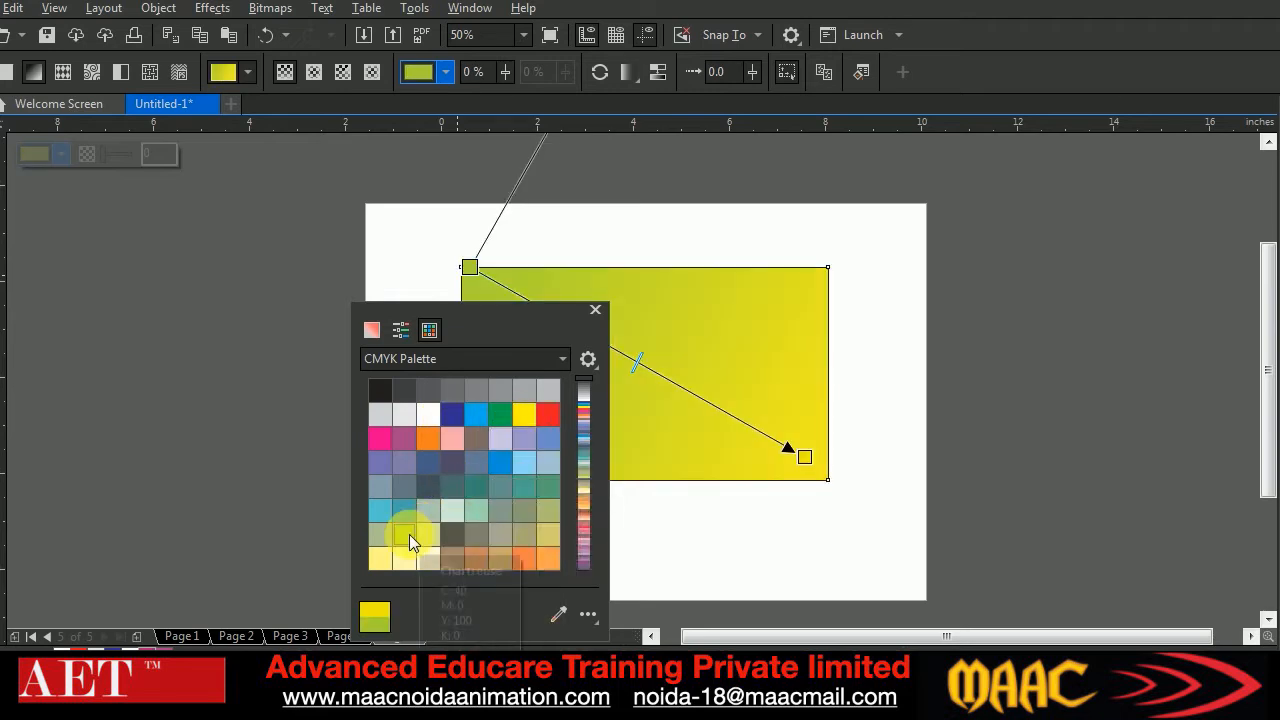
click(518, 276)
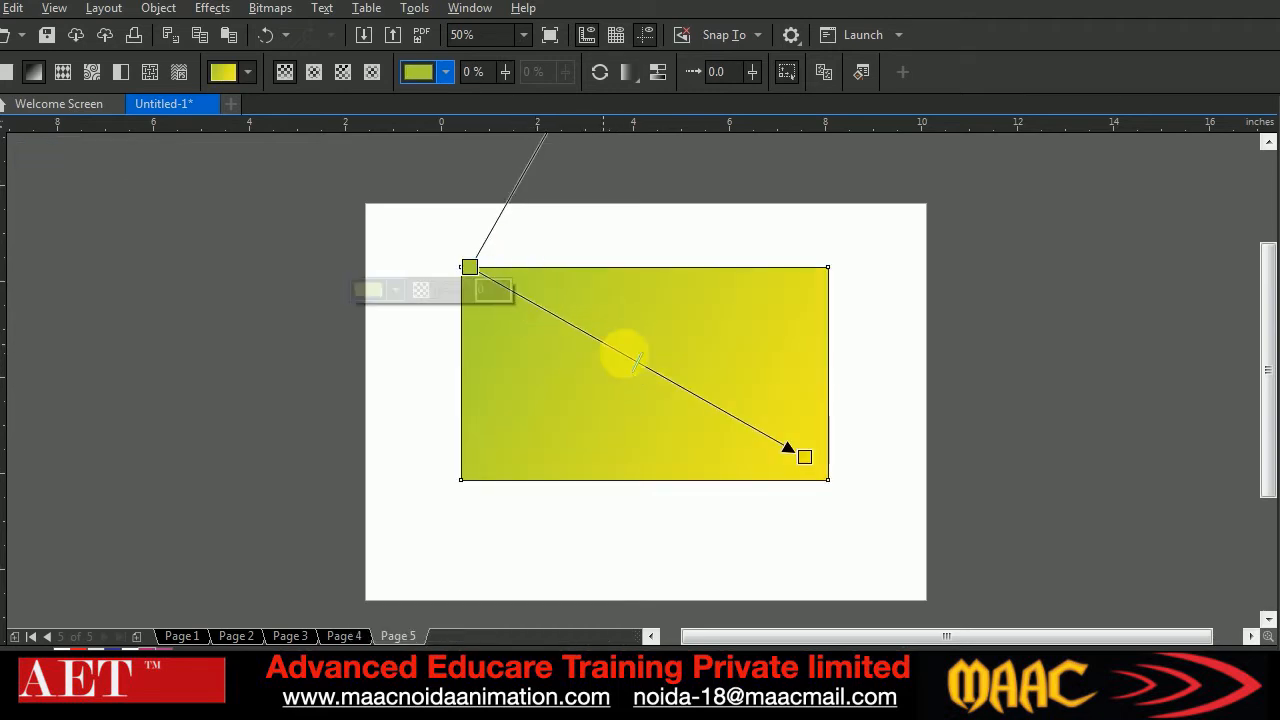
Nudge the gradient's midpoint toward the end node, and try a blue color node just past the middle of the gradient line before removing it
mouse_move(636, 362)
mouse_down()
mouse_move(737, 425)
mouse_move(566, 331)
mouse_move(648, 366)
mouse_up()
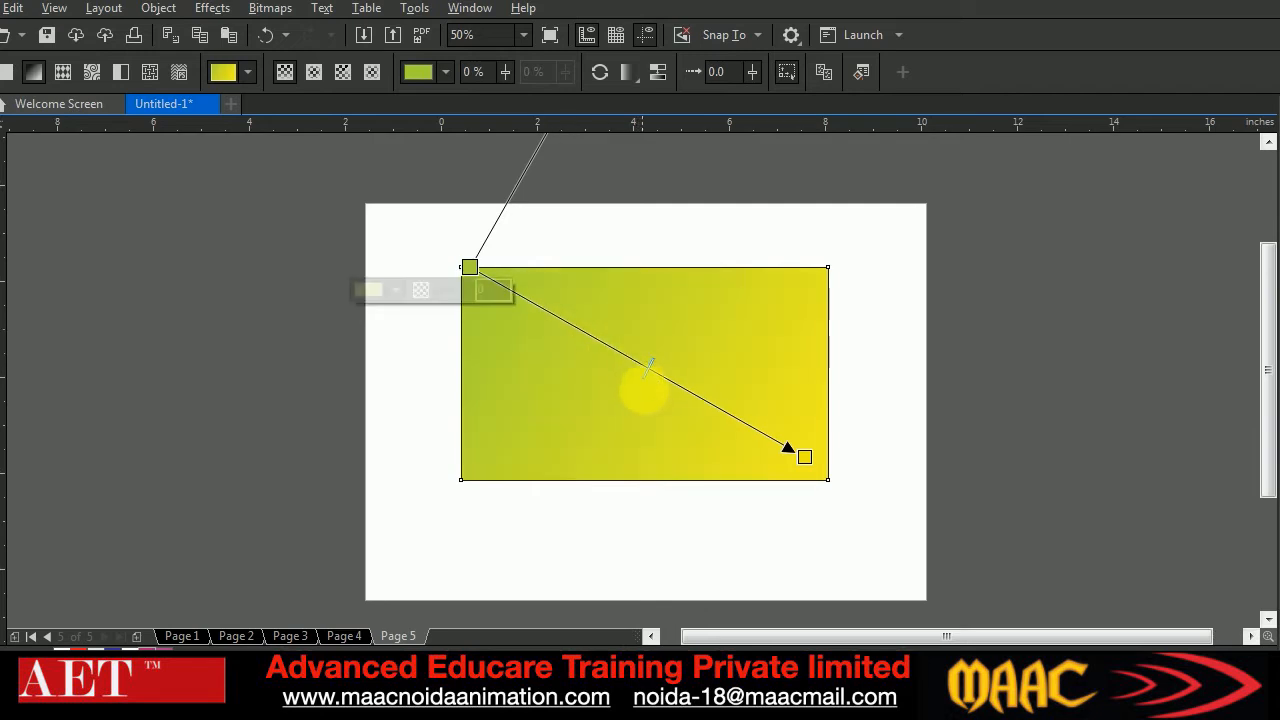
drag(1266, 385, 668, 382)
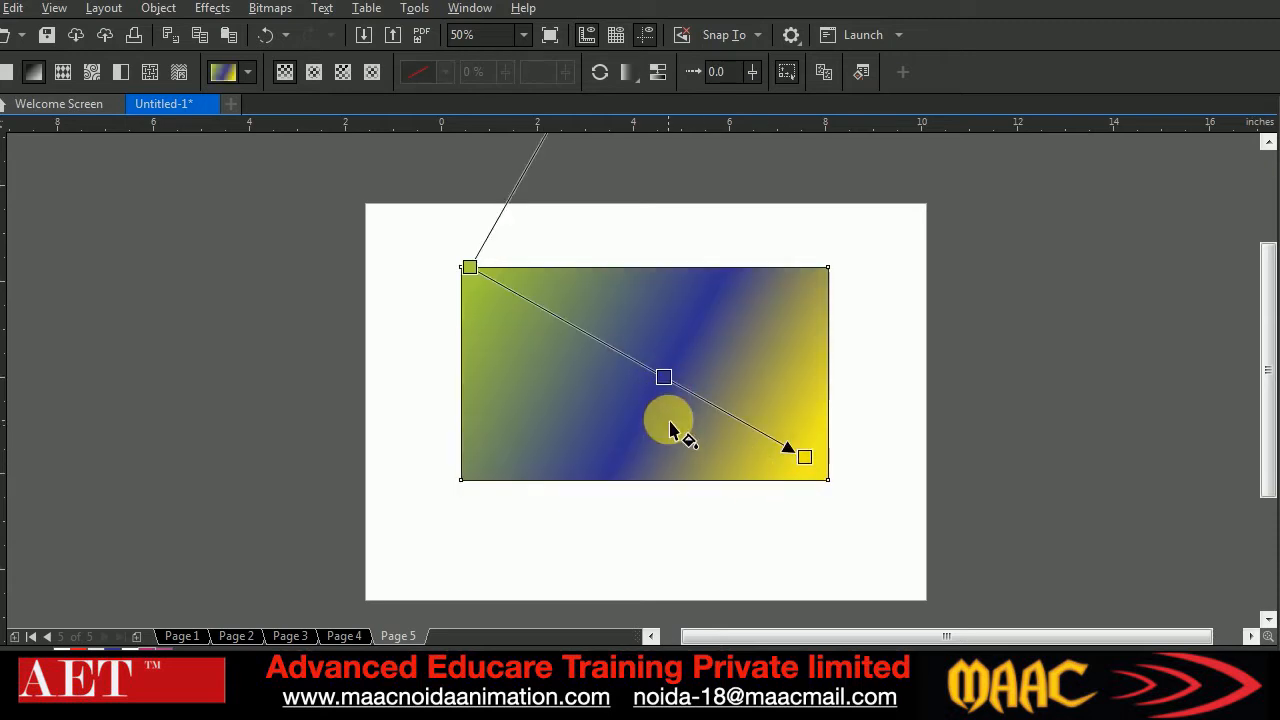
click(669, 381)
double_click(673, 383)
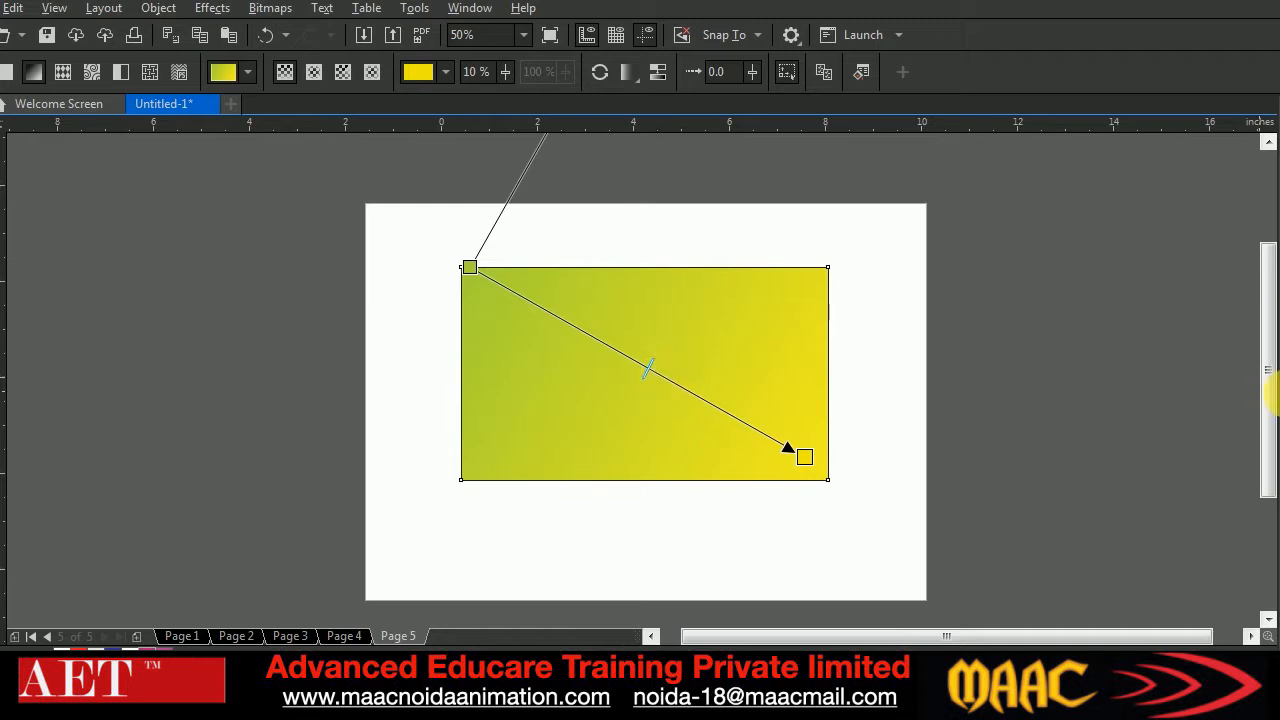
Add blue, yellow and green color nodes in that order along the gradient line between its start and end nodes
drag(1279, 382, 575, 335)
drag(1278, 450, 659, 382)
drag(1276, 470, 737, 423)
Try skewing the gradient stripes by swinging the round angle handle to the far side of the start node, then swing it back
drag(1270, 375, 1265, 318)
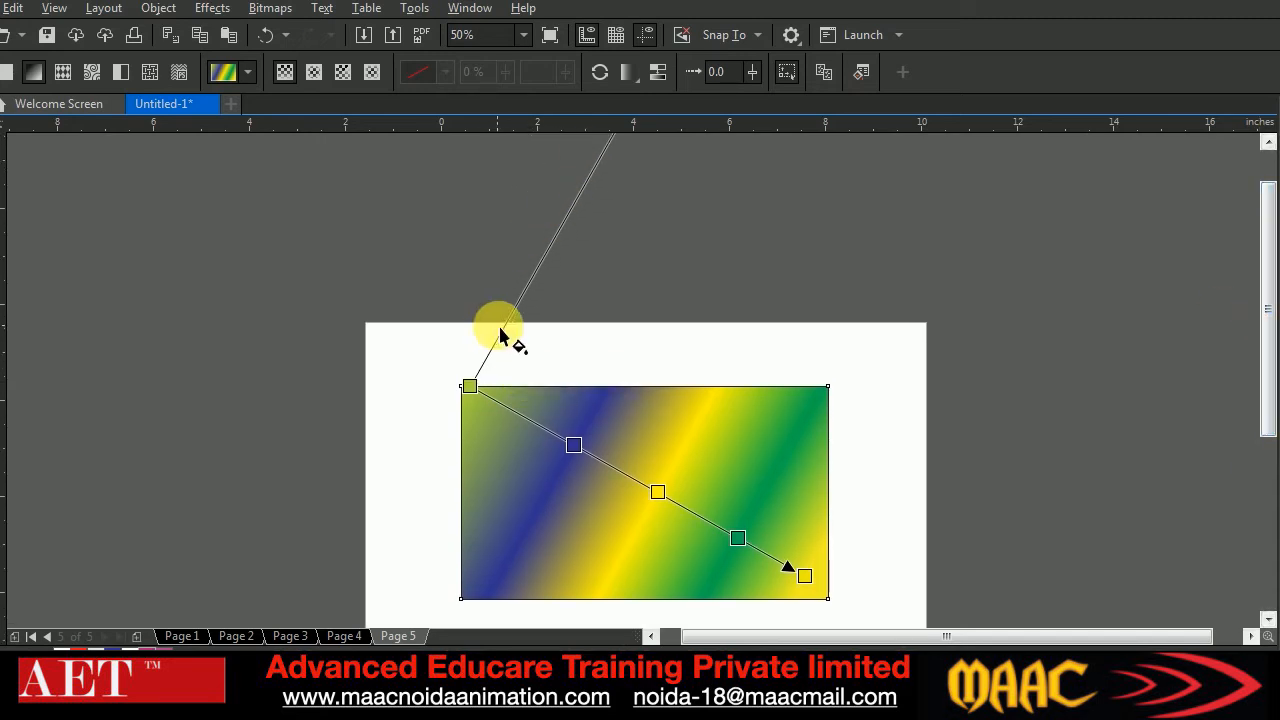
scroll(678, 408, up, 2)
scroll(677, 408, down, 4)
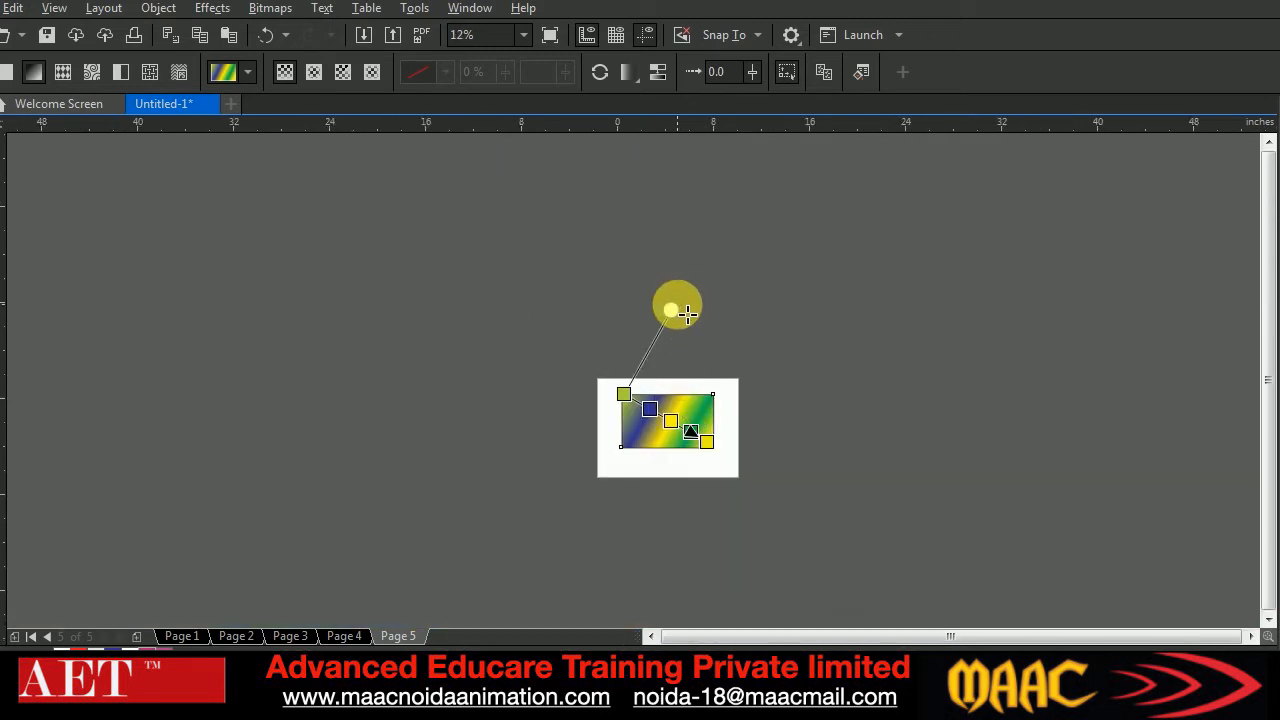
drag(688, 315, 590, 344)
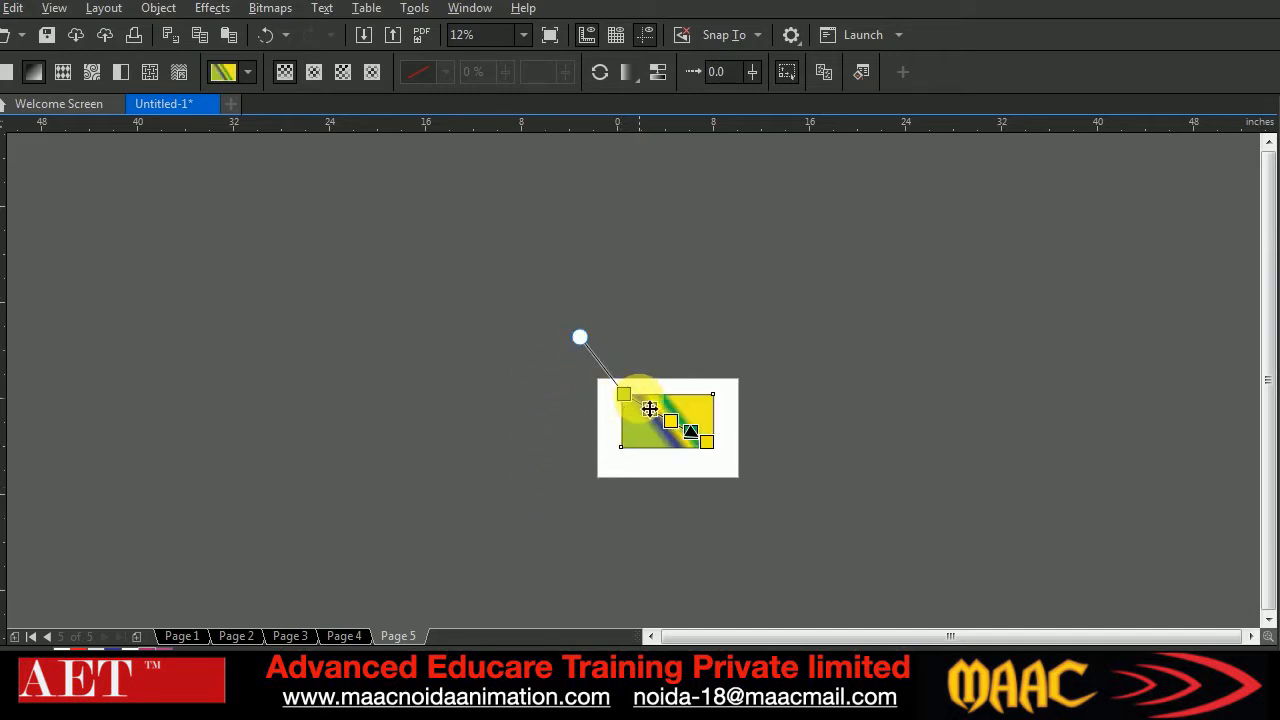
click(707, 441)
click(624, 394)
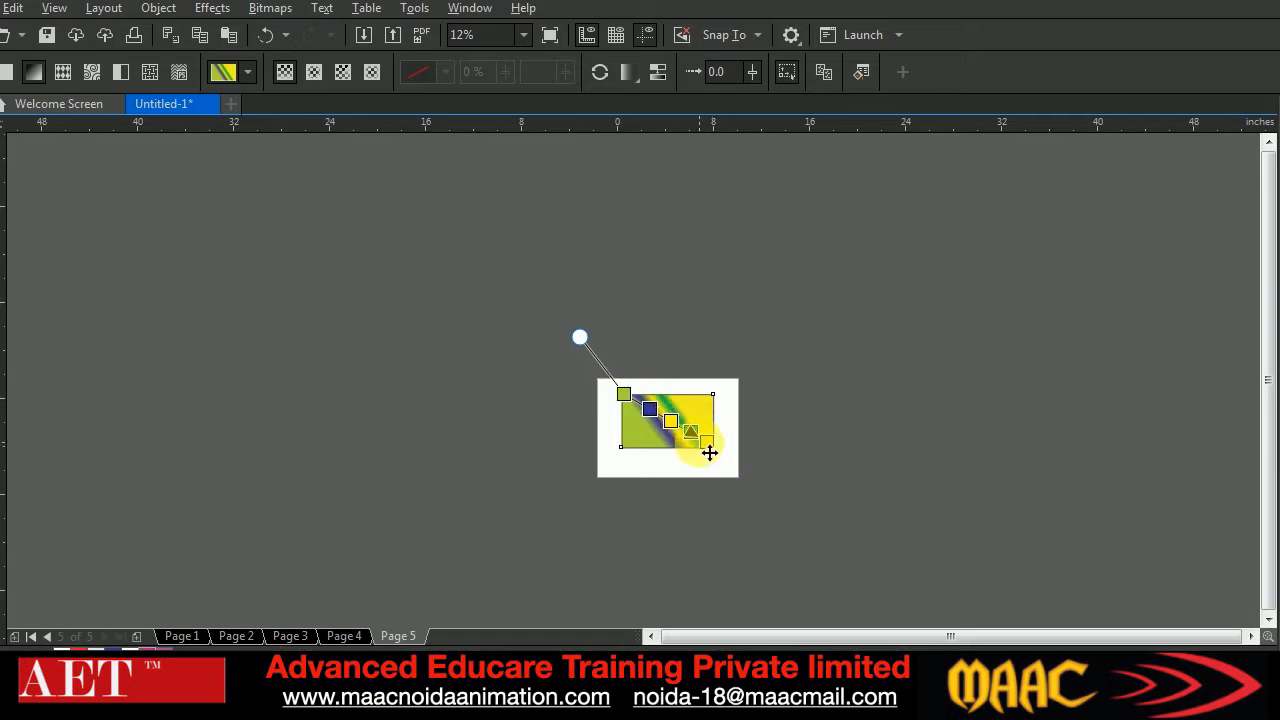
drag(580, 337, 657, 362)
scroll(677, 406, up, 1)
scroll(677, 429, up, 1)
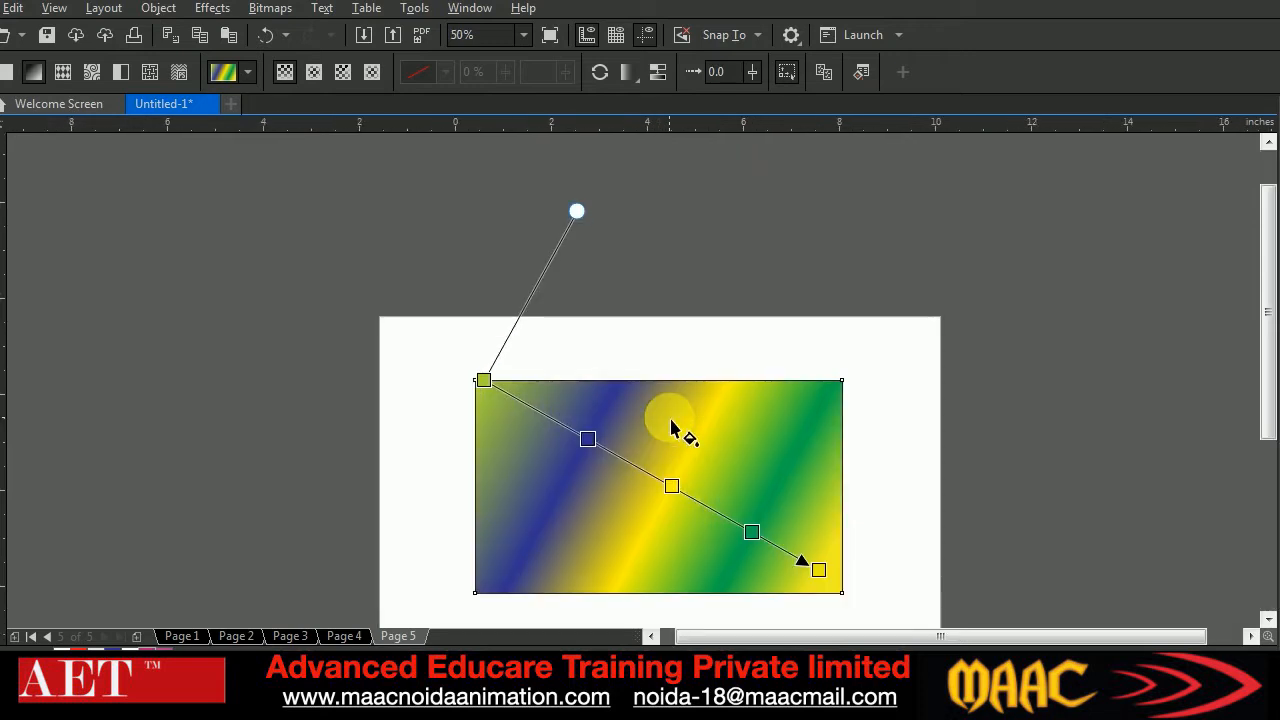
Move the gradient's end node slightly inward and lower the round angle handle toward the page so the color stripes slant more
drag(820, 571, 774, 578)
drag(551, 217, 613, 283)
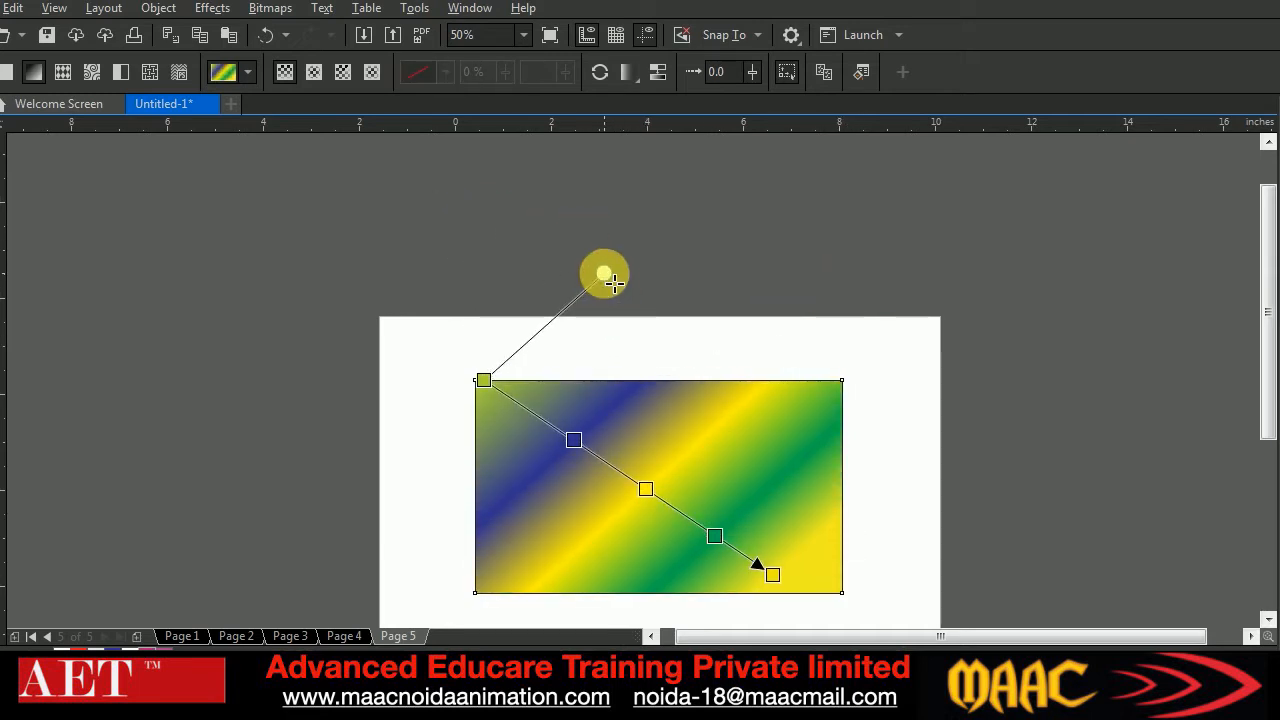
Delete the gradient-filled rectangle and draw a new one about 7.8 × 5.3 inches on the page
drag(1268, 320, 1262, 385)
click(4, 118)
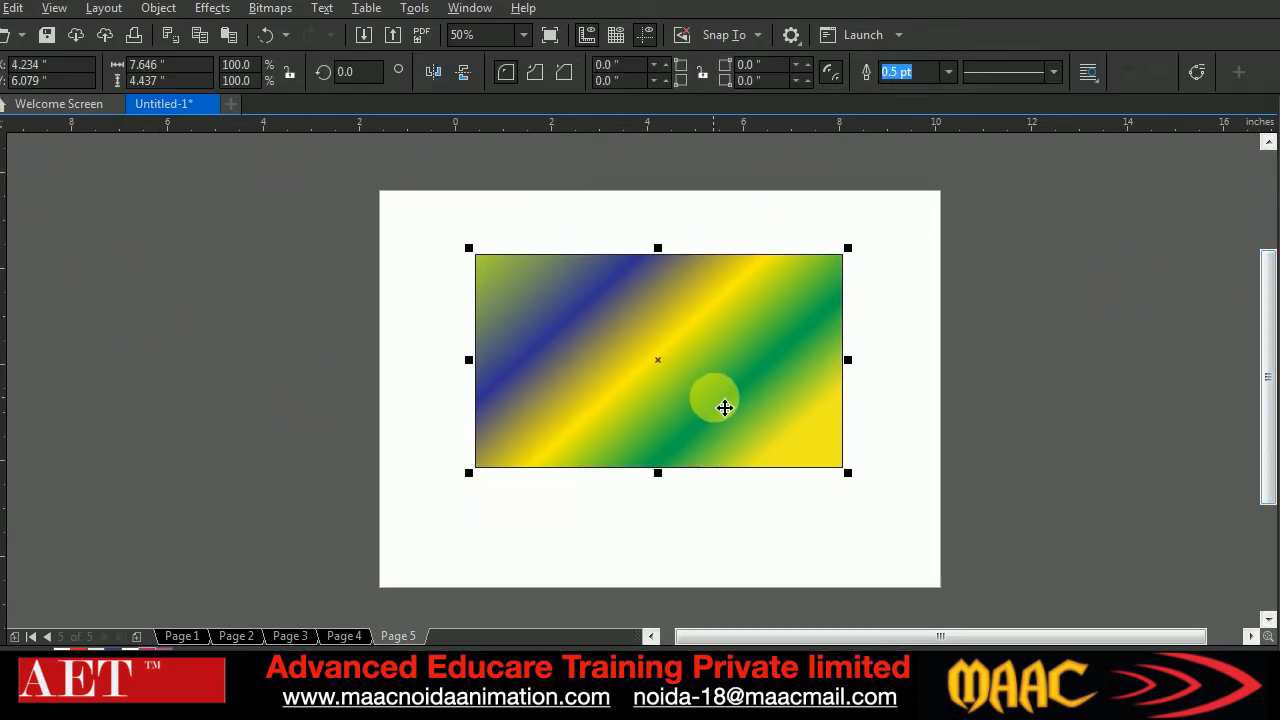
key(Delete)
click(2, 312)
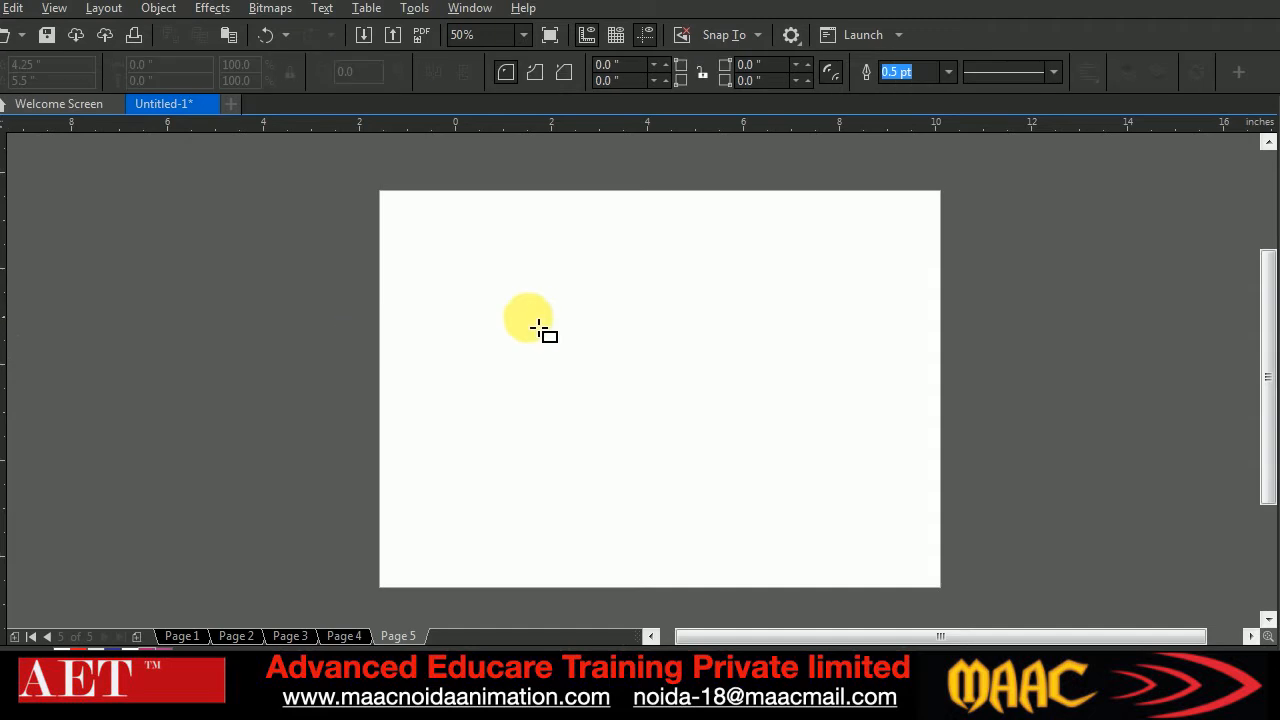
mouse_move(459, 240)
mouse_down()
mouse_move(798, 490)
mouse_move(840, 499)
mouse_up()
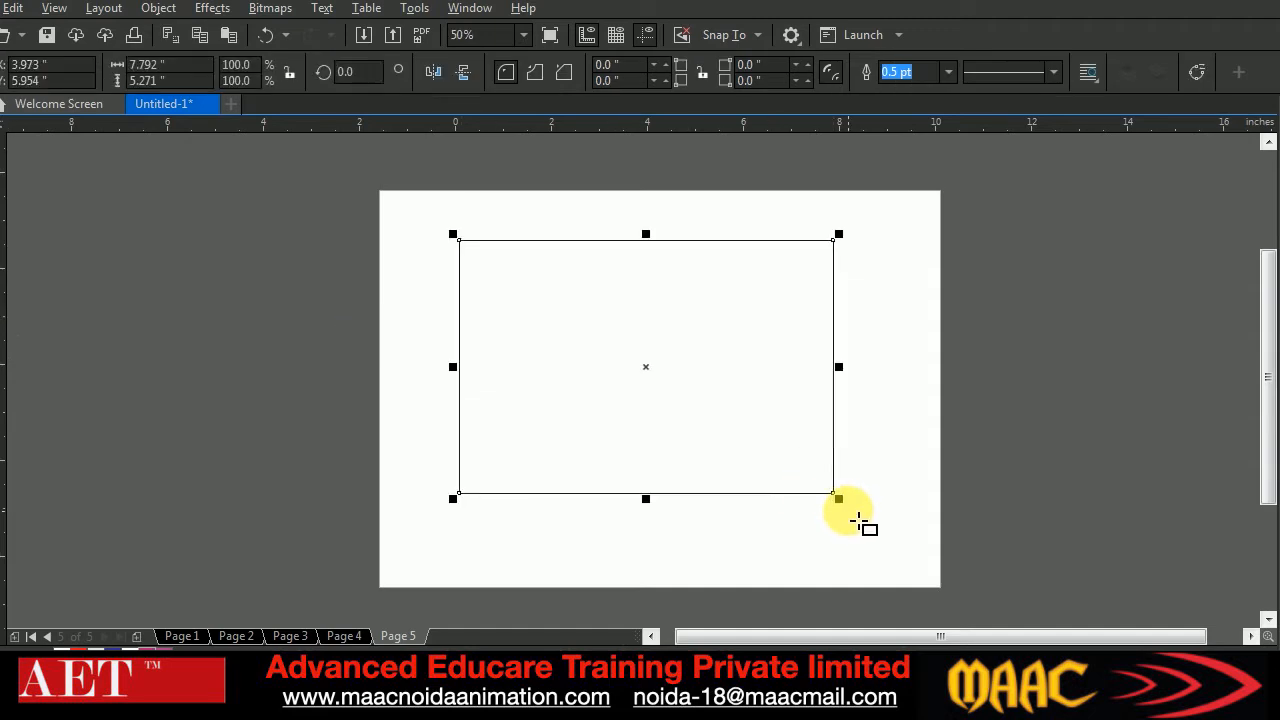
Apply the red flower vector pattern fill MY PATTERN to the new rectangle
key(F11)
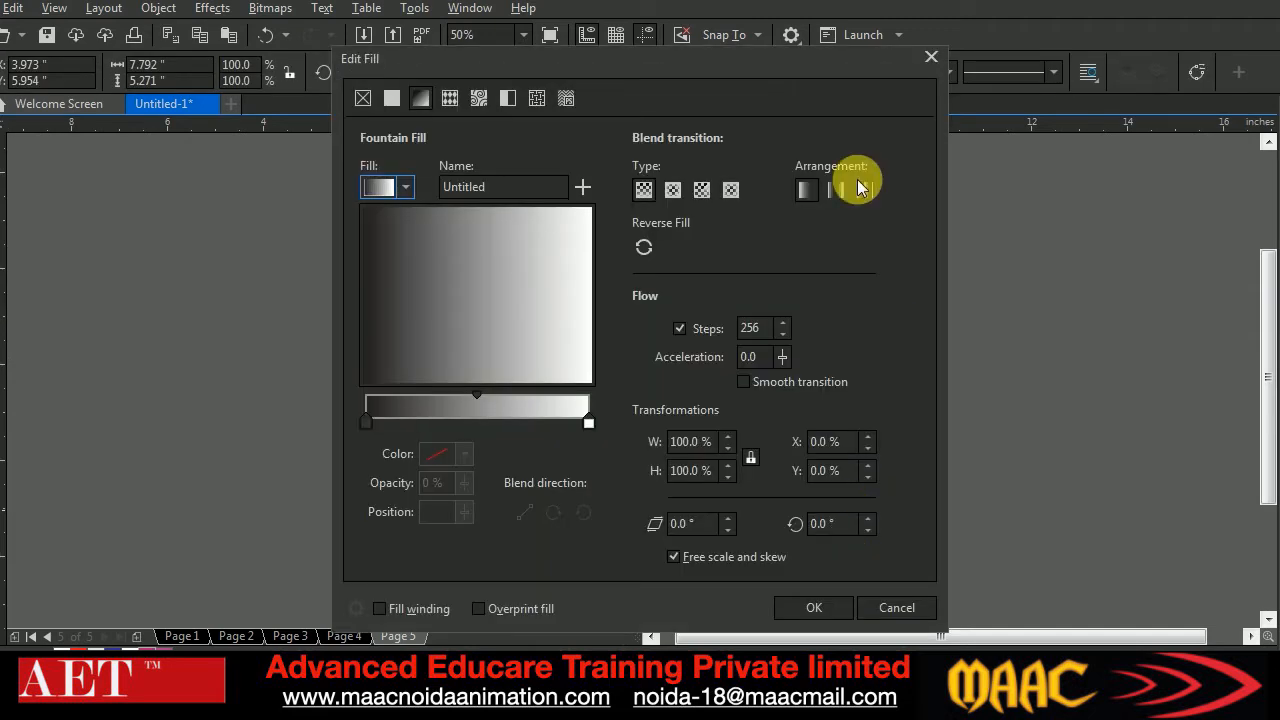
click(449, 98)
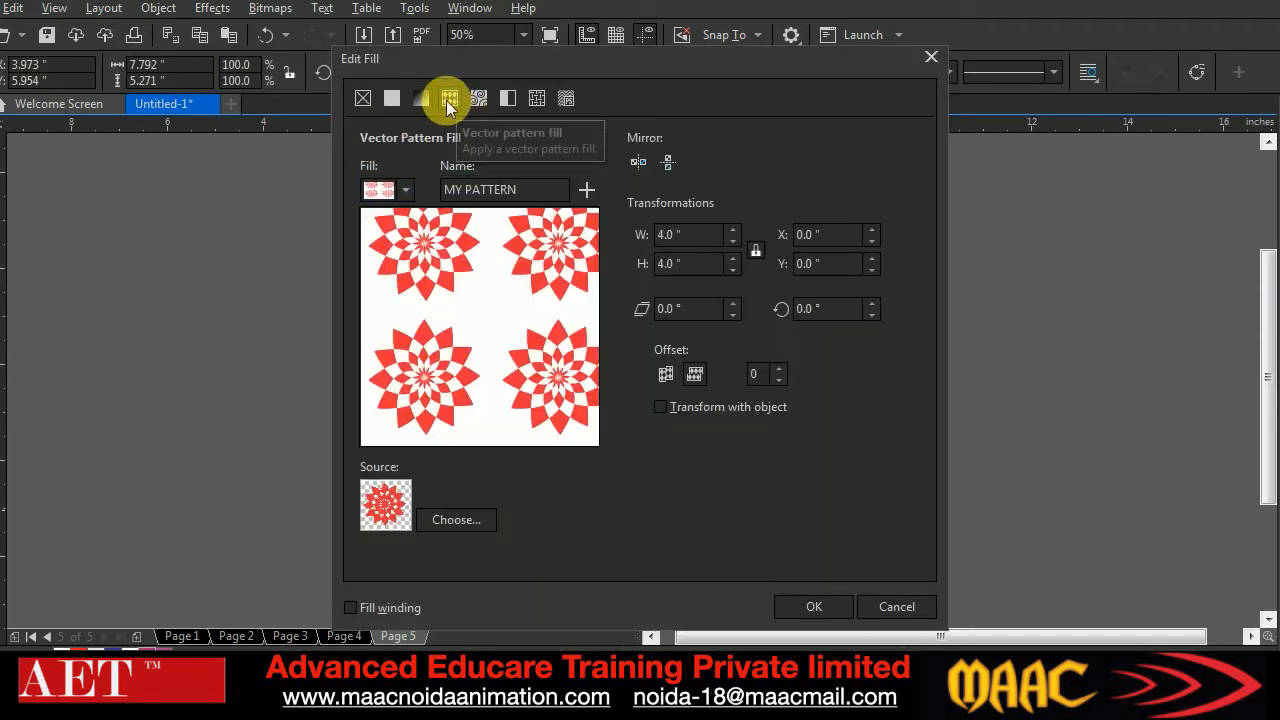
click(829, 605)
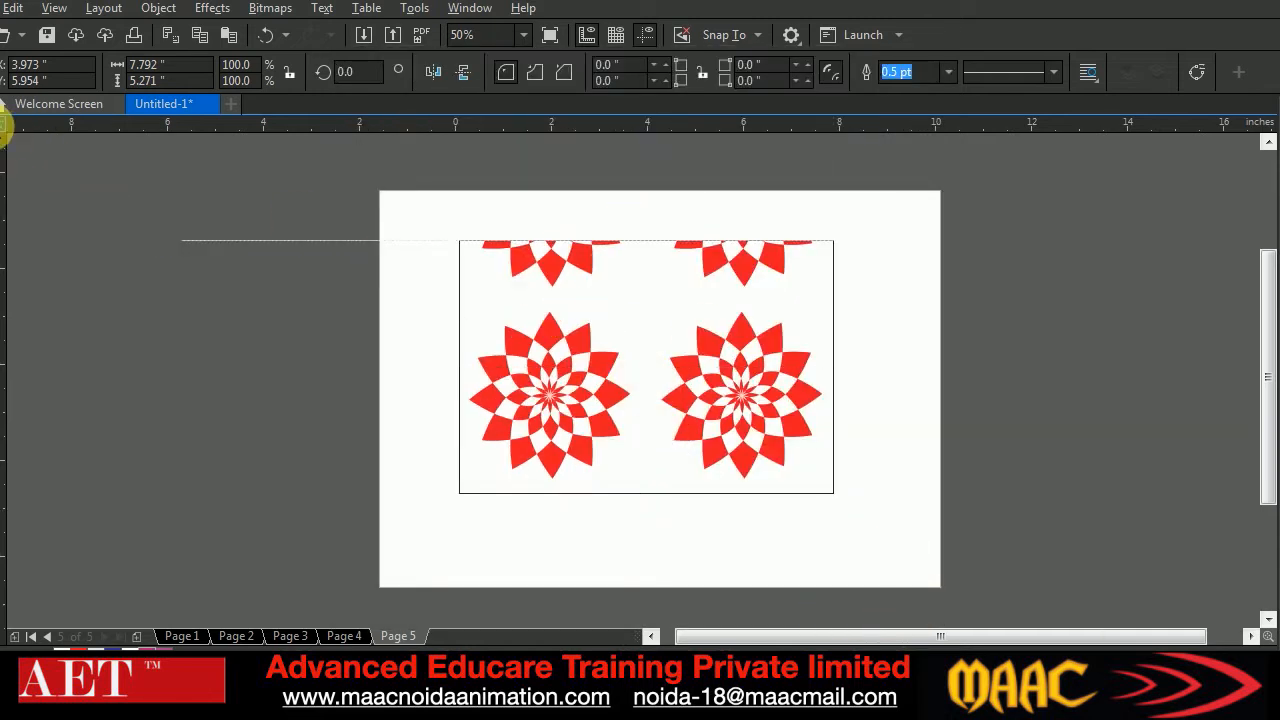
click(800, 328)
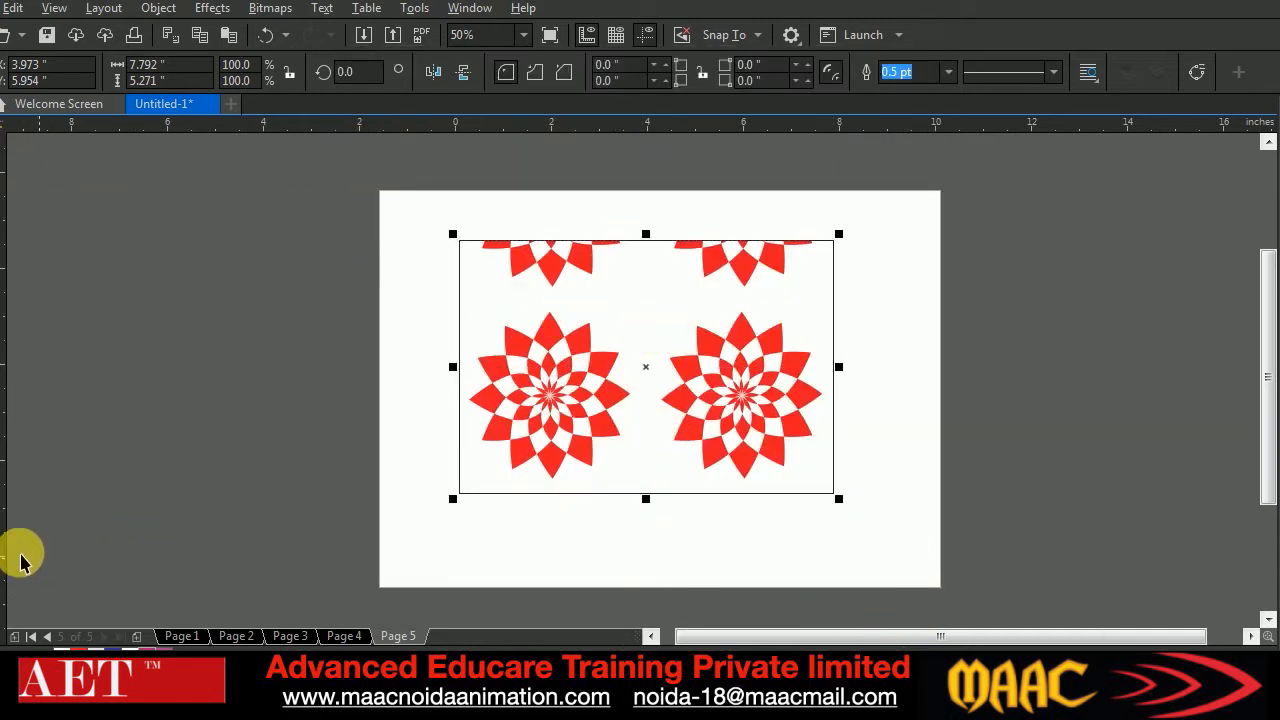
Shrink and tilt the pattern tiles with the Interactive Fill tool so small, skewed flowers repeat across the rectangle
click(2, 598)
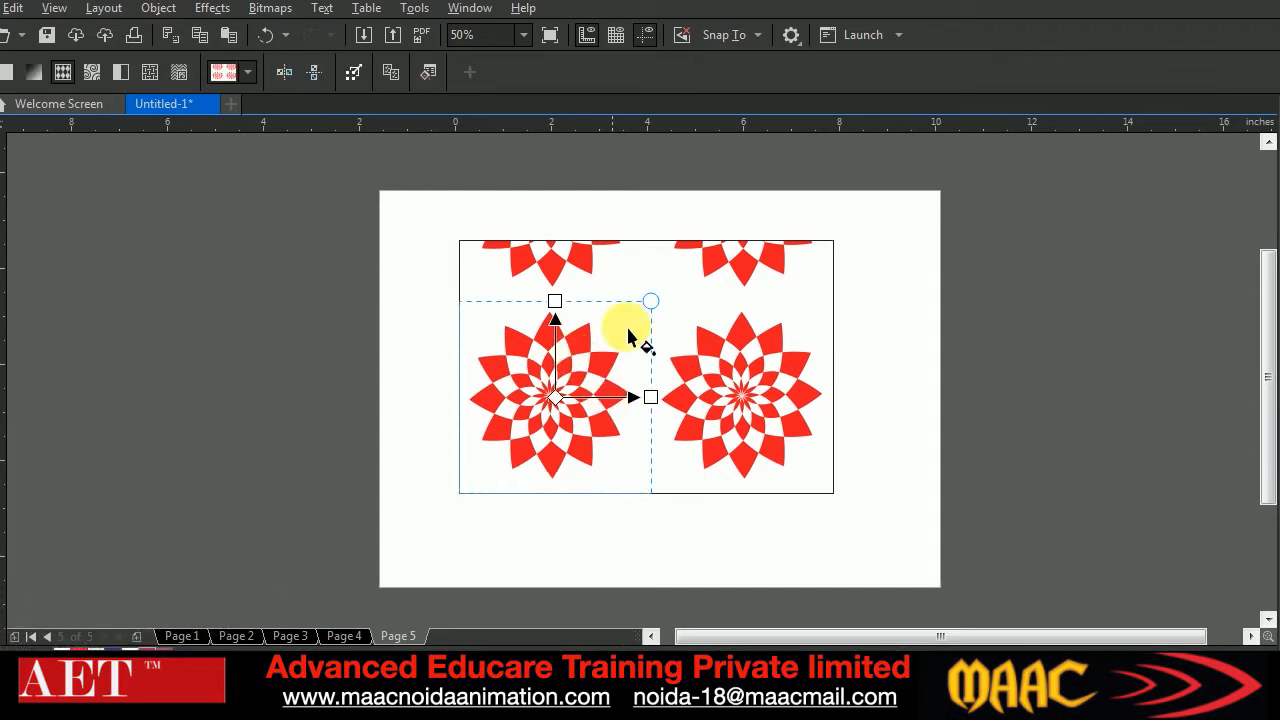
drag(660, 308, 603, 387)
mouse_move(575, 376)
mouse_down()
mouse_move(577, 361)
mouse_move(578, 381)
mouse_move(592, 373)
mouse_move(565, 376)
mouse_up()
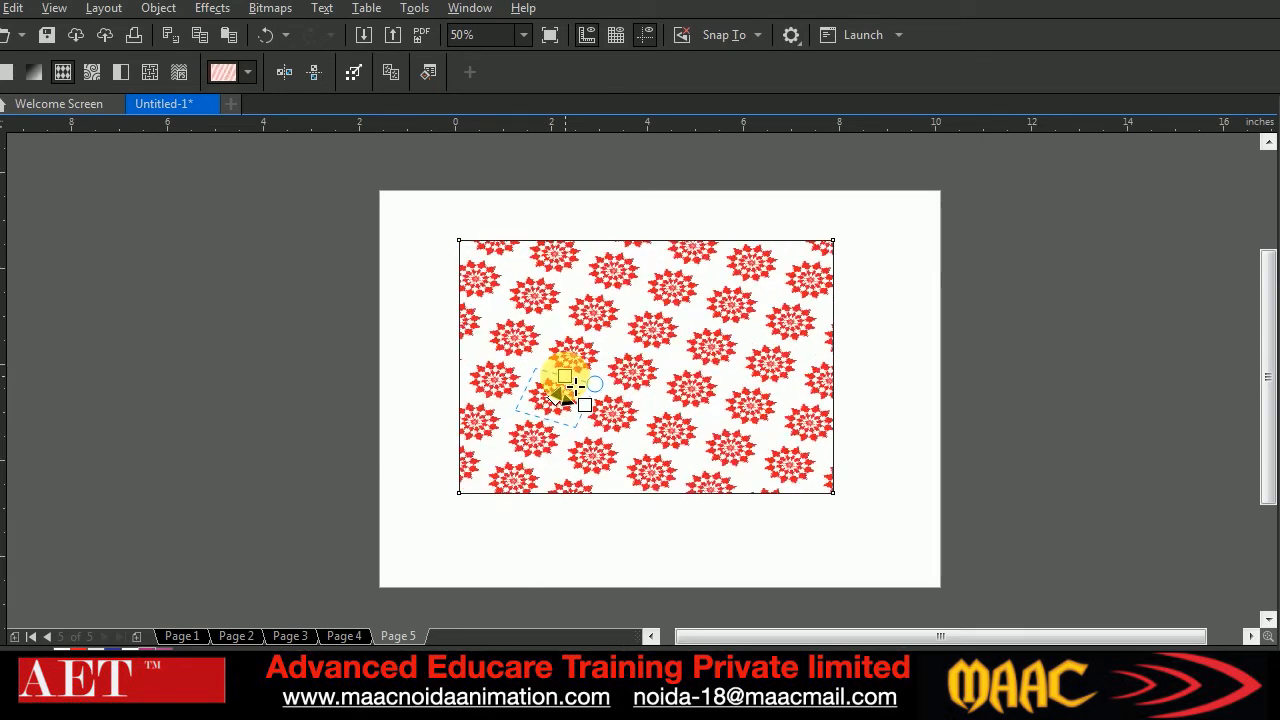
key(space)
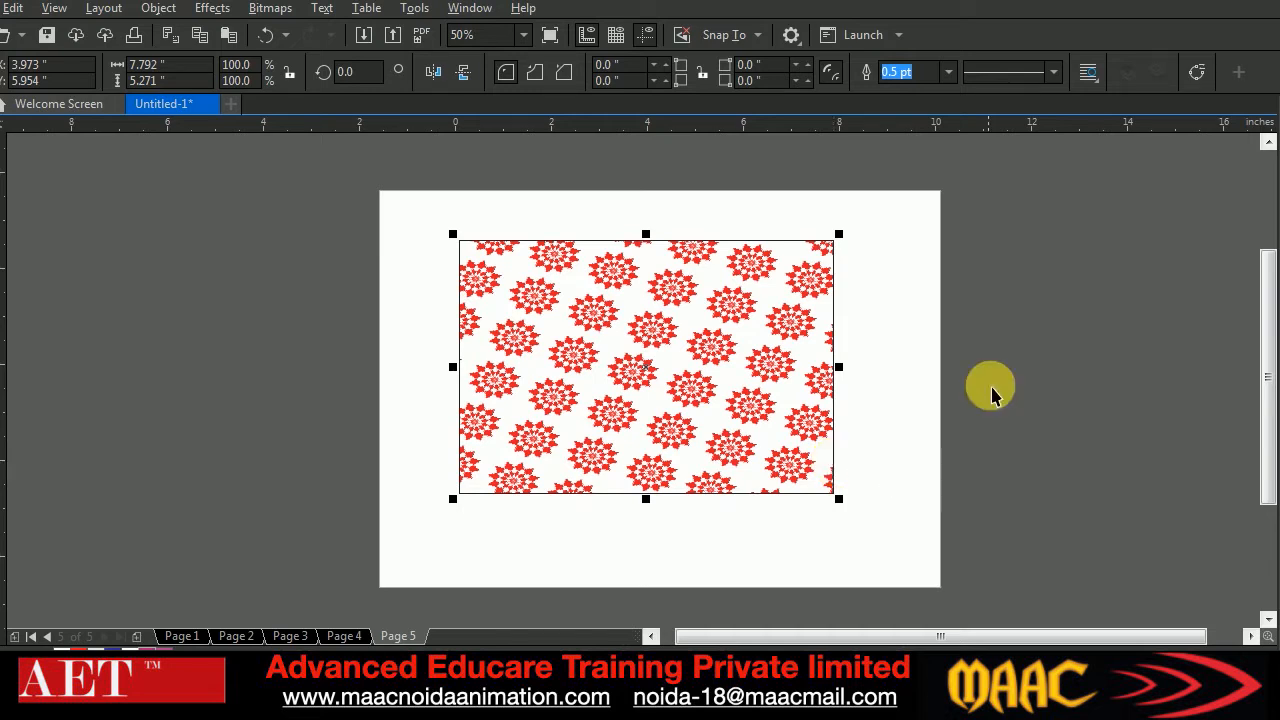
Delete the pattern-filled rectangle and switch to Page 4 with the sphere and window logo
click(851, 440)
click(822, 400)
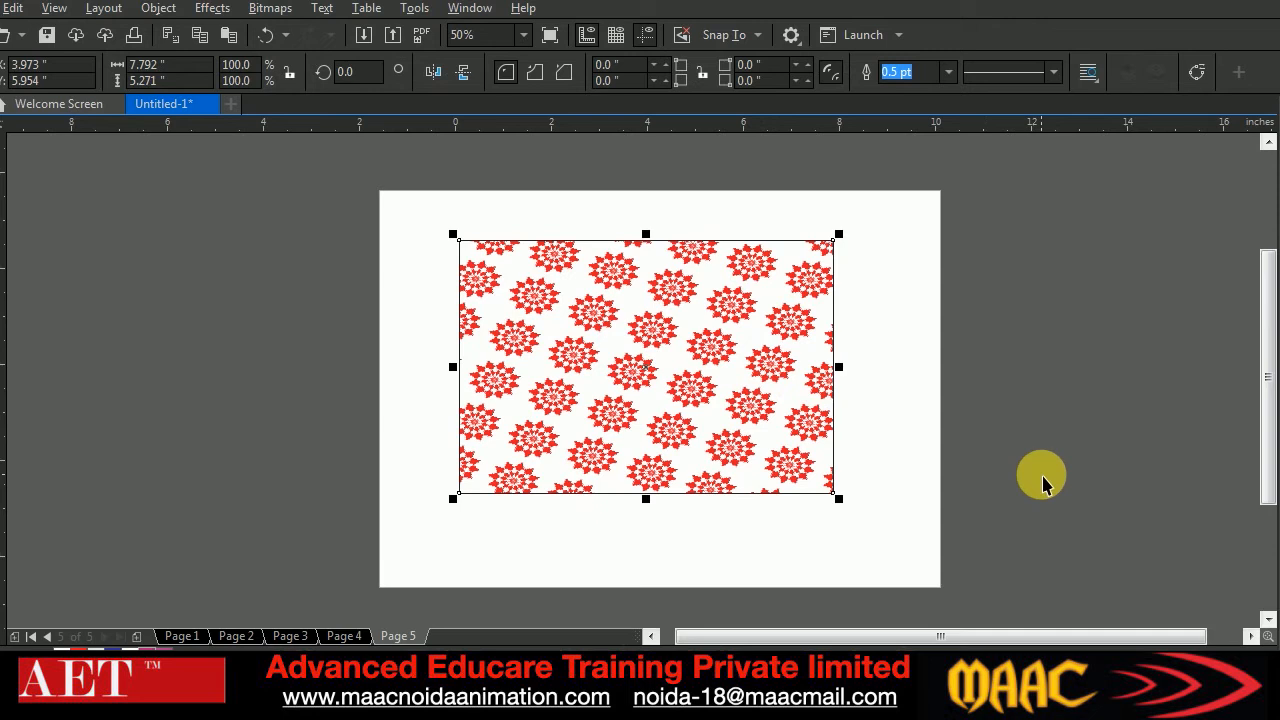
key(Delete)
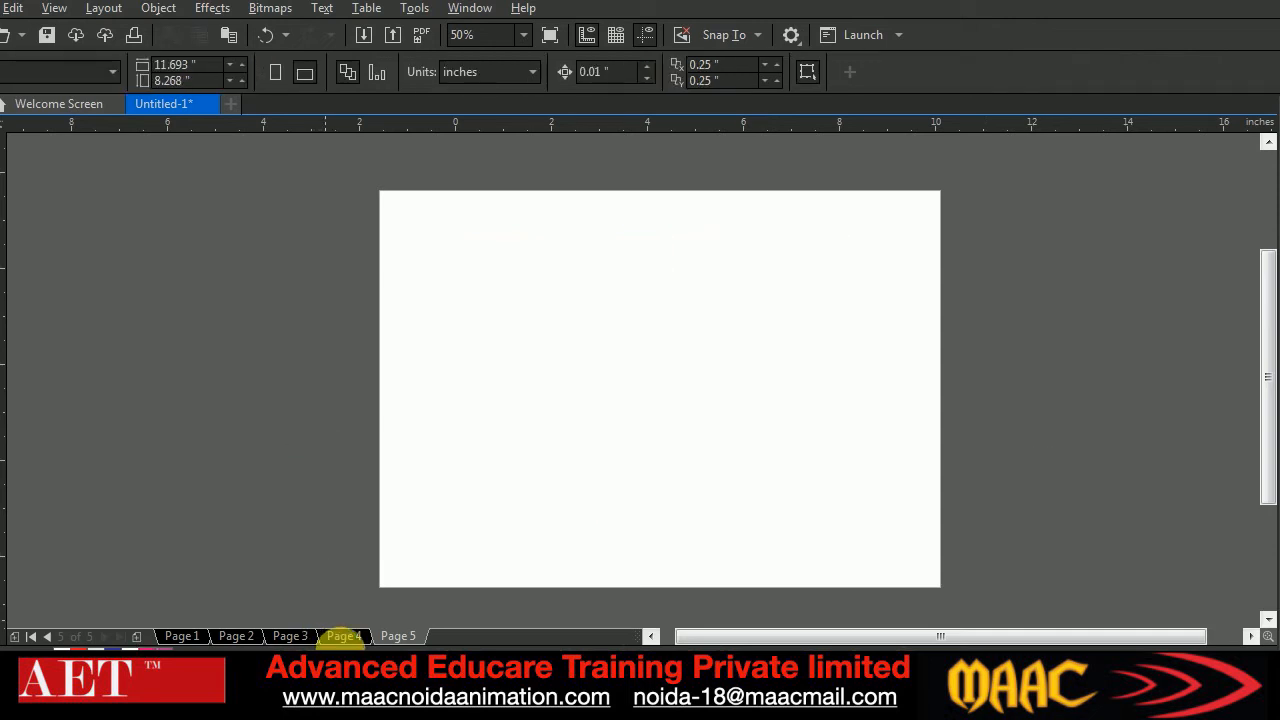
click(344, 636)
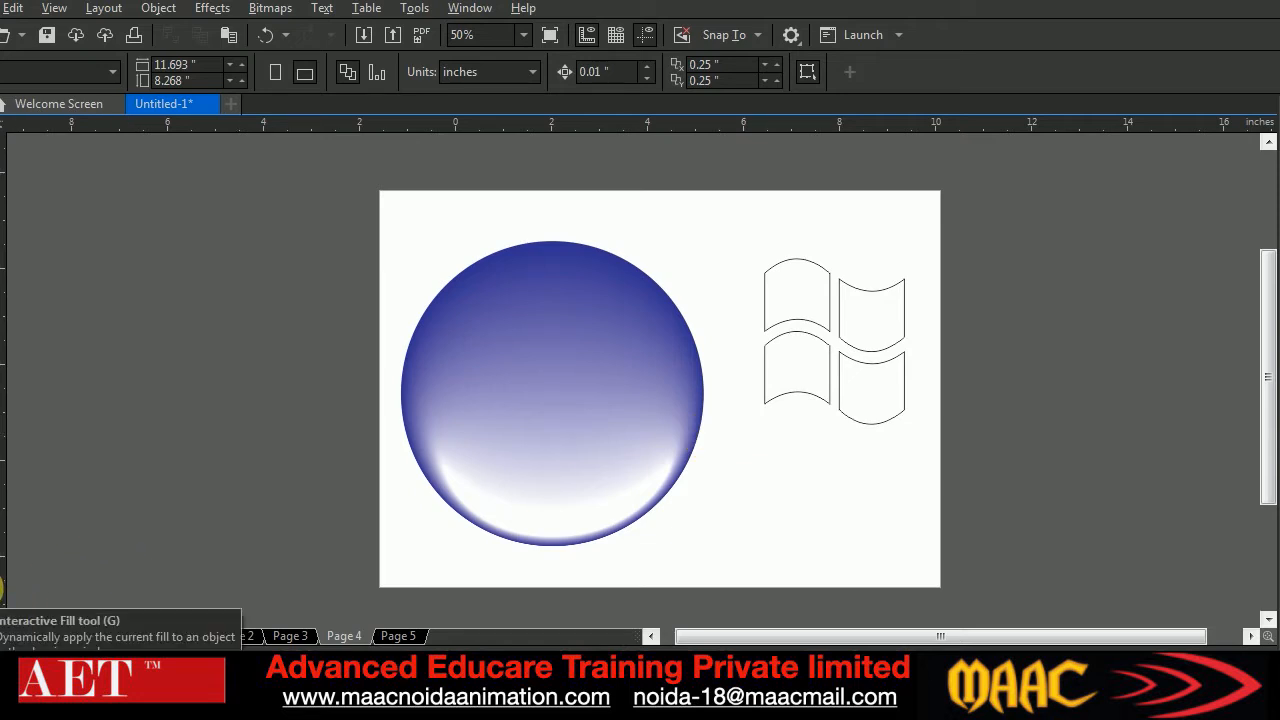
Apply a diagonal linear fountain fill to the logo's upper-left pane, starting with red (C 0, M 100, Y 100, K 0) at its upper-left corner
click(2, 597)
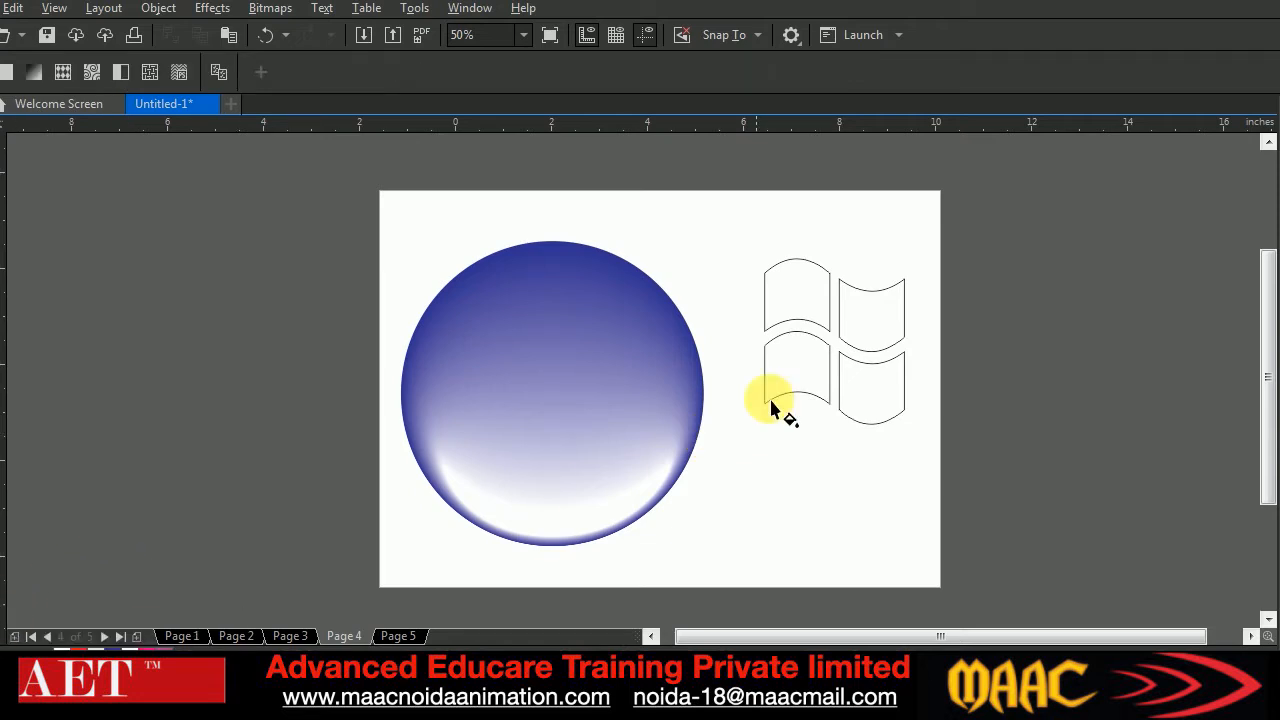
drag(764, 272, 828, 330)
click(764, 274)
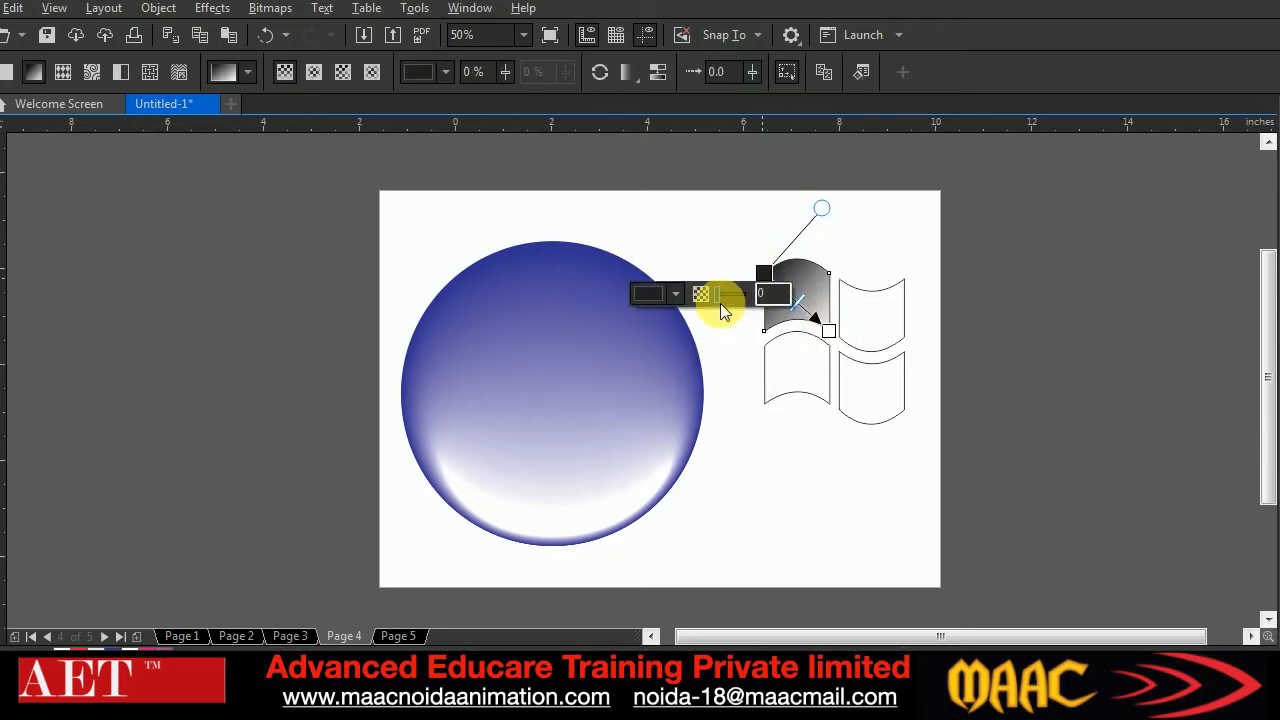
click(678, 292)
drag(767, 538, 642, 536)
click(770, 385)
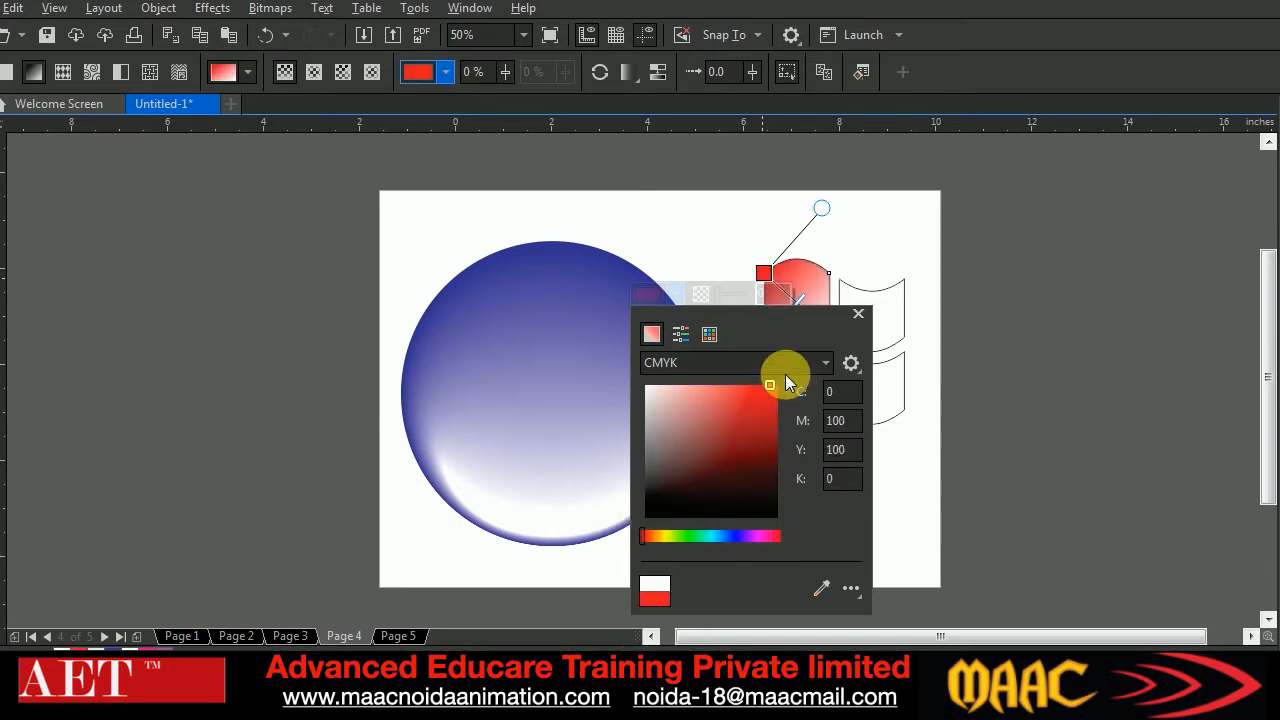
click(809, 278)
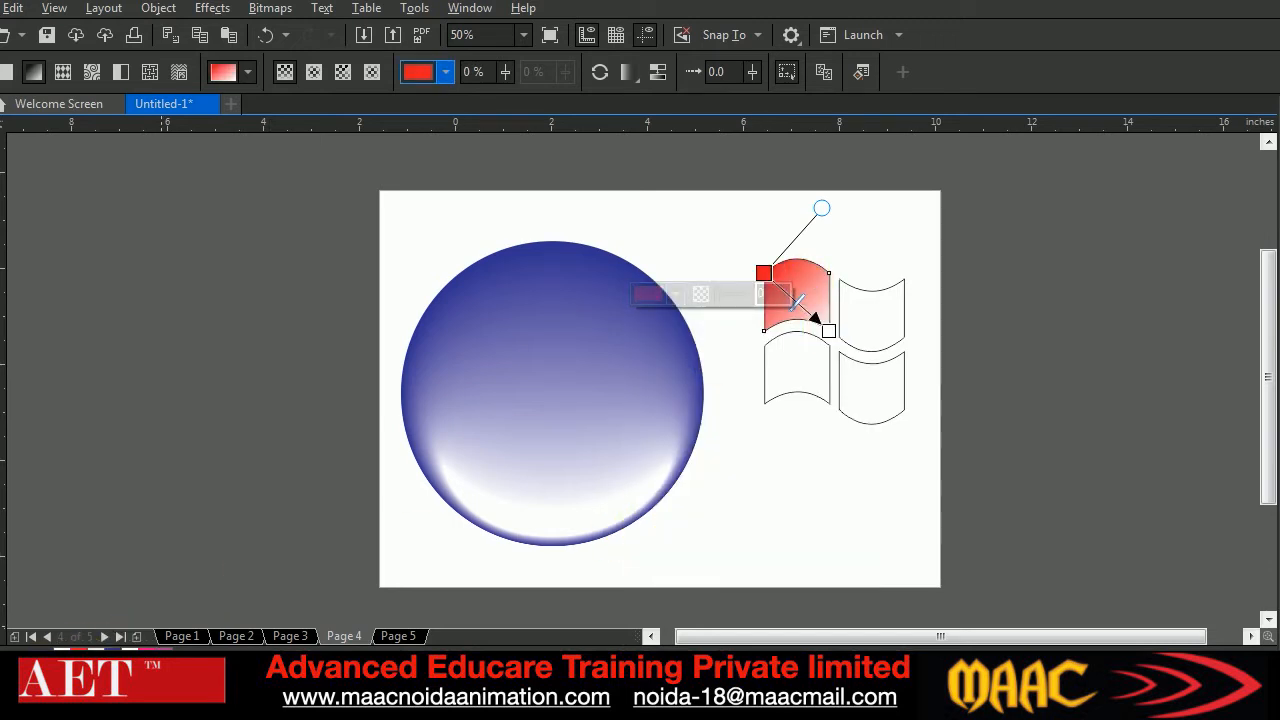
Set the end node of the upper-left pane's gradient to light orange (C 2, M 29, Y 76, K 0)
click(829, 331)
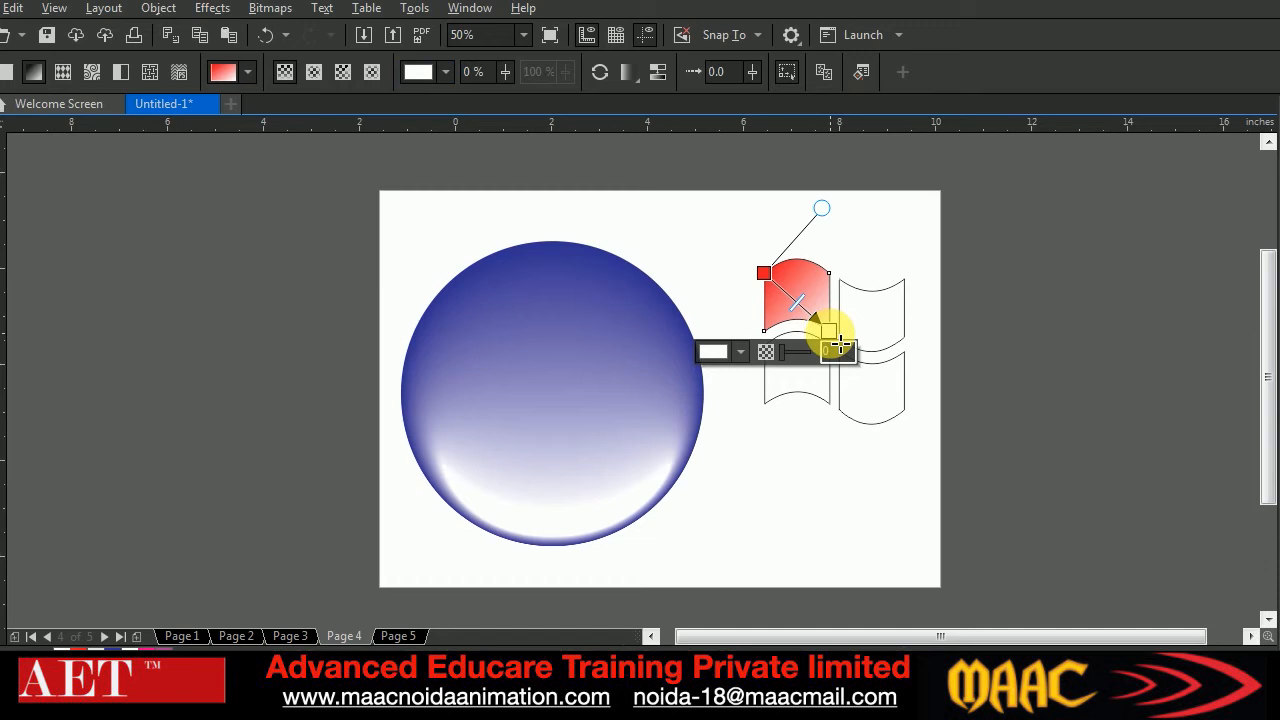
click(741, 352)
drag(725, 590, 720, 590)
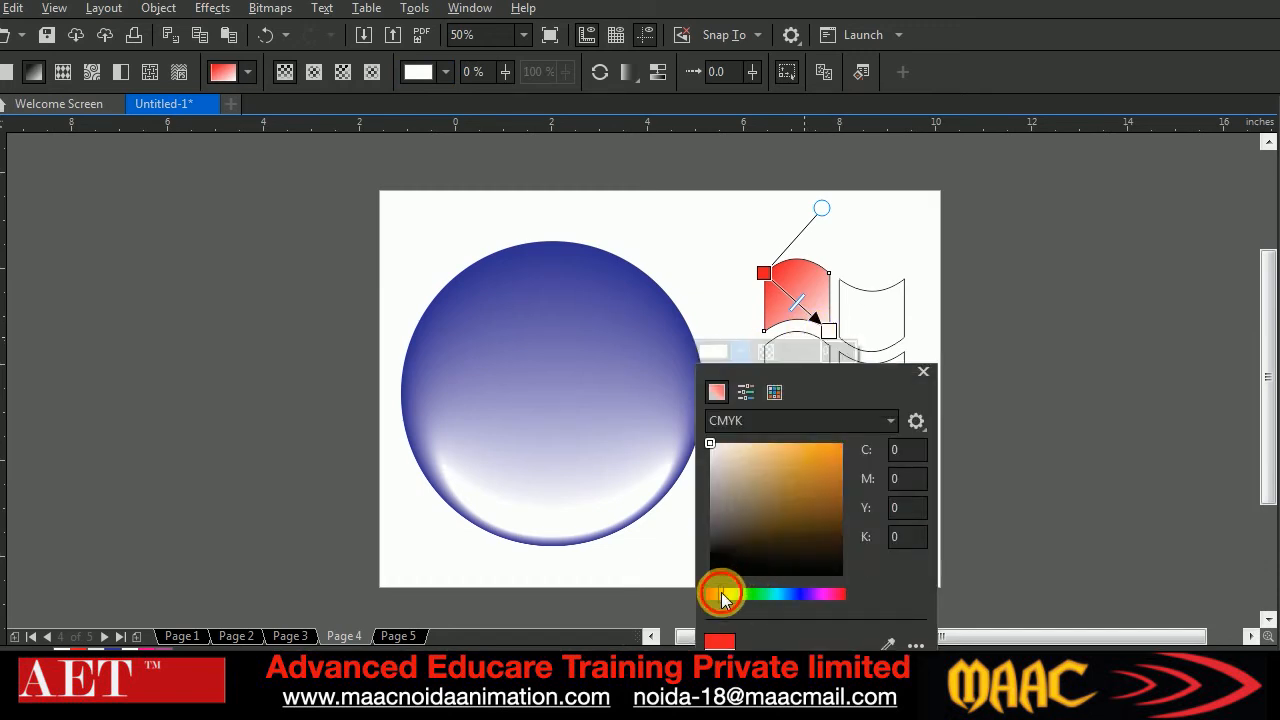
click(791, 447)
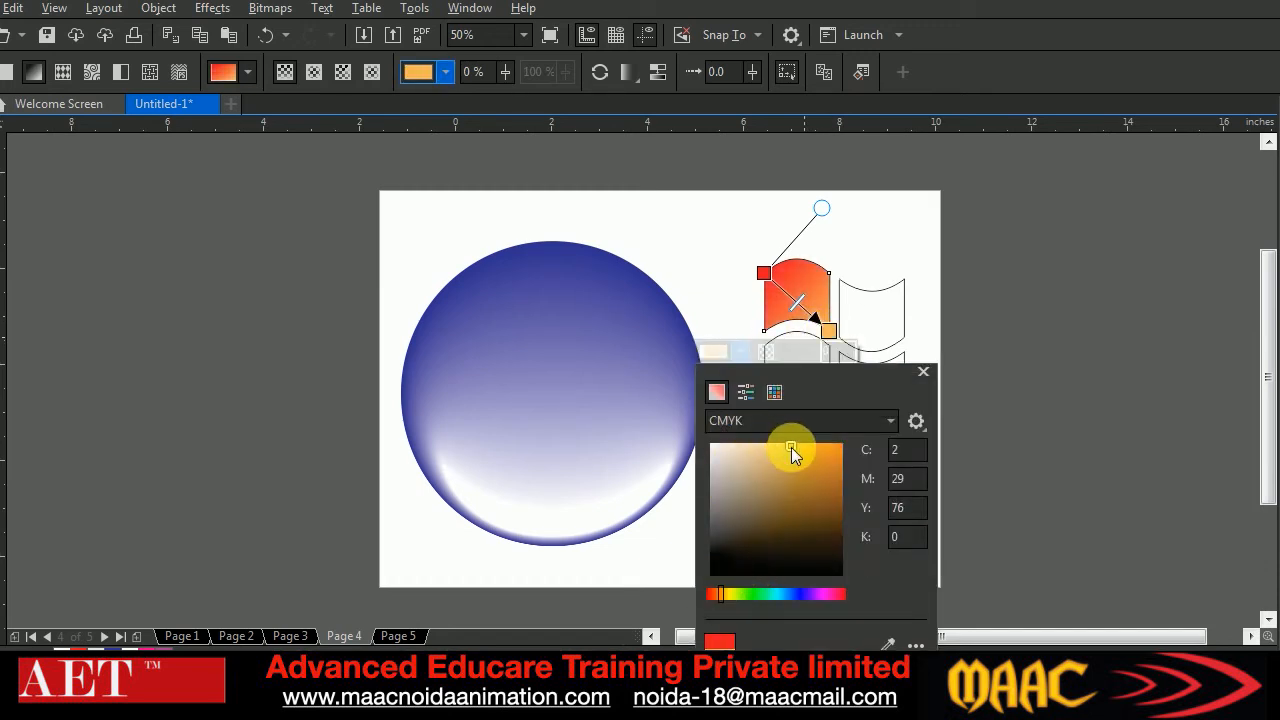
Apply a linear fountain fill to the logo's upper-right pane, running from its upper-right to its lower-left corner
click(893, 410)
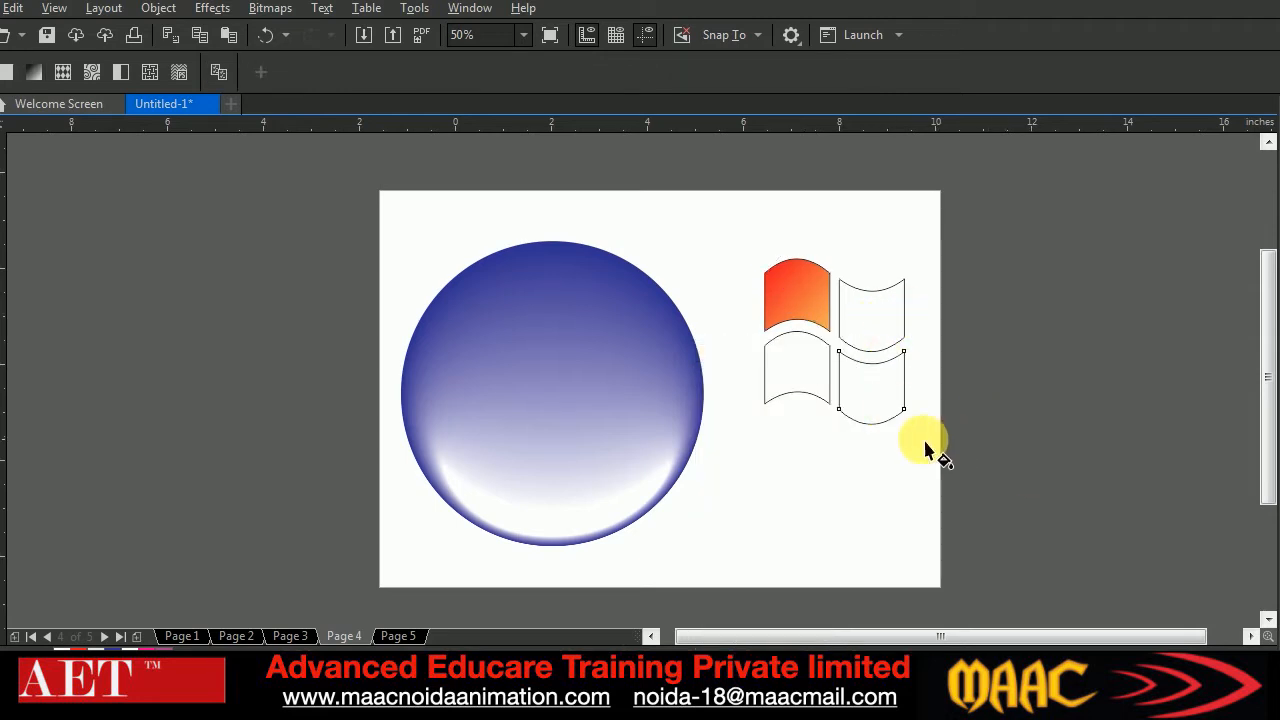
mouse_move(904, 287)
mouse_down()
mouse_move(845, 347)
mouse_move(888, 298)
mouse_up()
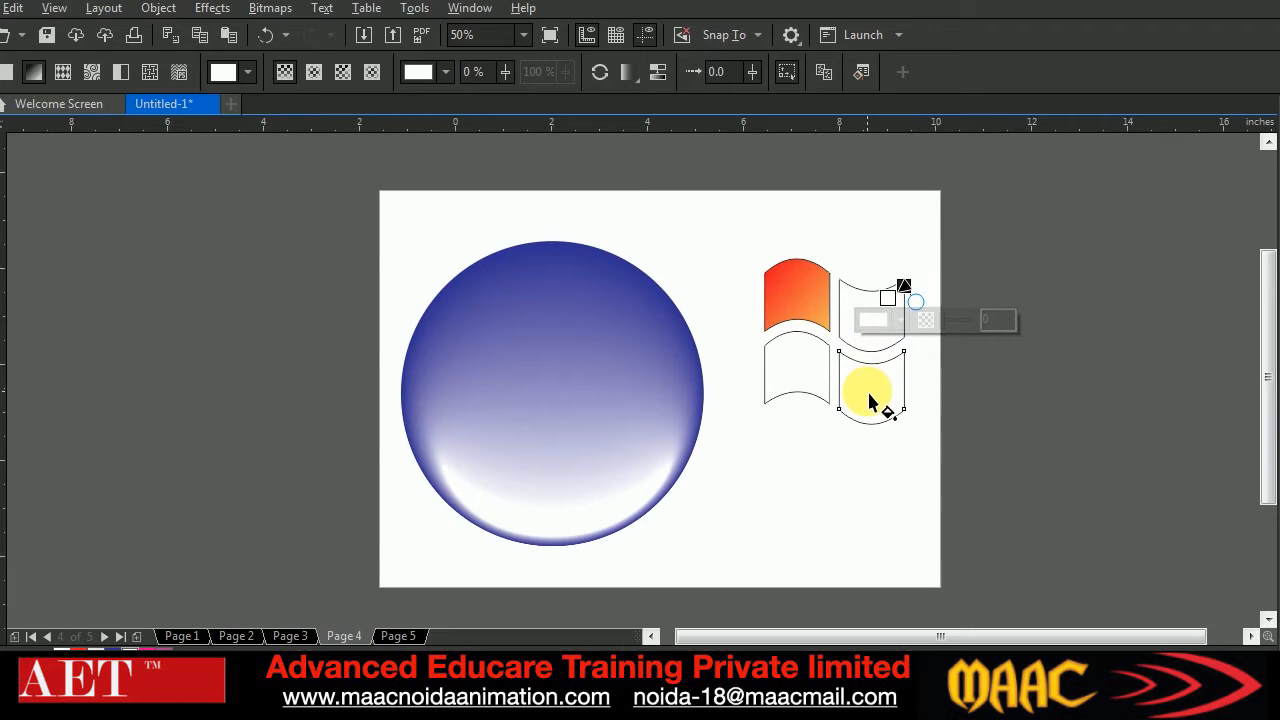
click(885, 316)
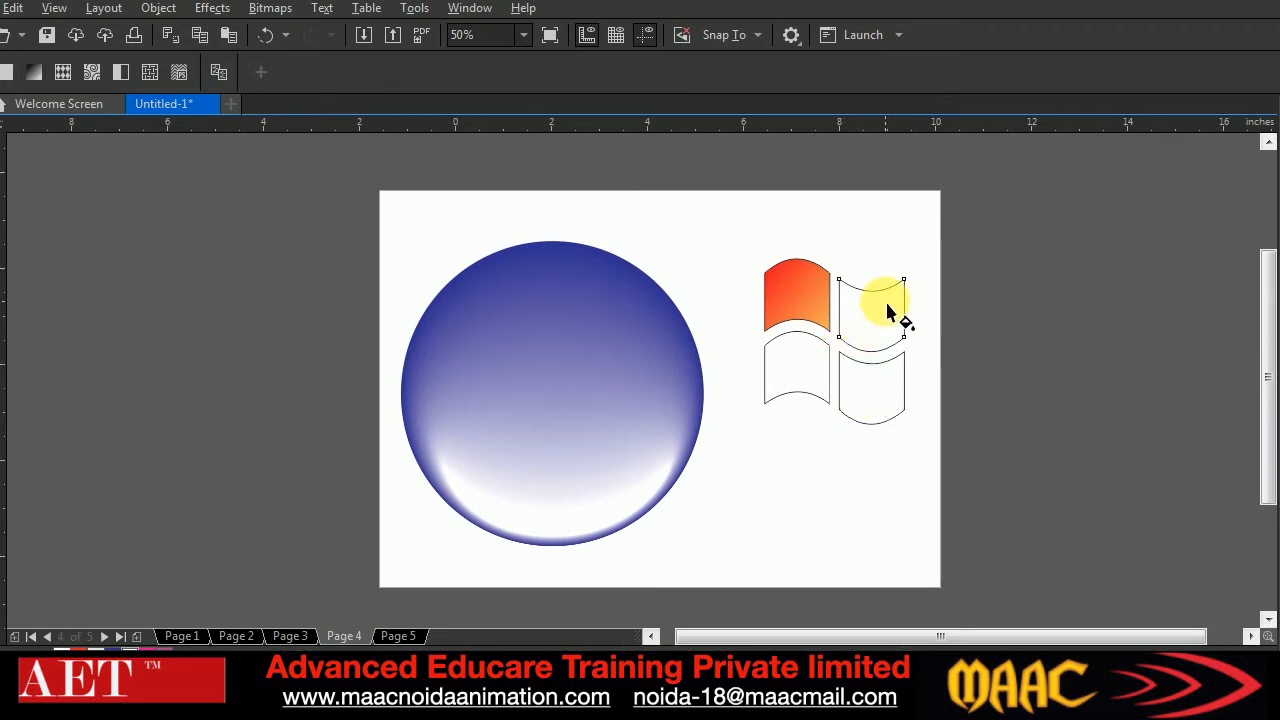
drag(899, 294, 840, 337)
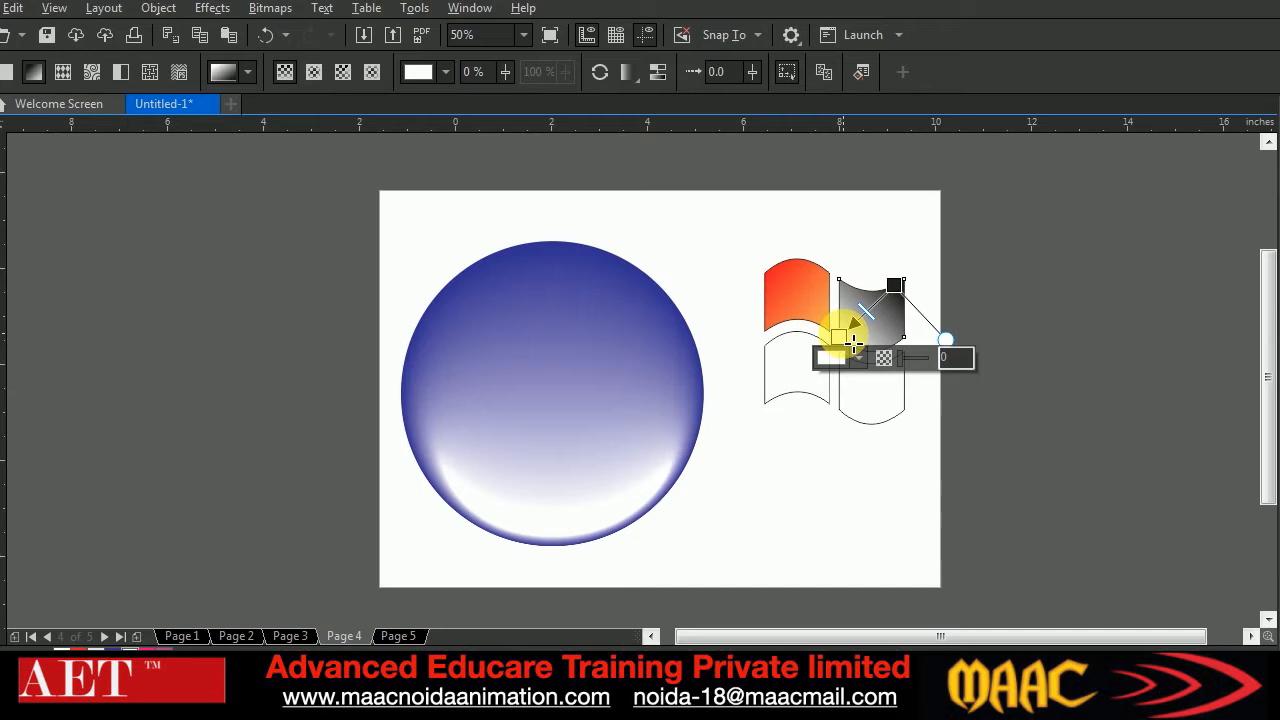
Set the start node of the upper-right pane's gradient to green (C 67, M 4, Y 100, K 0)
click(895, 286)
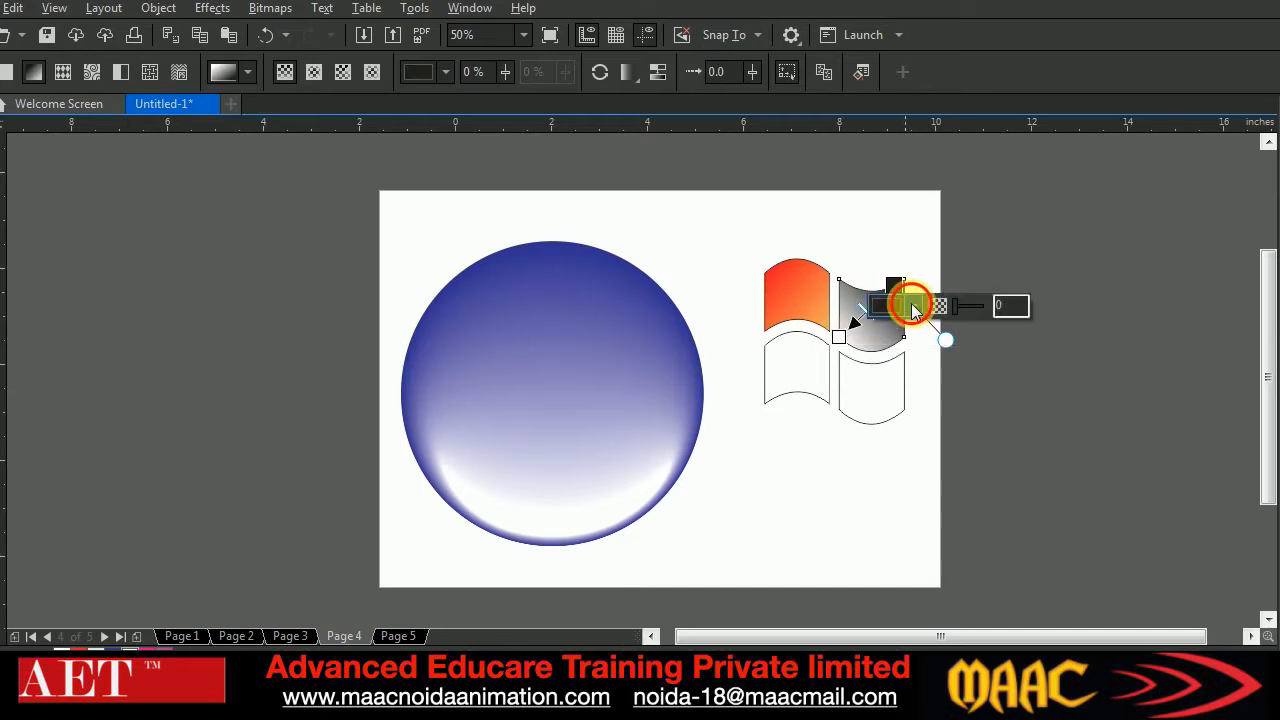
click(911, 303)
click(918, 548)
drag(928, 435, 974, 436)
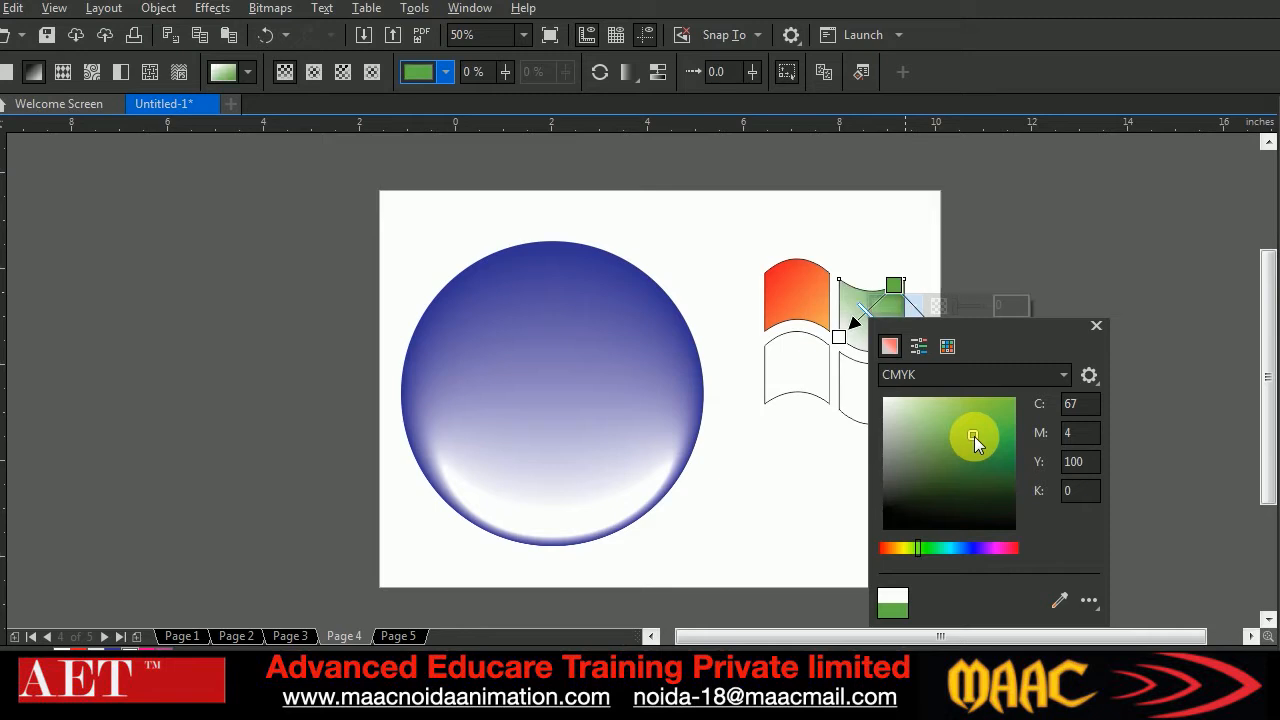
Set the end node of the upper-right pane's gradient to yellow-green
click(840, 336)
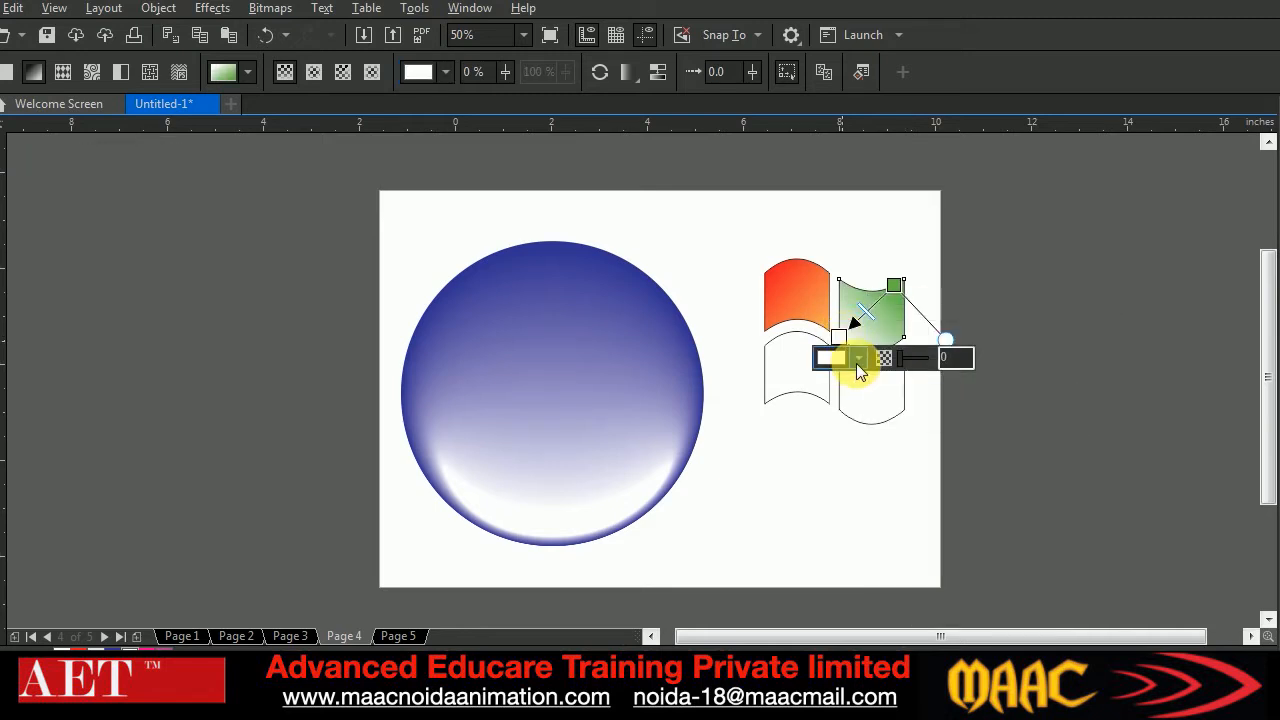
click(855, 362)
click(866, 598)
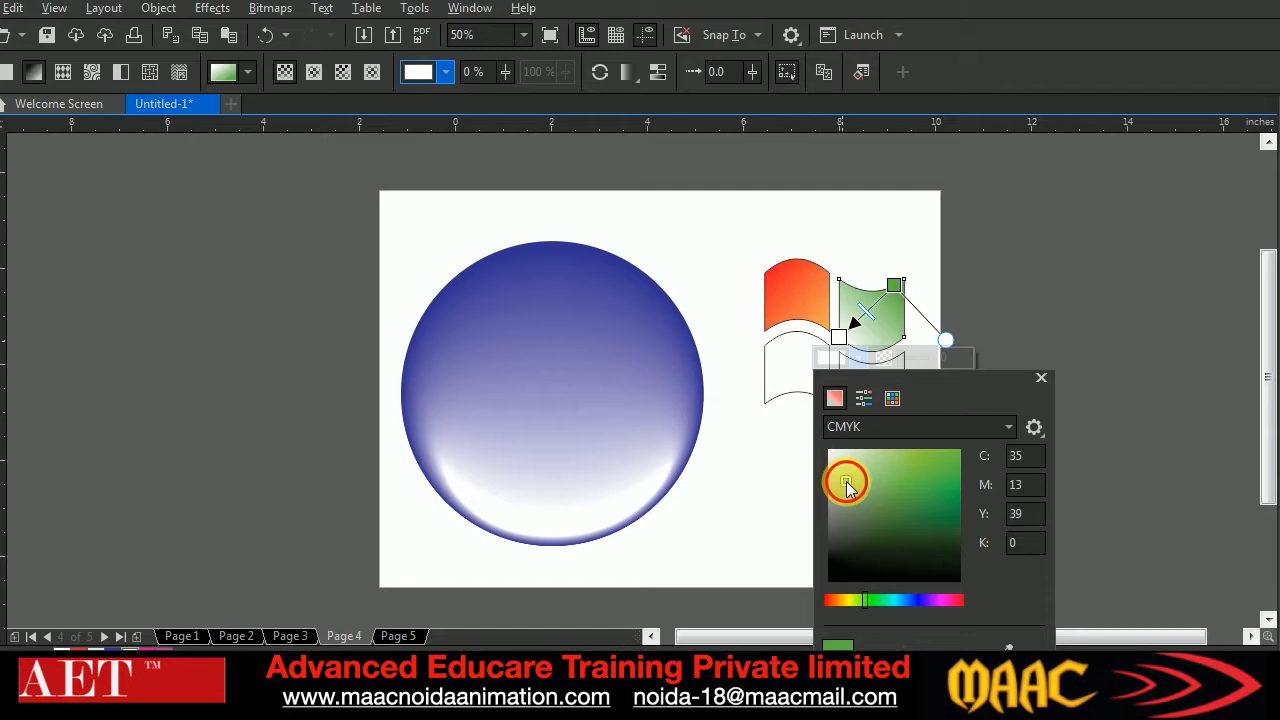
drag(846, 484, 877, 458)
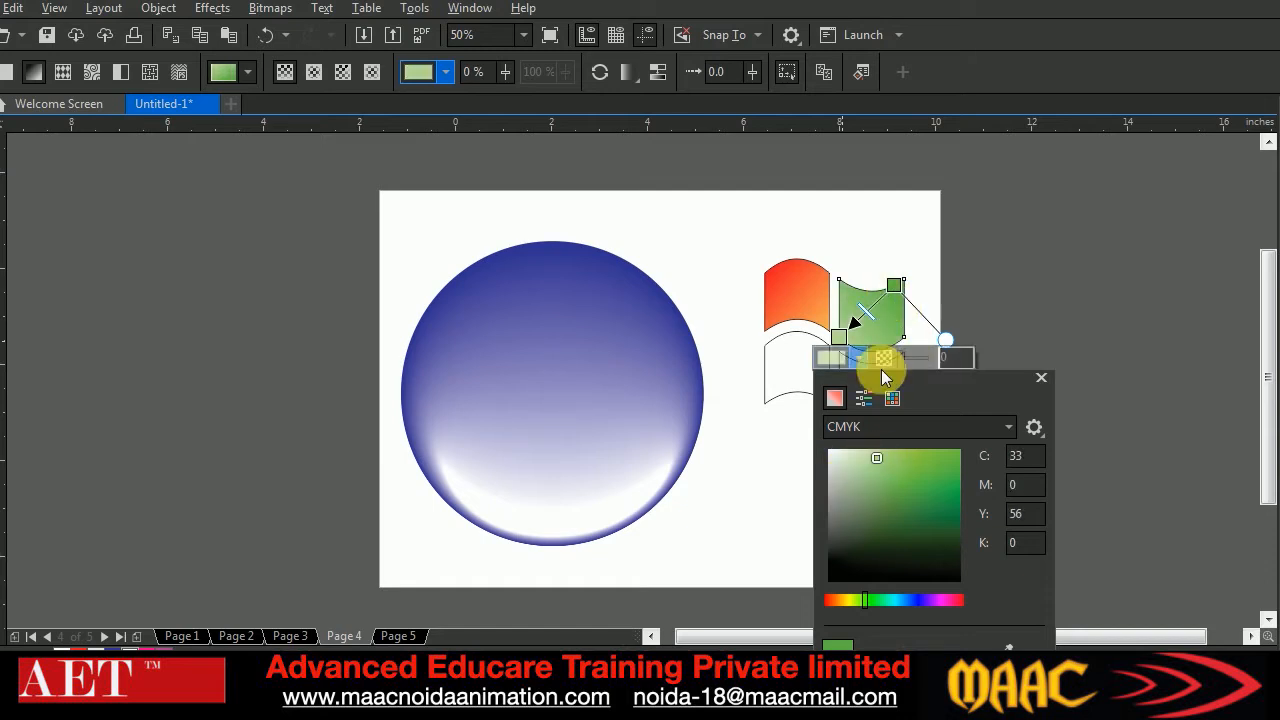
drag(875, 456, 862, 455)
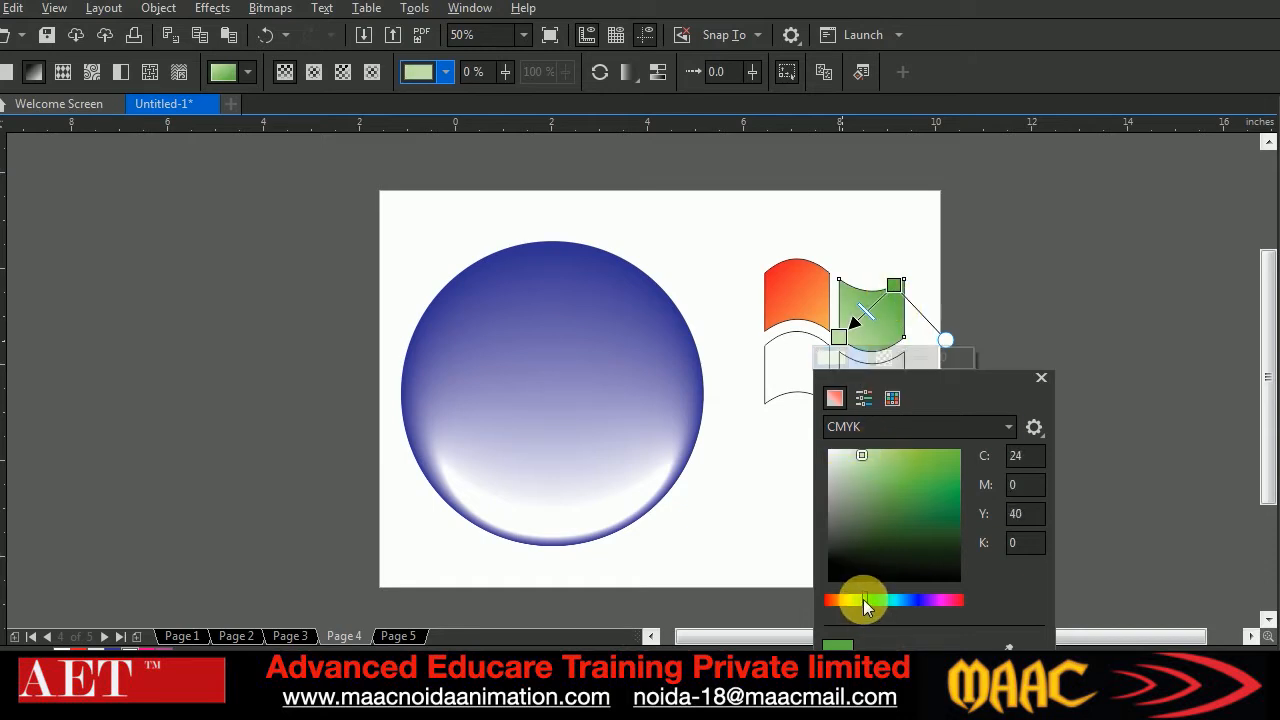
drag(863, 599, 859, 599)
click(873, 453)
drag(893, 462, 940, 467)
click(802, 391)
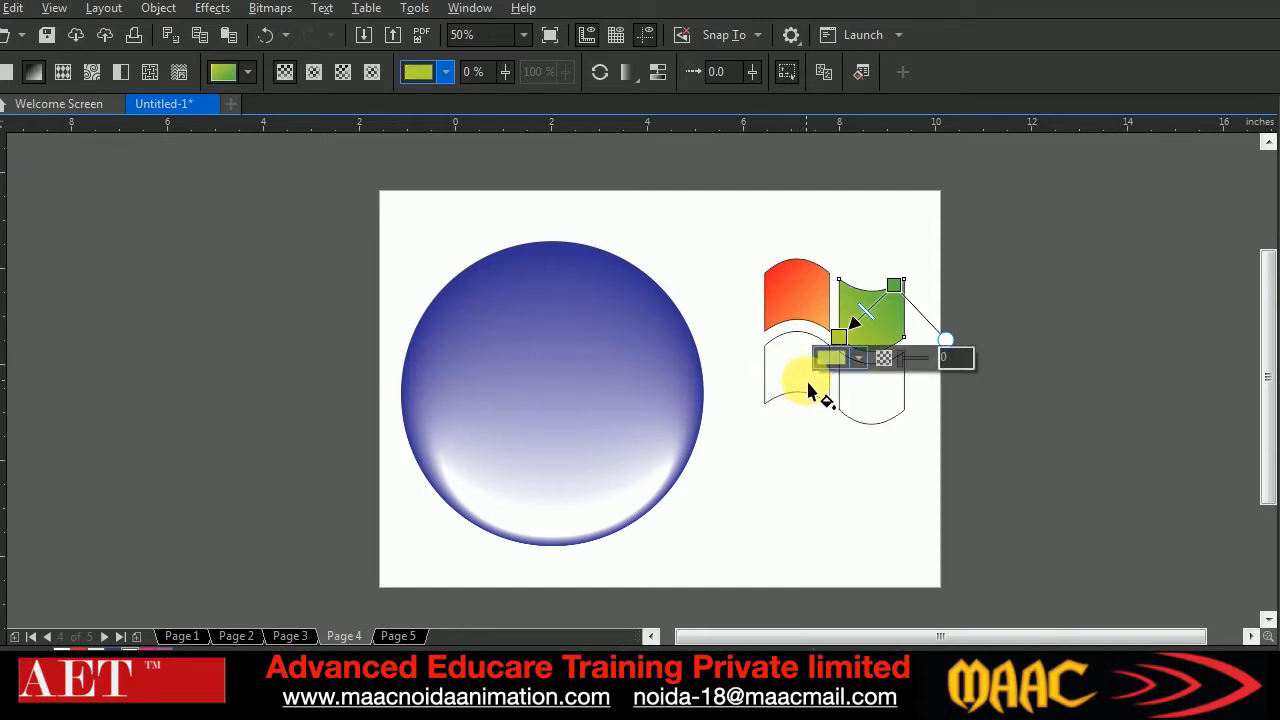
Apply a linear fountain fill to the logo's lower-left pane, running from blue (C 93, M 77, Y 0, K 0) at its lower-left to its upper-right corner
click(811, 390)
drag(776, 387, 829, 345)
click(778, 389)
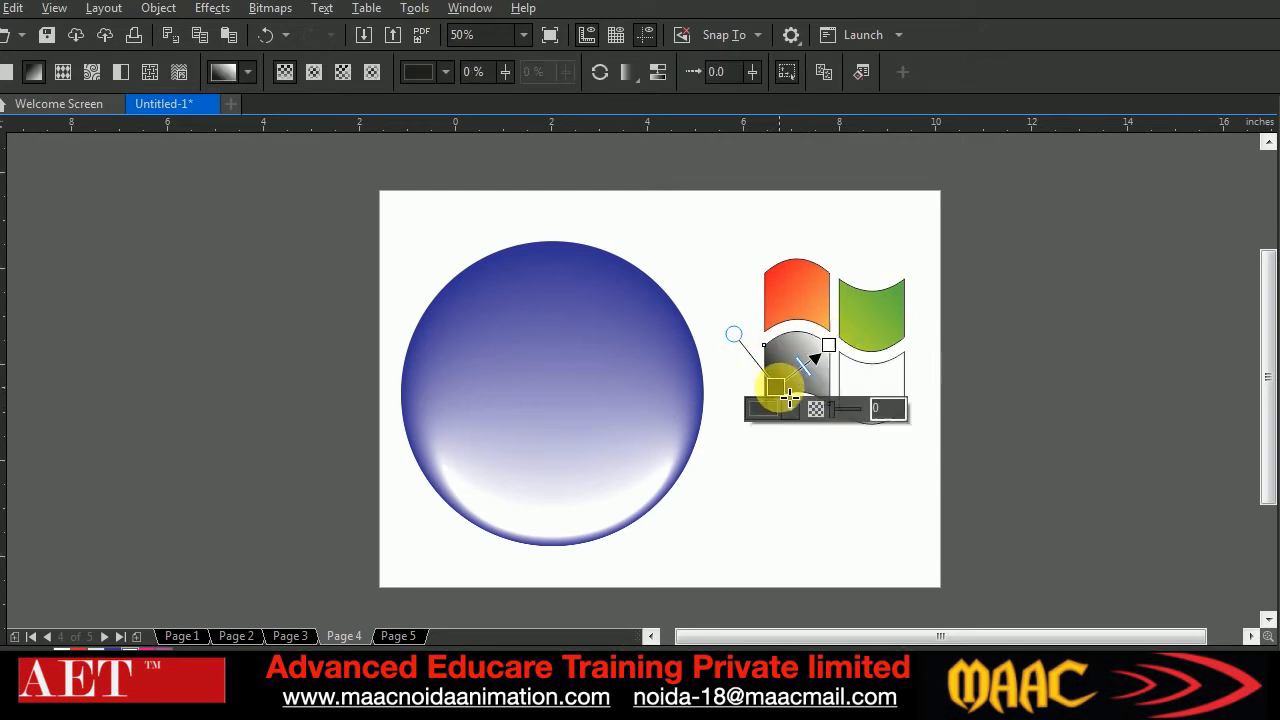
click(785, 409)
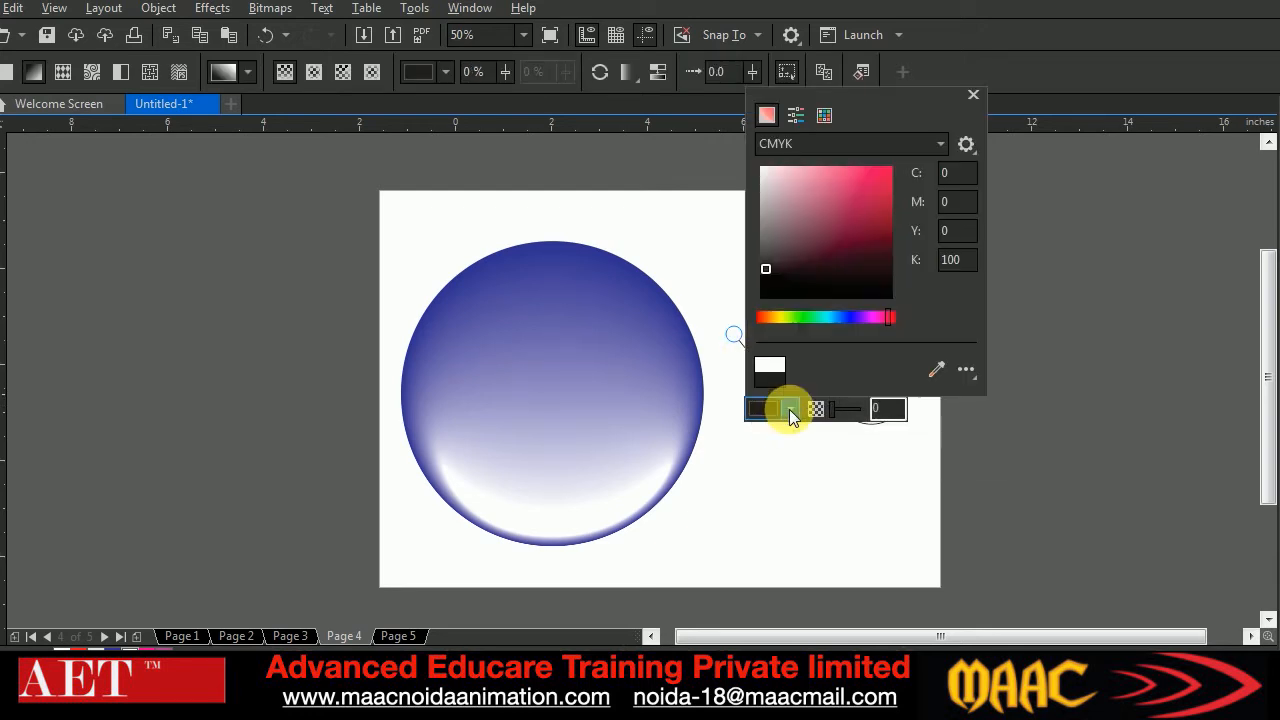
click(847, 318)
drag(820, 243, 887, 168)
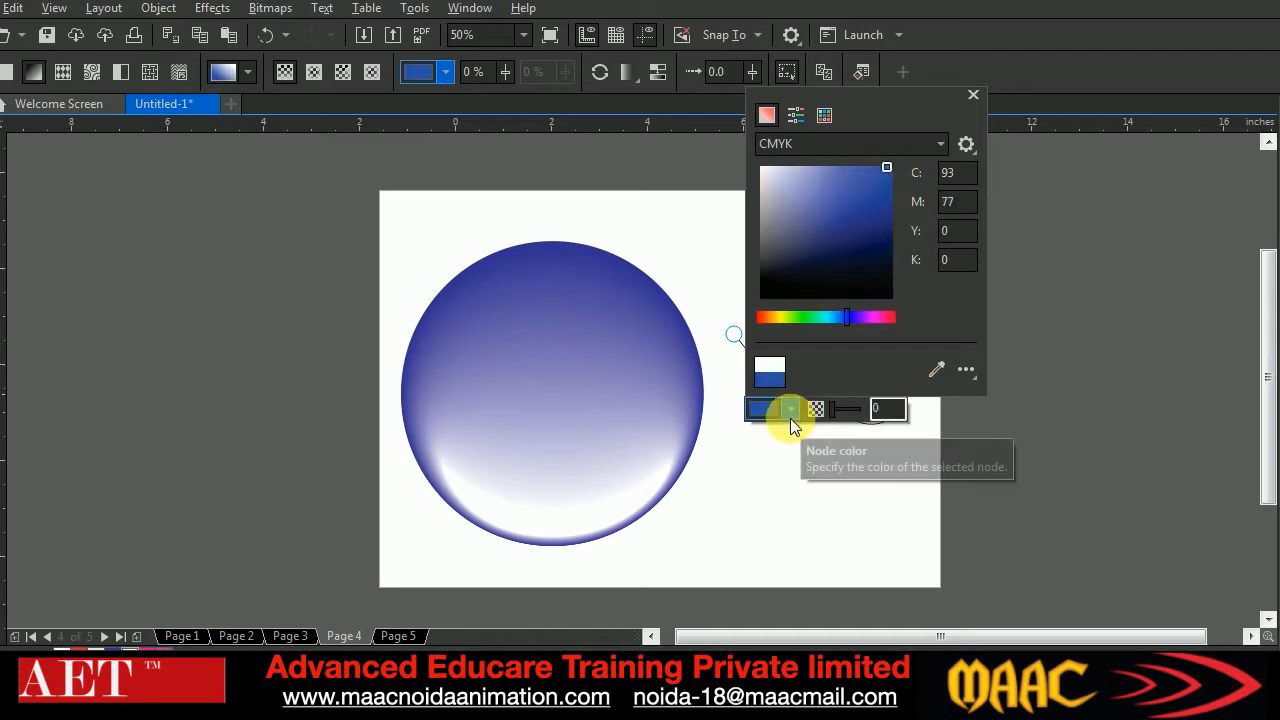
click(790, 412)
Set the end node of the lower-left pane's gradient to light blue (C 61, M 13, Y 0, K 0)
click(829, 345)
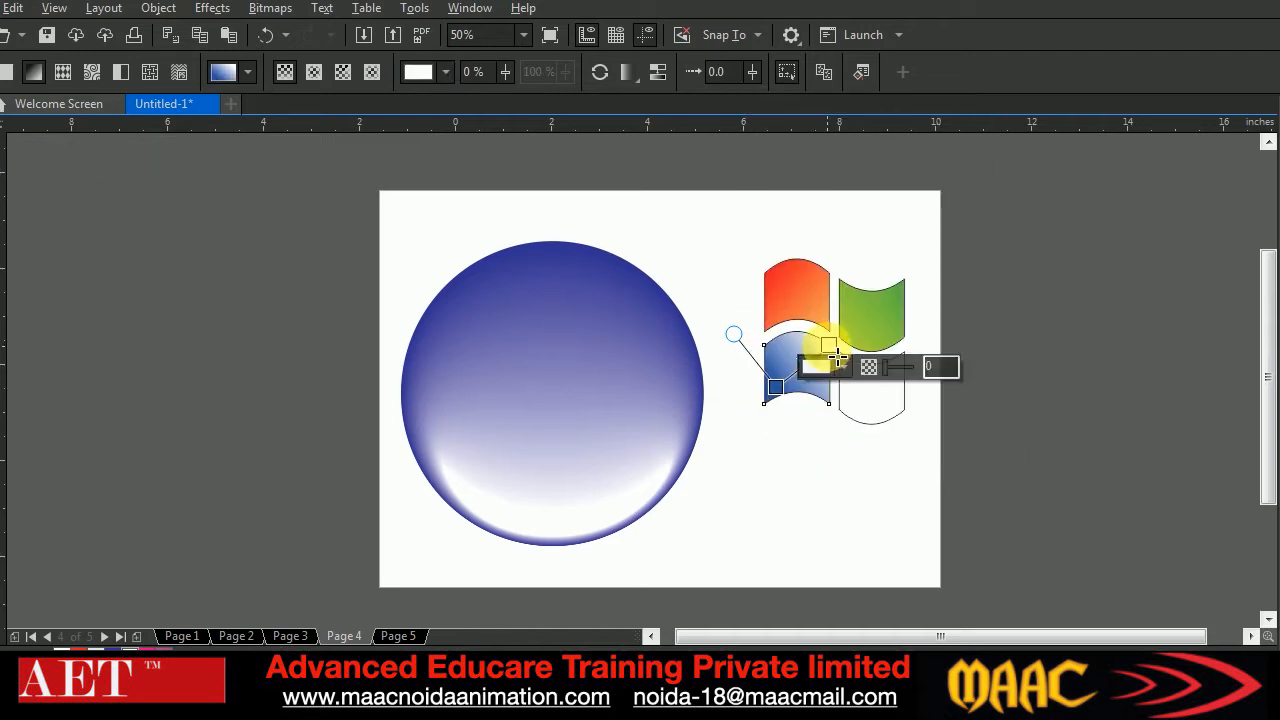
click(842, 366)
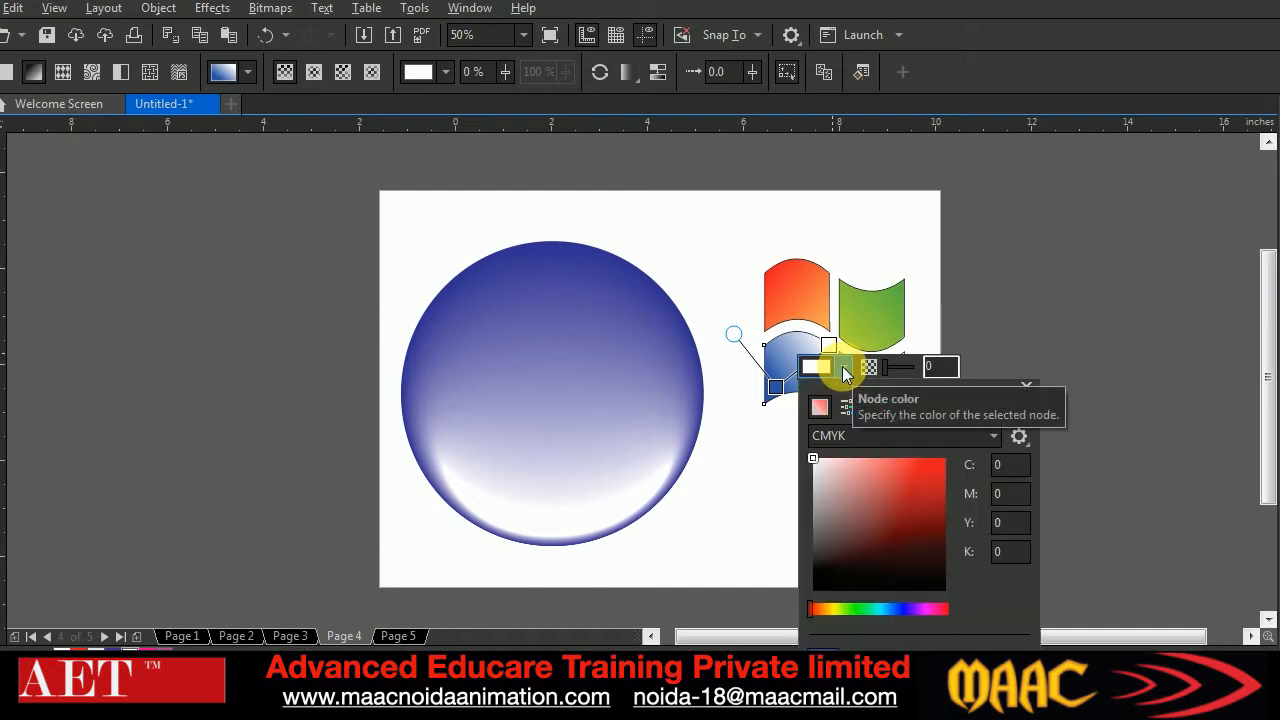
click(887, 609)
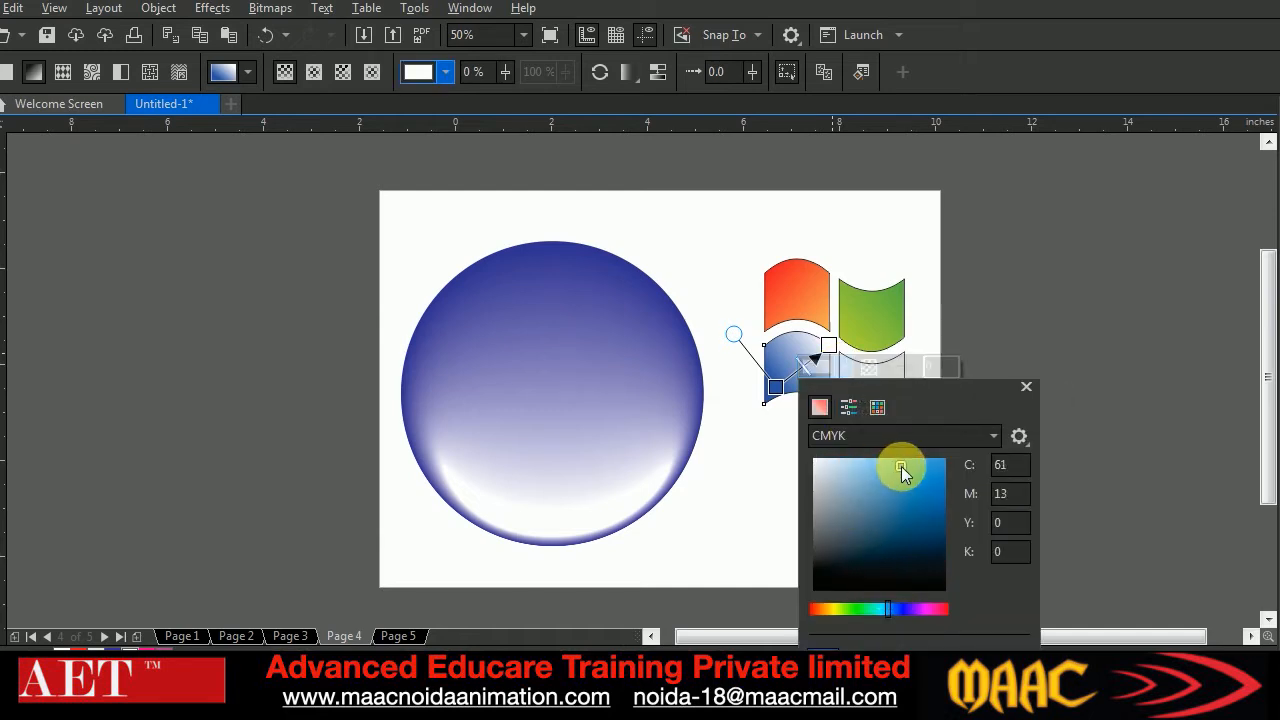
click(808, 352)
Apply a linear fountain fill to the logo's lower-right pane, running from orange (C 0, M 40, Y 100, K 0) at its lower-right to its upper-left corner
click(888, 399)
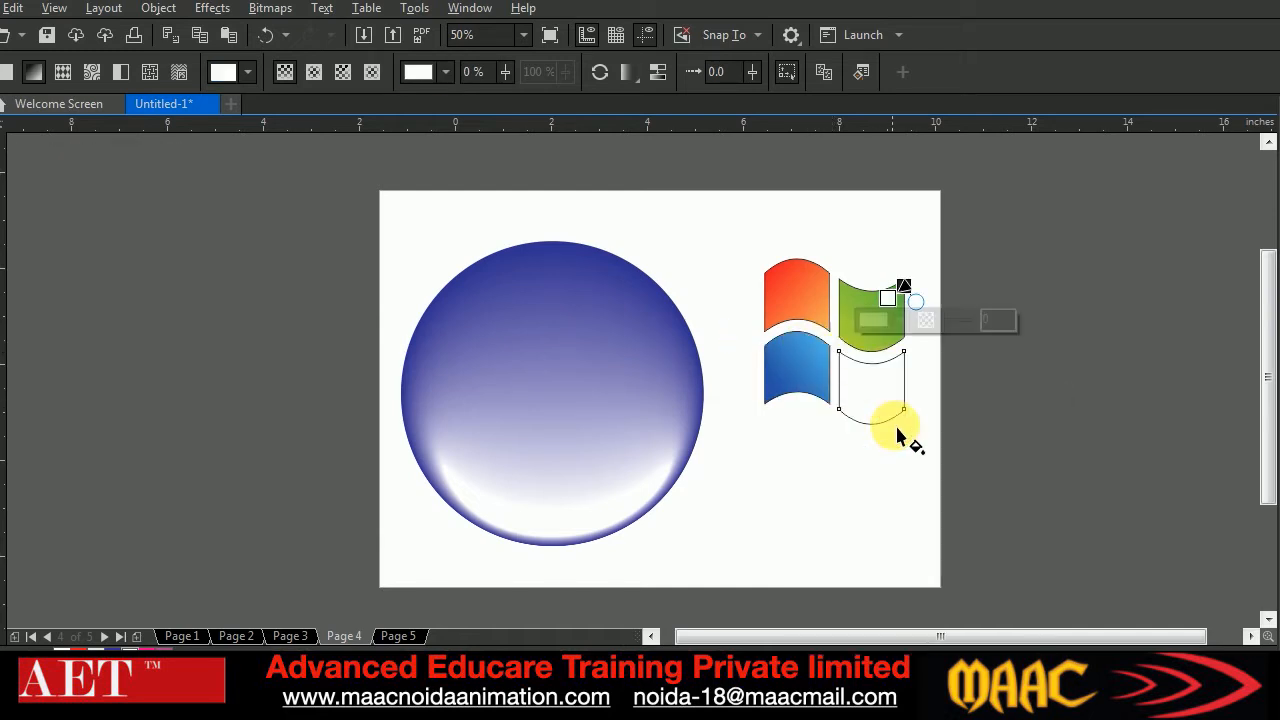
drag(905, 418, 841, 356)
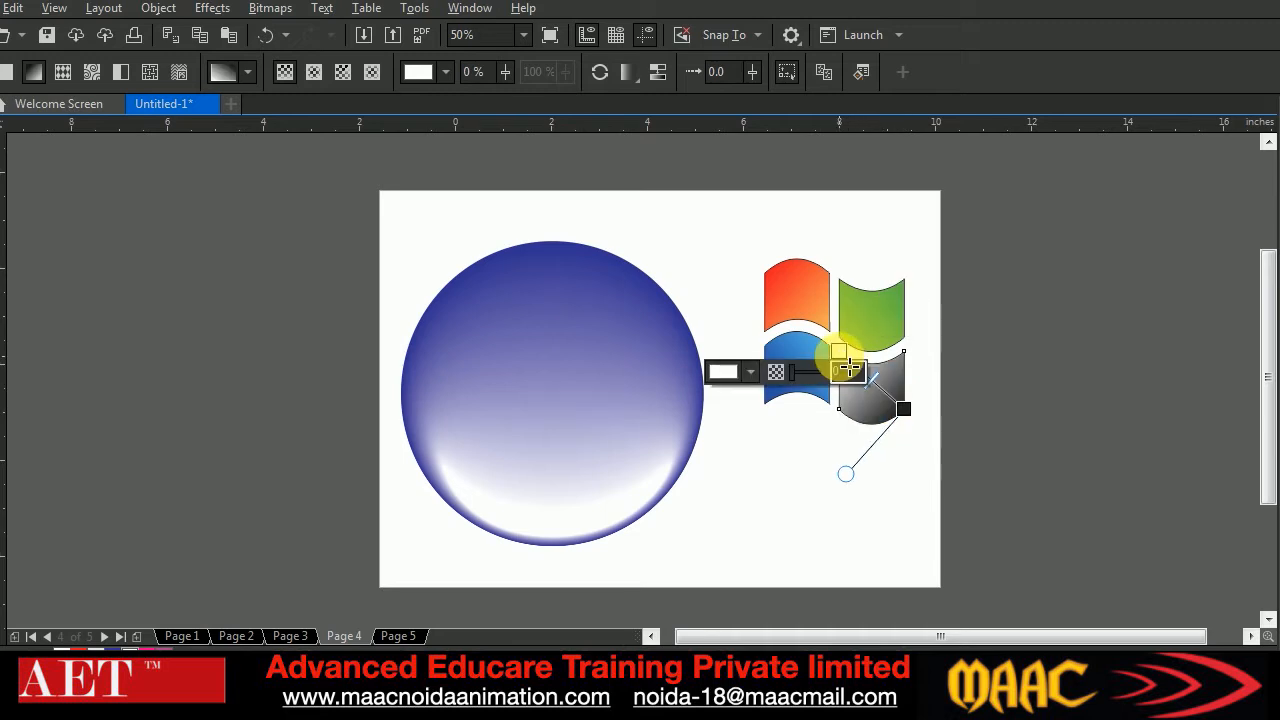
click(903, 410)
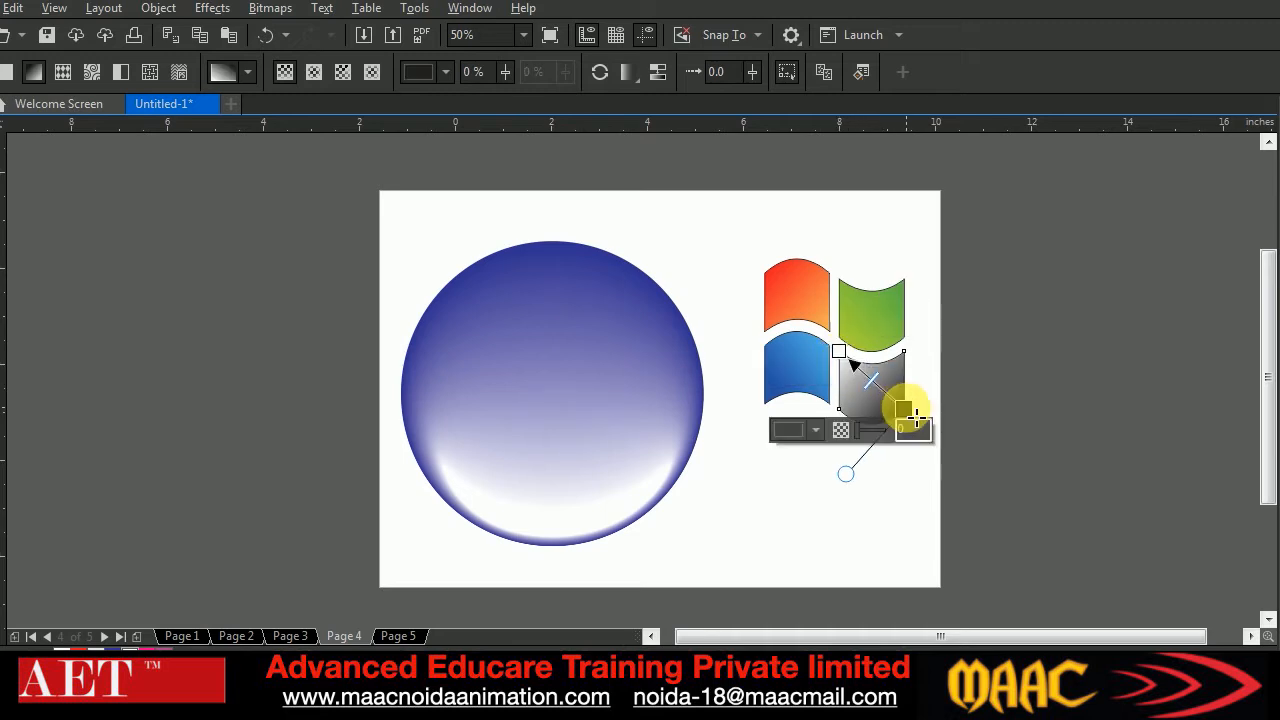
click(816, 430)
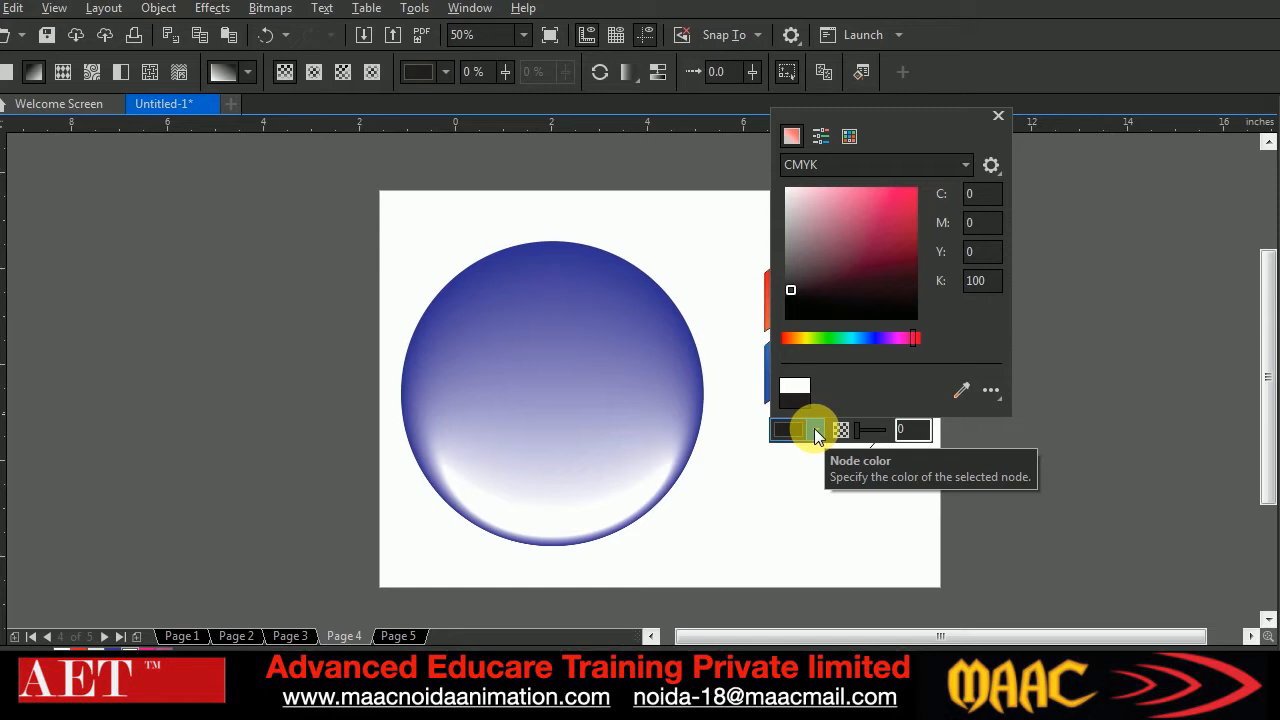
click(798, 340)
drag(897, 208, 910, 190)
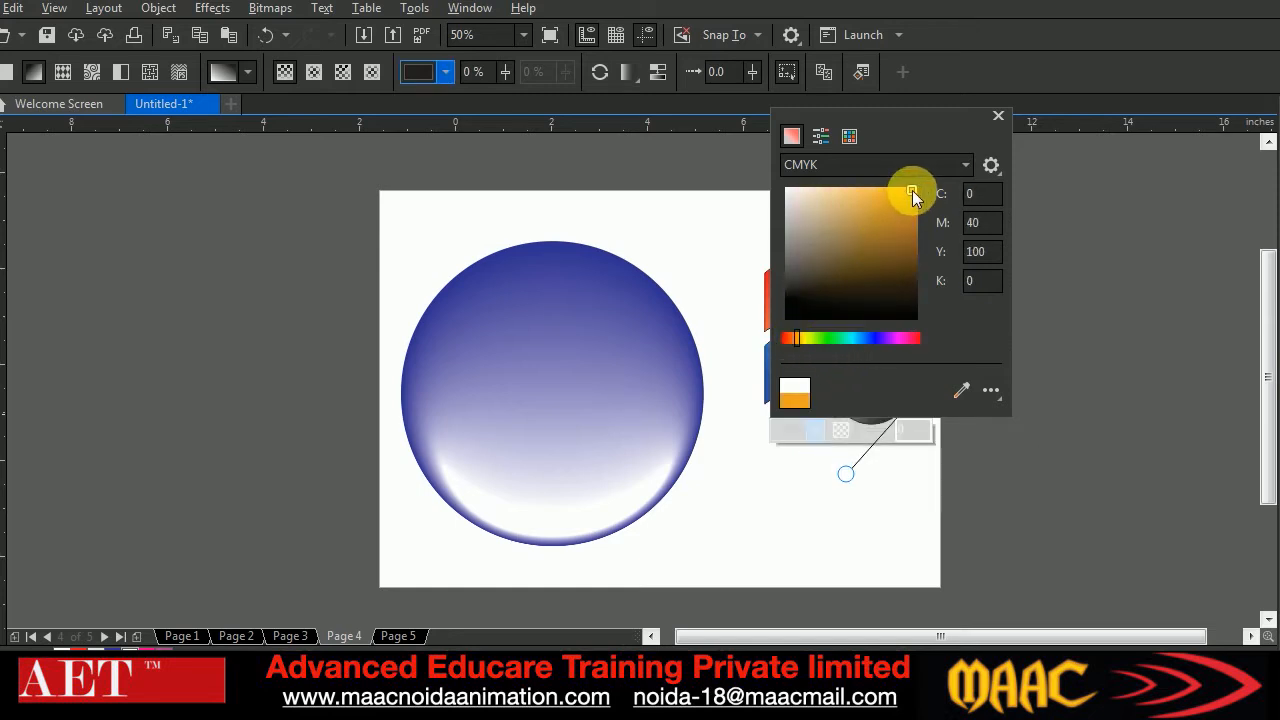
Finish the lower-right pane's linear gradient as orange fading to near-white and deselect the pane
click(927, 430)
click(840, 355)
click(969, 402)
click(1, 110)
click(914, 268)
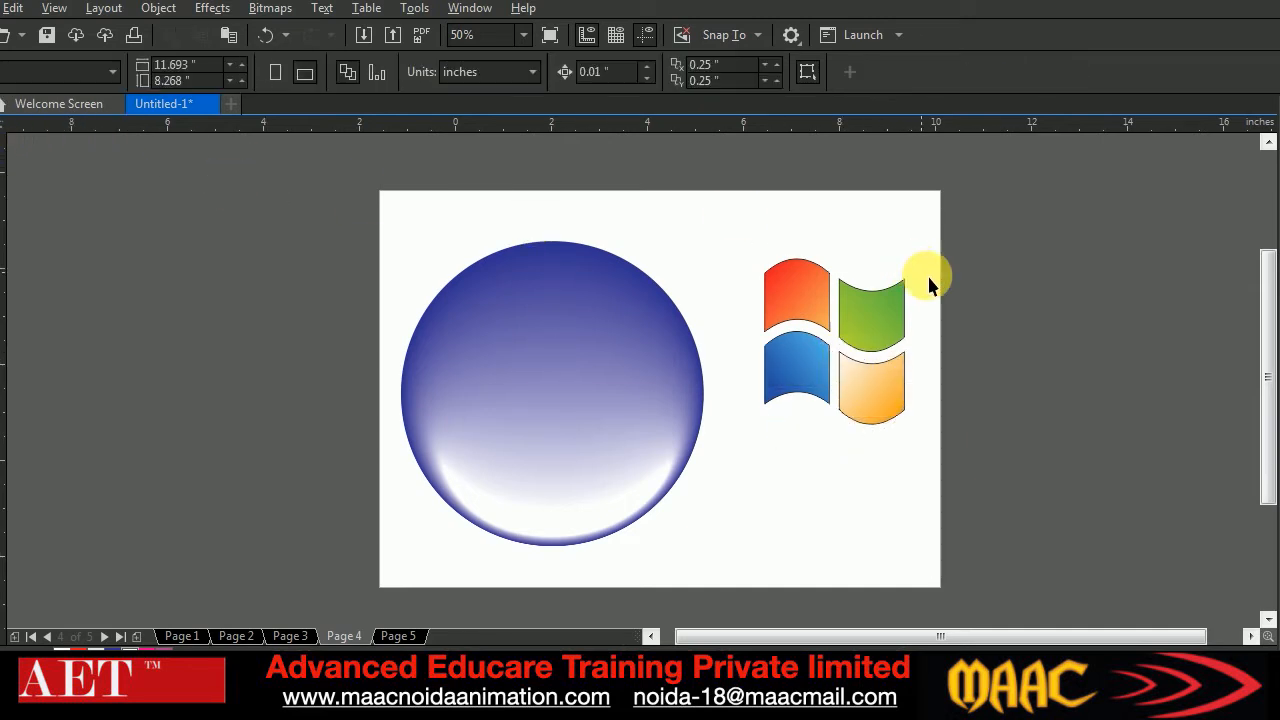
Remove the outlines from the four logo panes and apply a drop shadow offset slightly down and to the right
drag(922, 445, 924, 442)
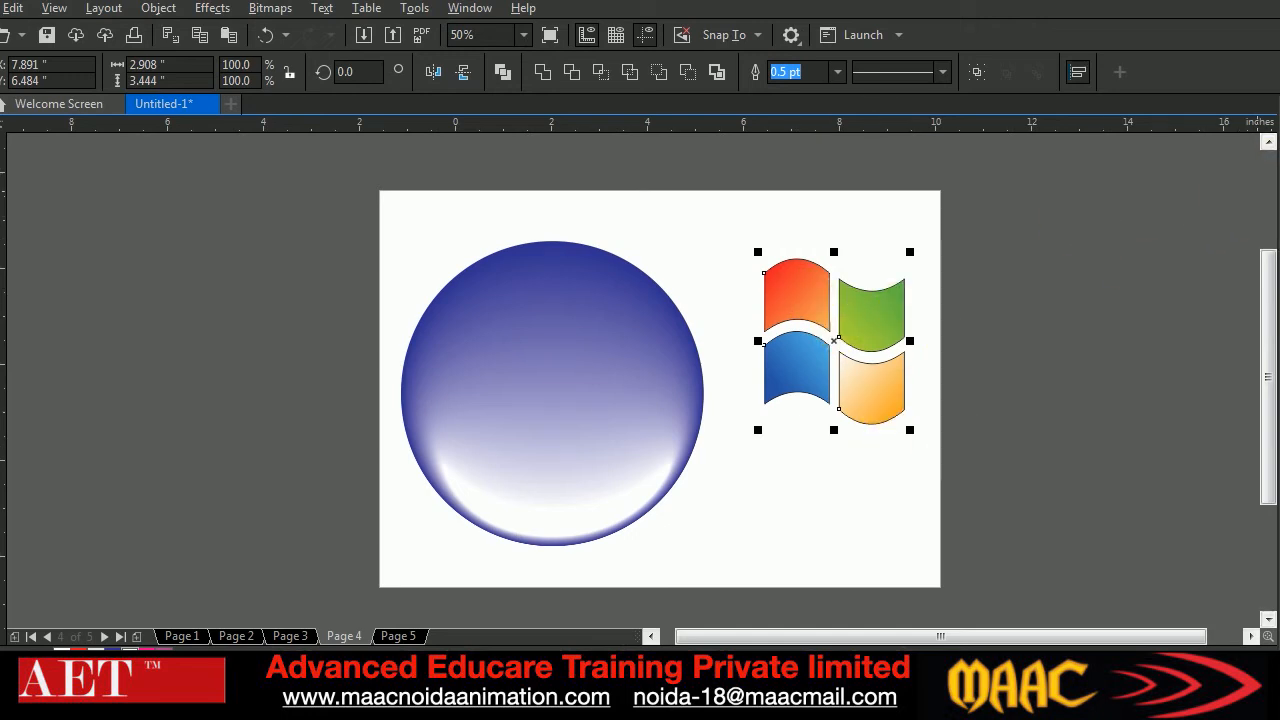
right_click(1279, 140)
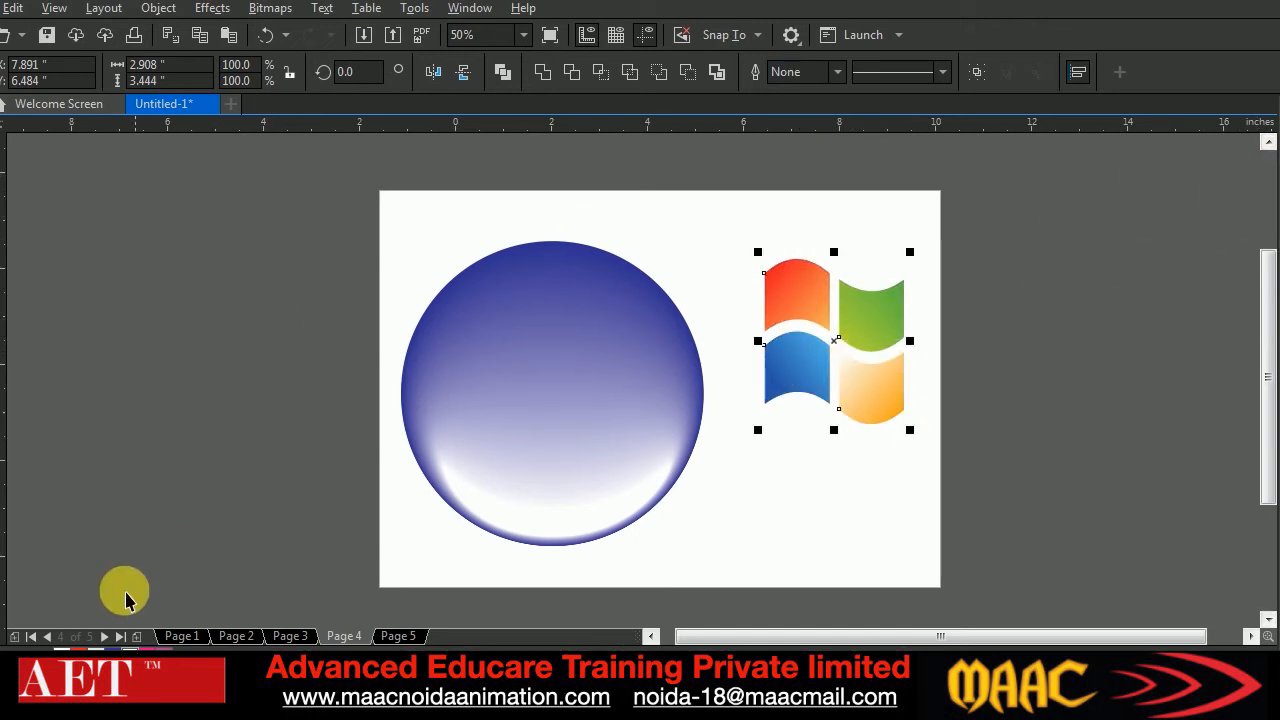
click(3, 500)
click(26, 497)
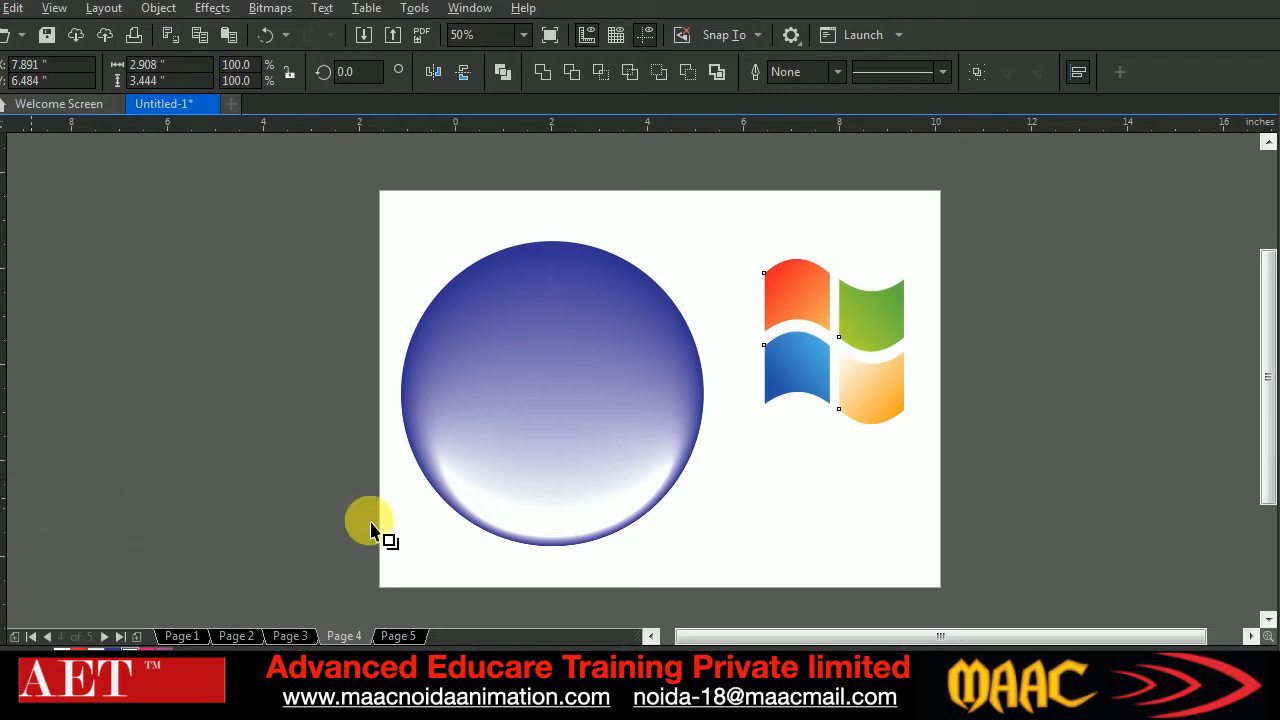
drag(836, 340, 1070, 568)
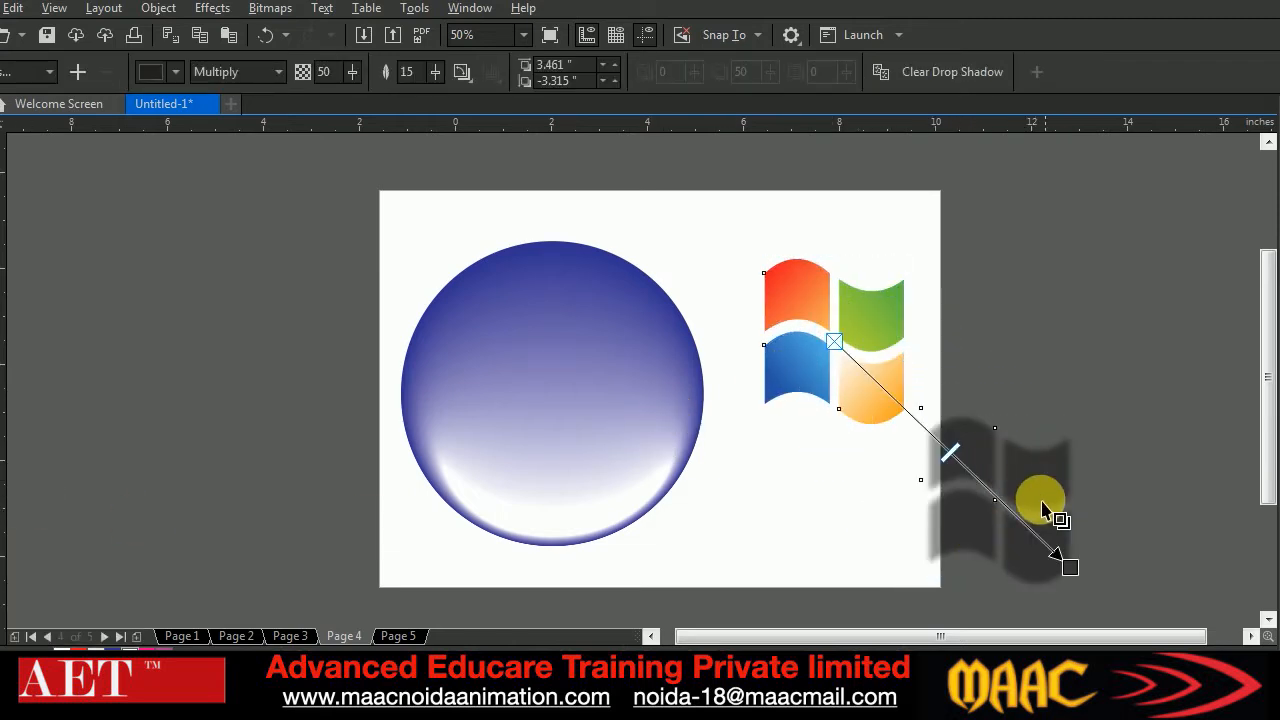
key(ctrl+z)
drag(836, 341, 895, 440)
click(10, 84)
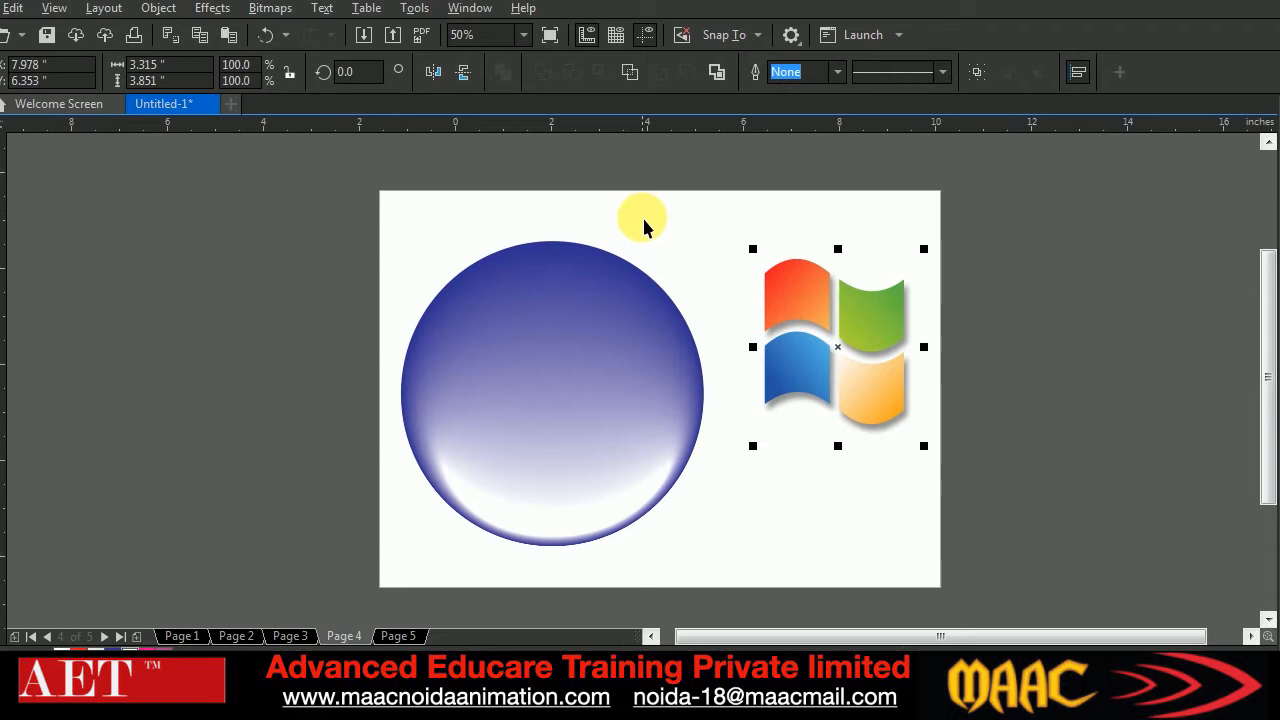
Move the shadowed logo onto the glossy sphere and enlarge it to about 3.93 by 4.57 inches, centered on the sphere
drag(889, 363, 572, 390)
drag(640, 298, 688, 285)
drag(577, 444, 585, 445)
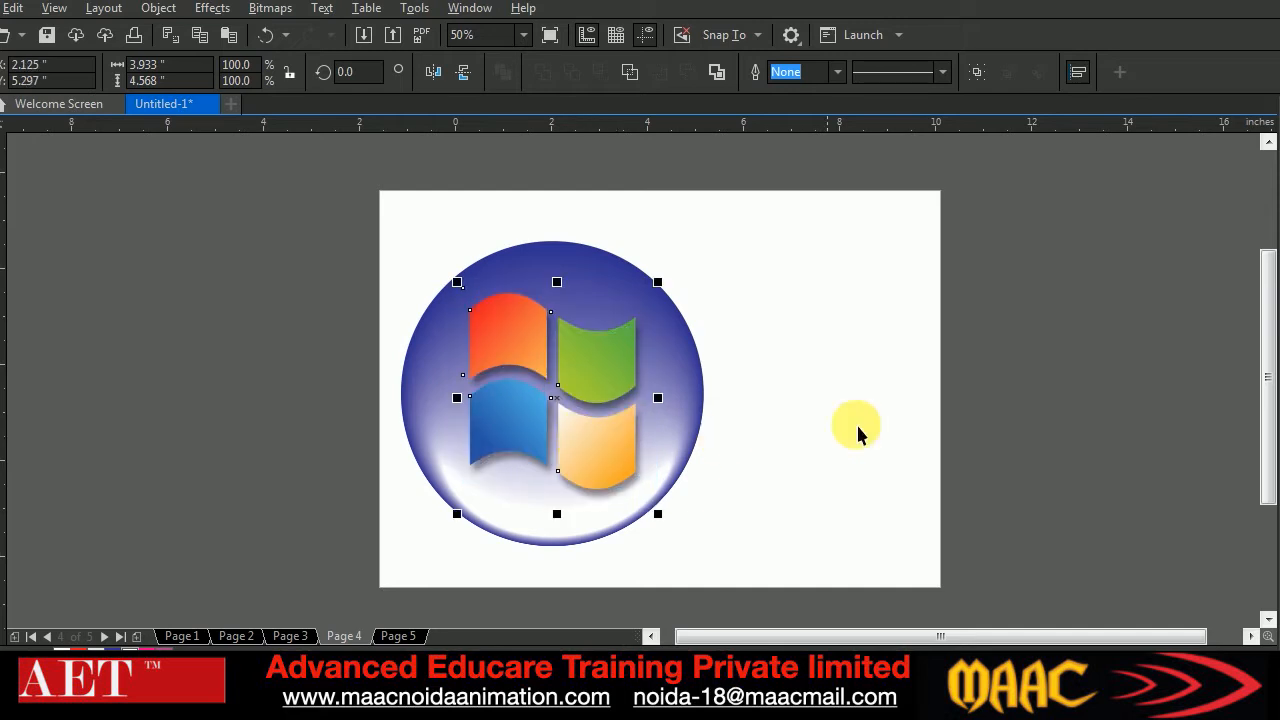
Select the sphere and logo together and move them to the middle of the page
click(866, 380)
drag(357, 214, 715, 565)
drag(577, 441, 670, 440)
click(920, 429)
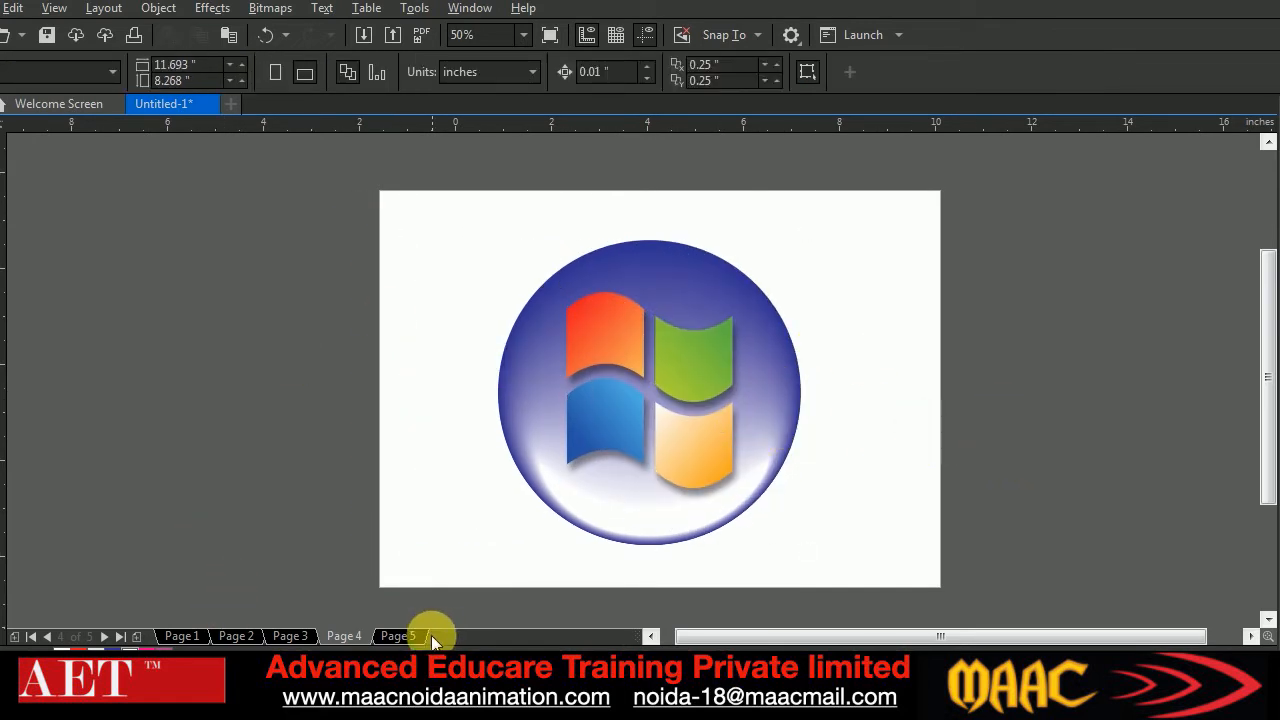
Open Page 5, look over the blend reference images in the "blen tool" folder, and return to the drawing
click(405, 636)
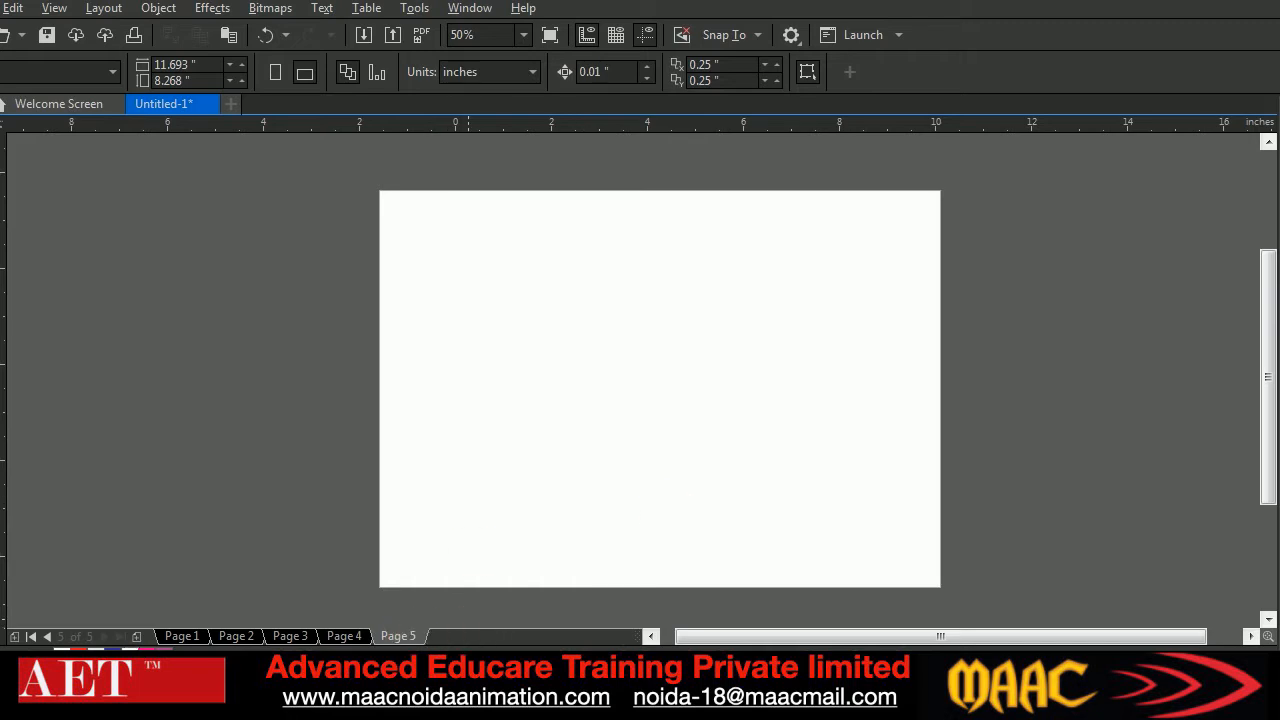
key(alt+Tab)
scroll(1002, 386, down, 2)
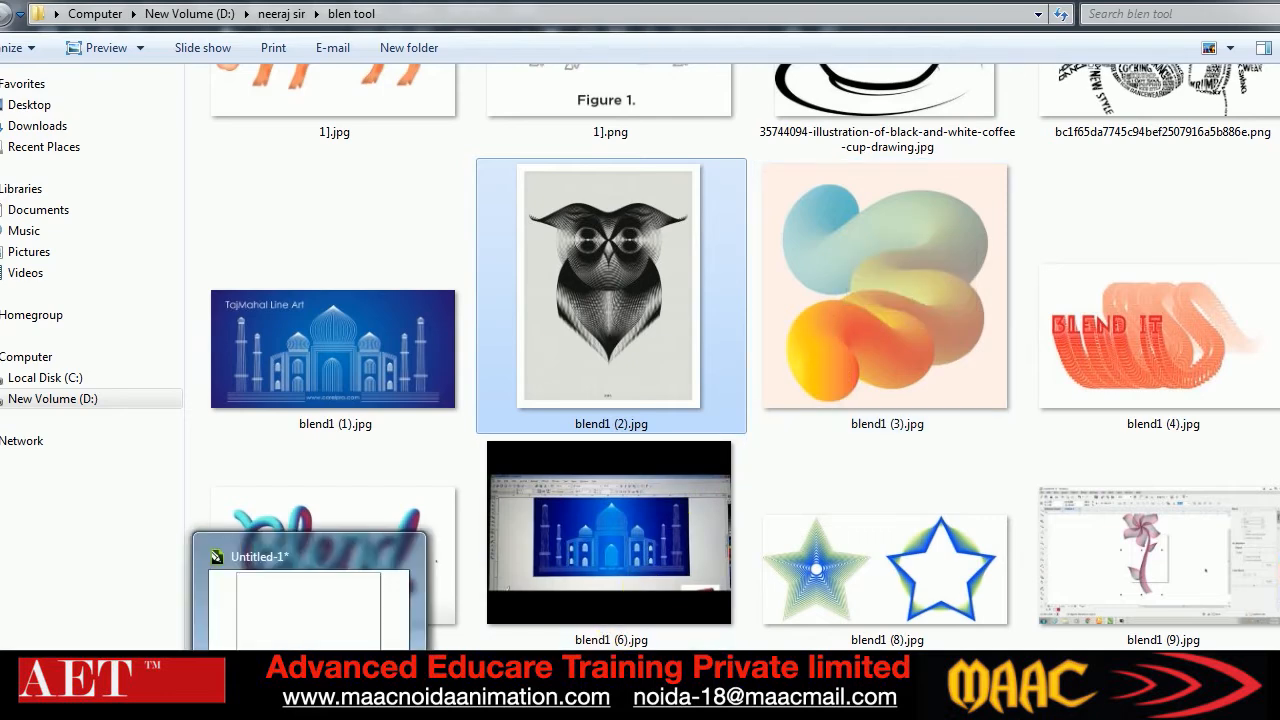
click(310, 704)
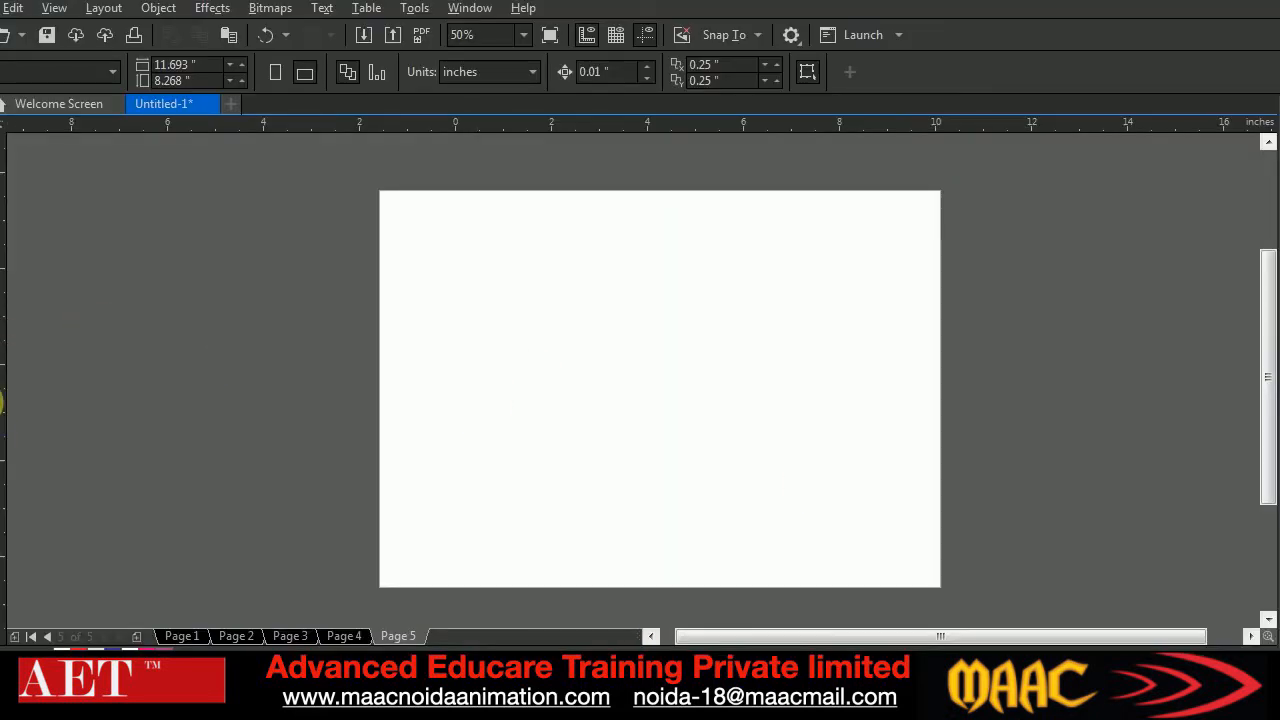
Add the text "MAAC" in the upper half of the page, make it bold and enlarge it to about 98 pt
click(1, 402)
click(582, 306)
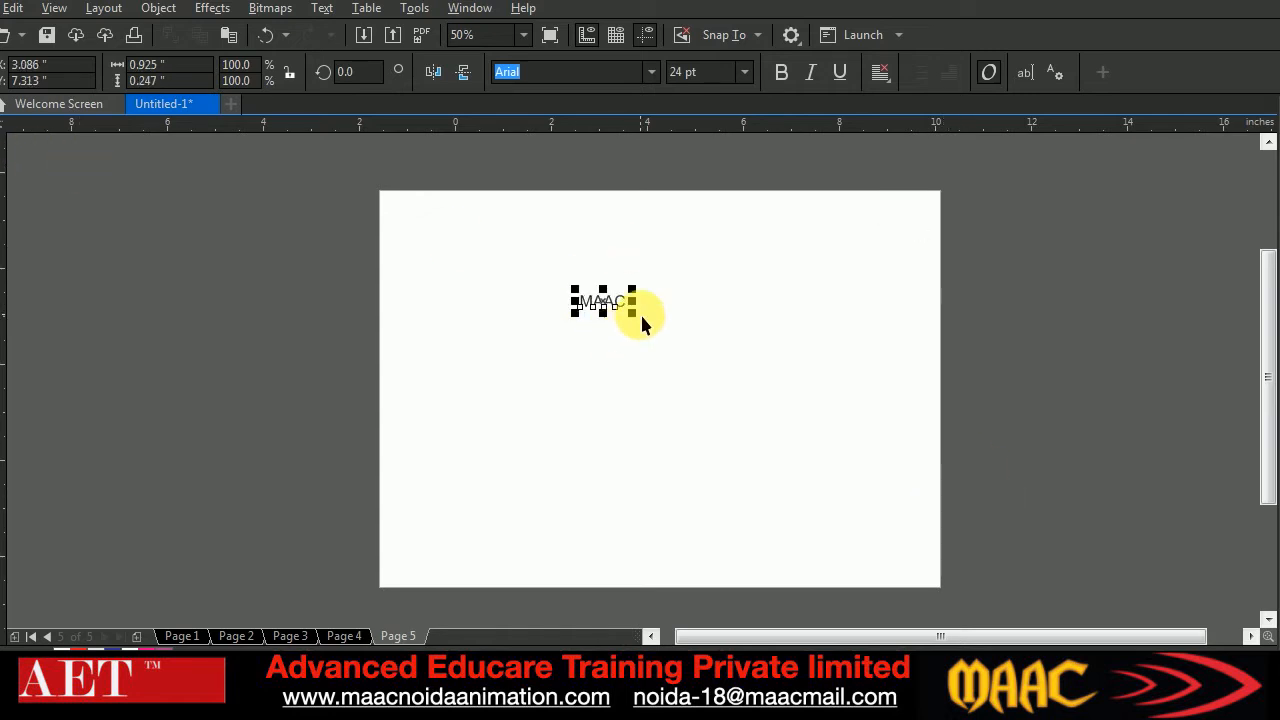
drag(634, 314, 681, 326)
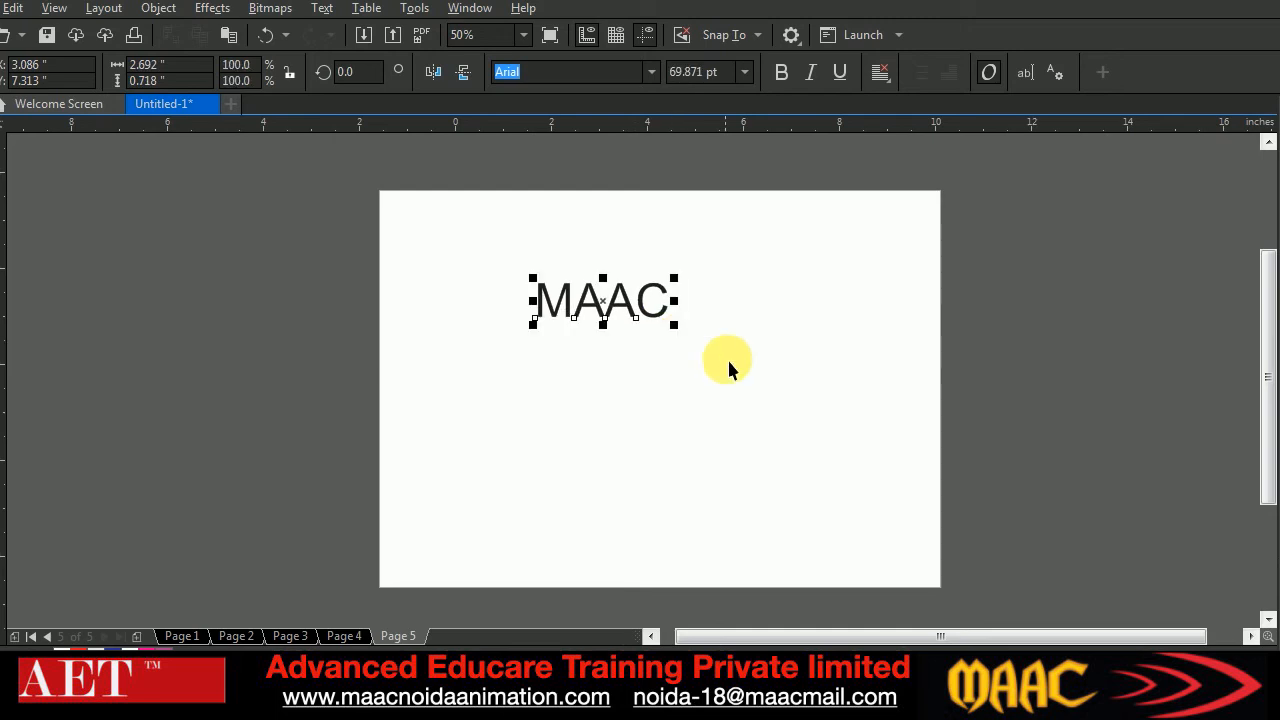
click(786, 75)
drag(677, 327, 699, 338)
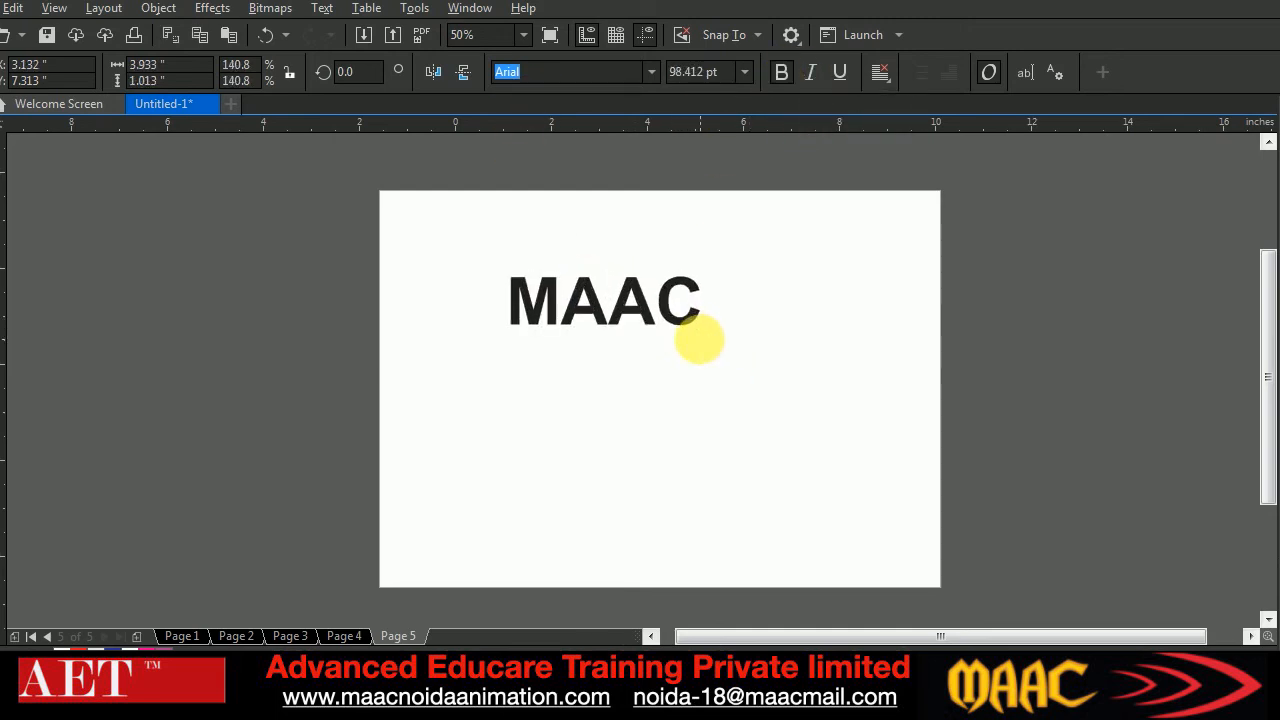
drag(638, 306, 657, 315)
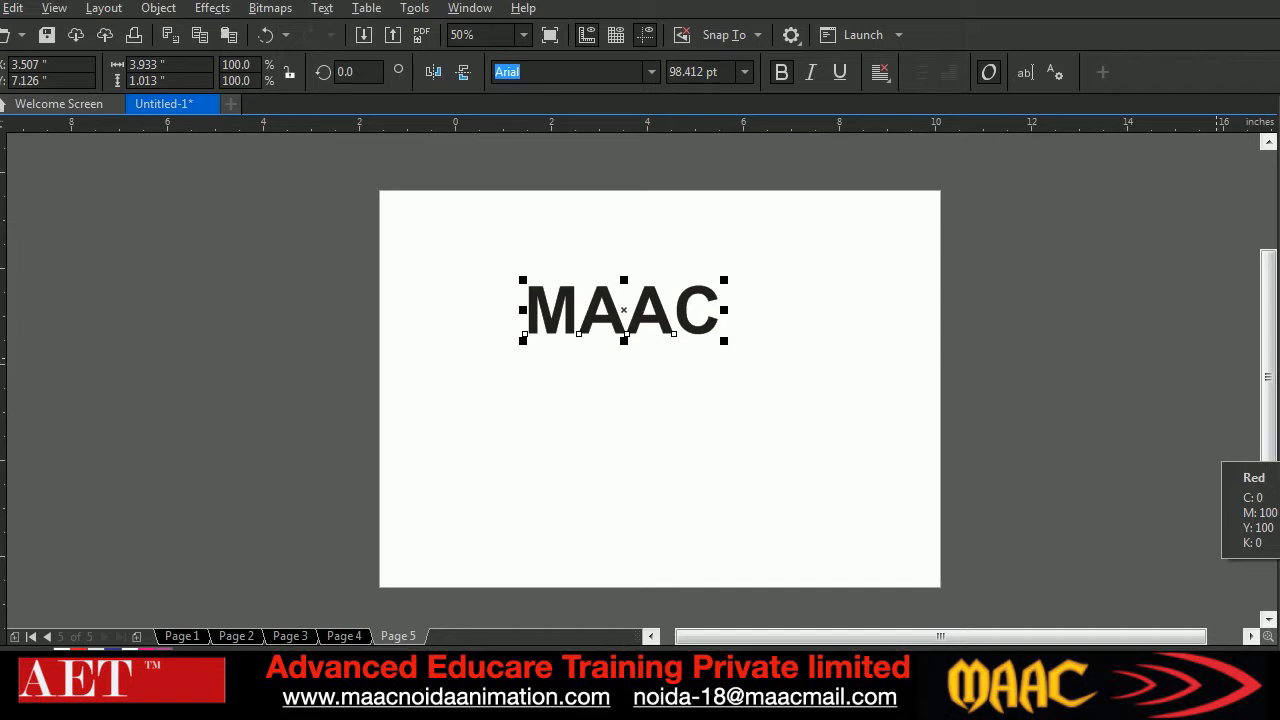
Color the MAAC text red and change its font to Arial Black
click(1275, 378)
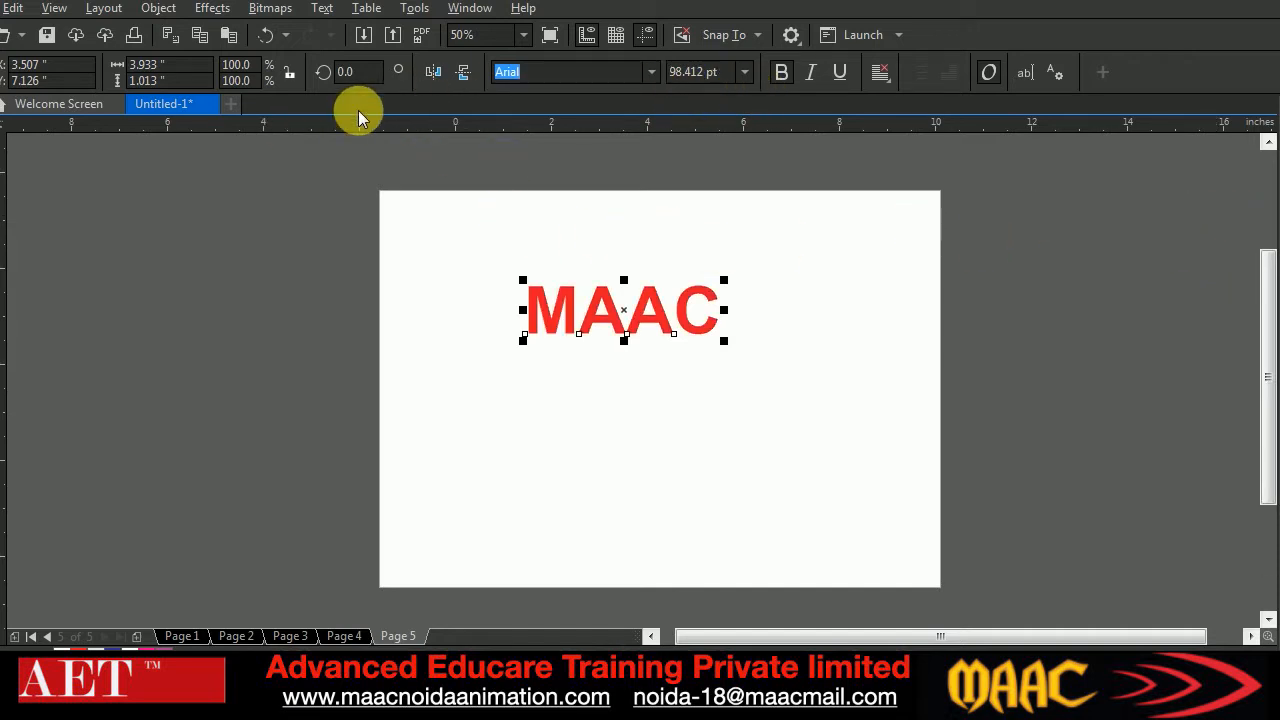
click(650, 72)
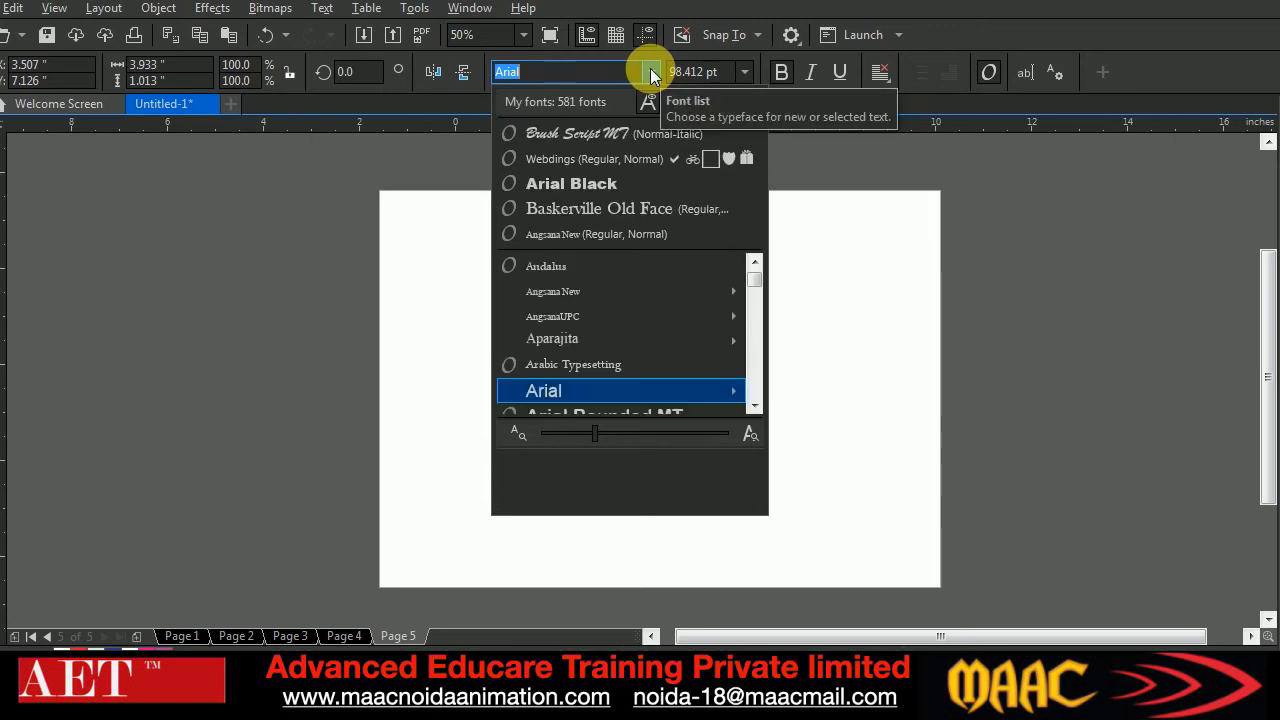
click(608, 188)
click(730, 330)
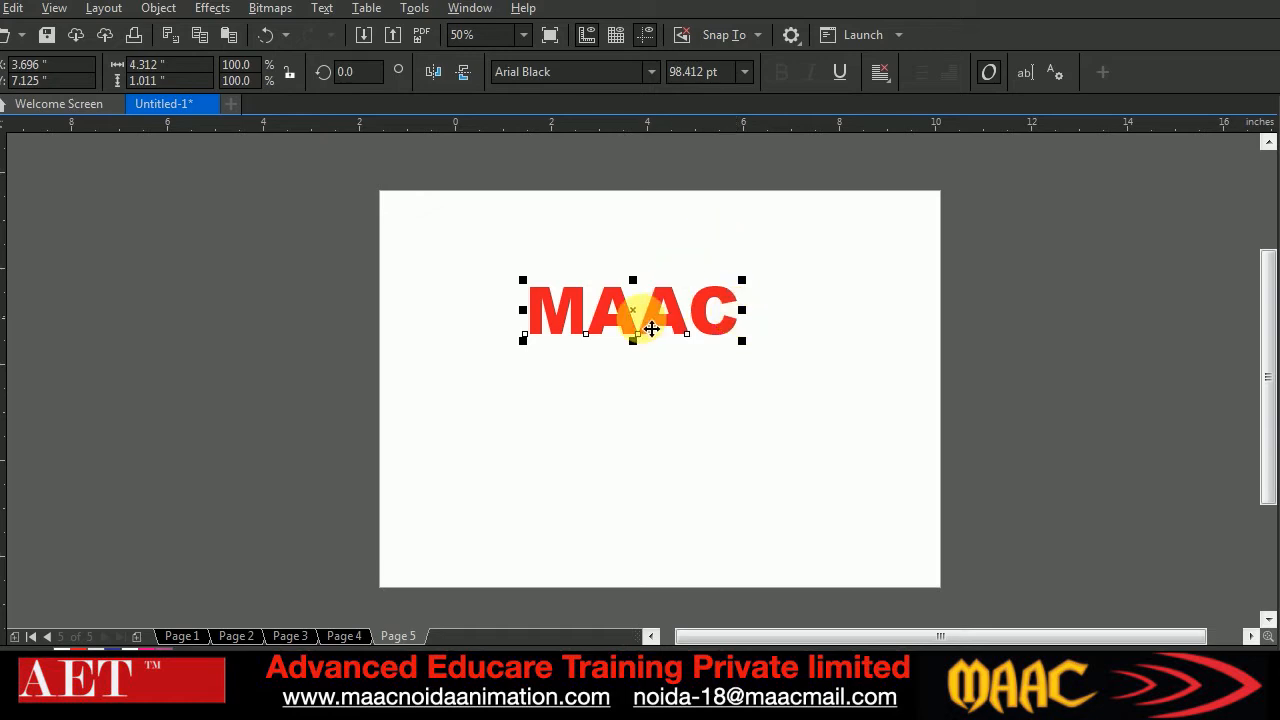
Place an enlarged red copy of the MAAC text near the page's lower edge, and raise the original and recolor it orange
drag(643, 327, 660, 486)
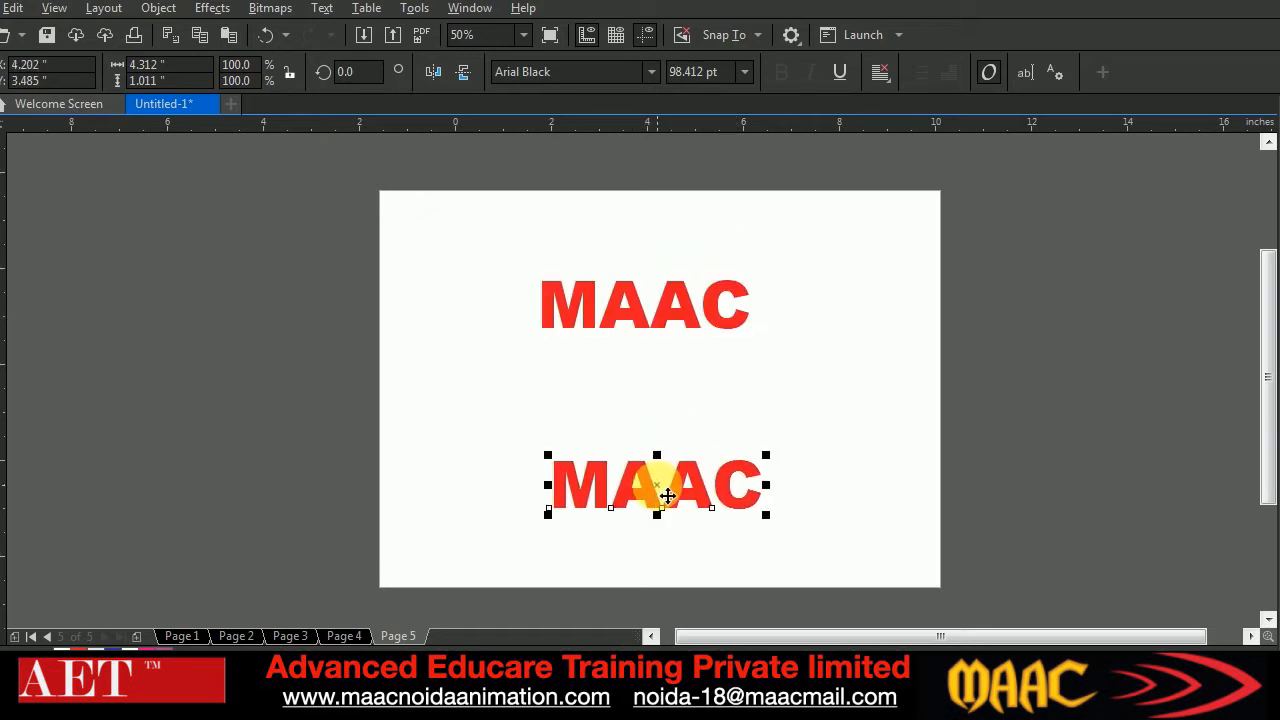
drag(766, 516, 822, 540)
click(684, 302)
key(Delete)
key(ctrl+z)
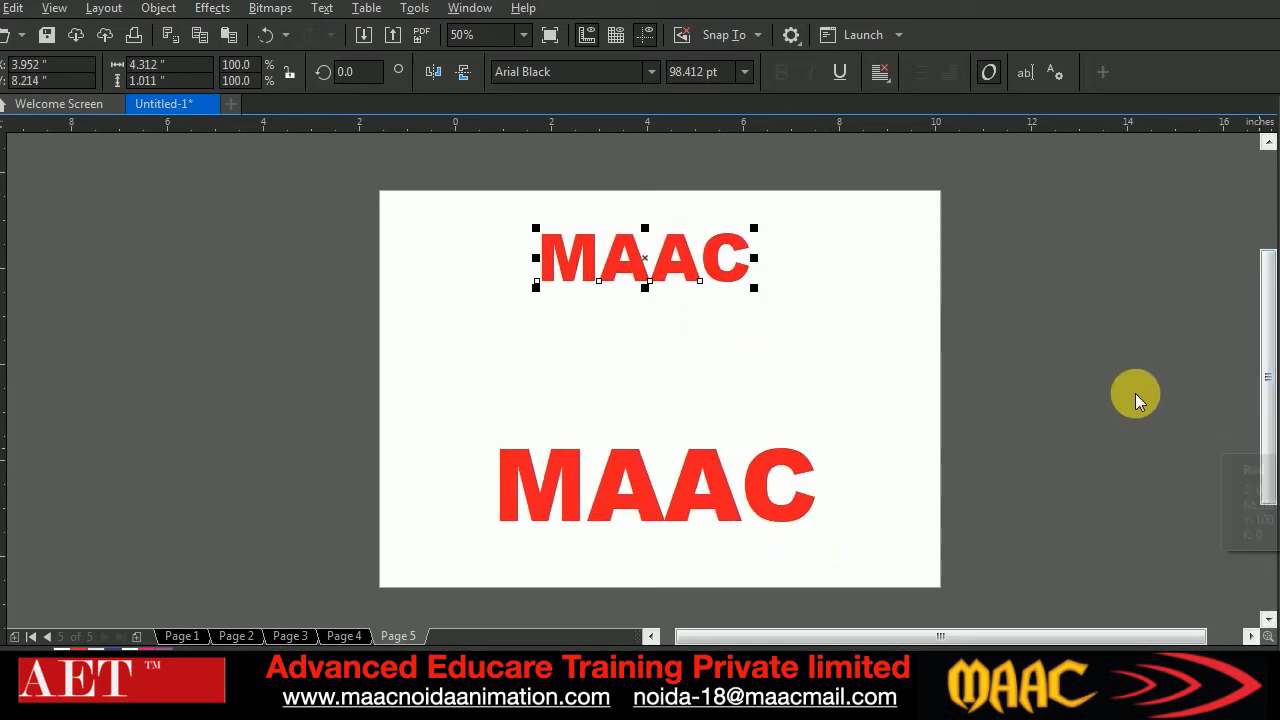
click(1274, 442)
click(791, 357)
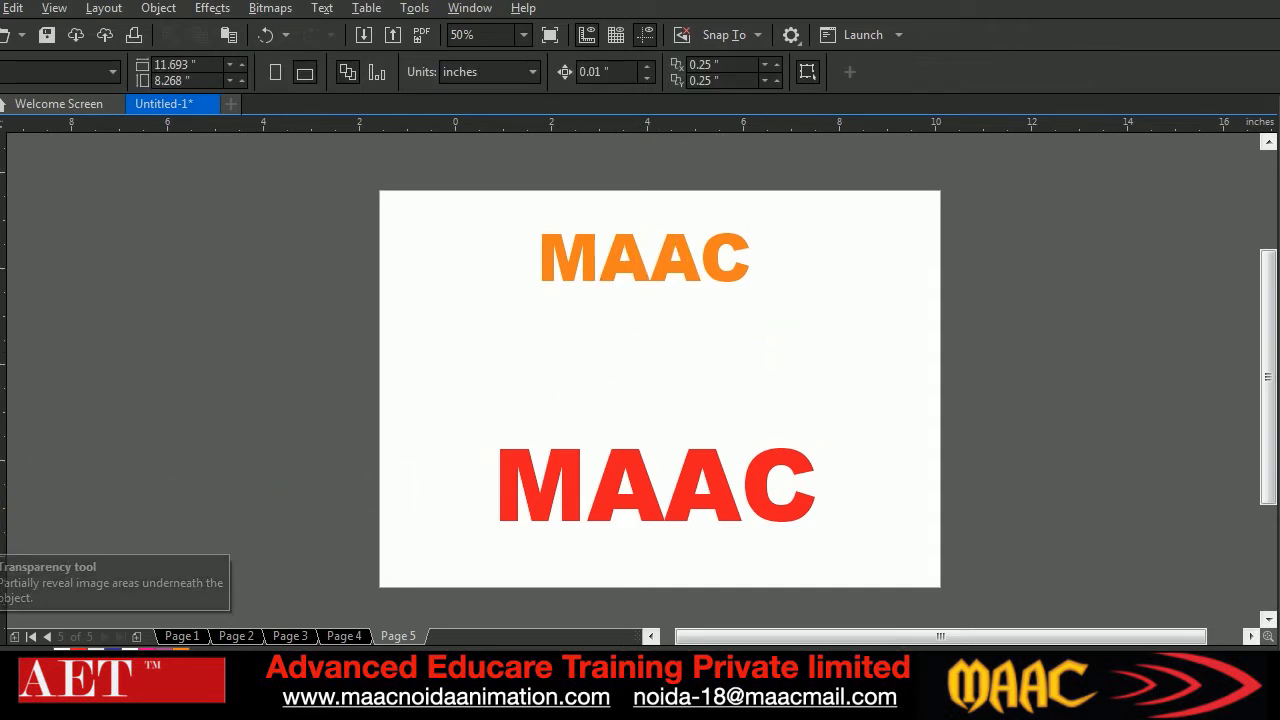
Blend the orange MAAC text into the large red one with 20 steps and shift the blend to the left
click(3, 535)
click(34, 536)
drag(648, 262, 654, 500)
drag(666, 370, 601, 373)
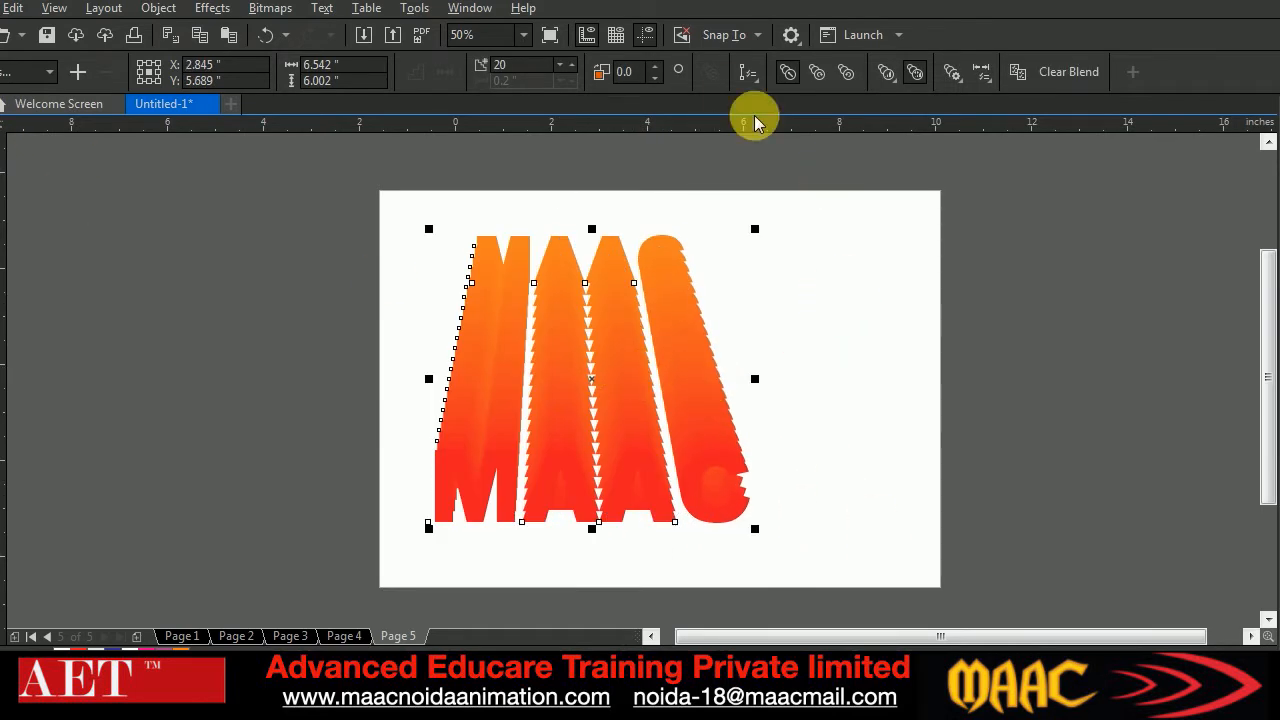
Unlink the blend's object and color acceleration and adjust each one slightly away from the center
click(886, 72)
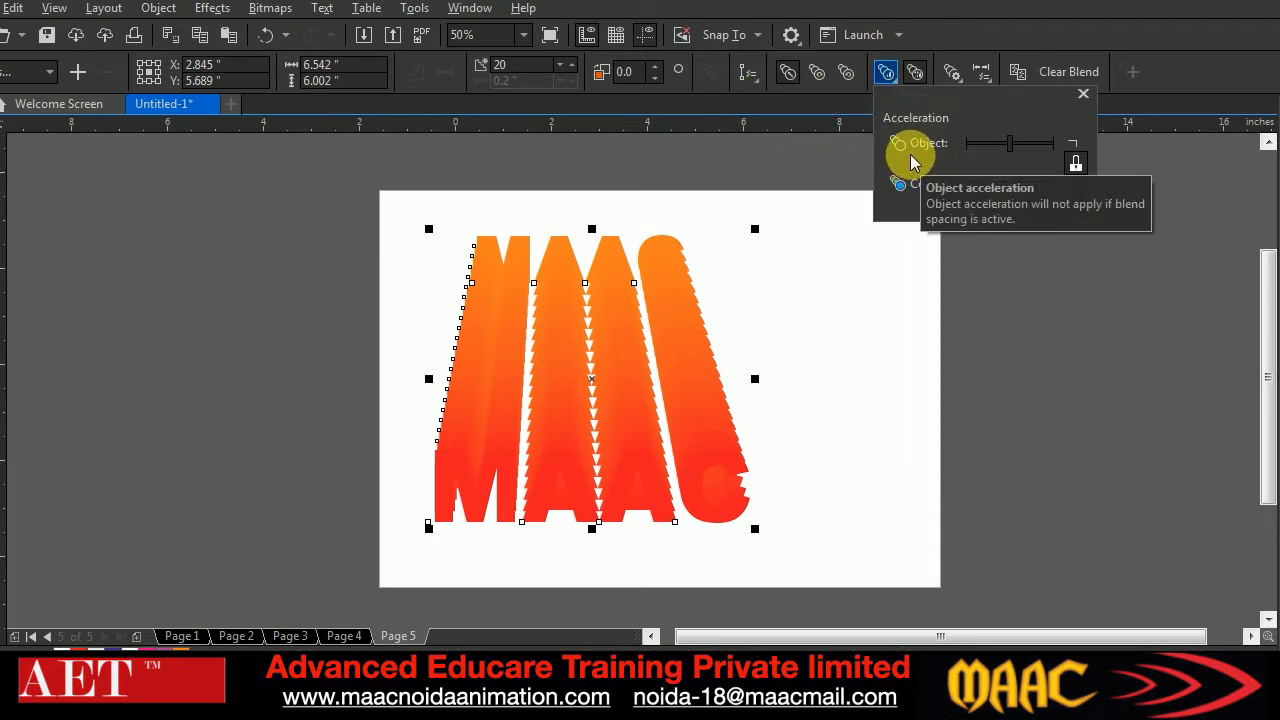
click(1075, 165)
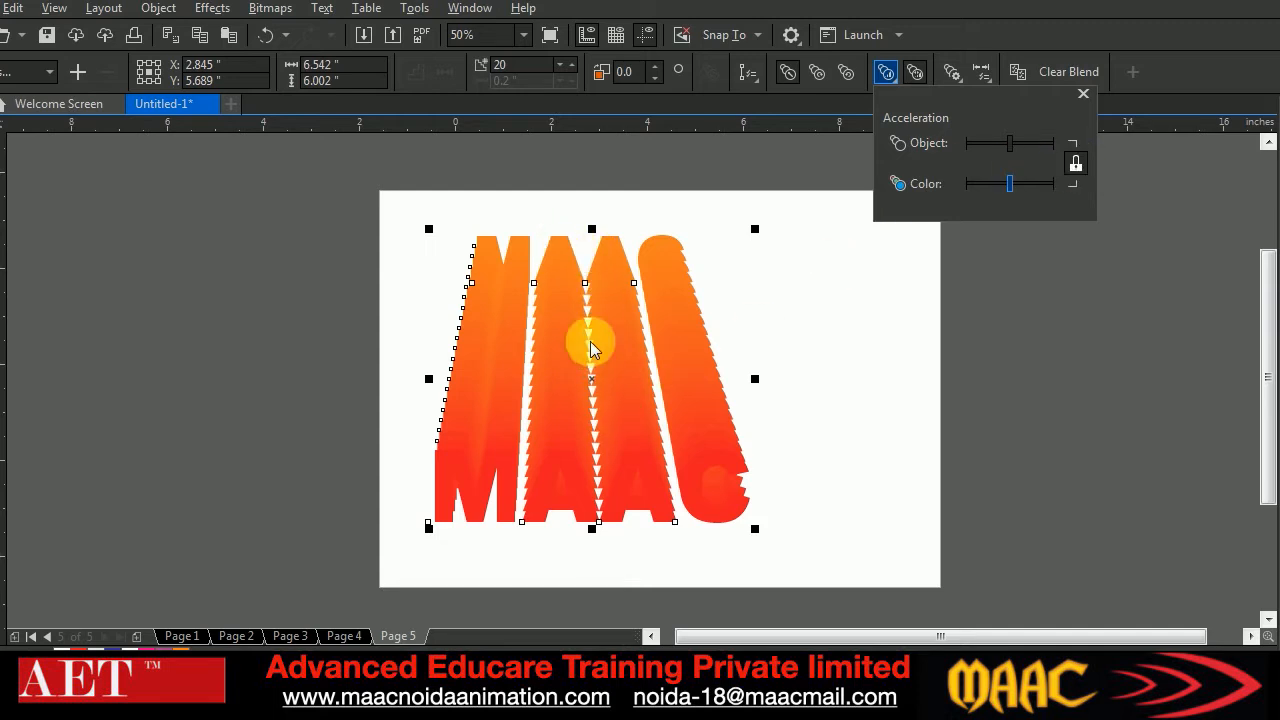
mouse_move(1012, 147)
mouse_down()
mouse_move(1035, 148)
mouse_move(989, 143)
mouse_move(1012, 142)
mouse_up()
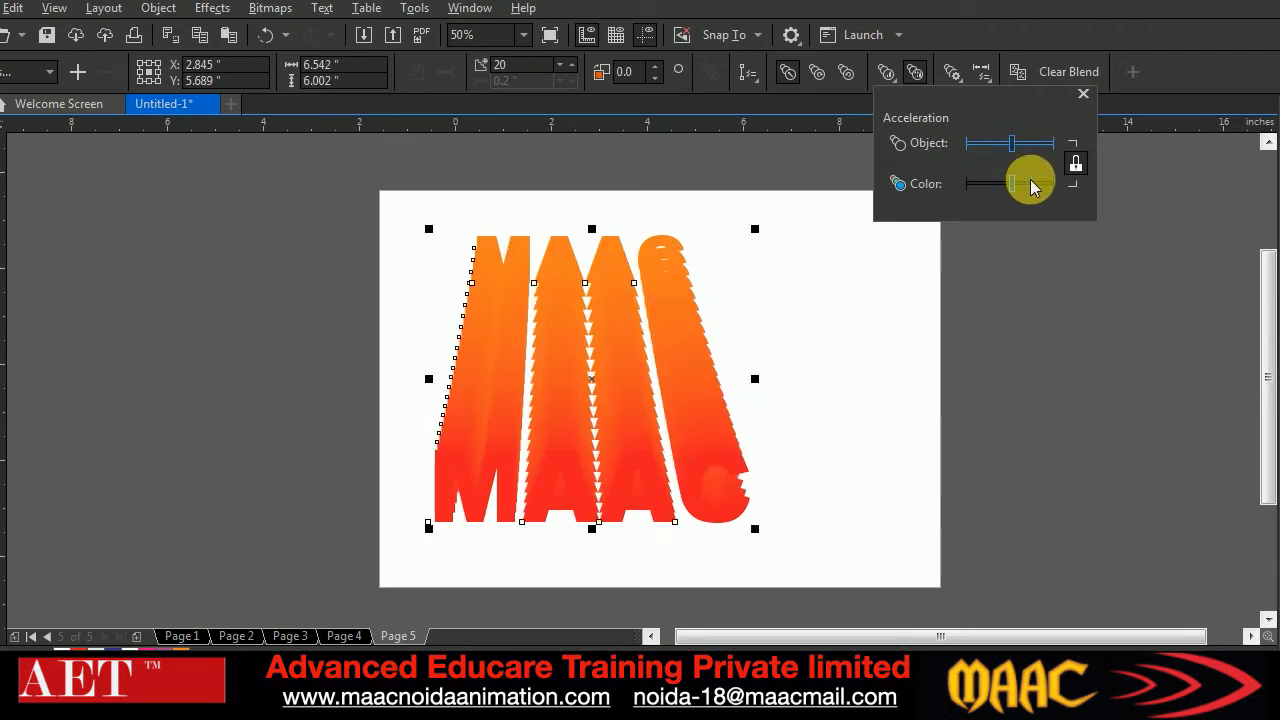
click(1077, 163)
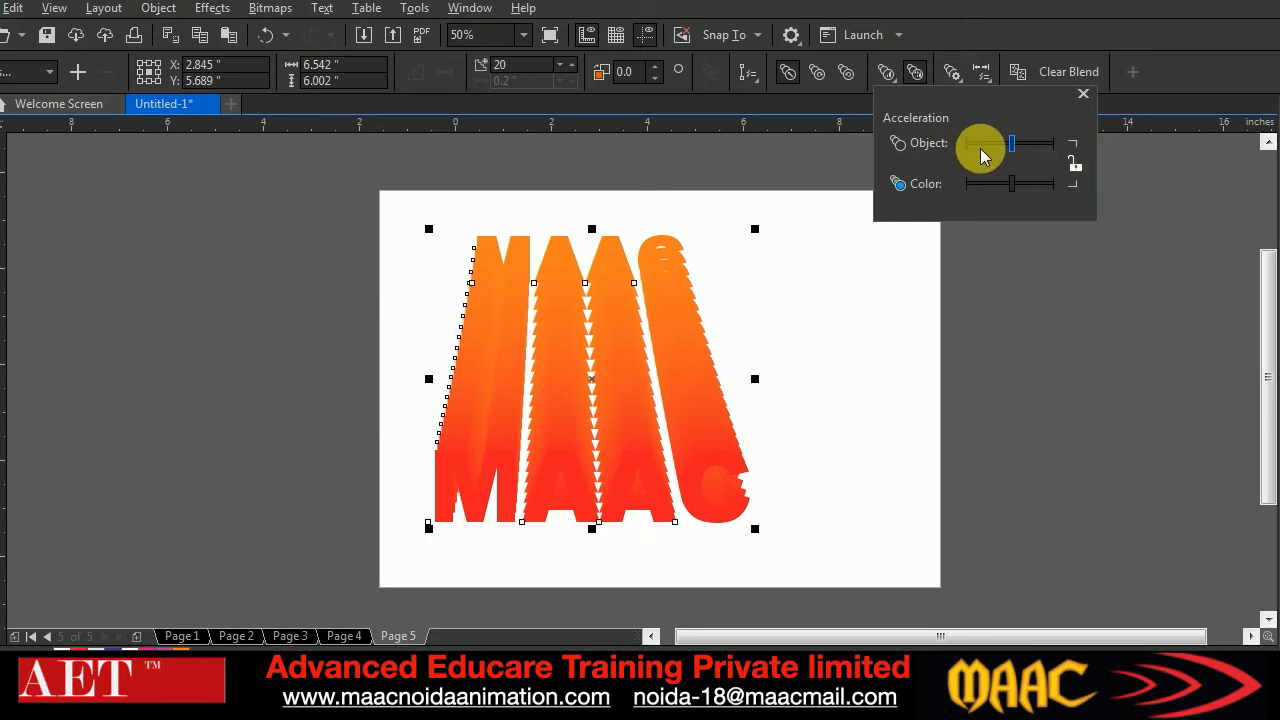
drag(1020, 141, 1017, 183)
click(887, 74)
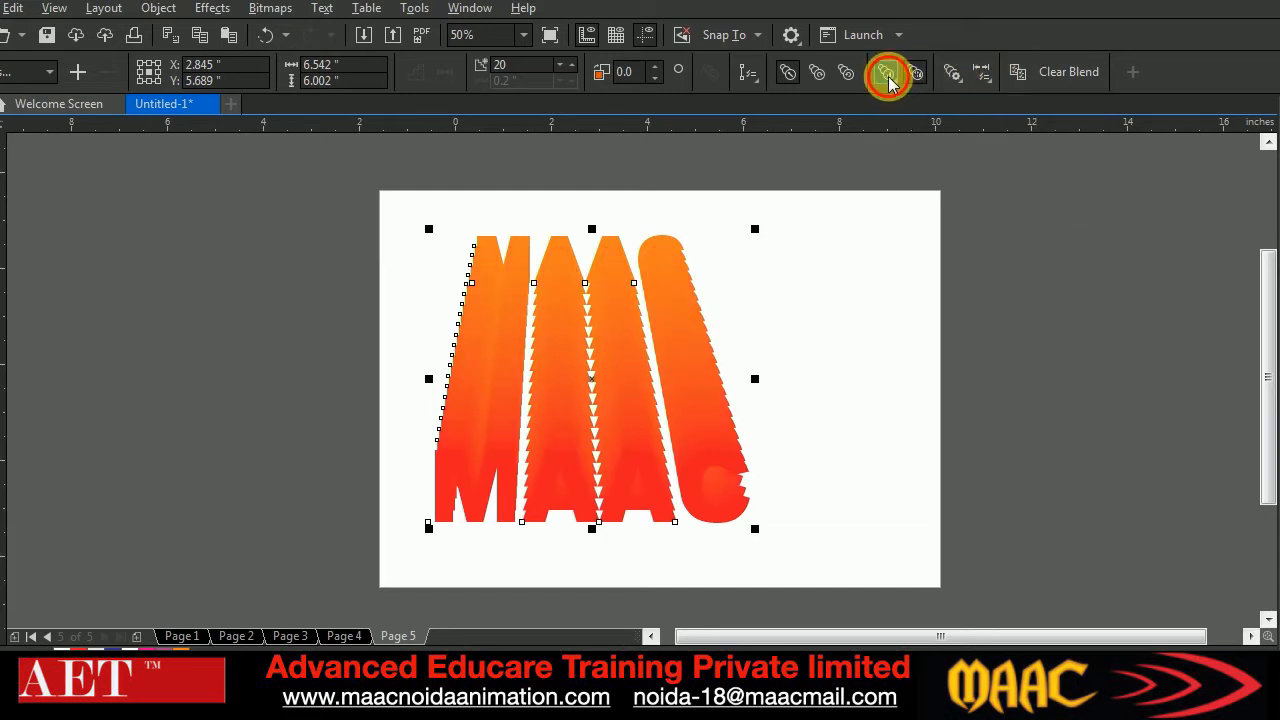
Try the clockwise color blend, switch the MAAC blend to counterclockwise rainbow colors, and fine-tune its color acceleration
click(820, 71)
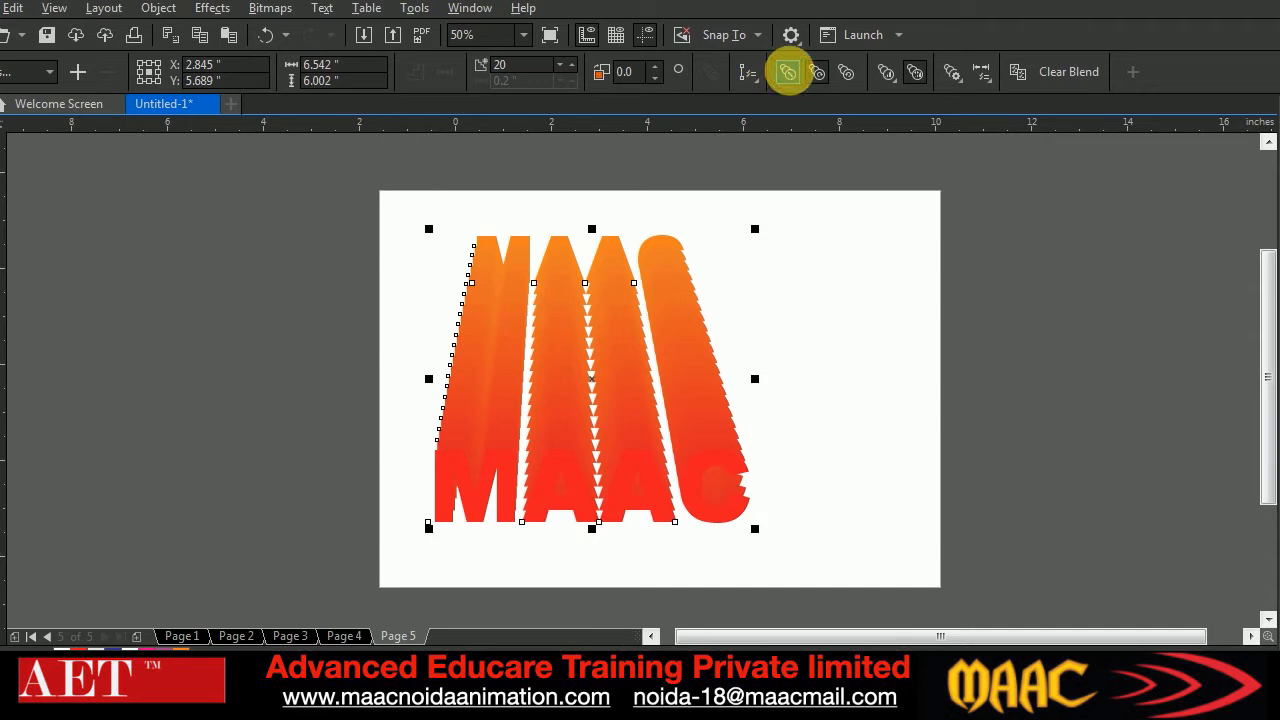
click(843, 84)
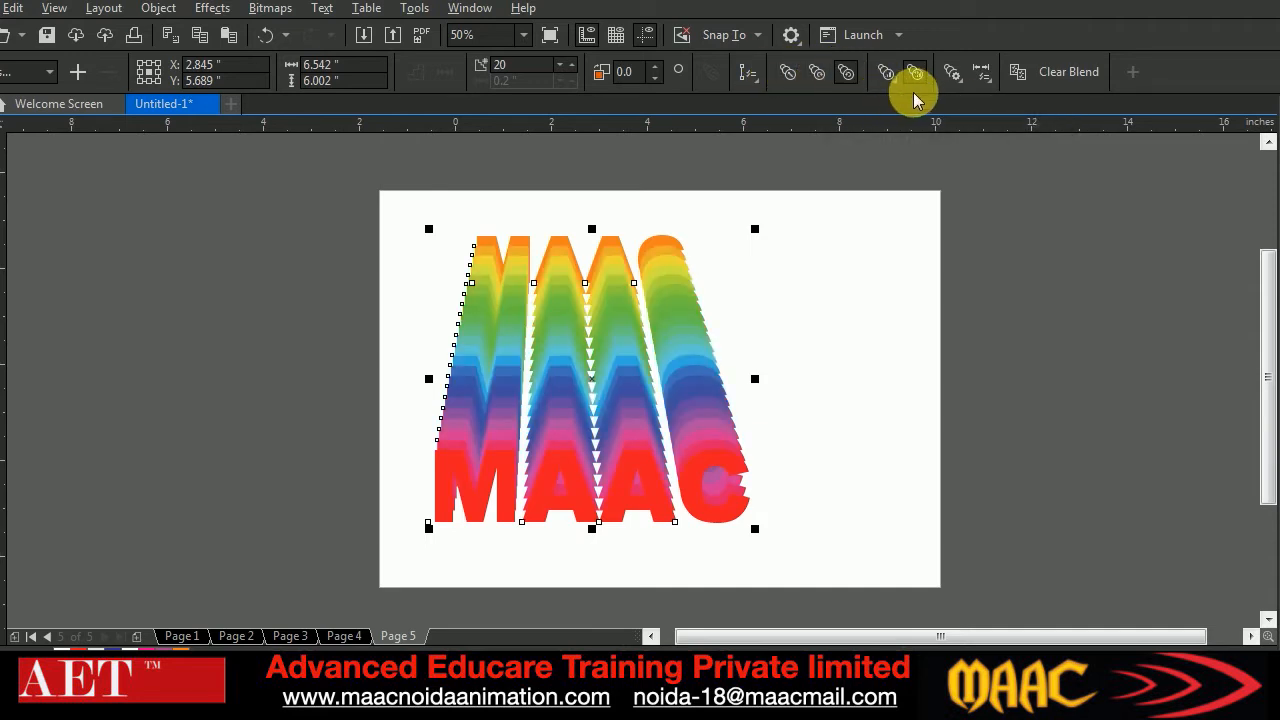
click(886, 74)
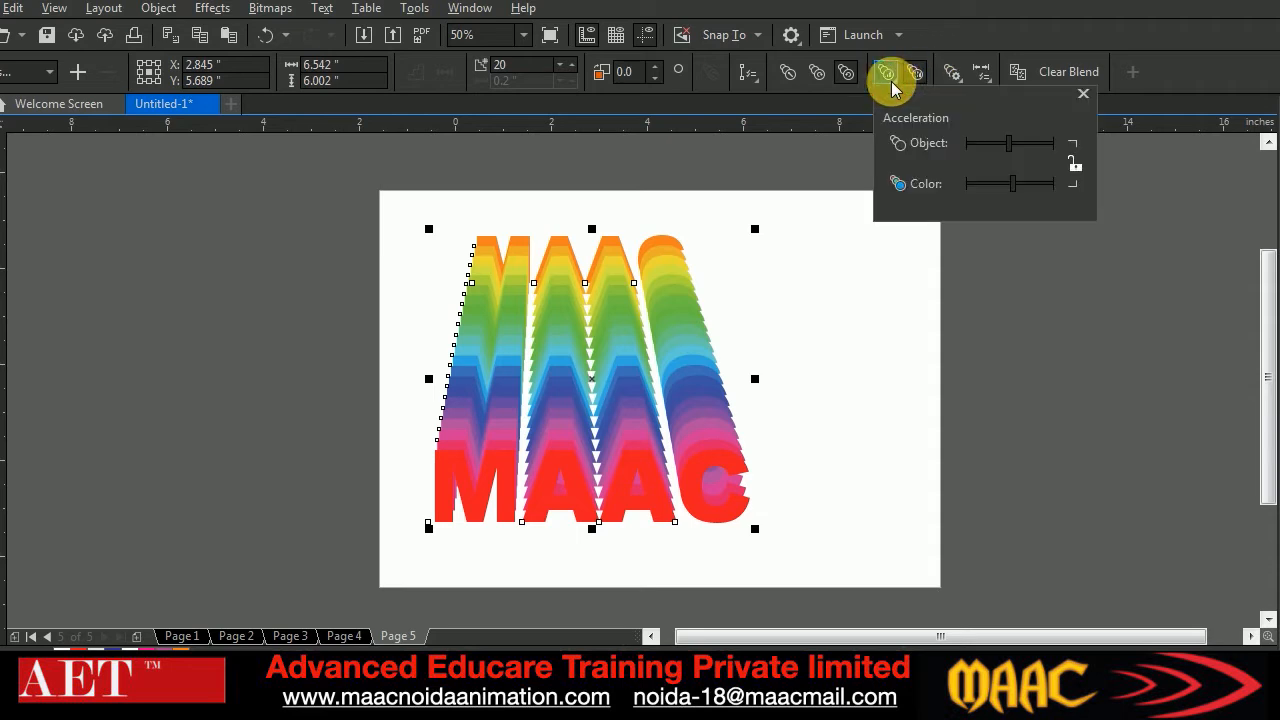
mouse_move(1008, 180)
mouse_down()
mouse_move(1050, 190)
mouse_move(980, 186)
mouse_move(1020, 191)
mouse_up()
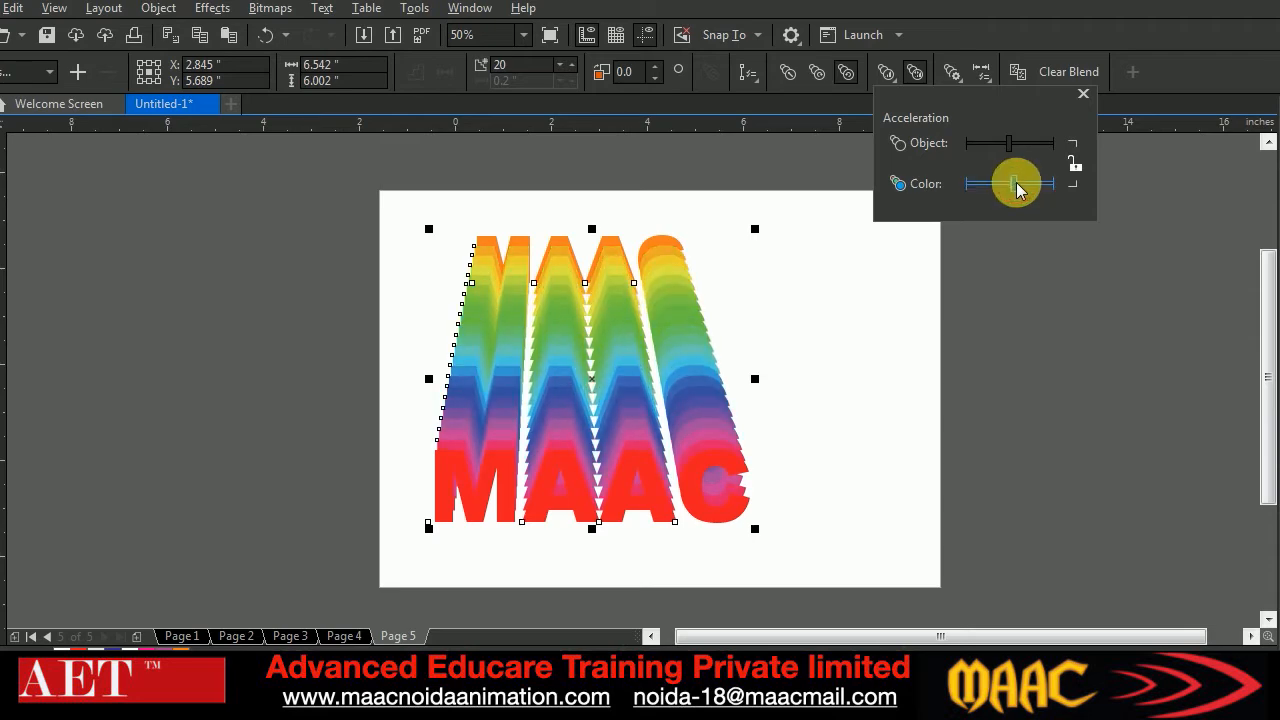
click(1083, 94)
Scale the rainbow MAAC blend down to about 5.05 by 4.63 inches and move it to the page's left half
drag(755, 230, 718, 264)
drag(598, 381, 548, 414)
key(Escape)
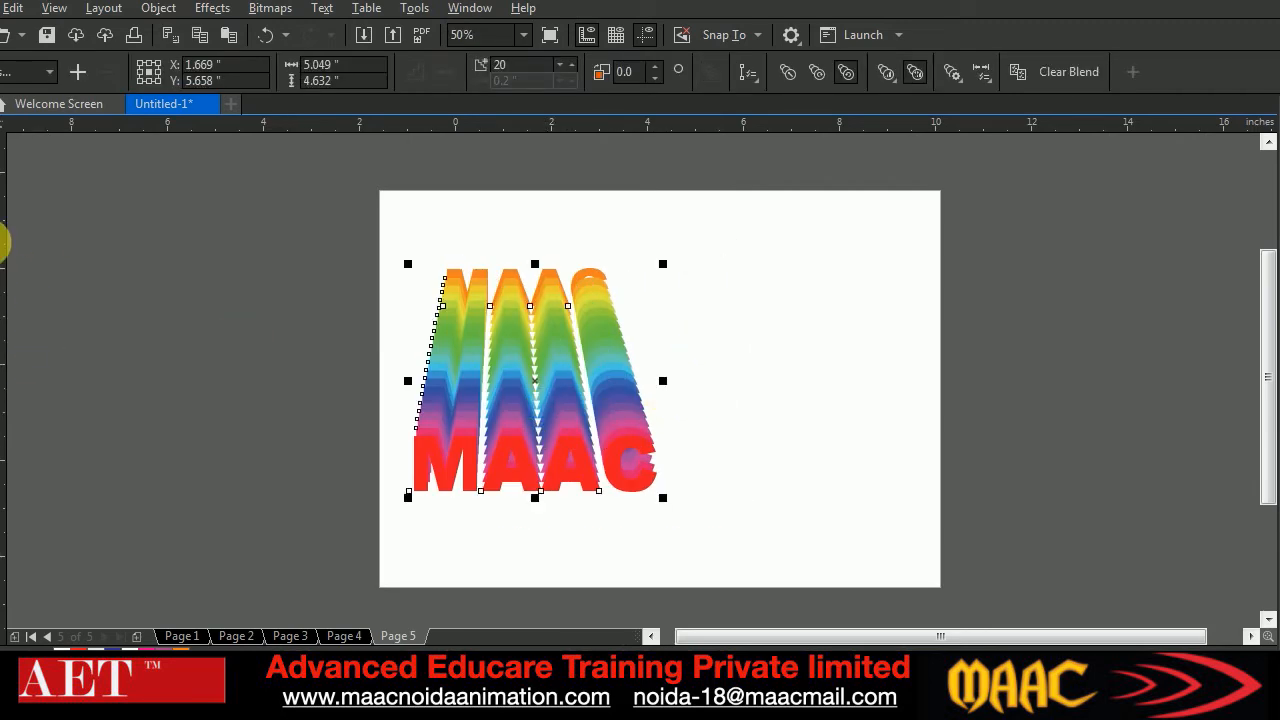
Draw an open, hook-shaped curve right of the blend and fit it on the page at about 3.33 by 6.31 inches
click(1, 246)
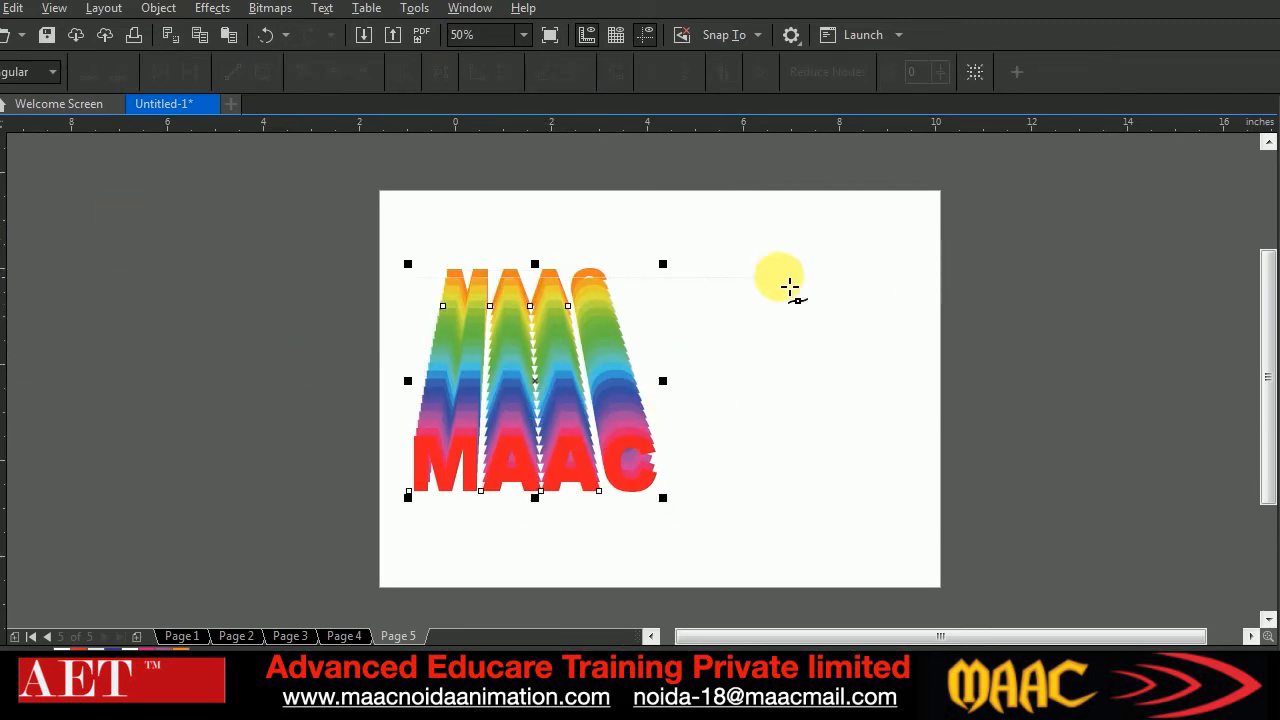
click(931, 252)
drag(946, 420, 980, 470)
drag(854, 536, 790, 464)
drag(838, 402, 723, 366)
key(space)
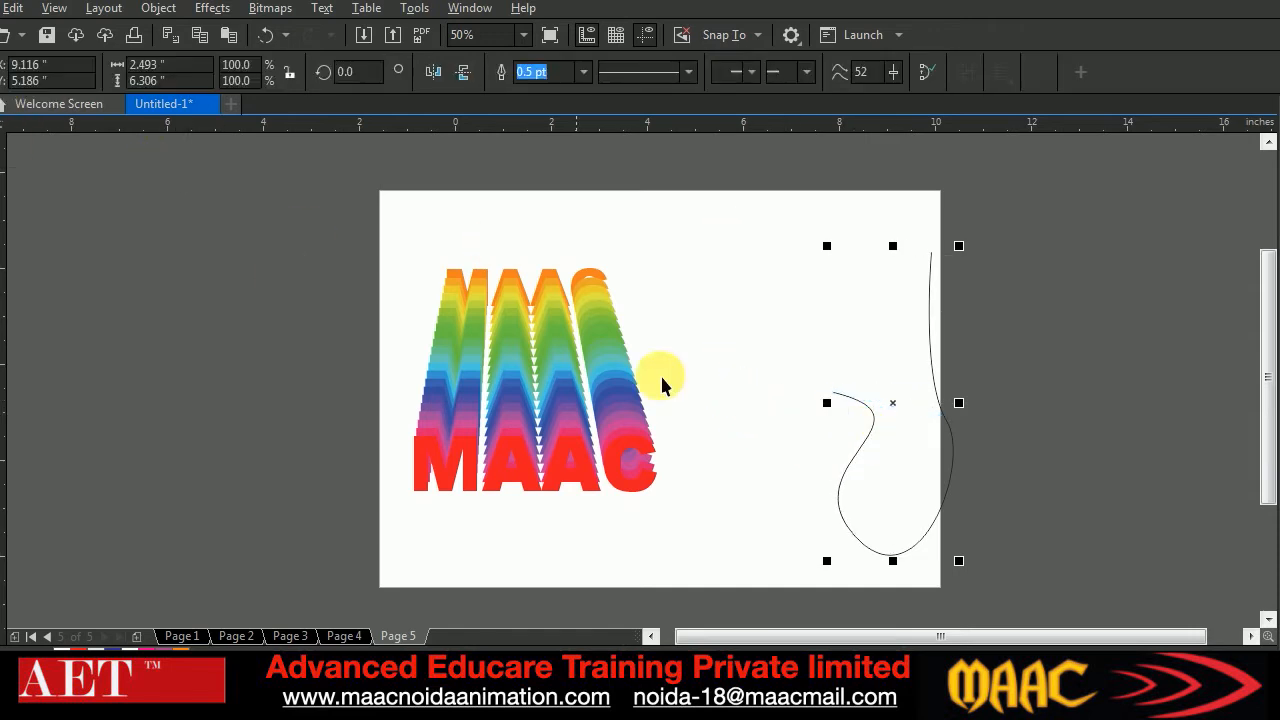
mouse_move(893, 405)
mouse_down()
mouse_move(780, 378)
mouse_move(891, 382)
mouse_up()
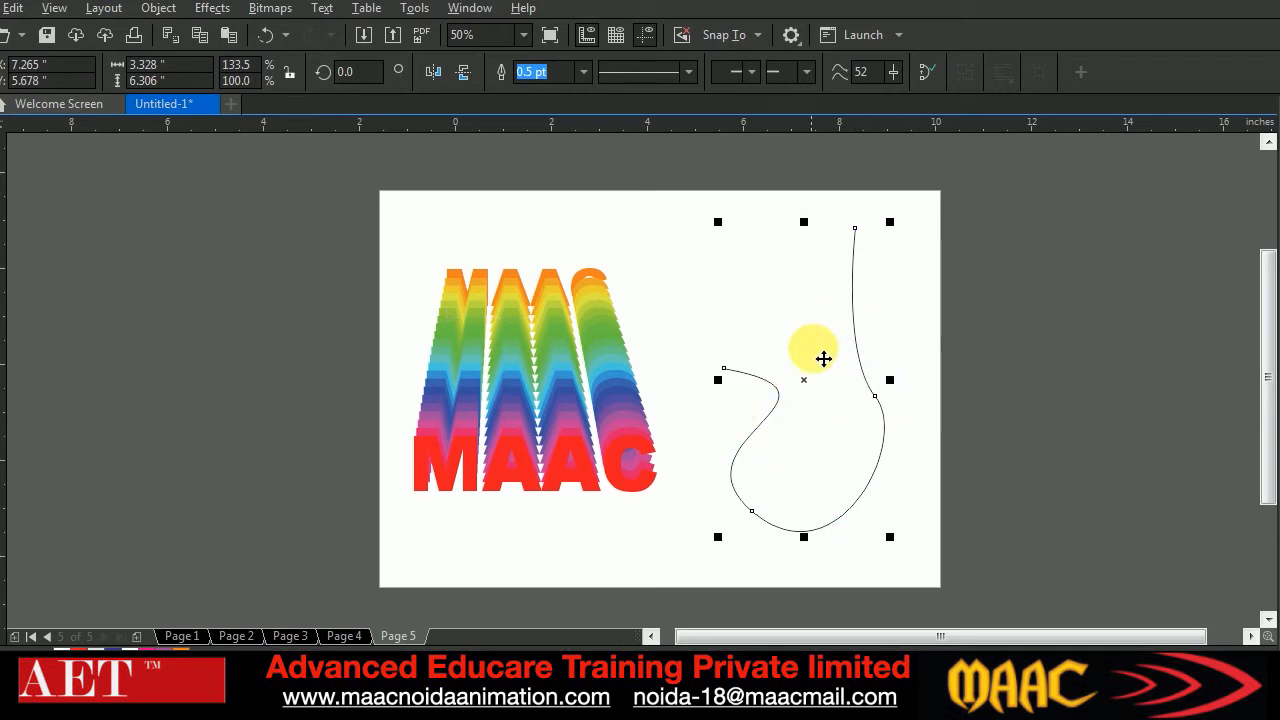
Assign the open hook-shaped curve as the new path of the rainbow MAAC blend
click(560, 410)
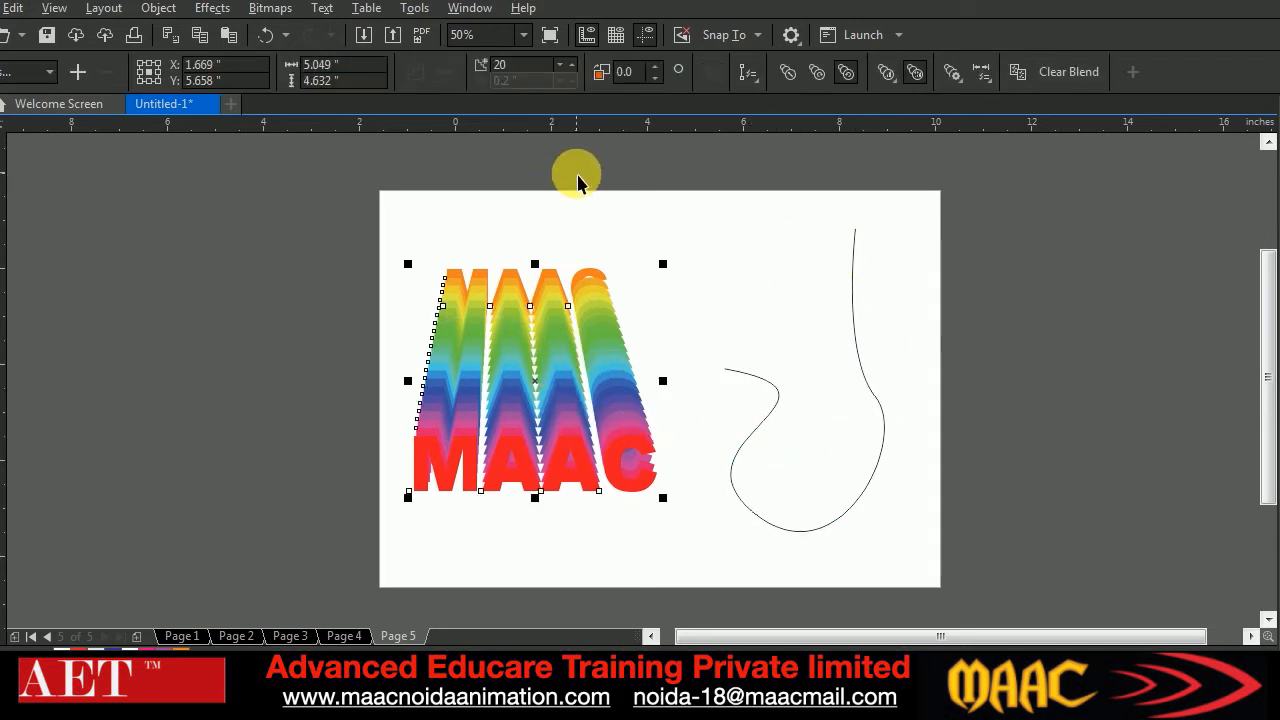
click(752, 80)
click(775, 94)
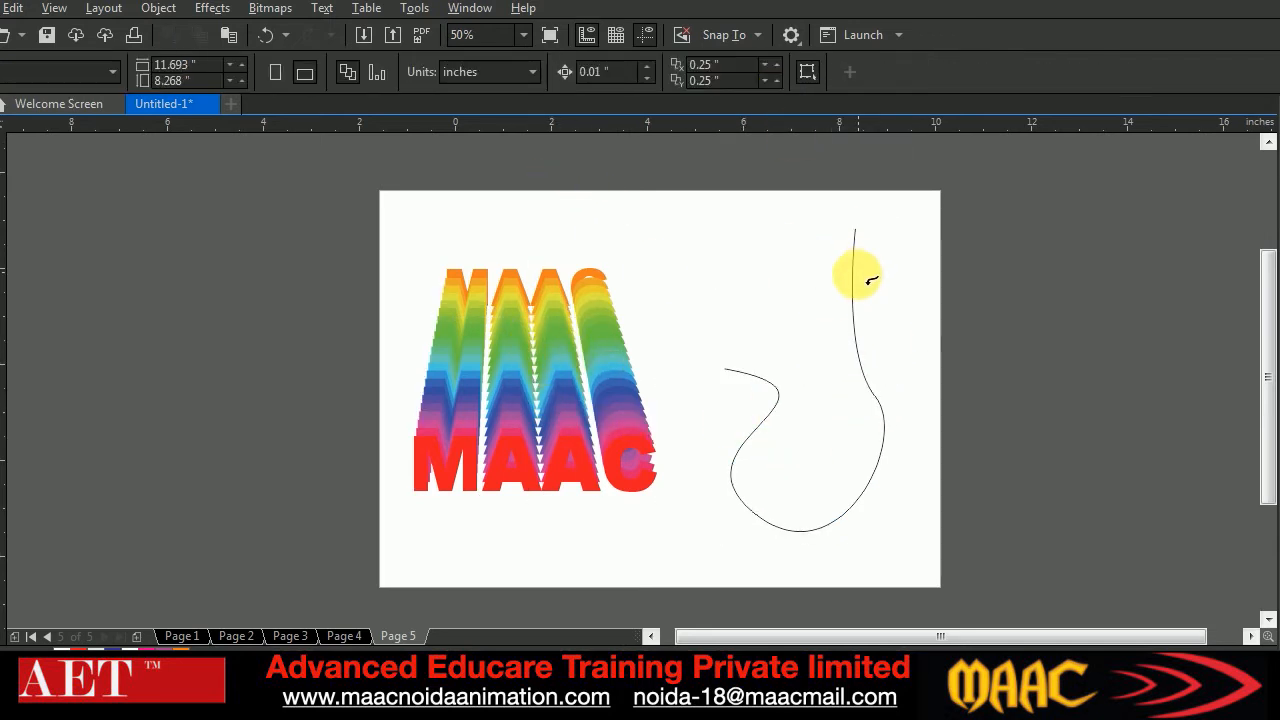
click(855, 290)
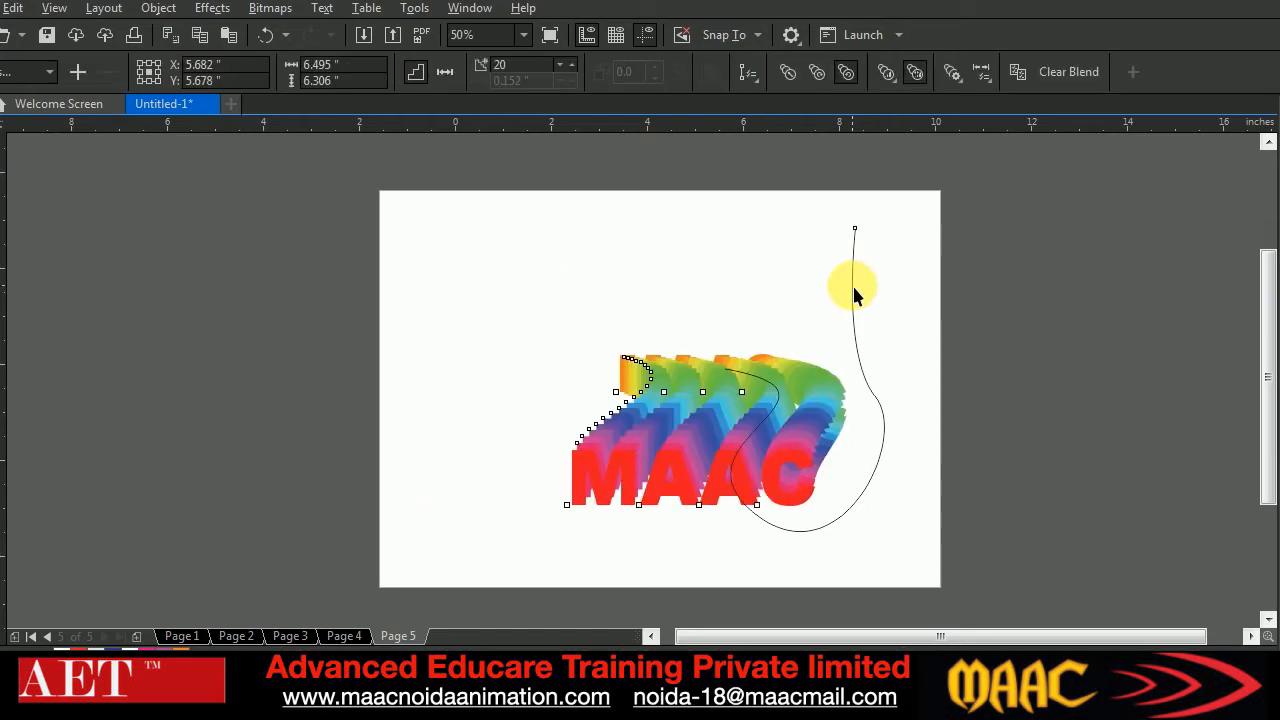
click(263, 403)
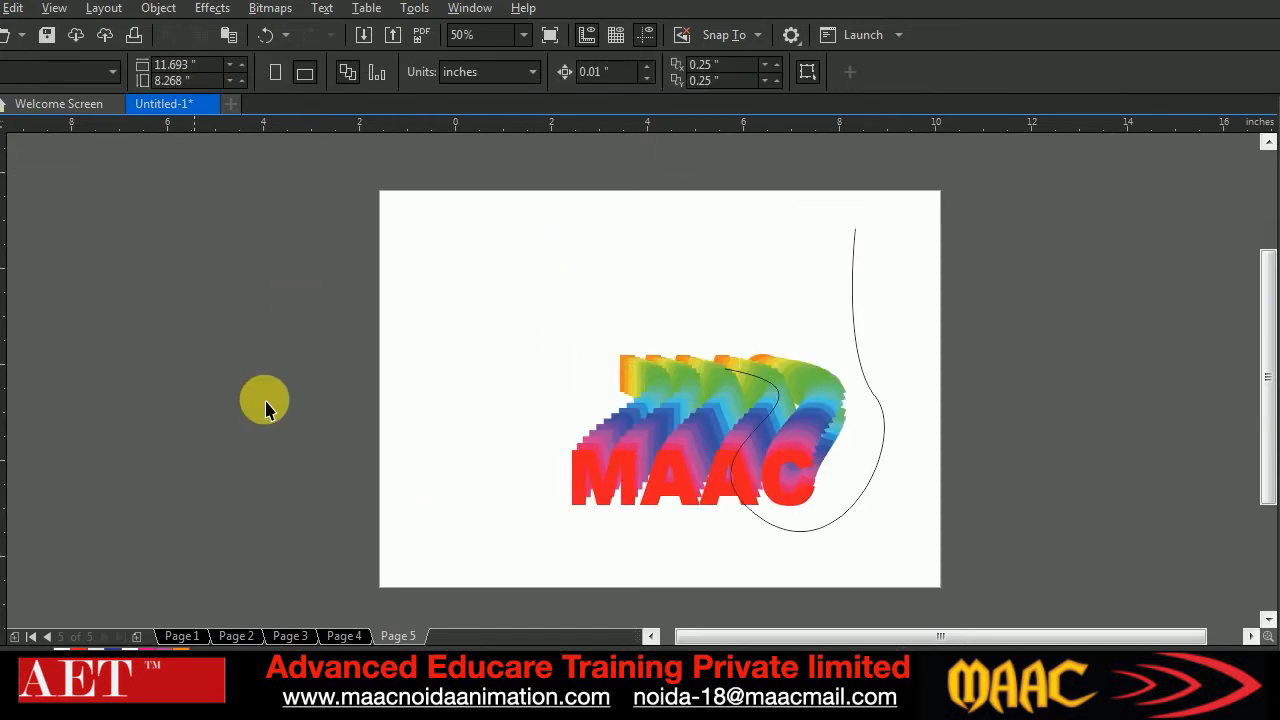
Move the blend's red MAAC text up to the path's upper end and set the number of blend steps to 80
click(593, 472)
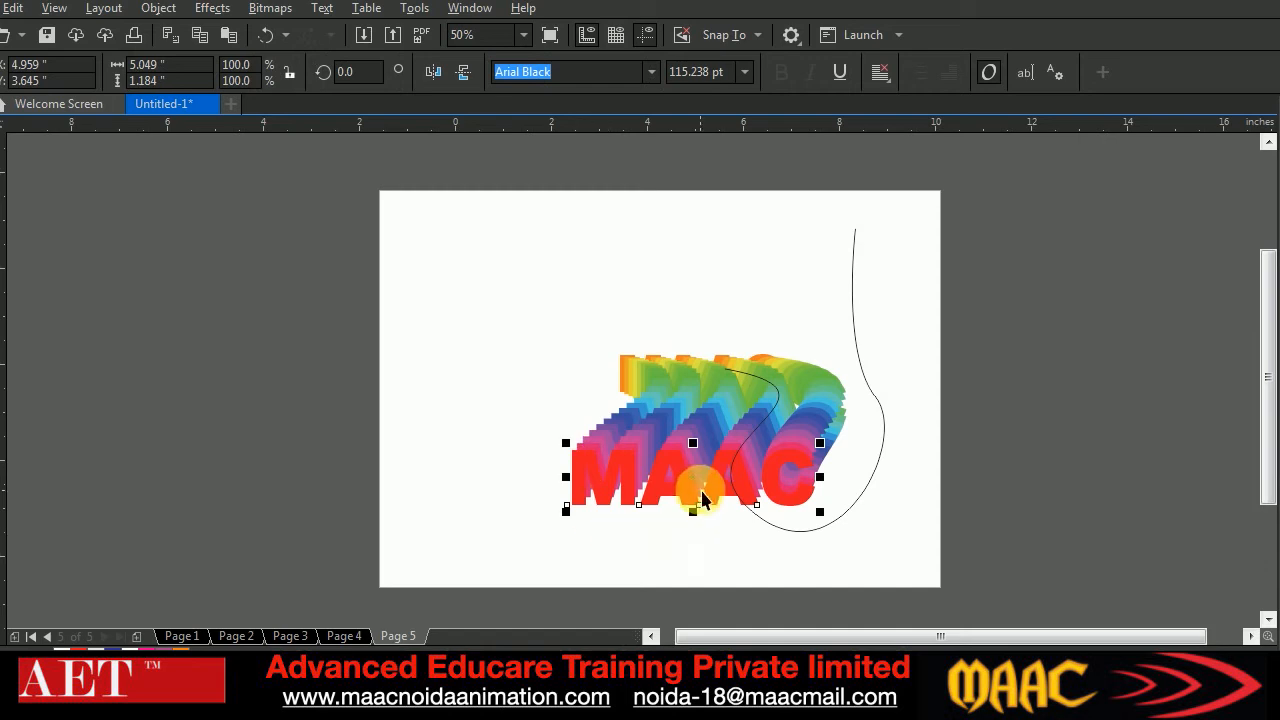
drag(700, 486, 870, 217)
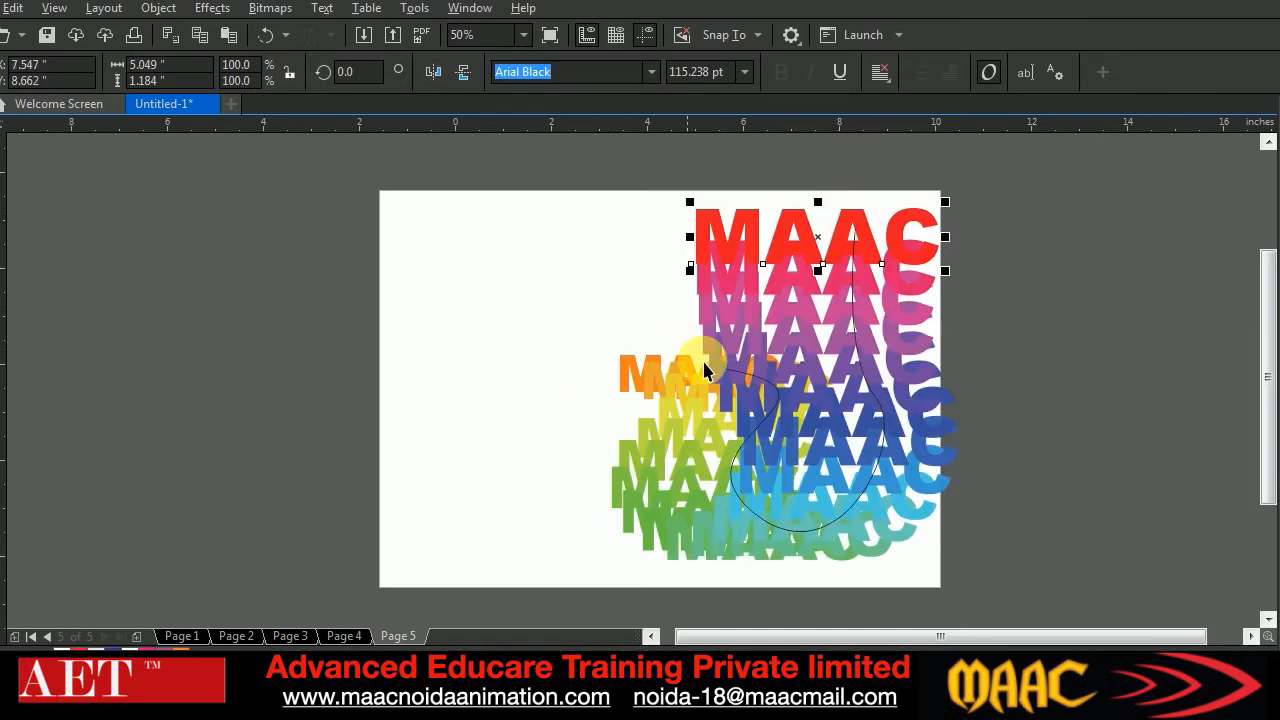
click(800, 352)
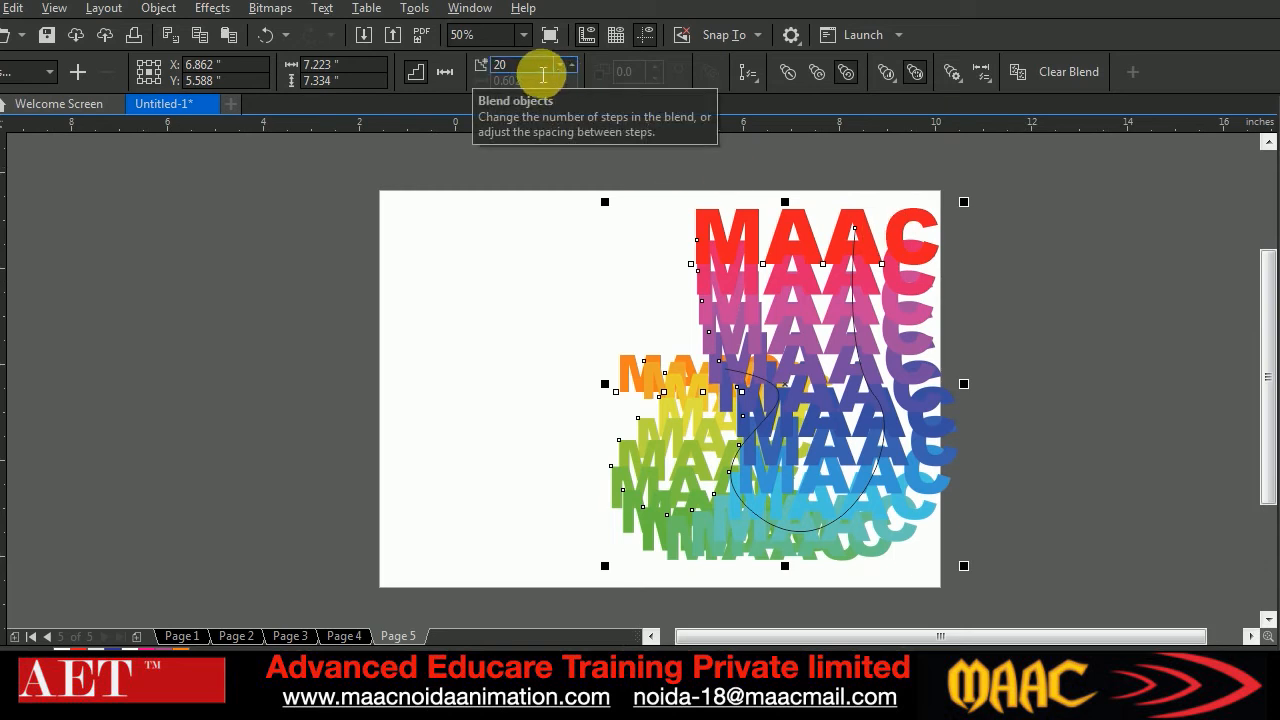
text(80)
key(Return)
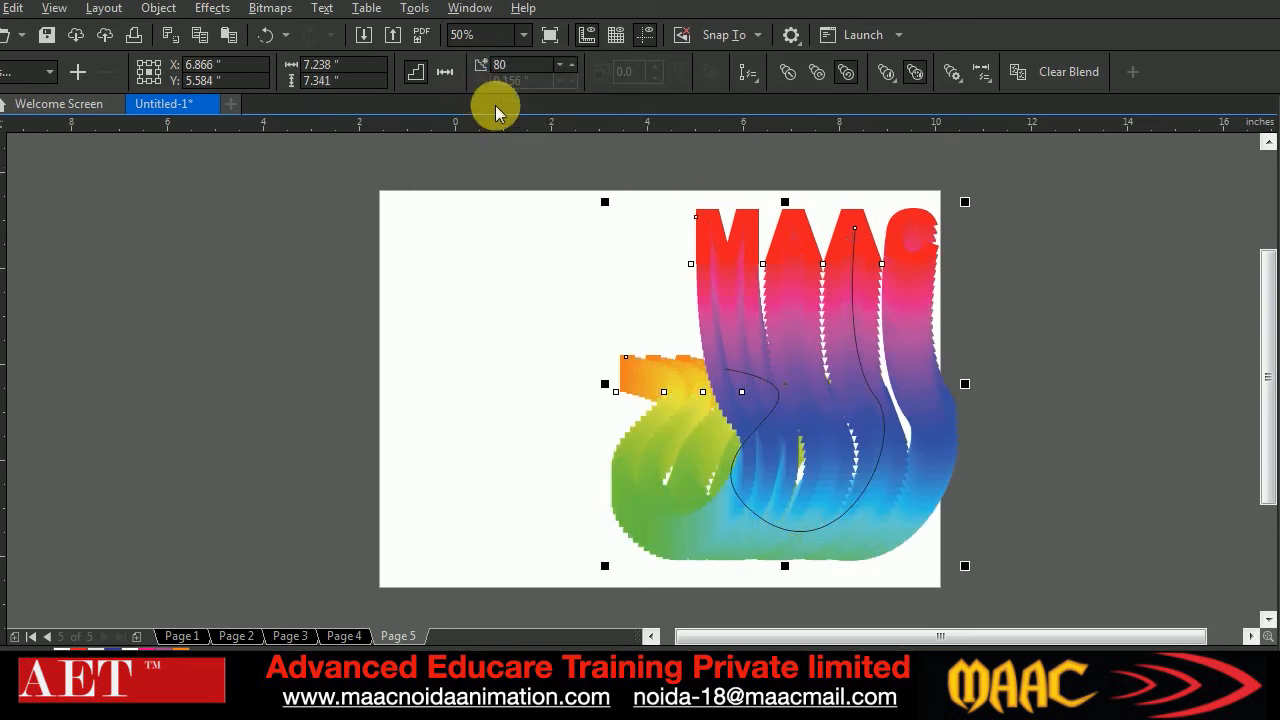
Move the whole blend to the middle of the page and enlarge its red MAAC text to about 5.74 by 1.35 inches
drag(863, 414, 646, 357)
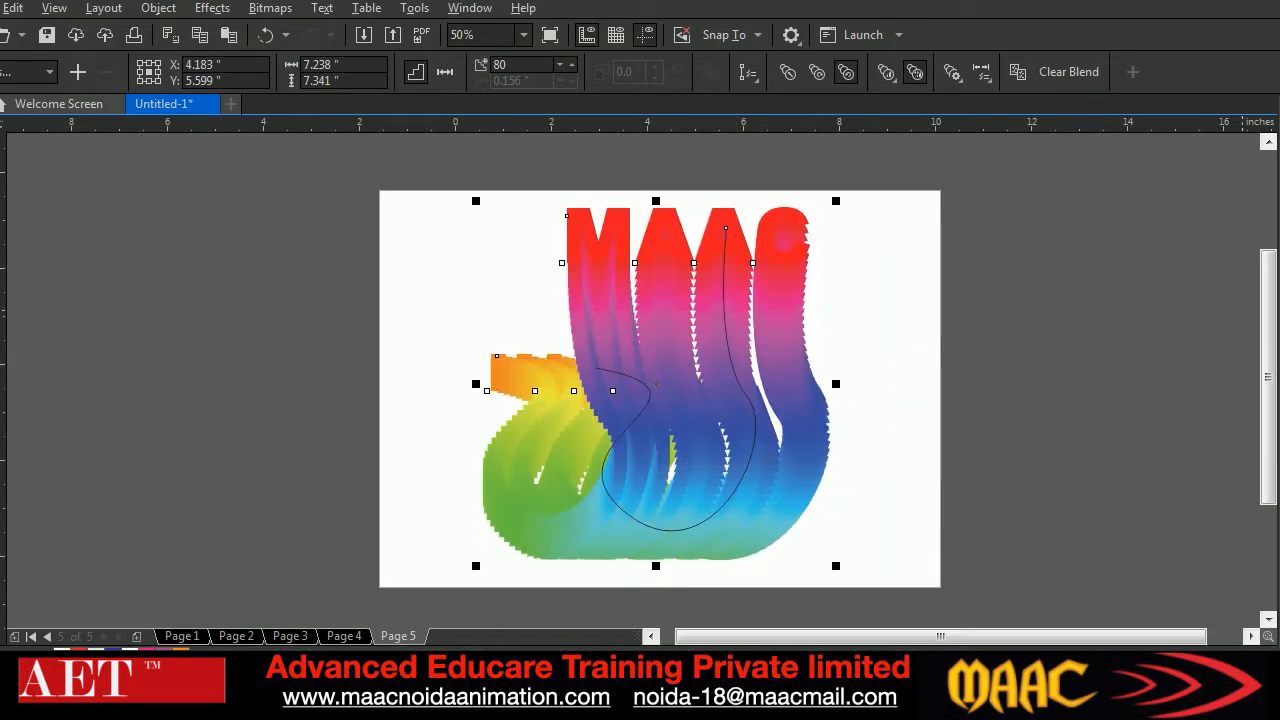
click(1006, 357)
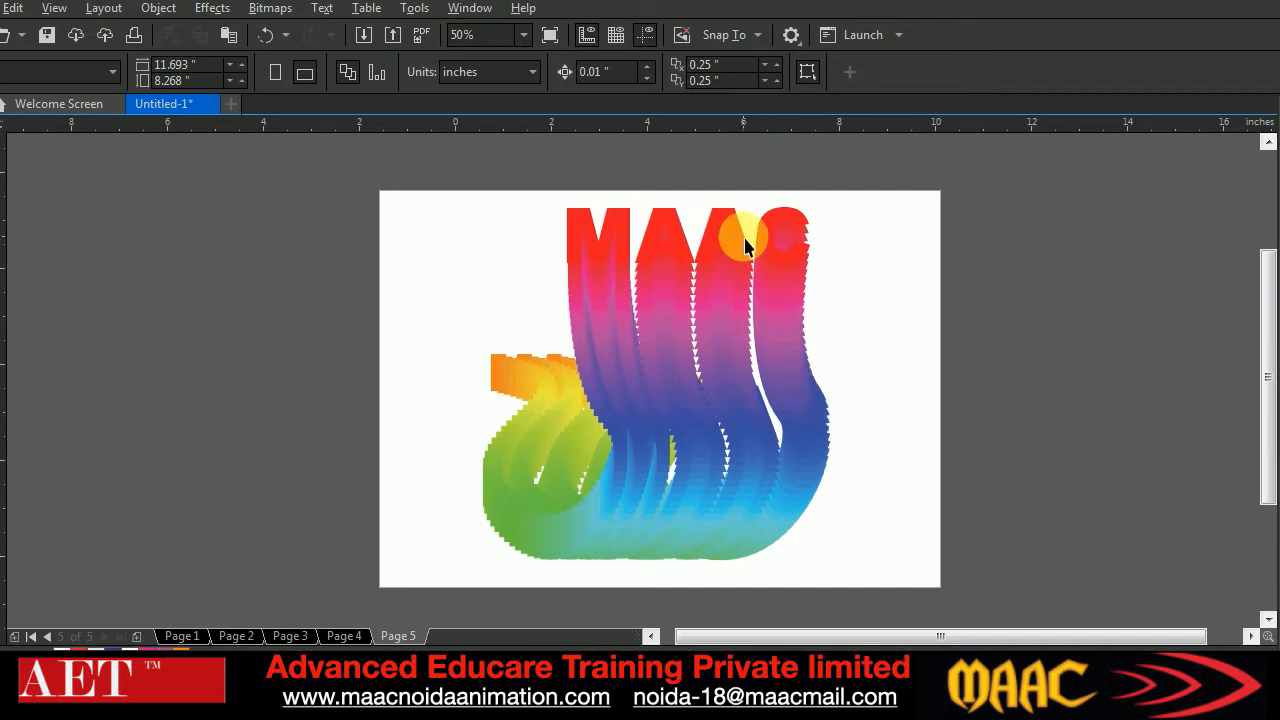
click(674, 236)
drag(814, 200, 843, 198)
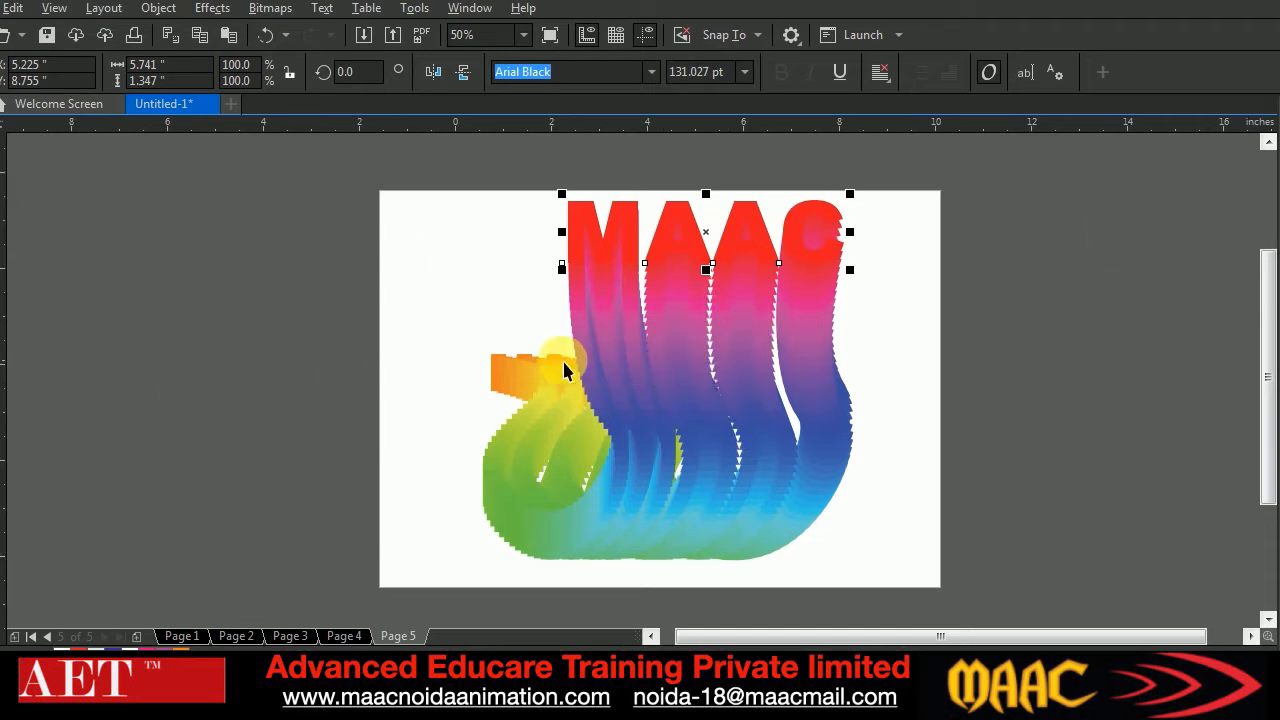
click(232, 441)
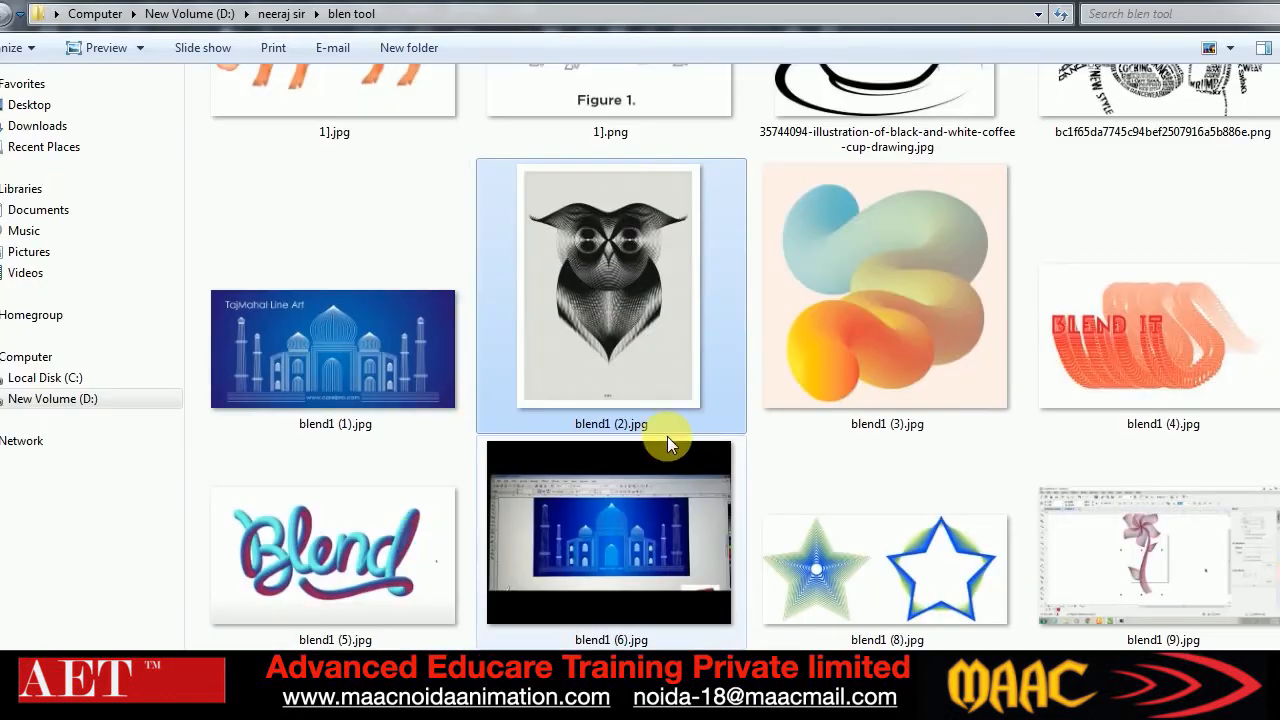
Switch to the blen tool folder in Windows Explorer and view the line-blend references blend1 (10).jpg and blend1 (9).jpg
scroll(667, 436, down, 2)
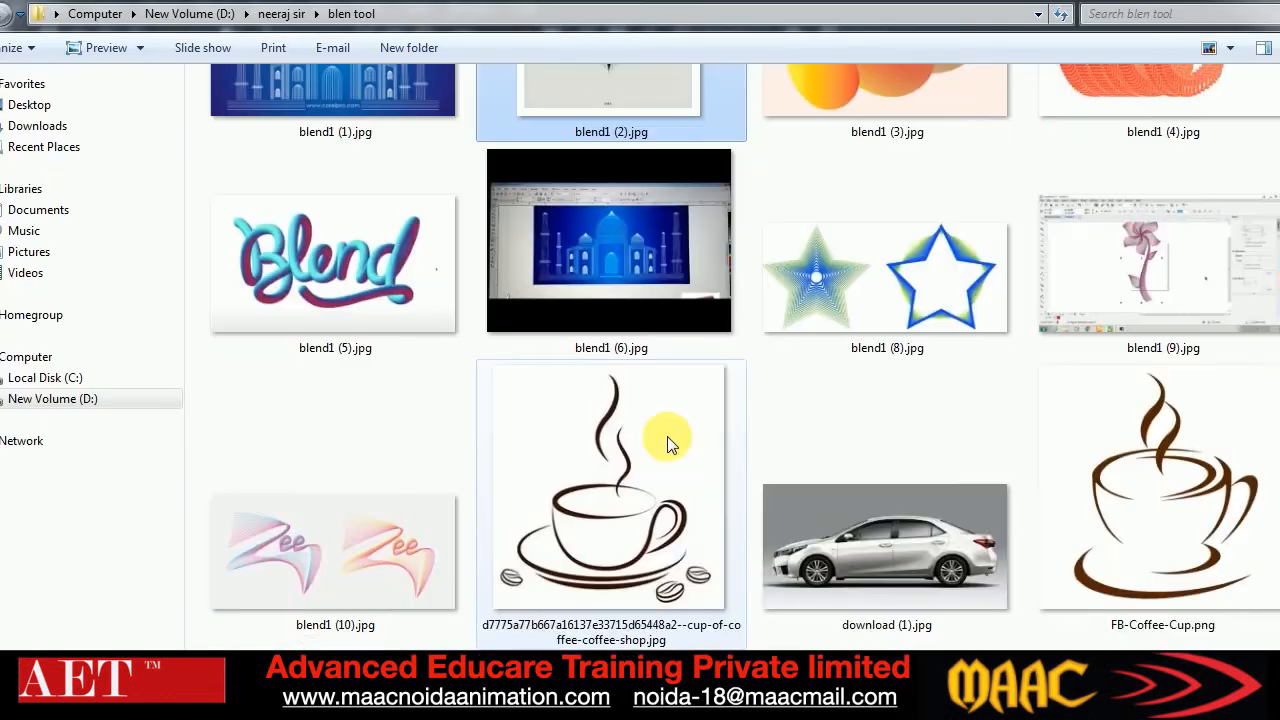
scroll(745, 358, down, 3)
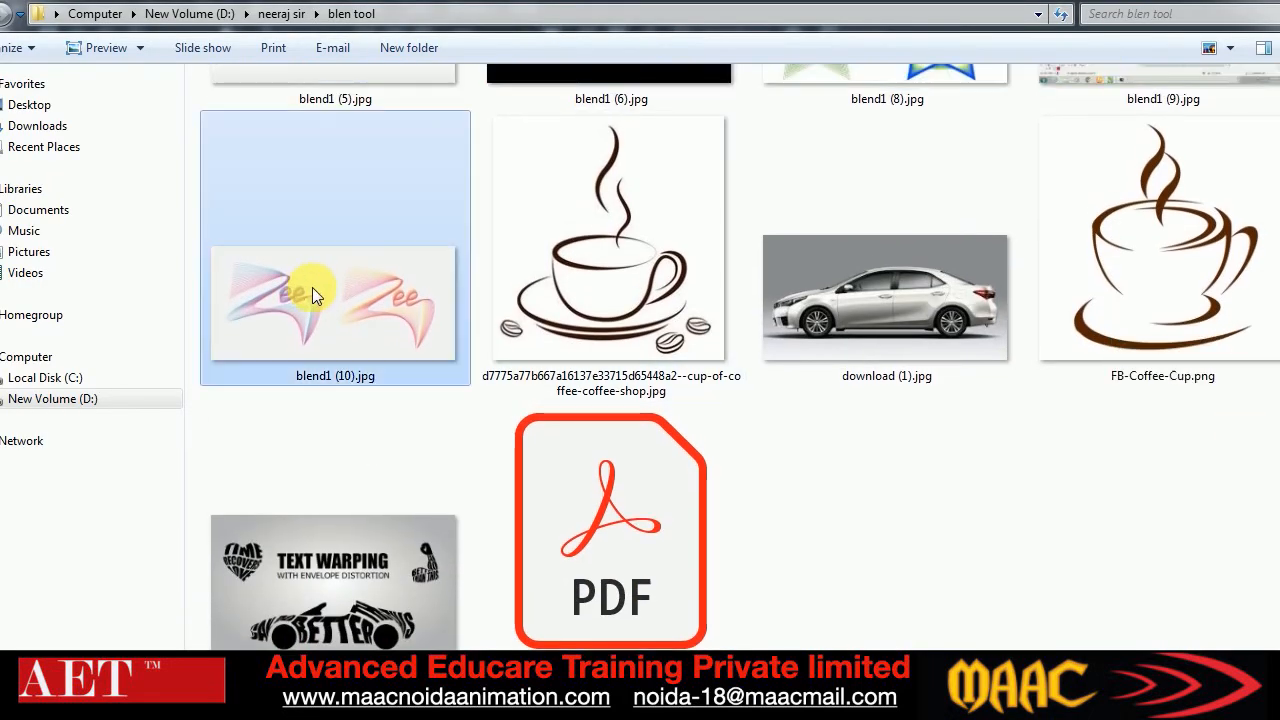
double_click(312, 287)
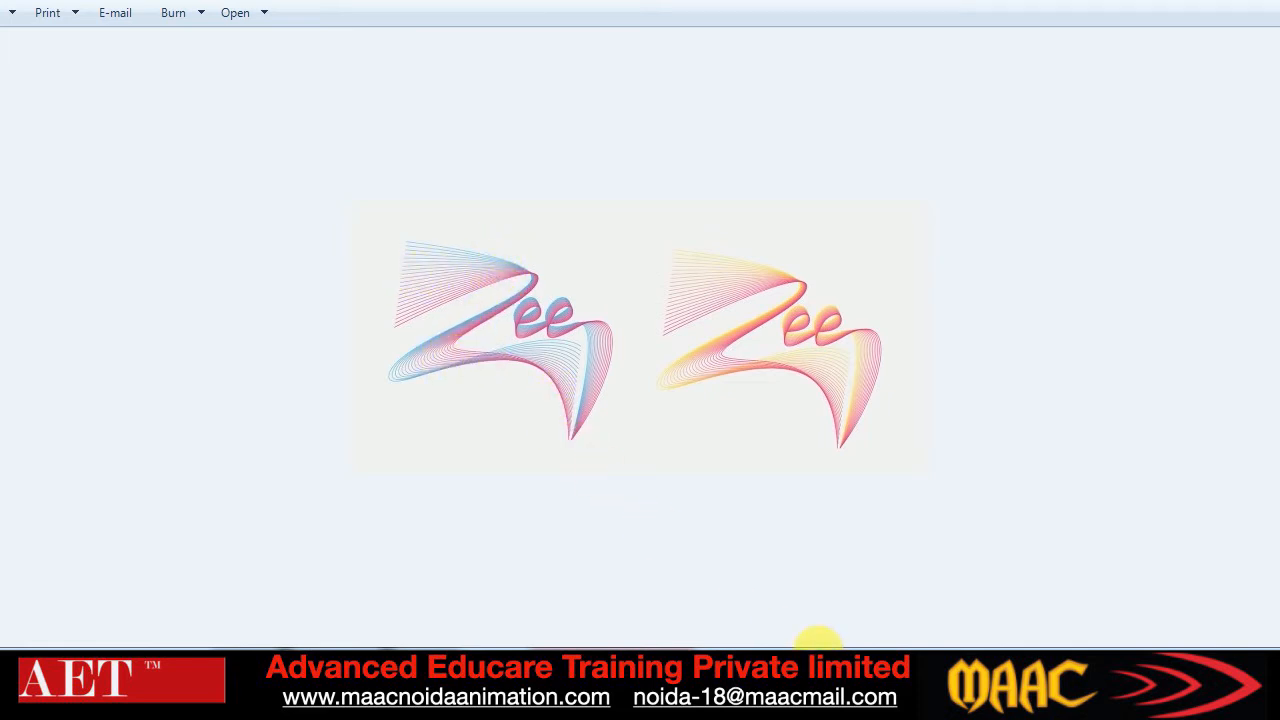
click(1272, 6)
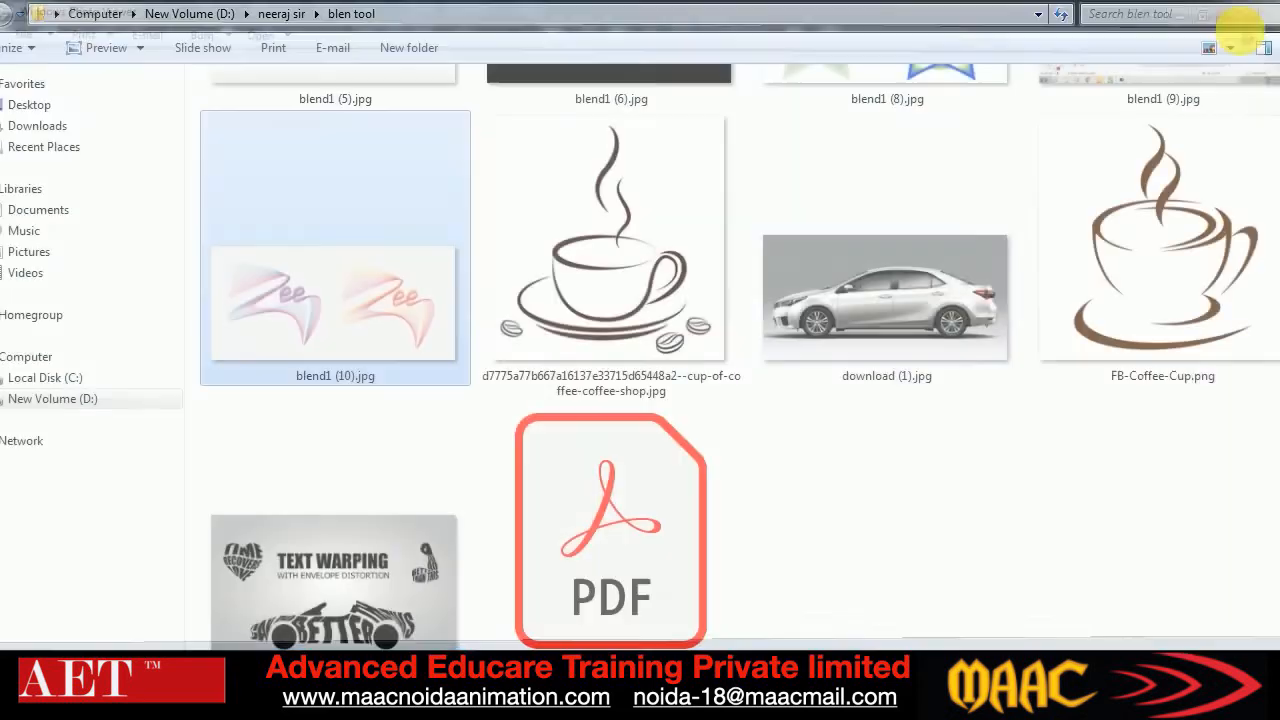
scroll(1178, 300, up, 3)
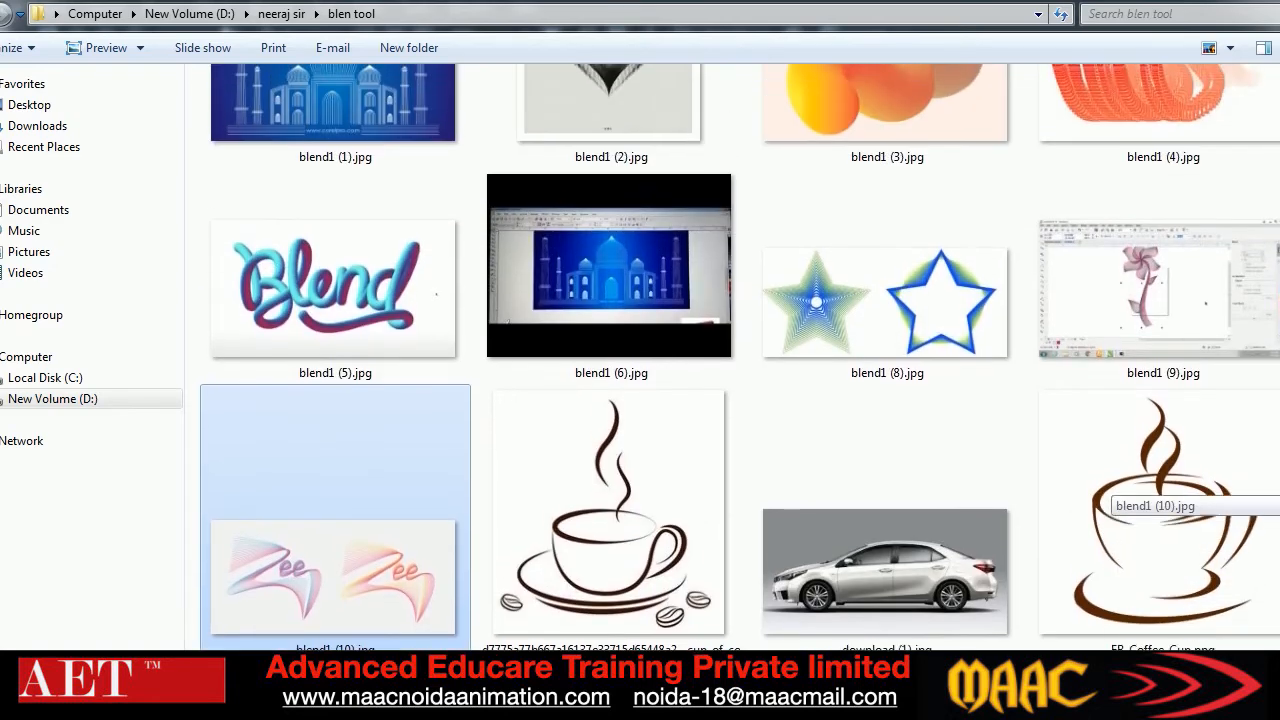
click(1178, 300)
double_click(1178, 300)
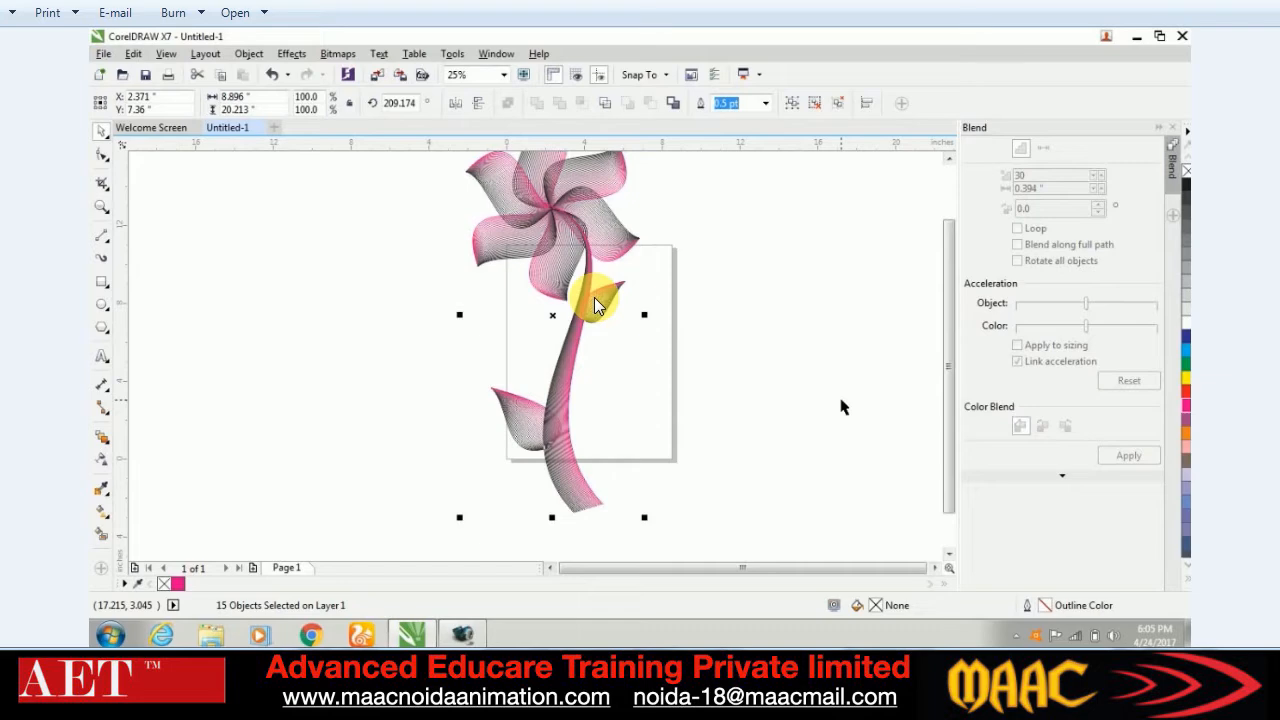
Check the Google Meet call in Chrome and return to CorelDRAW
mouse_move(311, 635)
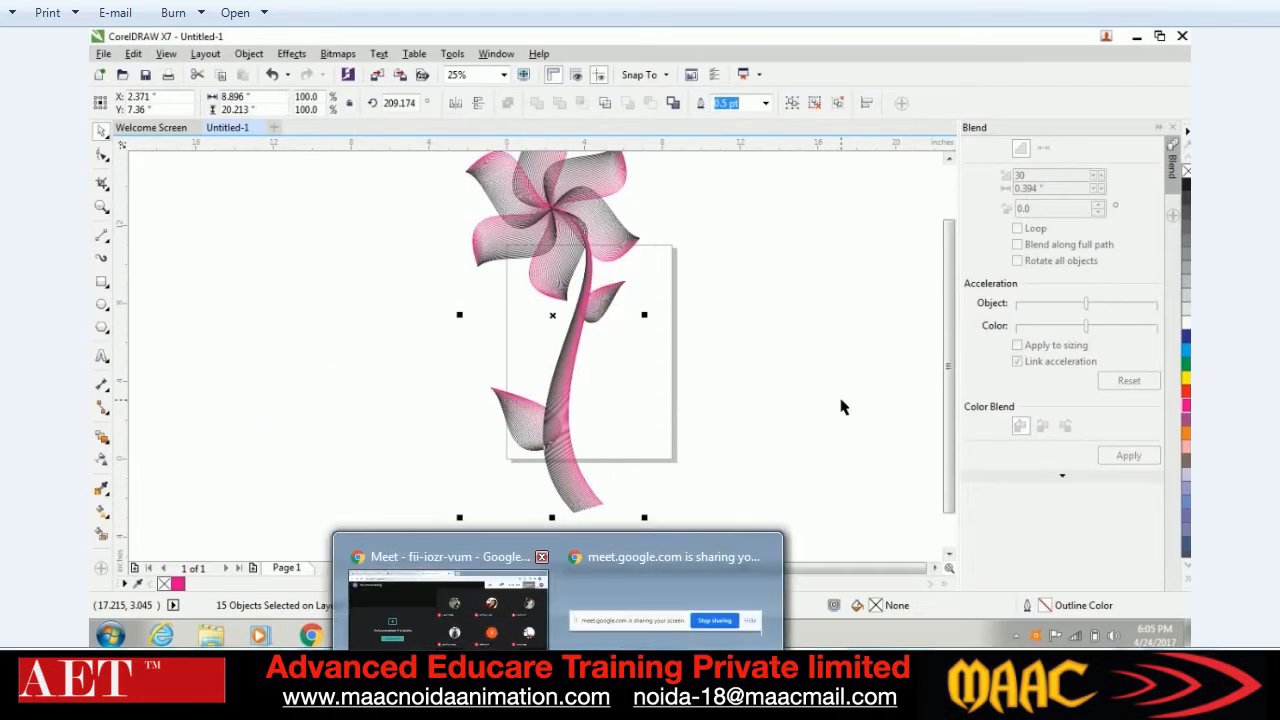
click(448, 598)
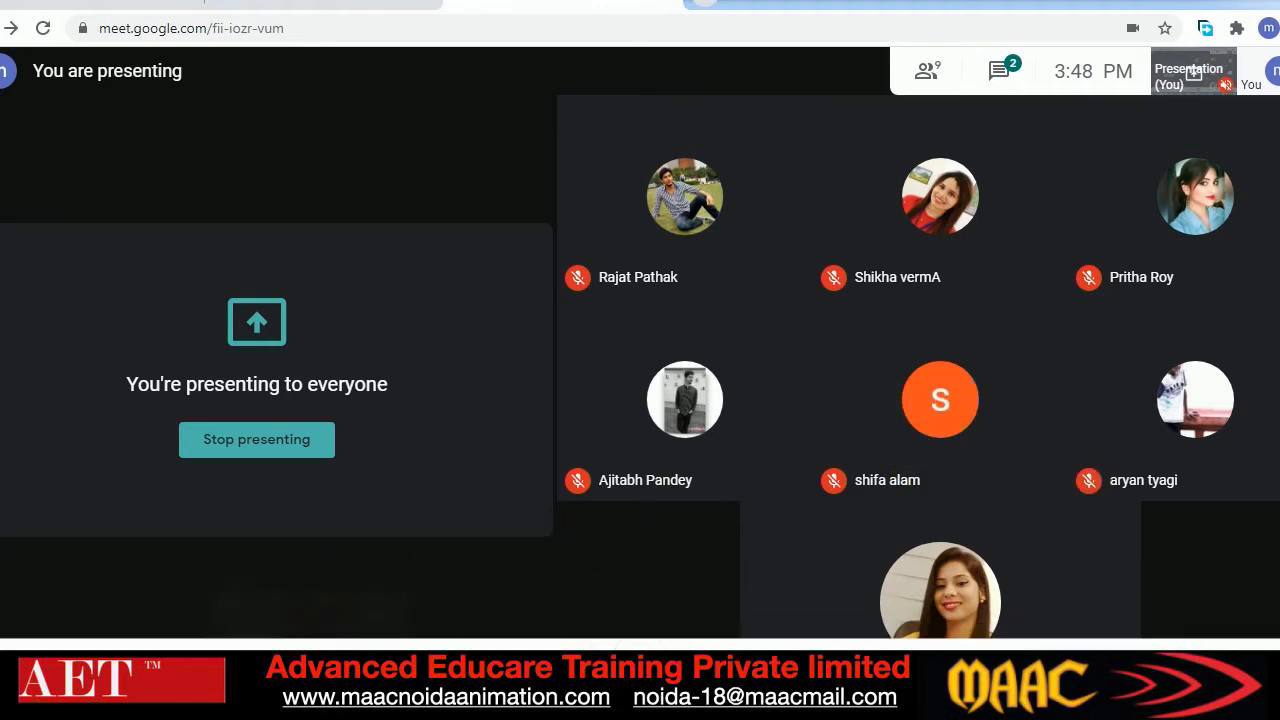
key(alt+Tab)
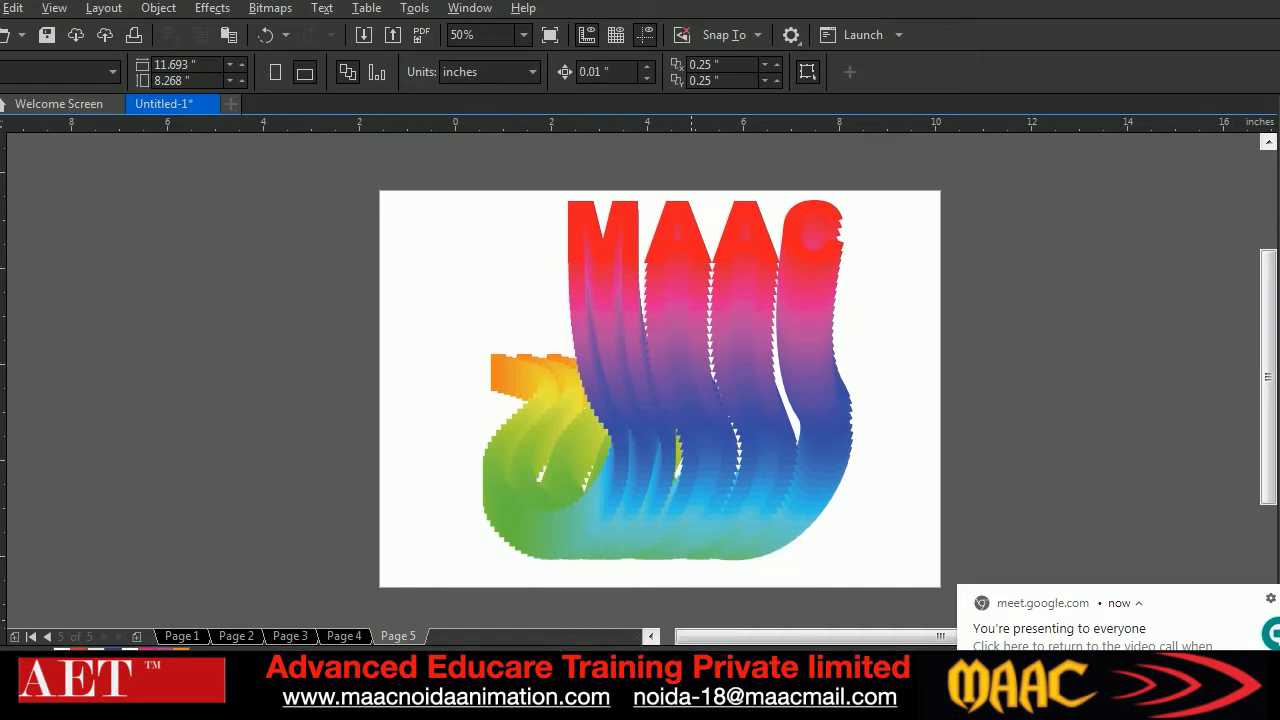
Browse the blen tool folder in Windows Explorer and compare the shaded pig 1].jpg with its outline drawing 1].png
click(130, 698)
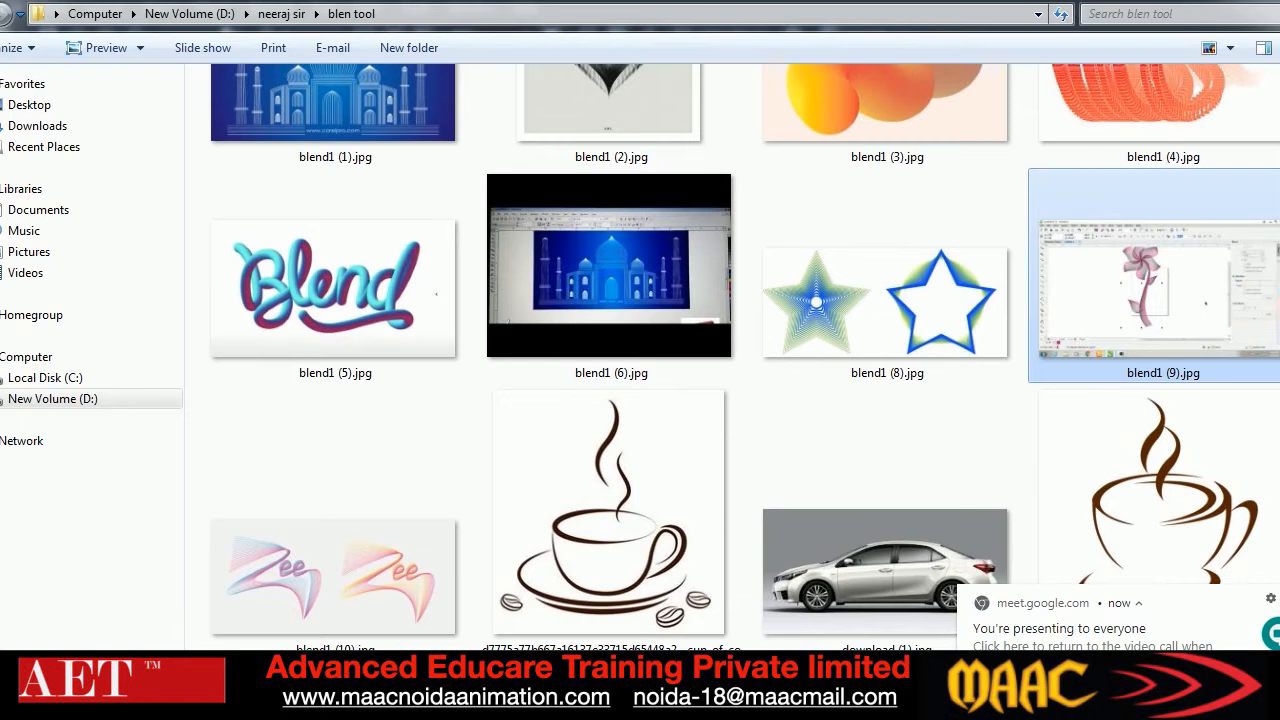
scroll(1200, 300, down, 2)
scroll(1170, 330, down, 1)
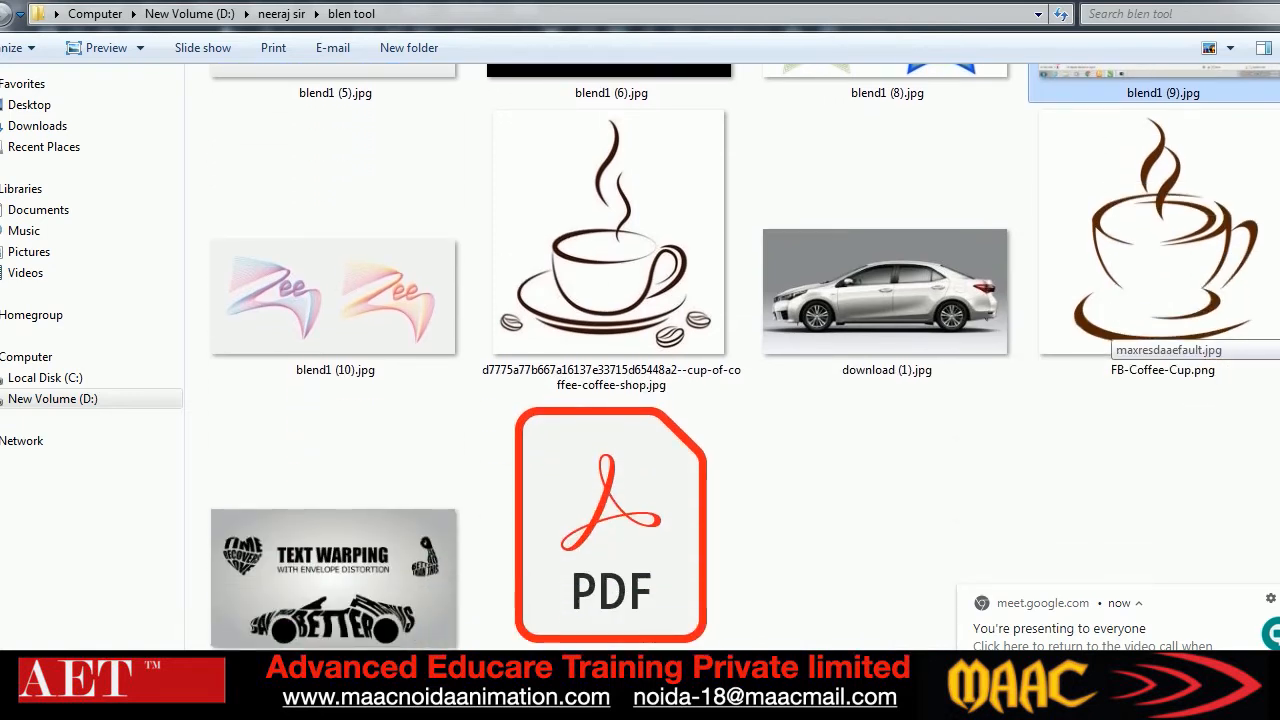
scroll(1170, 330, down, 1)
scroll(1170, 330, up, 1)
scroll(1170, 330, up, 5)
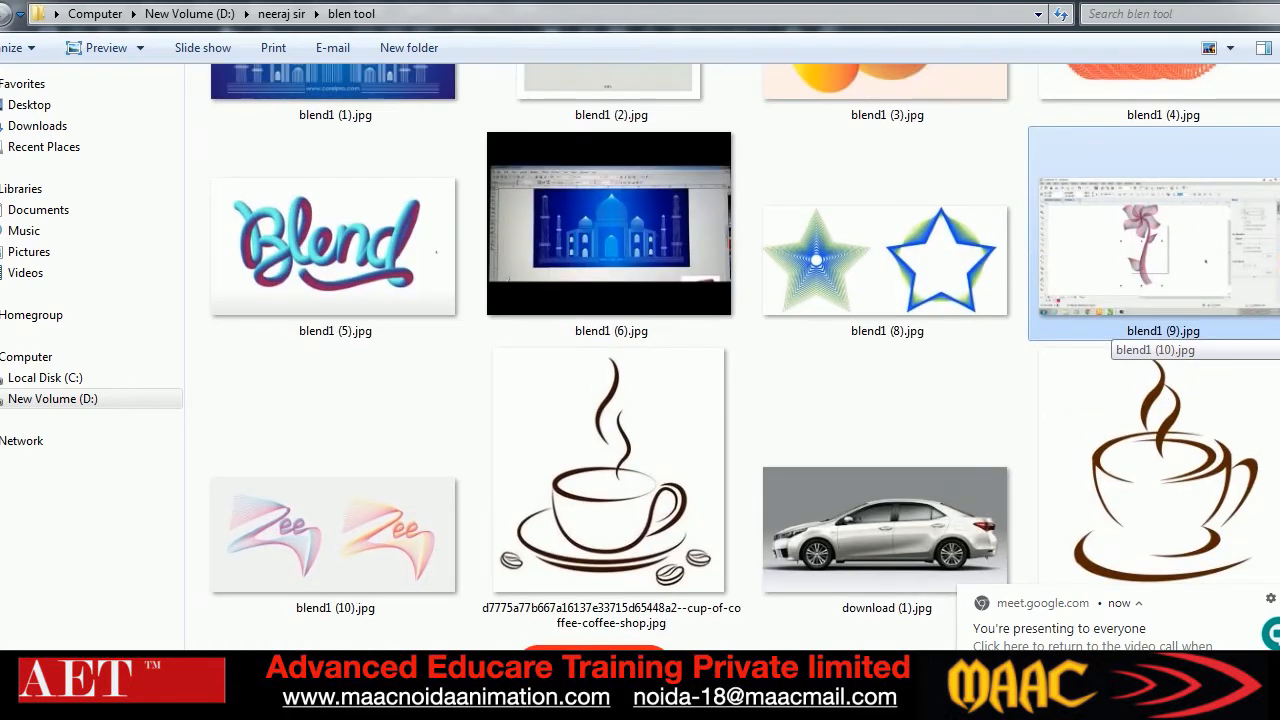
scroll(1150, 330, up, 3)
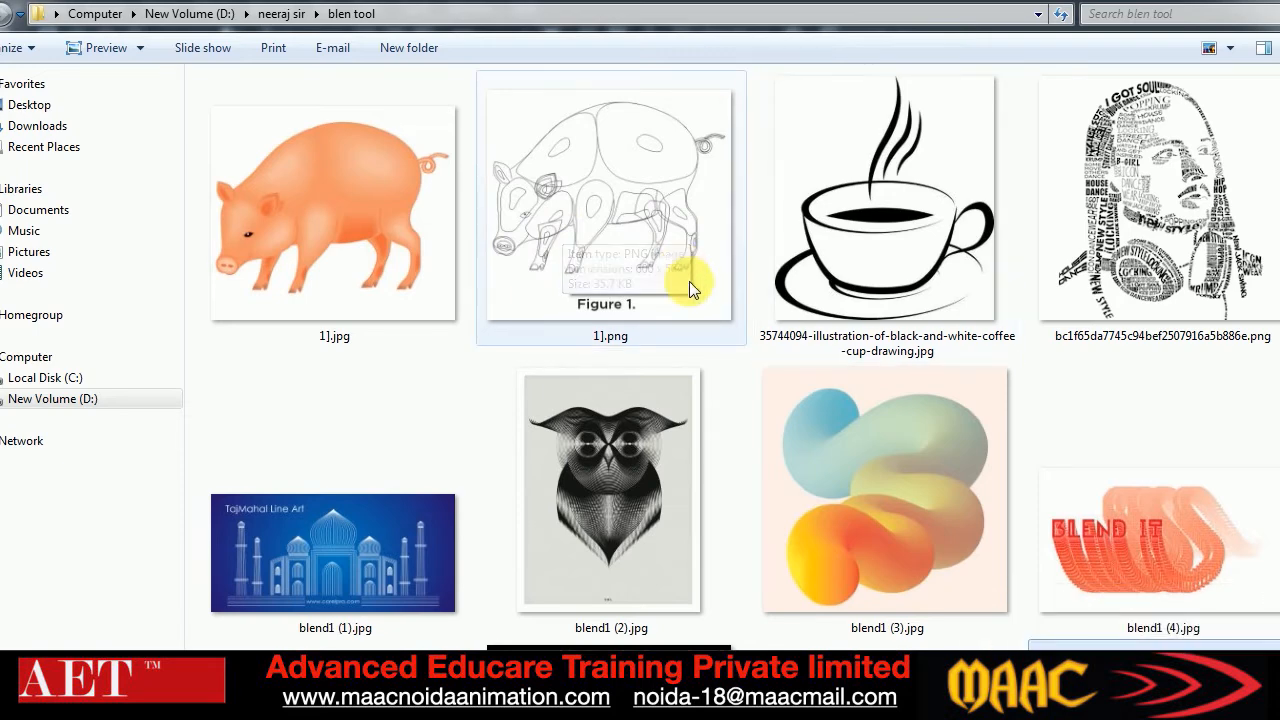
right_click(330, 208)
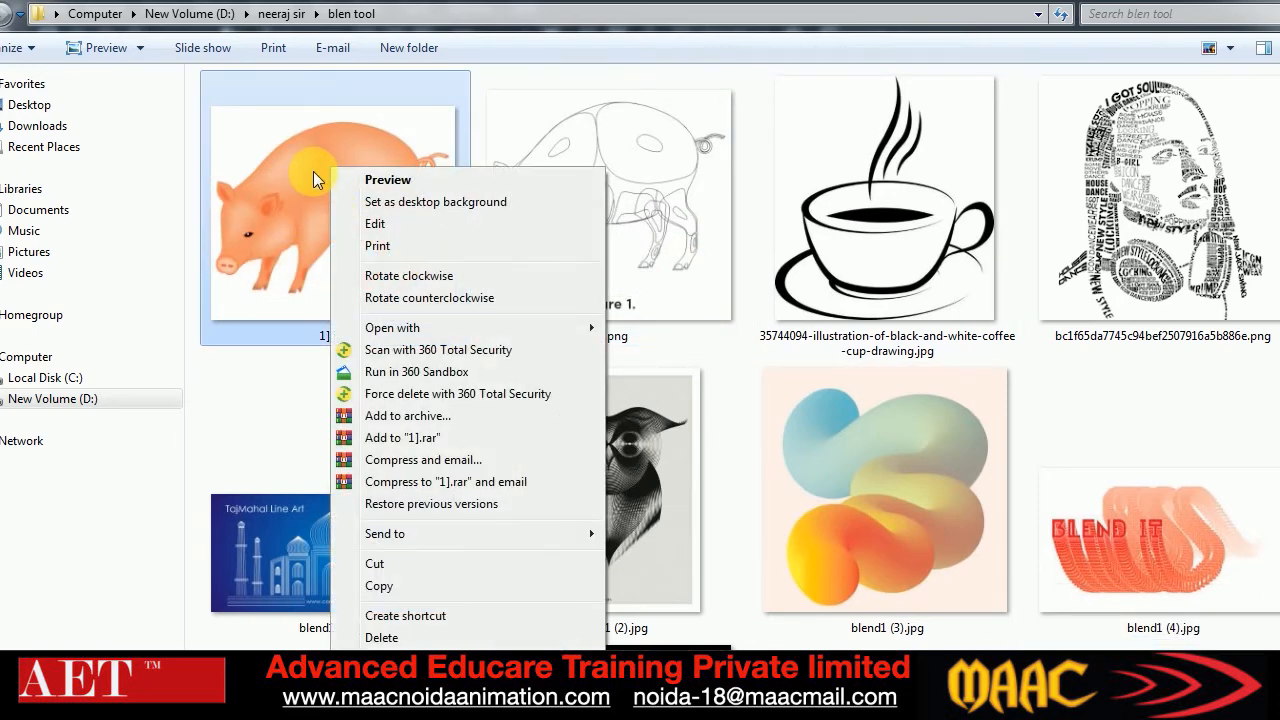
click(334, 176)
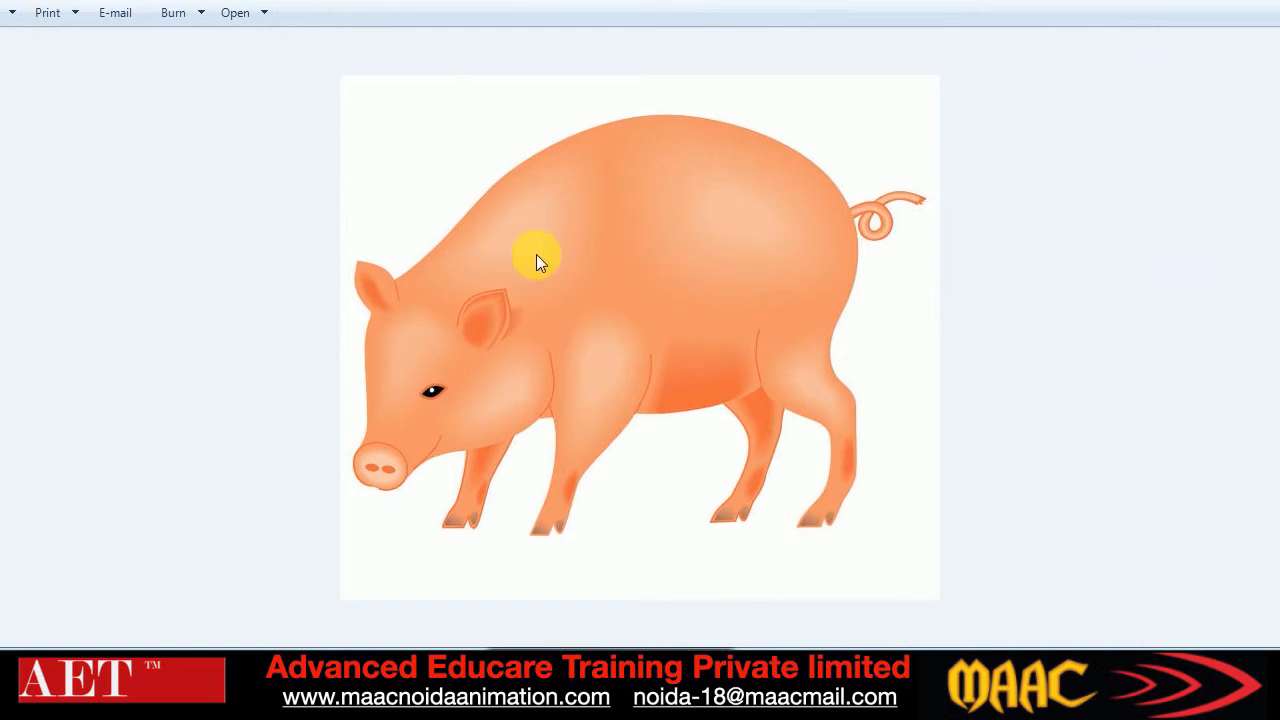
click(670, 664)
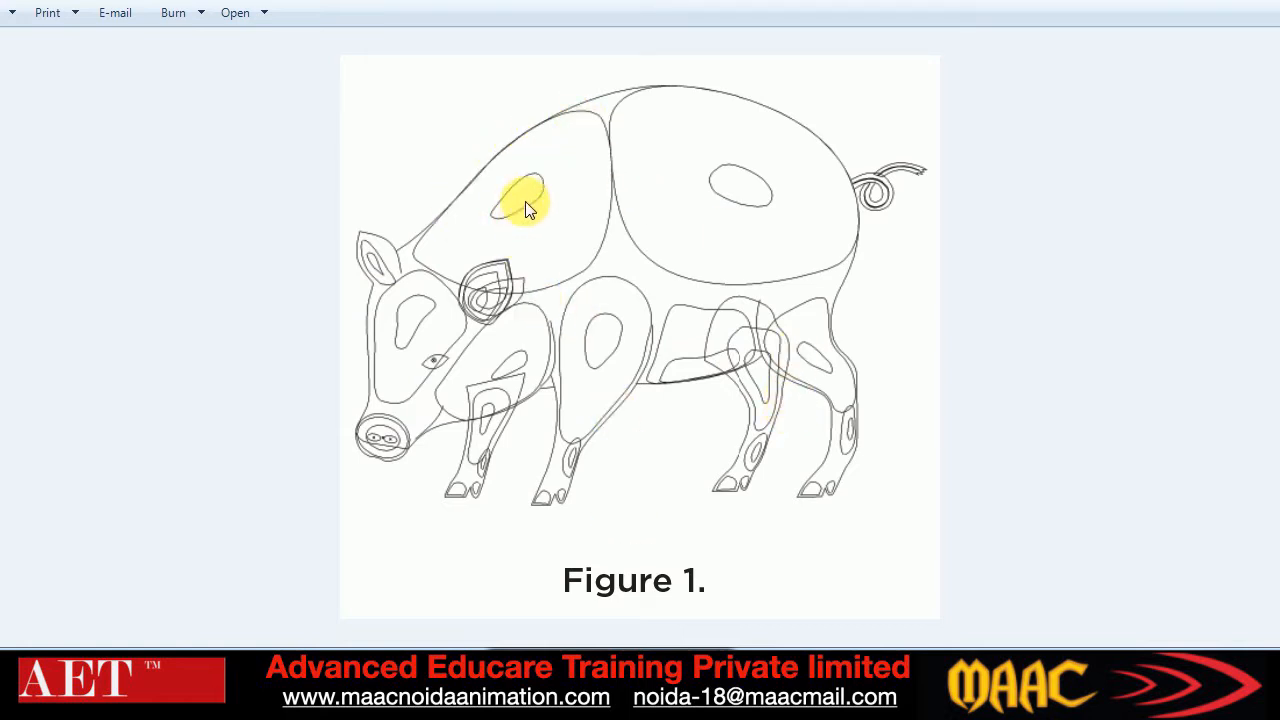
click(576, 673)
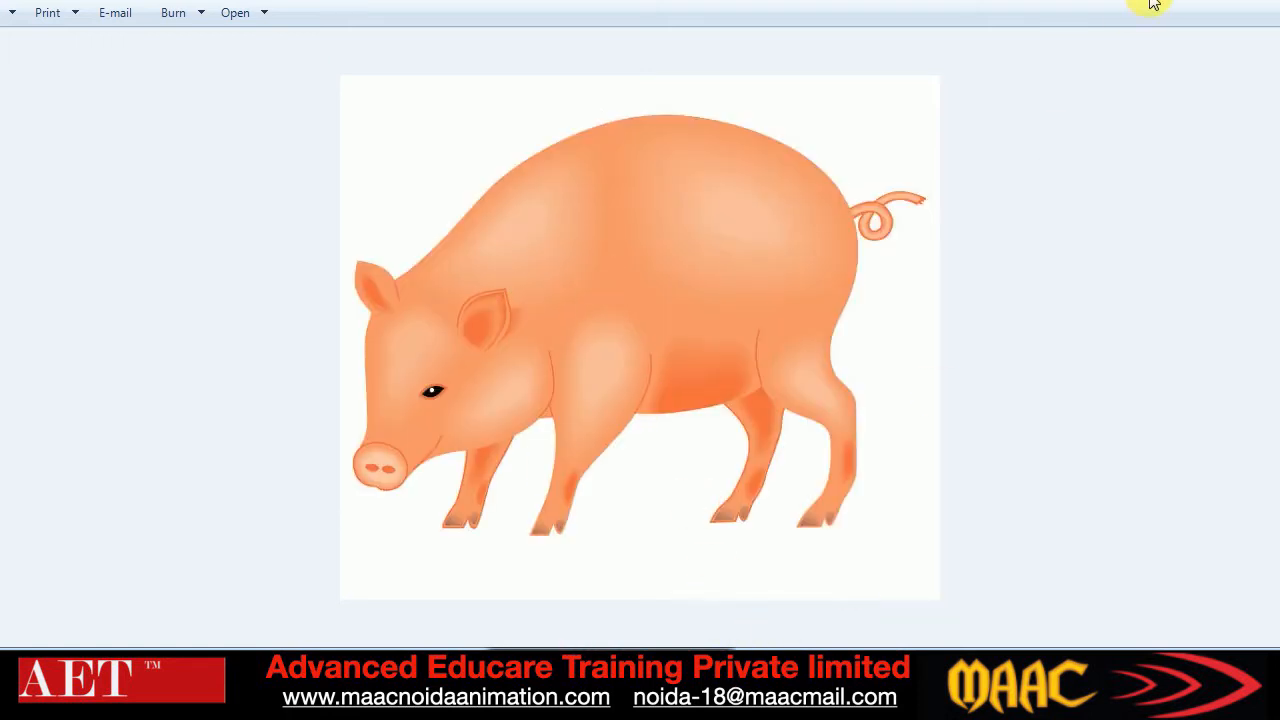
click(1270, 4)
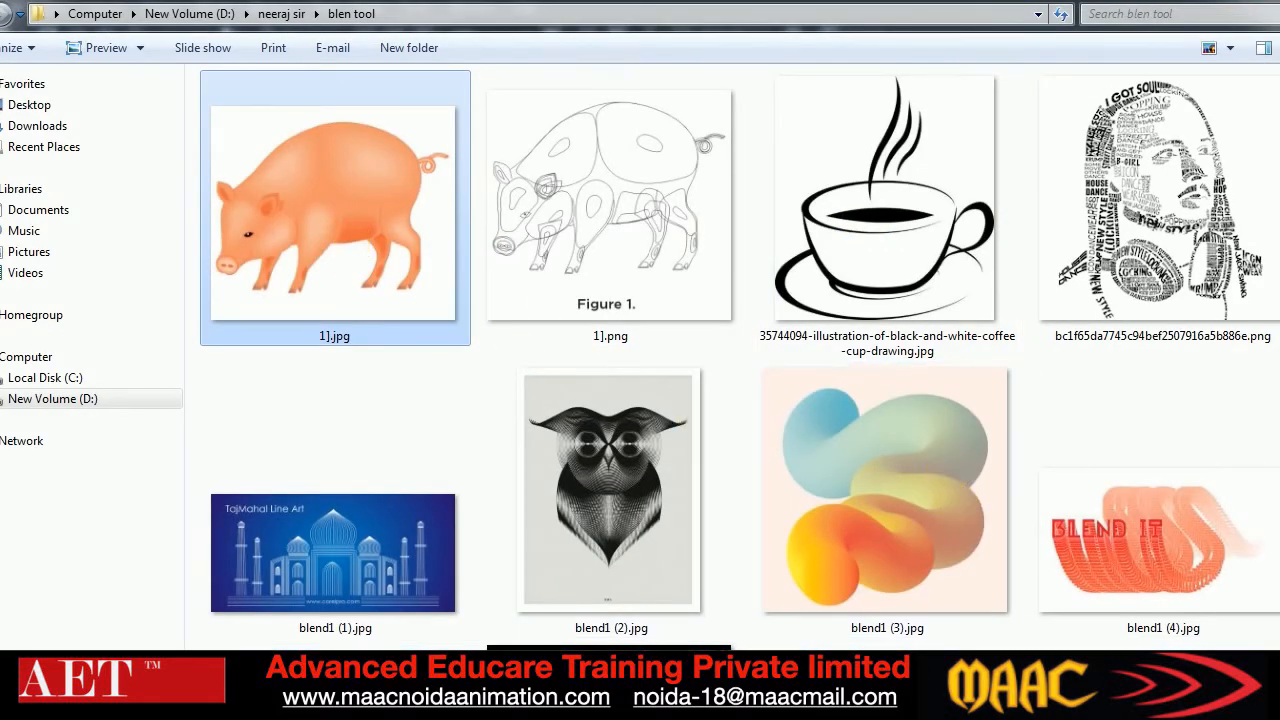
scroll(1011, 363, down, 3)
scroll(1105, 235, down, 4)
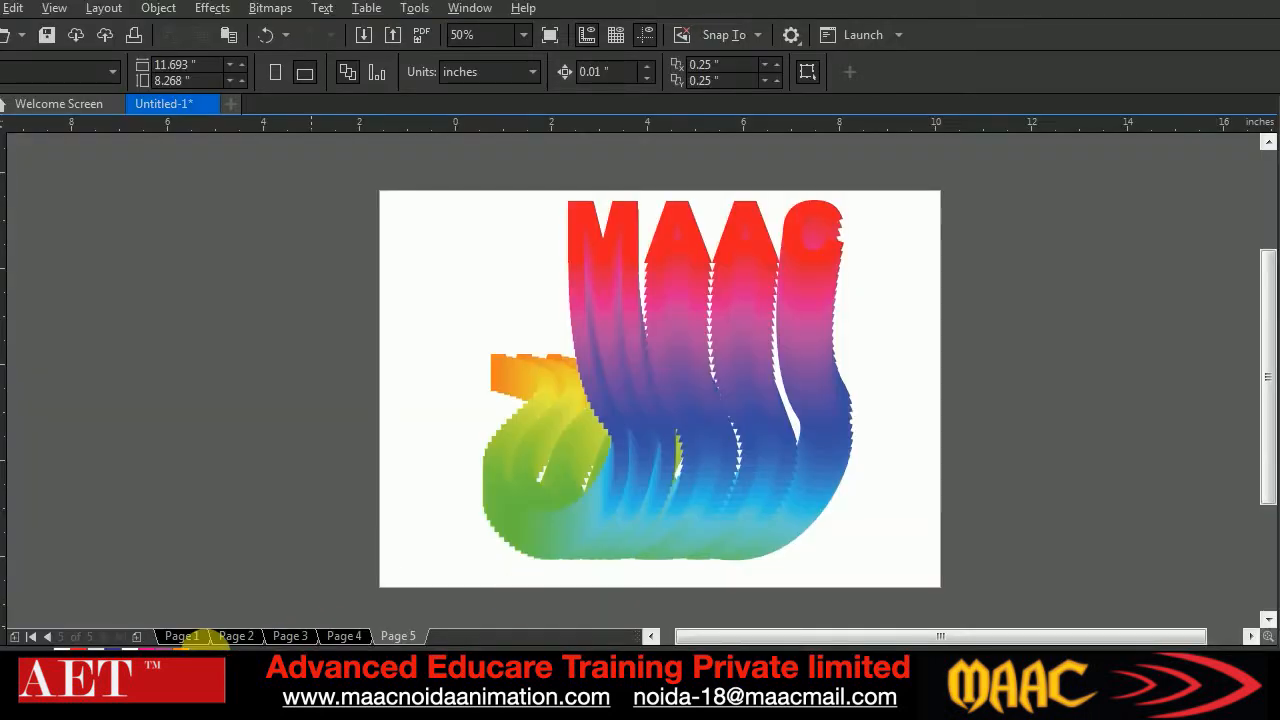
Return to Page 4 in CorelDRAW and move the complete glossy sphere with its window logo to the page's left edge
click(180, 636)
click(237, 636)
click(290, 636)
click(344, 636)
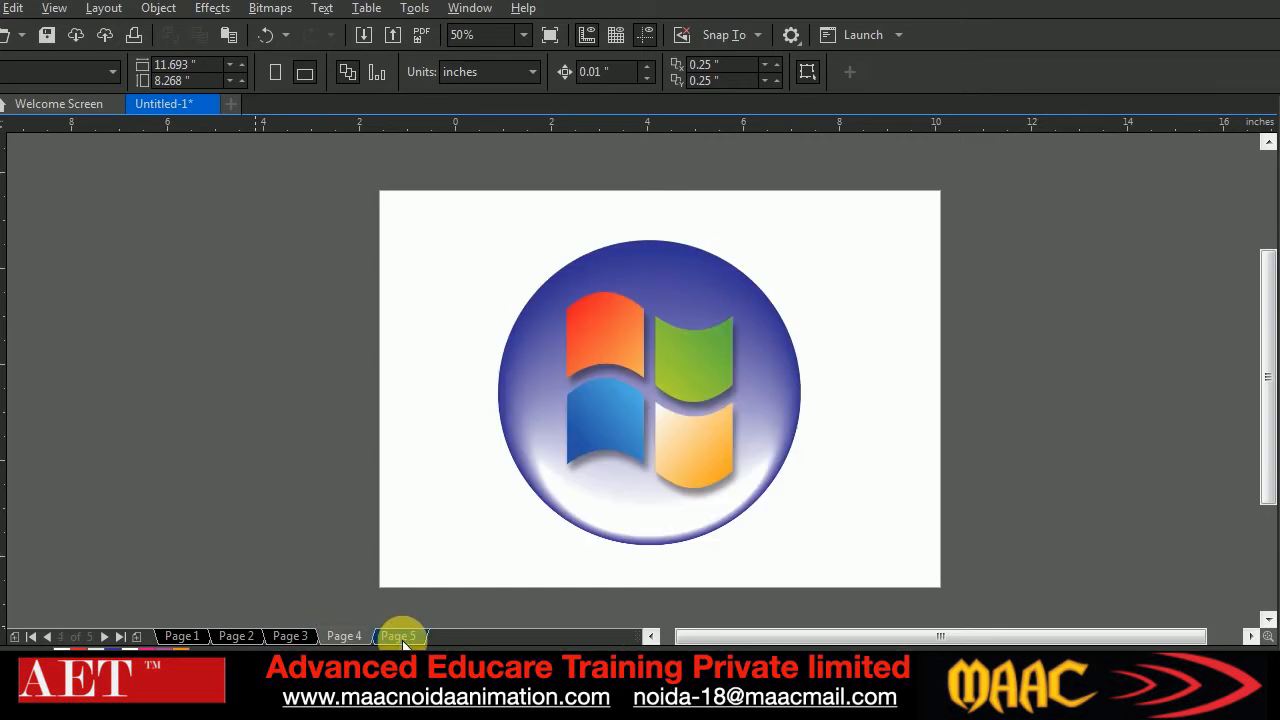
drag(445, 223, 920, 636)
drag(732, 393, 610, 401)
click(898, 430)
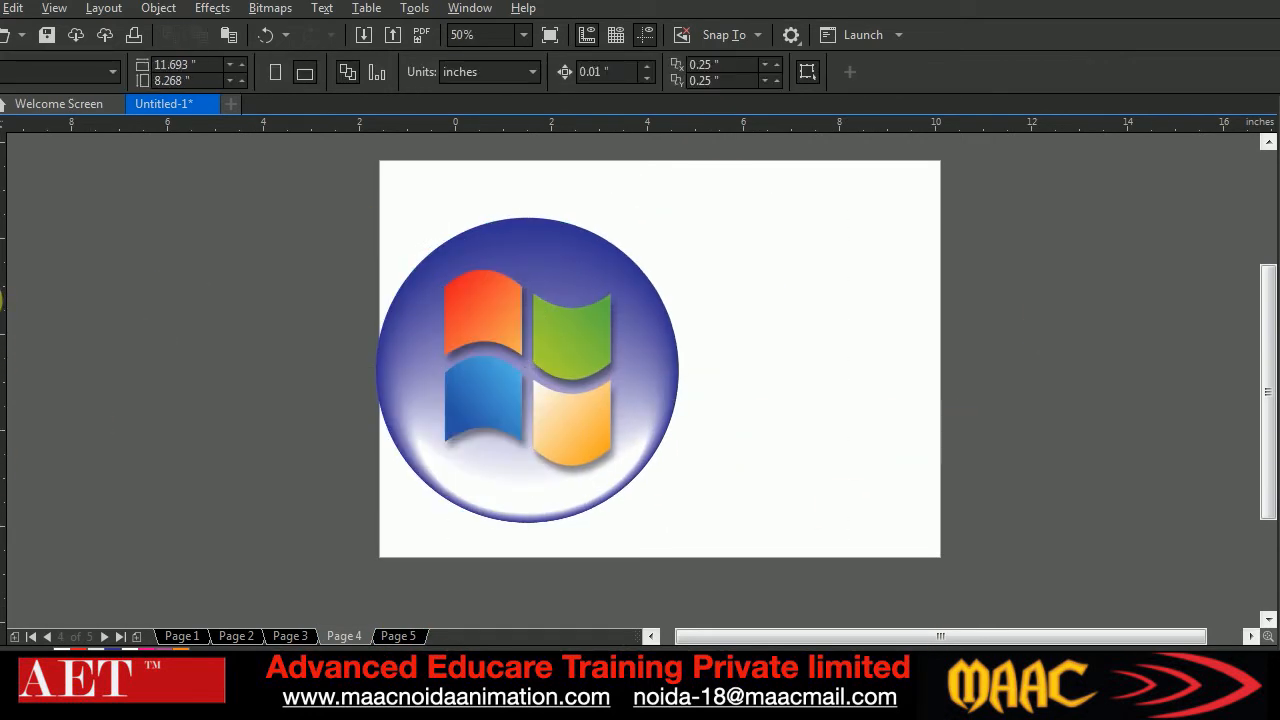
Draw a rectangle of about 3.79 by 1.42 inches right of the sphere and round its corners to about 0.313 inches
click(1, 301)
drag(743, 244, 925, 313)
click(3, 120)
drag(831, 277, 801, 277)
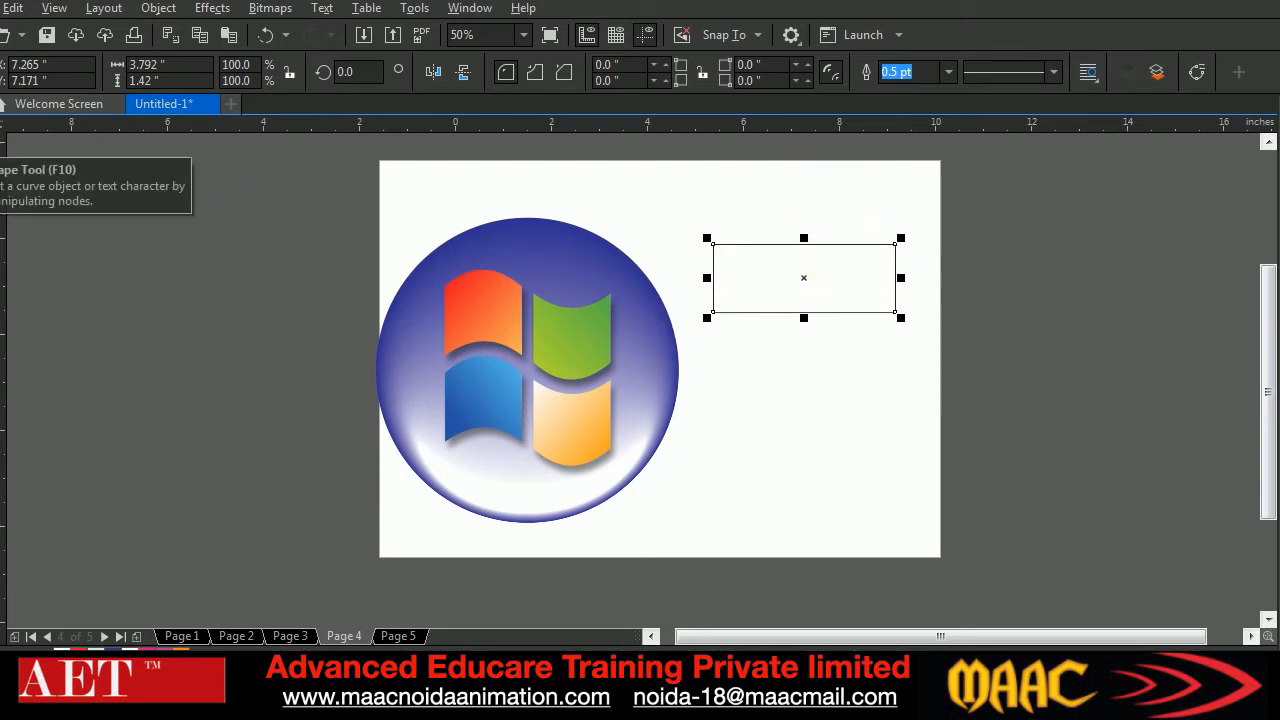
click(4, 150)
drag(713, 245, 729, 246)
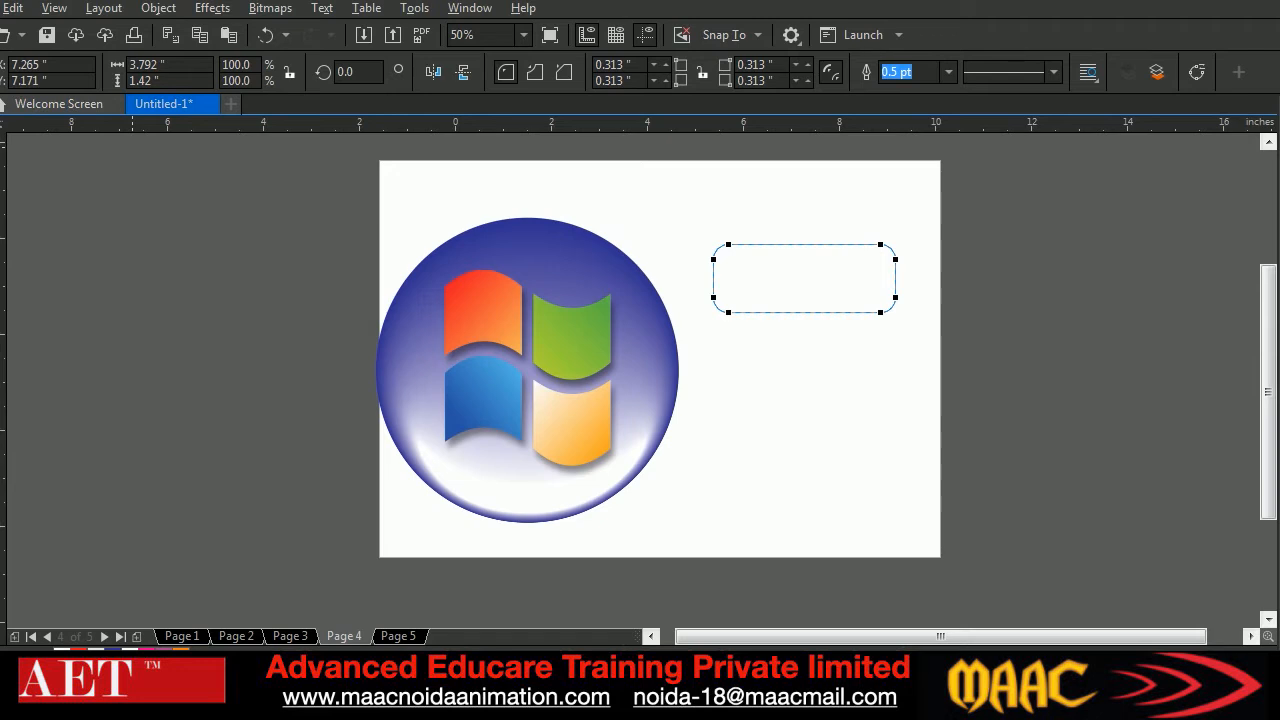
Make a thin copy of the rounded rectangle, squashed to about 0.235 inches high, near the original's lower edge
click(2, 125)
click(986, 254)
click(836, 300)
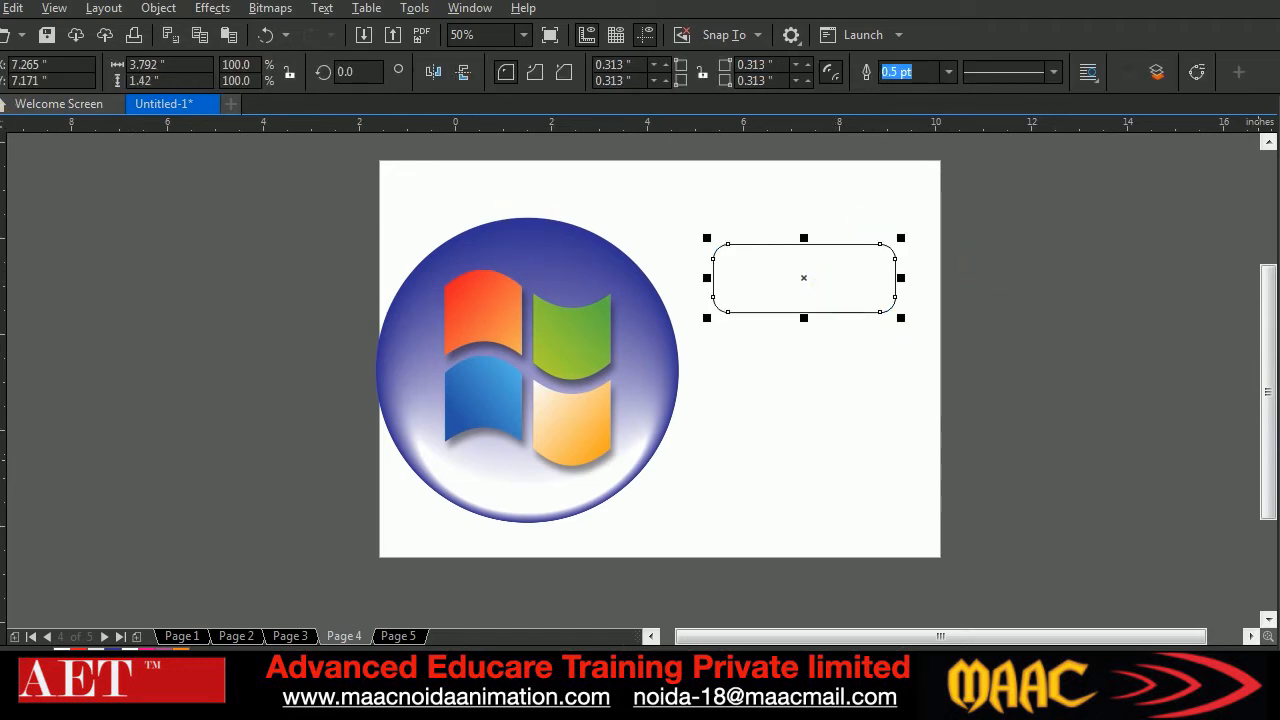
mouse_move(909, 243)
mouse_down()
mouse_move(900, 257)
mouse_move(911, 253)
mouse_up()
drag(729, 276, 710, 278)
drag(879, 278, 909, 289)
drag(805, 247, 820, 290)
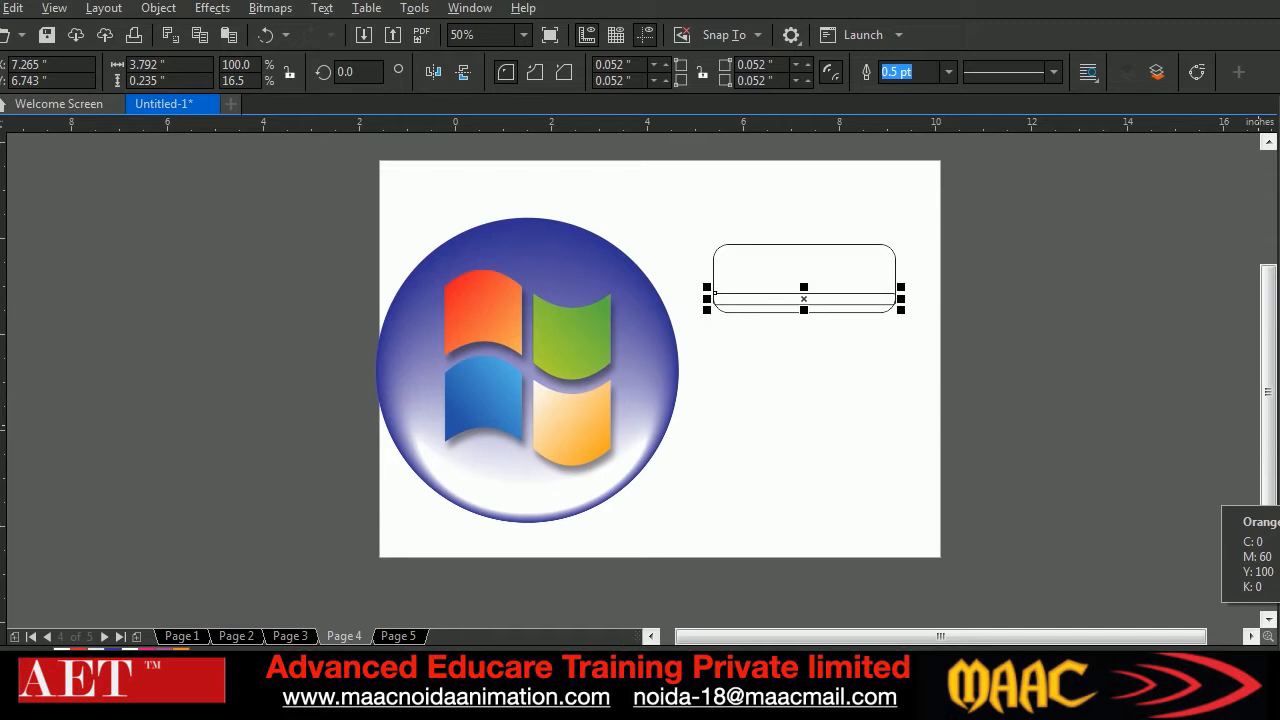
Fill the thin strip orange and the large rounded rectangle red, and remove the outlines from both
click(1268, 500)
click(829, 257)
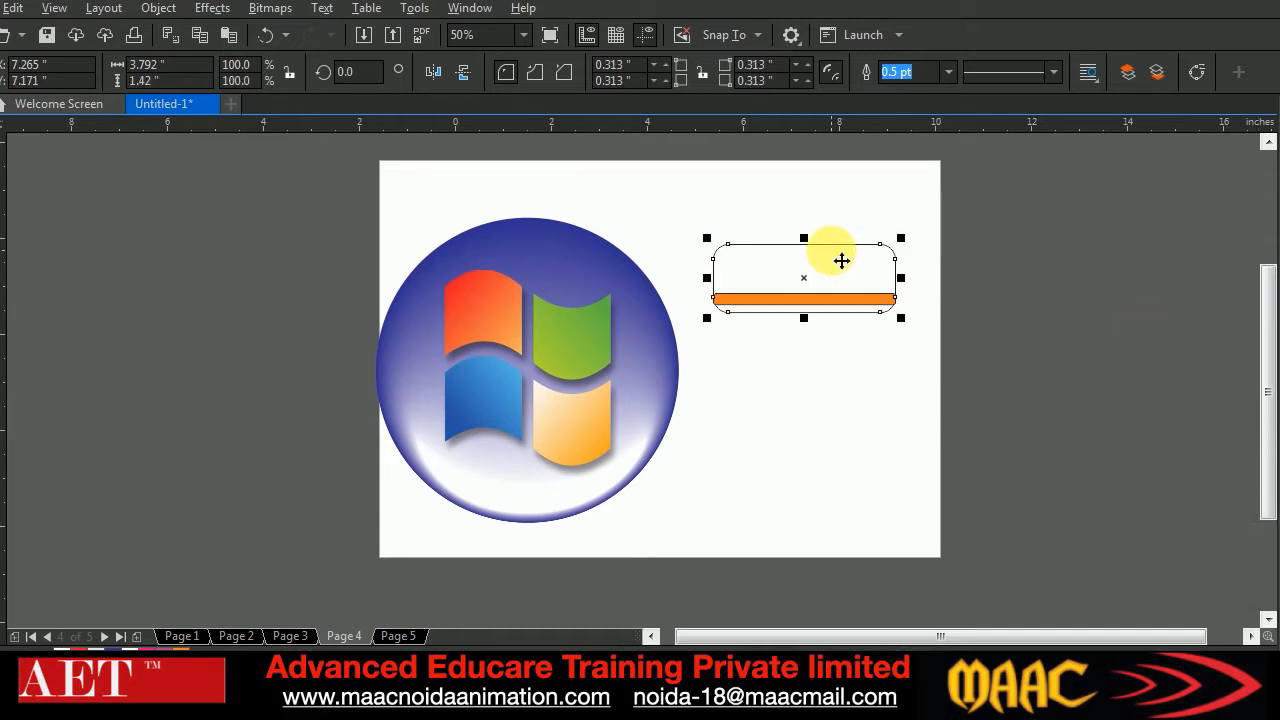
click(1268, 449)
drag(691, 212, 930, 362)
right_click(1275, 145)
click(1048, 294)
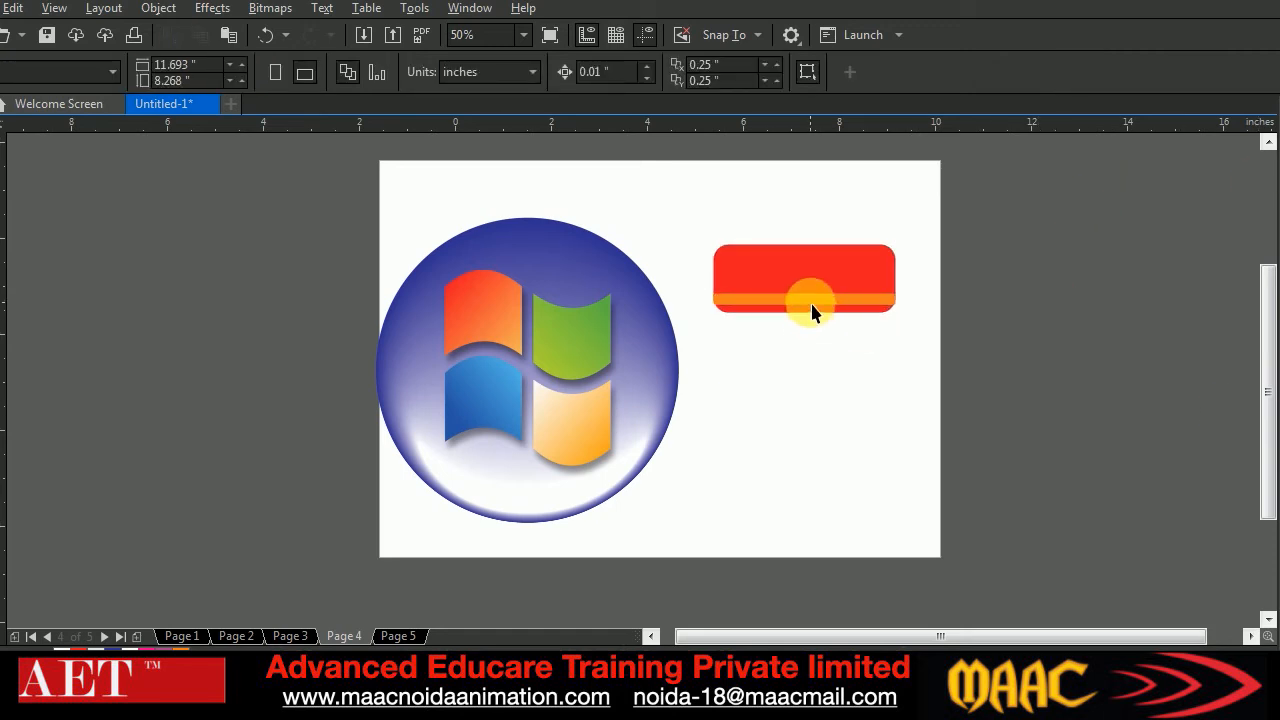
Narrow the orange strip to about 3.6 inches, keeping it centred, and move it down to just above the red rectangle's lower edge
scroll(812, 312, up, 3)
click(189, 491)
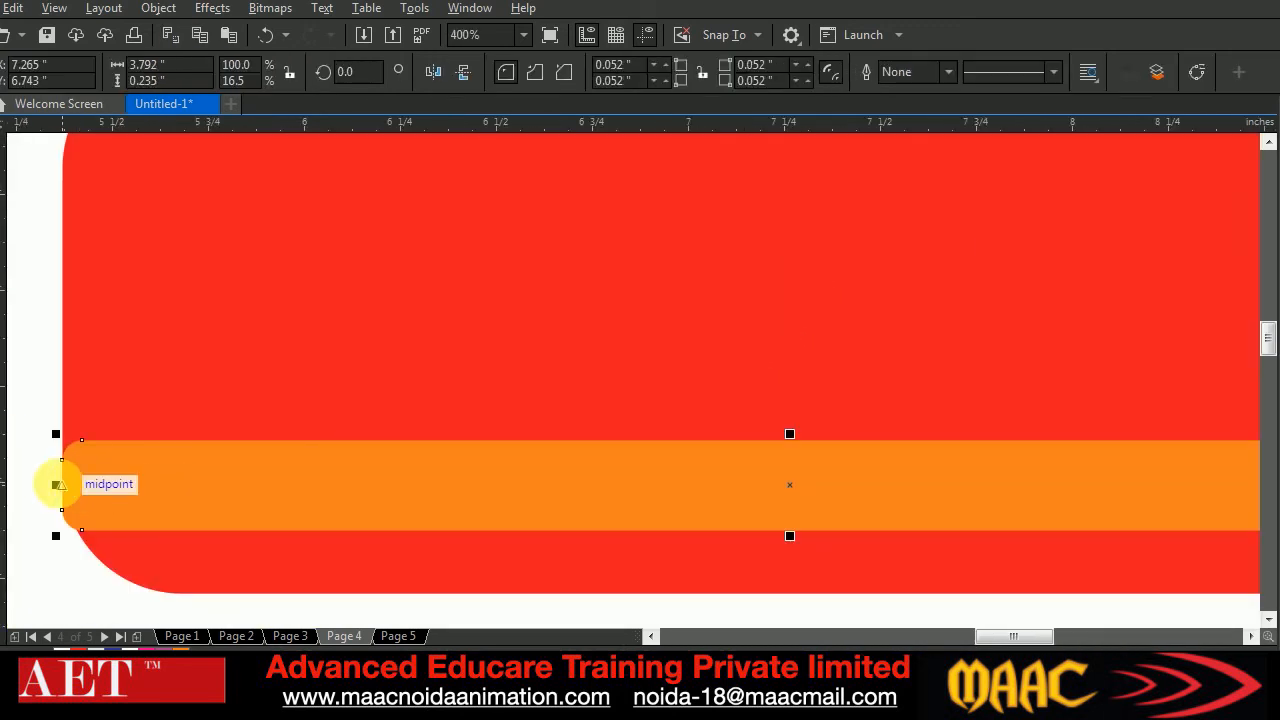
scroll(534, 485, down, 1)
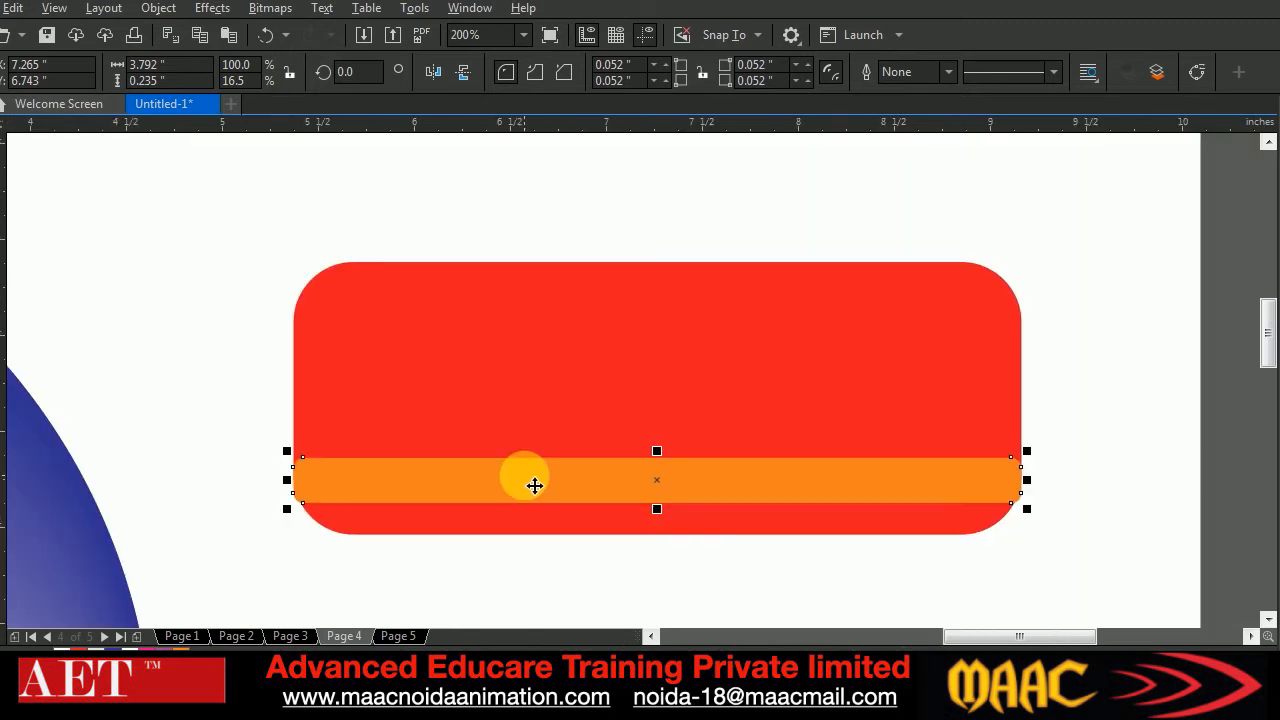
drag(303, 489, 310, 488)
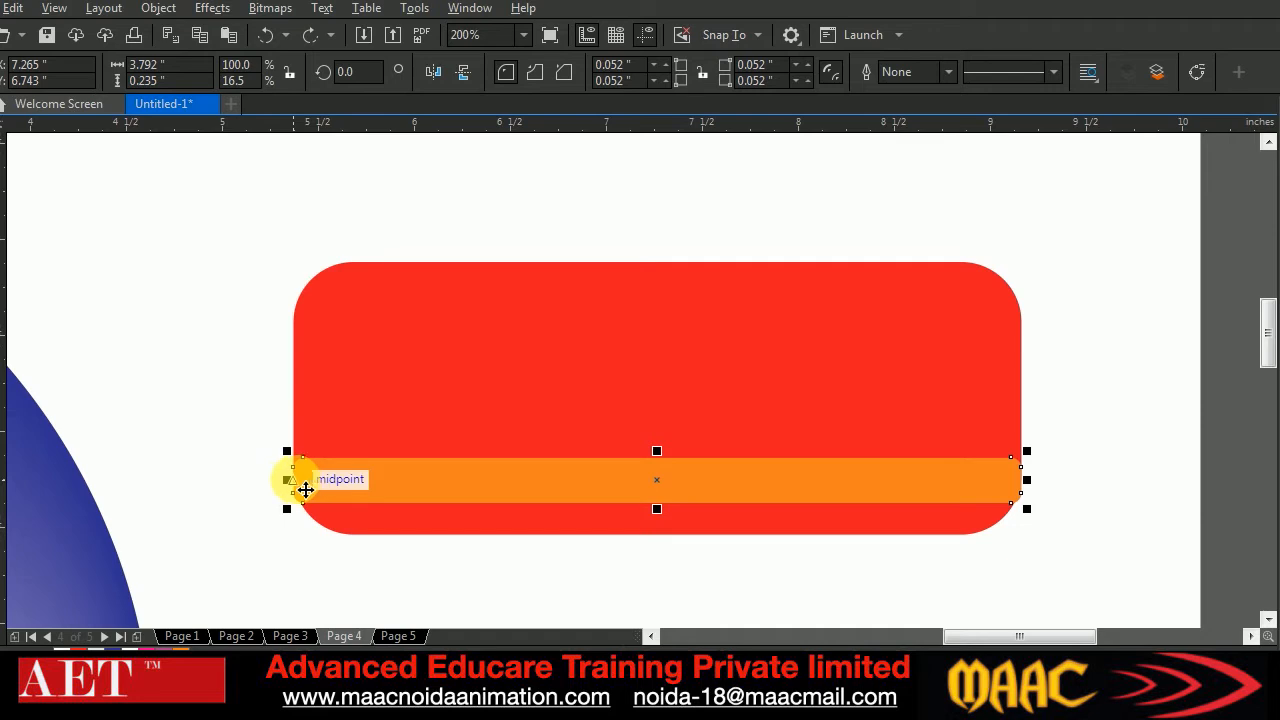
drag(304, 489, 315, 486)
drag(657, 491, 657, 500)
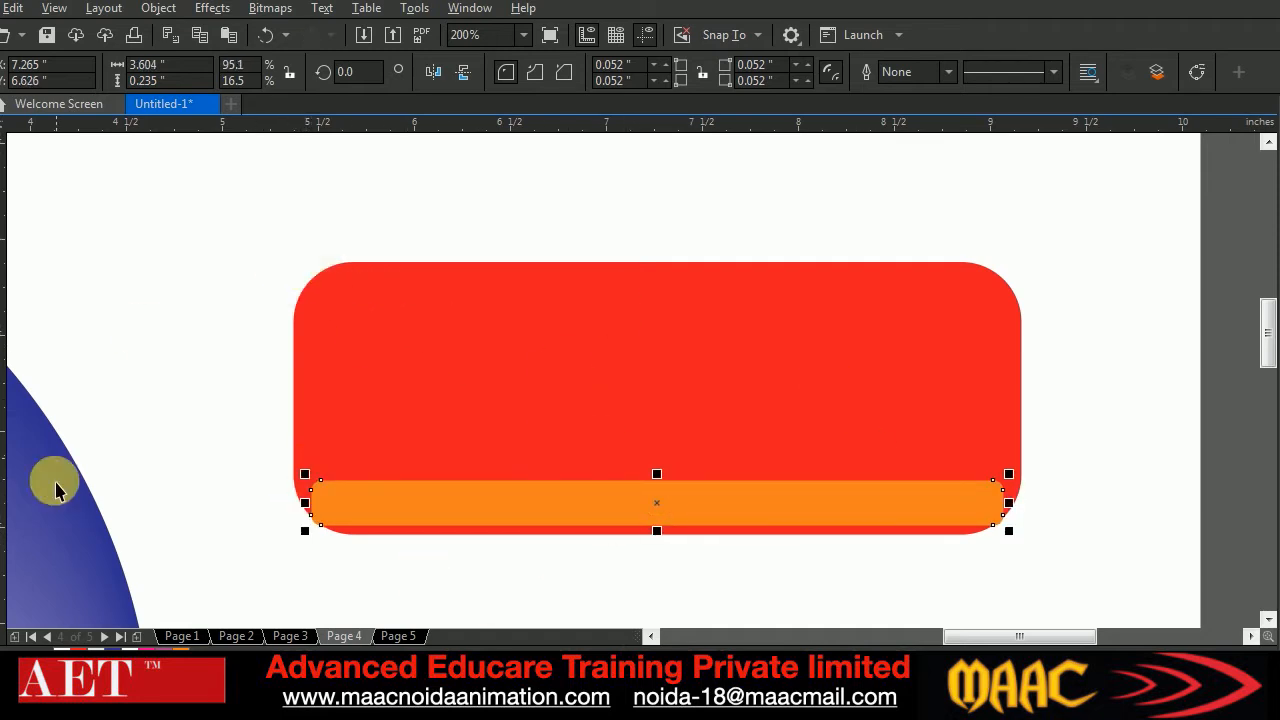
Blend the orange strip and the red rounded rectangle with 20 steps, and inspect the resulting button shading
click(1, 527)
drag(680, 500, 697, 474)
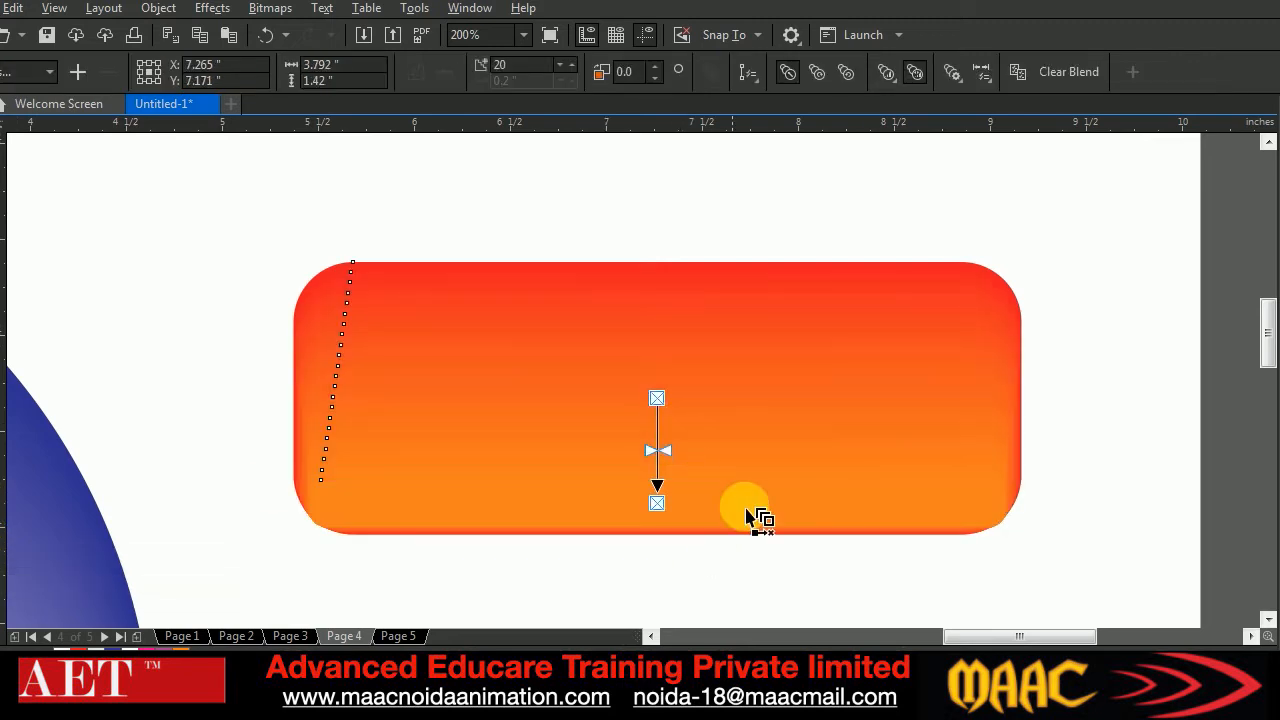
click(1, 150)
click(190, 215)
scroll(353, 325, up, 1)
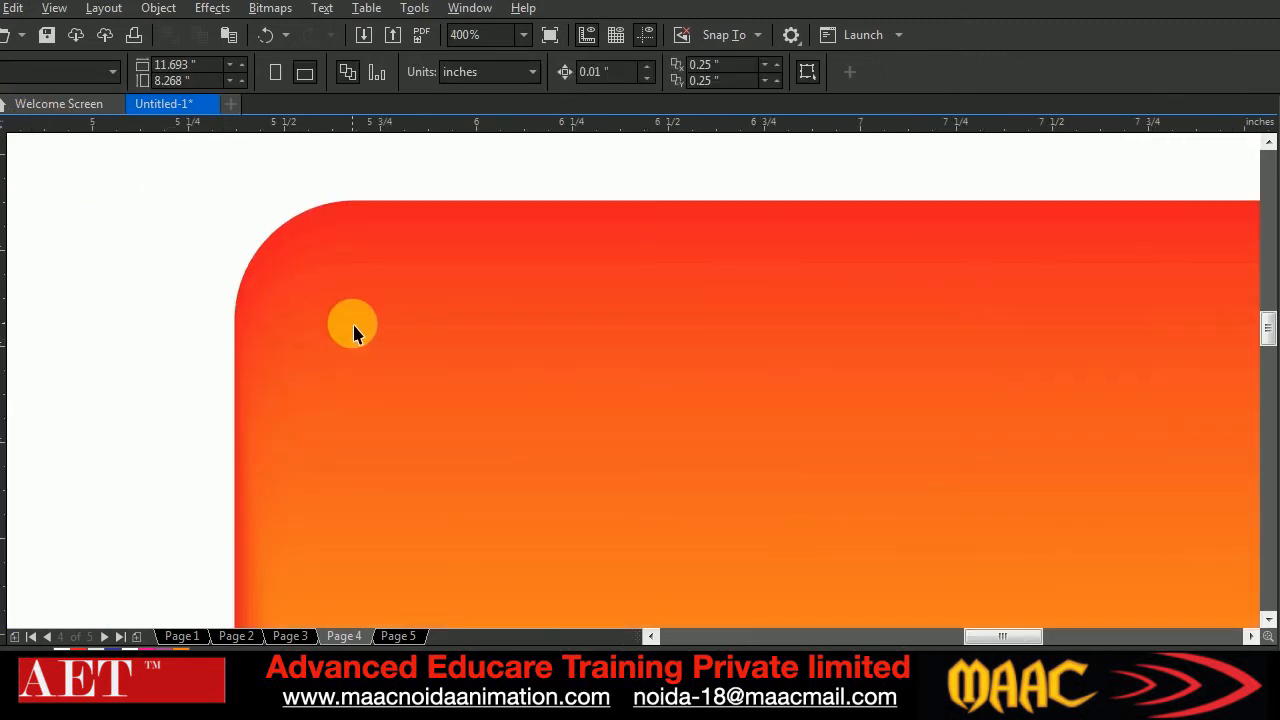
scroll(353, 328, down, 4)
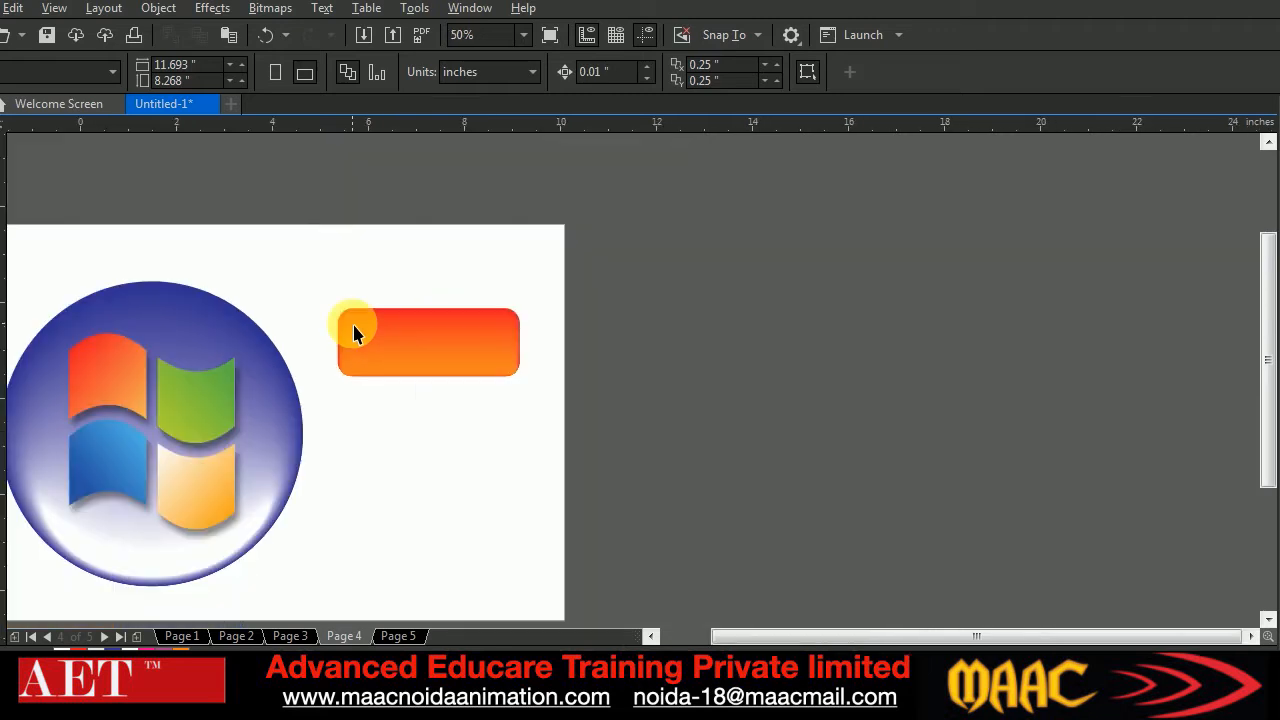
Add a blank Page 6 at the end of the document
click(651, 636)
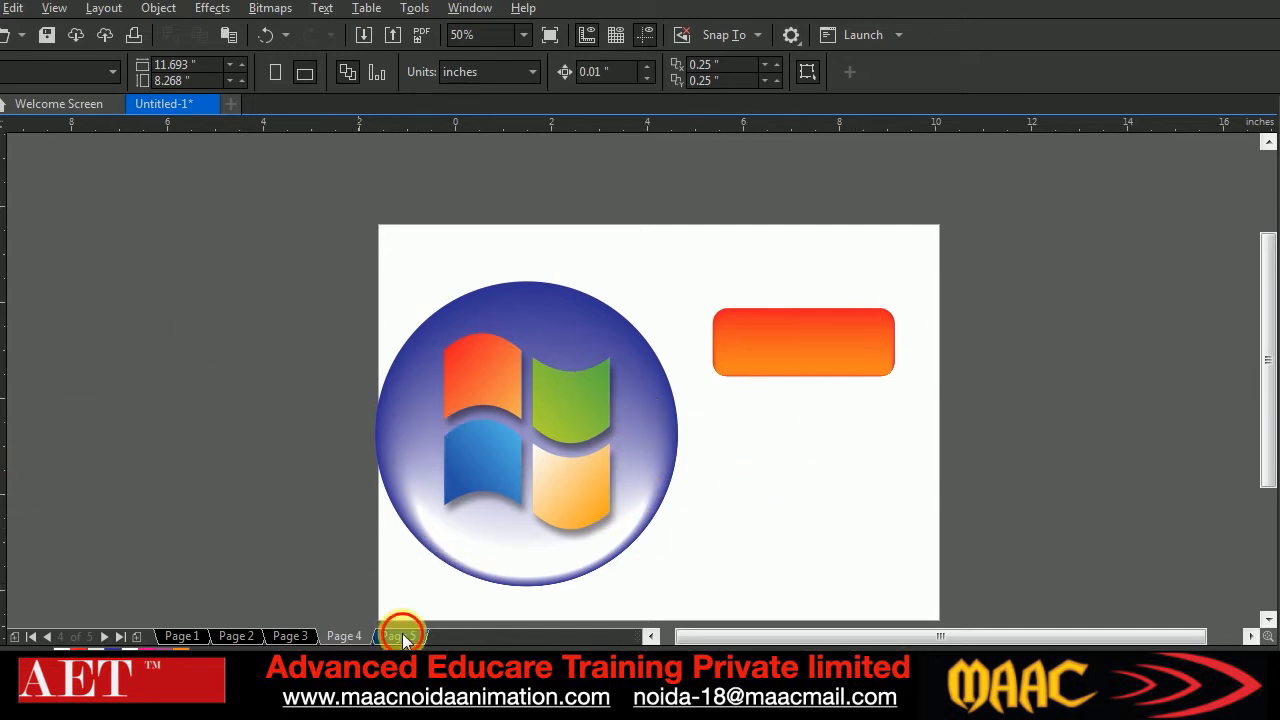
click(178, 636)
click(136, 636)
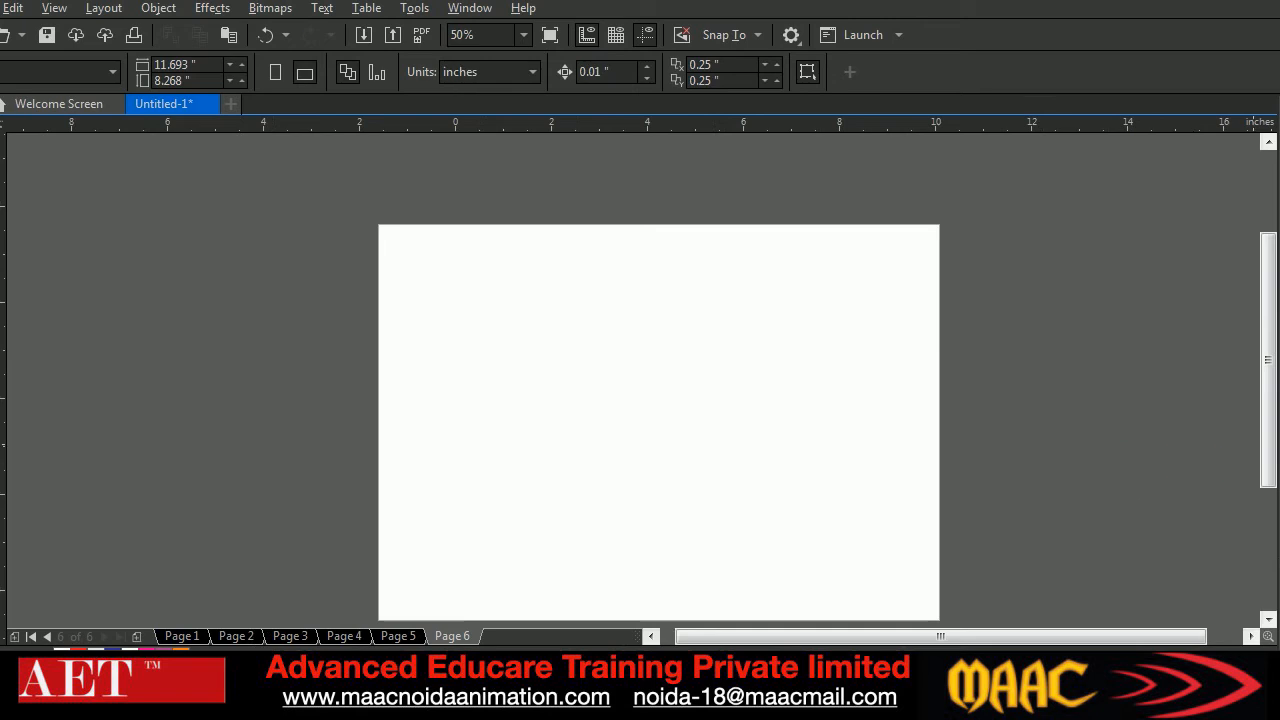
drag(1265, 372, 1266, 400)
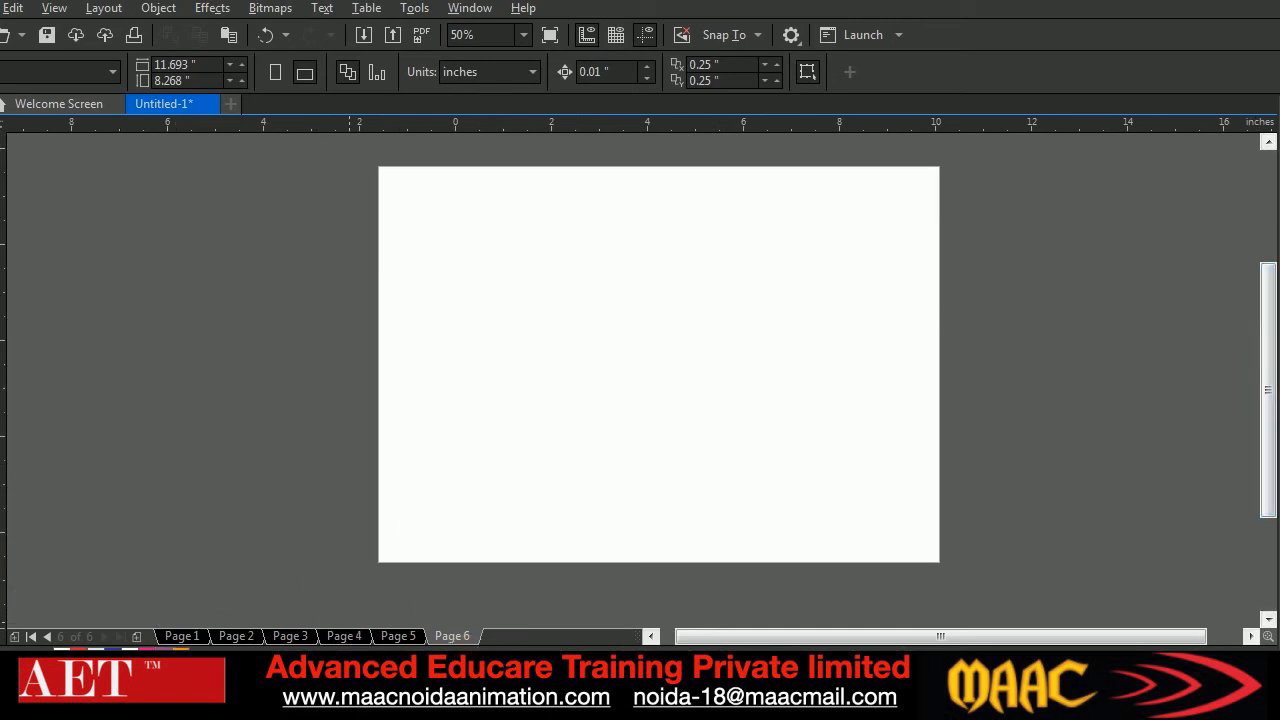
Check the Google Meet call in Chrome and return to CorelDRAW
mouse_move(559, 695)
click(448, 648)
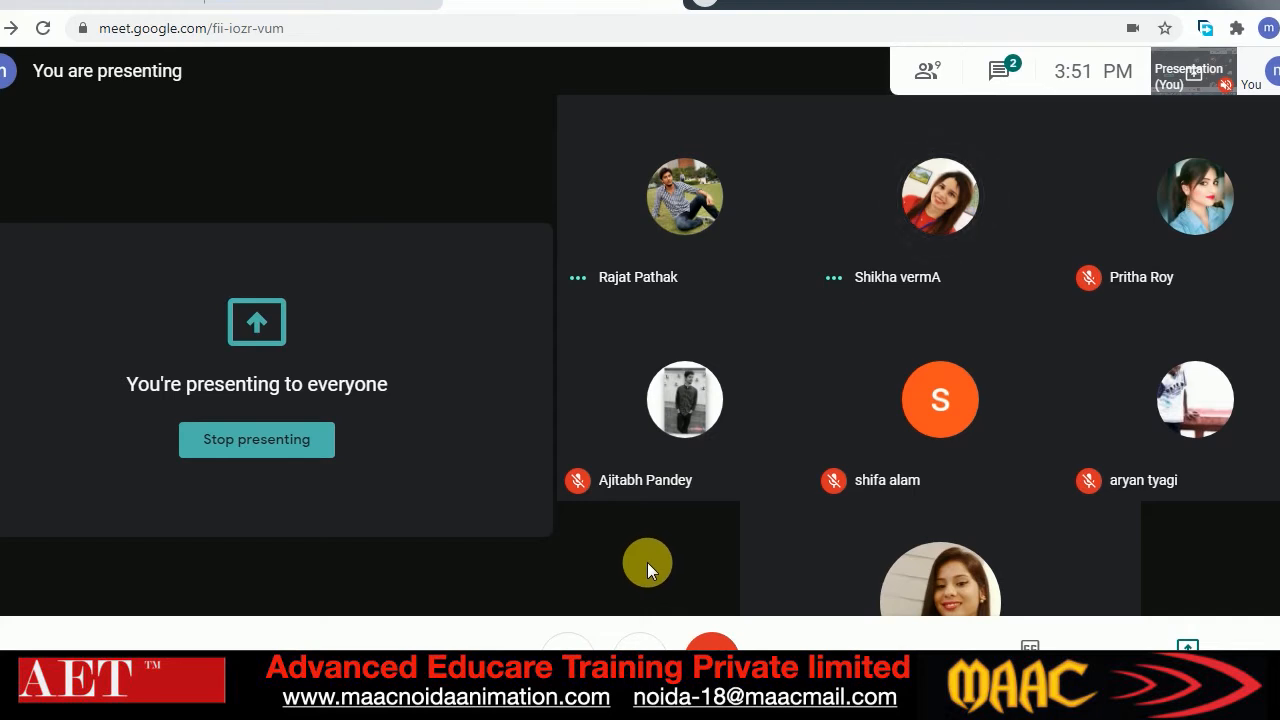
key(alt+Tab)
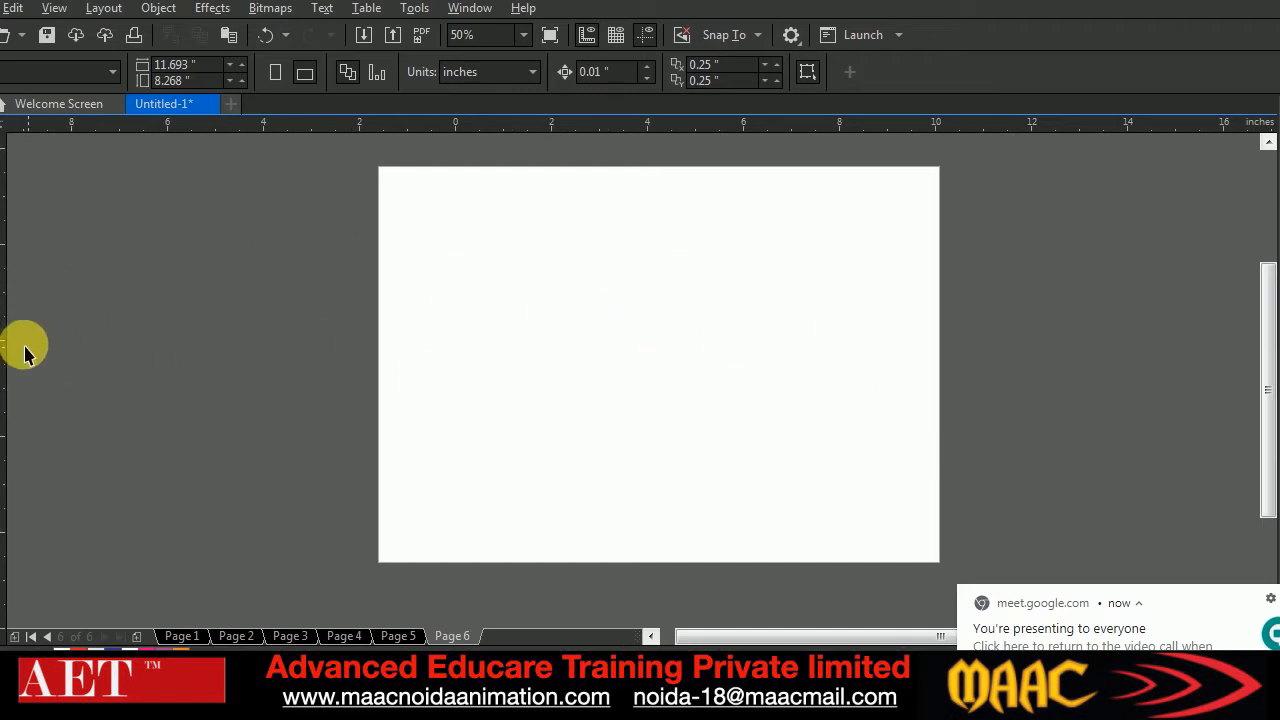
Draw a rectangle of about 5.85 by 2.58 inches on the upper part of Page 6 and fill it red
click(3, 305)
mouse_move(526, 232)
mouse_down()
mouse_move(806, 340)
mouse_move(808, 355)
mouse_up()
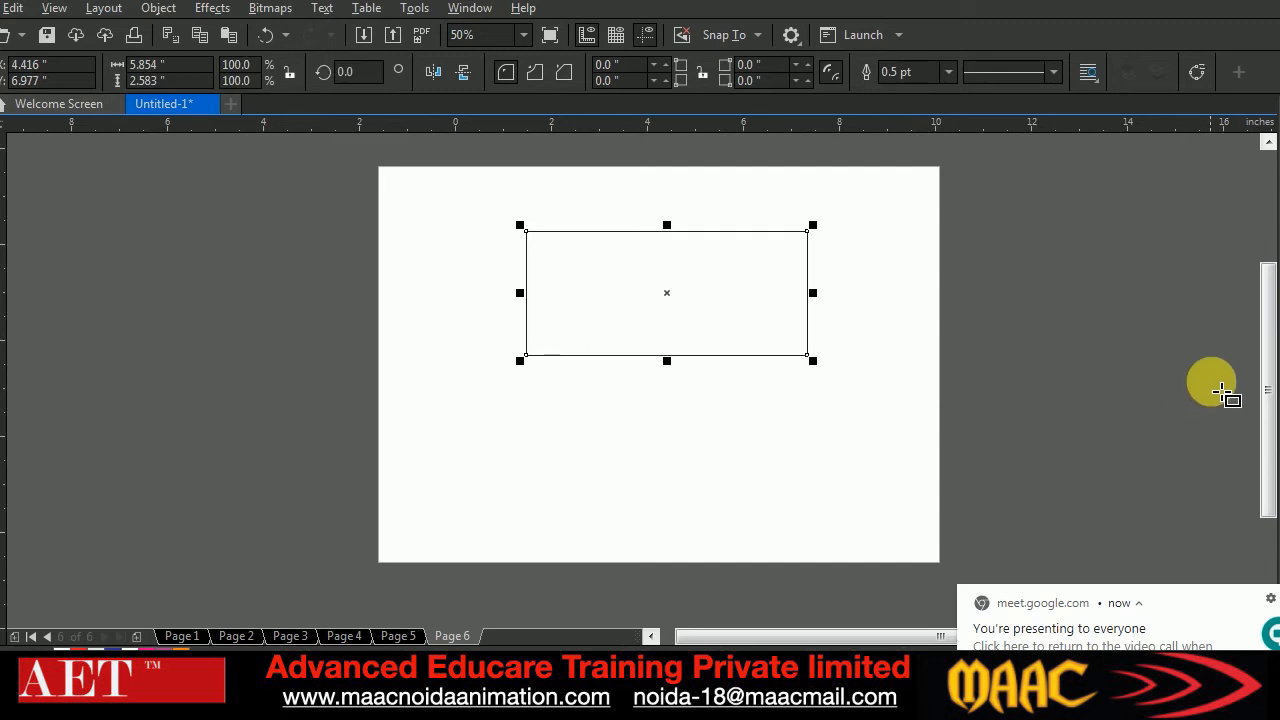
click(1277, 425)
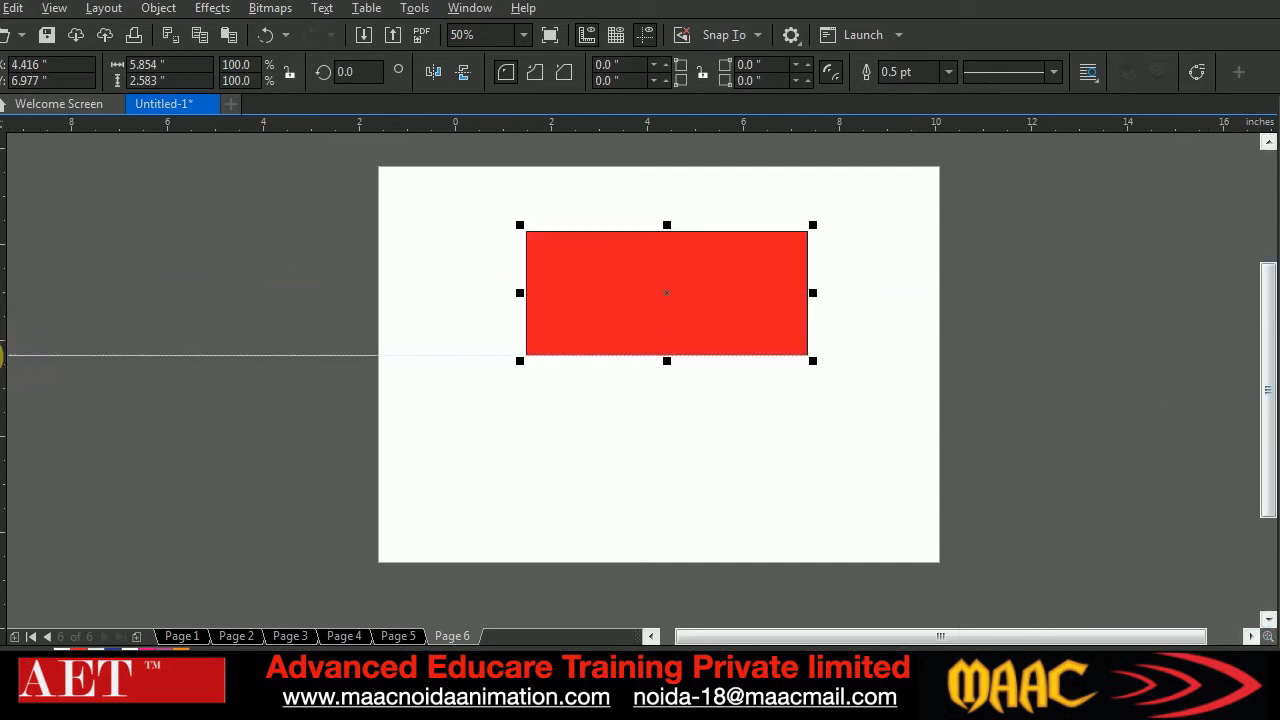
Draw a five-pointed star of about 2.83 by 2.58 inches overlapping the red rectangle's lower edge, and deselect it
click(3, 357)
click(35, 380)
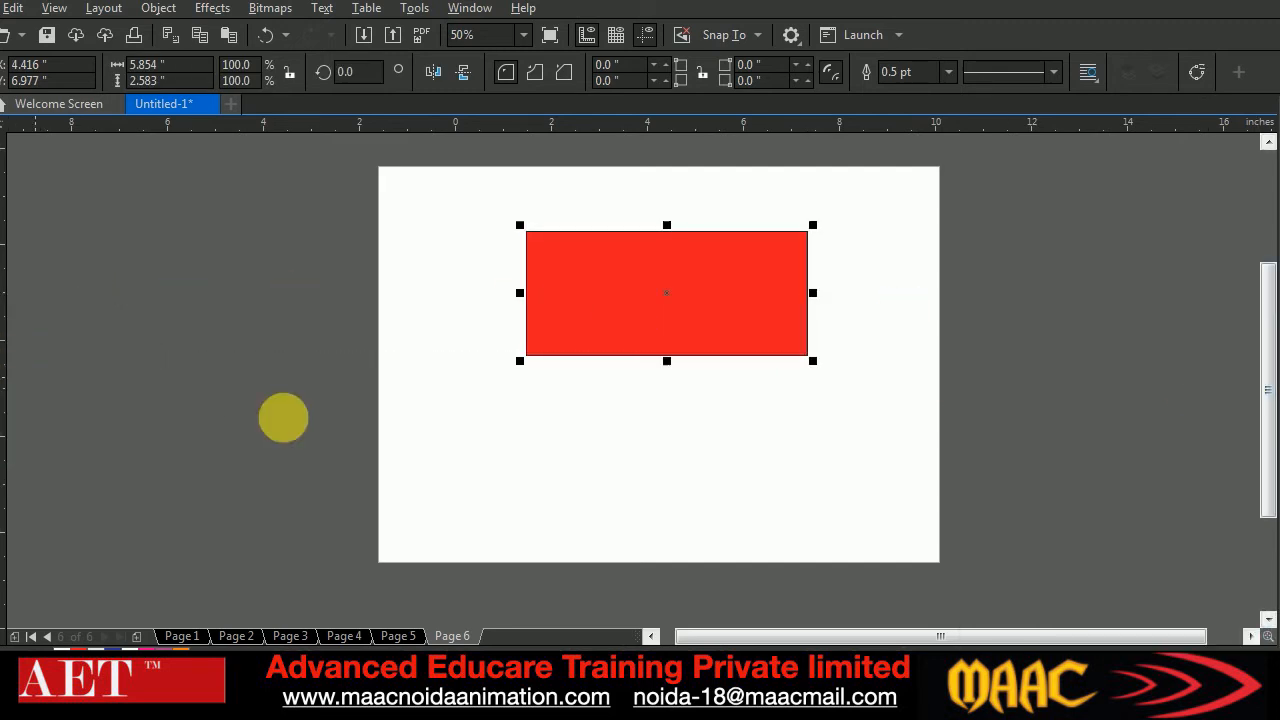
mouse_move(623, 315)
mouse_down()
mouse_move(734, 432)
mouse_move(763, 440)
mouse_move(752, 428)
mouse_up()
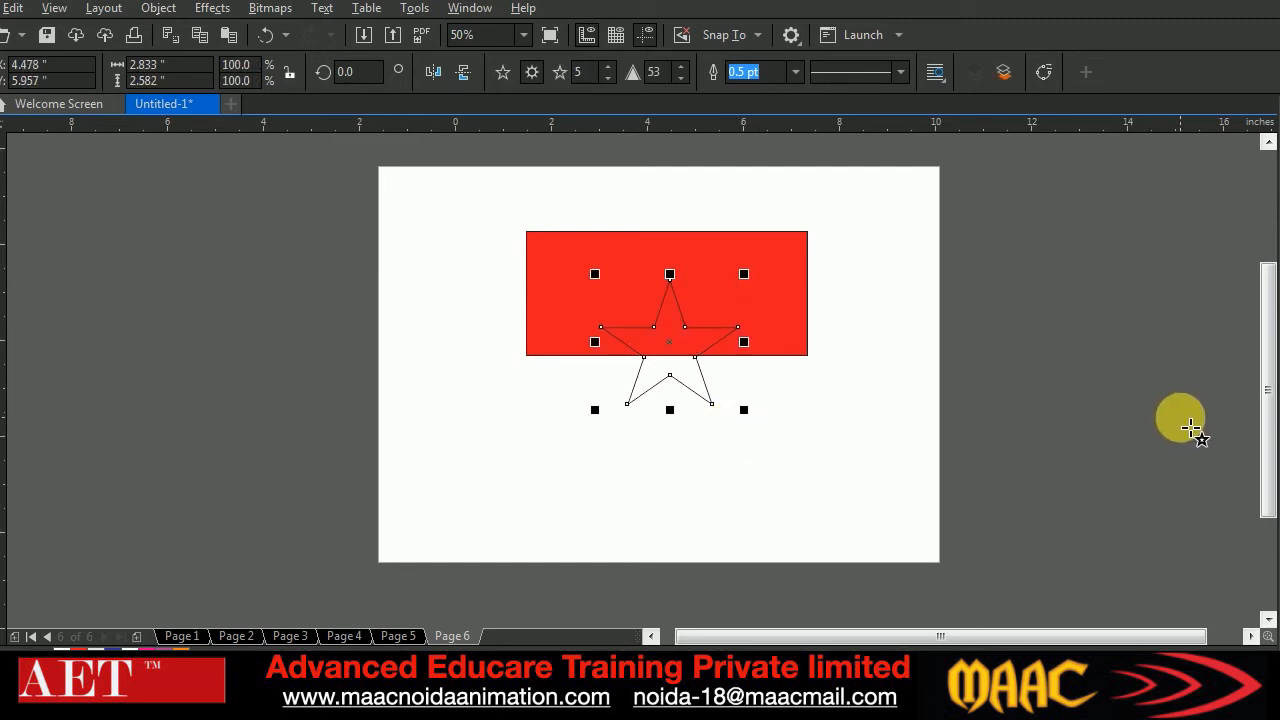
click(3, 138)
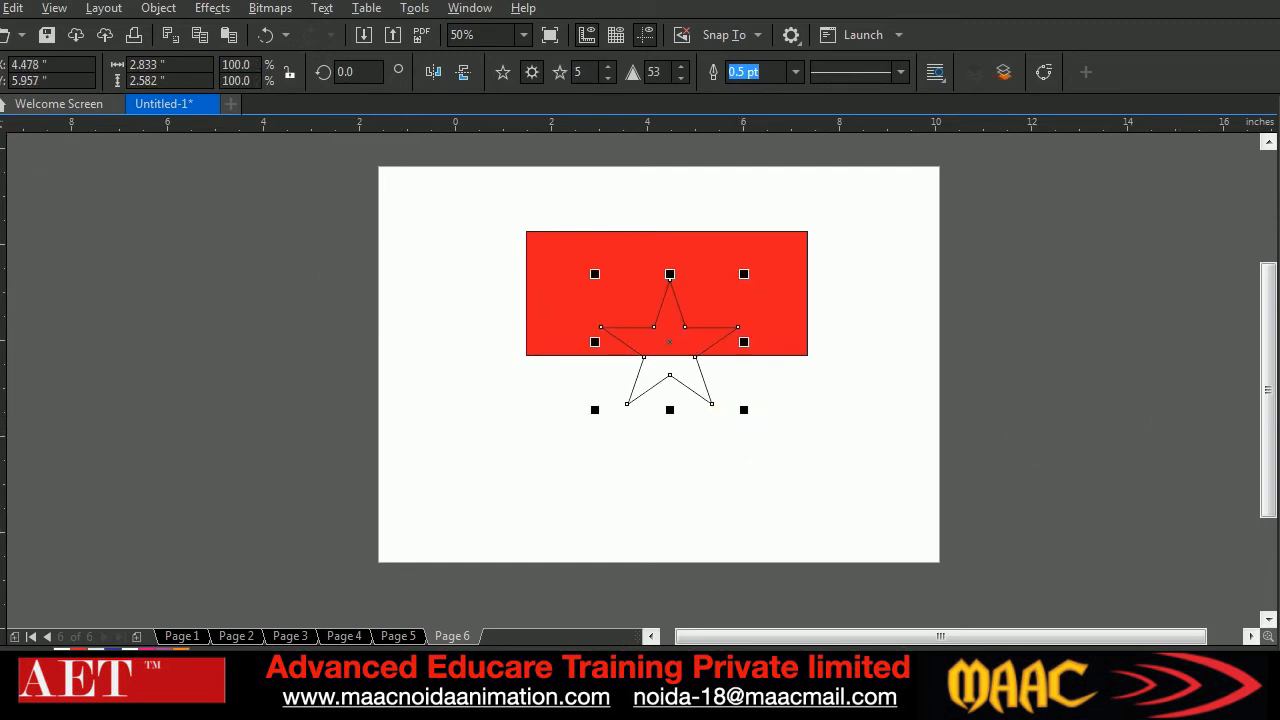
click(192, 248)
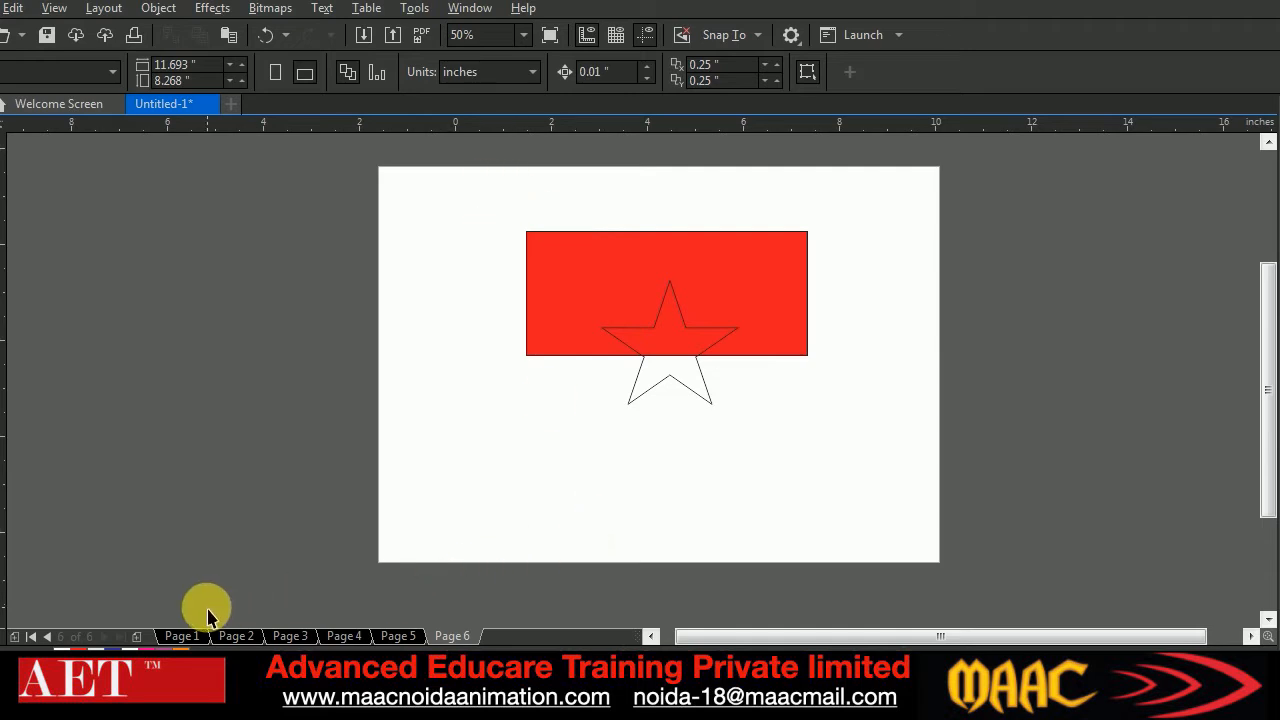
Add Page 7 and draw a closed hair-shaped curve of about 5.39 by 3.4 inches with an arched notch in its lower edge
click(137, 636)
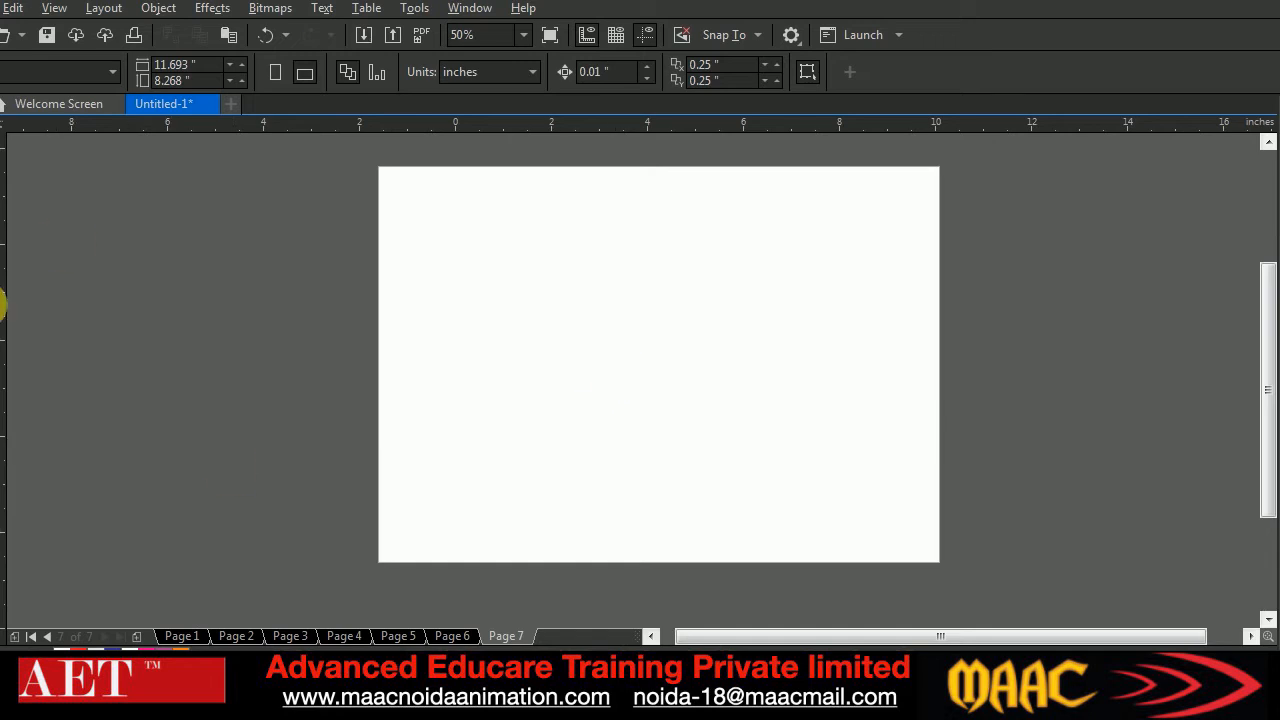
click(3, 246)
click(524, 333)
drag(549, 220, 583, 220)
drag(693, 220, 740, 242)
mouse_move(782, 271)
mouse_down()
mouse_move(782, 331)
mouse_move(710, 291)
mouse_up()
click(782, 374)
drag(636, 304, 622, 322)
drag(592, 358, 549, 337)
click(535, 343)
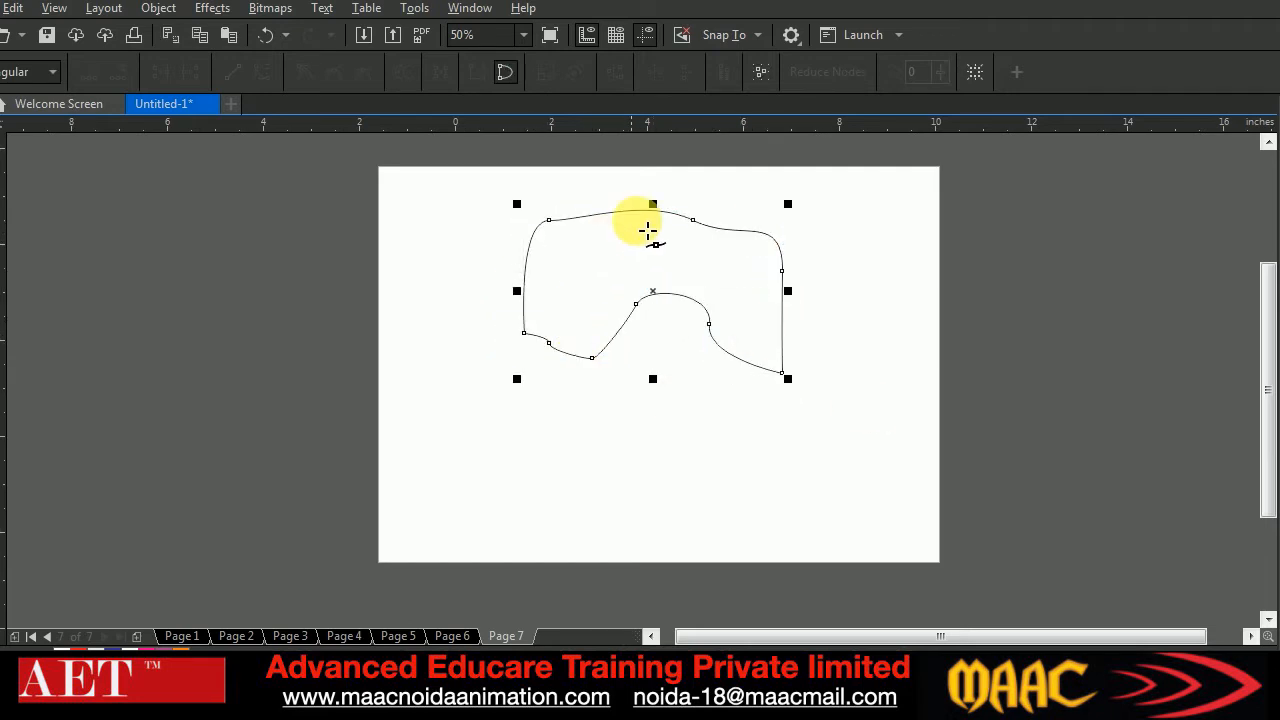
Move the hair-shaped curve slightly up toward the page's upper edge
click(3, 118)
click(615, 316)
drag(615, 310, 615, 294)
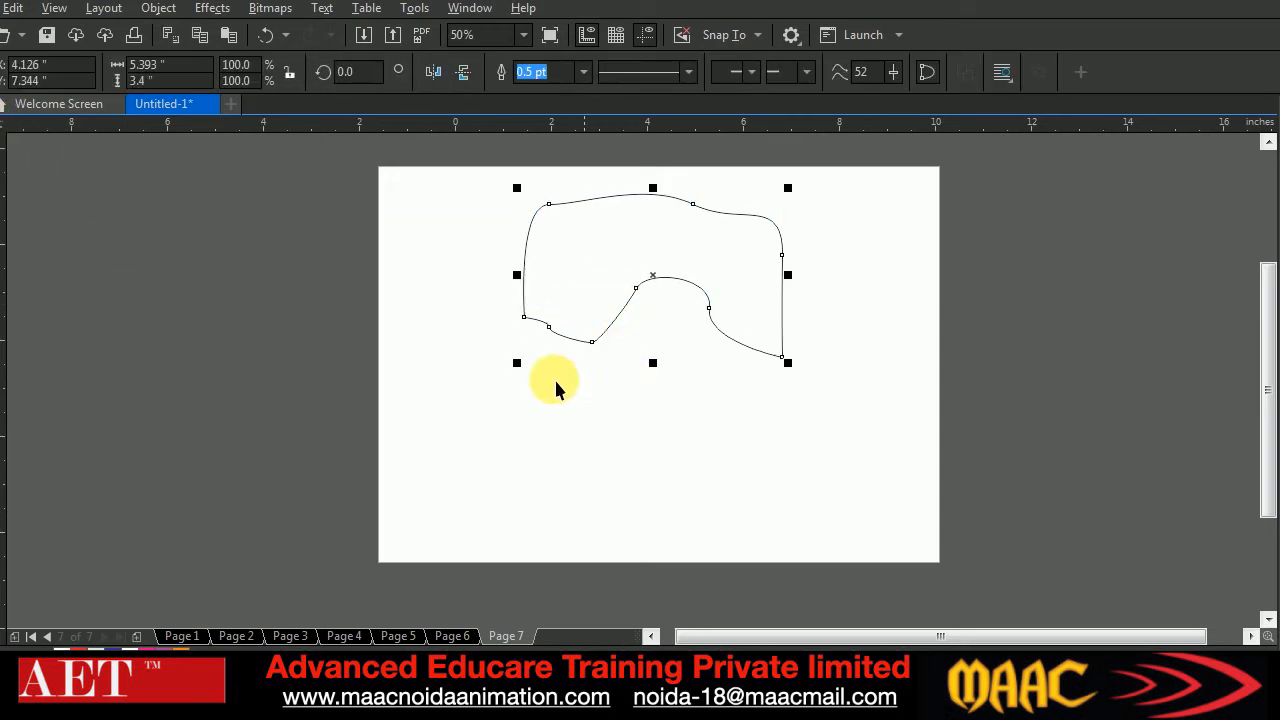
Draw an open U-shaped face curve of about 4.91 by 3.48 inches below the hair shape
click(3, 266)
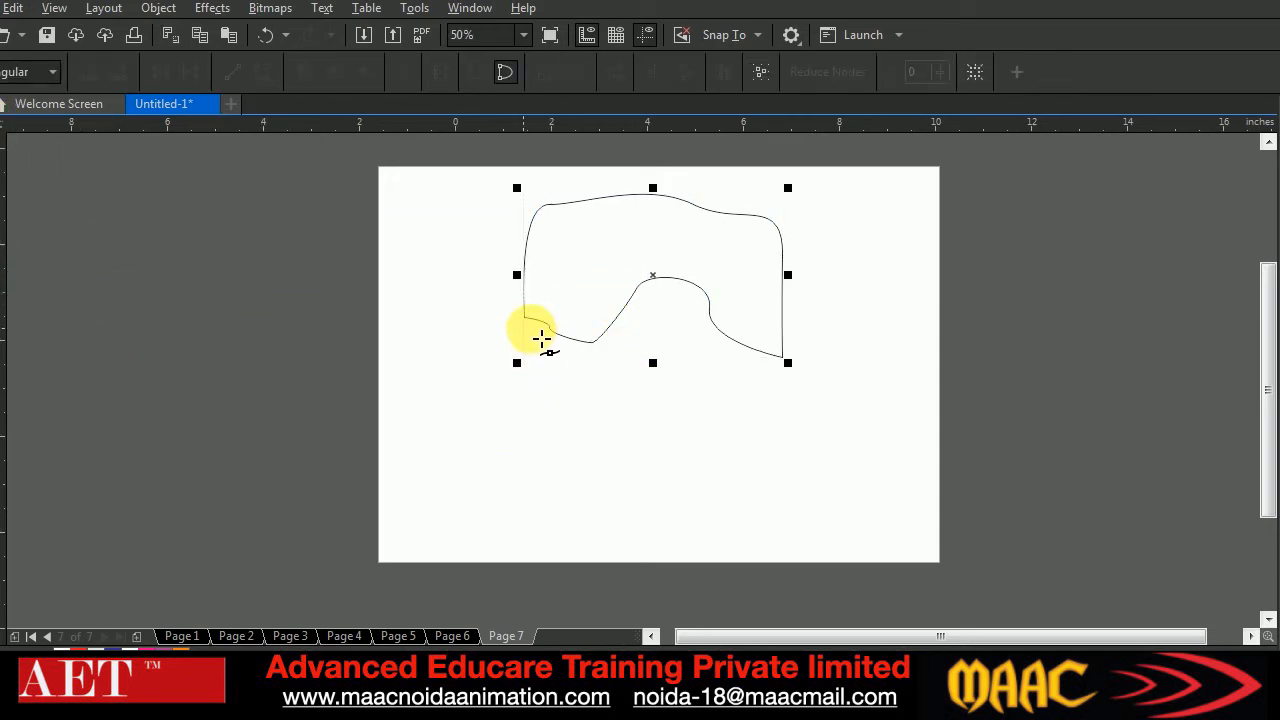
click(524, 318)
drag(653, 495, 786, 506)
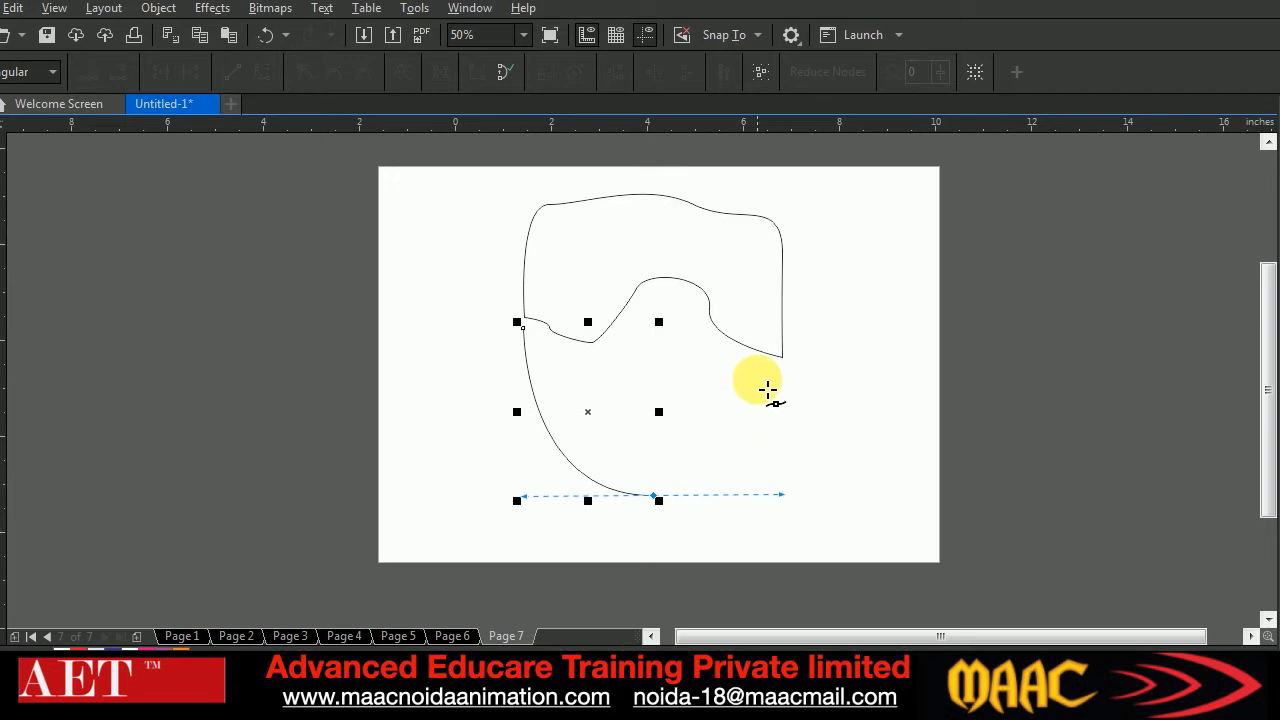
click(757, 351)
click(186, 313)
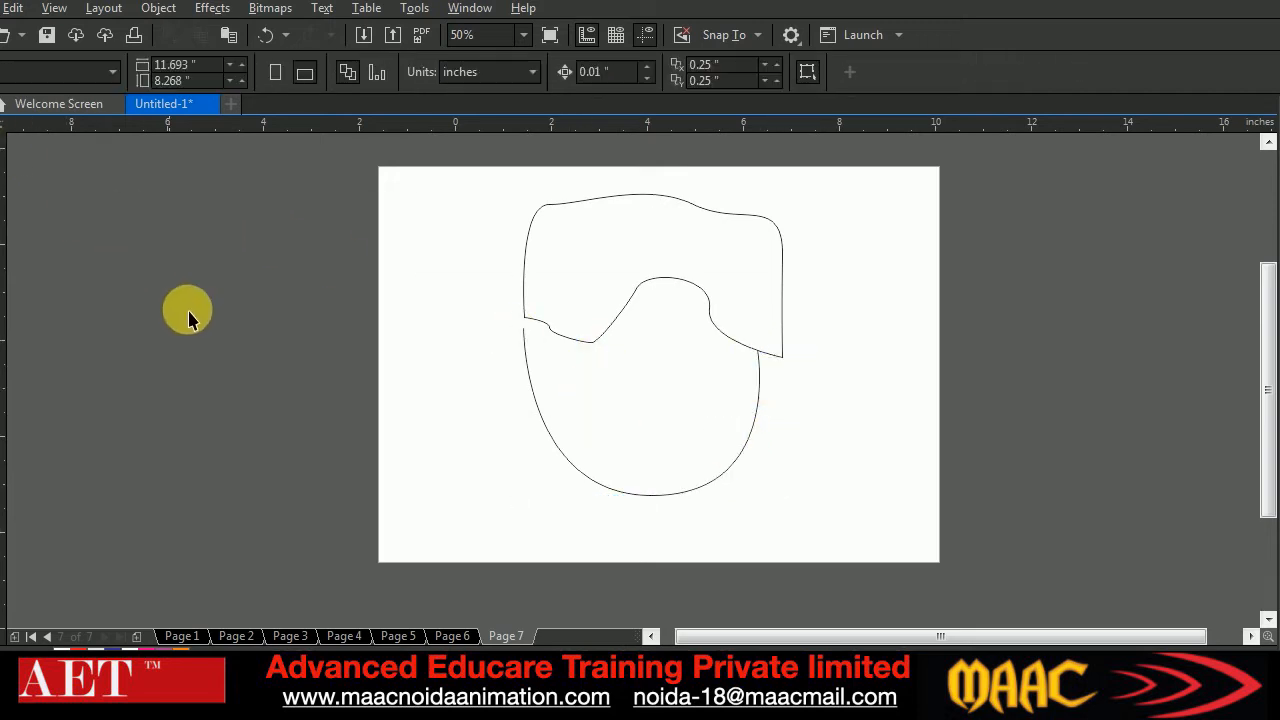
Fill the hair shape black and move the open face curve down clear of it
click(631, 251)
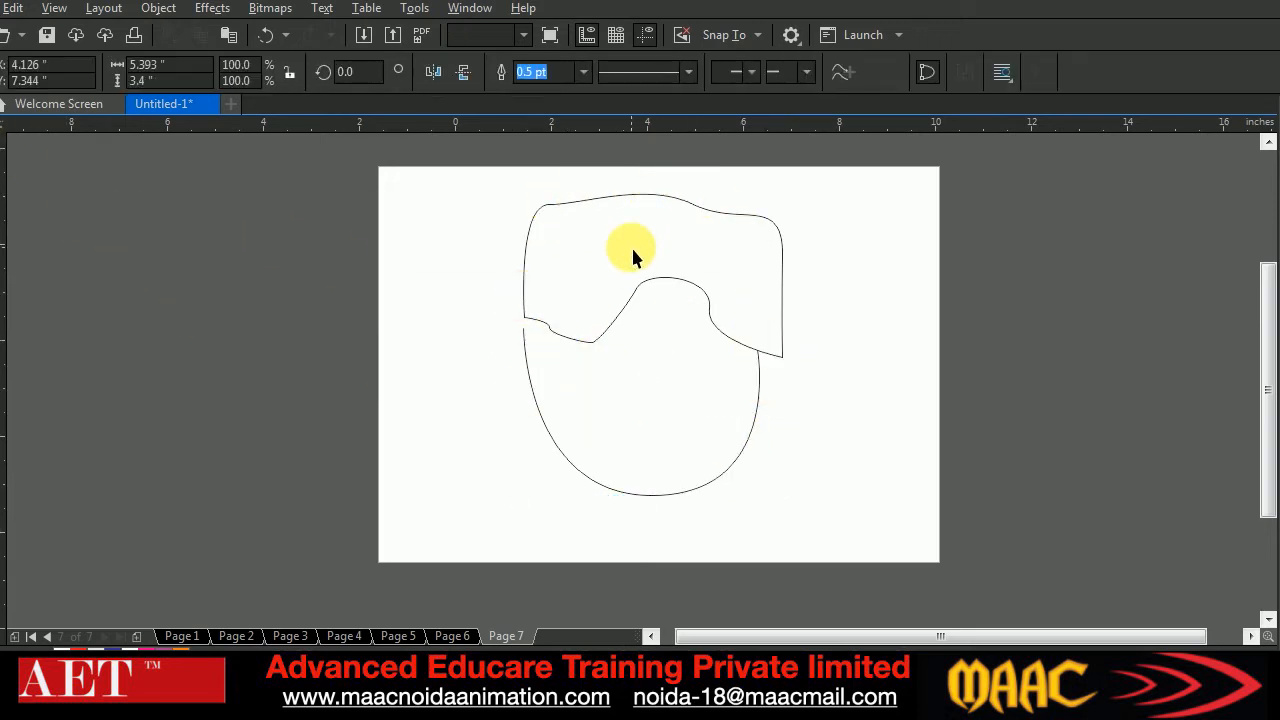
click(1272, 205)
click(777, 449)
click(725, 478)
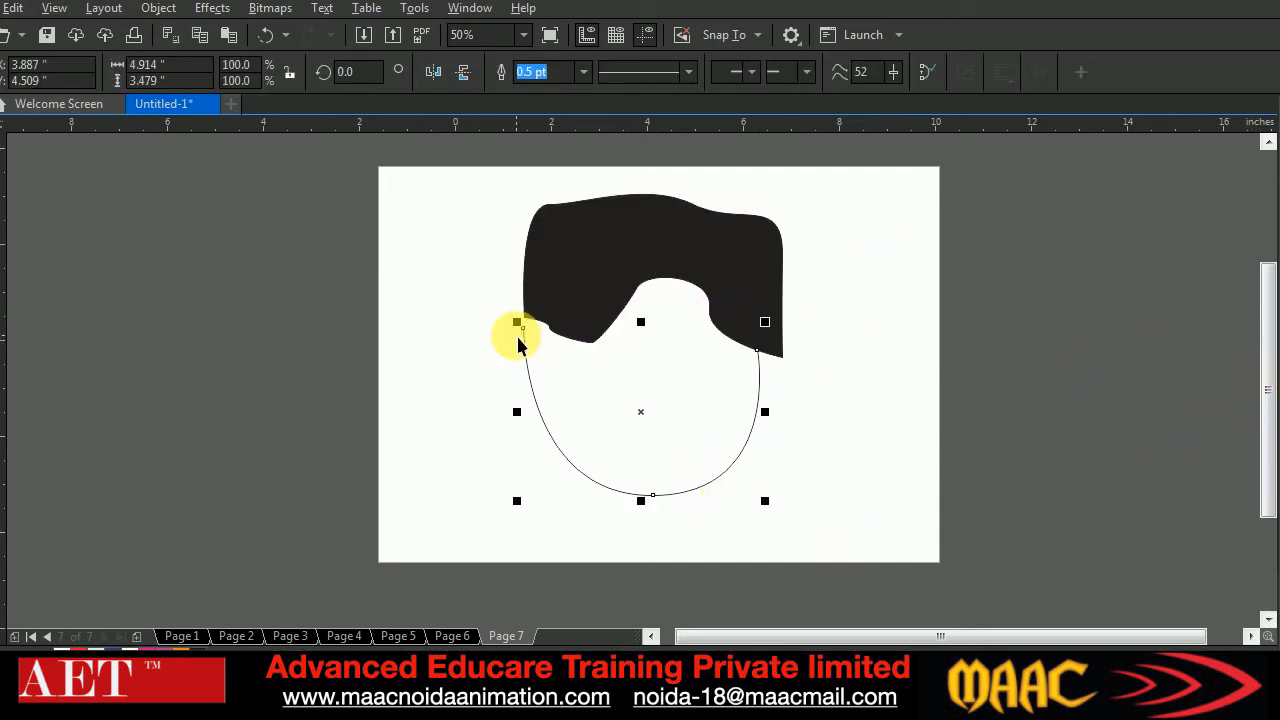
drag(709, 405, 710, 434)
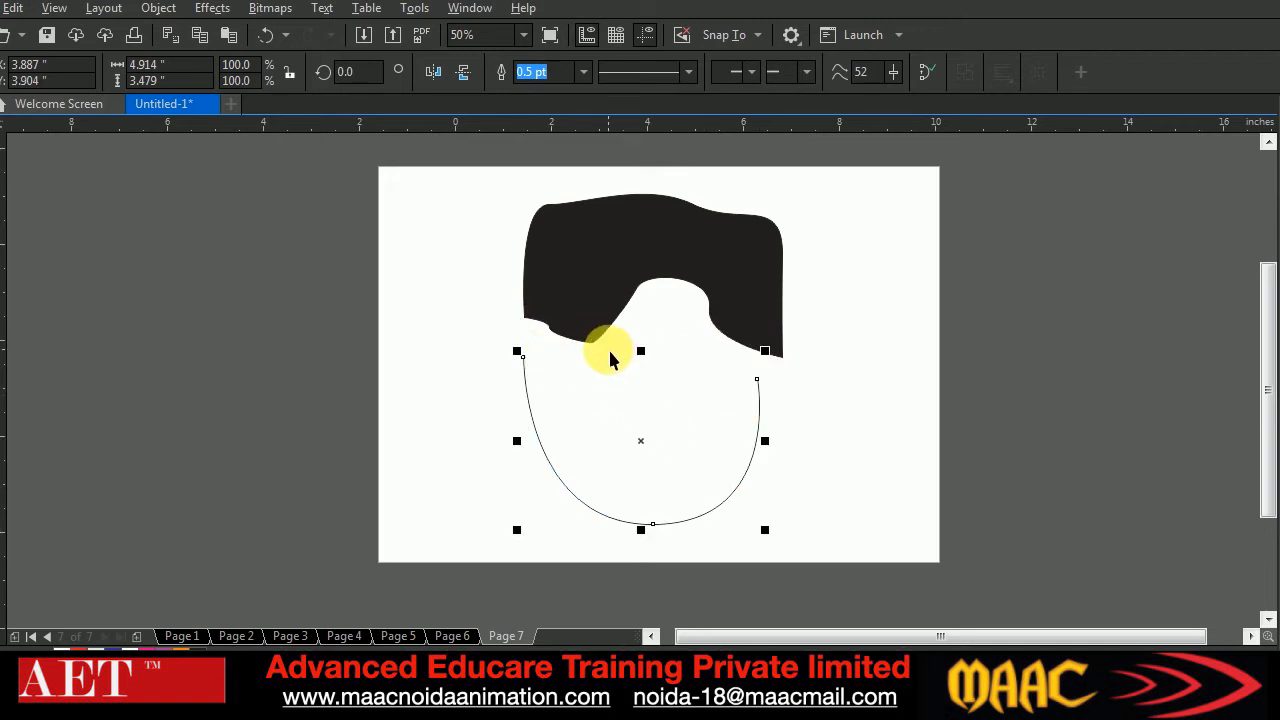
drag(615, 410, 604, 440)
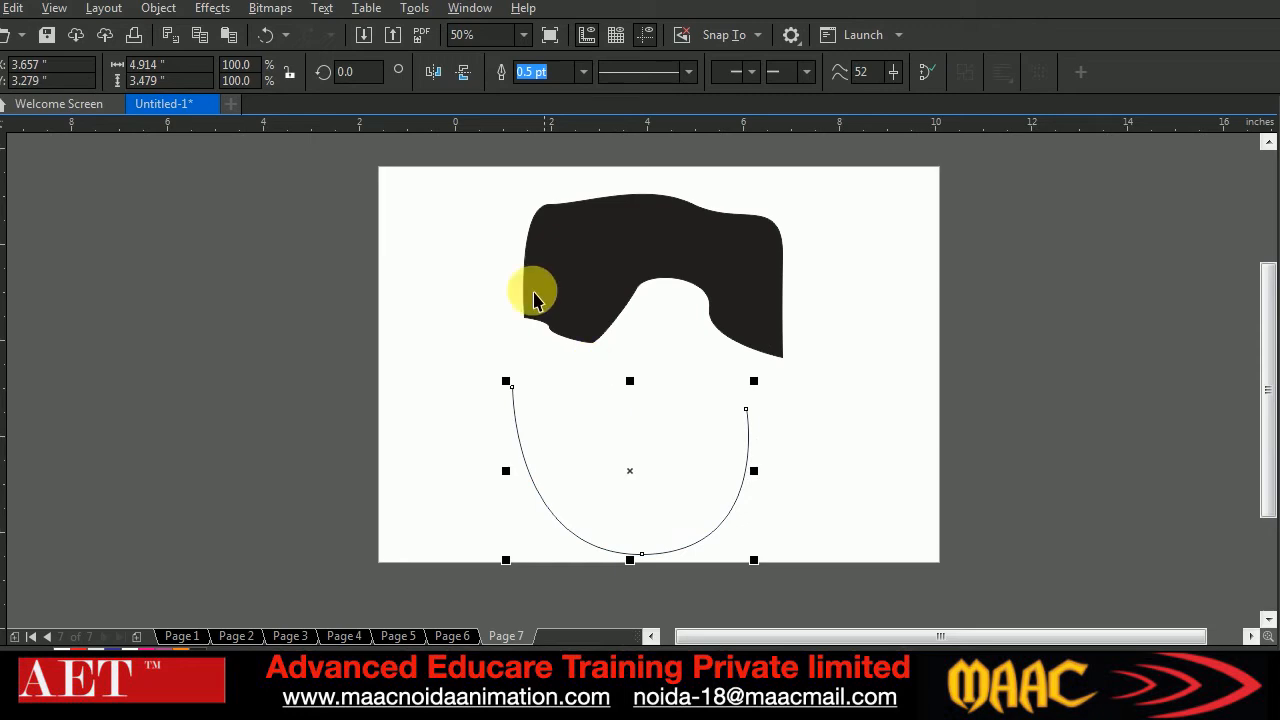
Close the open face curve between its end nodes and move the orange face up to overlap the hair's lower edge
click(3, 128)
drag(434, 349, 825, 465)
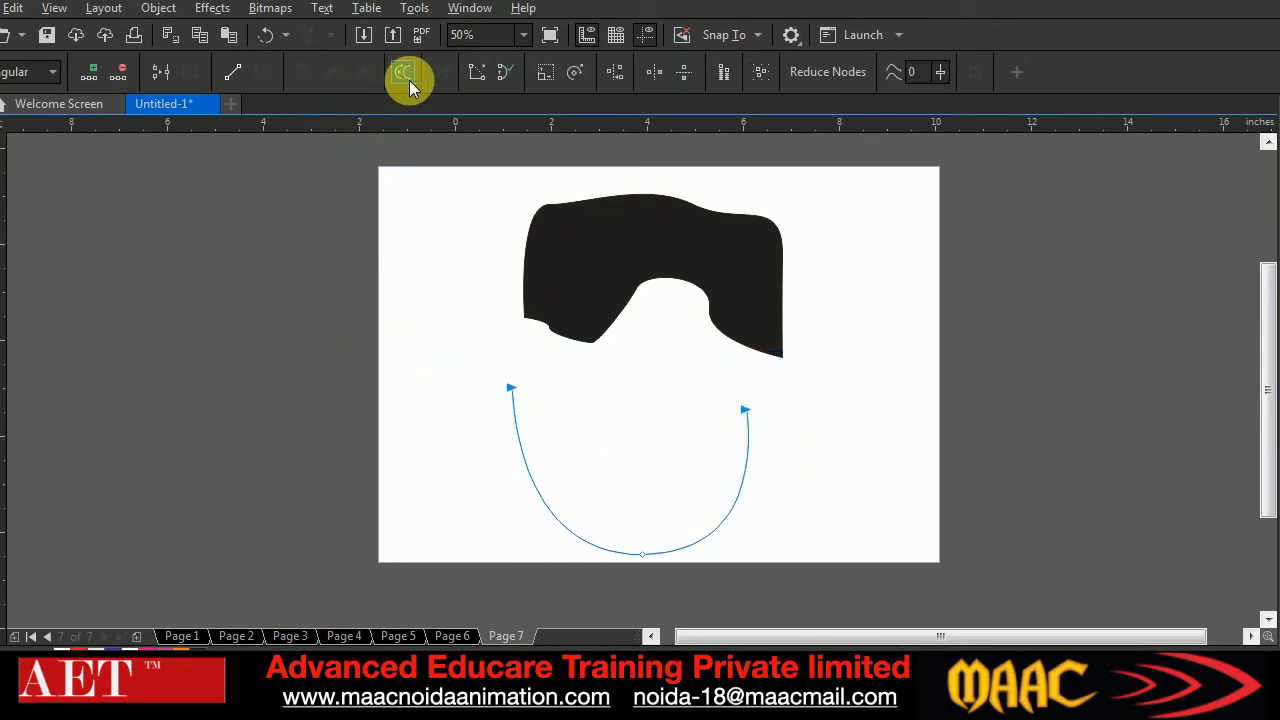
click(504, 74)
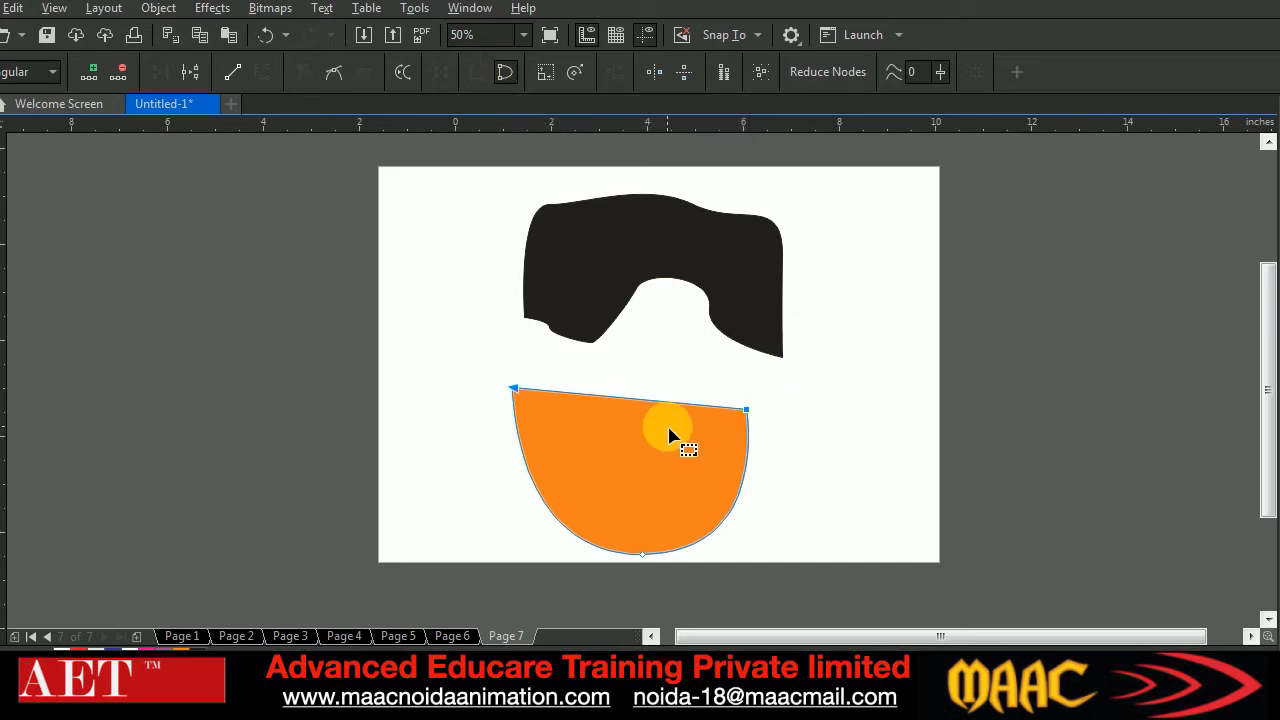
click(5, 110)
drag(667, 497, 689, 443)
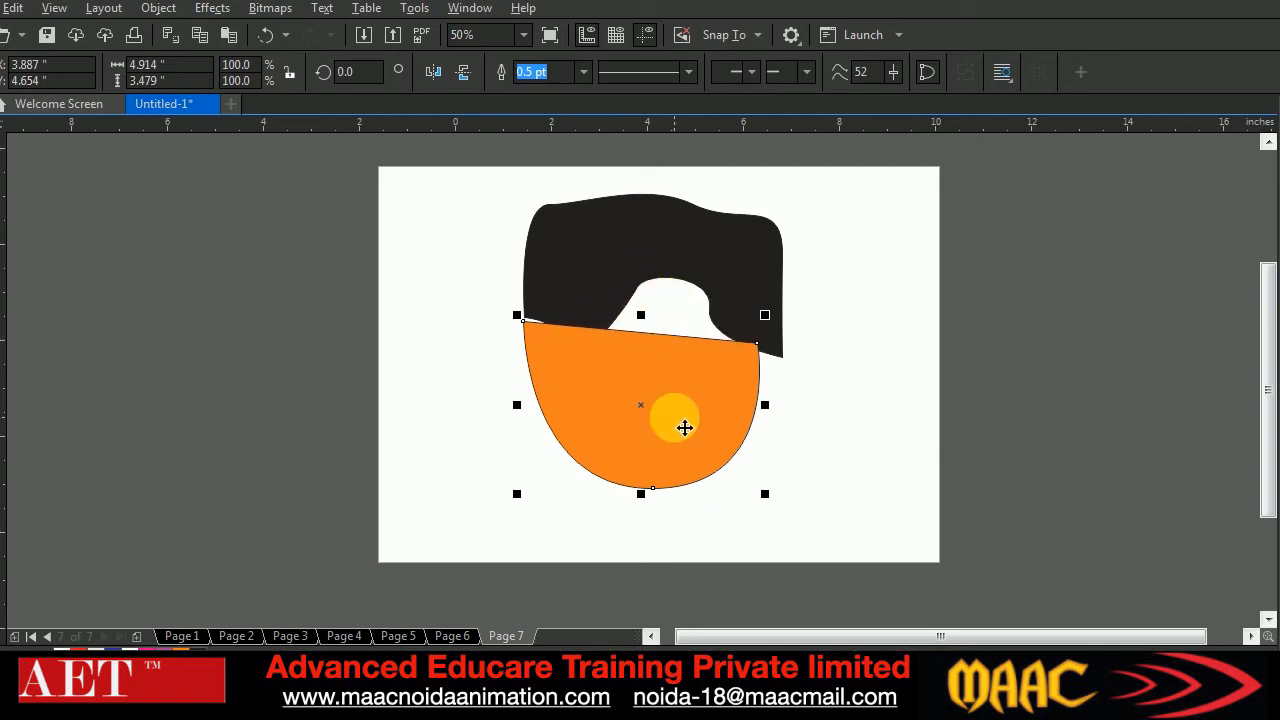
Undo the face shape's last move and the closing of its curve
key(ctrl+z)
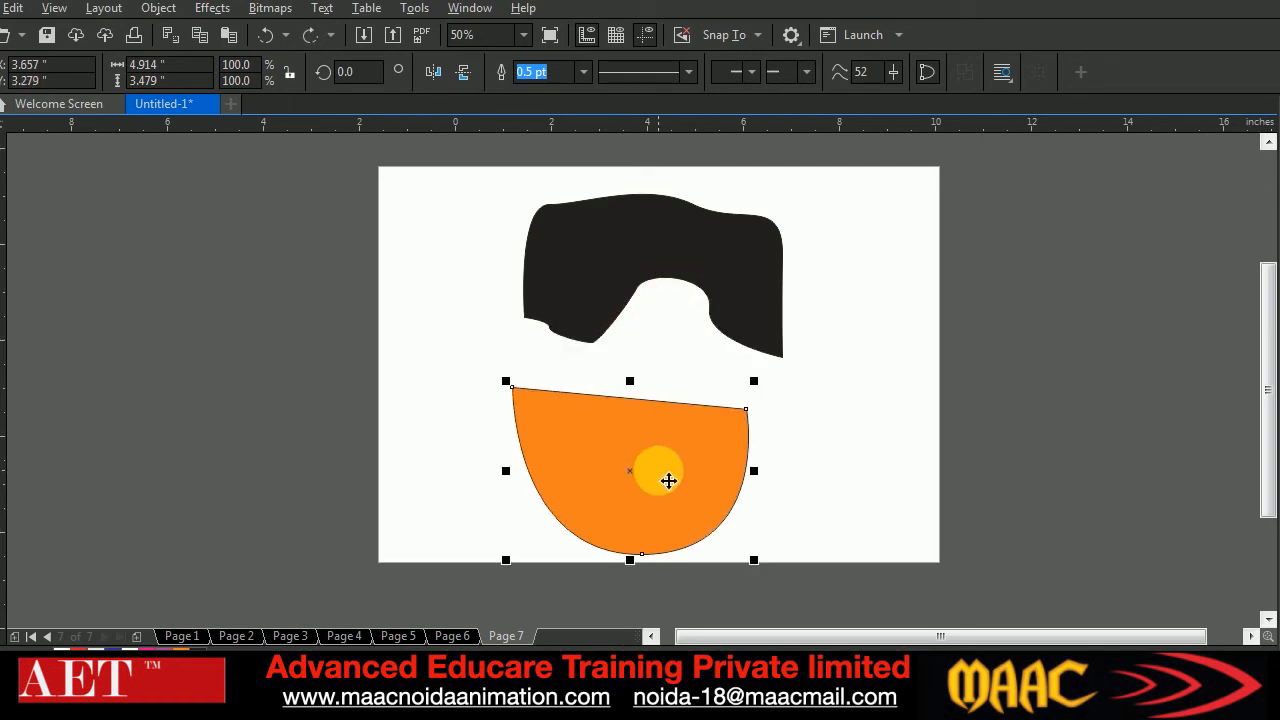
key(ctrl+z)
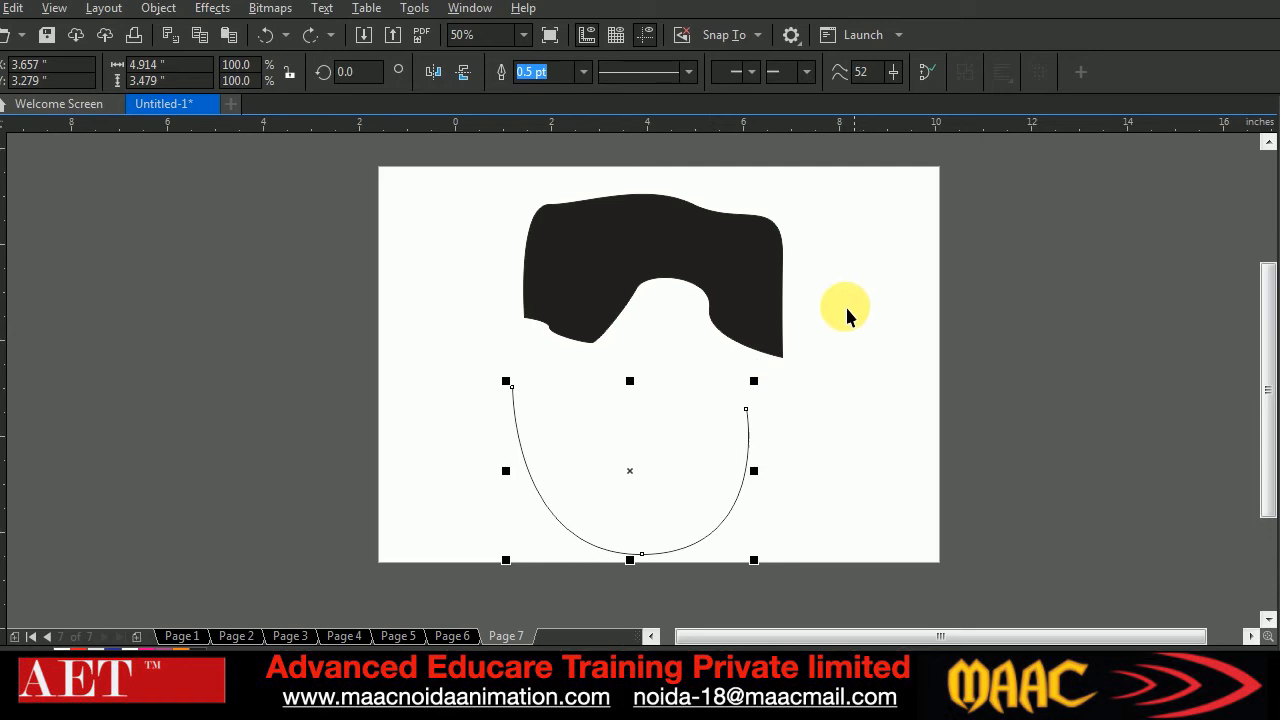
Remove the black fill from the hair shape and move the open face curve up to just below it
click(757, 258)
key(Delete)
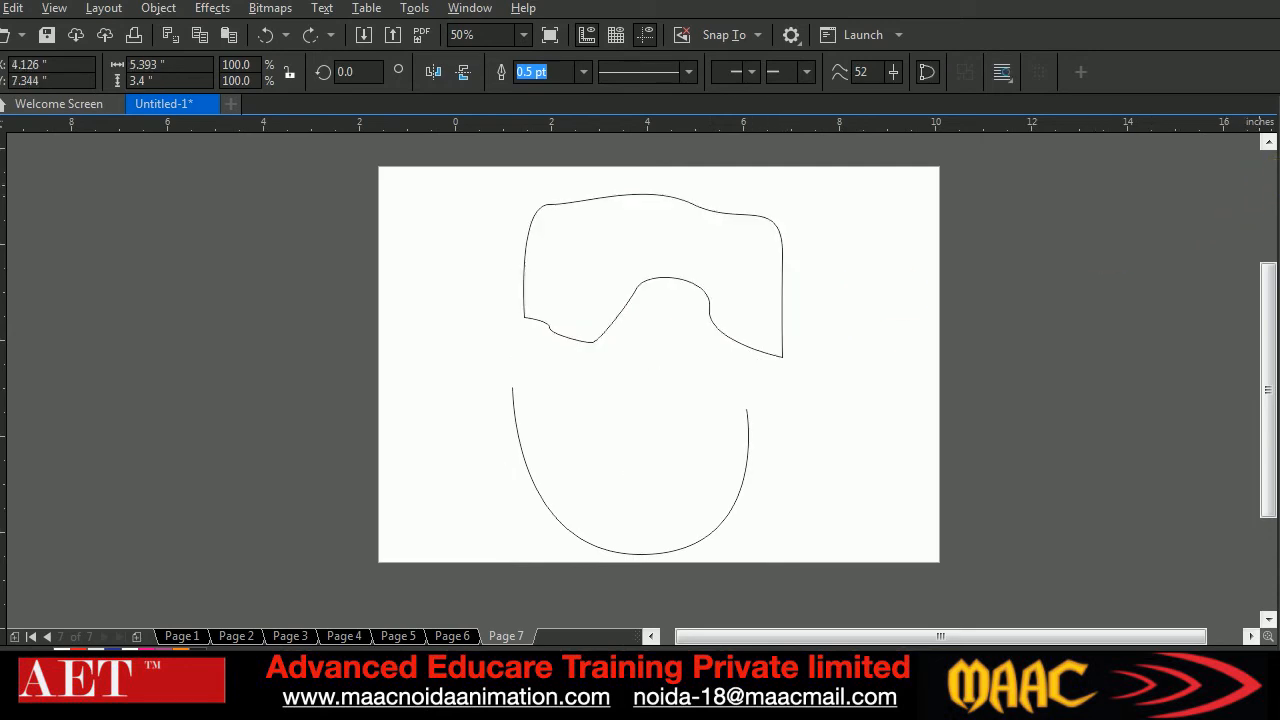
drag(728, 514, 746, 473)
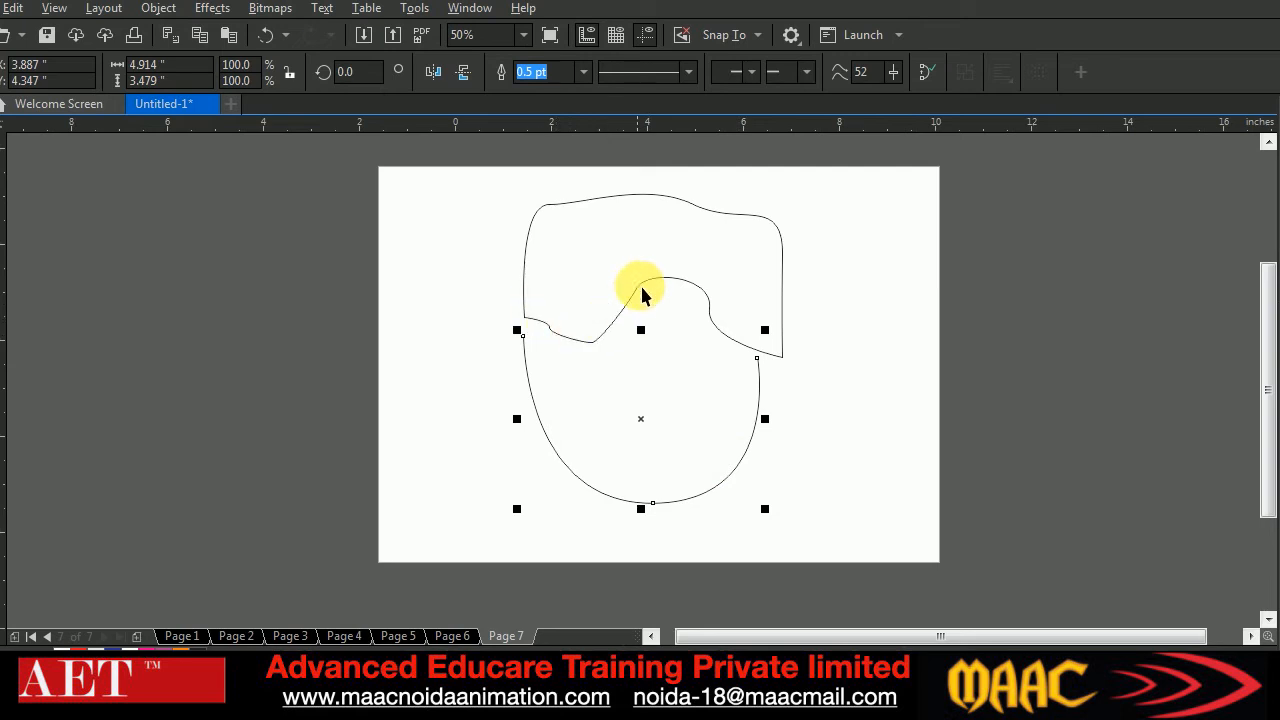
click(881, 246)
Break the duplicate hair outline at its lower-left corner node and pull the loose end outward
click(671, 243)
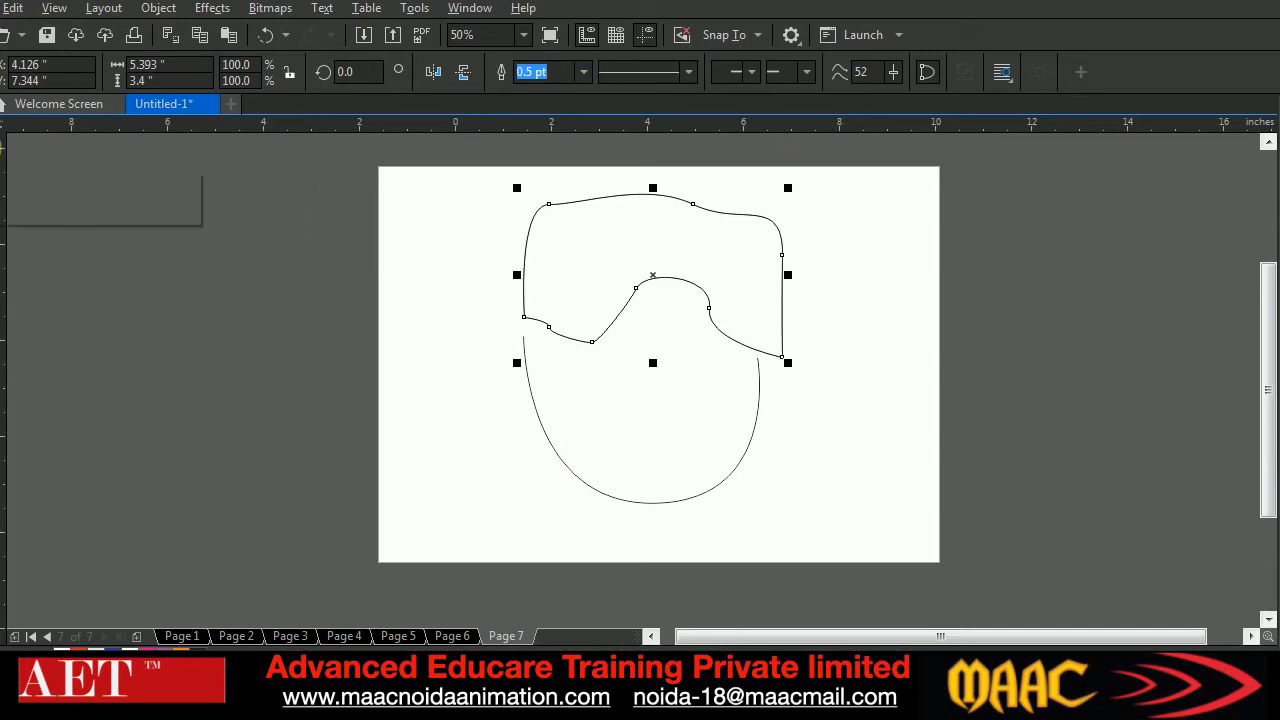
click(4, 152)
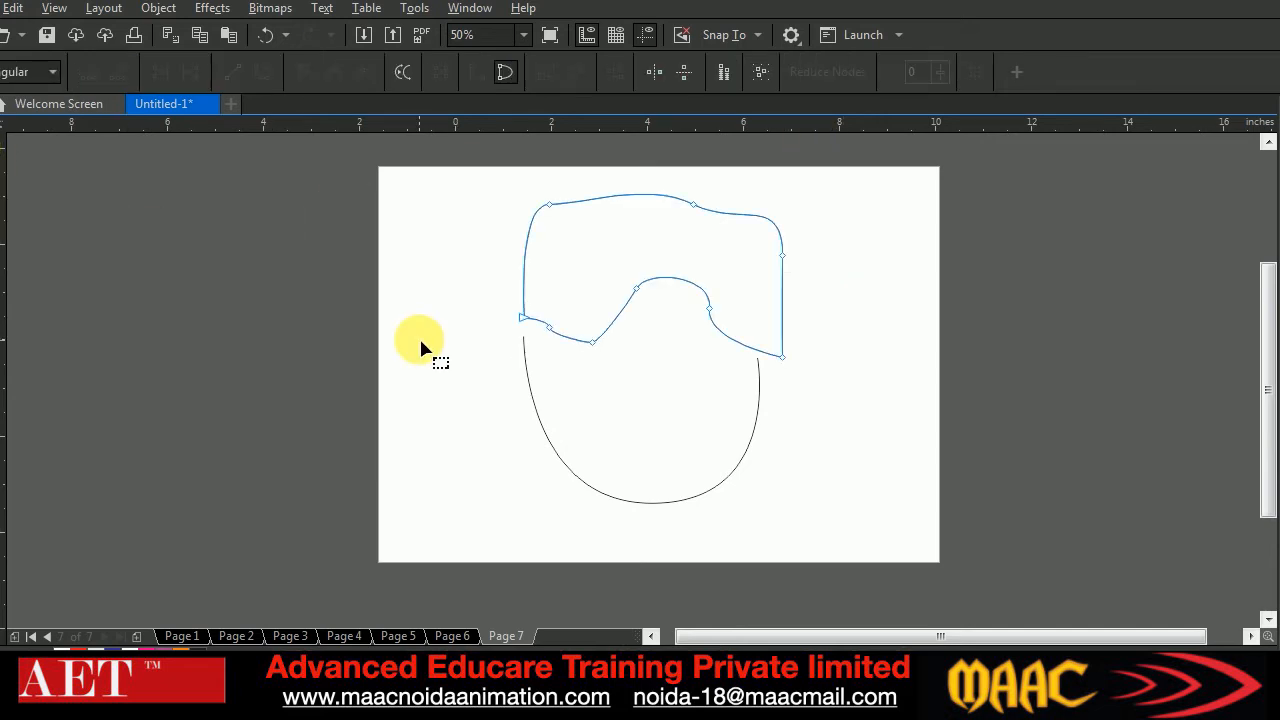
click(523, 320)
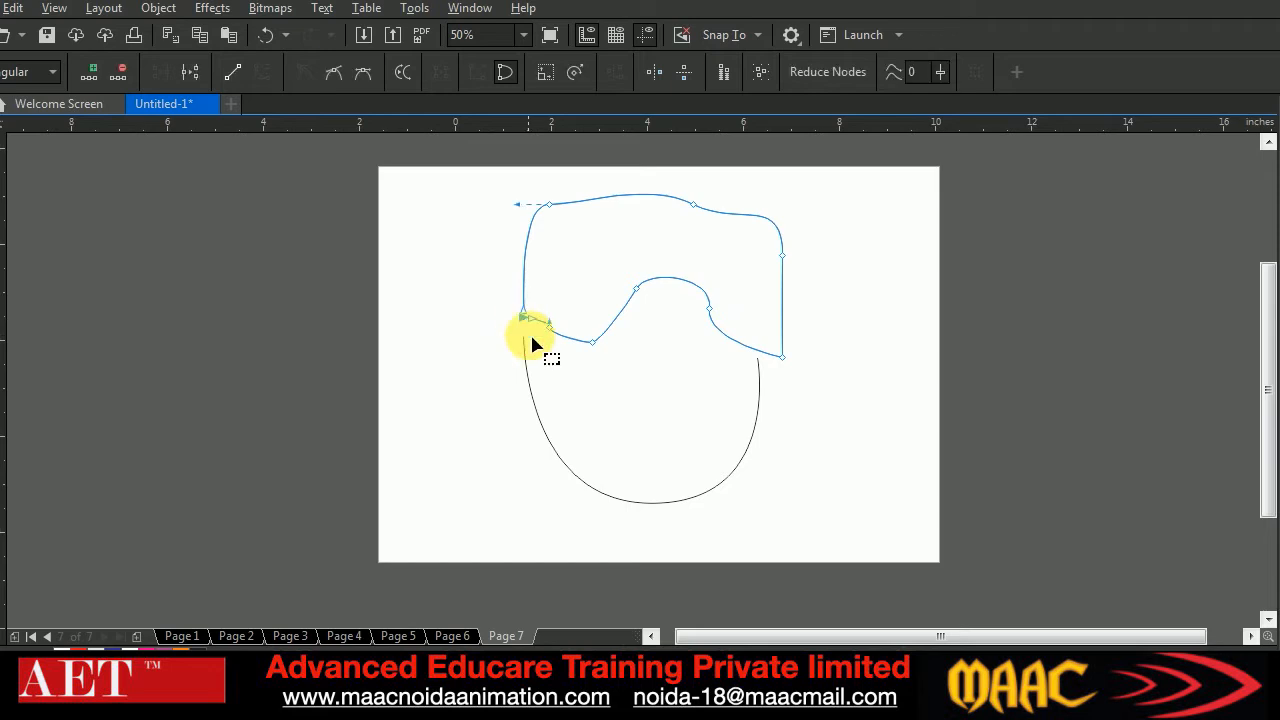
click(191, 69)
drag(523, 323, 475, 307)
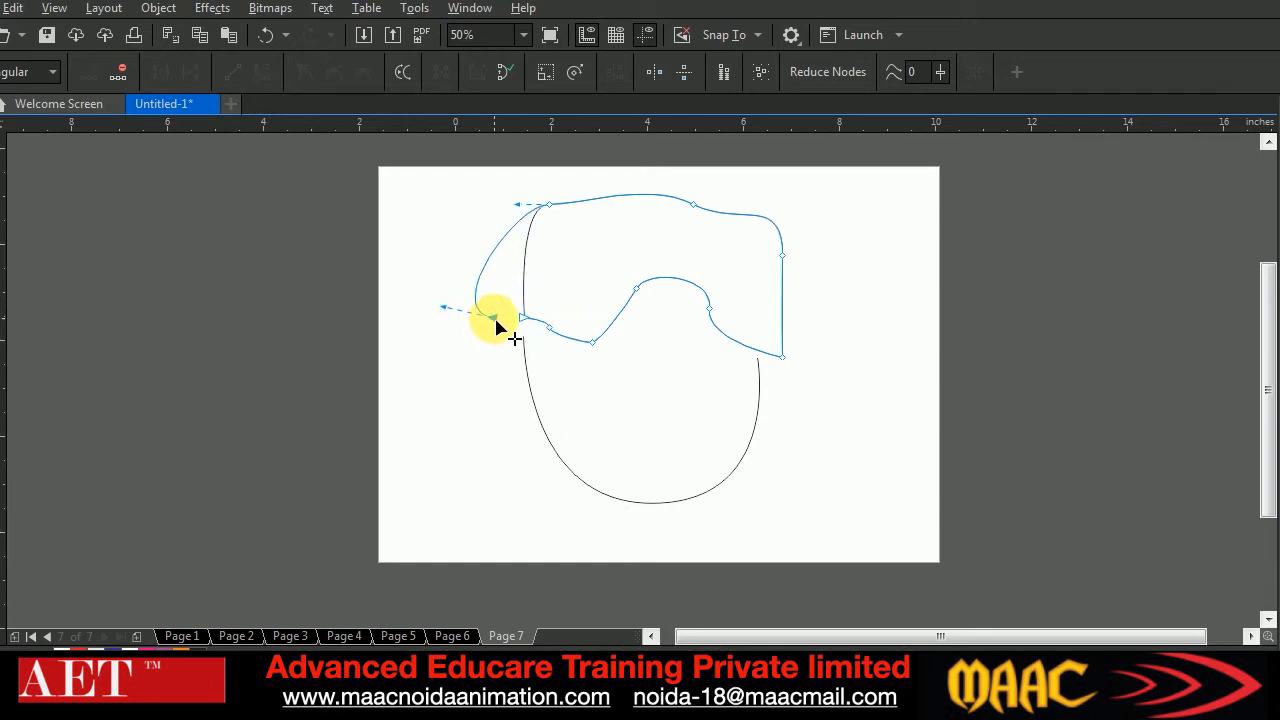
Delete the side and top nodes of the broken hair outline, leaving only its wavy lower edge as an open curve
key(Delete)
click(547, 205)
key(Delete)
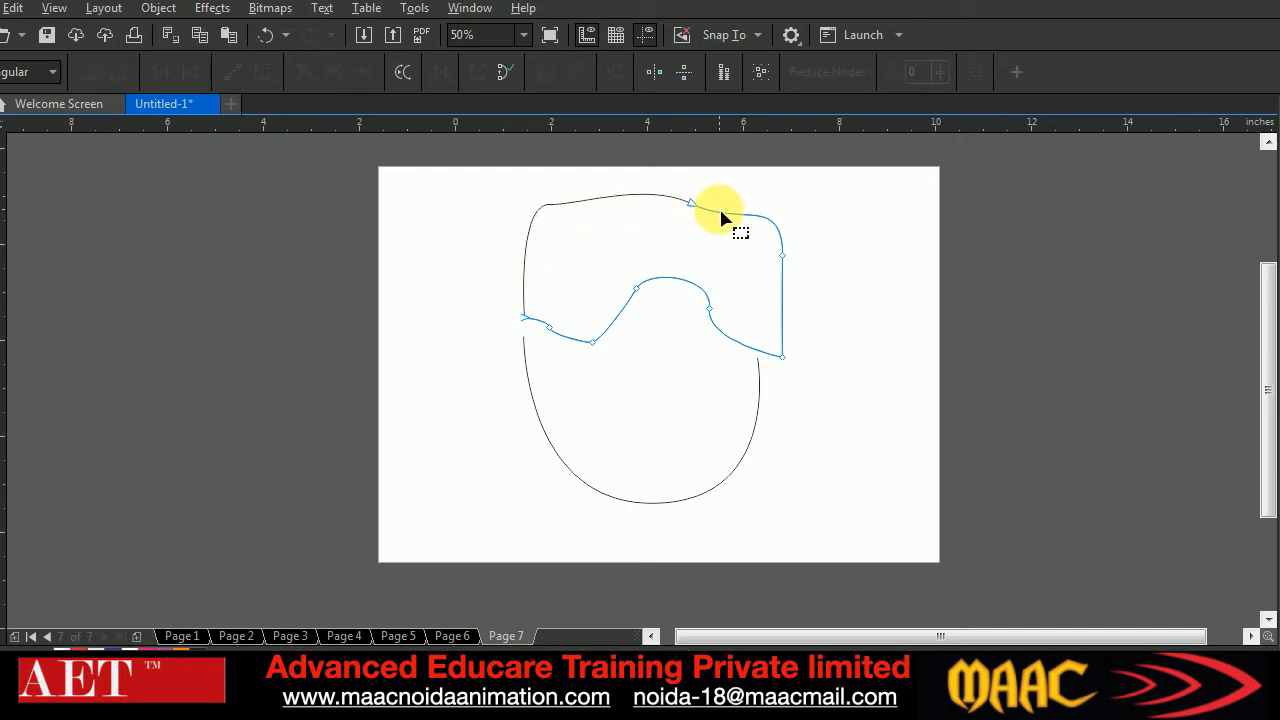
click(693, 202)
key(Delete)
click(783, 253)
key(Delete)
Move the face curve further below the hair and place the wavy edge curve across the face's open top
click(2, 106)
drag(634, 331, 909, 357)
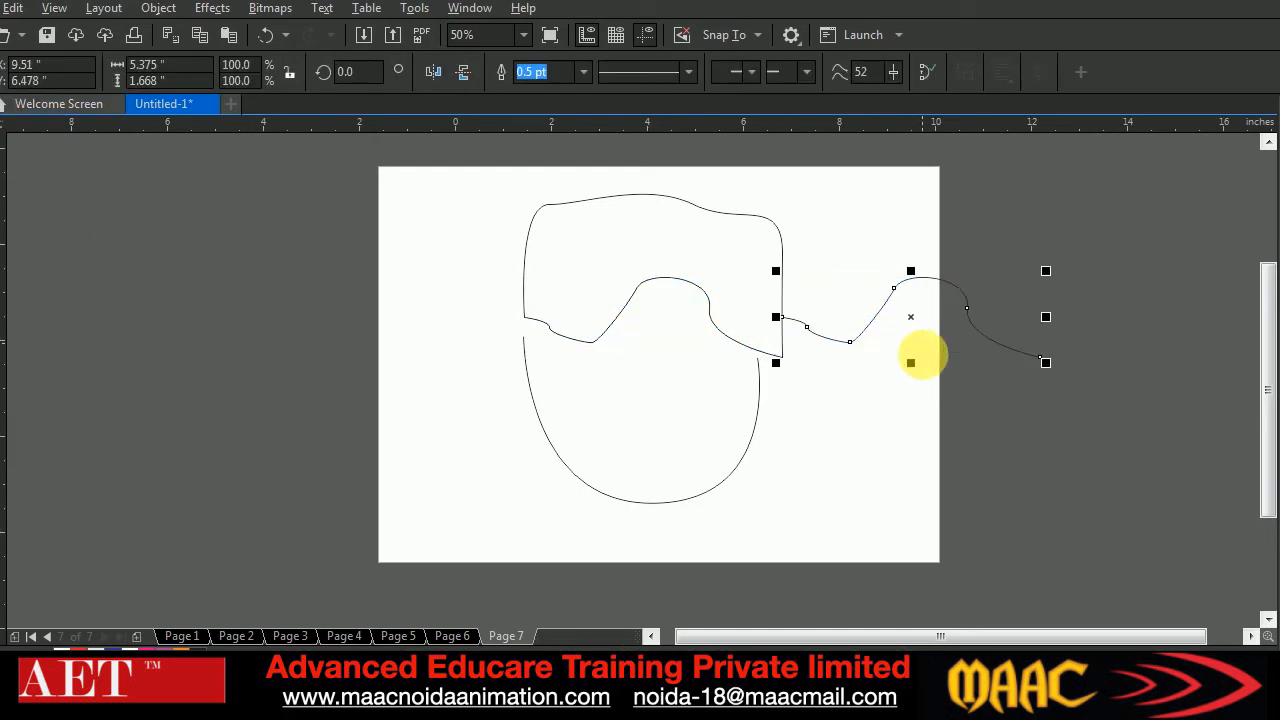
click(740, 490)
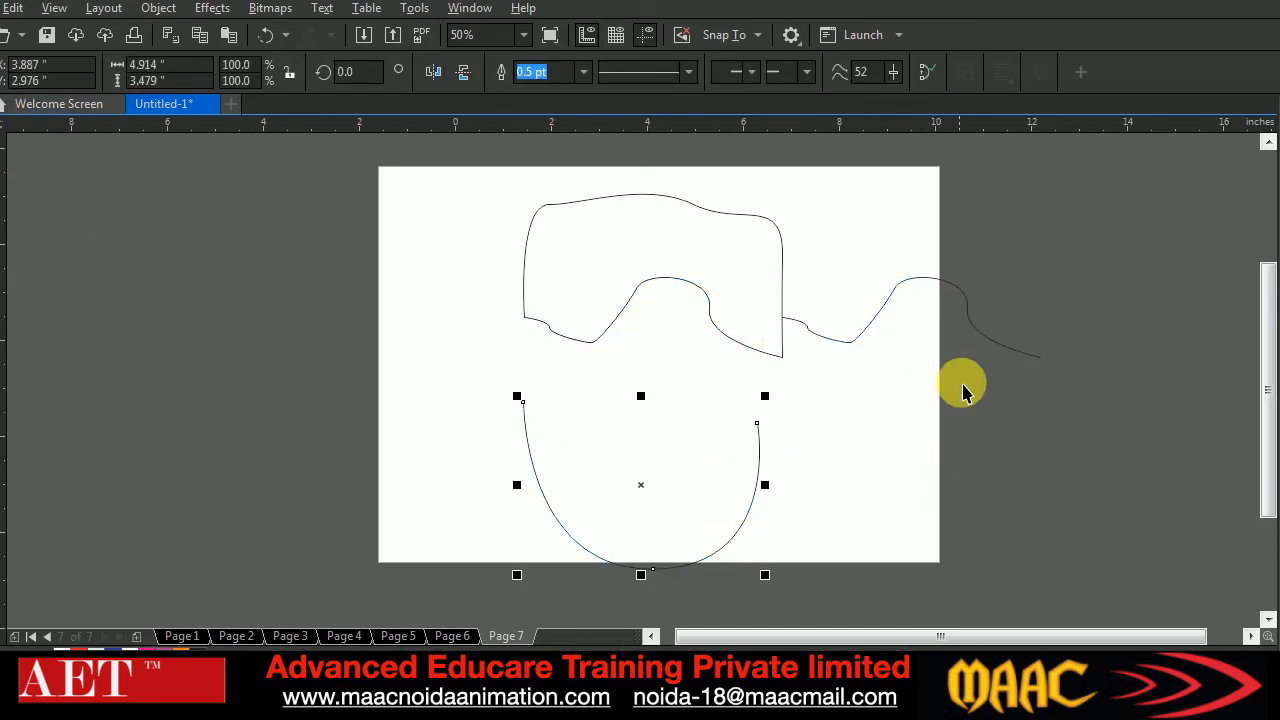
mouse_move(938, 290)
mouse_down()
mouse_move(823, 371)
mouse_move(697, 394)
mouse_move(669, 349)
mouse_move(659, 357)
mouse_move(670, 352)
mouse_up()
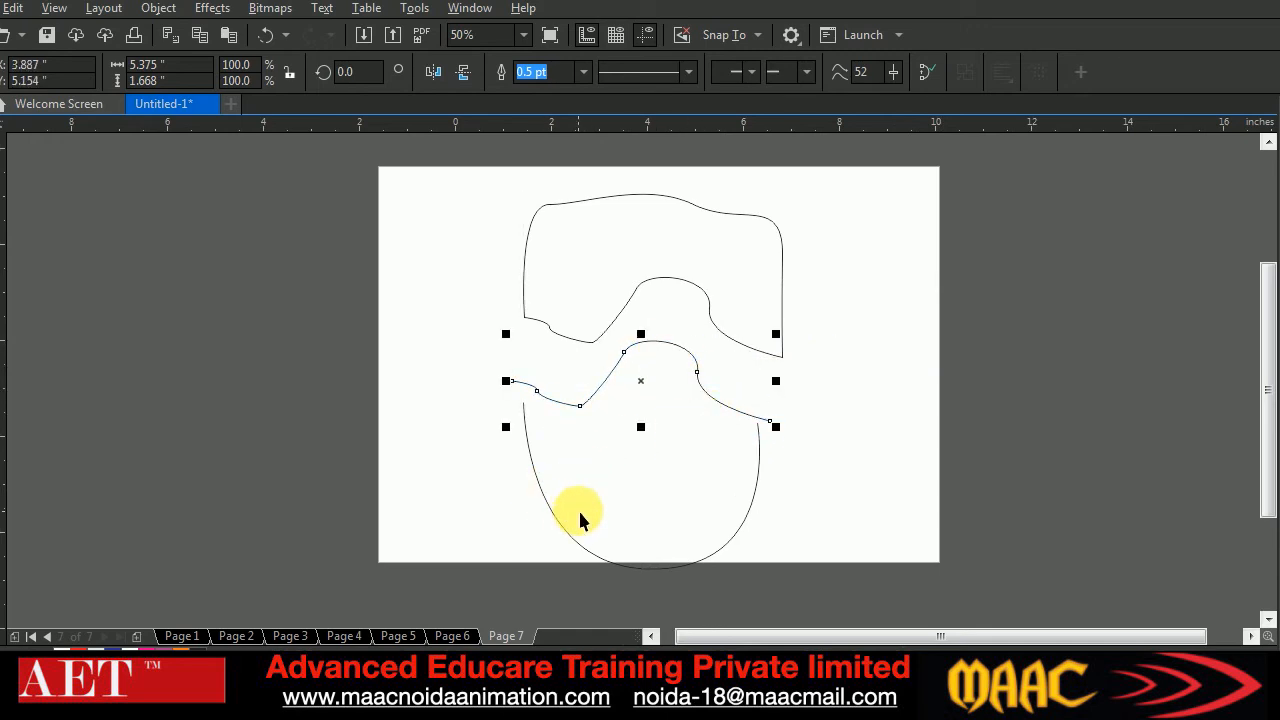
Stretch the face curve leftward to about 5.145 inches wide so its left end lines up with the wavy curve
click(749, 514)
click(680, 357)
click(740, 488)
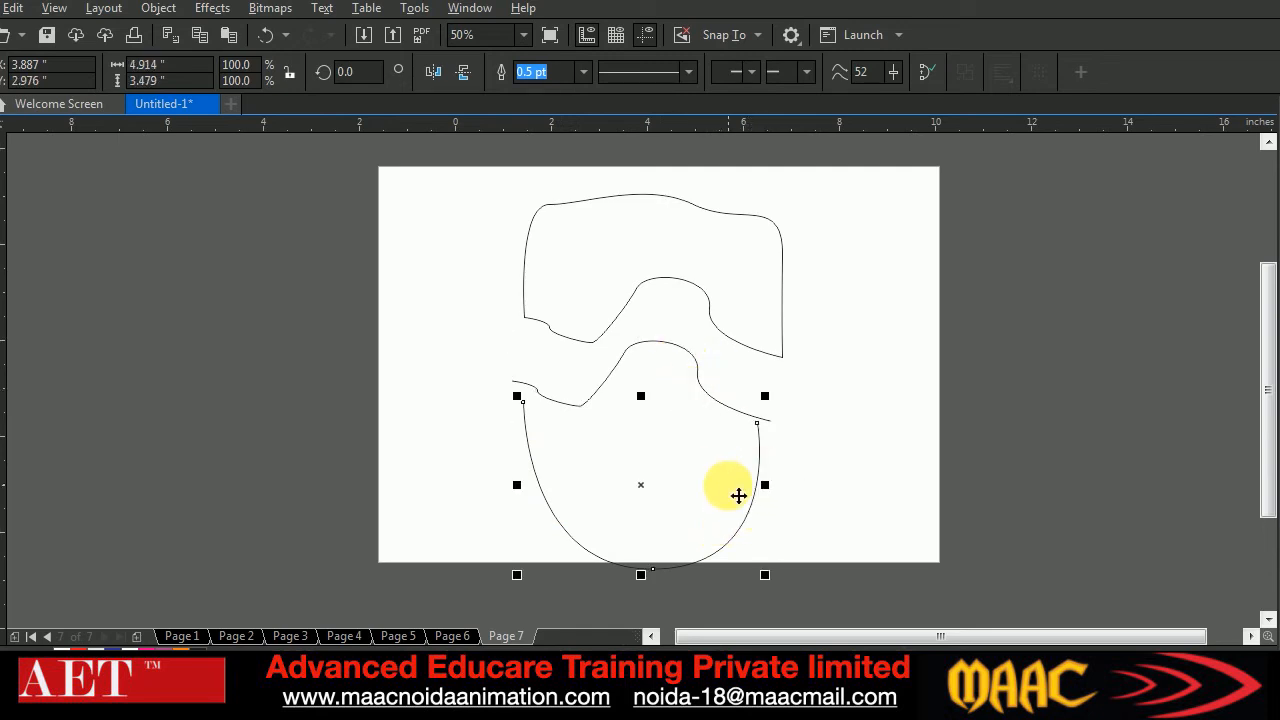
drag(516, 485, 506, 485)
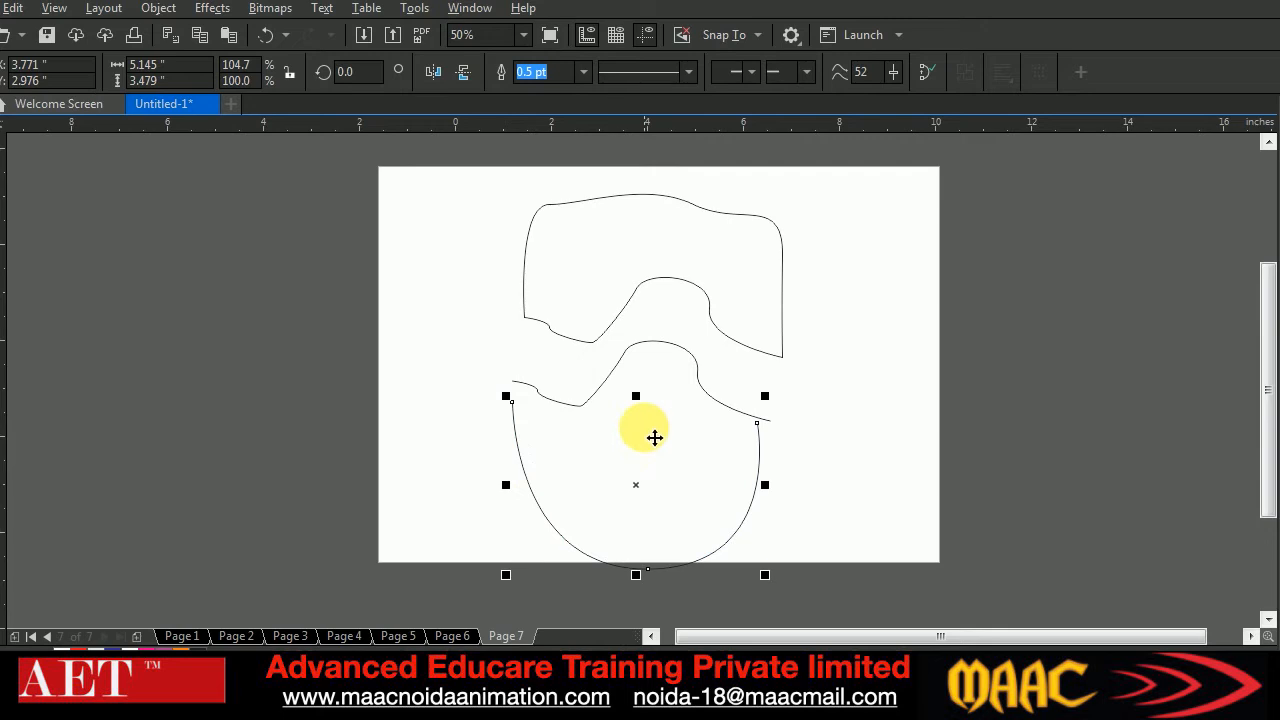
Combine the wavy edge curve and the face curve into one curve object
click(822, 463)
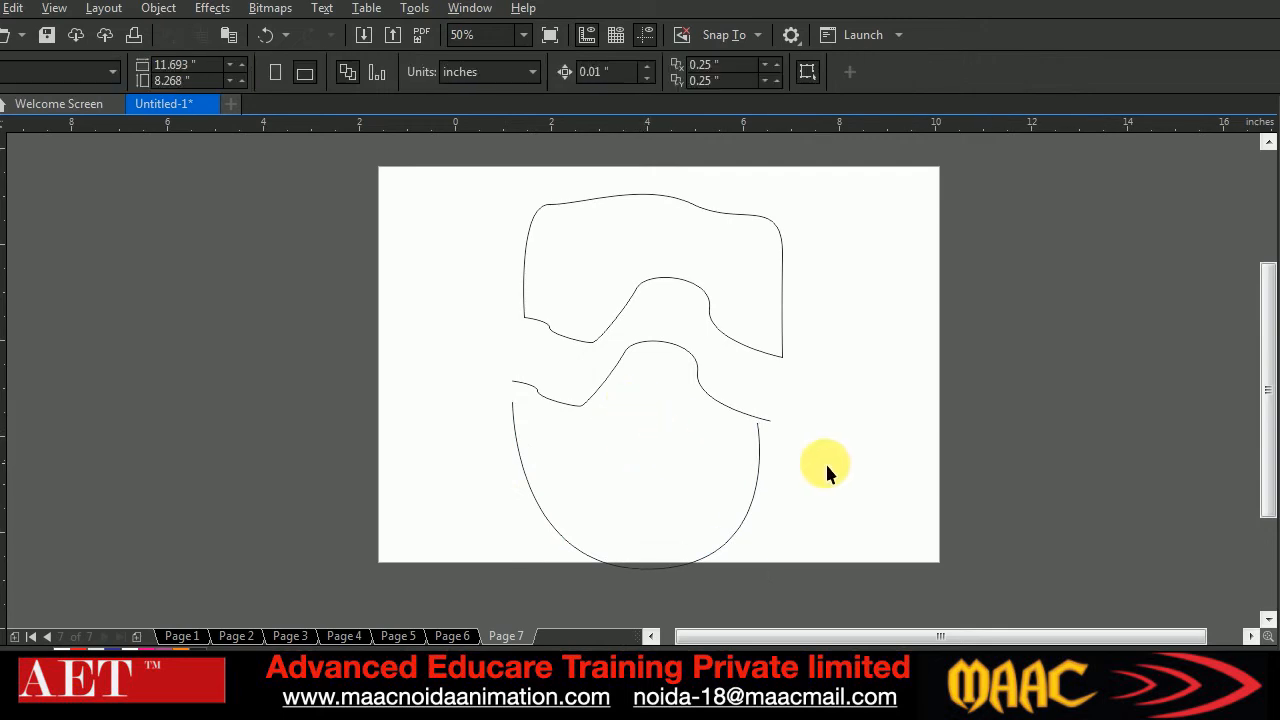
click(584, 406)
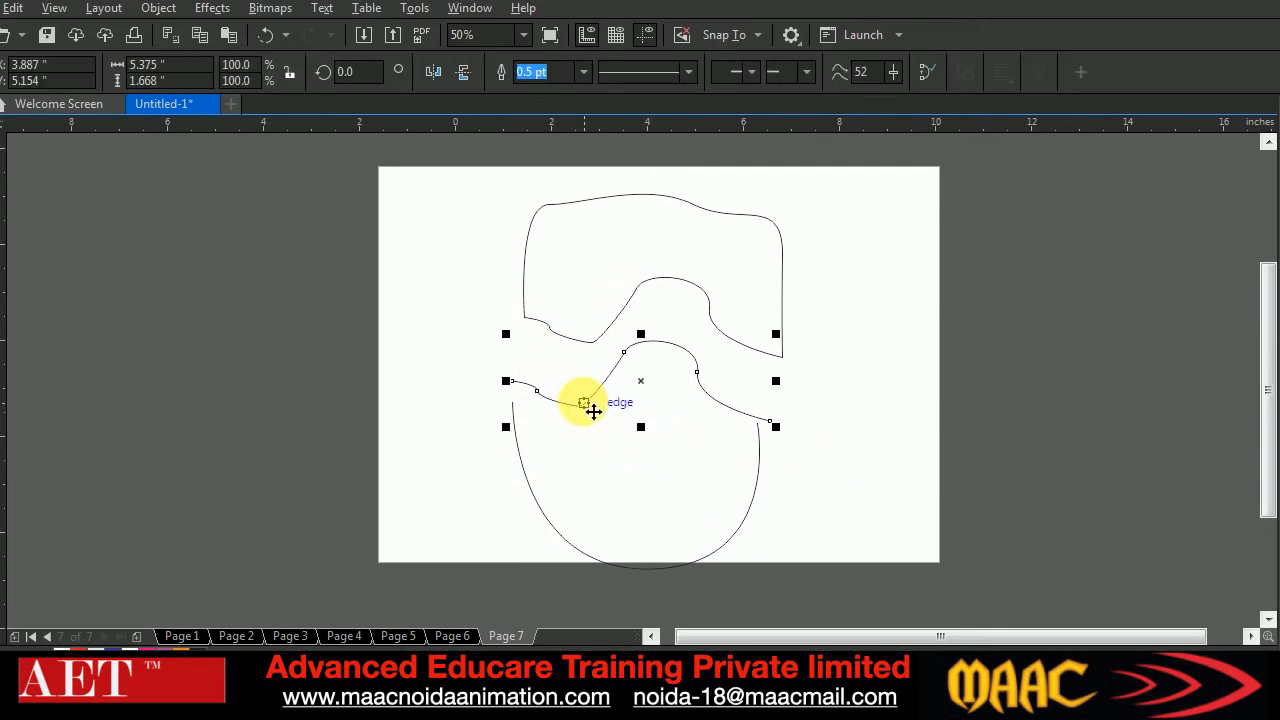
shift+click(531, 489)
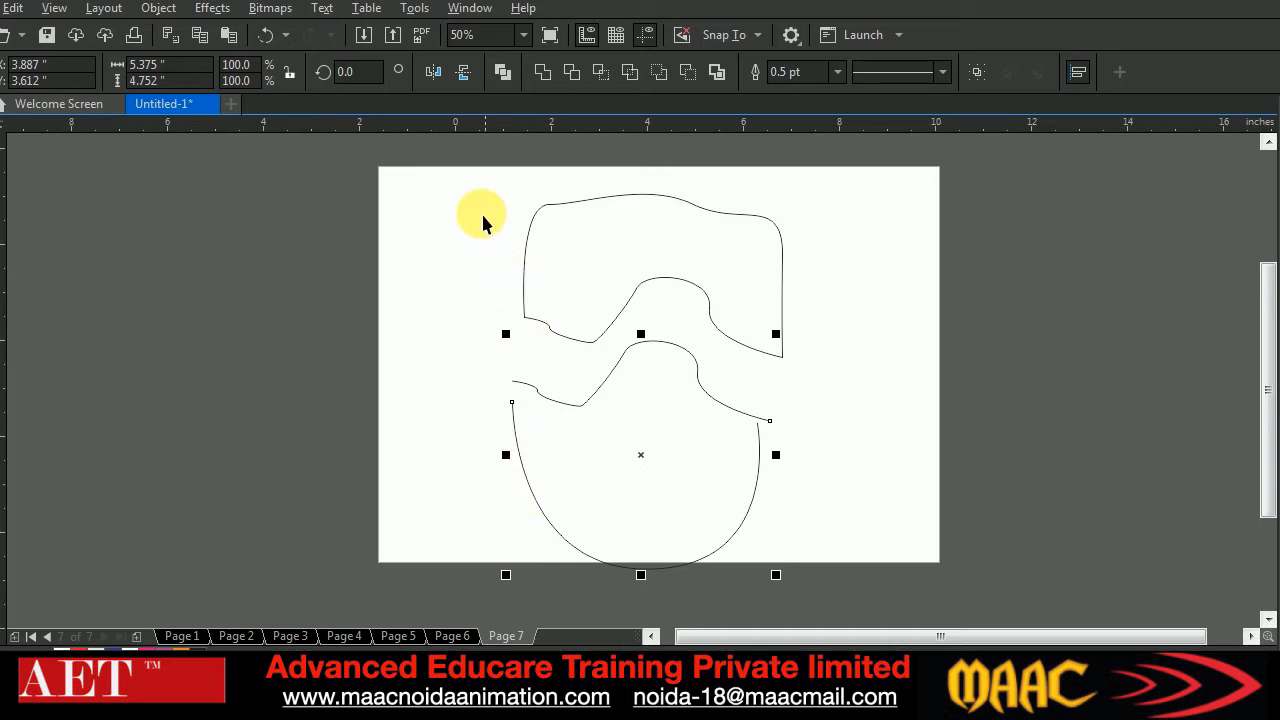
click(502, 79)
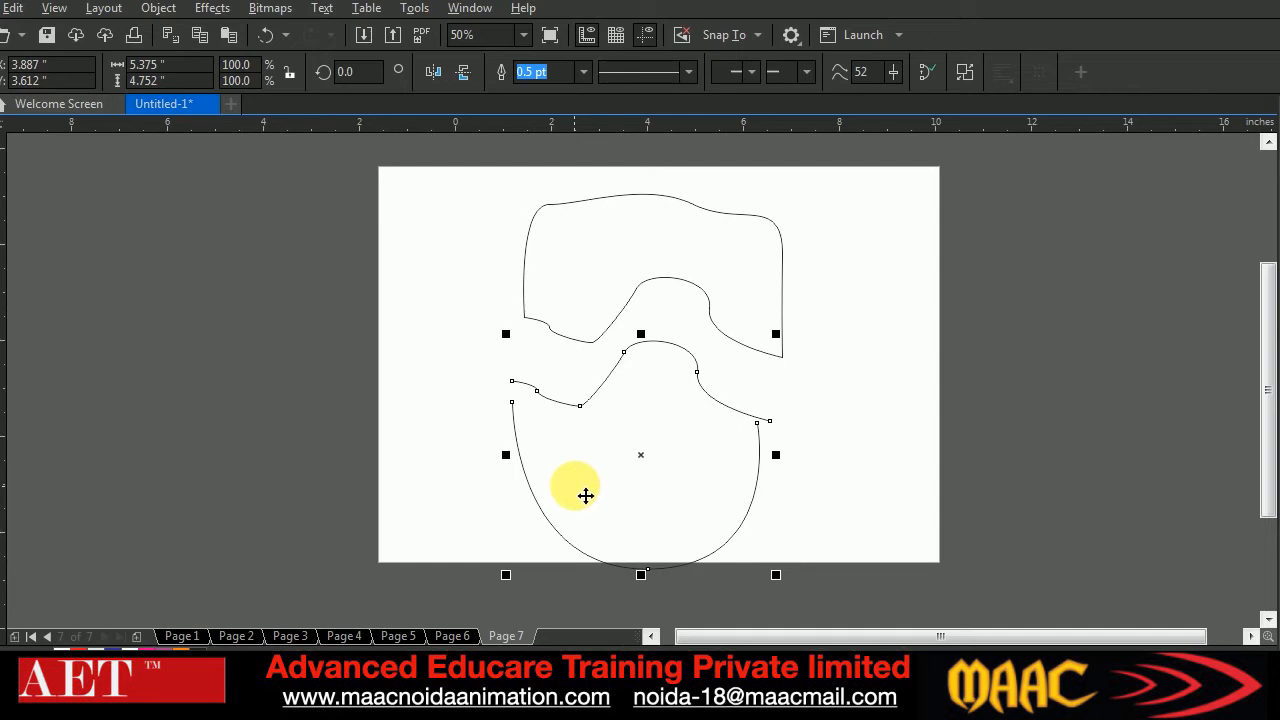
Join the left end of the wavy curve to the face's left end node and adjust the joined node slightly
click(286, 323)
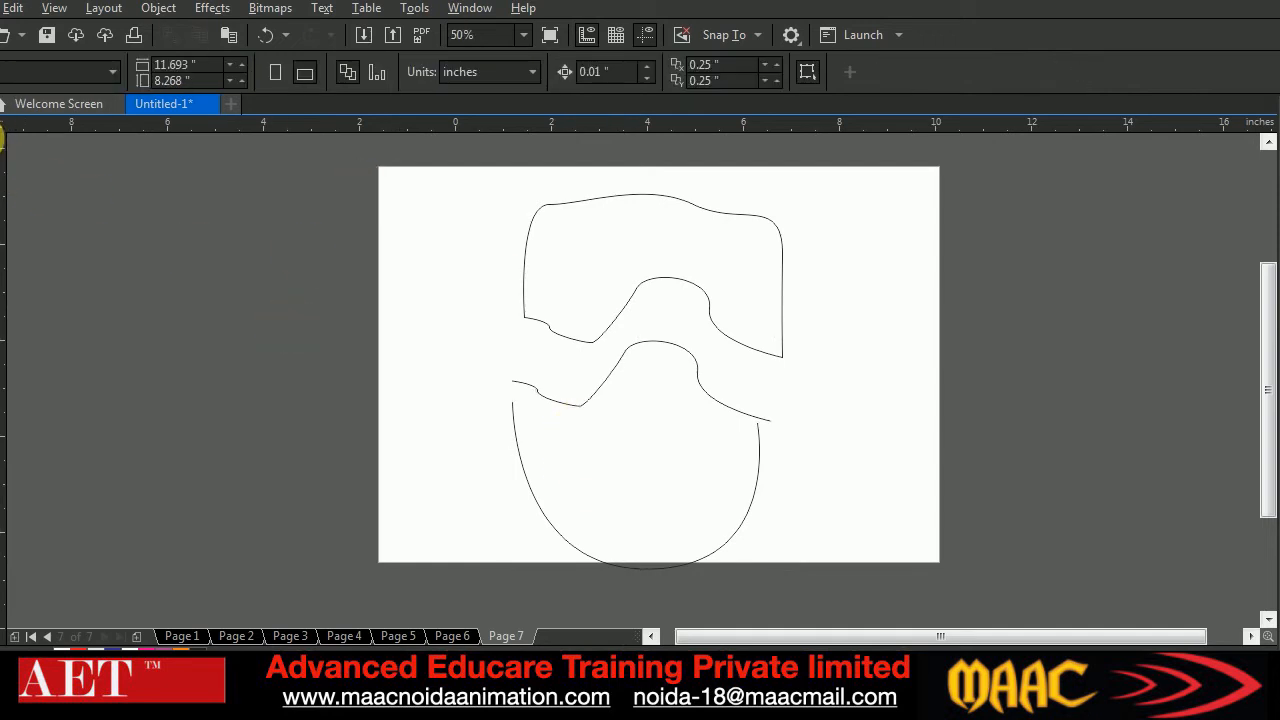
scroll(525, 390, up, 2)
scroll(523, 391, down, 2)
scroll(527, 391, up, 8)
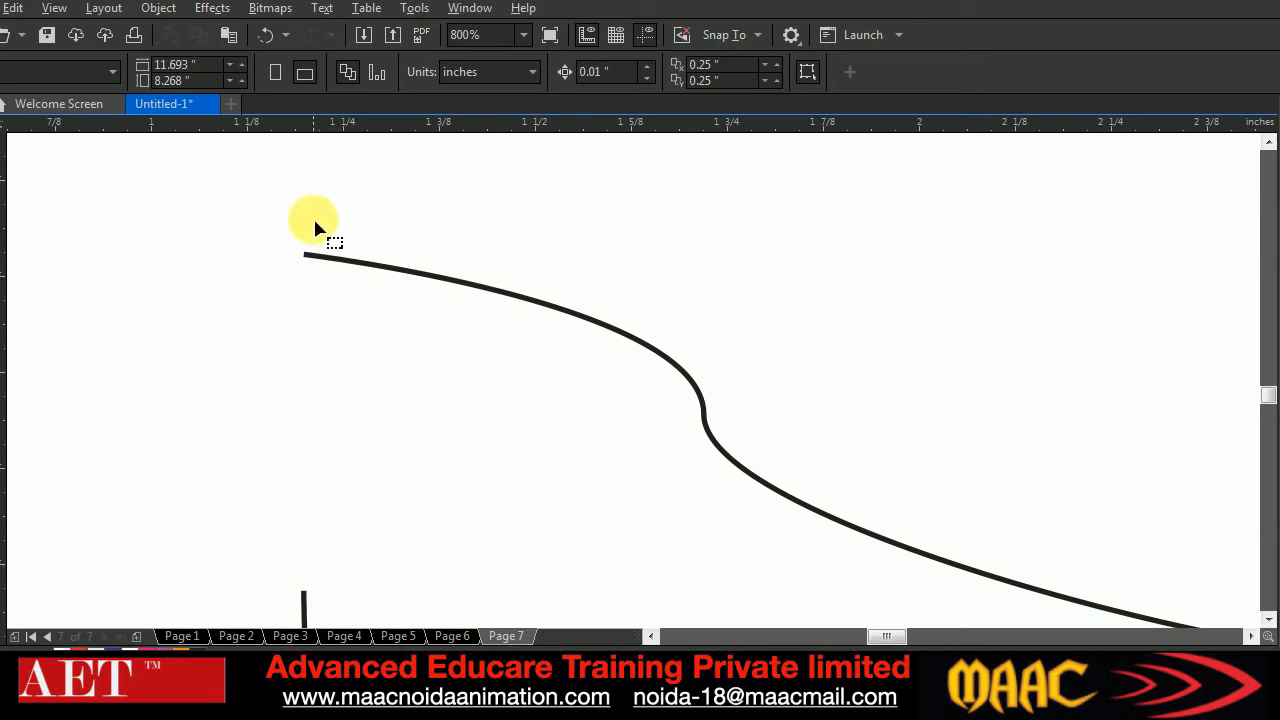
click(307, 257)
drag(304, 253, 304, 589)
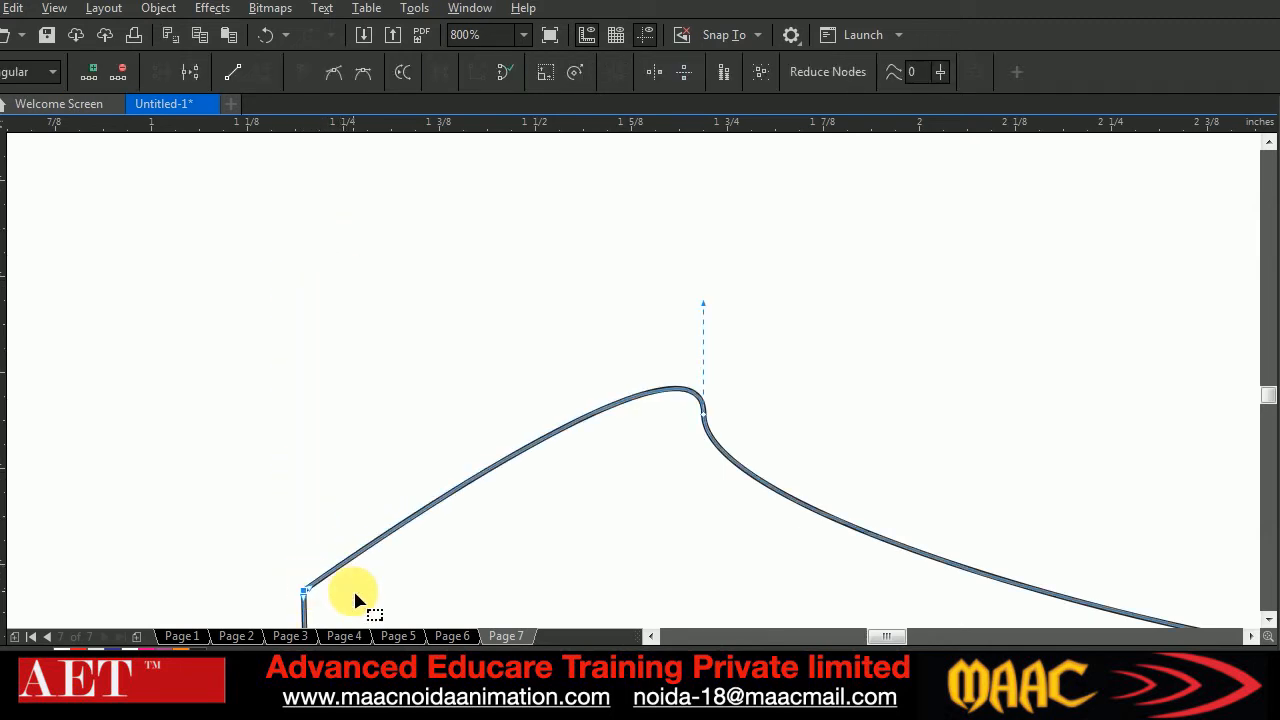
scroll(306, 598, up, 2)
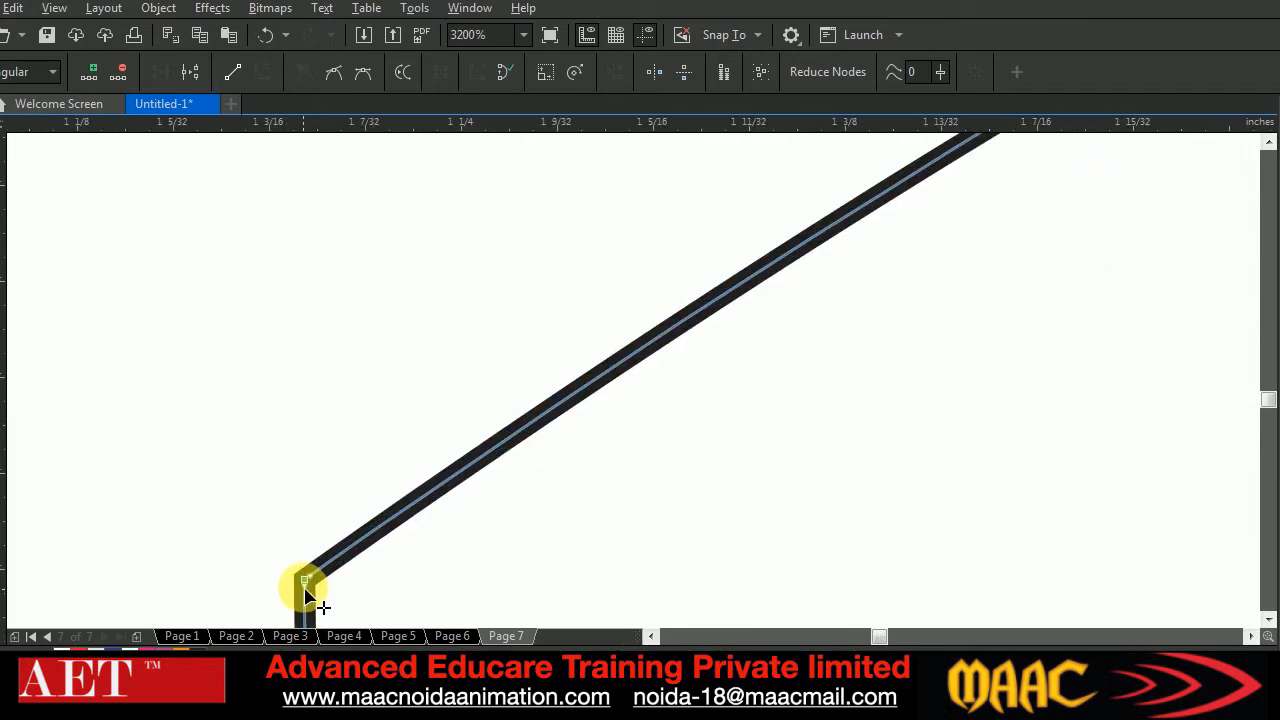
drag(309, 591, 318, 455)
Join the face's right end node to the right end of the wavy curve to close the face shape
scroll(333, 472, down, 2)
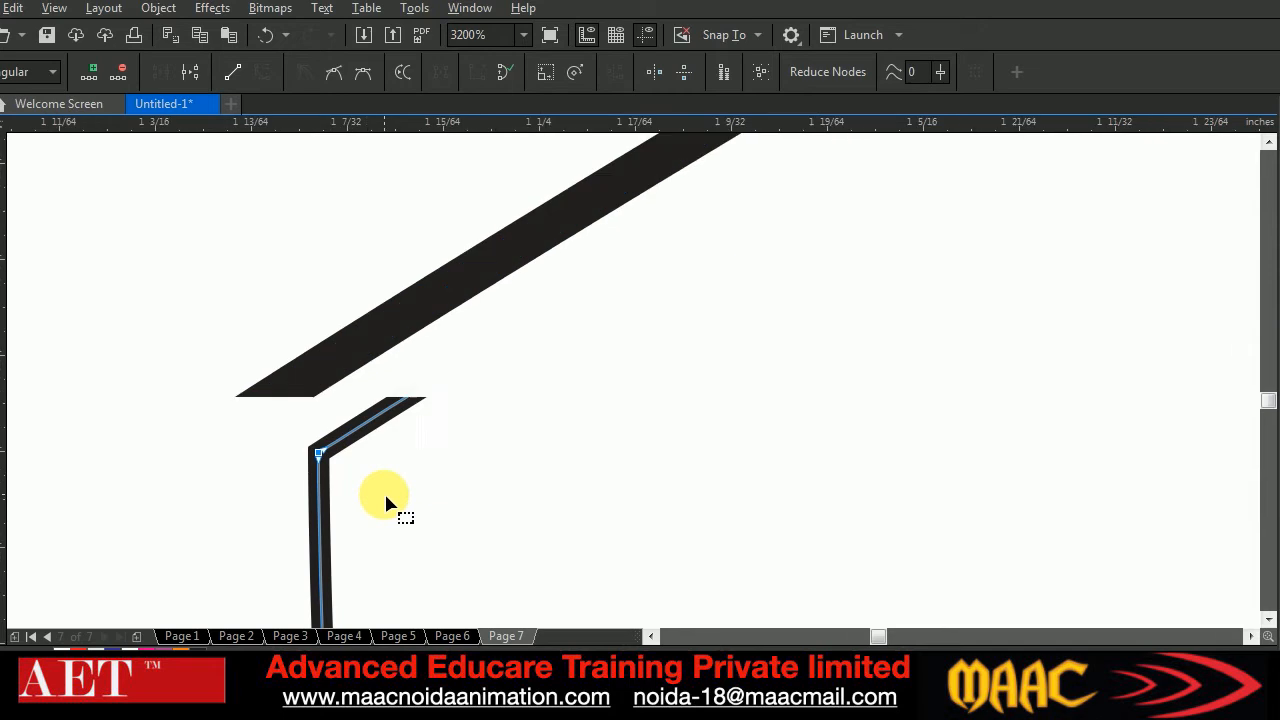
scroll(386, 496, down, 2)
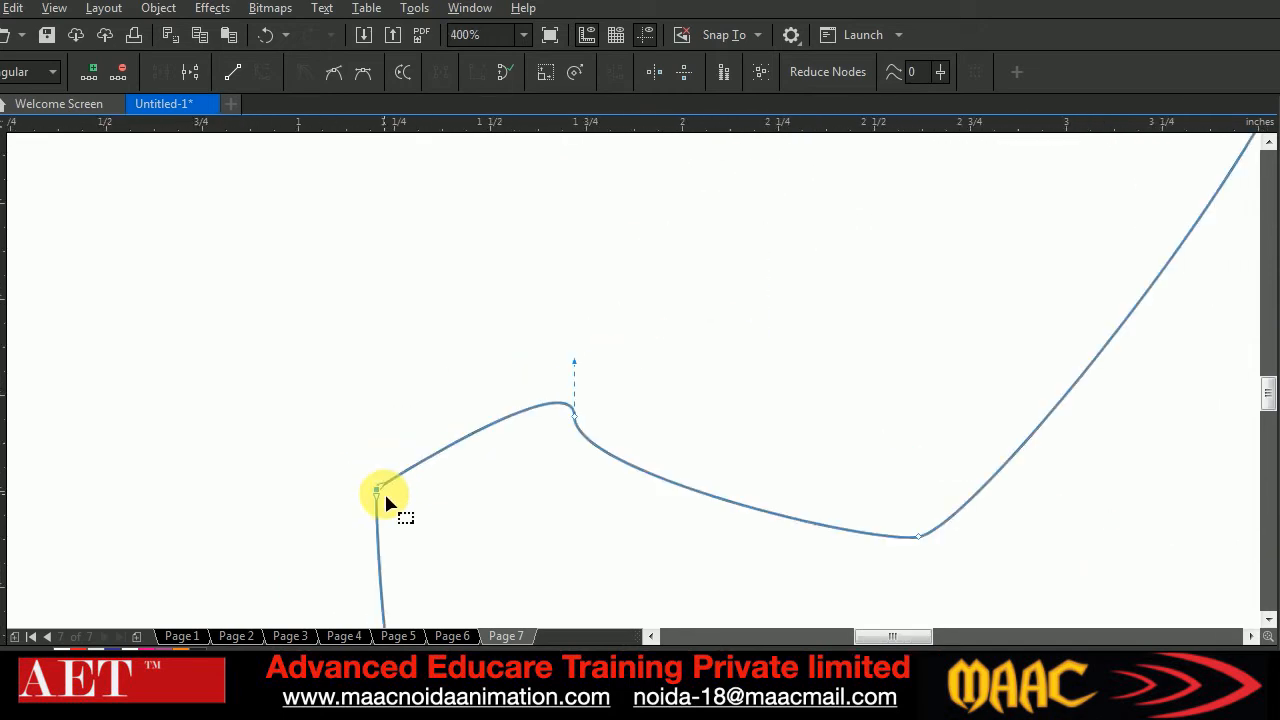
scroll(633, 484, up, 3)
scroll(765, 500, down, 5)
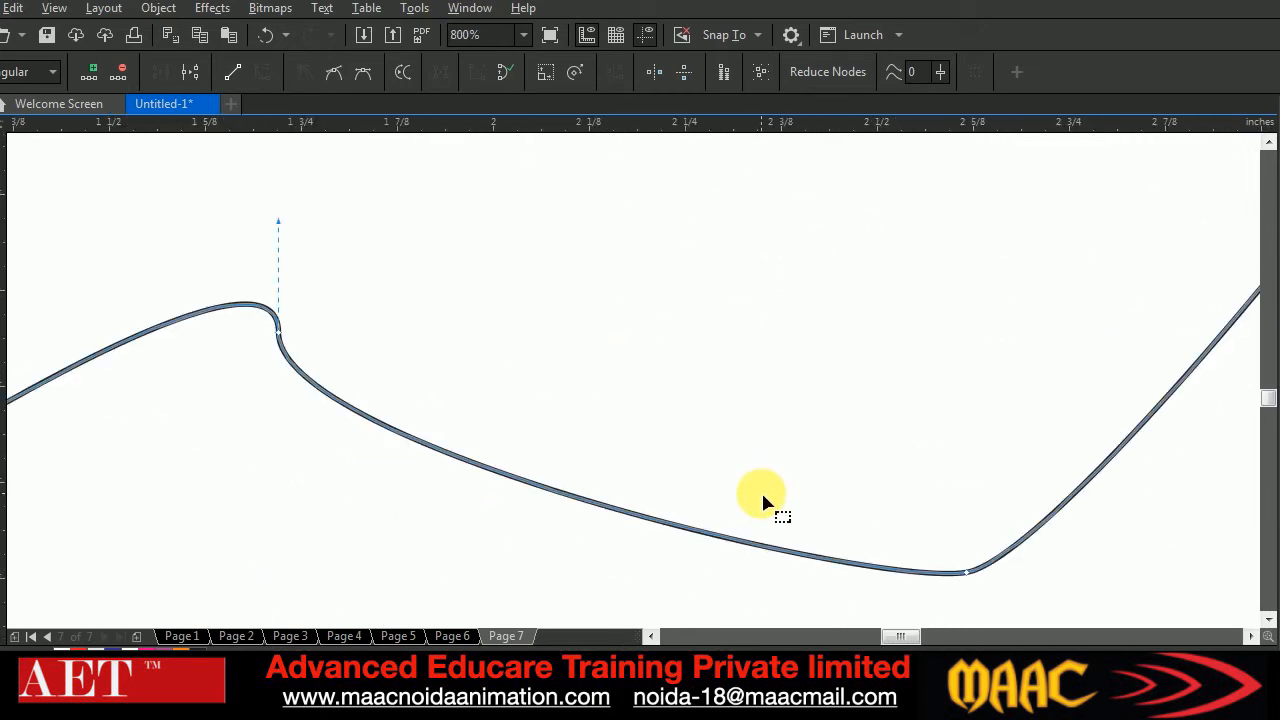
scroll(926, 545, up, 2)
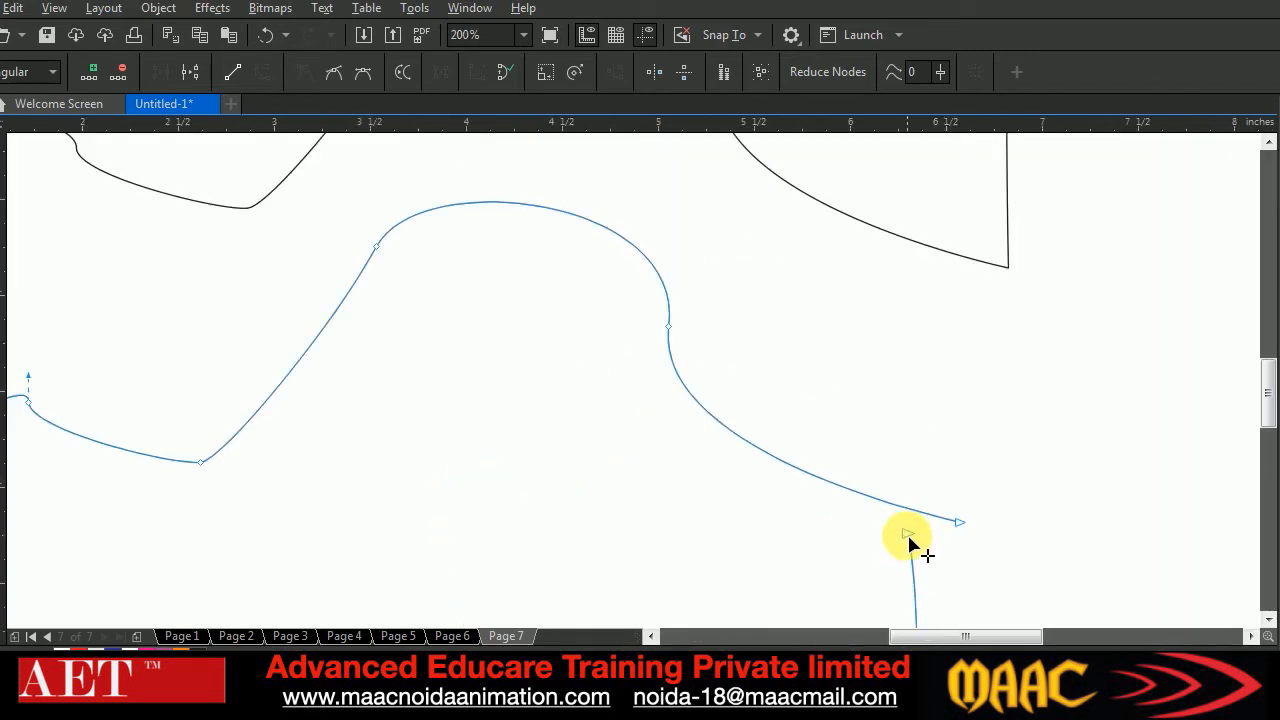
drag(909, 537, 956, 530)
Move the orange face shape up so its wavy top fits against the hair's lower edge
scroll(700, 514, down, 1)
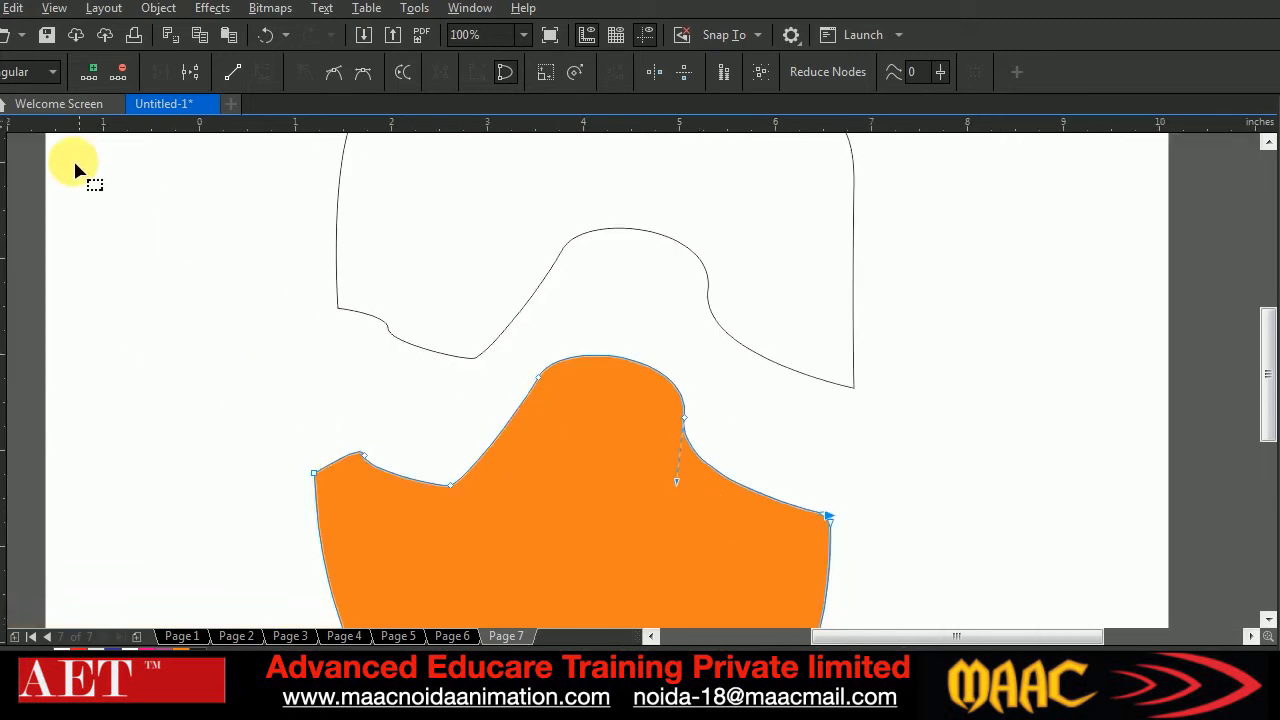
click(614, 460)
scroll(614, 460, down, 1)
drag(611, 527, 621, 457)
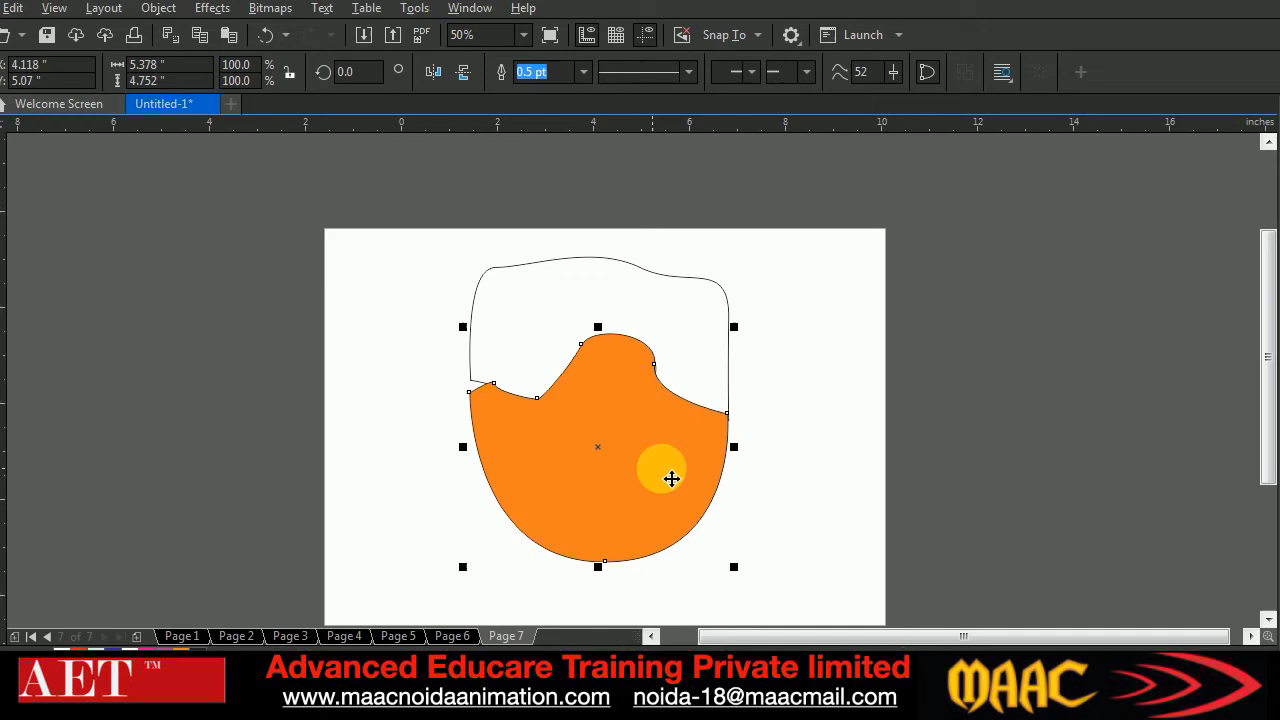
Delete the hair outline and the face shape together from the page
click(857, 509)
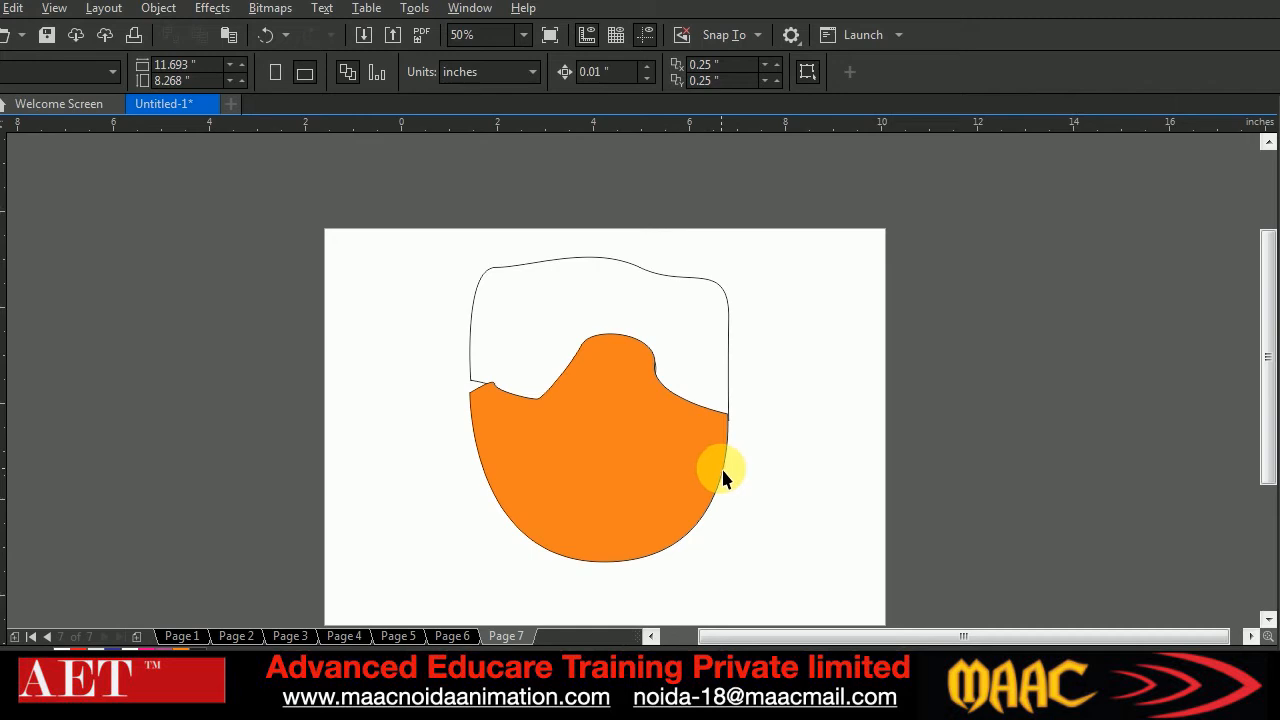
drag(420, 210, 793, 588)
key(Delete)
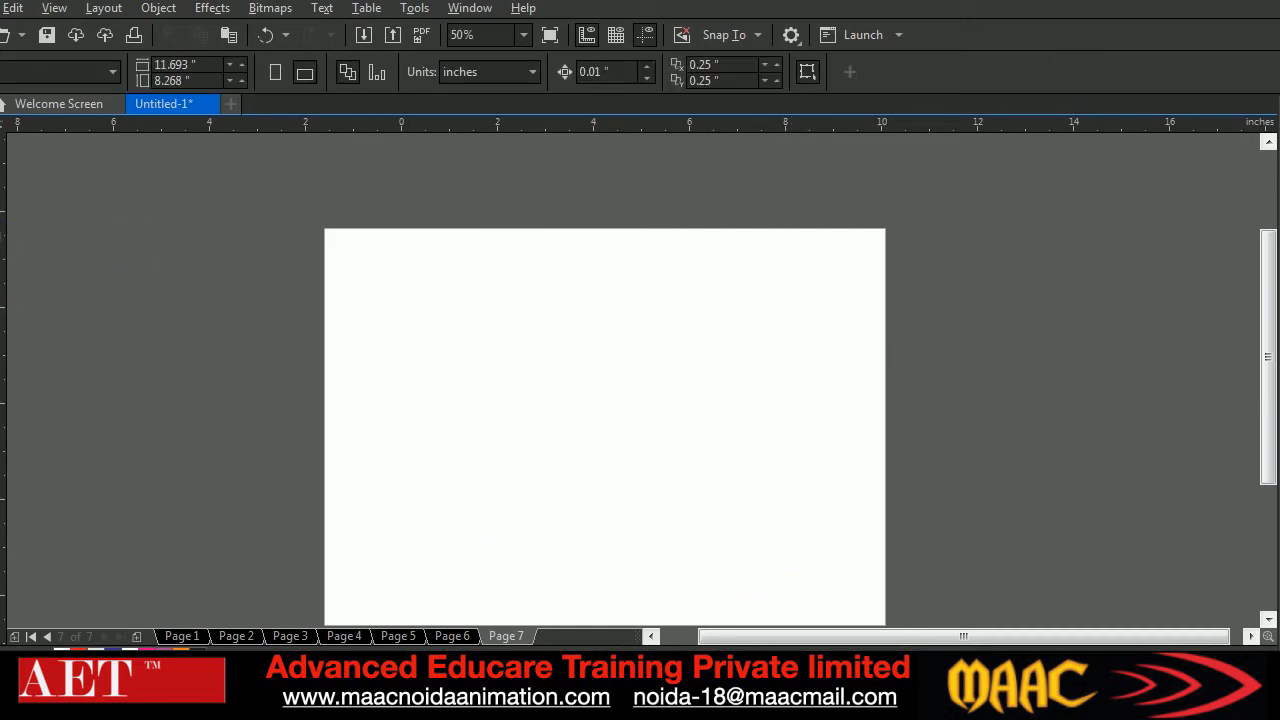
Draw an open wave-shaped curve with four nodes, about 7.46 by 2.34 inches, across the page
click(0, 285)
click(423, 410)
drag(489, 360, 554, 411)
drag(649, 391, 696, 329)
drag(782, 359, 787, 434)
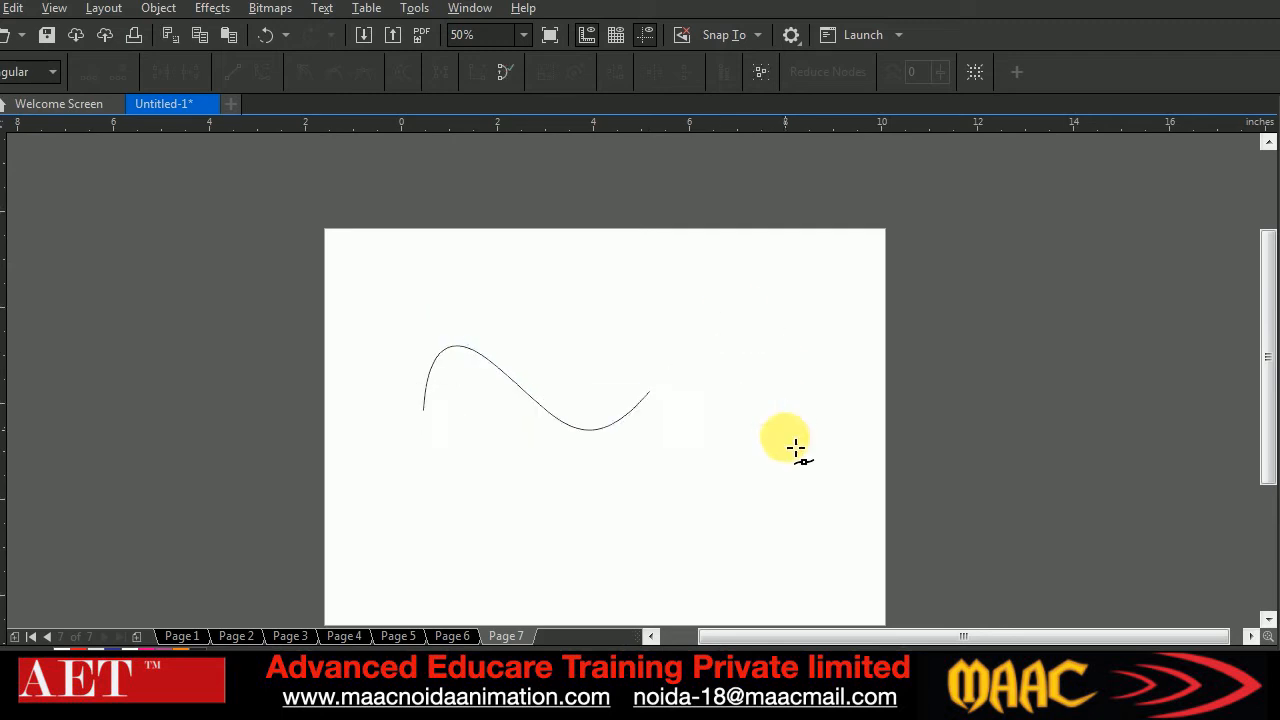
Shift the wave's third node slightly down and to the right, and break the curve at that node
click(0, 122)
click(216, 368)
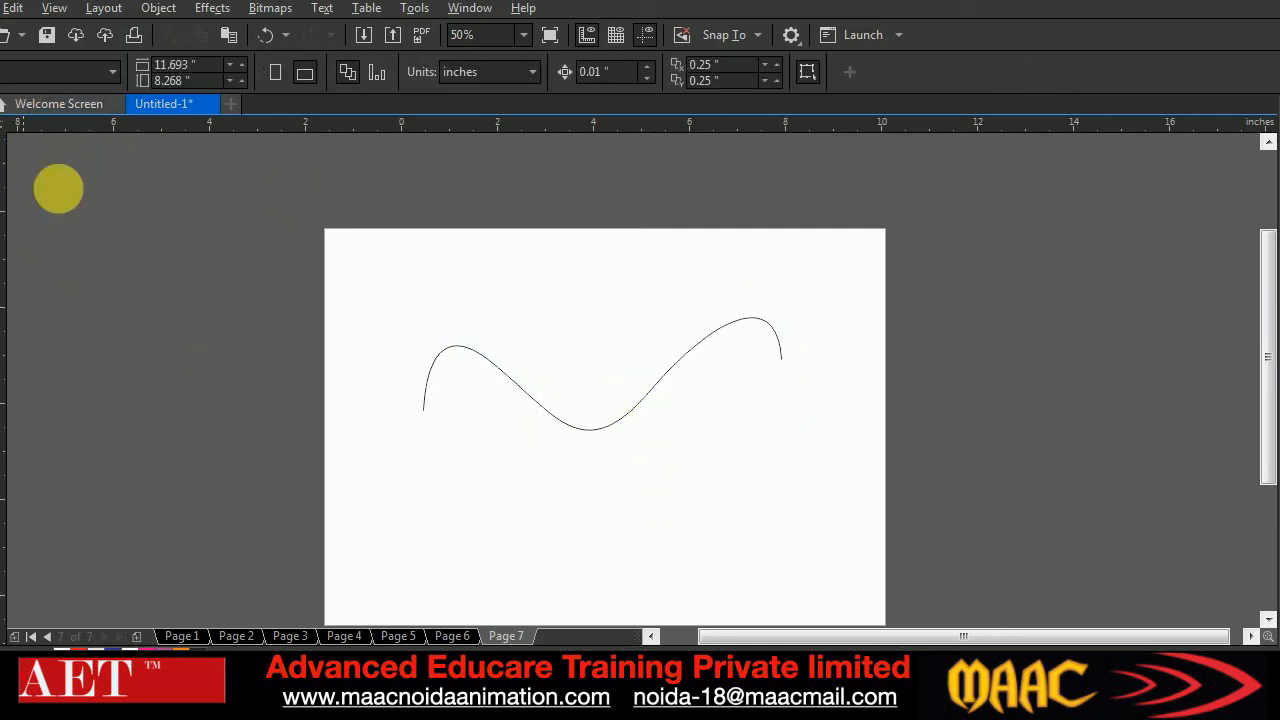
click(627, 336)
click(667, 402)
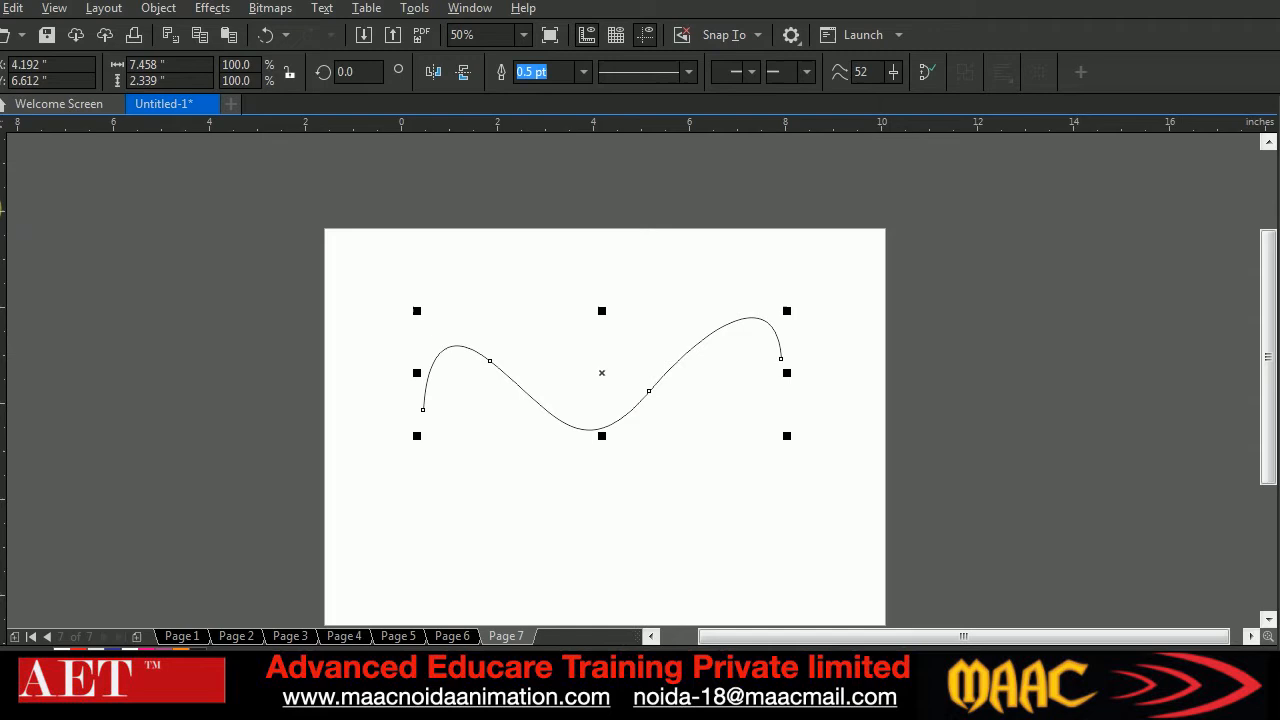
click(0, 136)
drag(630, 350, 682, 451)
drag(649, 391, 682, 418)
click(190, 71)
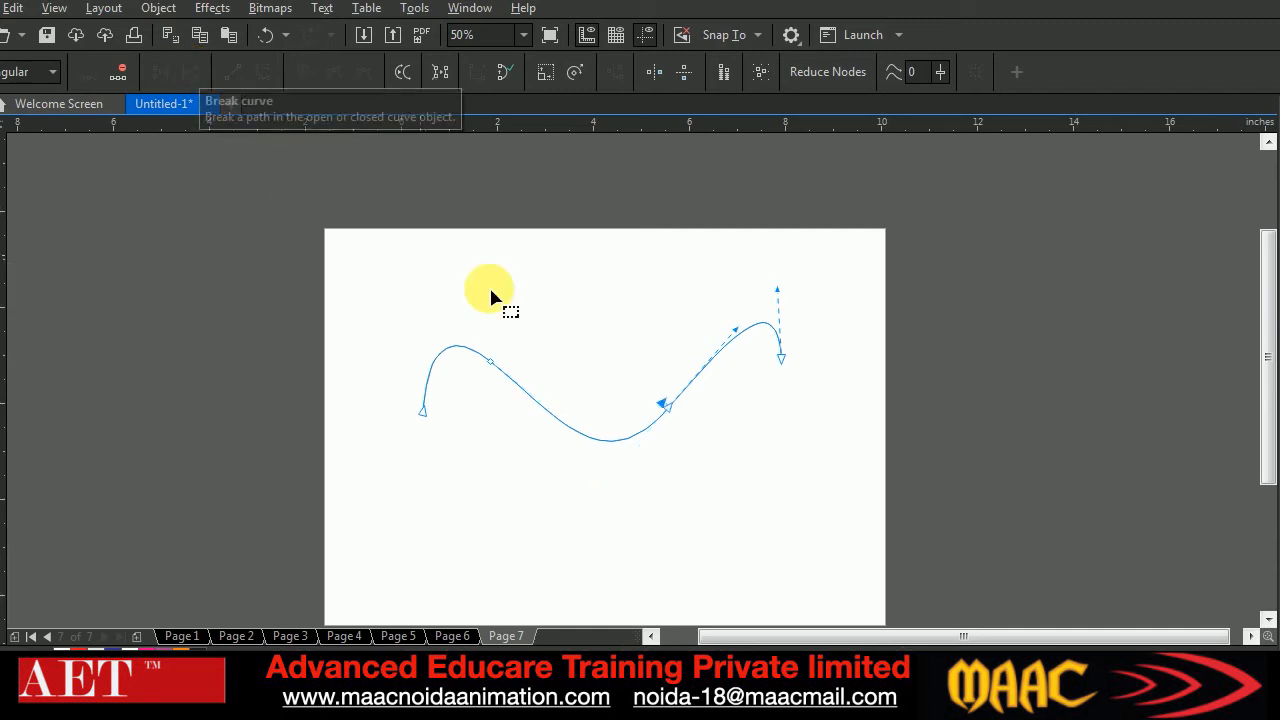
Pull one broken end away from the wave and undo the end move, the break and the node shift
drag(669, 407, 651, 360)
key(ctrl+z)
key(ctrl+z)
key(ctrl+z)
key(ctrl+z)
Delete the third node on the rising part of the wave curve
double_click(636, 377)
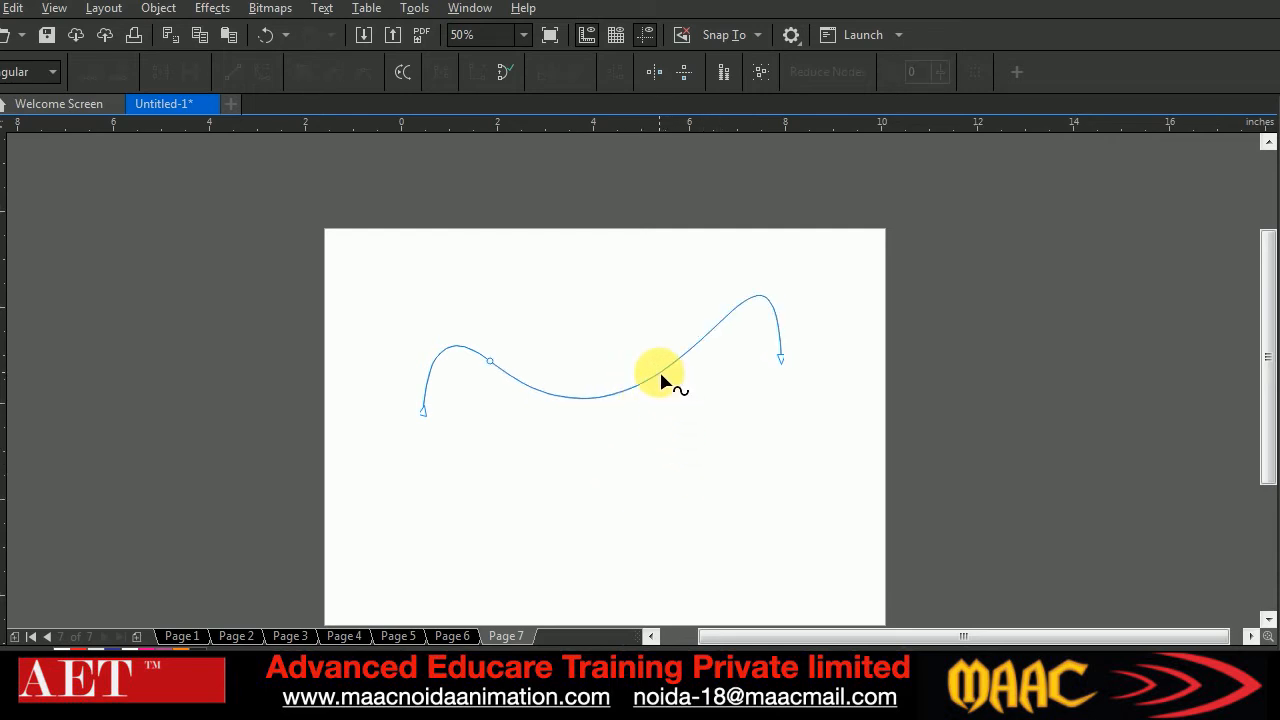
Add a node on the rising part of the wave curve and break the curve apart at that node
double_click(660, 374)
right_click(660, 374)
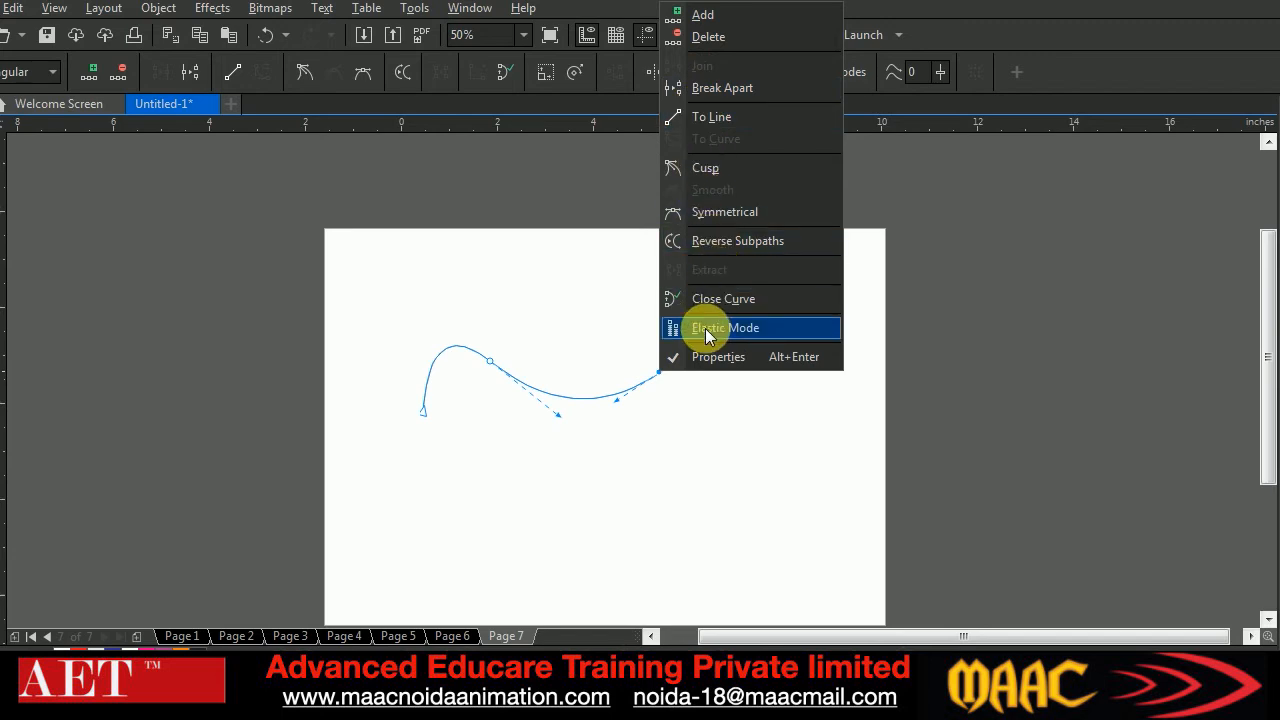
click(699, 98)
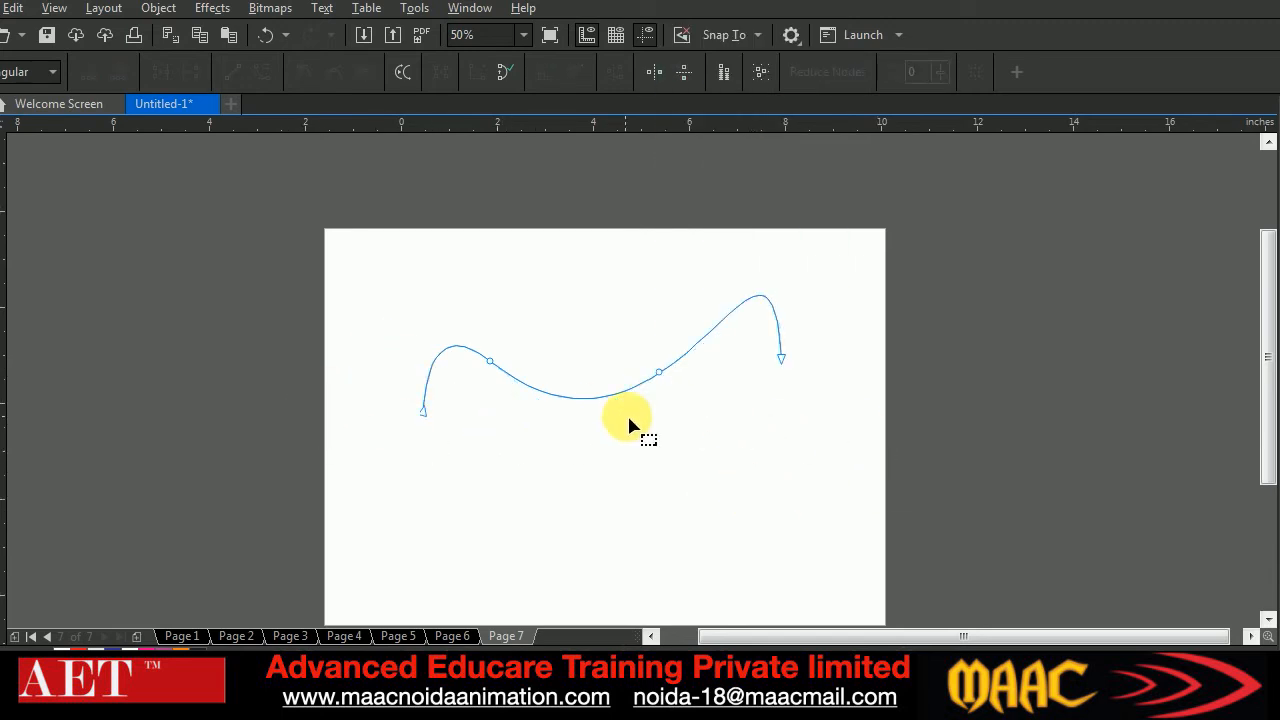
click(659, 373)
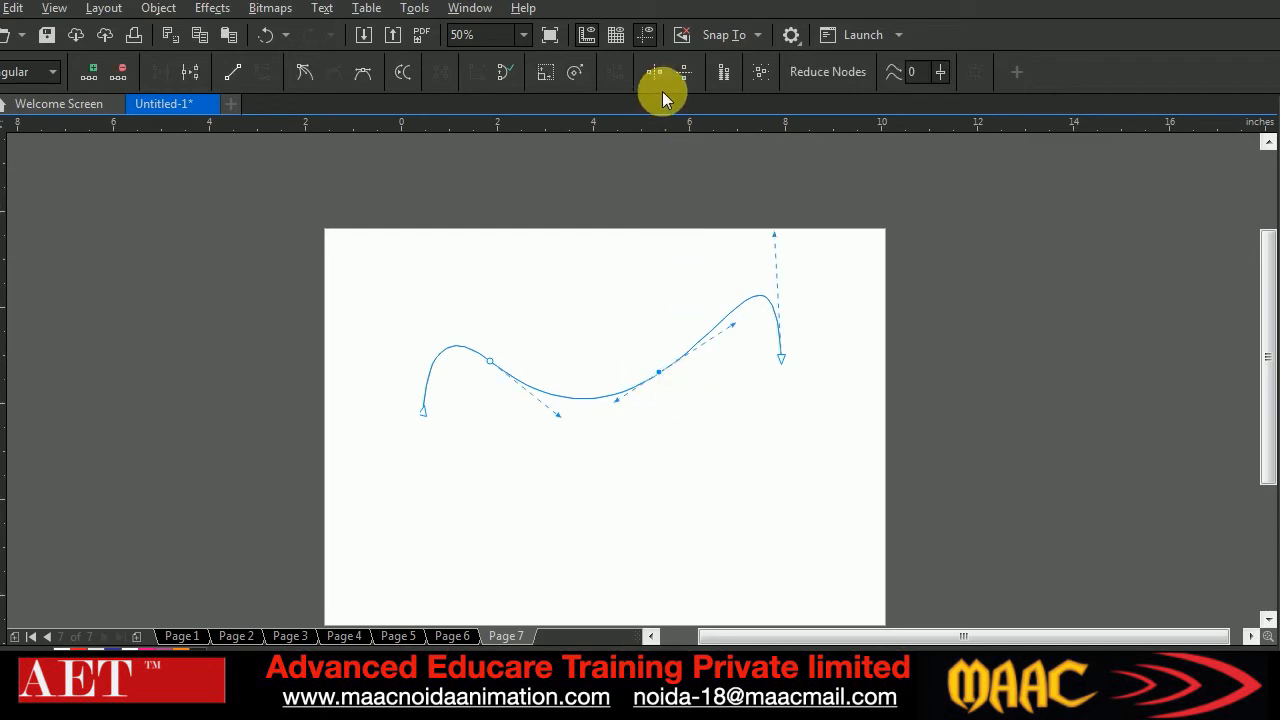
click(188, 76)
Pull the left piece's broken end downward and convert its last segment to a straight line
drag(655, 372, 661, 444)
drag(643, 334, 680, 466)
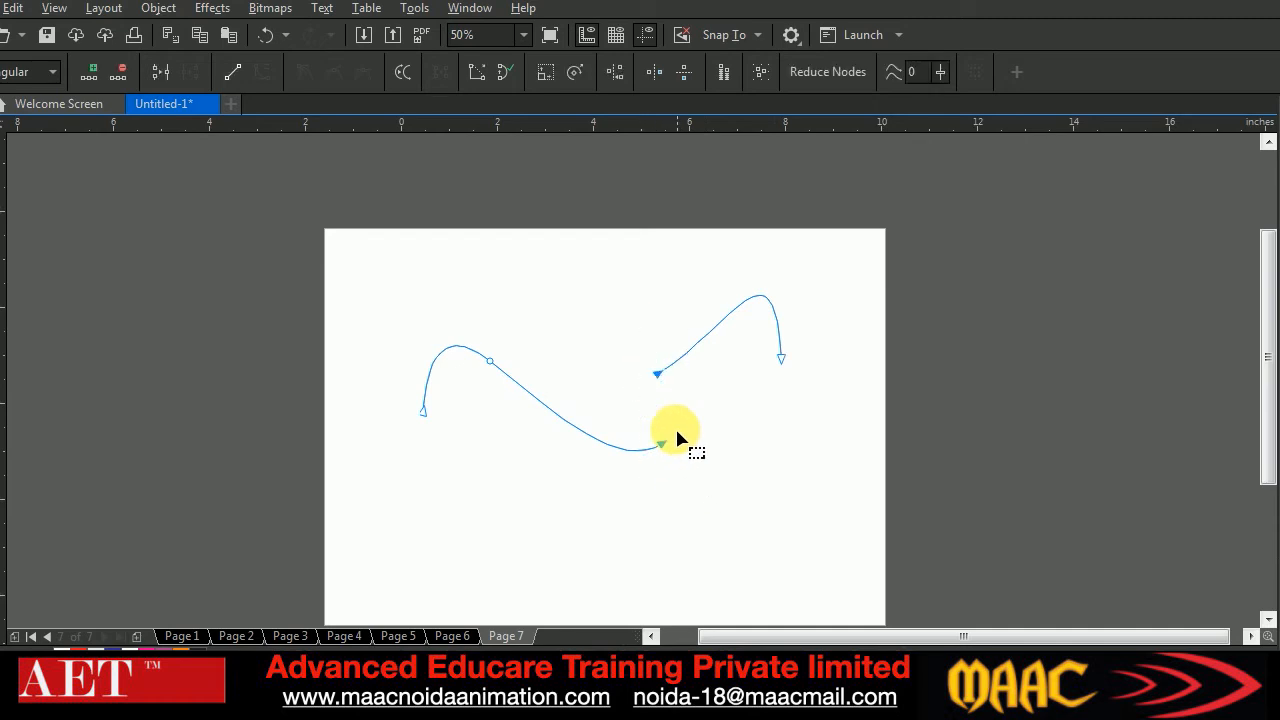
click(230, 76)
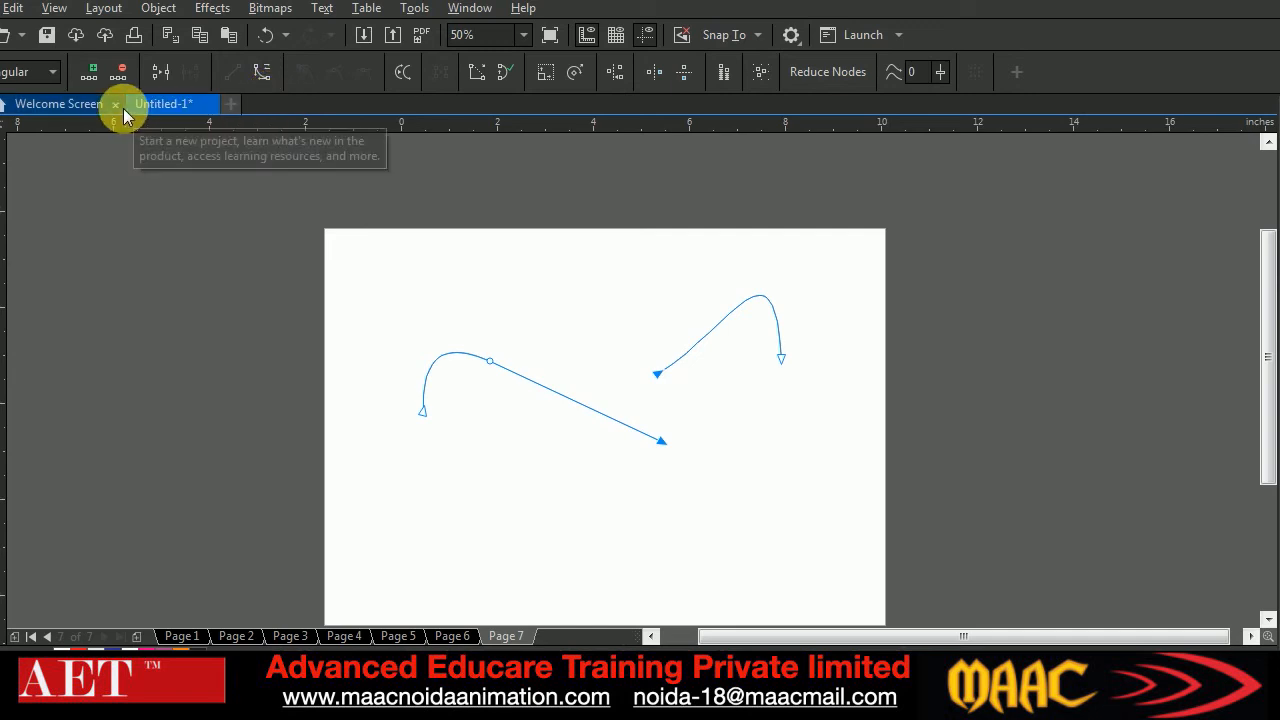
Close both broken pieces with the Close Curve command, and undo the closing
drag(631, 346, 694, 474)
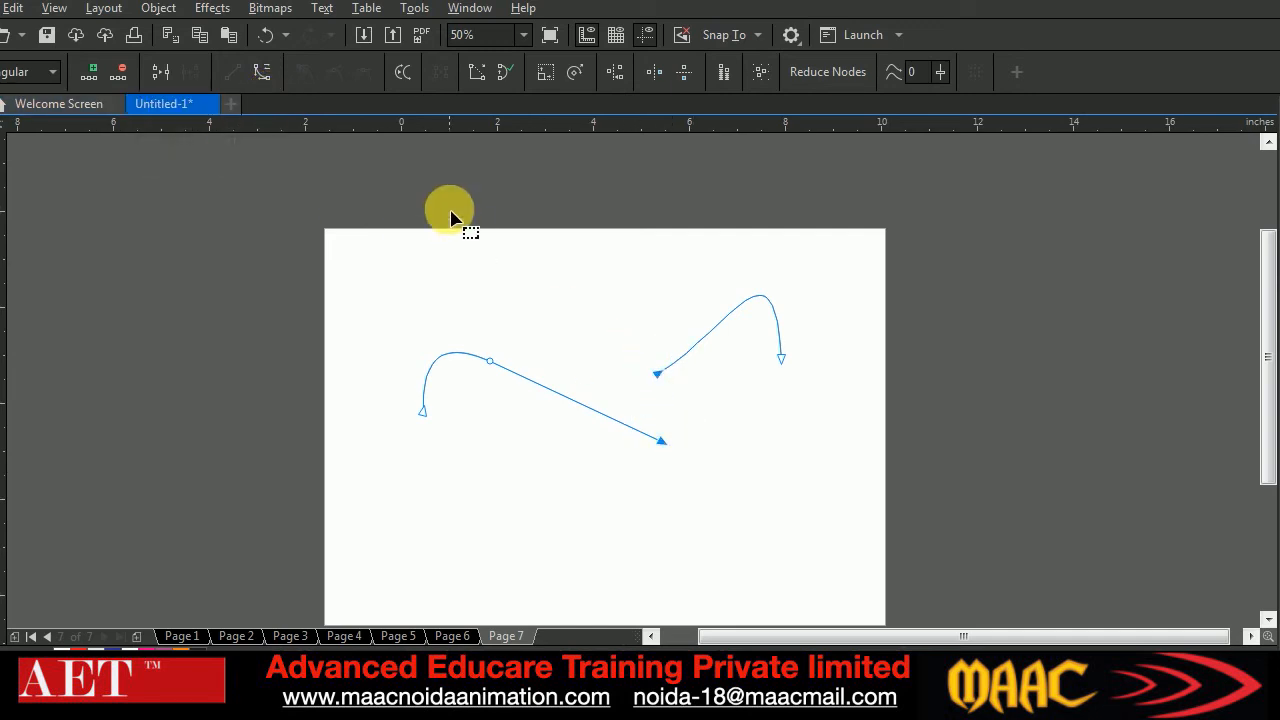
click(504, 76)
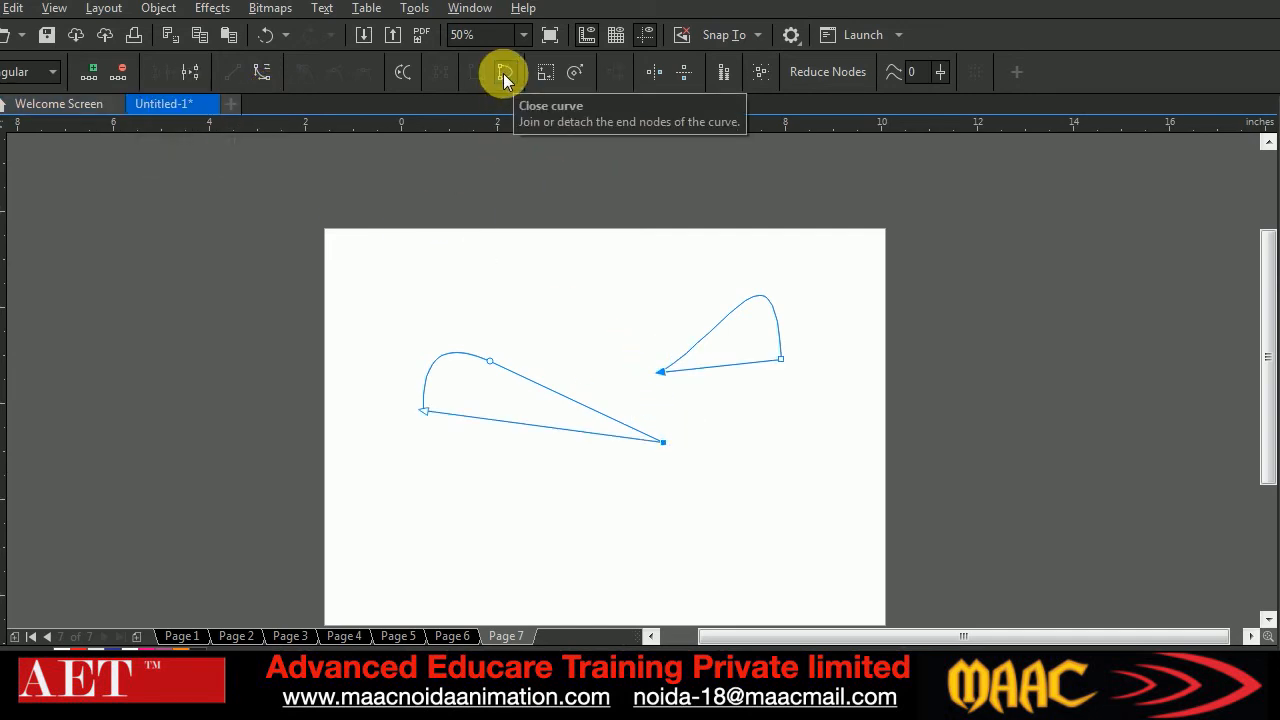
key(ctrl+z)
Lower the right piece's broken end, and move the left piece's end onto it to rejoin the curve
drag(663, 381, 682, 478)
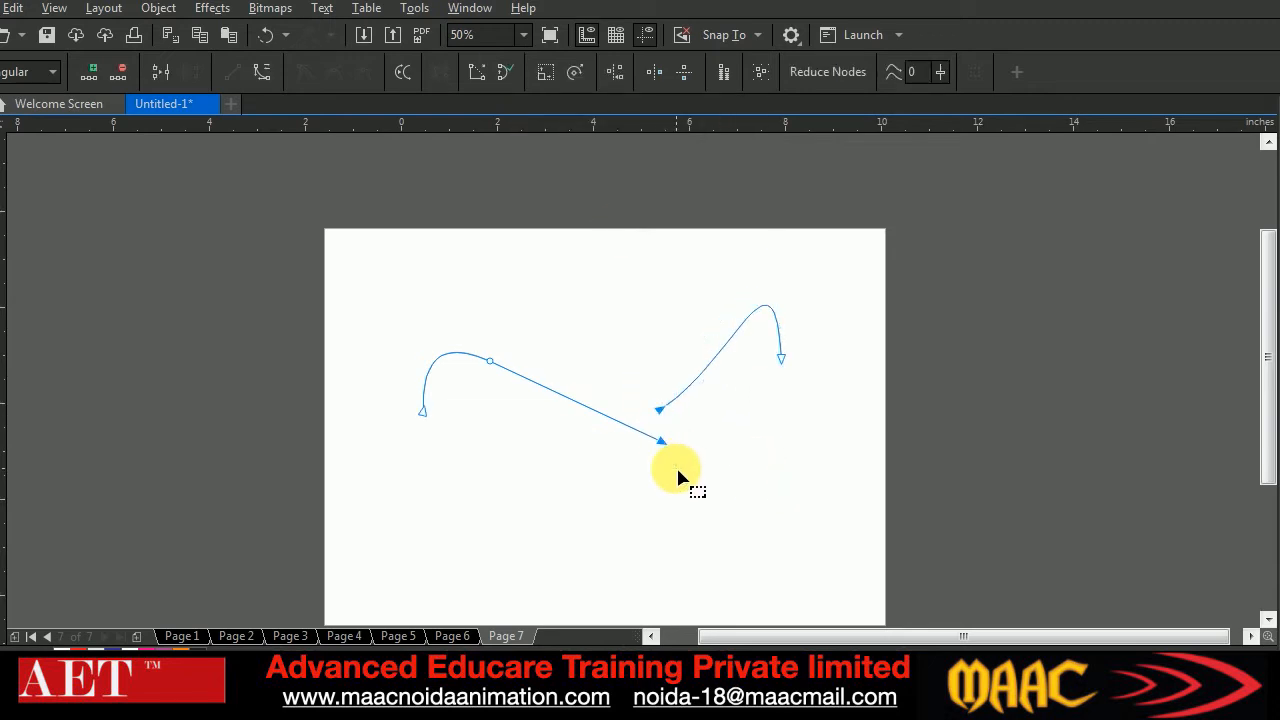
click(503, 74)
key(ctrl+z)
drag(664, 438, 663, 411)
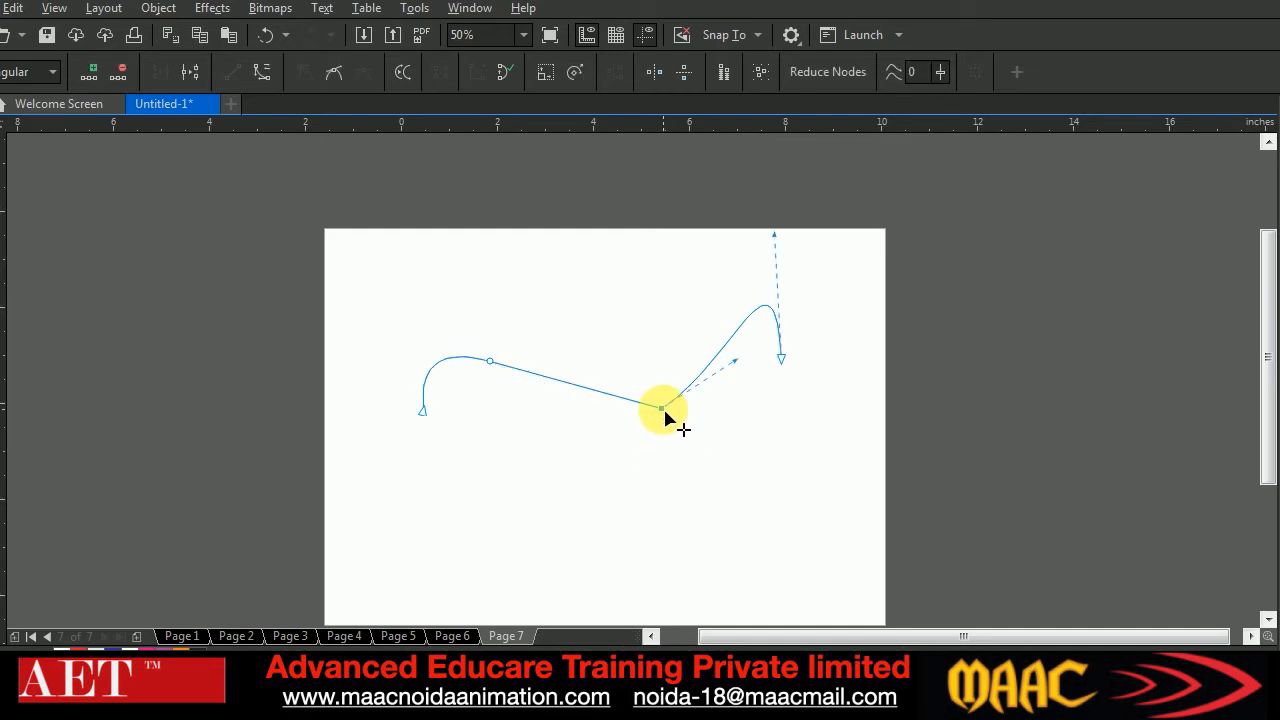
click(757, 466)
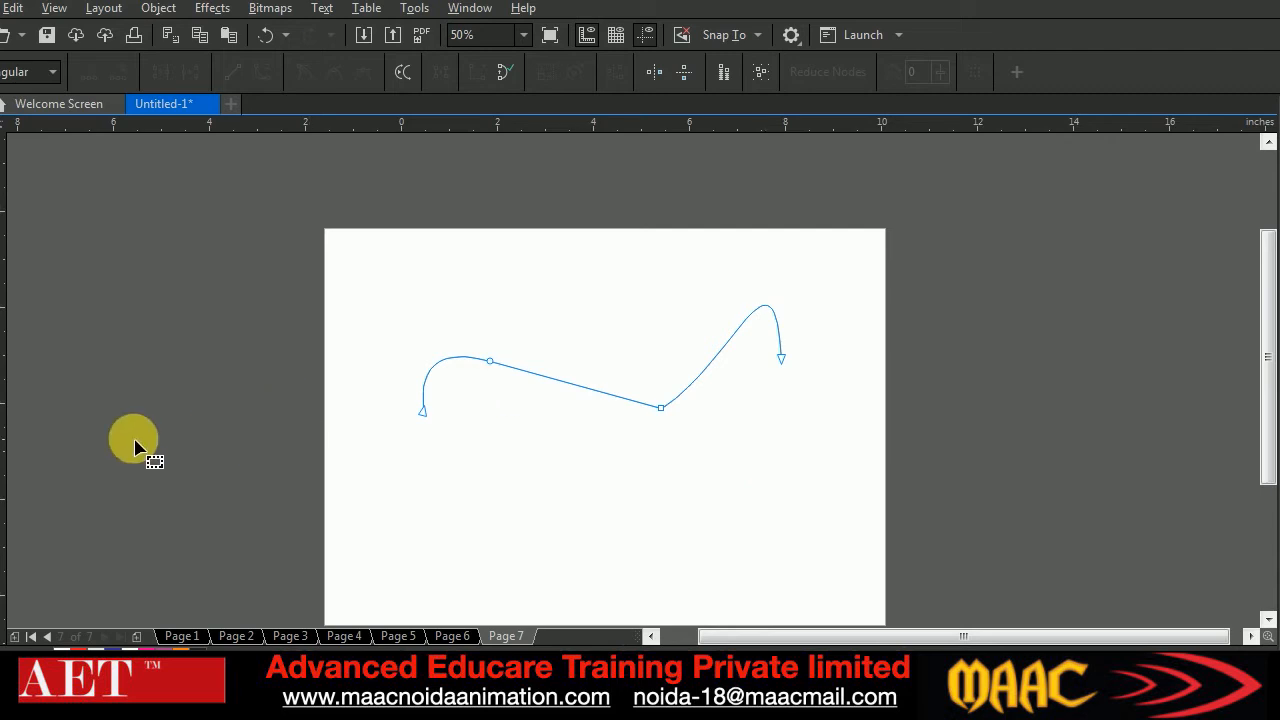
Switch to the Google Meet call in the browser and return to the CorelDRAW drawing
click(3, 400)
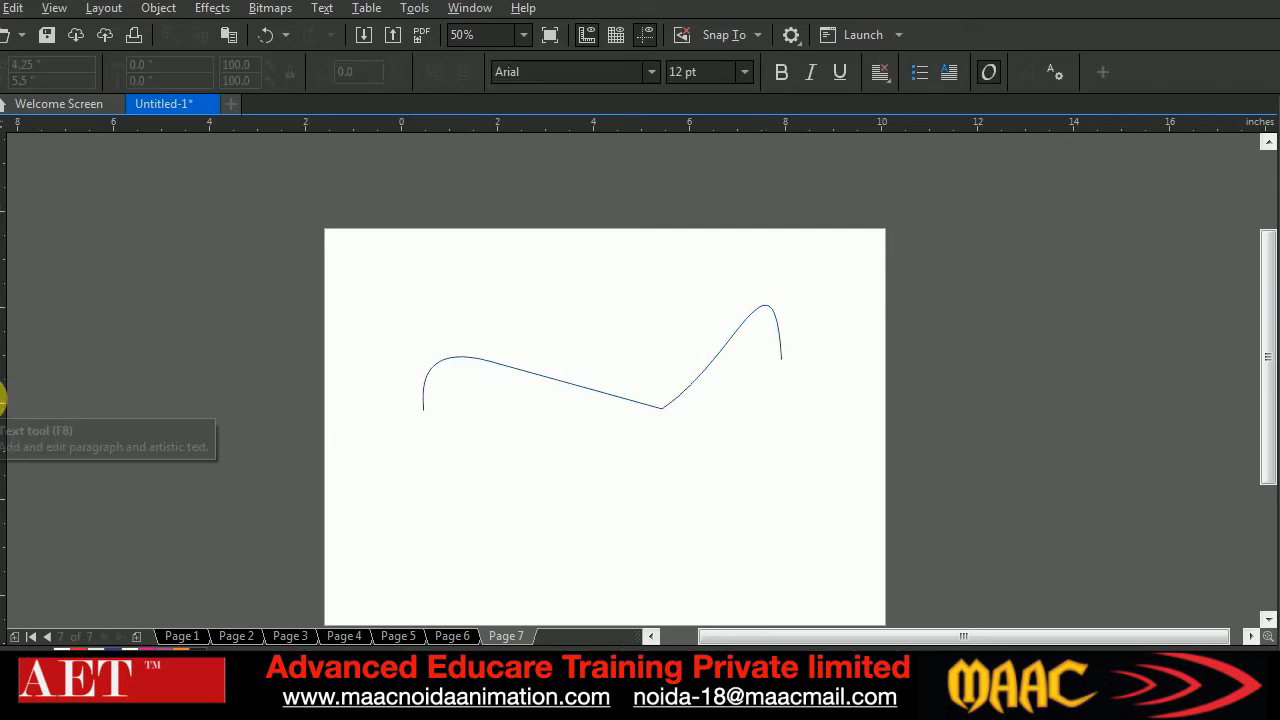
click(398, 690)
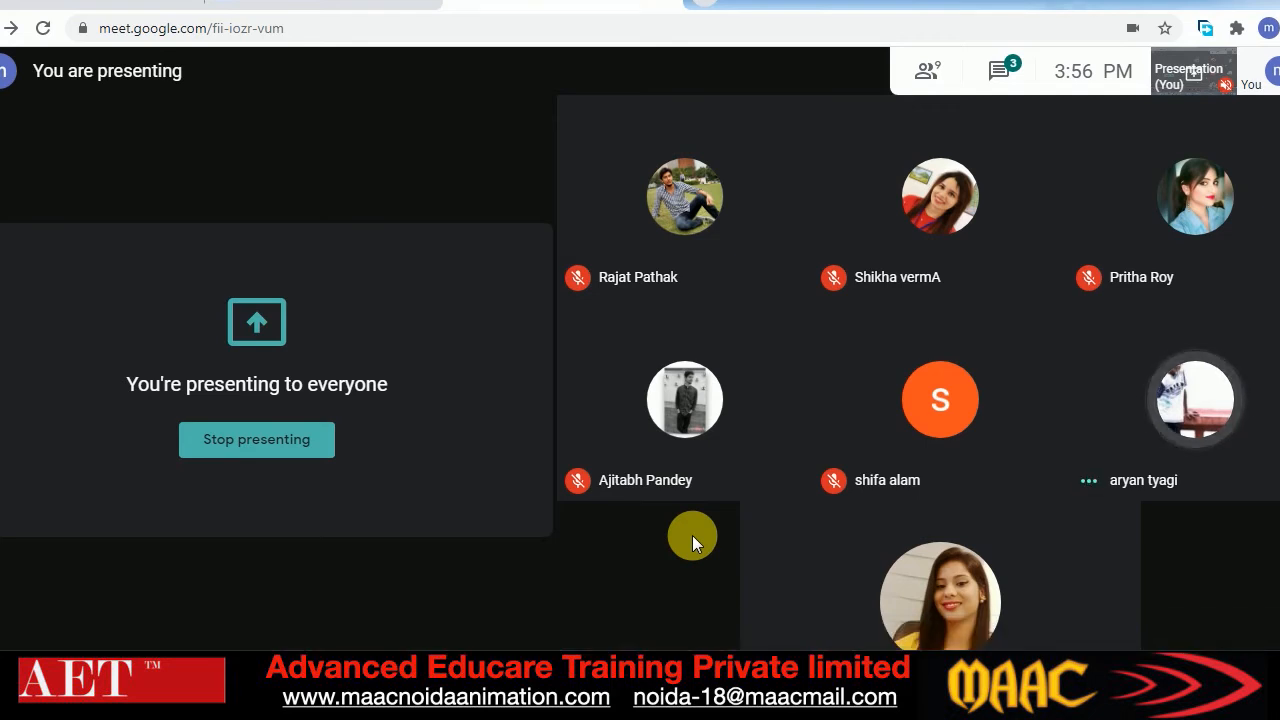
click(574, 700)
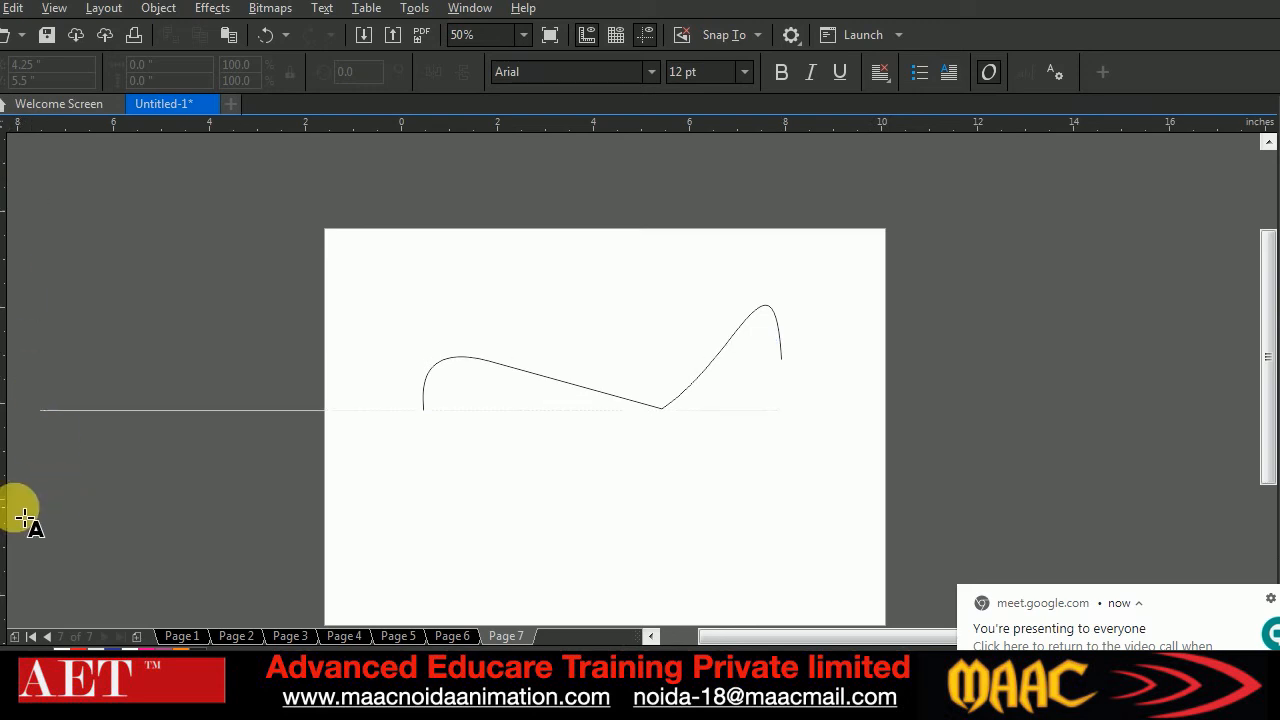
click(3, 404)
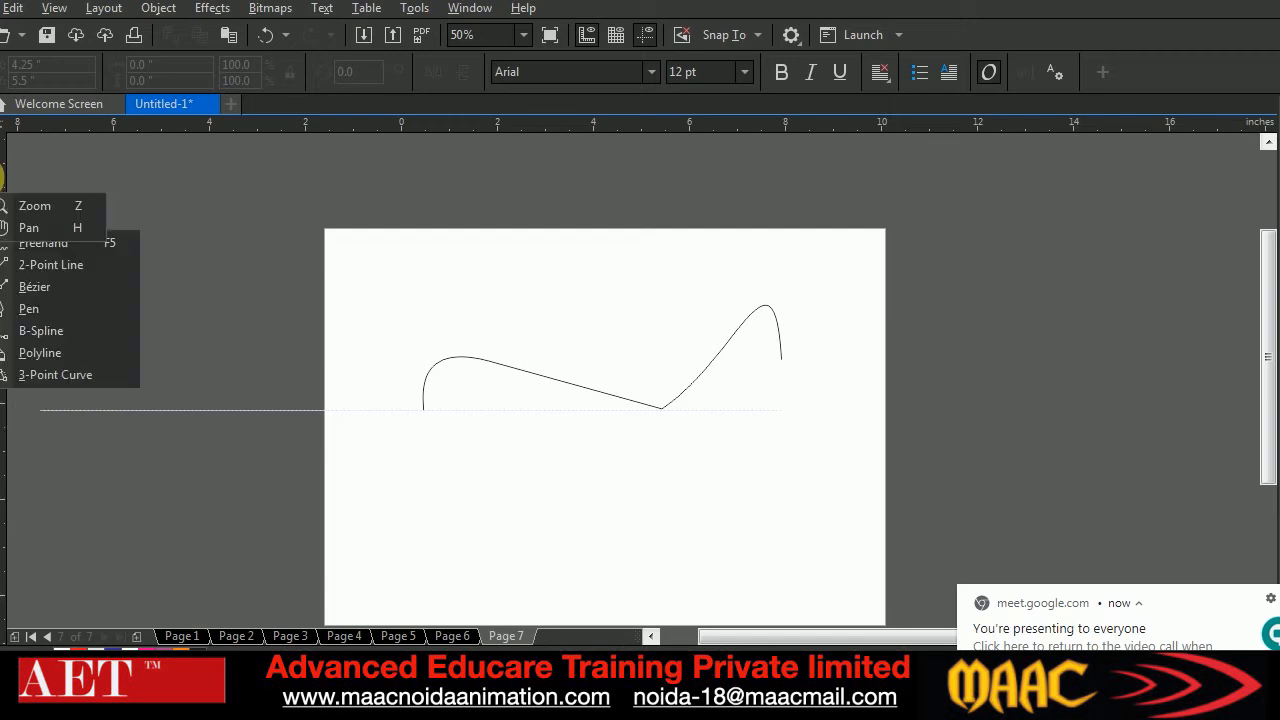
Delete the rejoined wave curve from the page
click(3, 110)
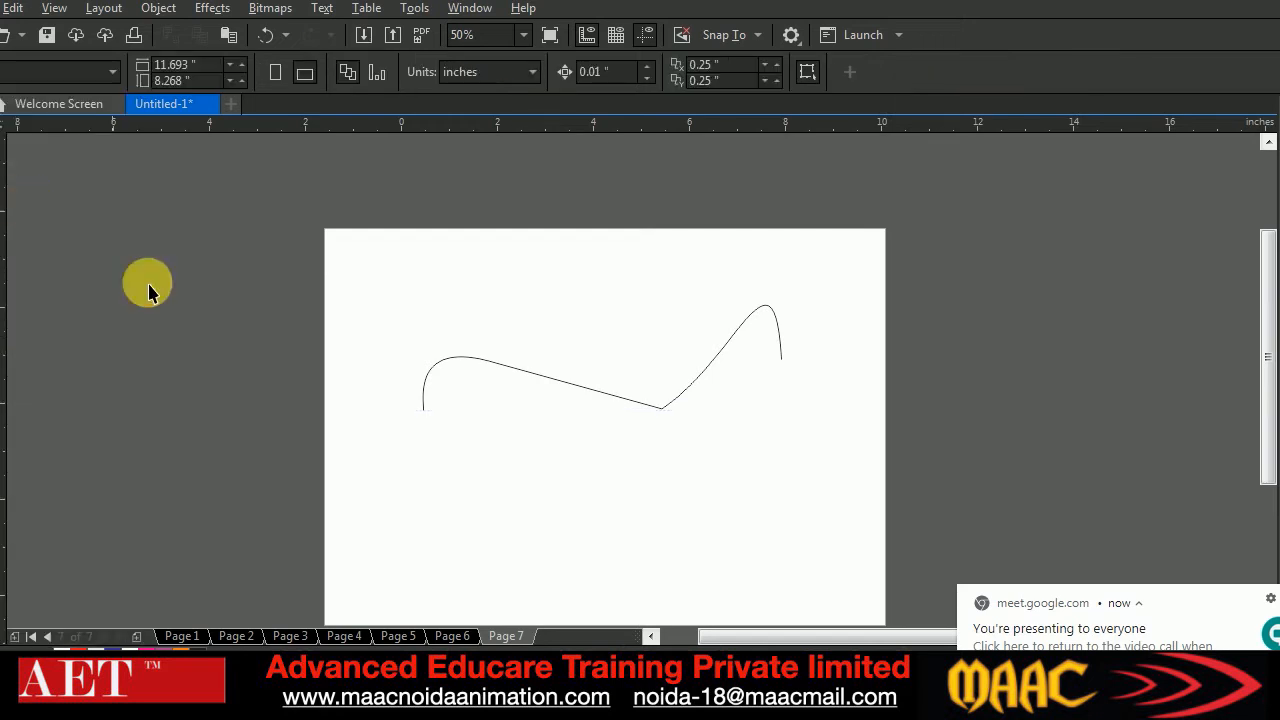
drag(811, 545, 812, 545)
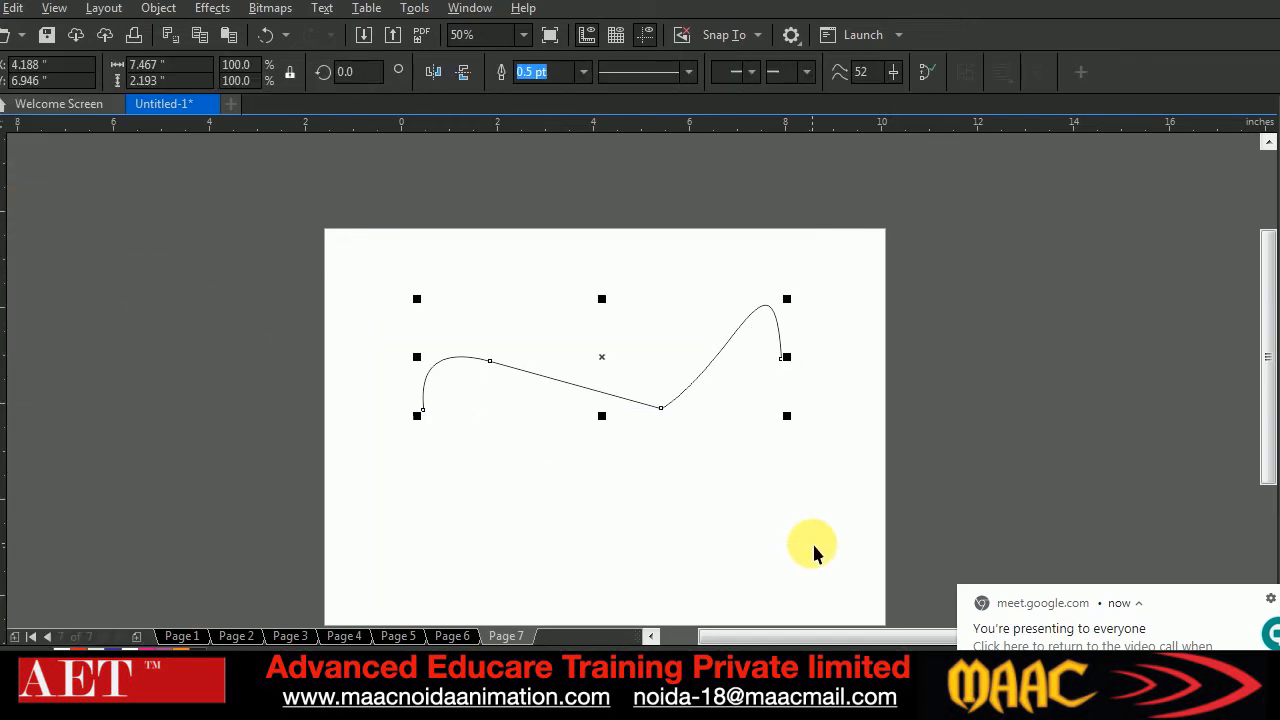
key(Delete)
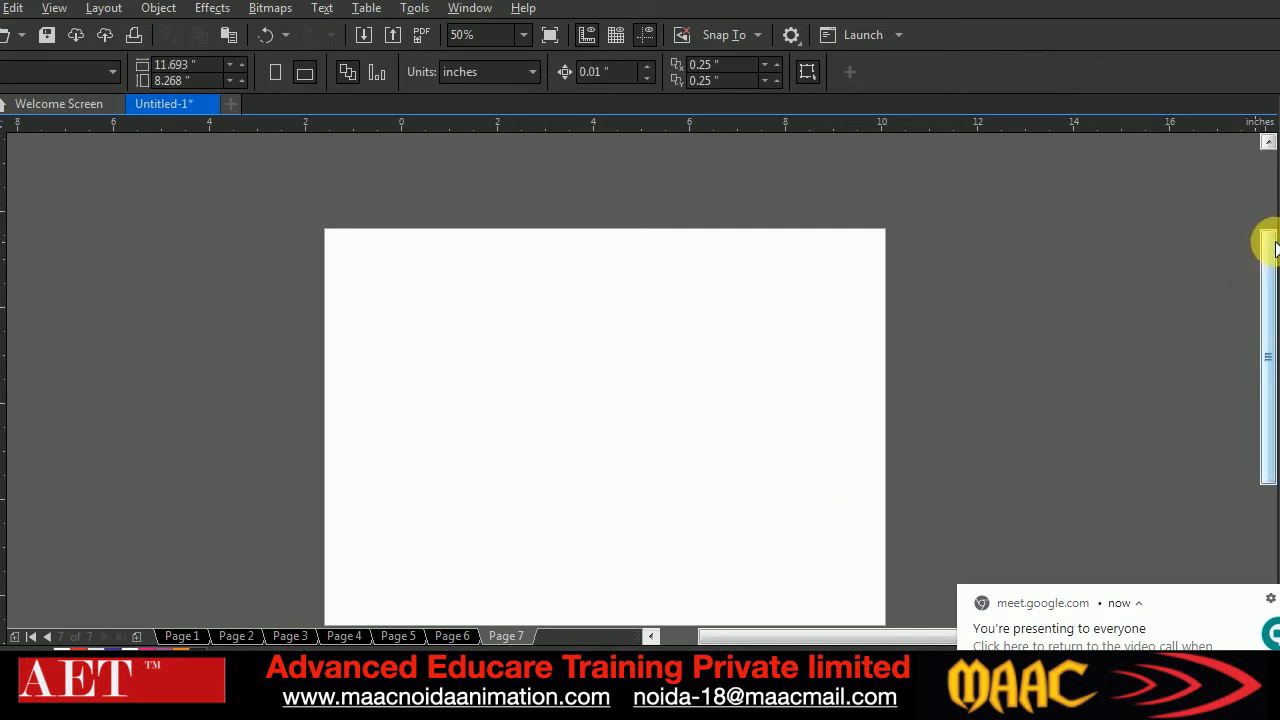
Draw an open S-shaped curve with three nodes, about 7.2 inches wide, across the middle of the empty page
drag(1266, 243, 1273, 267)
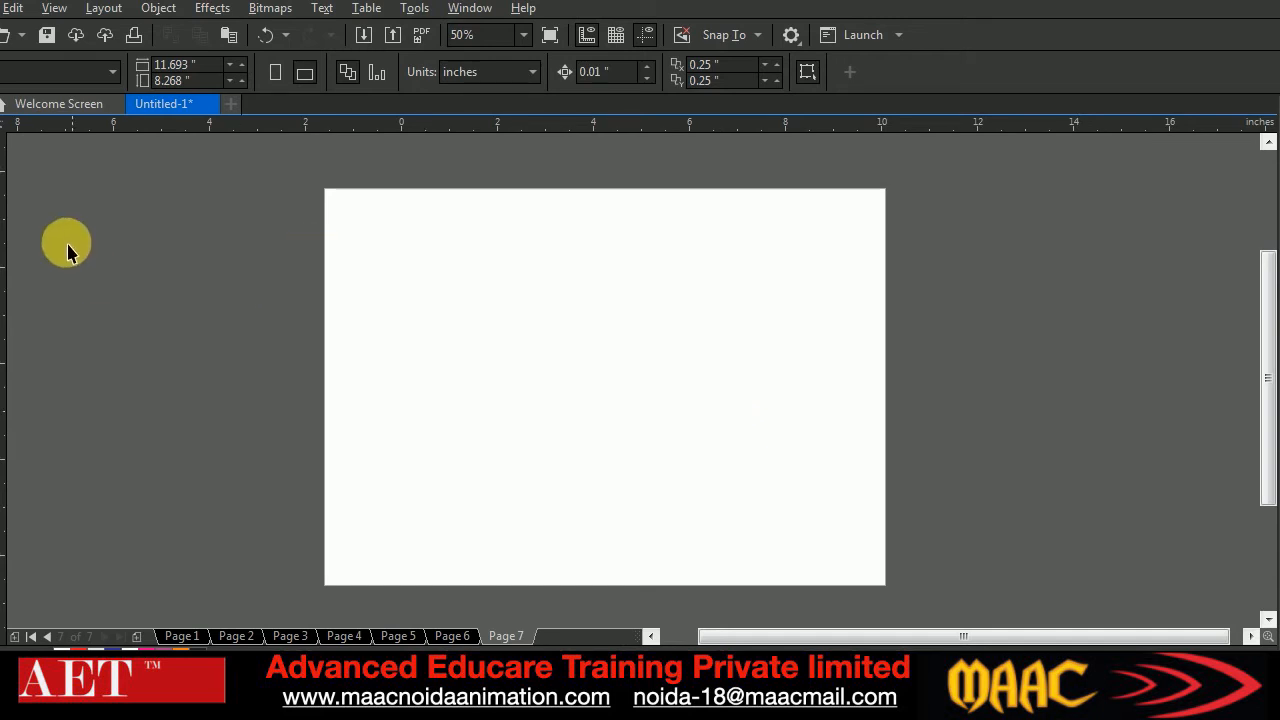
click(0, 245)
click(429, 379)
drag(556, 337, 654, 409)
drag(774, 327, 815, 253)
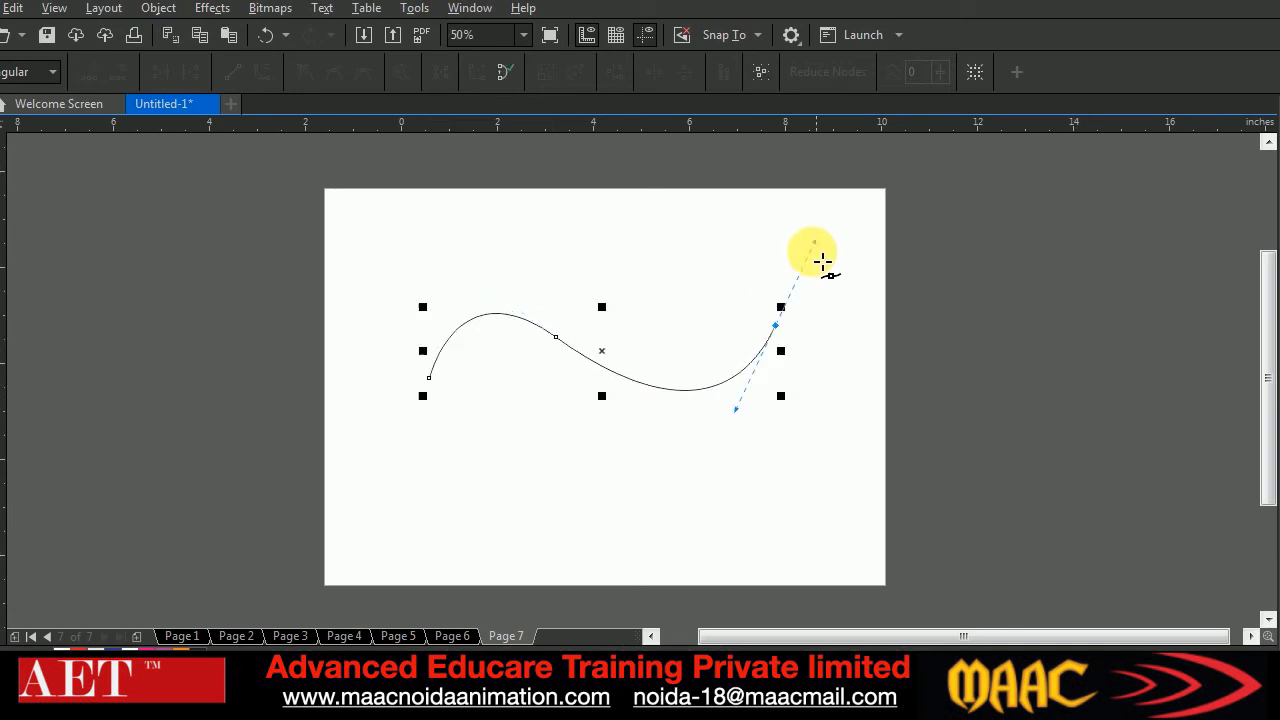
Lengthen the control handles of the S-curve's middle node slightly to deepen both bends
click(10, 158)
click(558, 341)
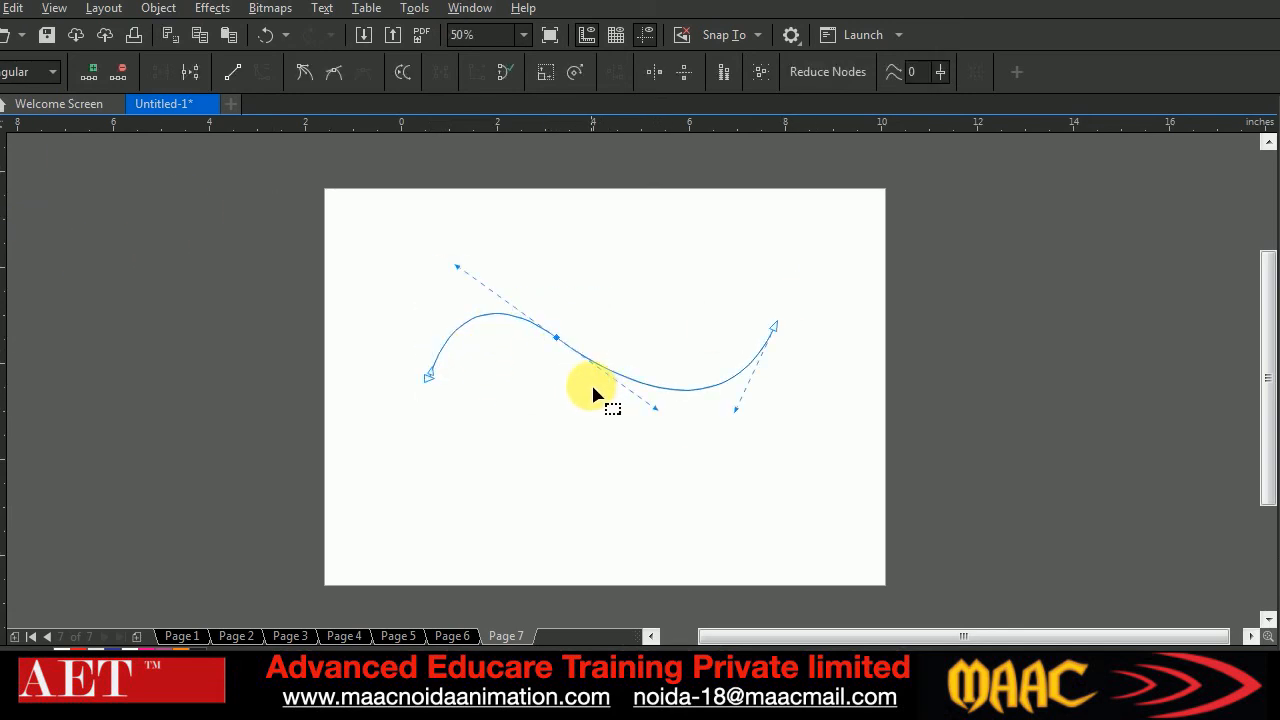
drag(662, 412, 671, 436)
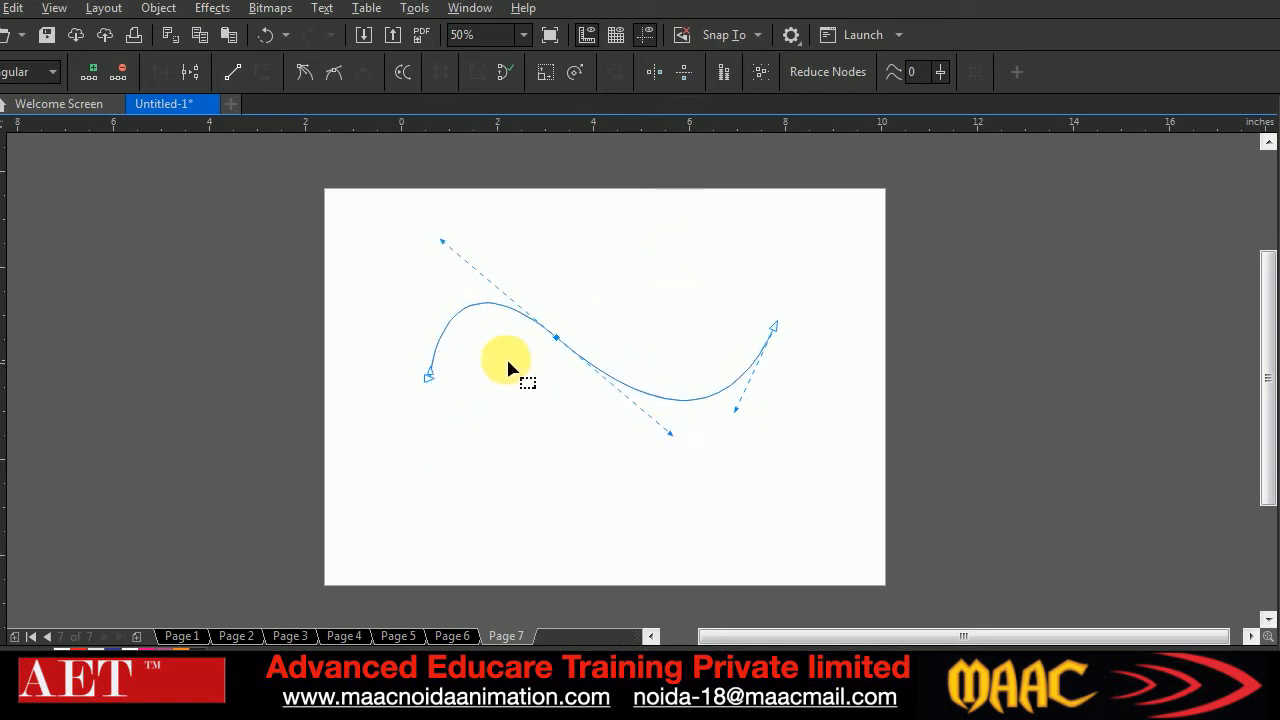
Convert the S-curve's middle node to a cusp and swing its right handle upward so the right segment arches
click(537, 363)
drag(582, 318, 543, 368)
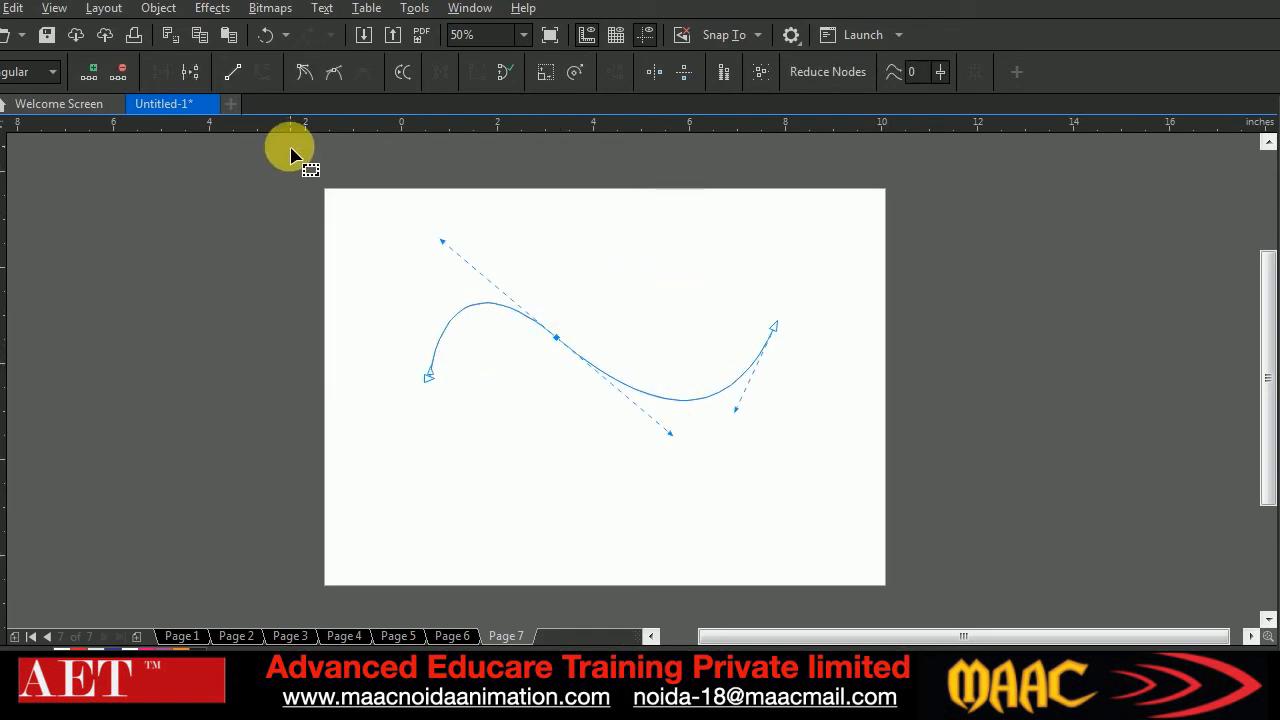
click(303, 74)
drag(671, 433, 694, 204)
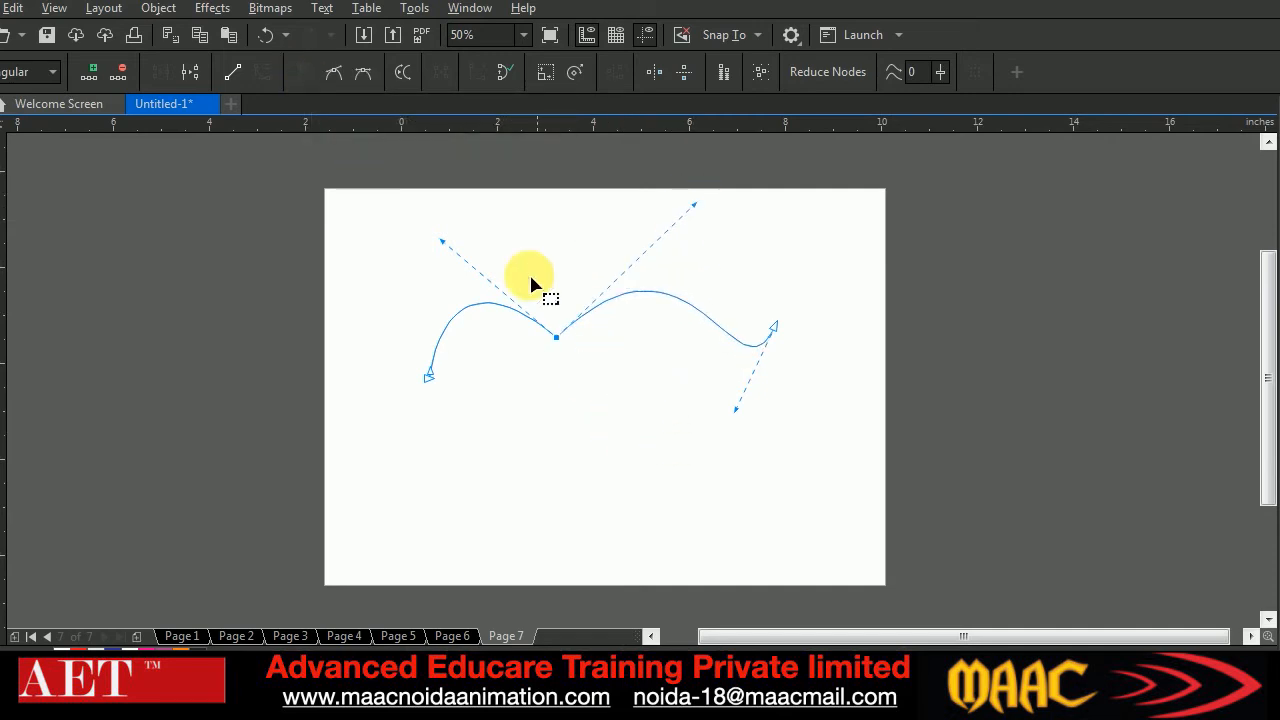
Delete the reshaped cusp curve, leaving Page 7 empty
click(6, 118)
drag(324, 232, 868, 524)
key(Delete)
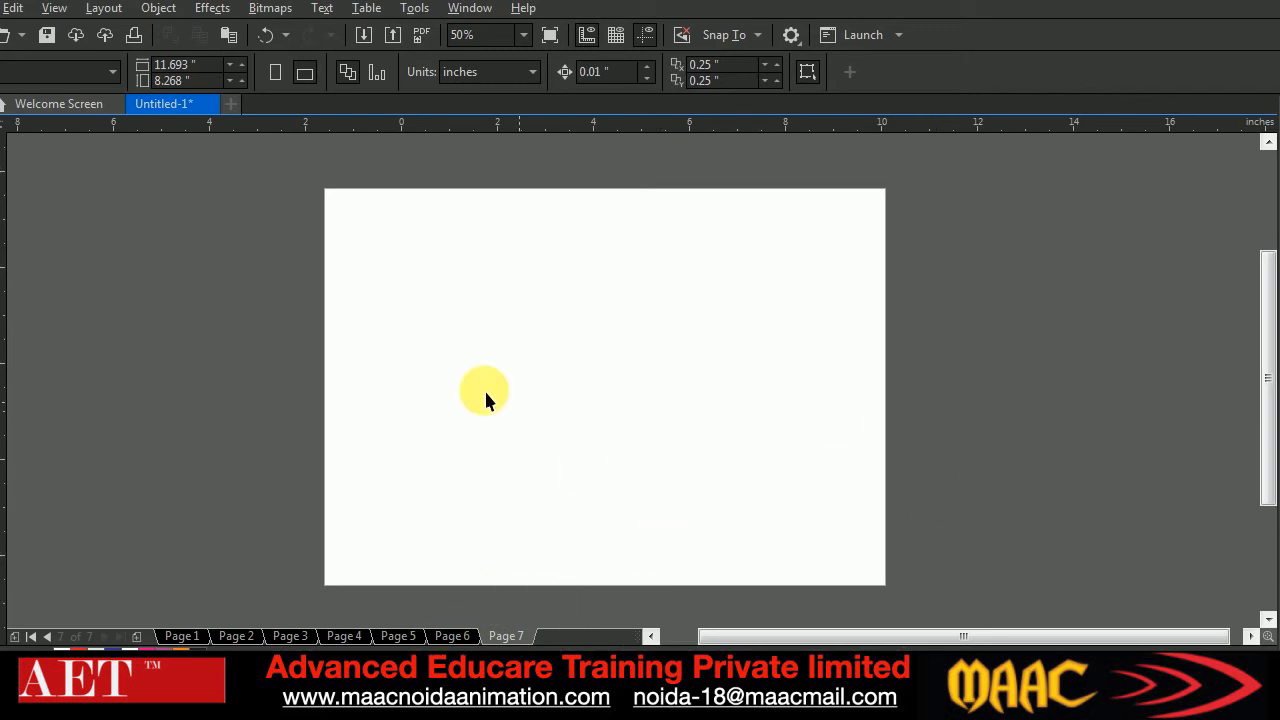
Go to Page 6 and fill the star overlapping the red rectangle with green
click(452, 637)
click(671, 438)
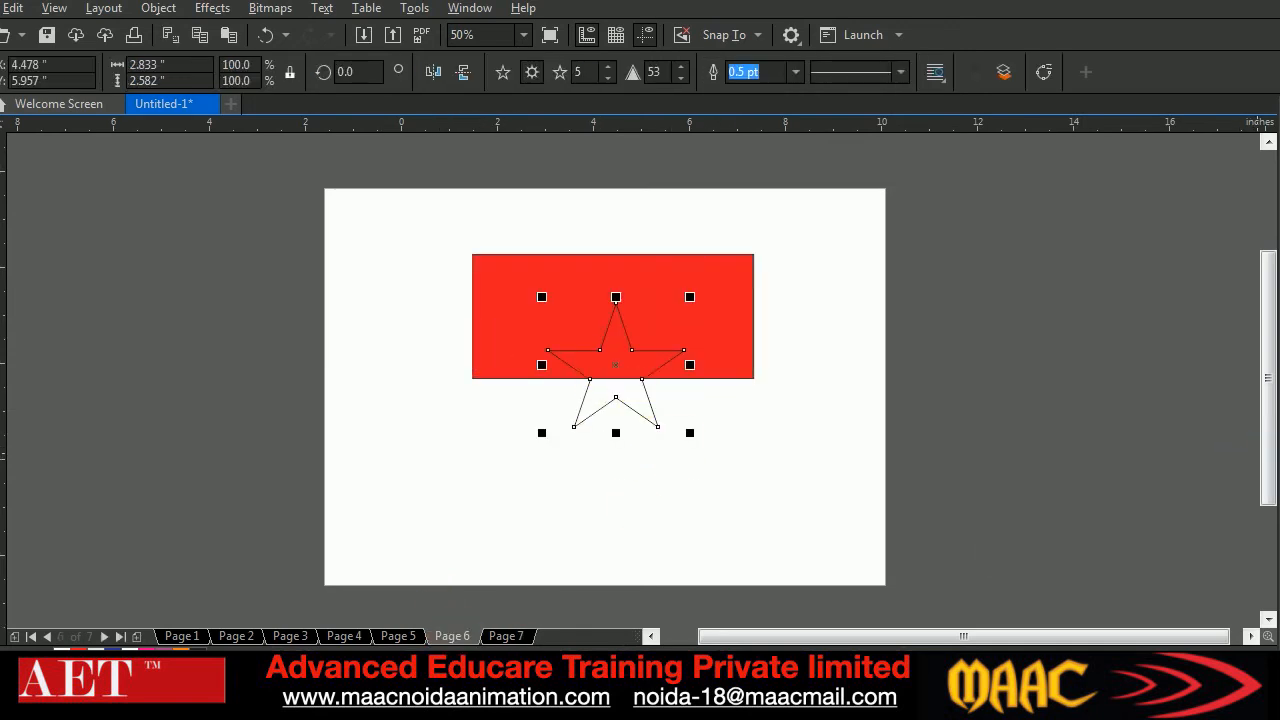
click(1278, 400)
click(915, 403)
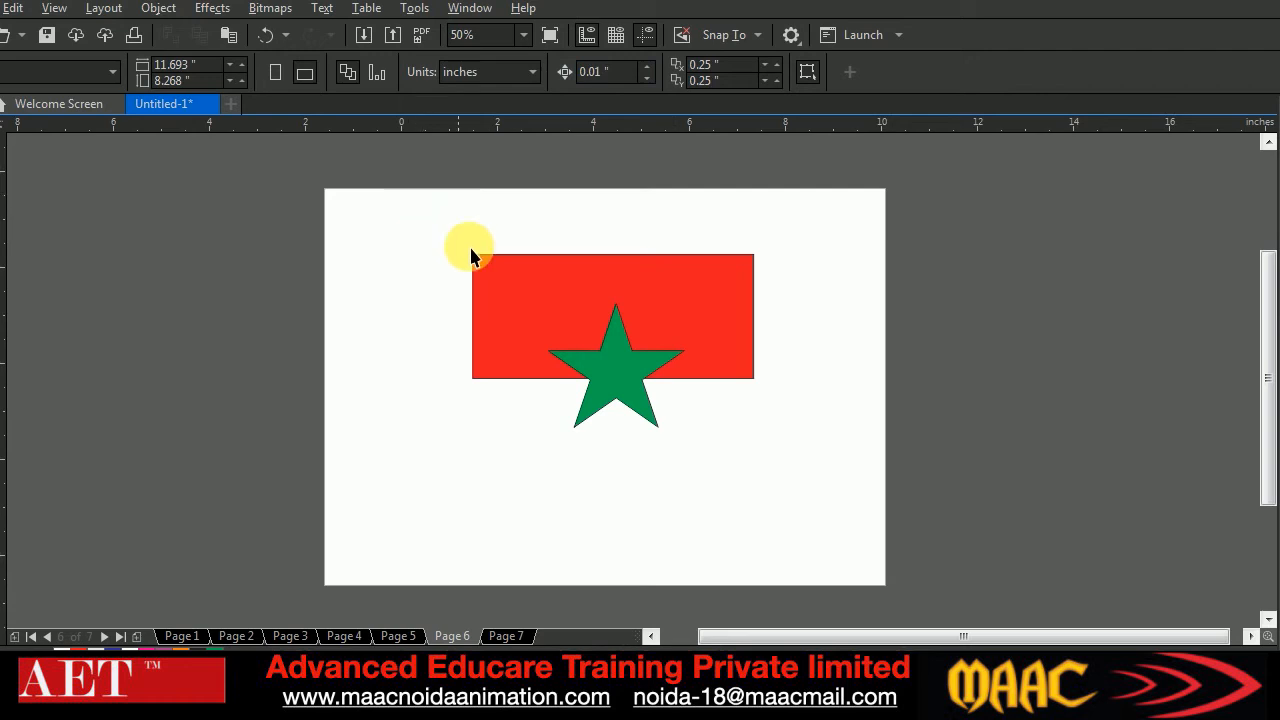
Select the red rectangle and green star together and review the available Shaping commands, from Weld to Boundary
click(509, 277)
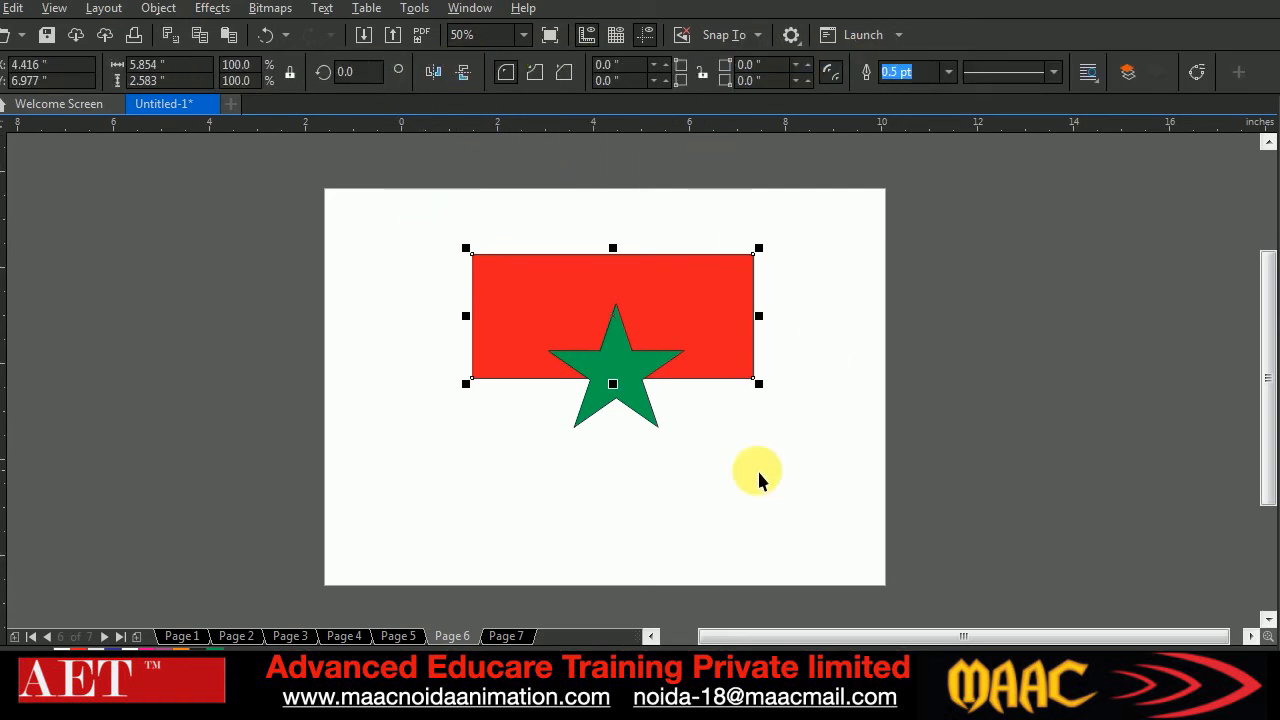
click(630, 365)
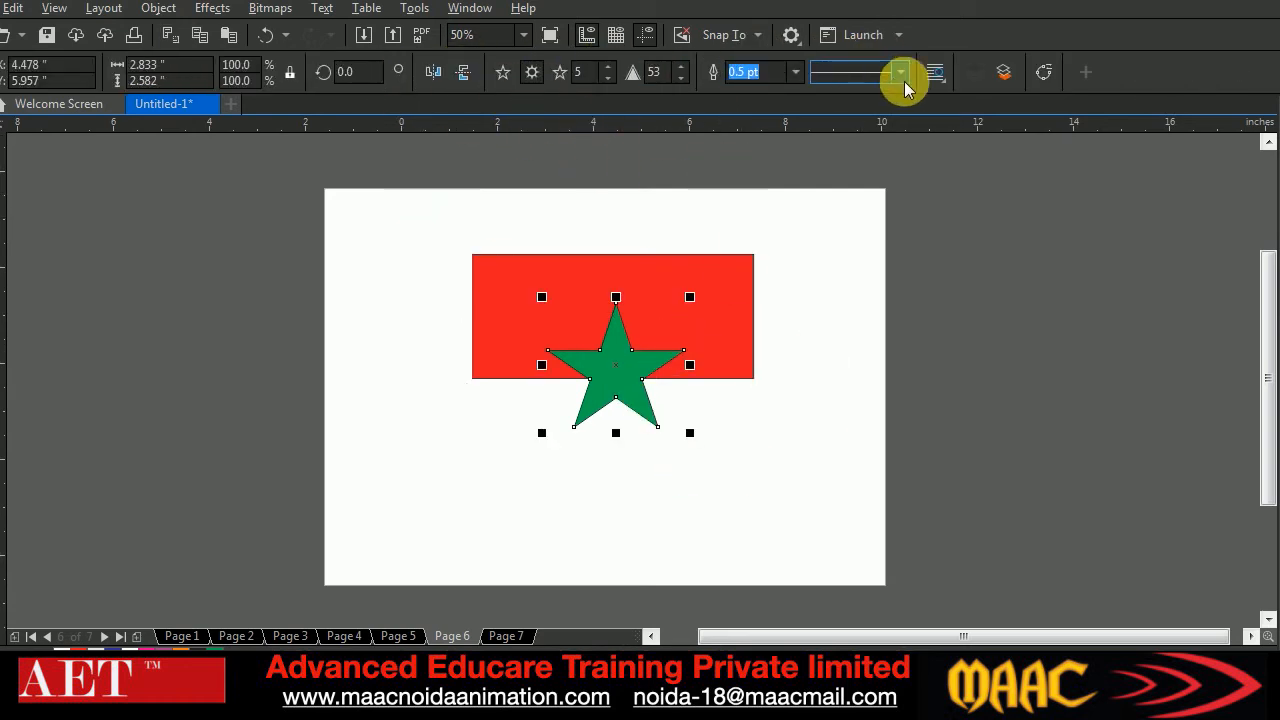
click(826, 306)
drag(424, 220, 838, 503)
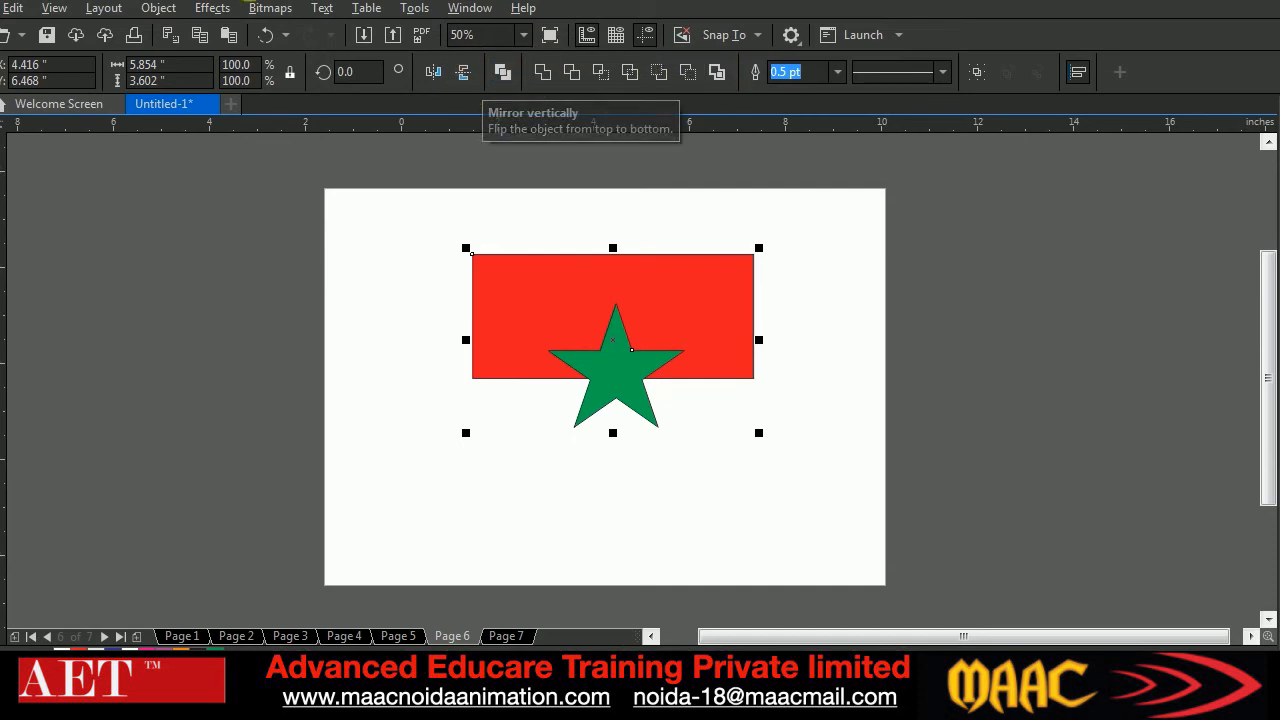
click(158, 8)
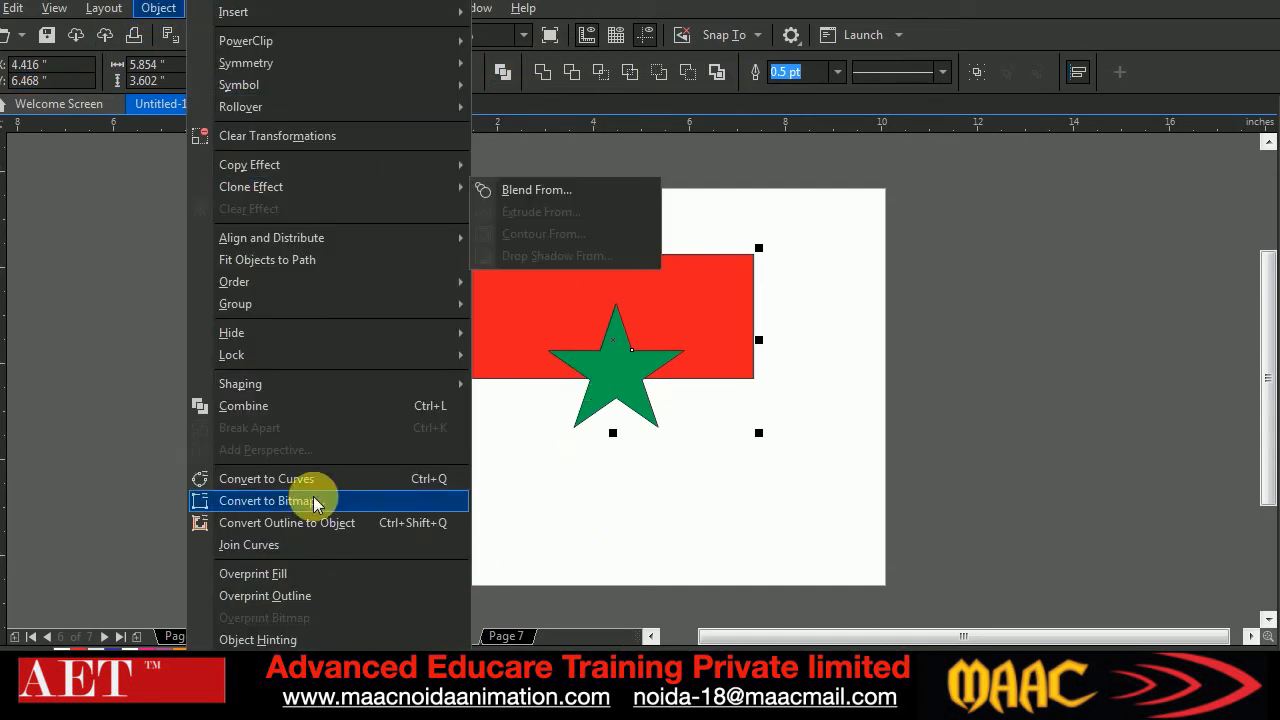
mouse_move(268, 388)
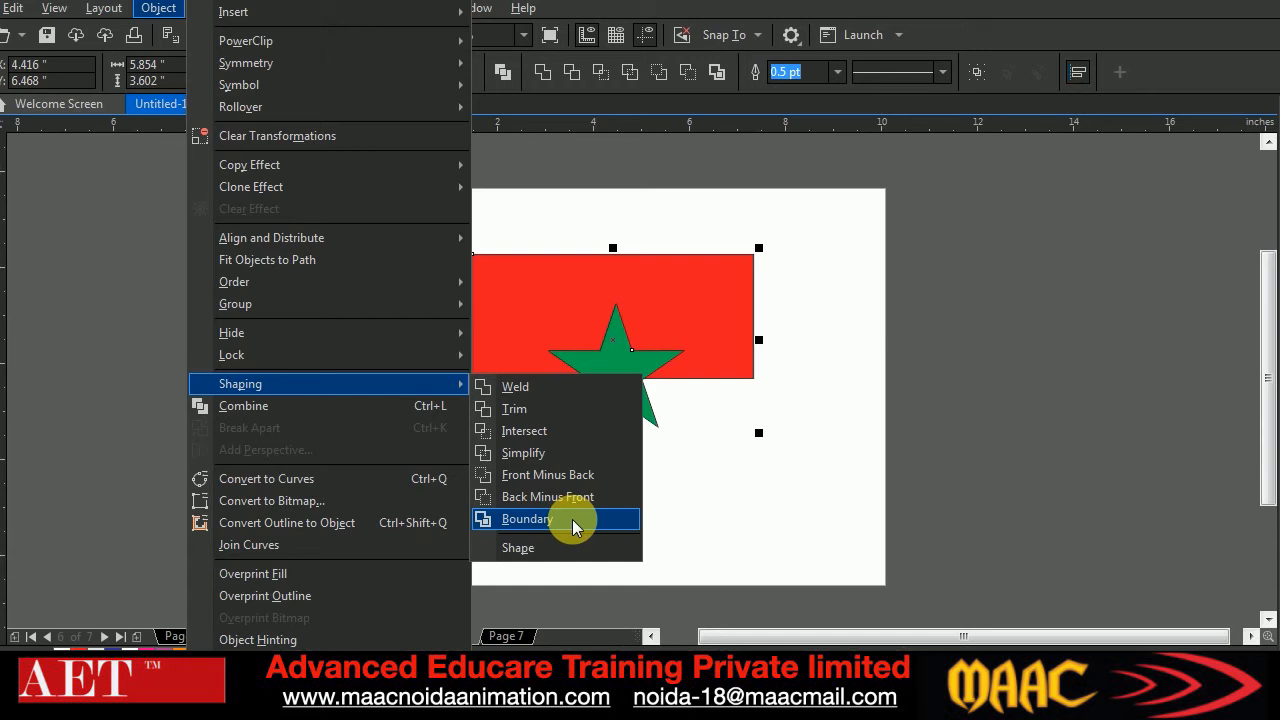
click(728, 517)
Weld the red rectangle and green star into one shape, and undo the weld
drag(382, 202, 809, 503)
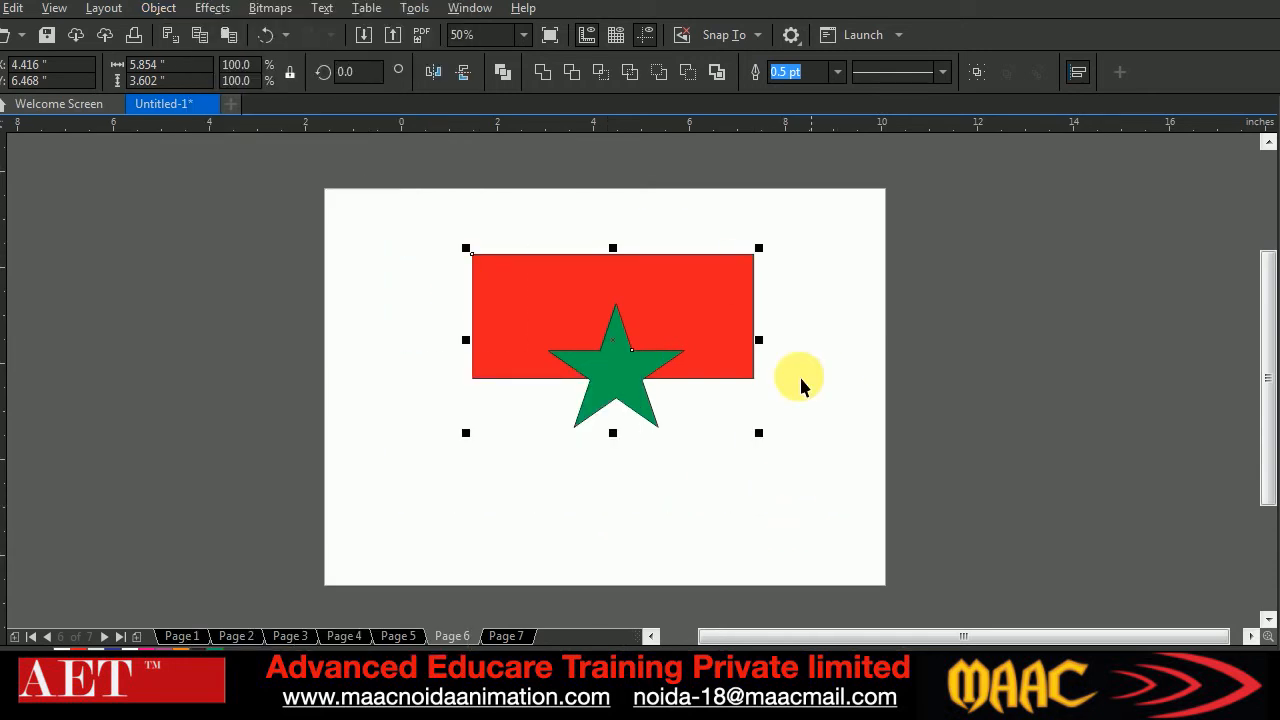
click(542, 72)
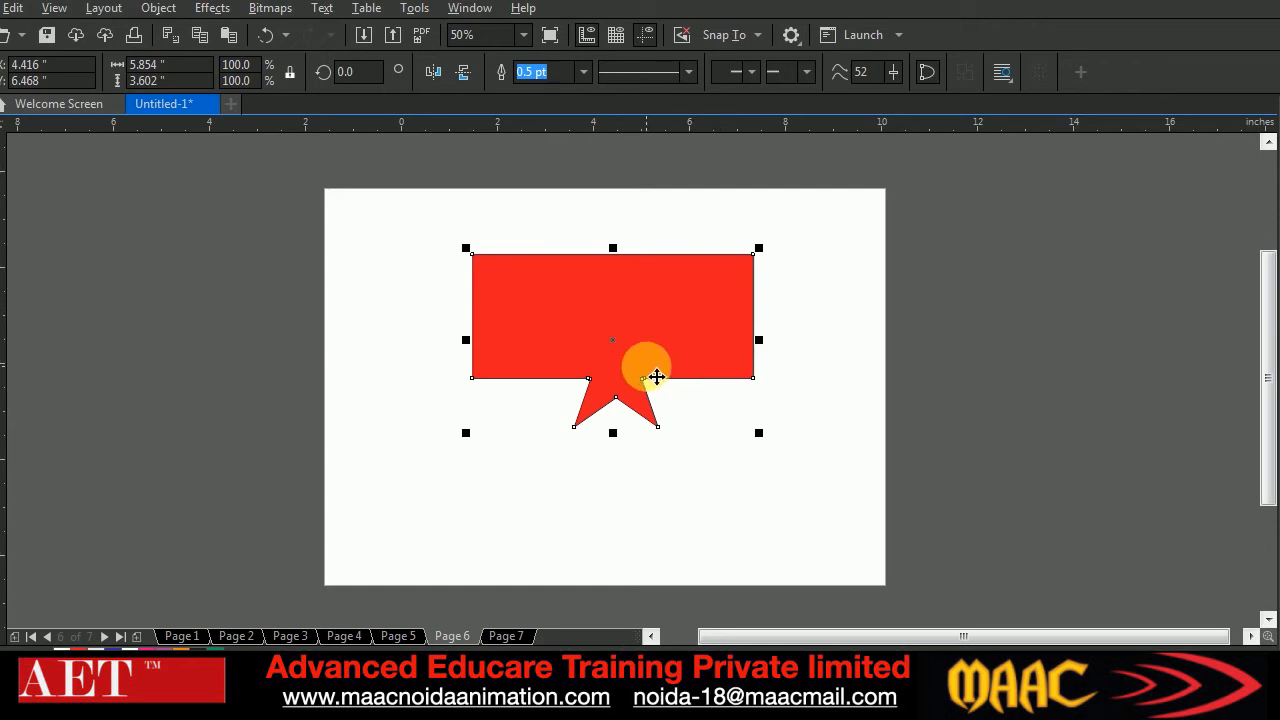
key(ctrl+z)
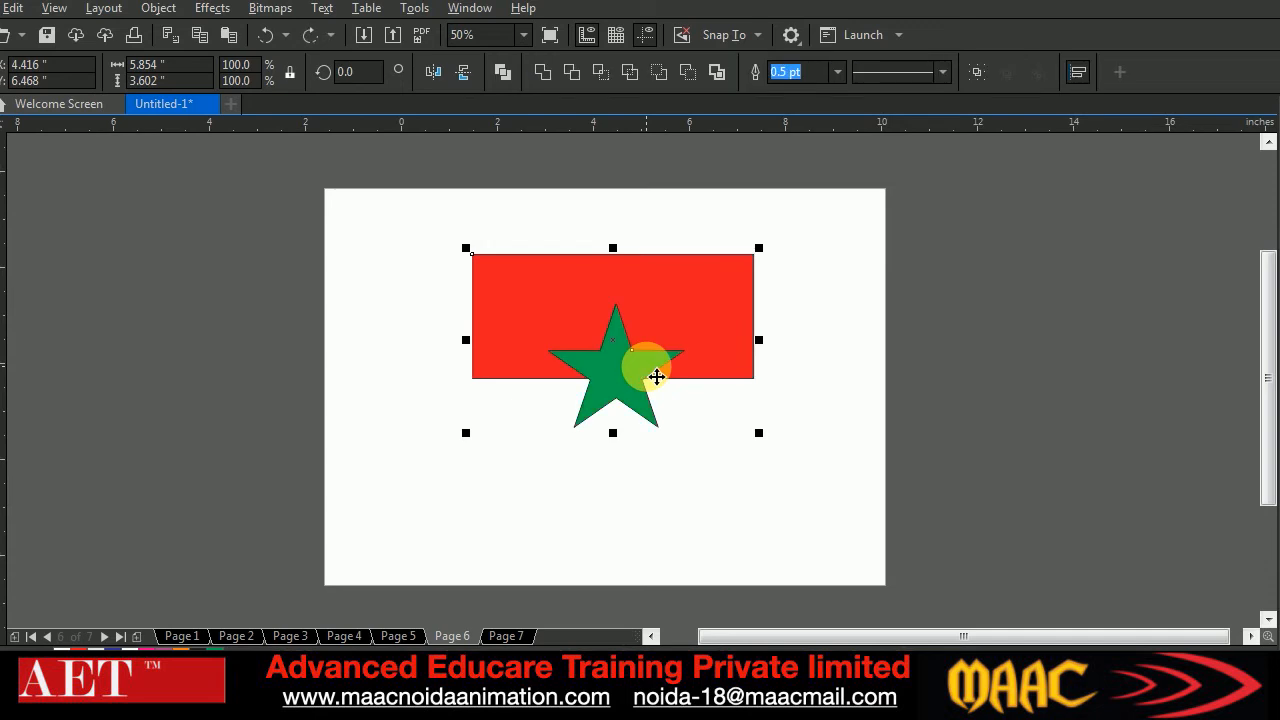
Trim the green star's shape out of the red rectangle, move the star below it, and undo these changes
drag(417, 225, 843, 516)
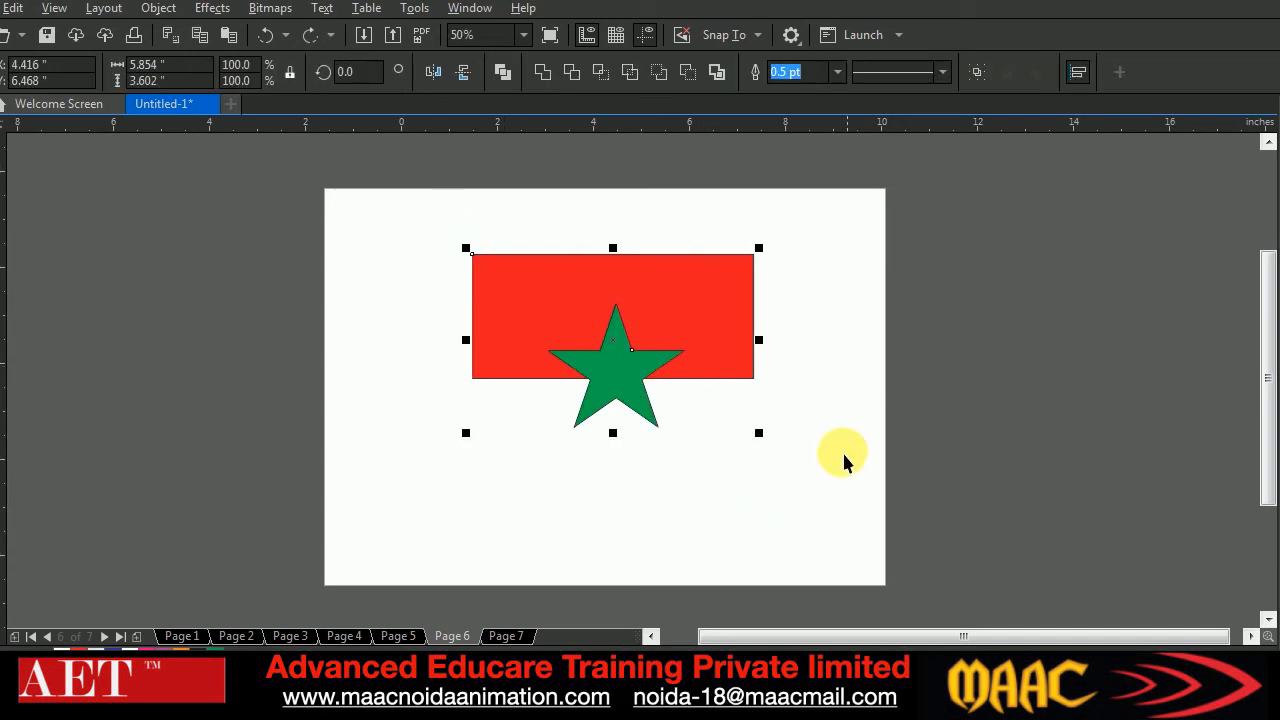
click(573, 73)
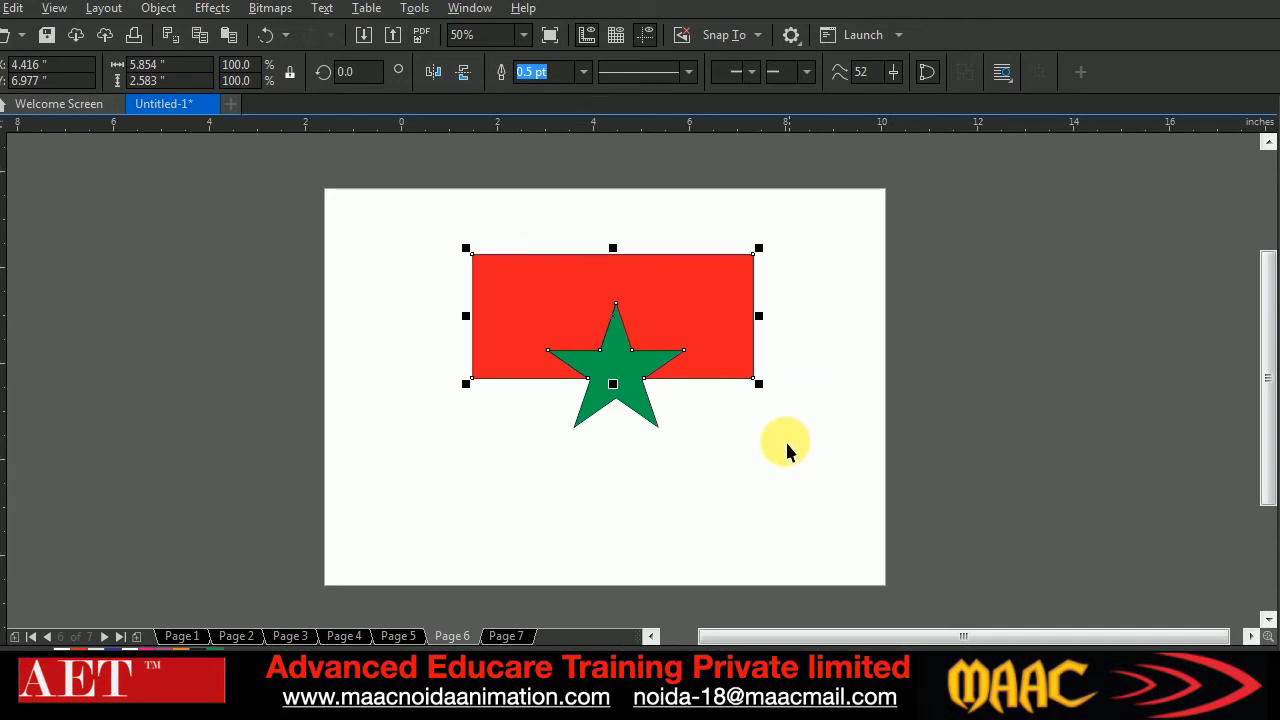
click(687, 461)
drag(612, 396, 566, 516)
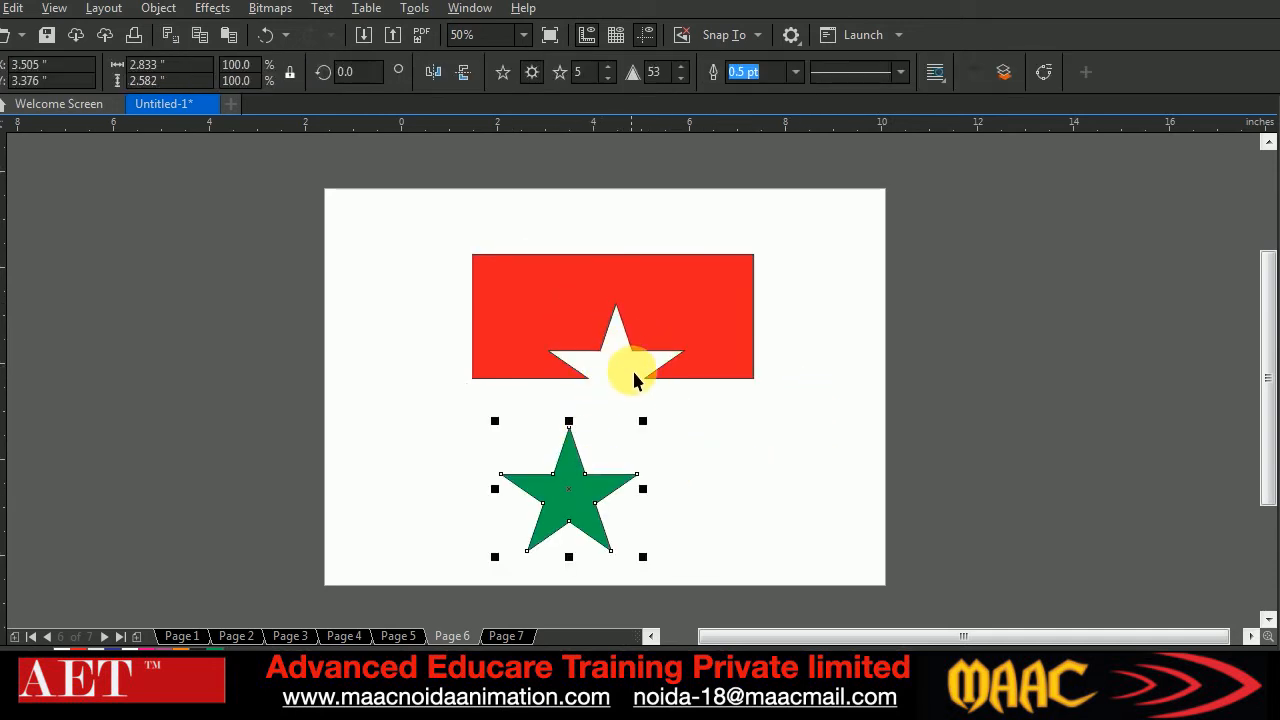
key(ctrl+z)
Intersect the red rectangle and green star, and move the overlap piece out beside the rectangle
drag(401, 215, 828, 458)
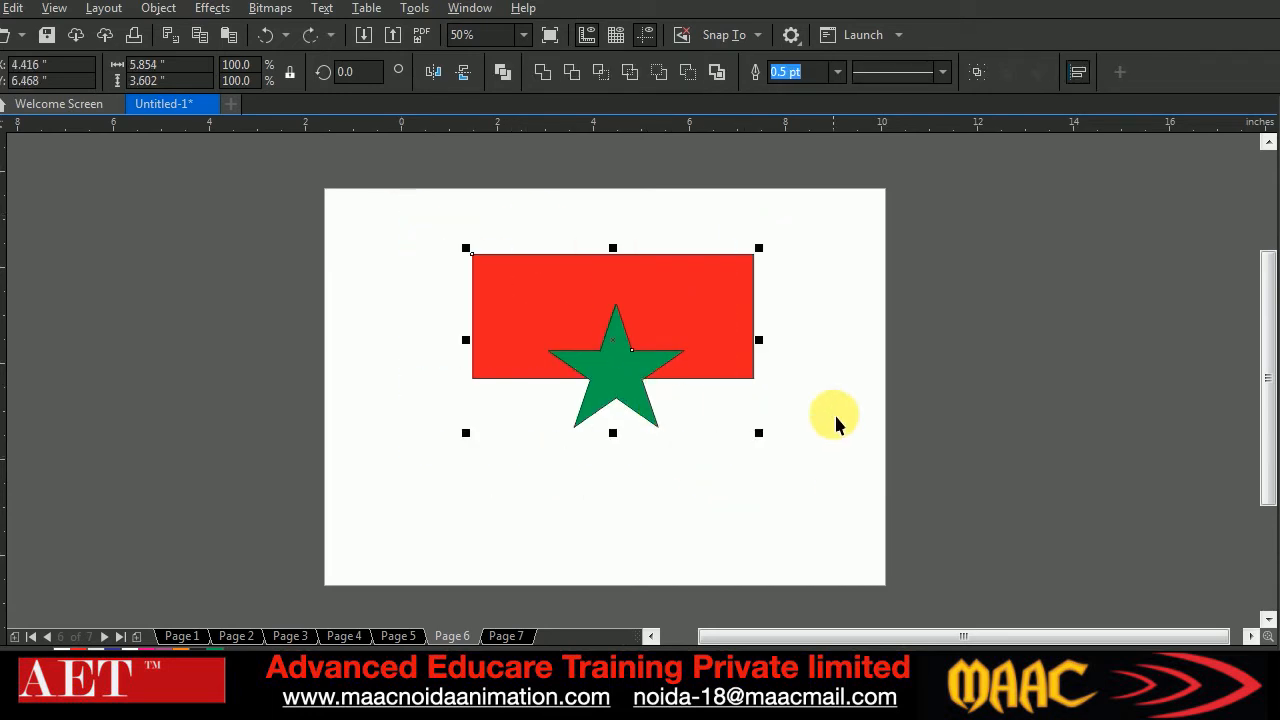
click(597, 76)
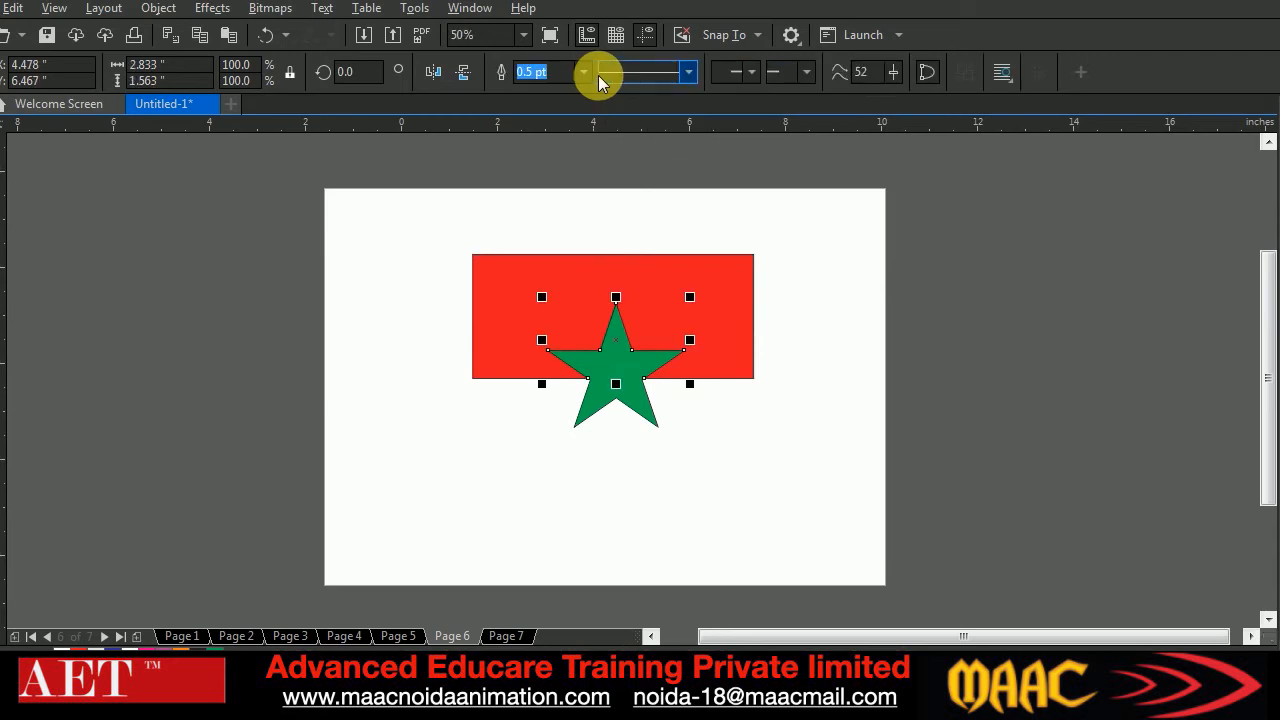
drag(620, 338, 392, 340)
Simplify the overlapping rectangle and star, and delete all objects on Page 6
drag(459, 226, 825, 497)
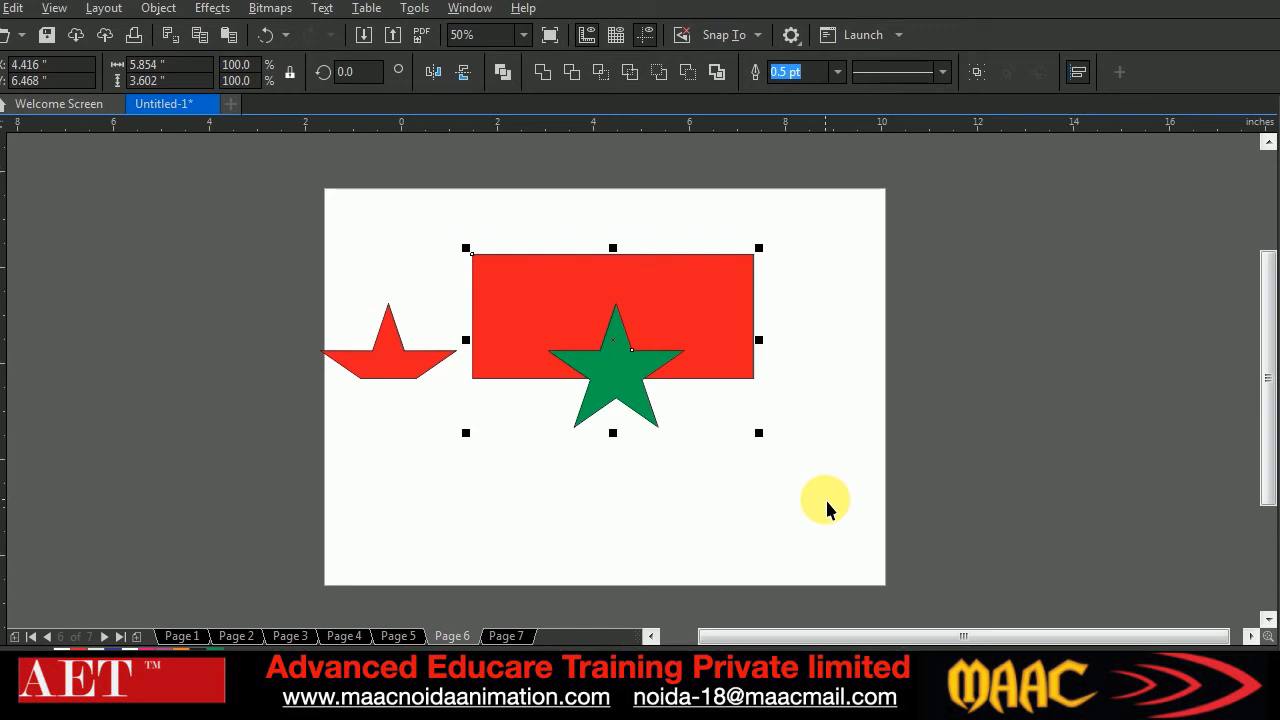
click(626, 78)
drag(266, 211, 897, 507)
key(Delete)
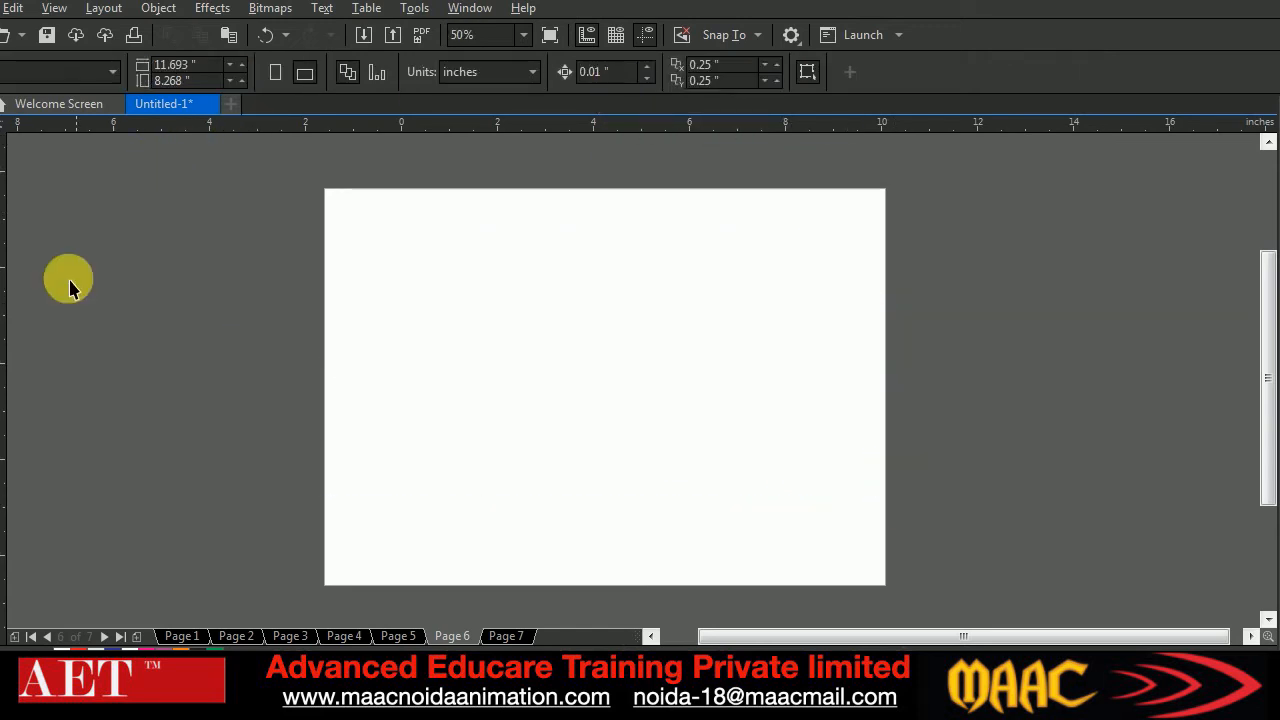
Draw a yellow circle about 6.35 inches wide with a smaller concentric copy about 5.19 inches wide filled with red
click(4, 340)
drag(454, 221, 740, 511)
right_click(740, 511)
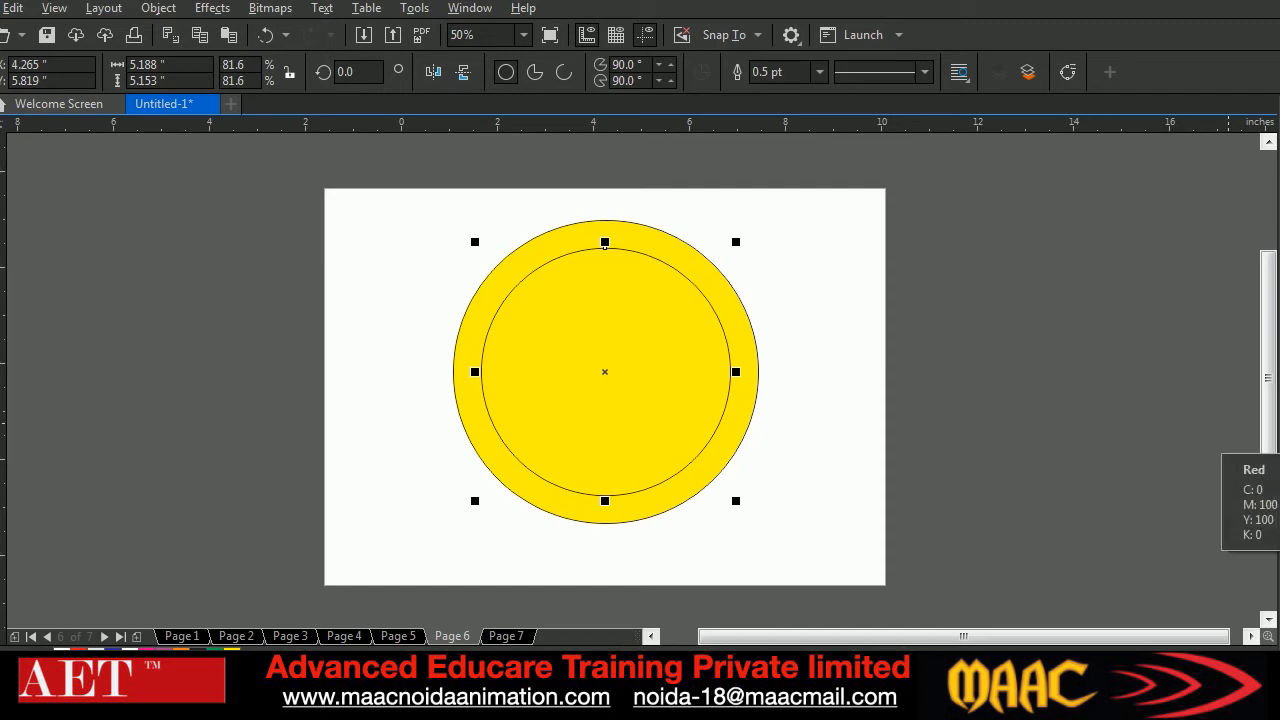
click(1278, 438)
Add two smaller concentric circle copies, one about 4 inches wide in light blue and one about 2.48 inches wide in red
drag(749, 511, 714, 474)
right_click(714, 474)
click(1276, 398)
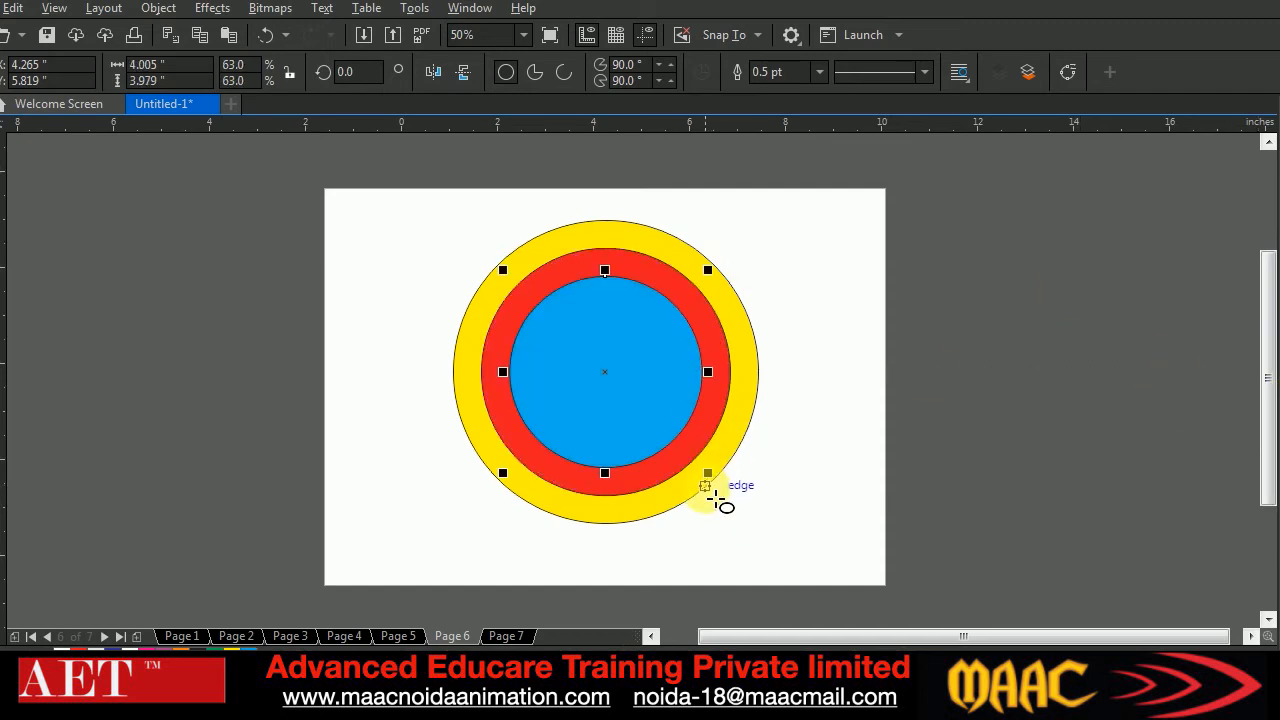
drag(710, 478, 672, 440)
right_click(672, 440)
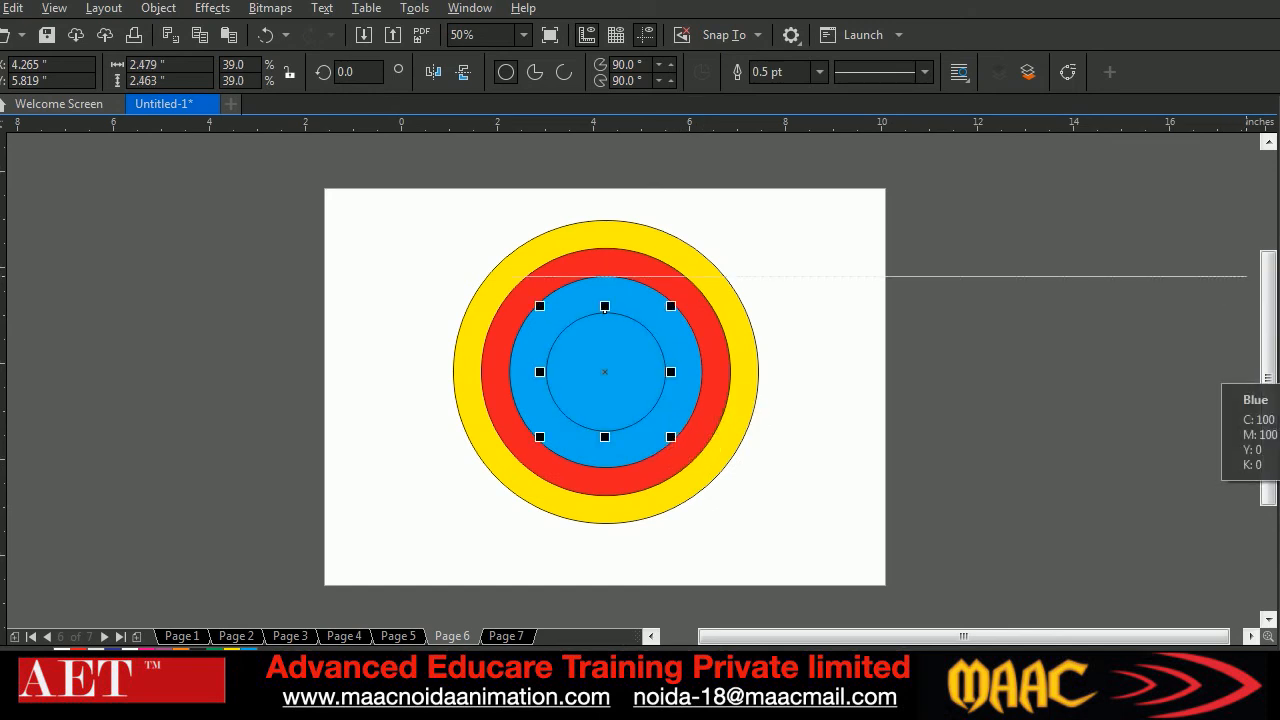
click(1276, 488)
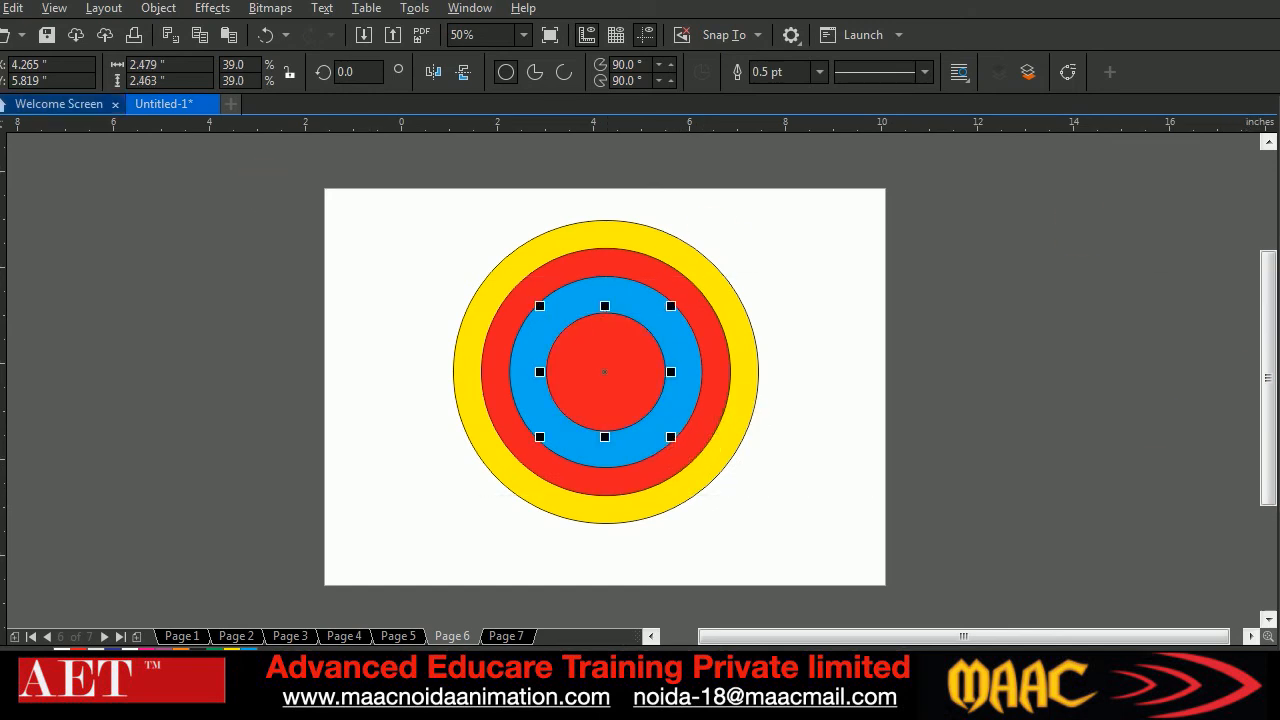
Simplify the four concentric circles together, and move the centre disc, blue ring and red ring away from the yellow ring
click(2, 112)
drag(380, 206, 852, 560)
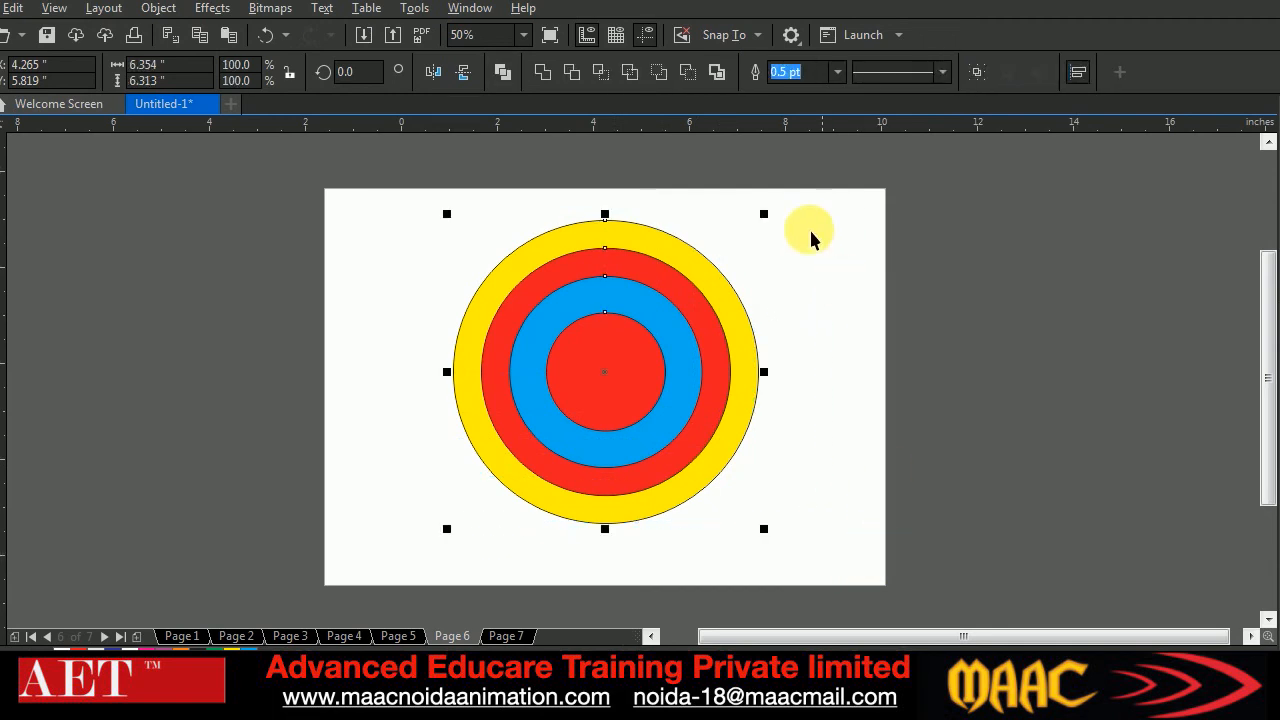
click(627, 76)
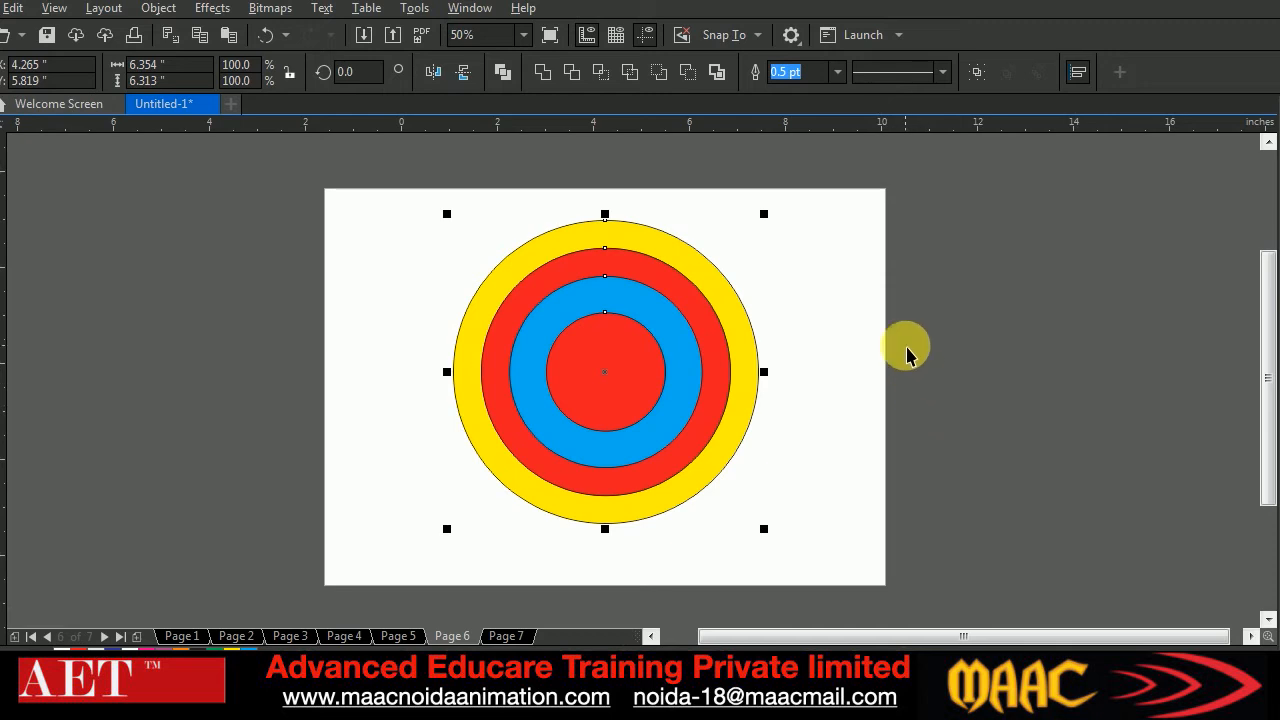
click(836, 412)
drag(620, 363, 834, 410)
click(655, 345)
drag(655, 345, 392, 401)
drag(636, 268, 1037, 282)
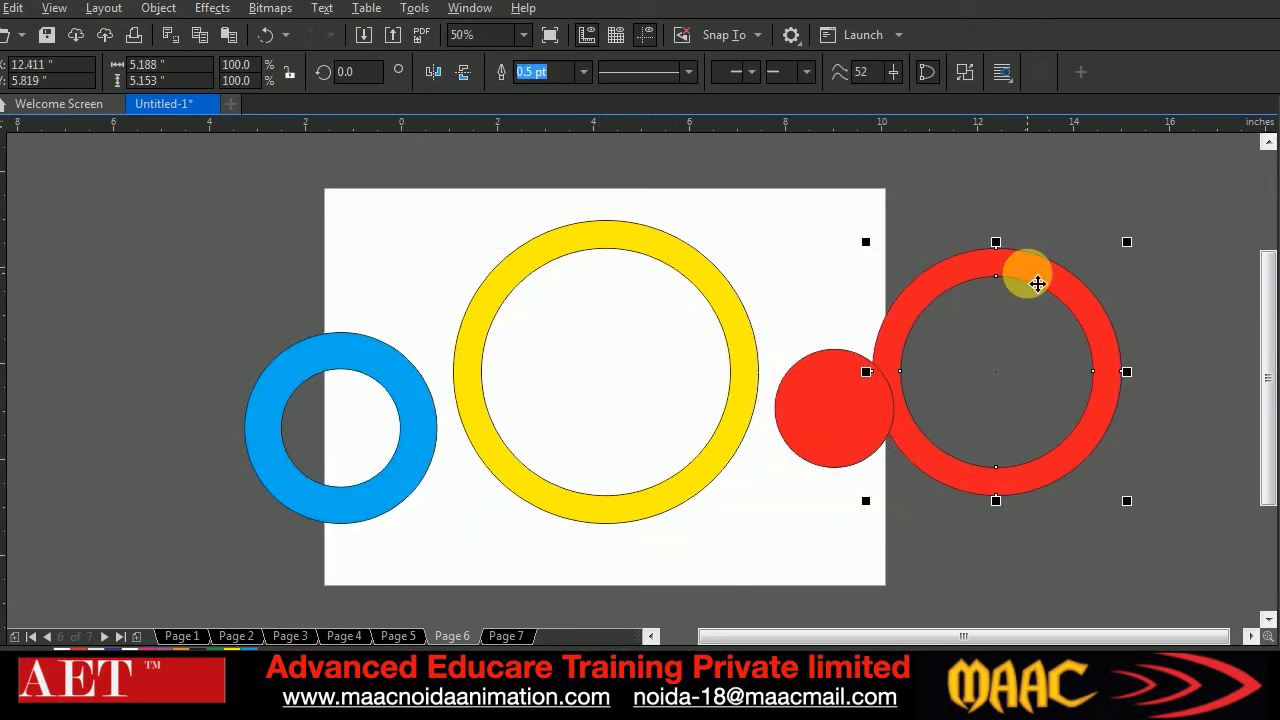
Undo the moves of the disc and rings, and delete all the concentric circles
key(ctrl+z)
key(ctrl+z)
key(ctrl+z)
drag(445, 212, 795, 532)
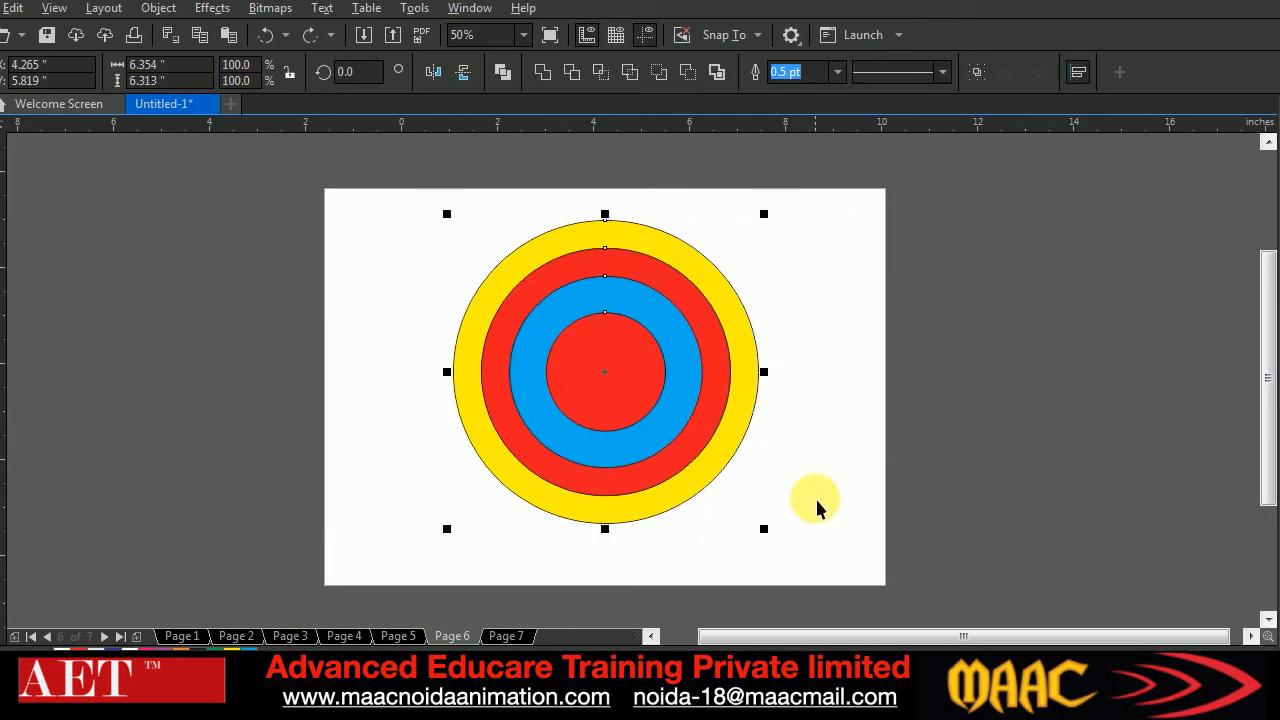
key(Delete)
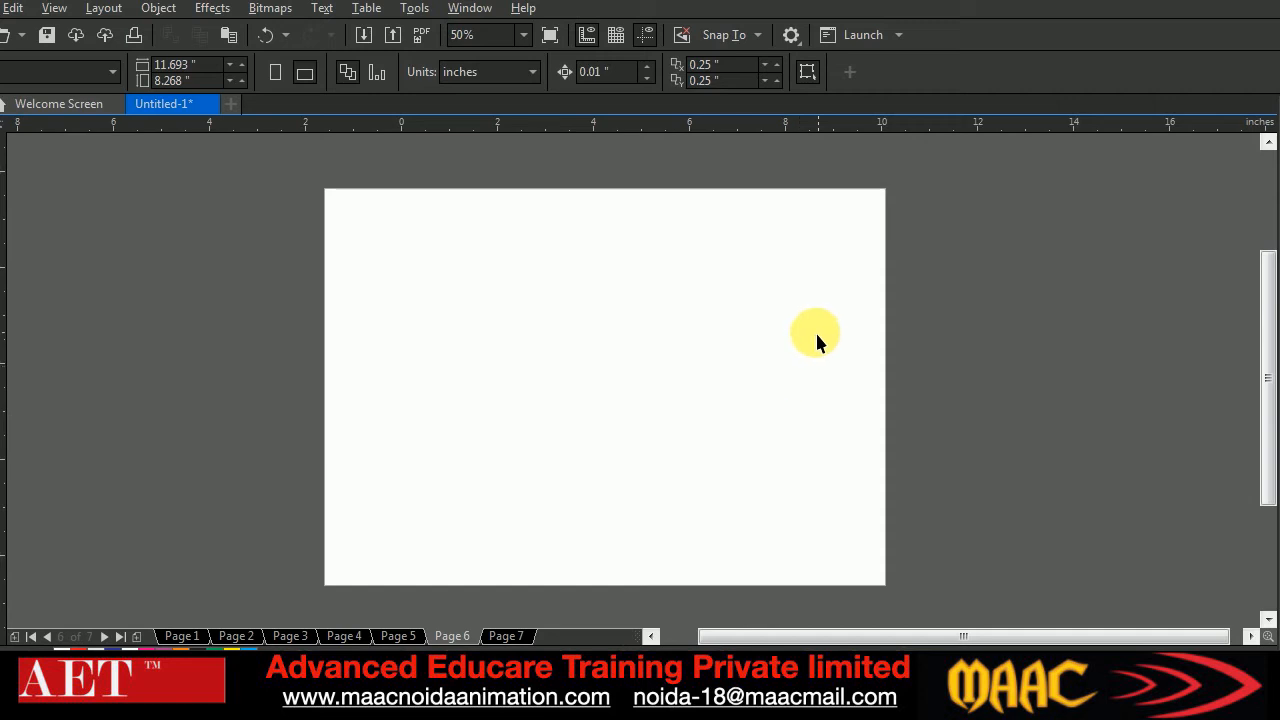
Hide the Menu bar and show it again
right_click(1051, 82)
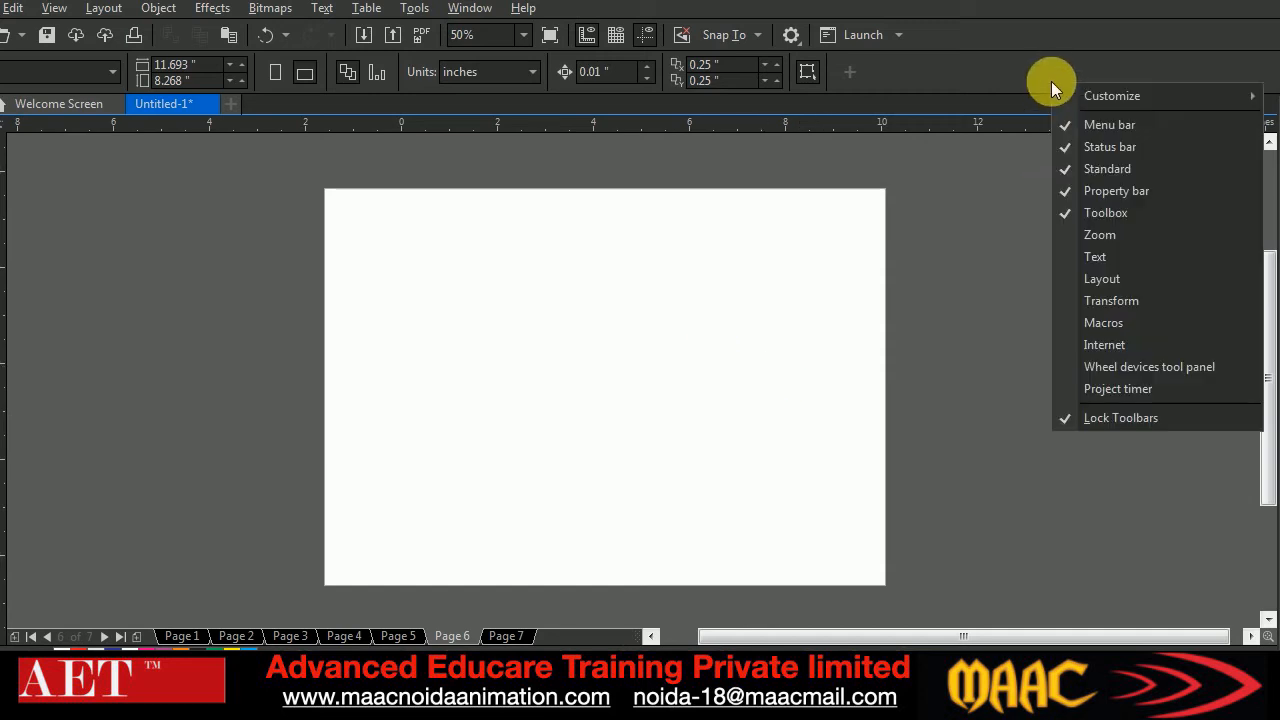
click(1112, 124)
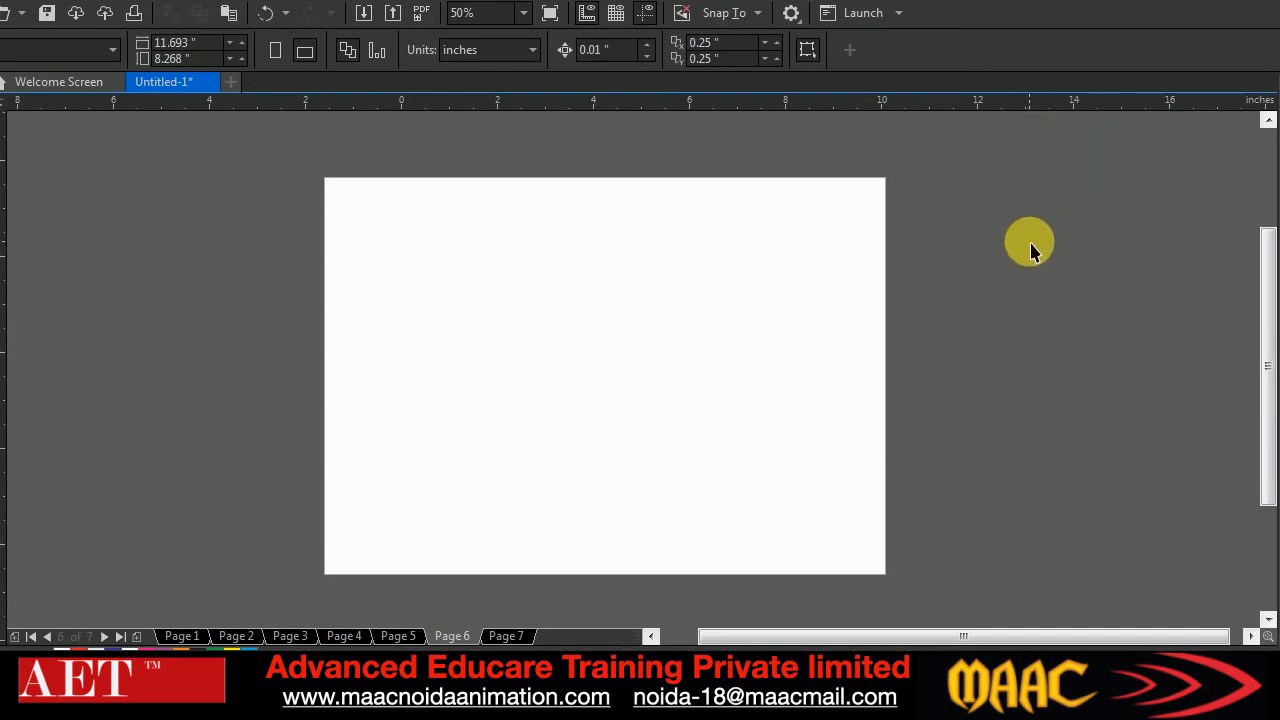
right_click(1036, 50)
click(1077, 87)
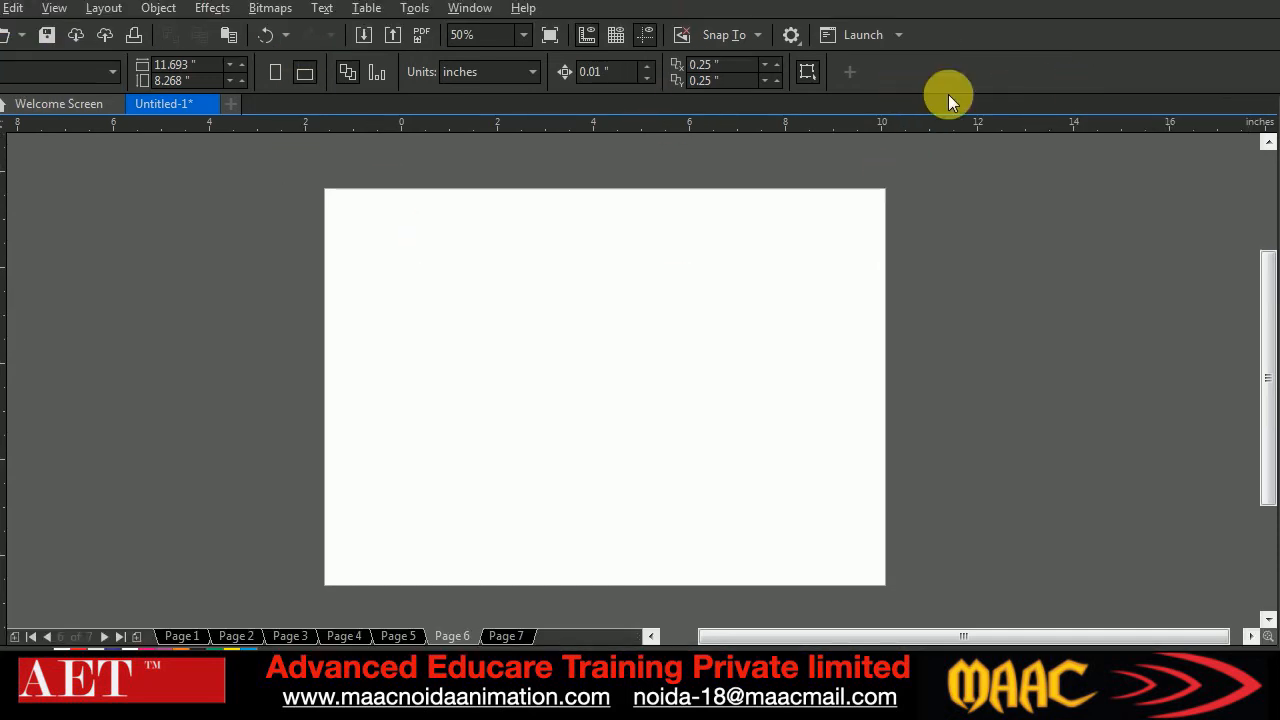
Hide the Status bar and show it again
right_click(997, 67)
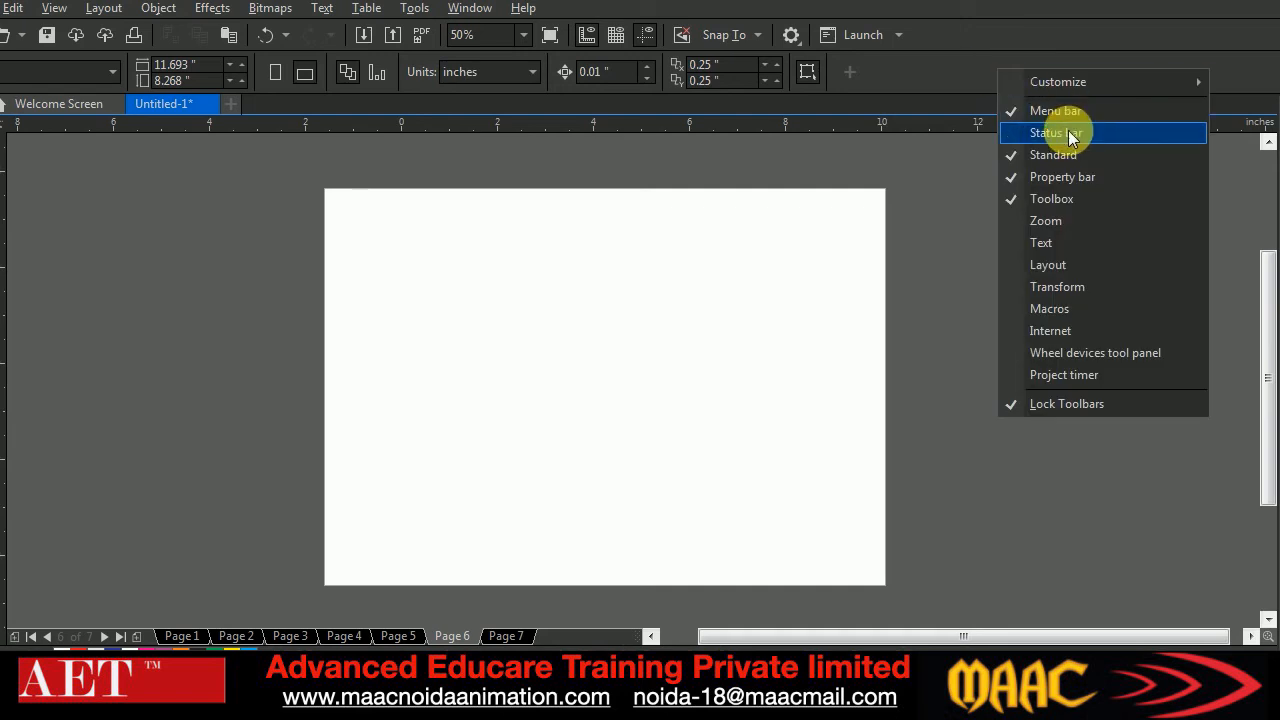
click(1068, 130)
right_click(1030, 72)
click(1070, 136)
Hide the Property bar and show it again
right_click(1033, 68)
click(1084, 177)
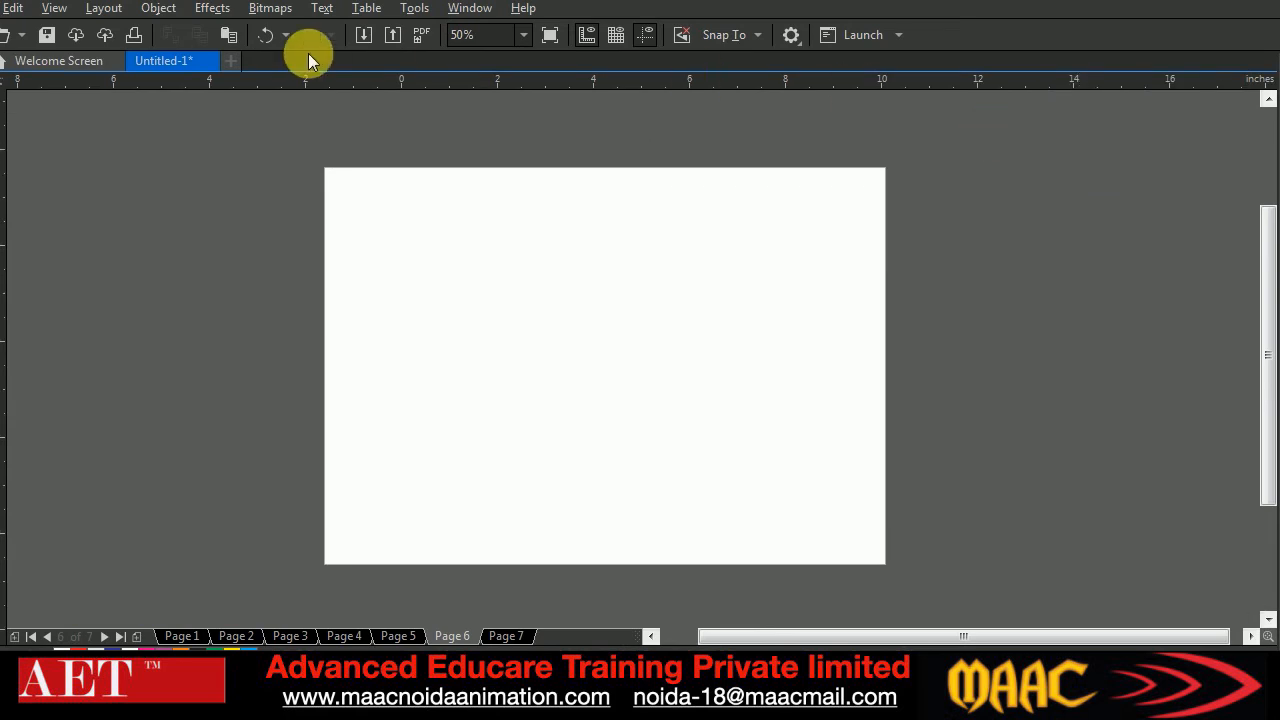
right_click(1070, 42)
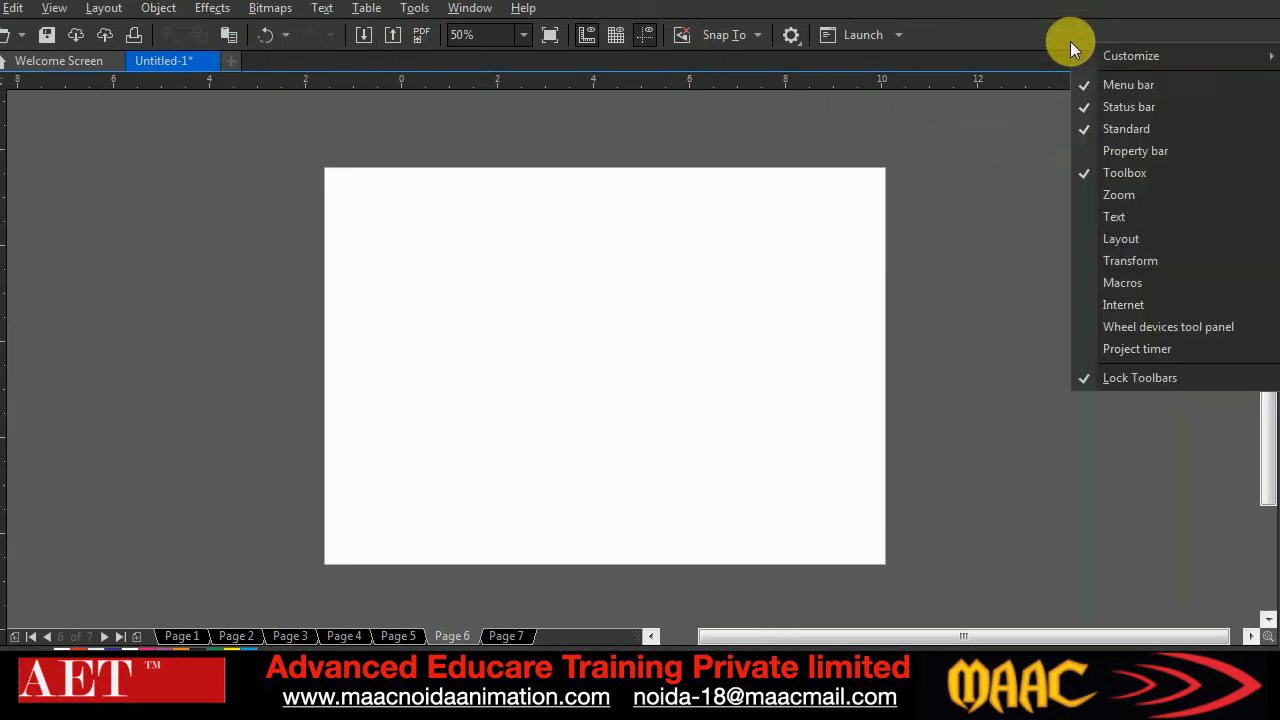
click(1129, 150)
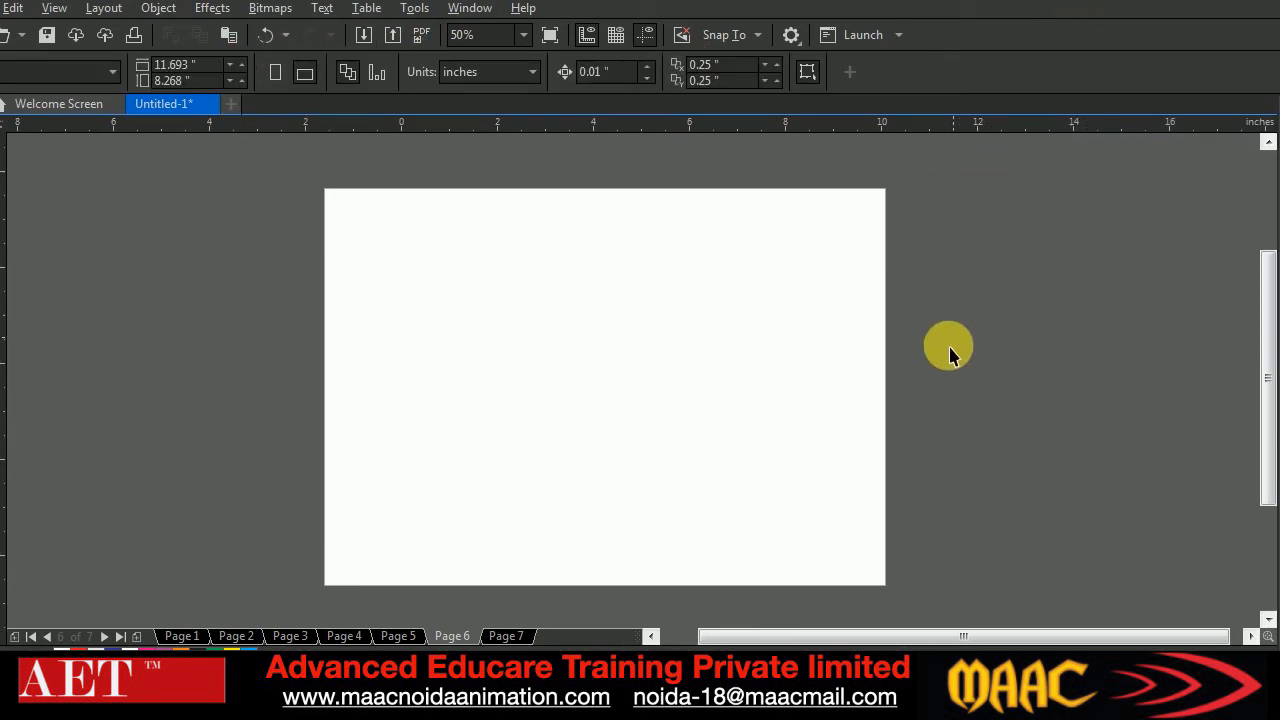
Review the Property bar's customizable items and the list of toolbars that can be shown or locked
right_click(1056, 86)
click(1008, 73)
click(845, 75)
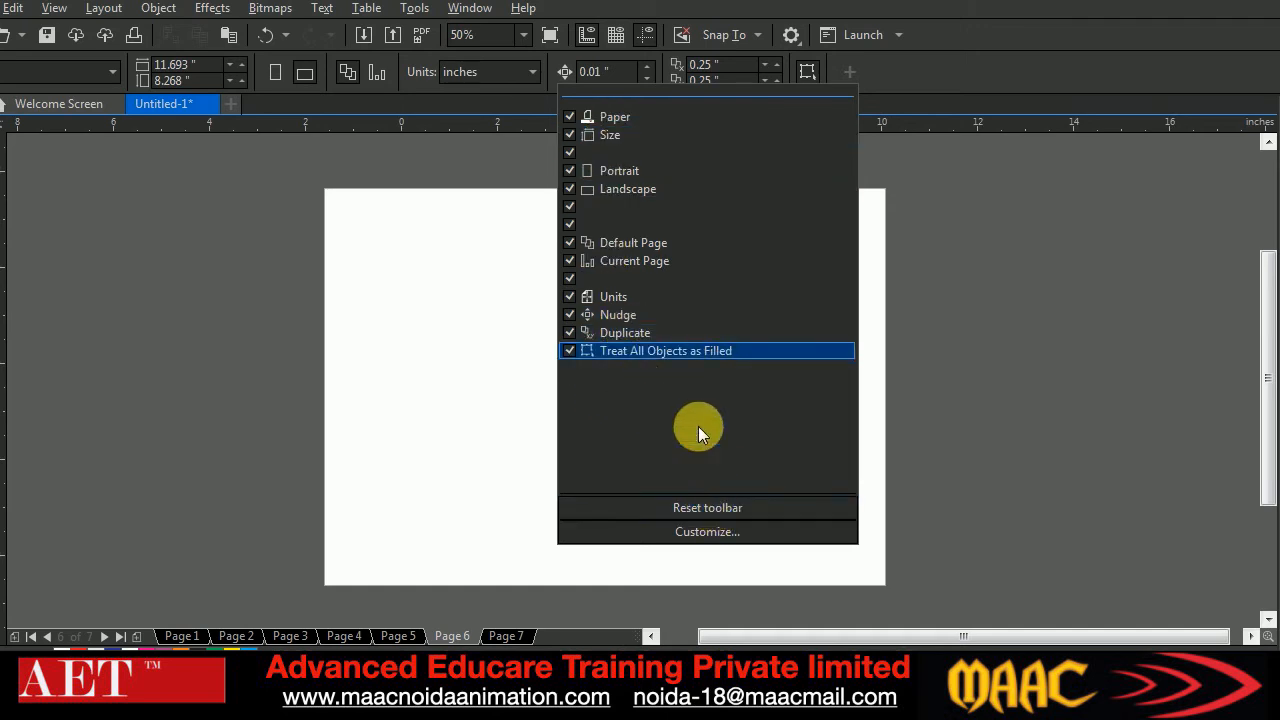
click(971, 70)
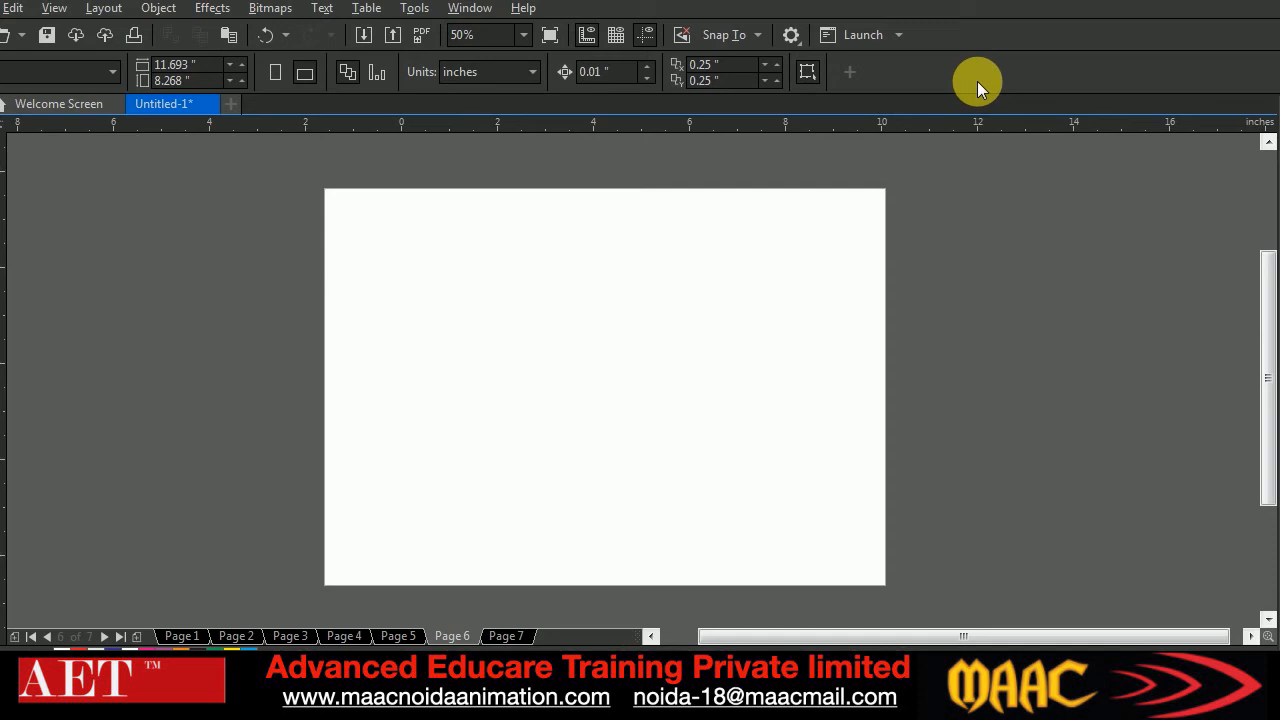
right_click(1019, 64)
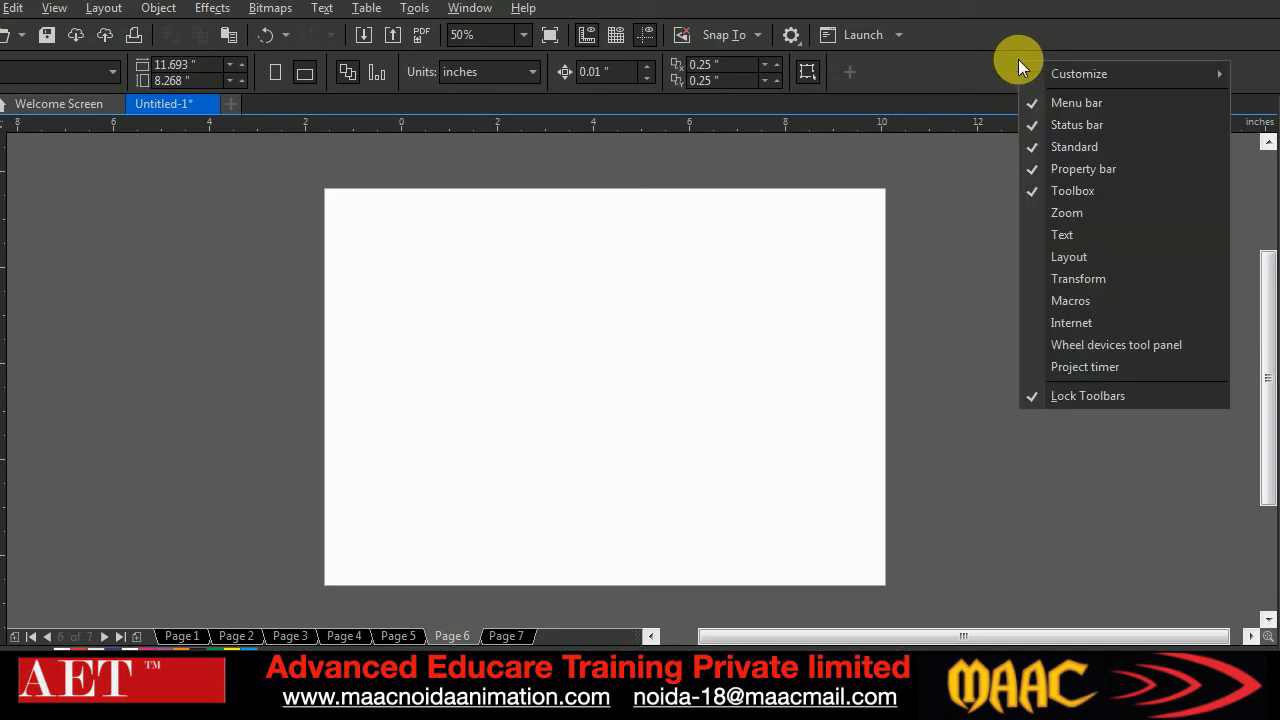
click(868, 312)
Review the available Workspace options, from Lite and Default to Import and Export
click(462, 10)
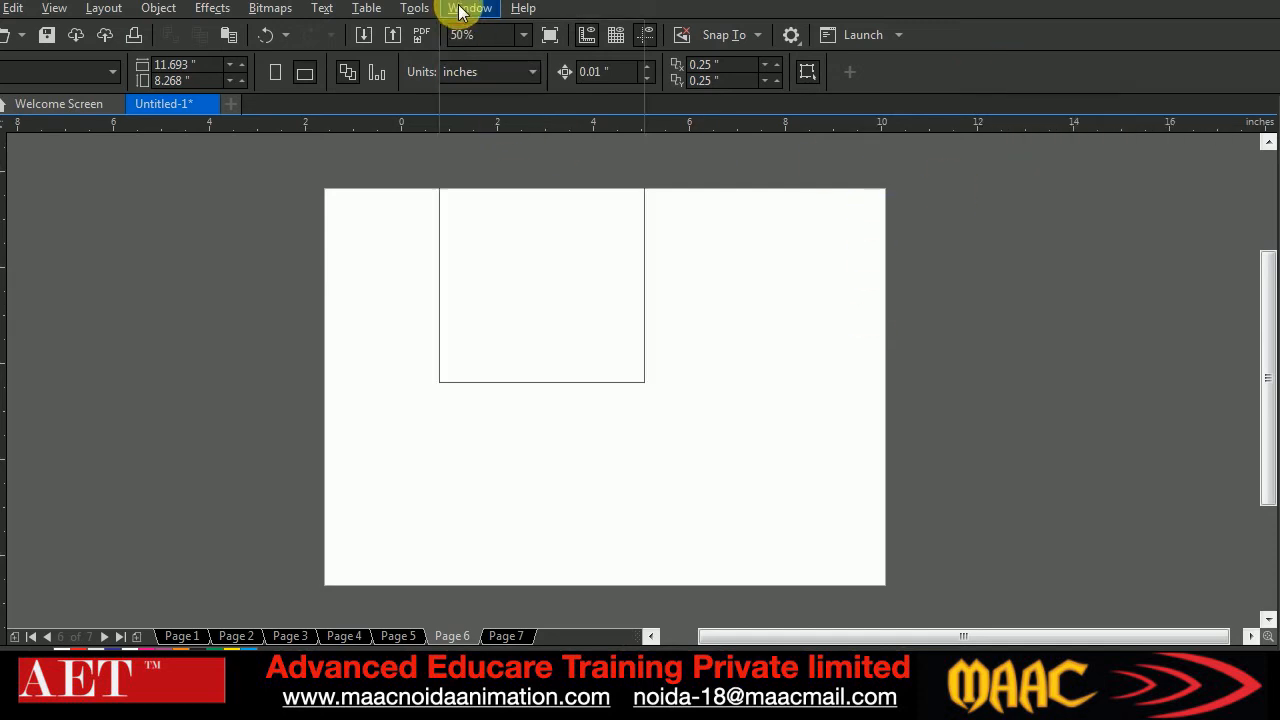
mouse_move(545, 238)
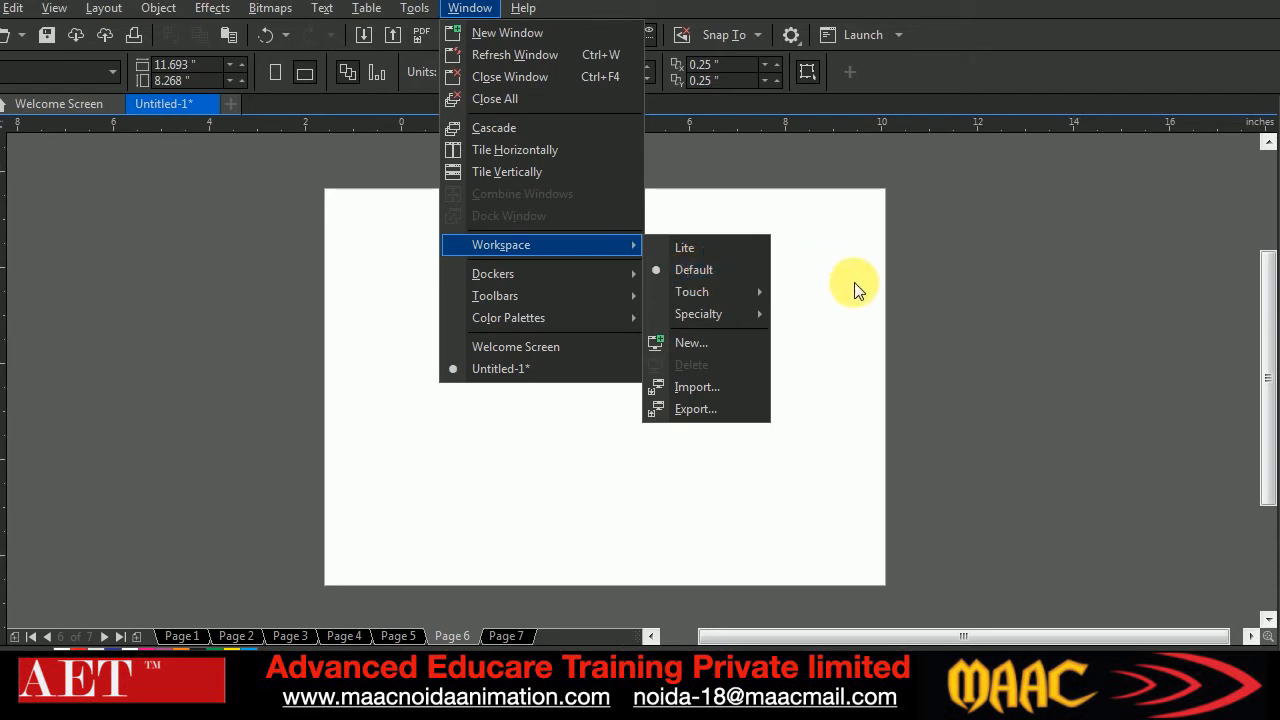
click(876, 328)
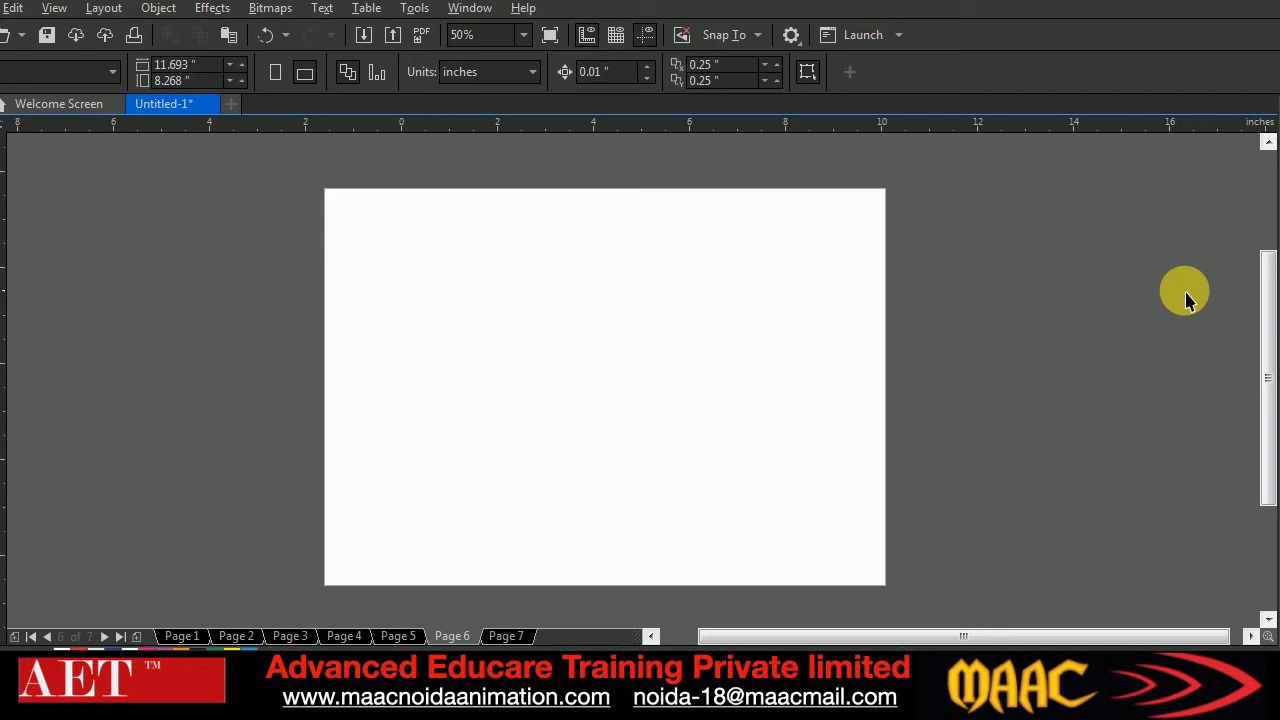
Look through the open dockers and display the Transform docker with its Rotate options
click(1279, 182)
click(1279, 266)
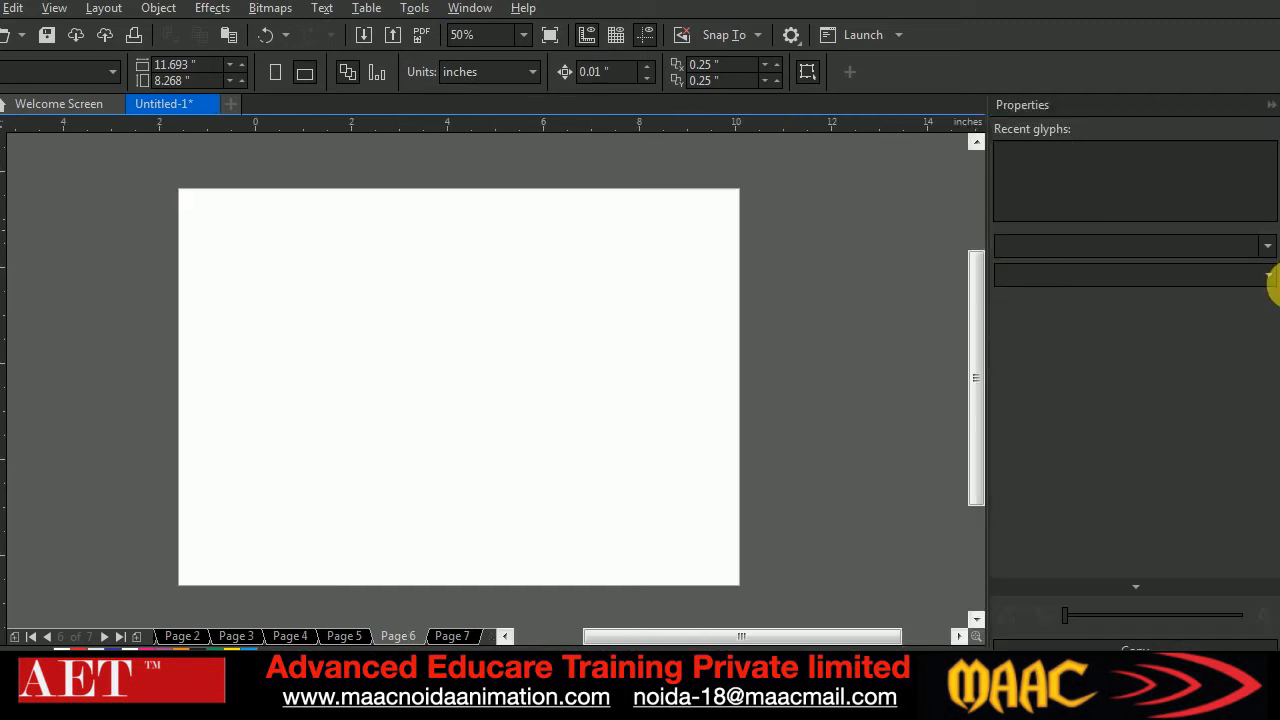
click(1279, 350)
click(1277, 490)
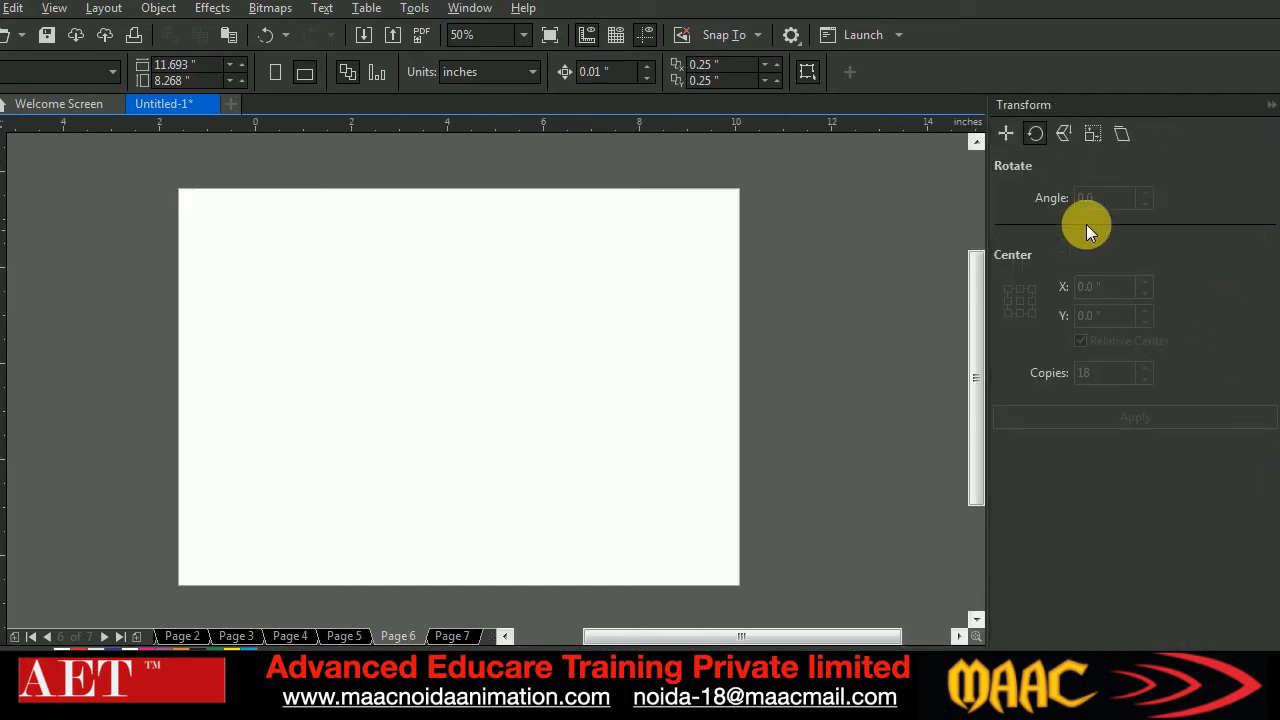
Examine the list of dockers that can be enabled, including the Transform, Shape, Text, effect and Color dockers
click(462, 10)
click(764, 291)
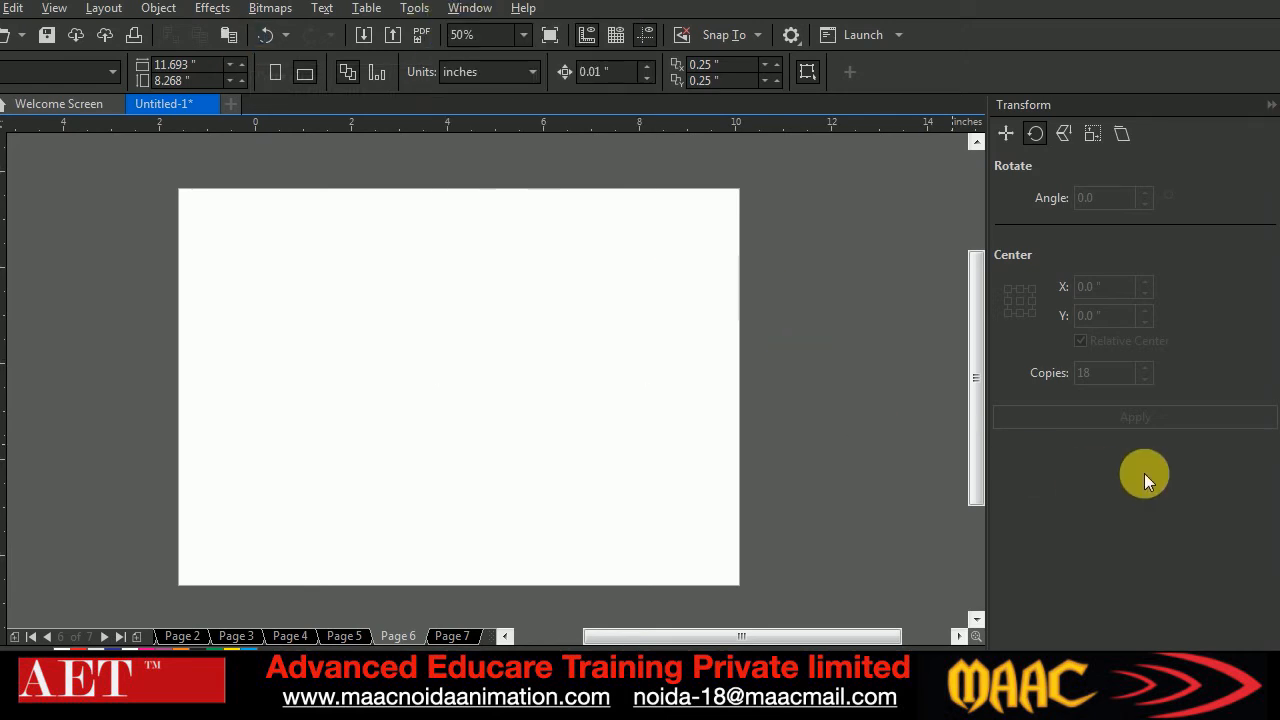
right_click(1273, 632)
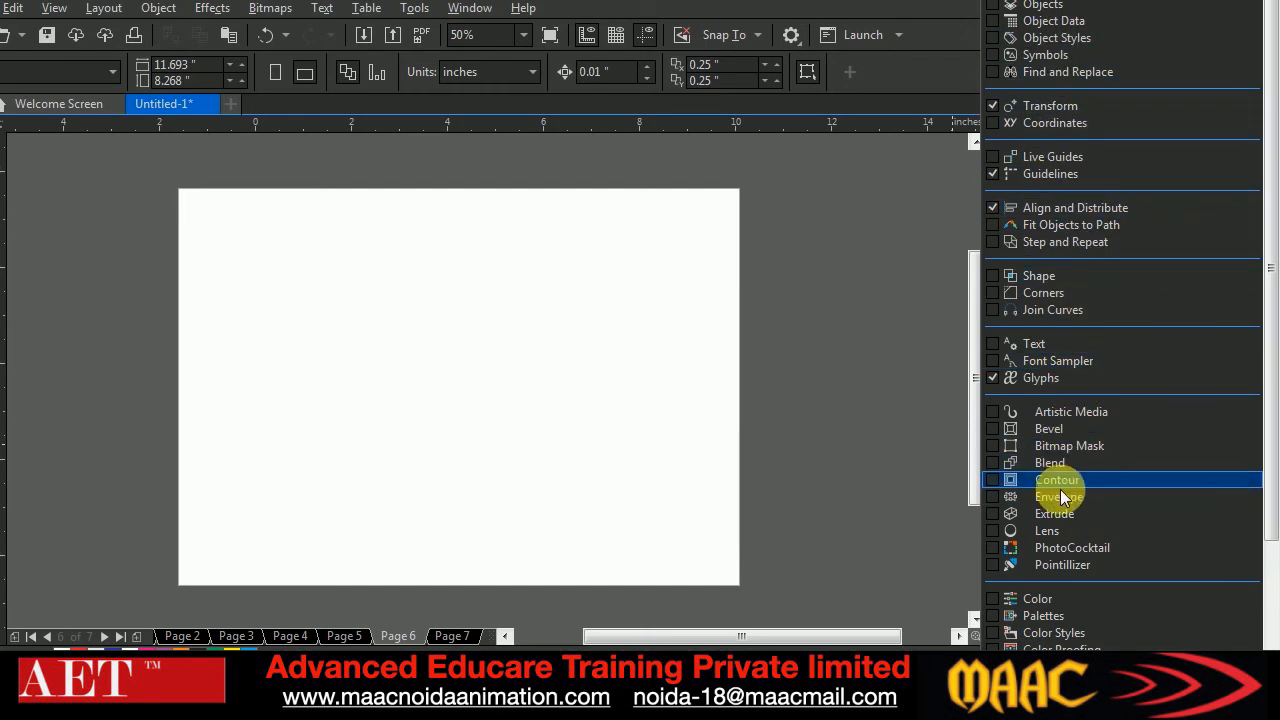
scroll(1057, 578, down, 2)
scroll(1057, 486, up, 1)
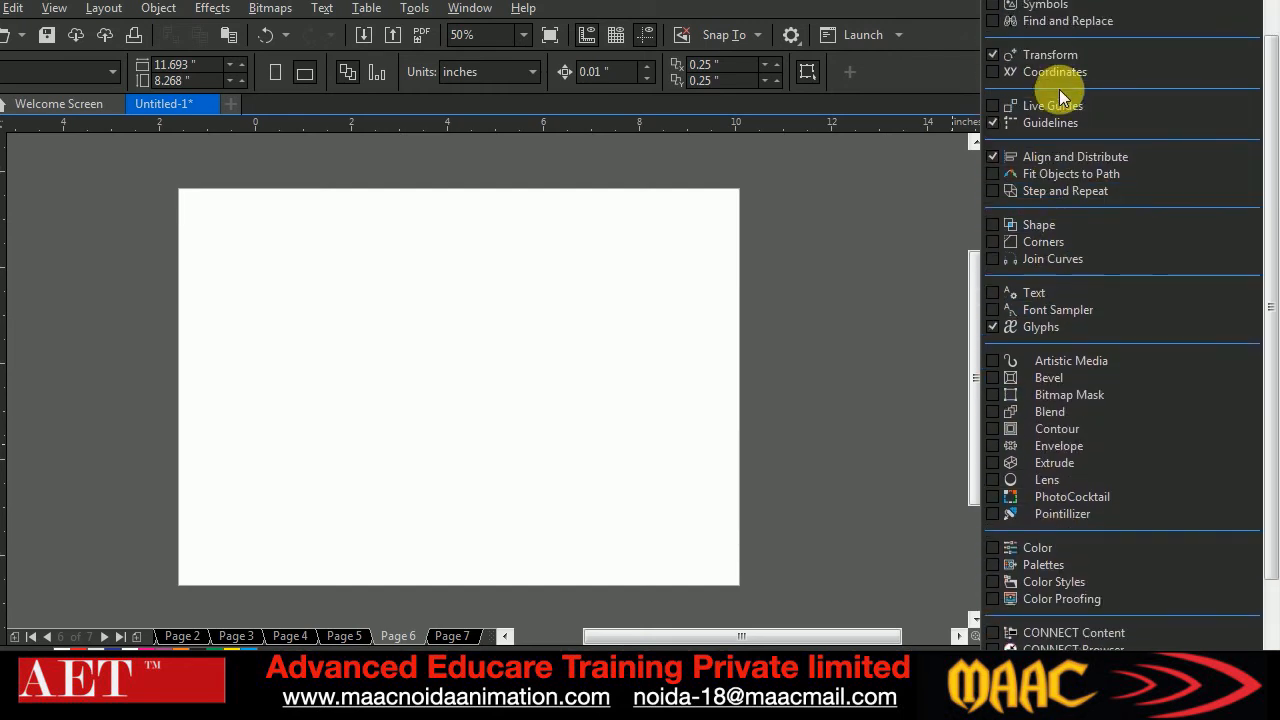
click(912, 323)
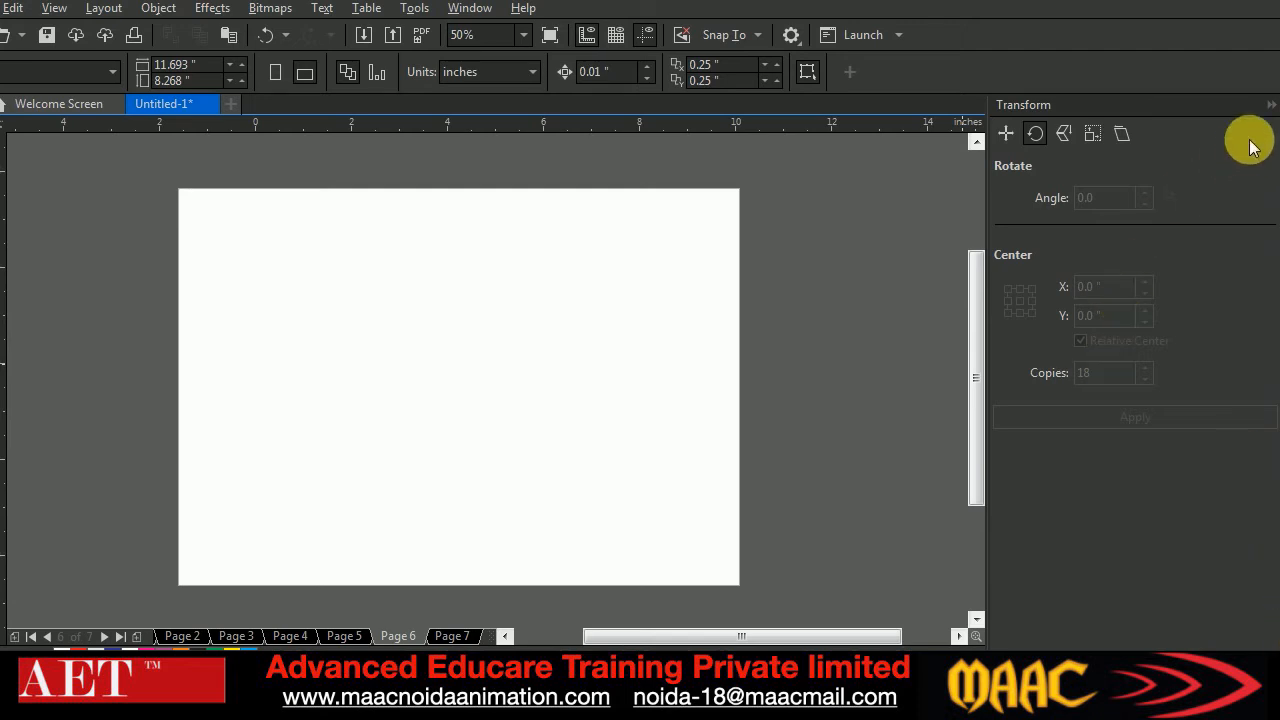
Collapse the Transform docker and draw a red-filled rectangle about 2.4 by 1.9 inches outside the page's upper-left corner
click(1271, 104)
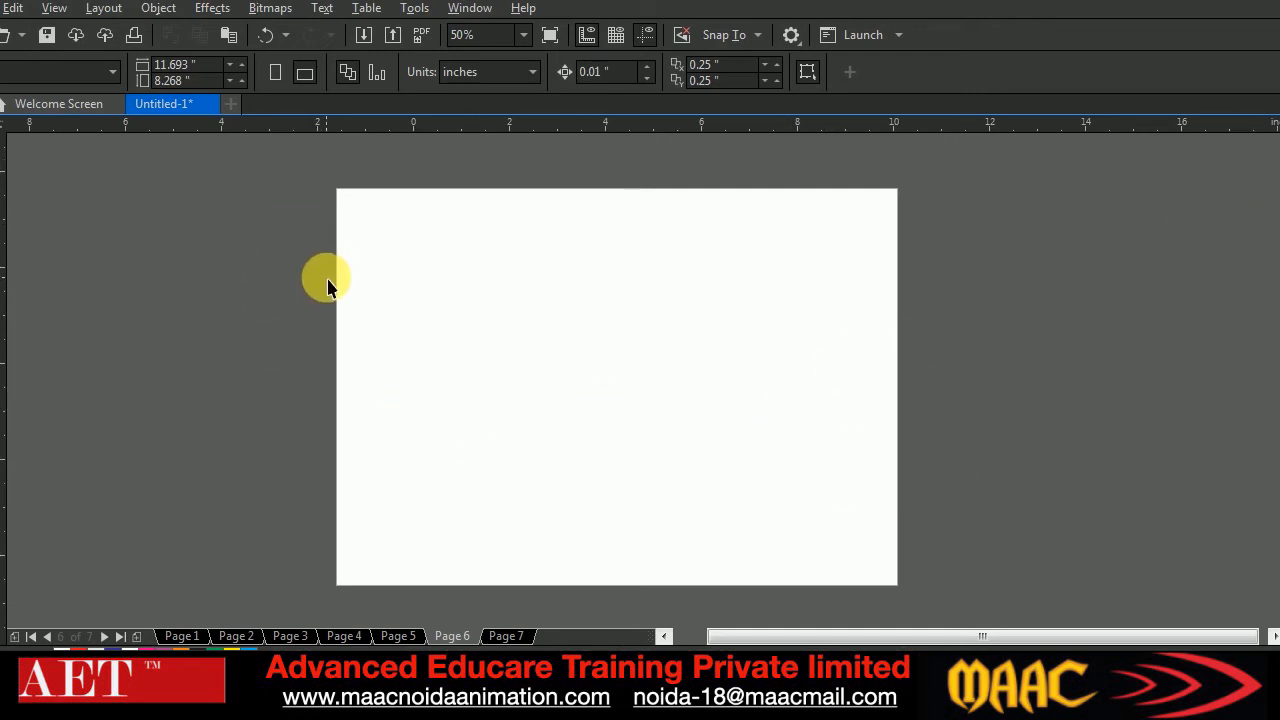
scroll(526, 343, down, 3)
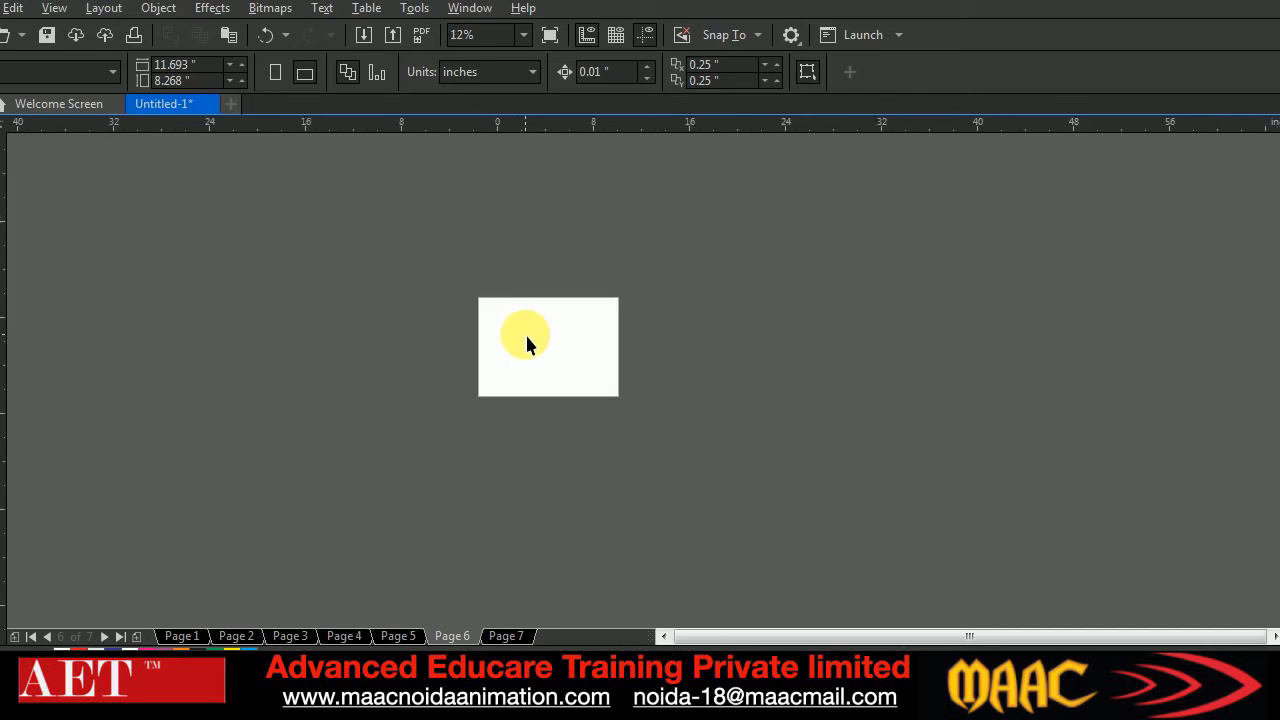
click(12, 325)
drag(267, 228, 308, 263)
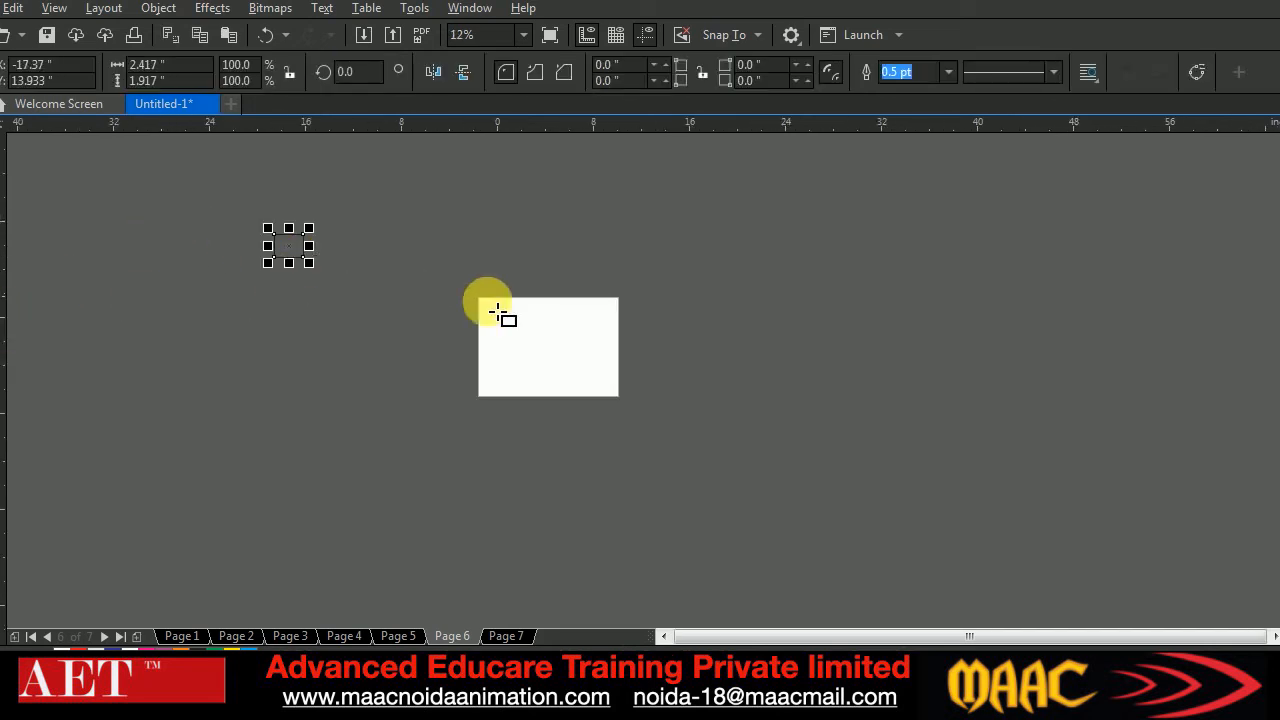
click(1277, 440)
click(4, 142)
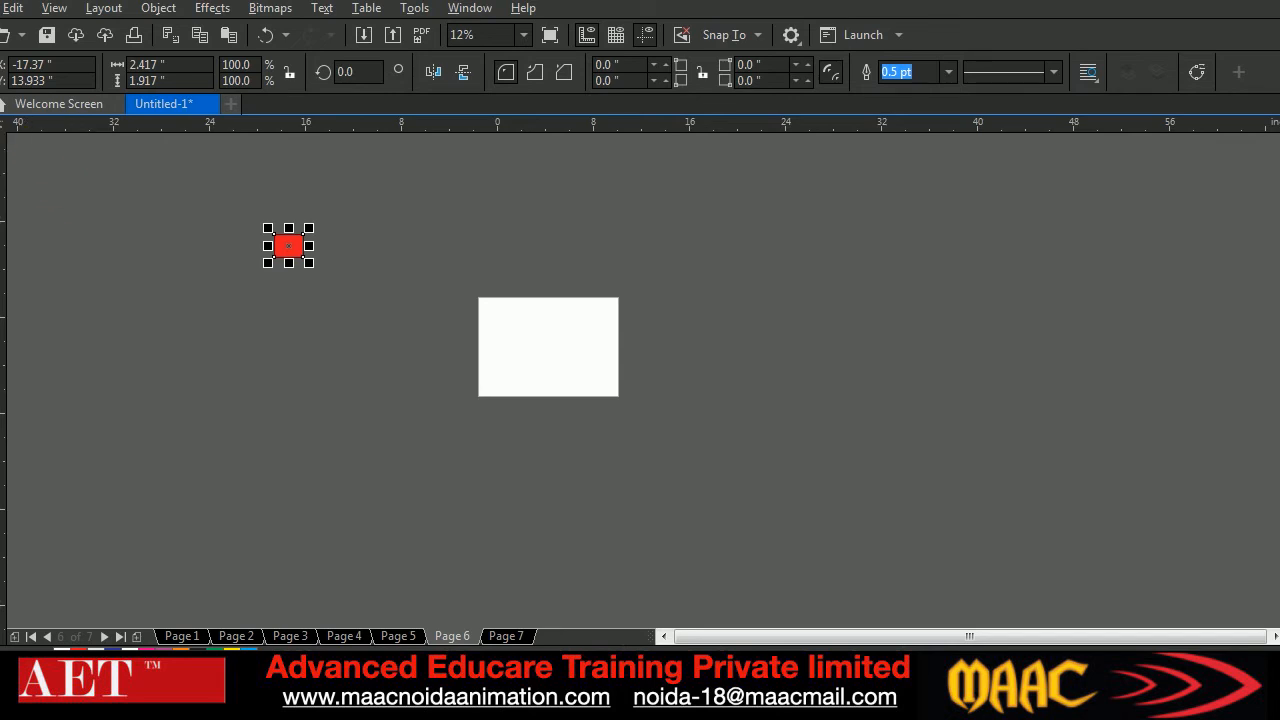
Deselect the red rectangle and locate it outside the page with the Navigator
scroll(622, 400, down, 1)
scroll(620, 412, up, 5)
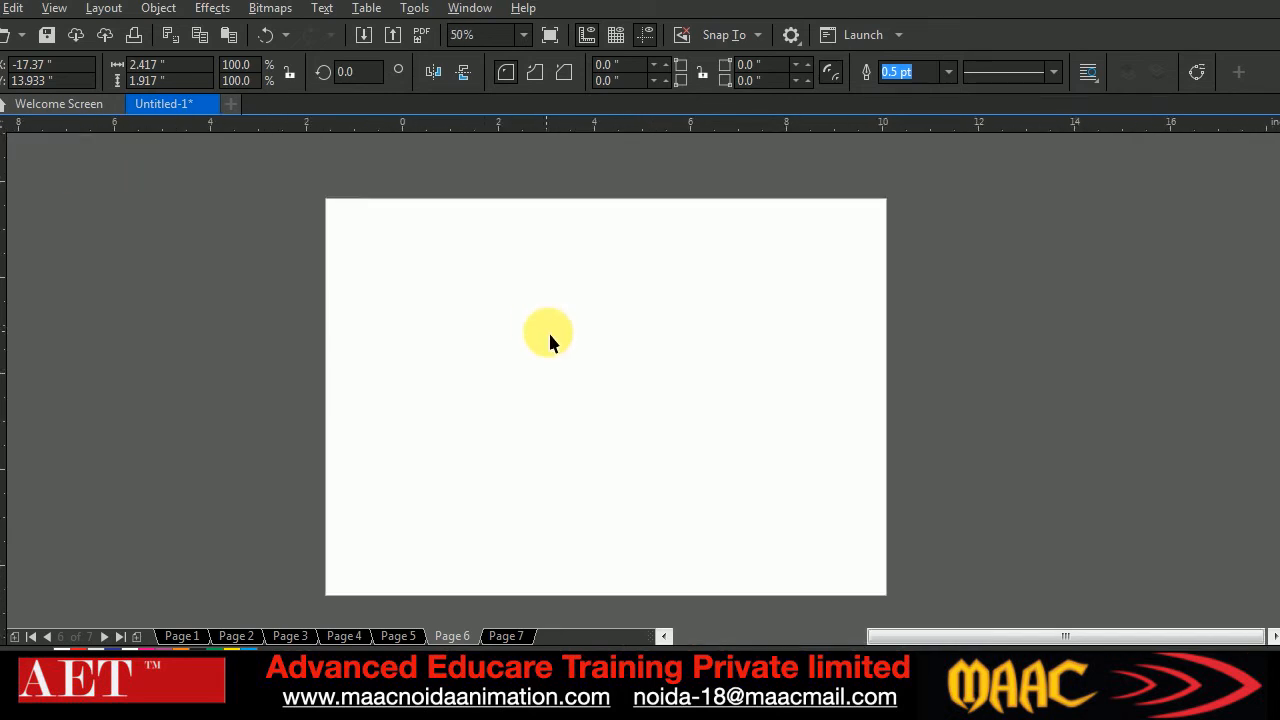
scroll(578, 366, up, 2)
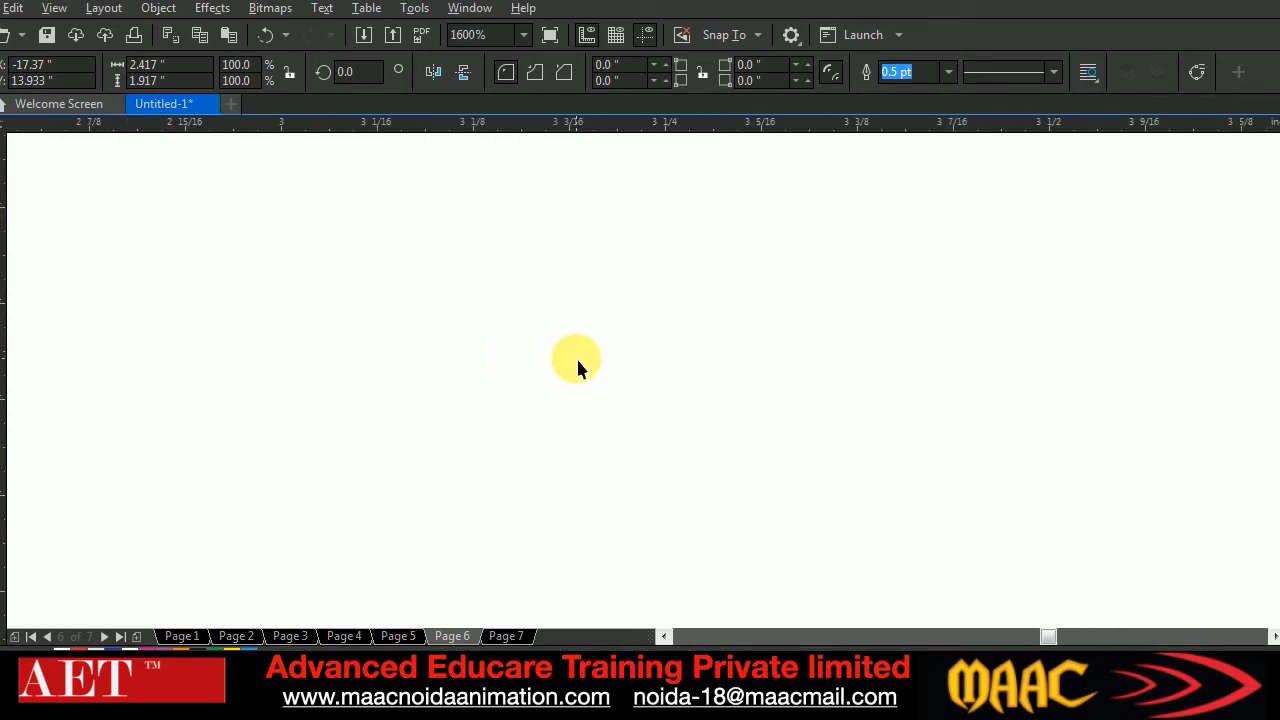
scroll(578, 368, down, 4)
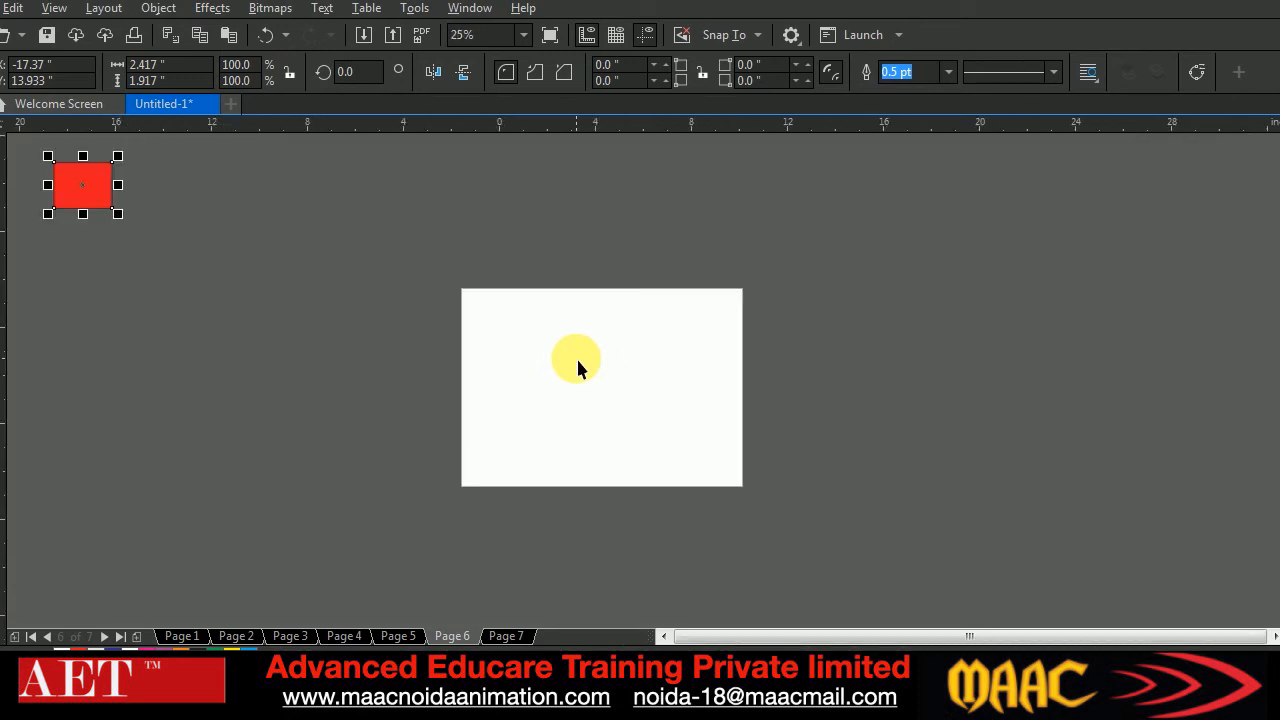
scroll(578, 368, up, 1)
scroll(578, 368, up, 1)
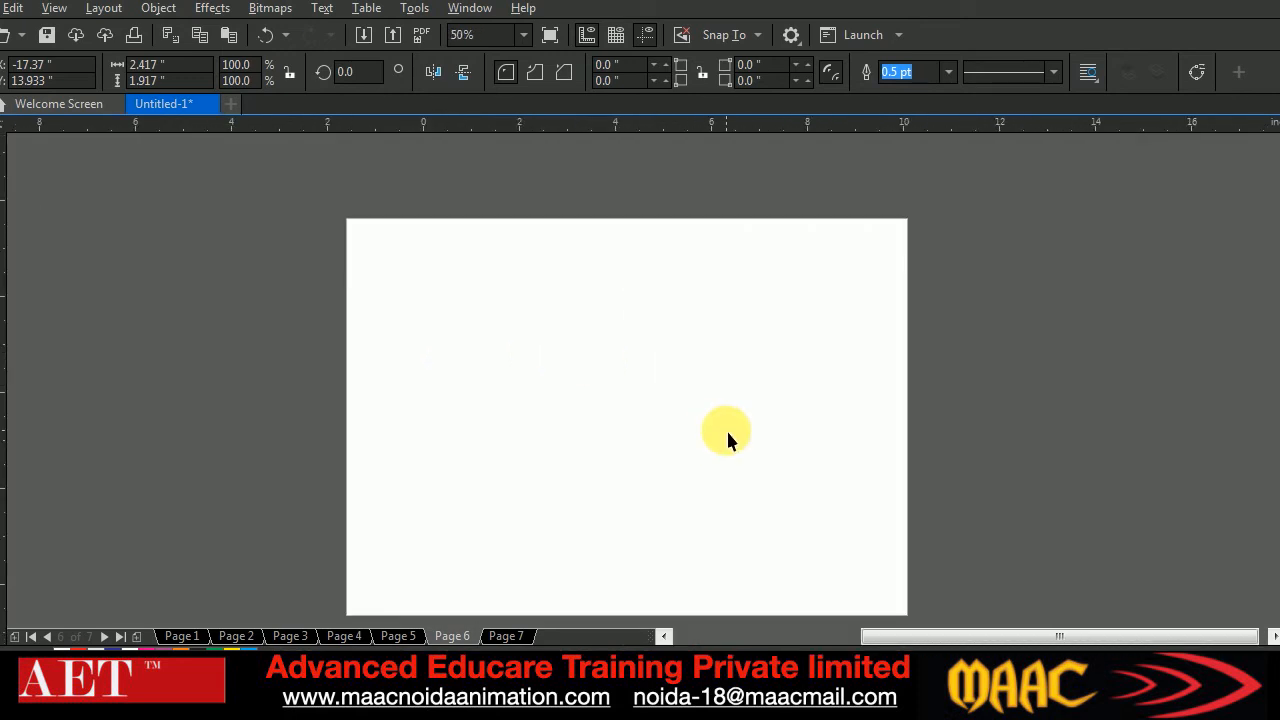
click(726, 434)
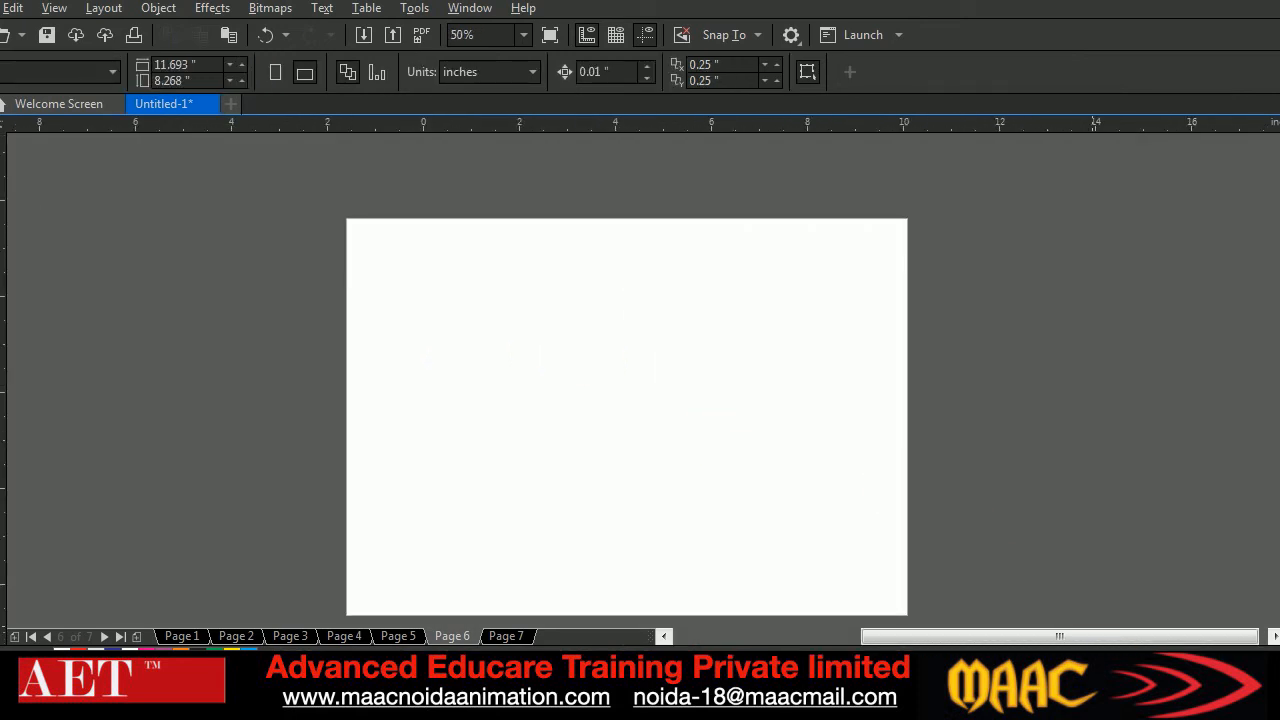
drag(1274, 636, 1226, 632)
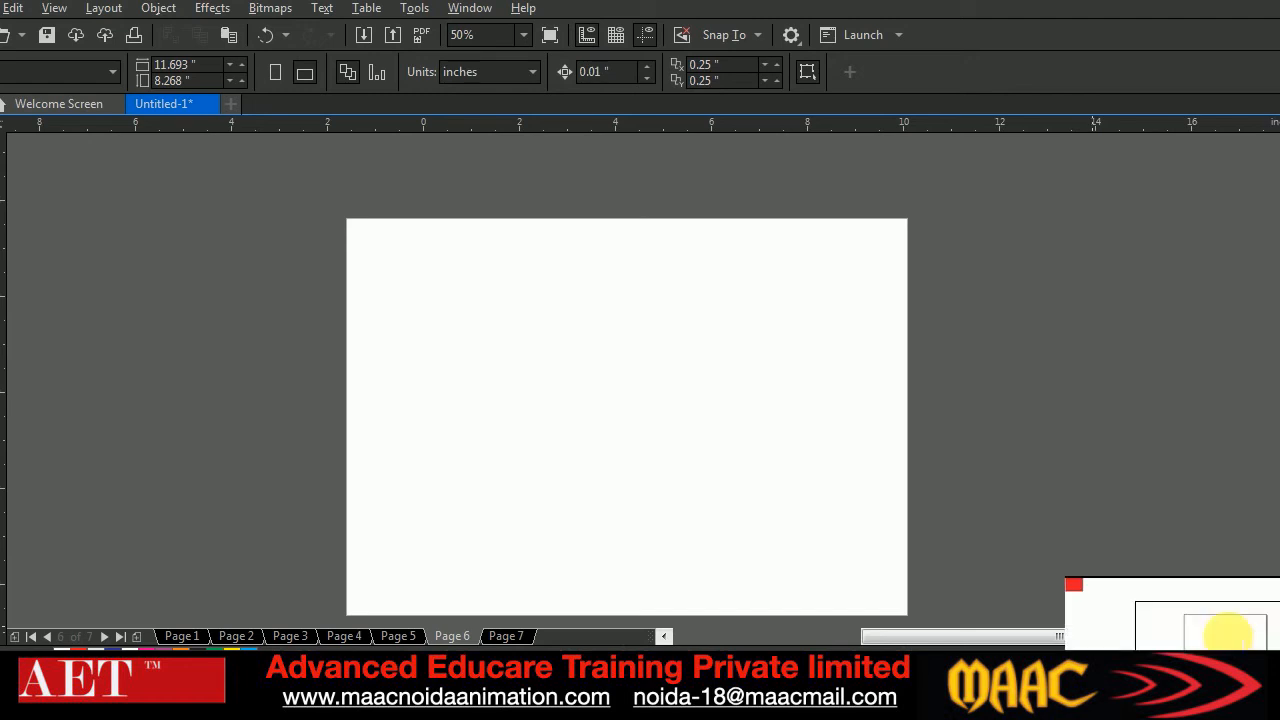
drag(1226, 632, 1158, 612)
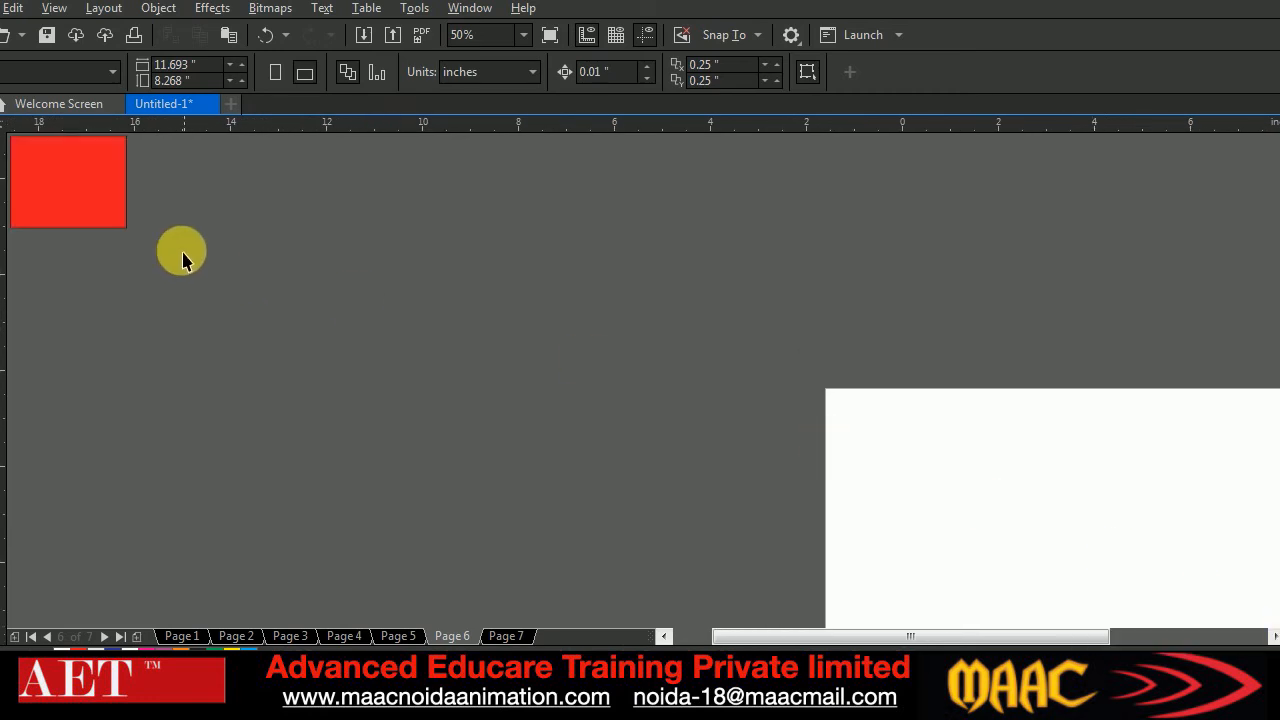
Centre the red rectangle on the page
click(106, 209)
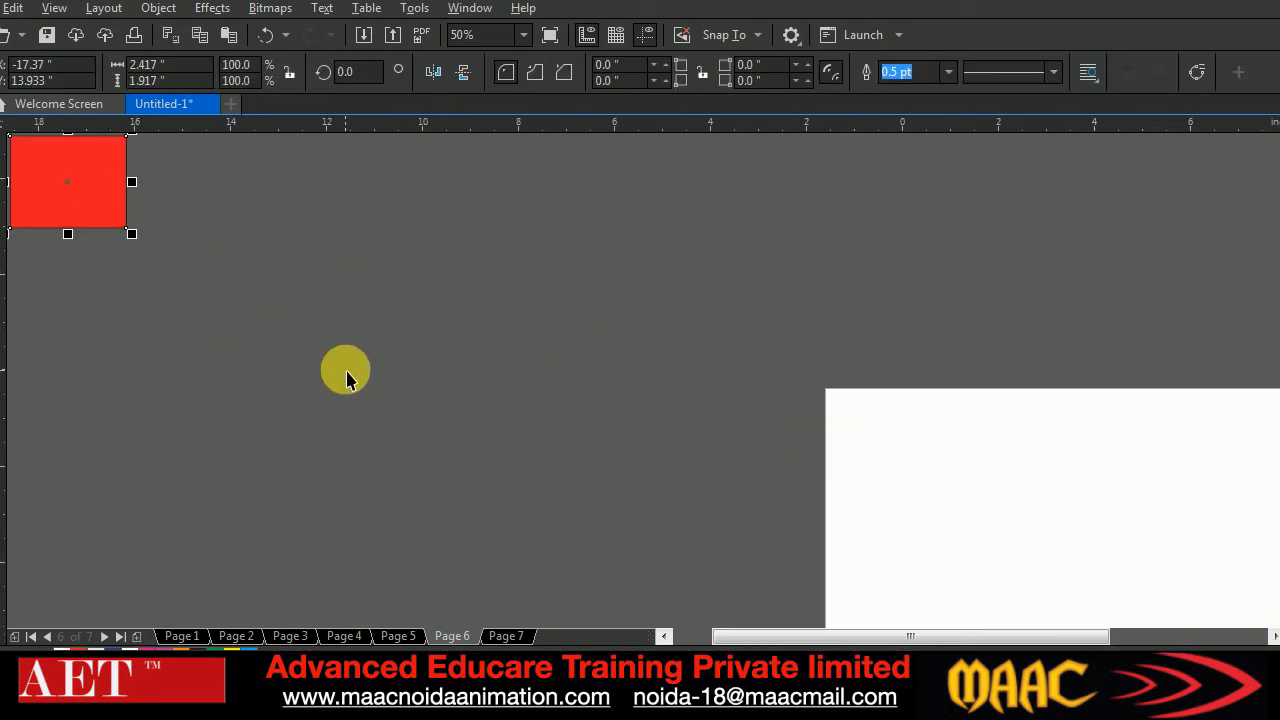
key(ctrl+z)
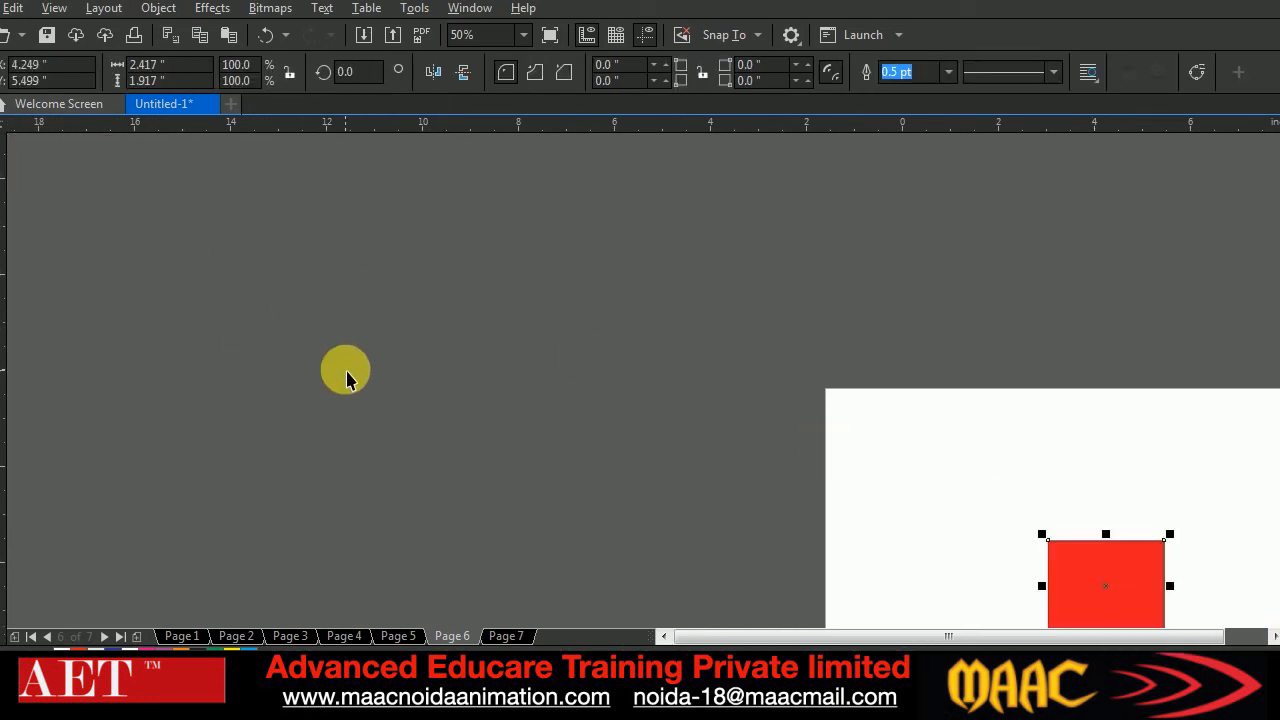
click(1273, 638)
click(1273, 638)
click(1273, 638)
click(1273, 638)
click(1273, 638)
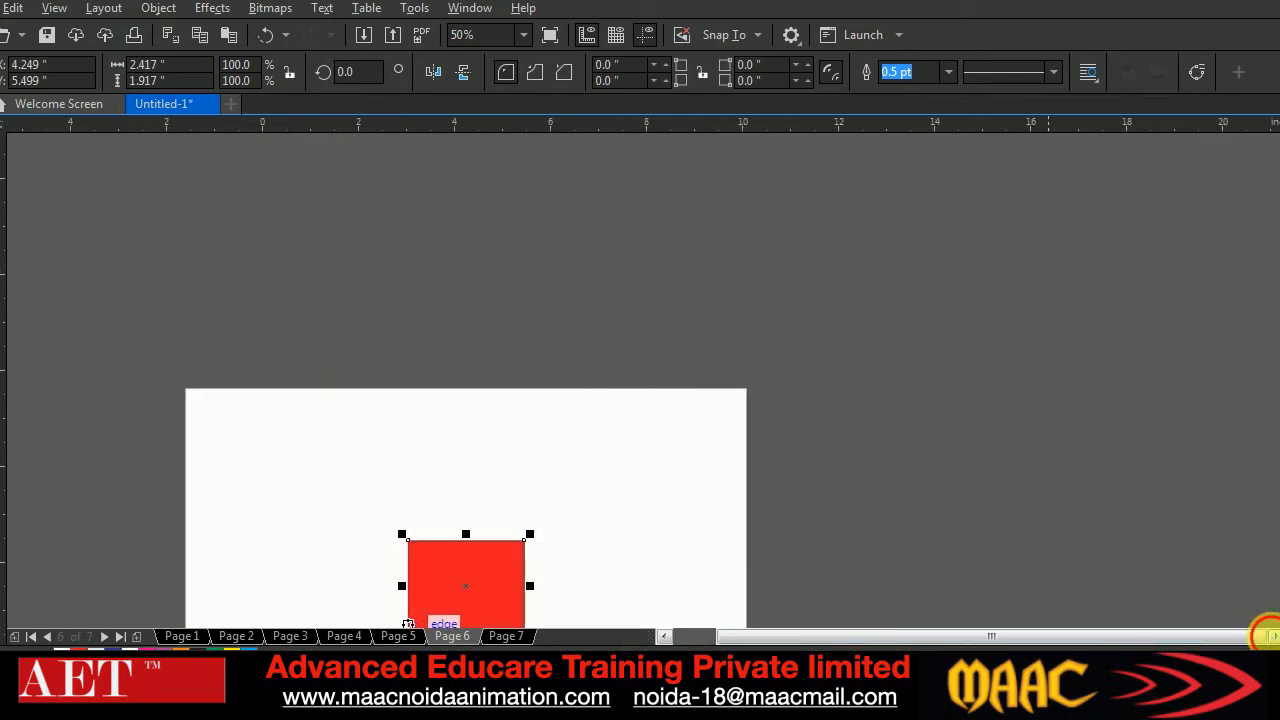
click(1279, 622)
click(1278, 620)
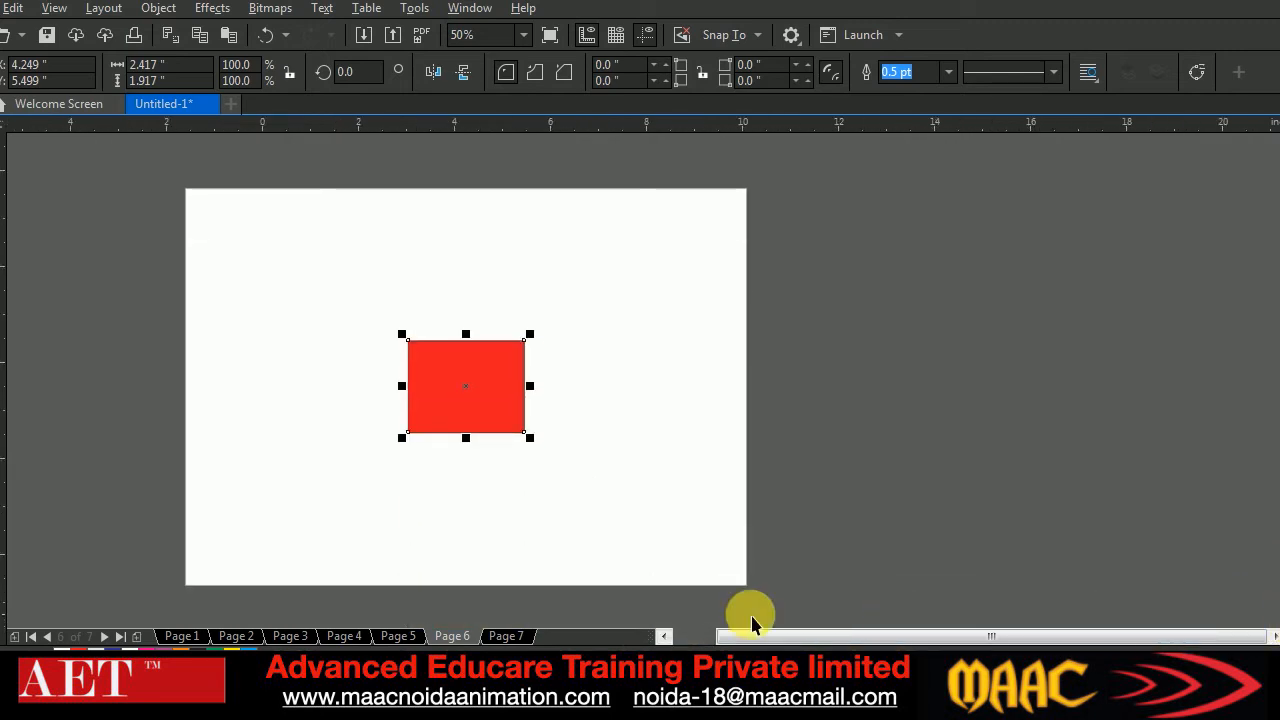
click(665, 637)
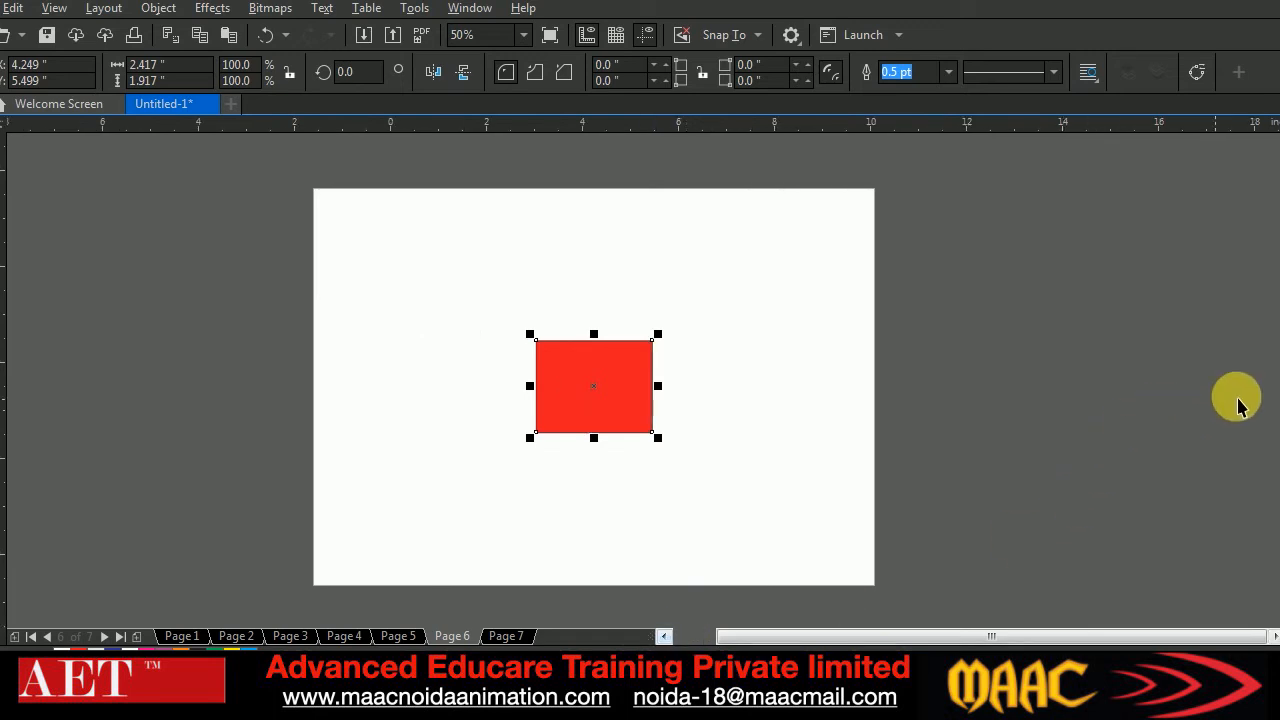
drag(1279, 399, 1279, 403)
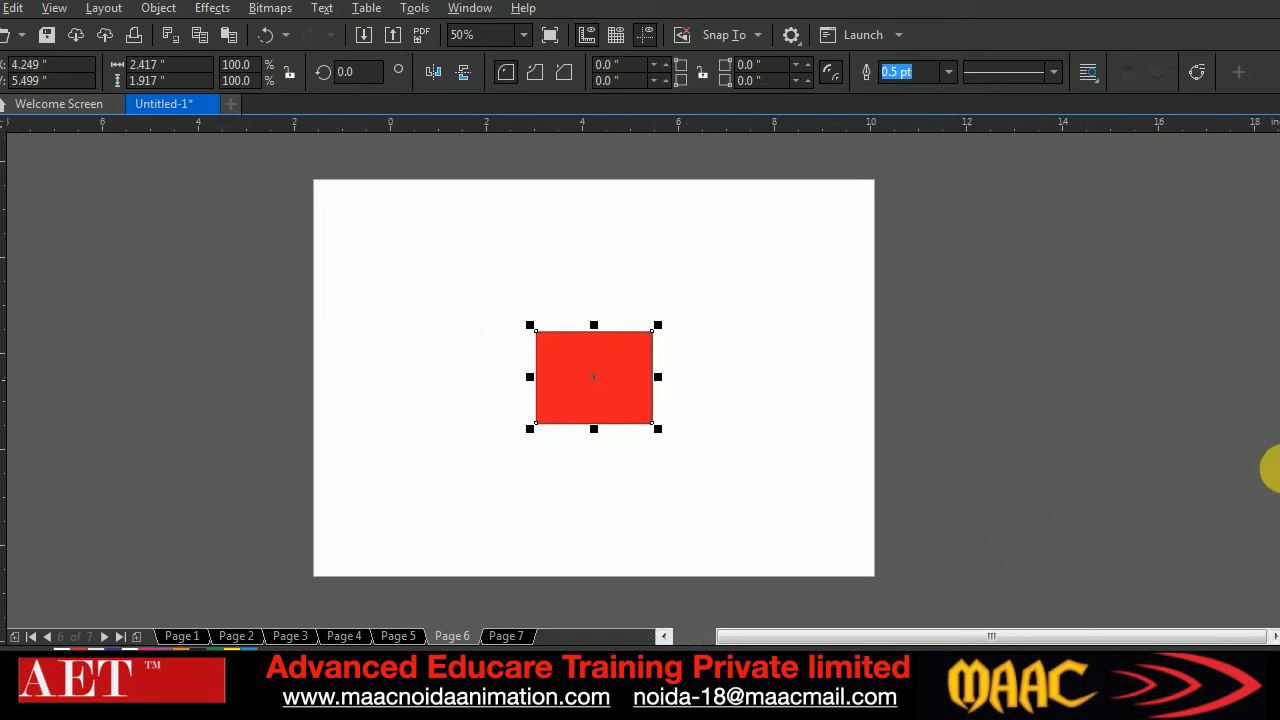
drag(1277, 636, 1183, 629)
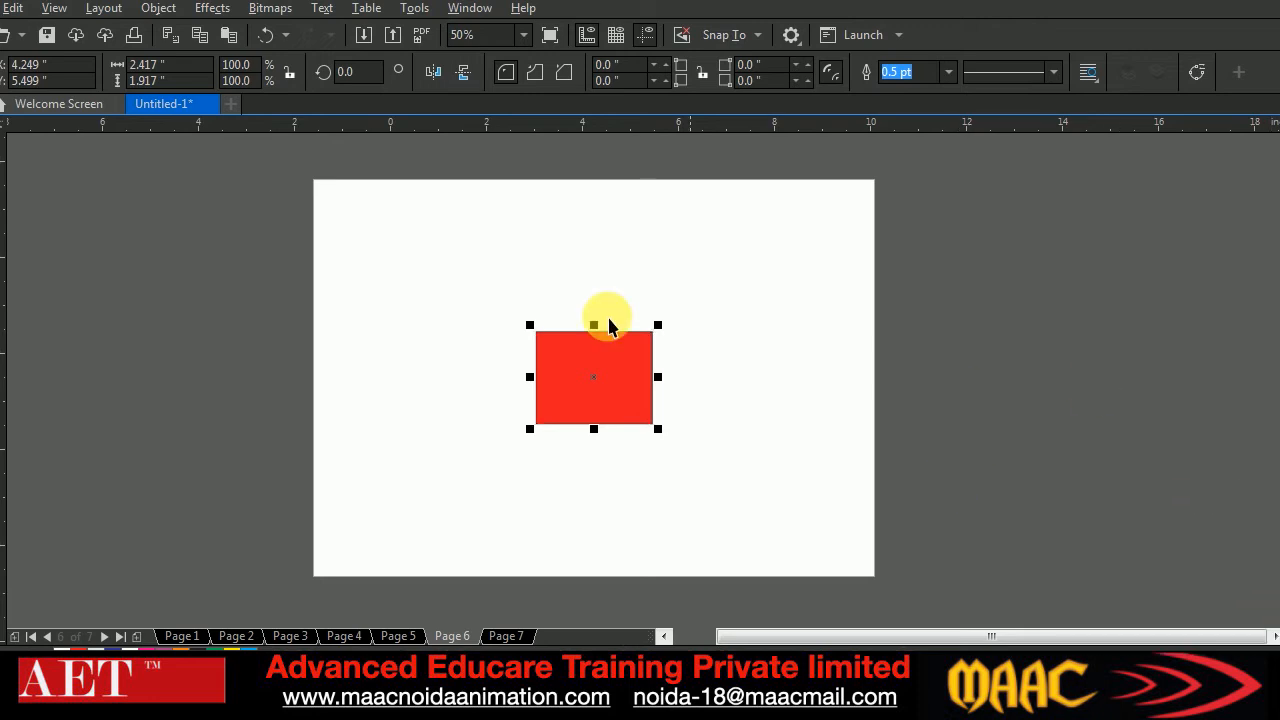
Delete the red rectangle from the page
click(323, 386)
click(648, 398)
key(Delete)
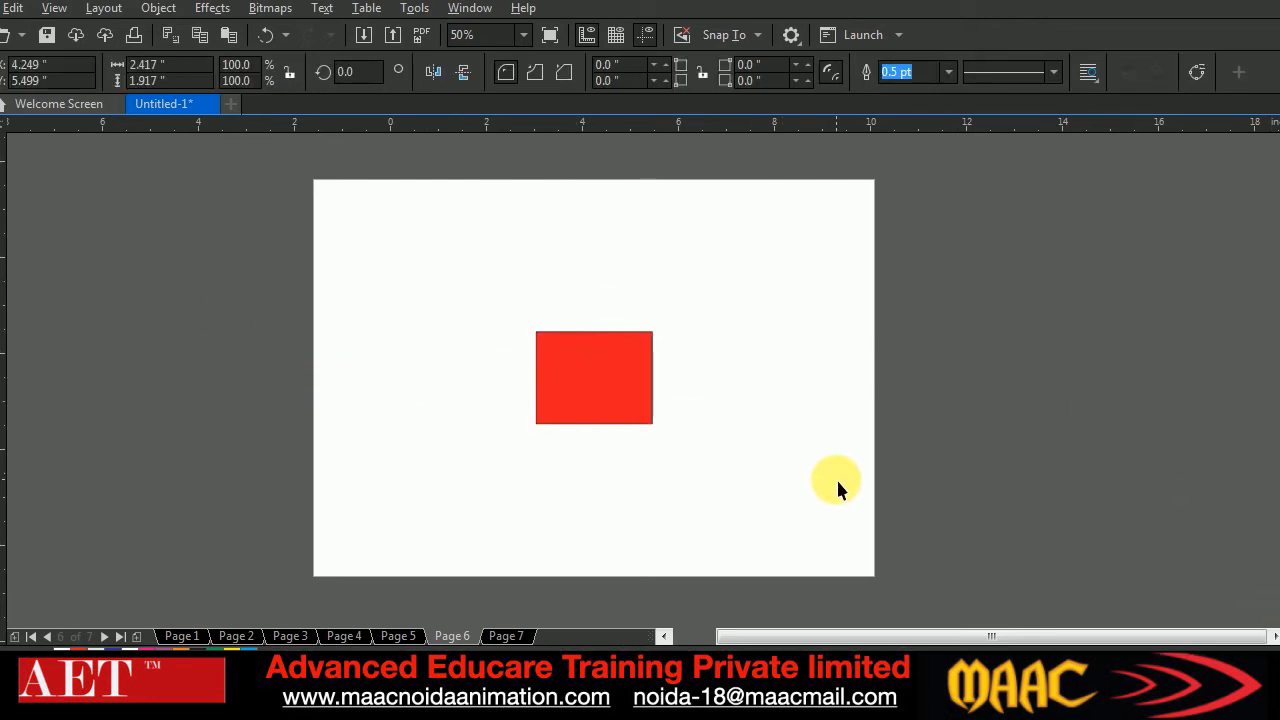
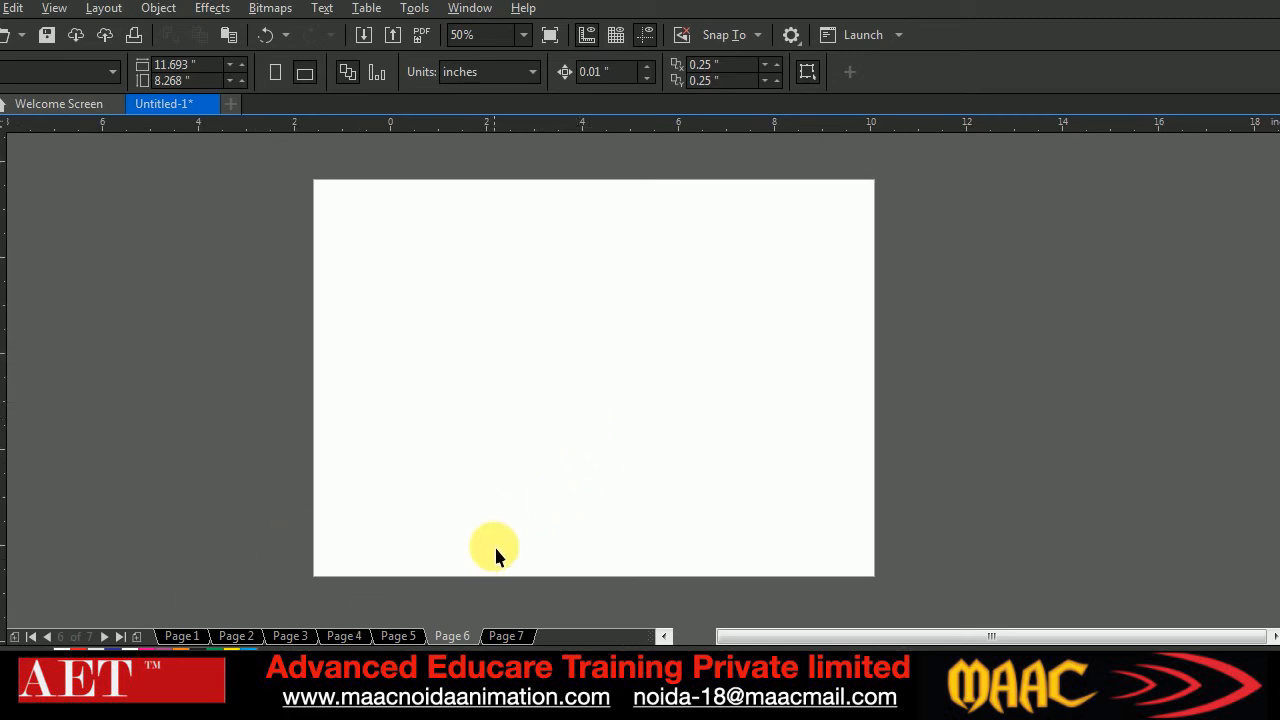
Minimise the open windows, switch to Windows Explorer with the desktop folder "weld trim merge", and browse its reference images
click(1249, 3)
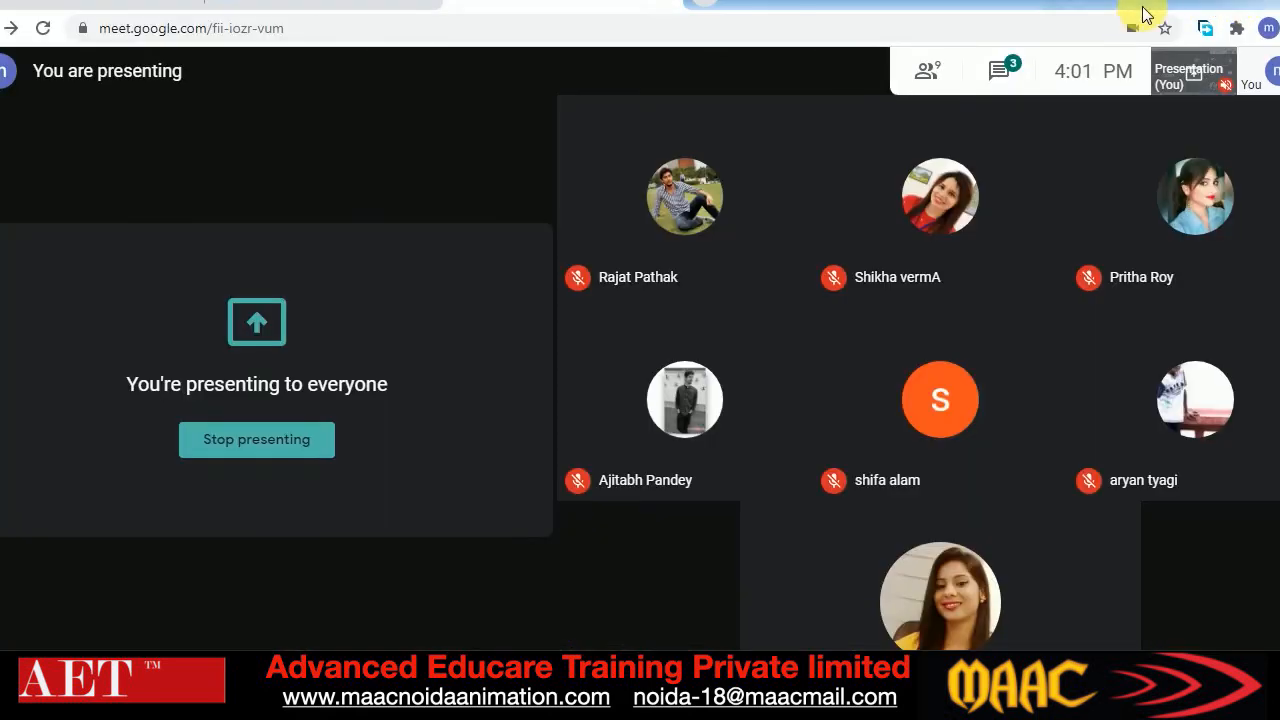
click(1225, 2)
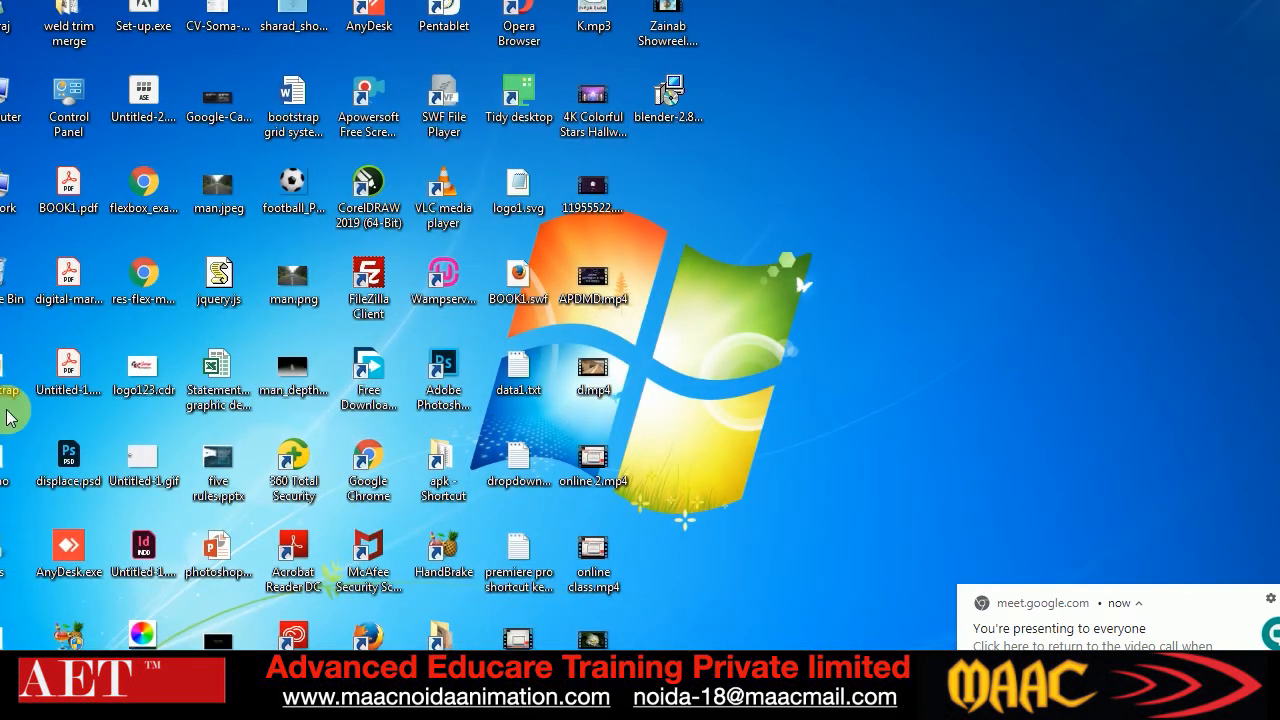
double_click(70, 20)
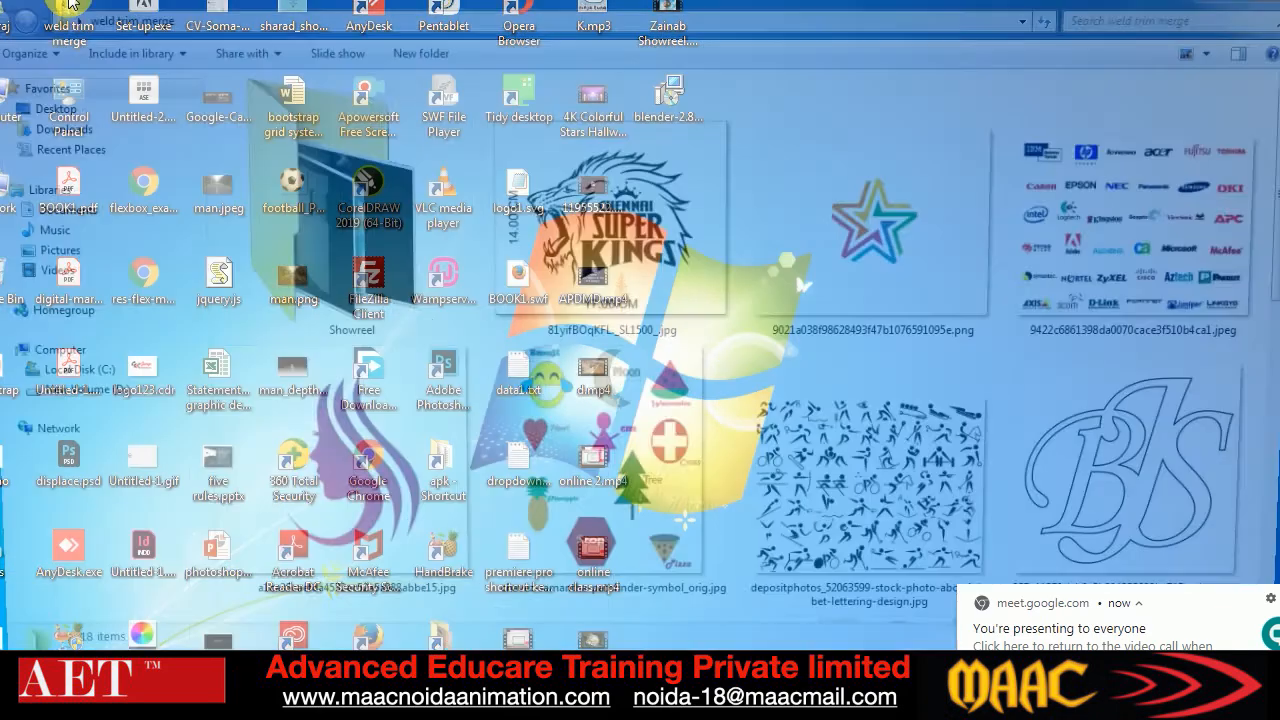
scroll(1110, 150, down, 8)
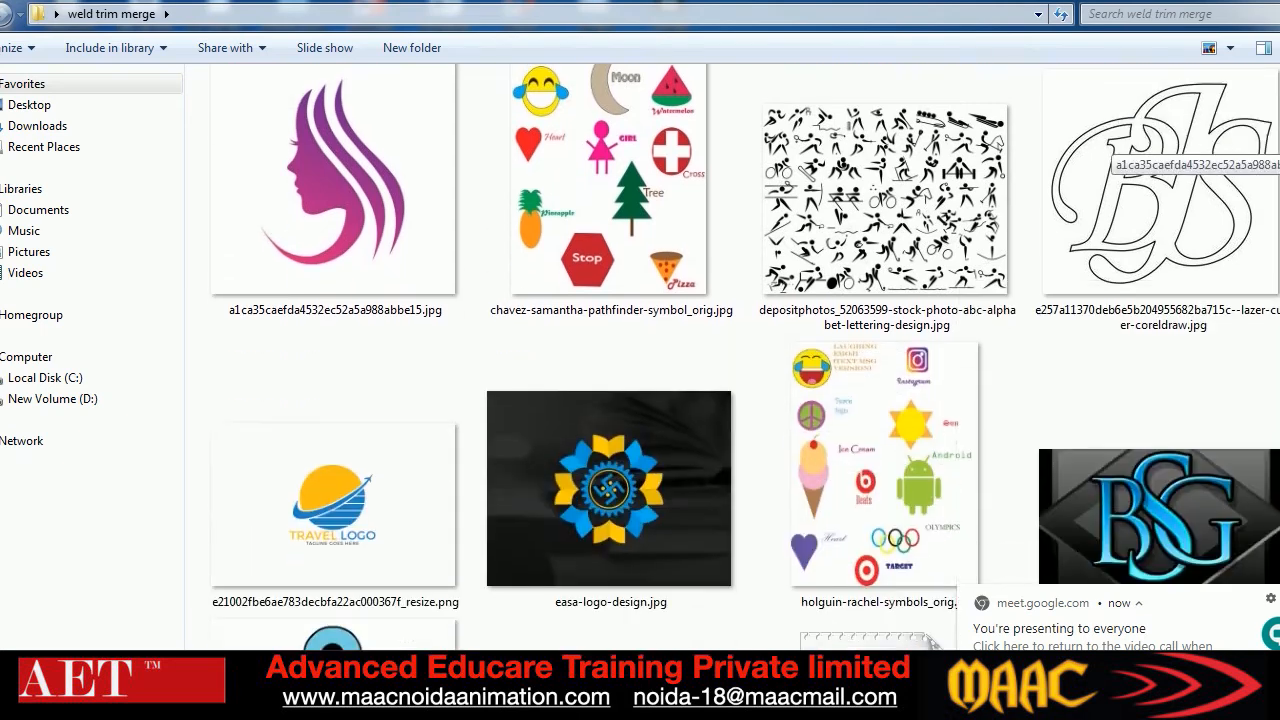
scroll(745, 357, down, 1)
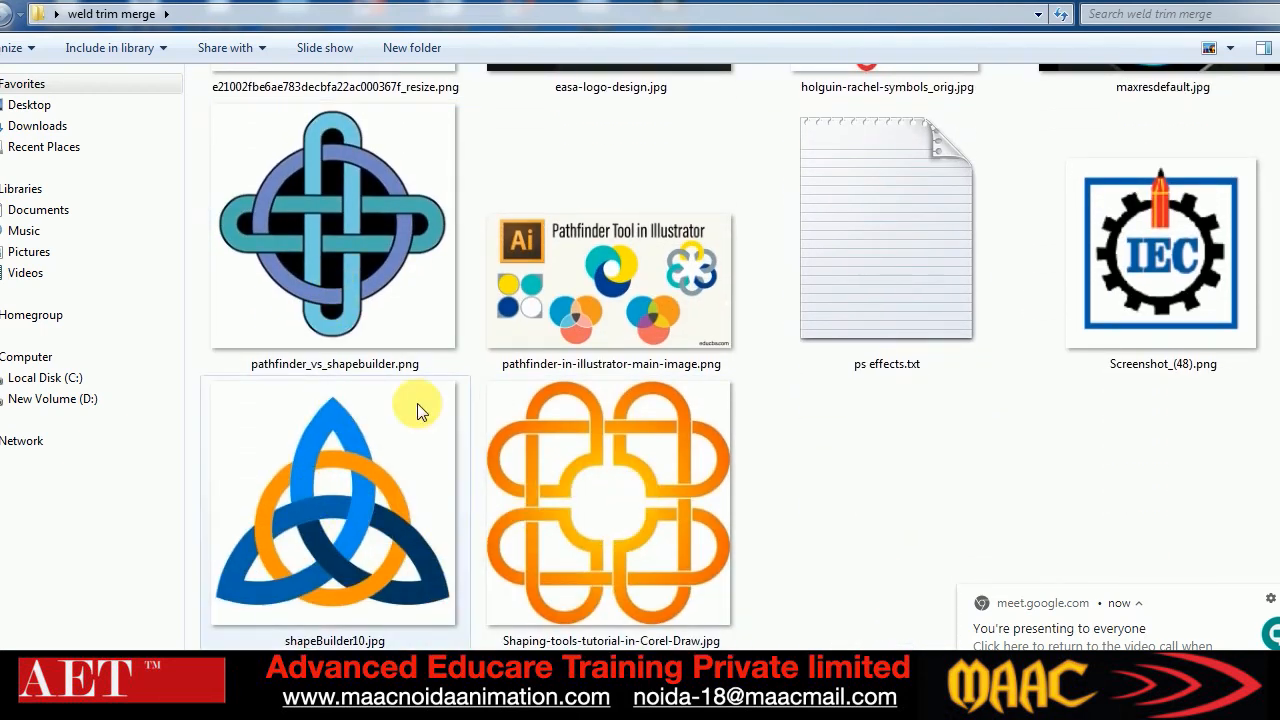
Bring Screenshot_(48).png into the CorelDRAW page, scale it to about 4.4 inches square and place it at the page's left edge
click(1210, 323)
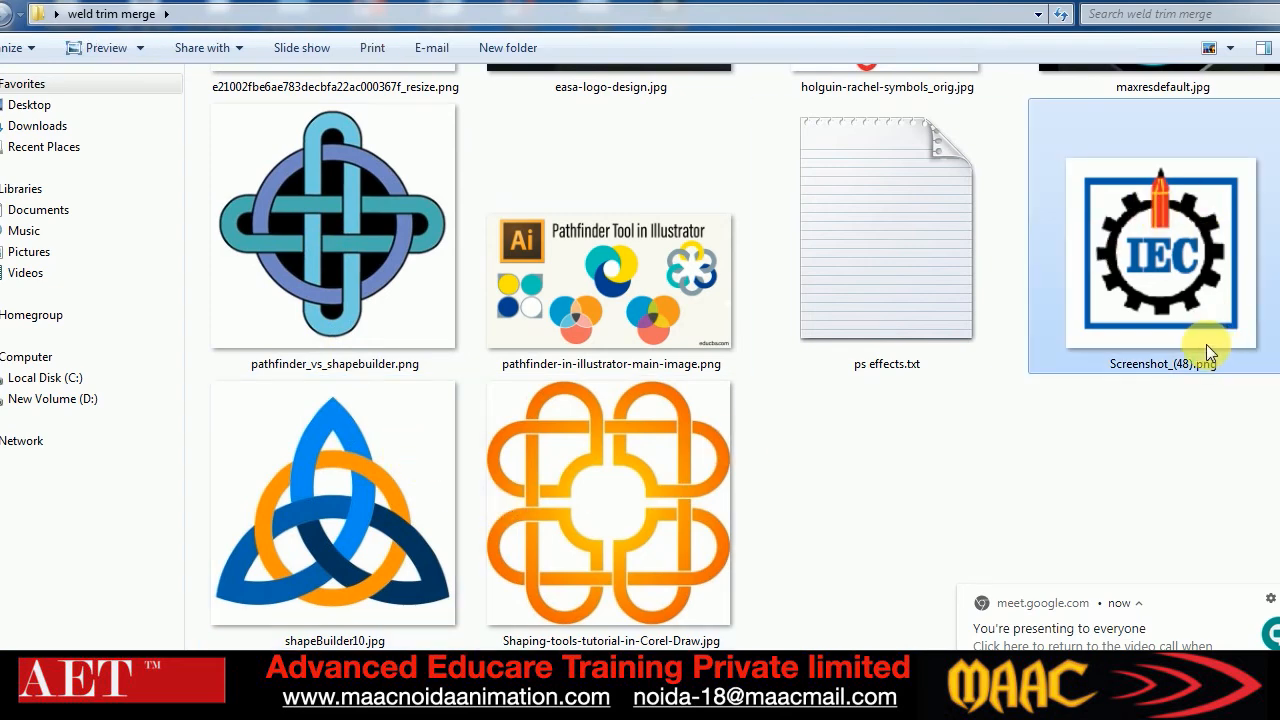
drag(1145, 266, 510, 388)
drag(562, 435, 635, 506)
drag(541, 416, 492, 395)
click(663, 470)
drag(400, 367, 386, 354)
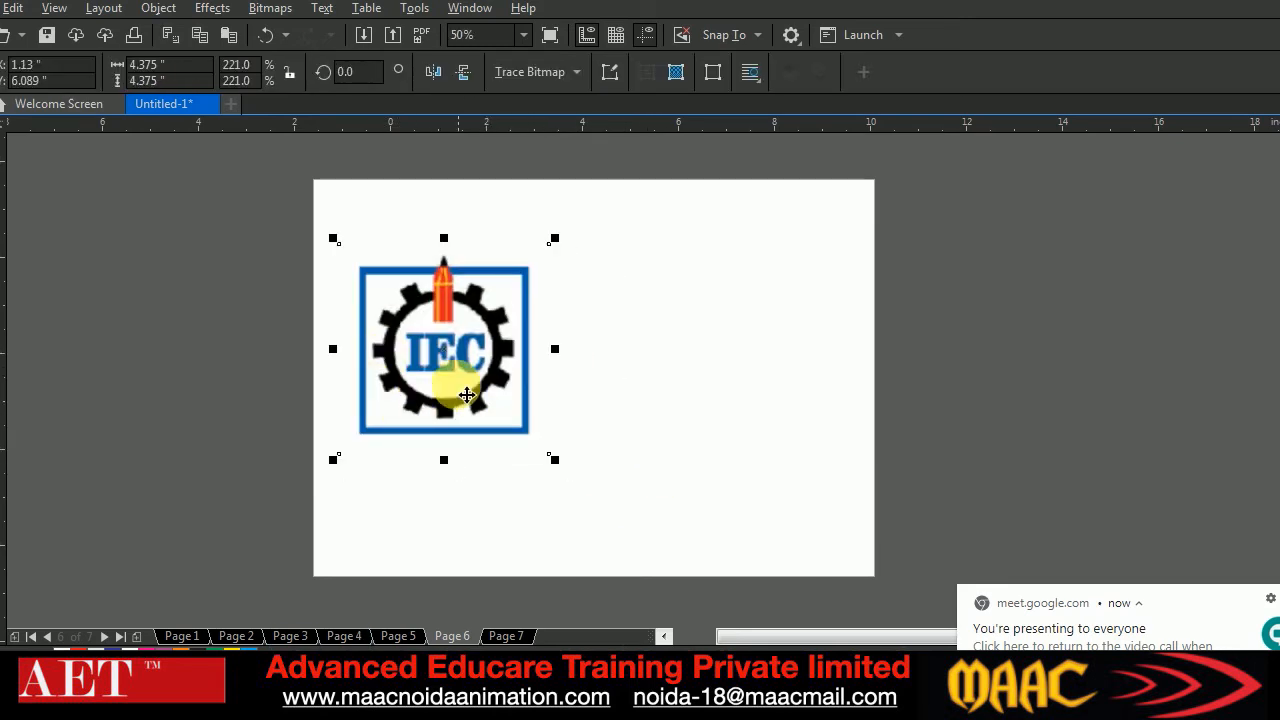
drag(449, 387, 413, 371)
Draw a black rectangle without outline, about 0.6 by 4 inches, beside the logo and stretch its height to about 4.4 inches
click(2, 319)
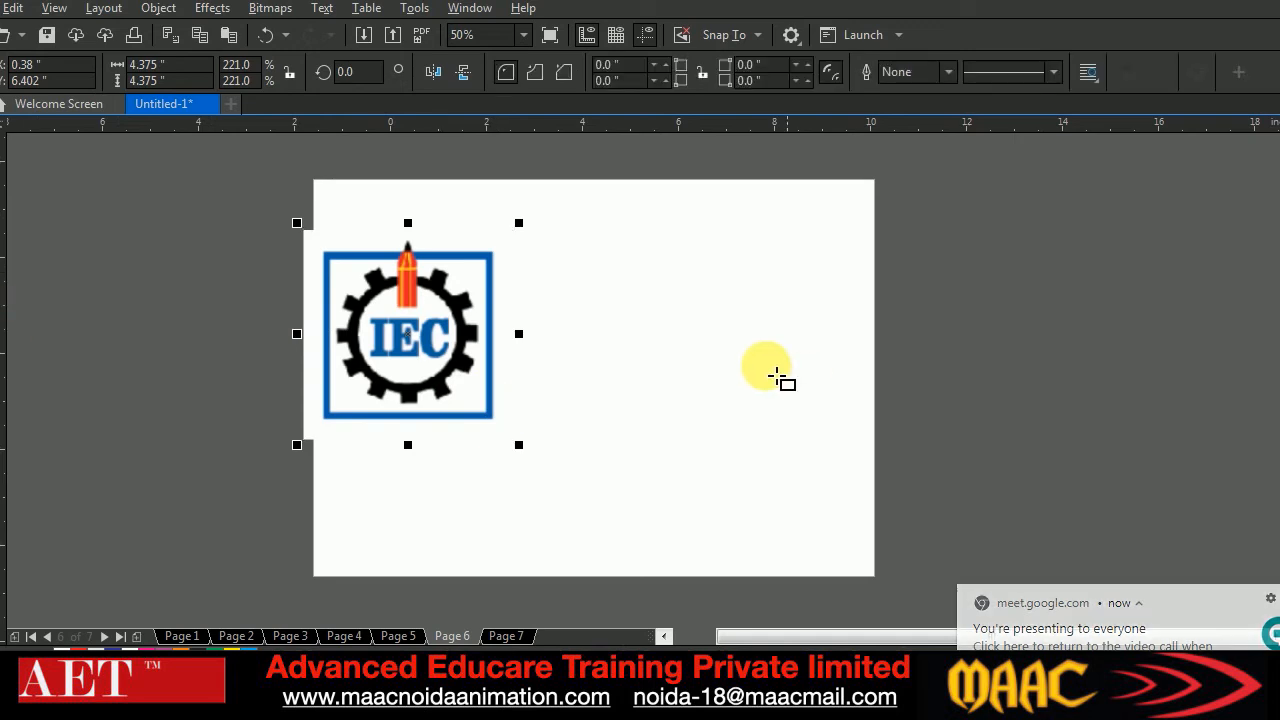
drag(689, 248, 729, 457)
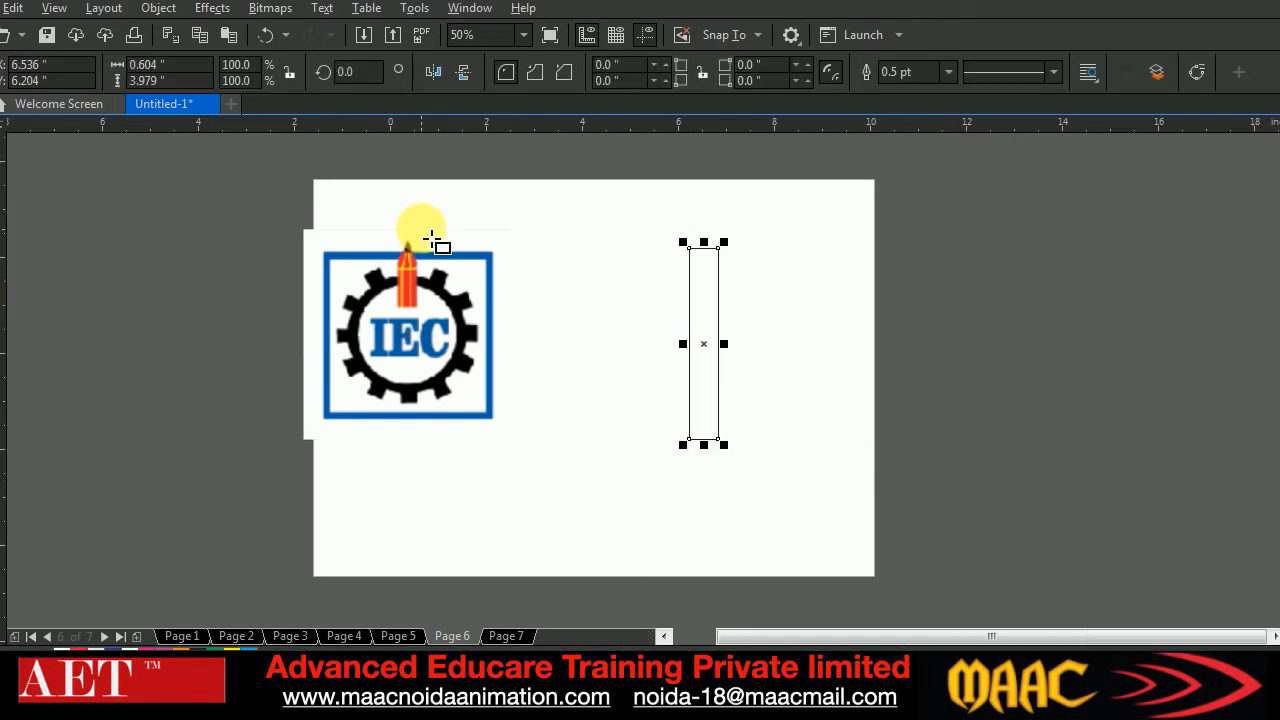
click(1275, 205)
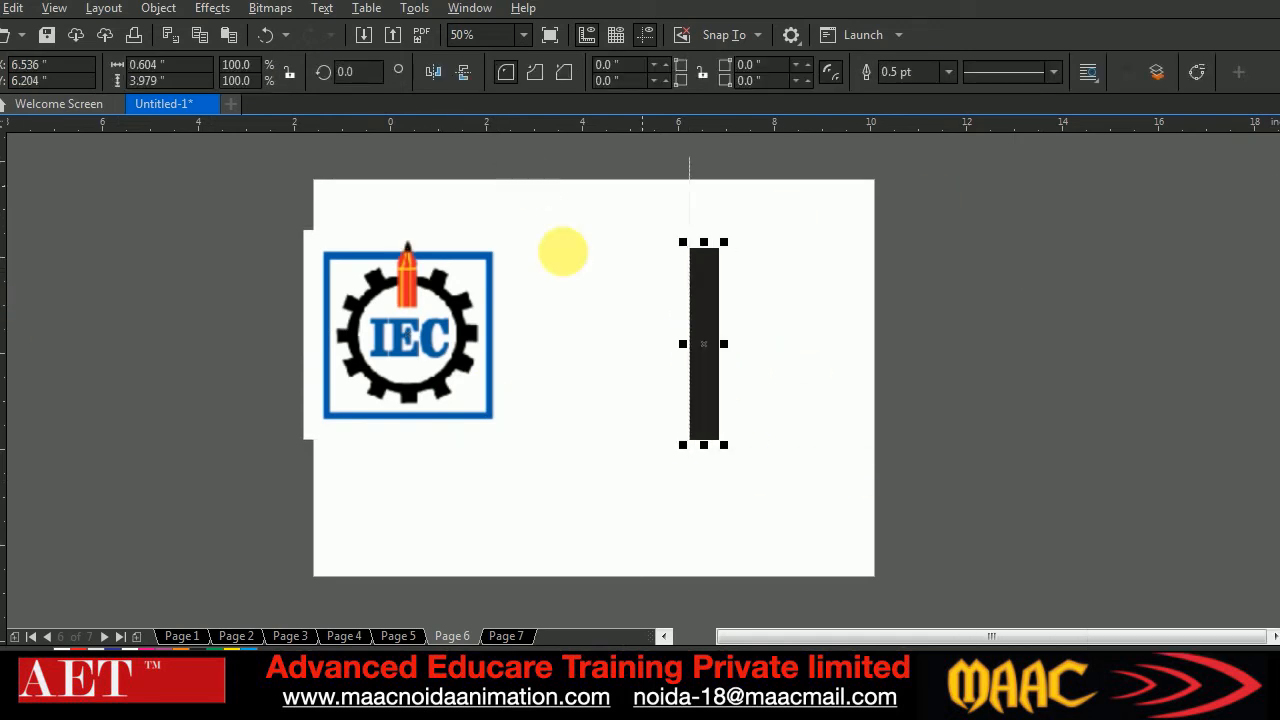
right_click(1275, 189)
click(2, 147)
drag(712, 458, 710, 458)
Try to build the gear teeth by rotating a copy of the black bar about its centre freehand and repeating the rotation
click(754, 371)
click(716, 420)
click(711, 373)
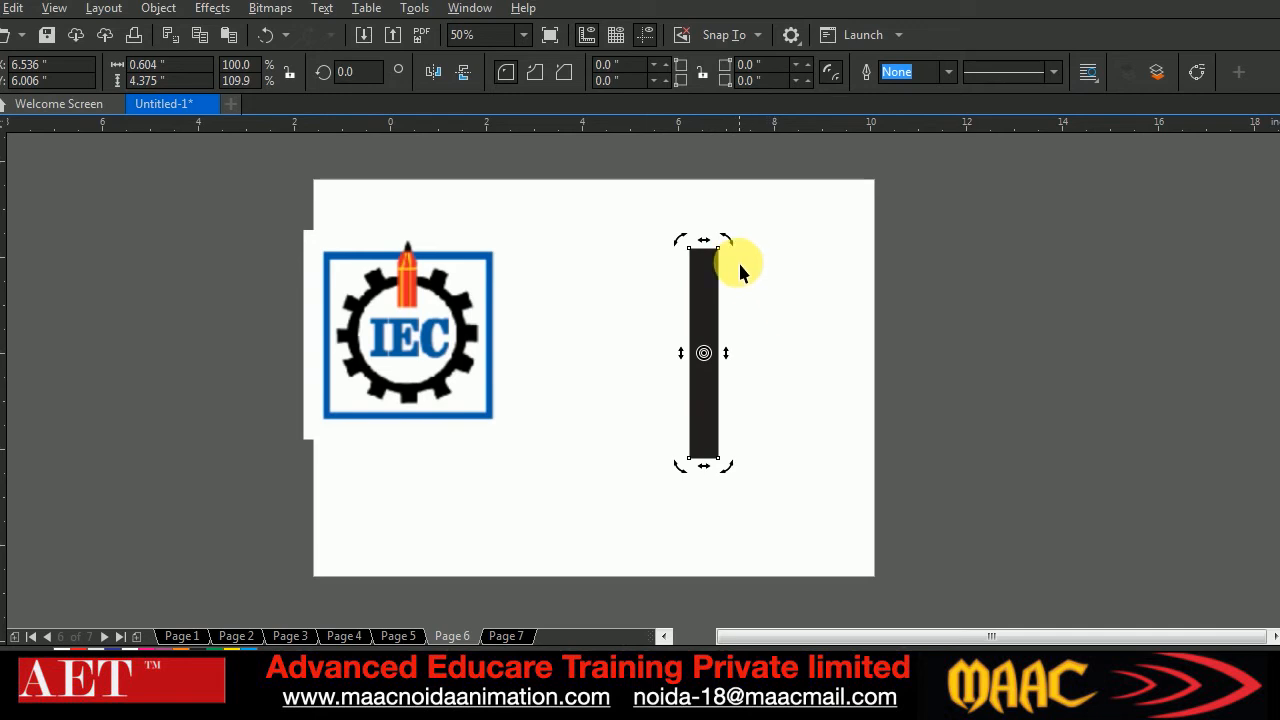
drag(726, 243, 789, 283)
key(ctrl+r)
key(ctrl+r)
key(ctrl+r)
key(ctrl+r)
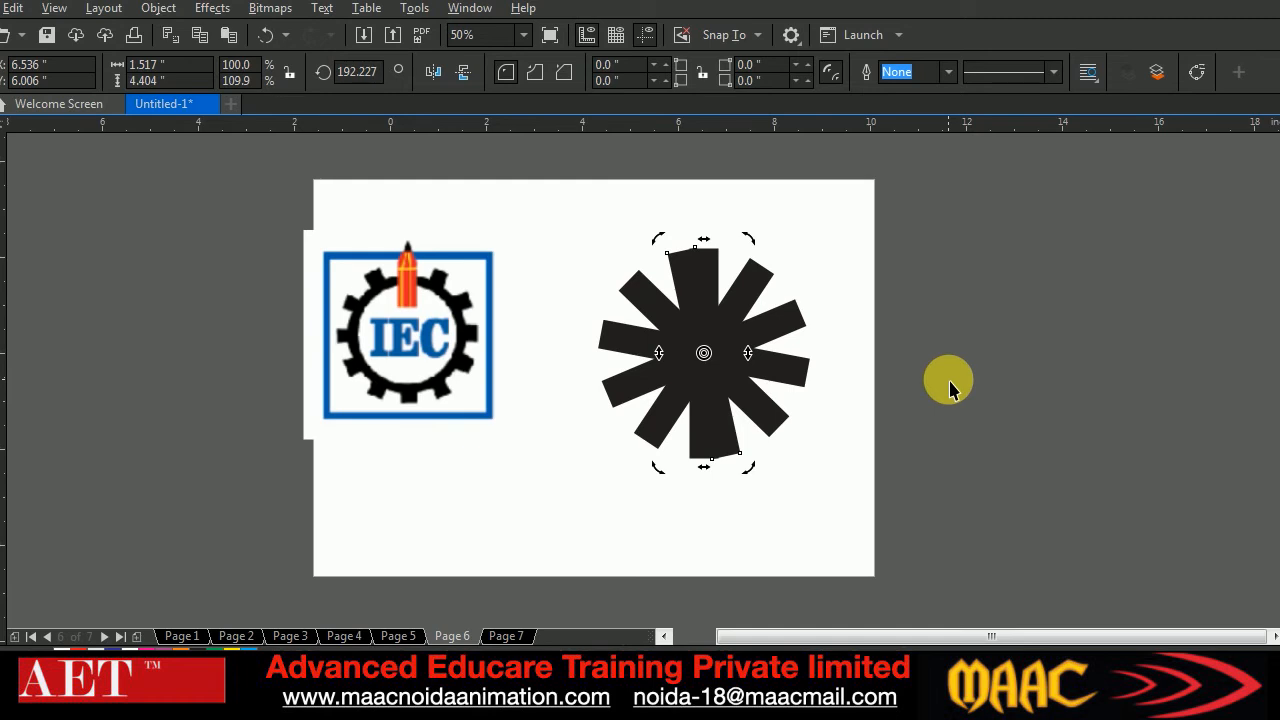
key(ctrl+r)
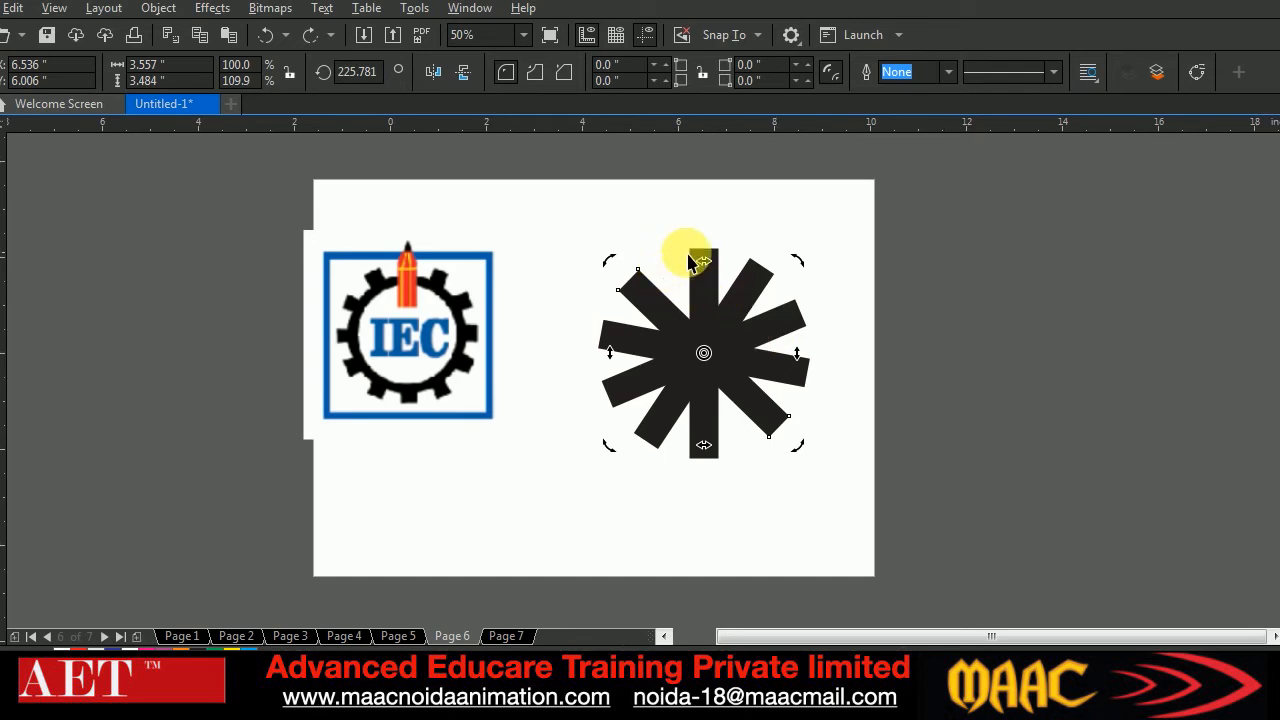
Undo the rotated copies until only the single upright bar is left
key(ctrl+z)
key(ctrl+z)
key(ctrl+z)
key(ctrl+z)
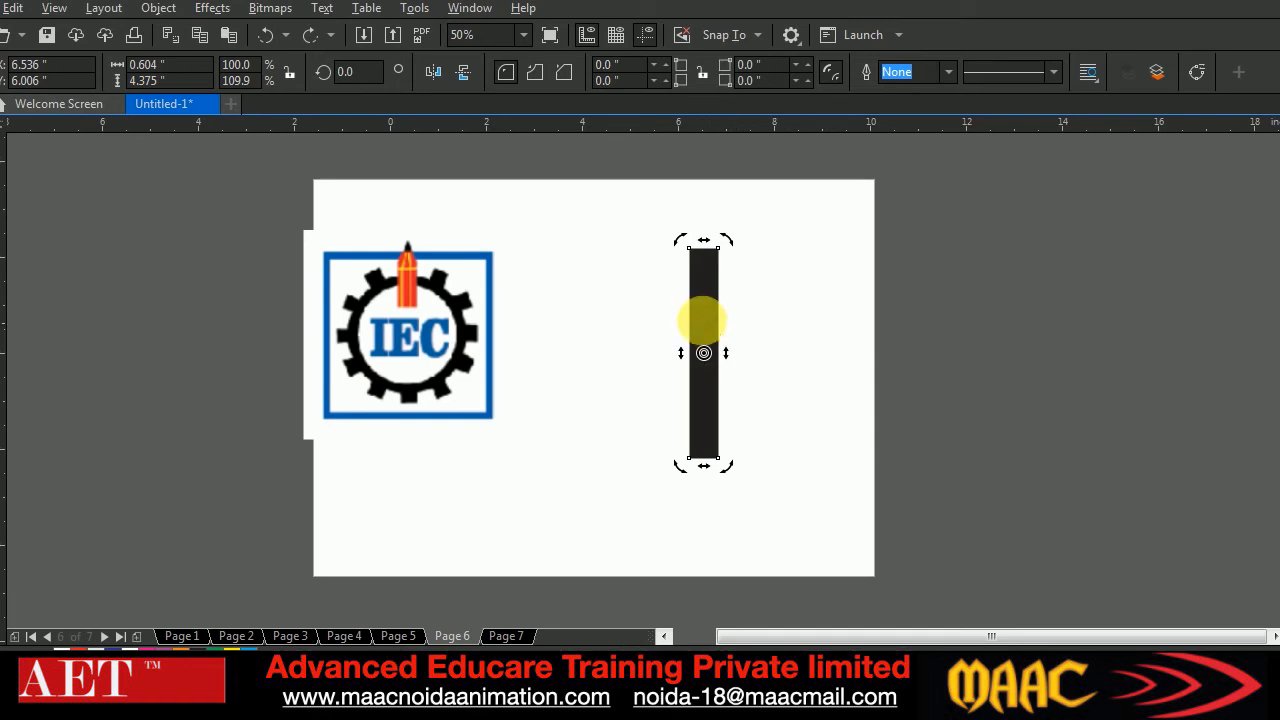
Scale the black bar down to about 0.48 by 3.5 inches, move it slightly up and deselect it
click(823, 371)
mouse_move(706, 334)
mouse_down()
mouse_move(718, 338)
mouse_move(700, 262)
mouse_move(708, 328)
mouse_up()
drag(716, 206, 712, 235)
key(Escape)
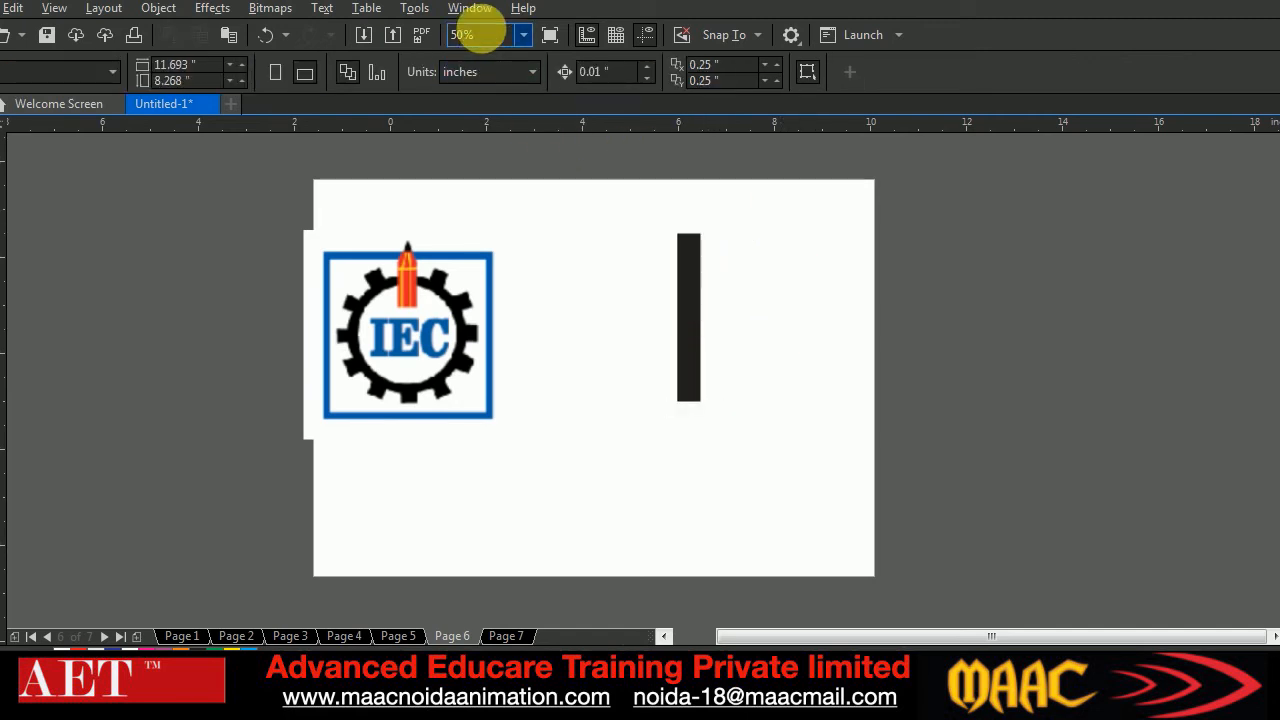
Show the Rotate options of the Transform docker and select the black bar
click(470, 8)
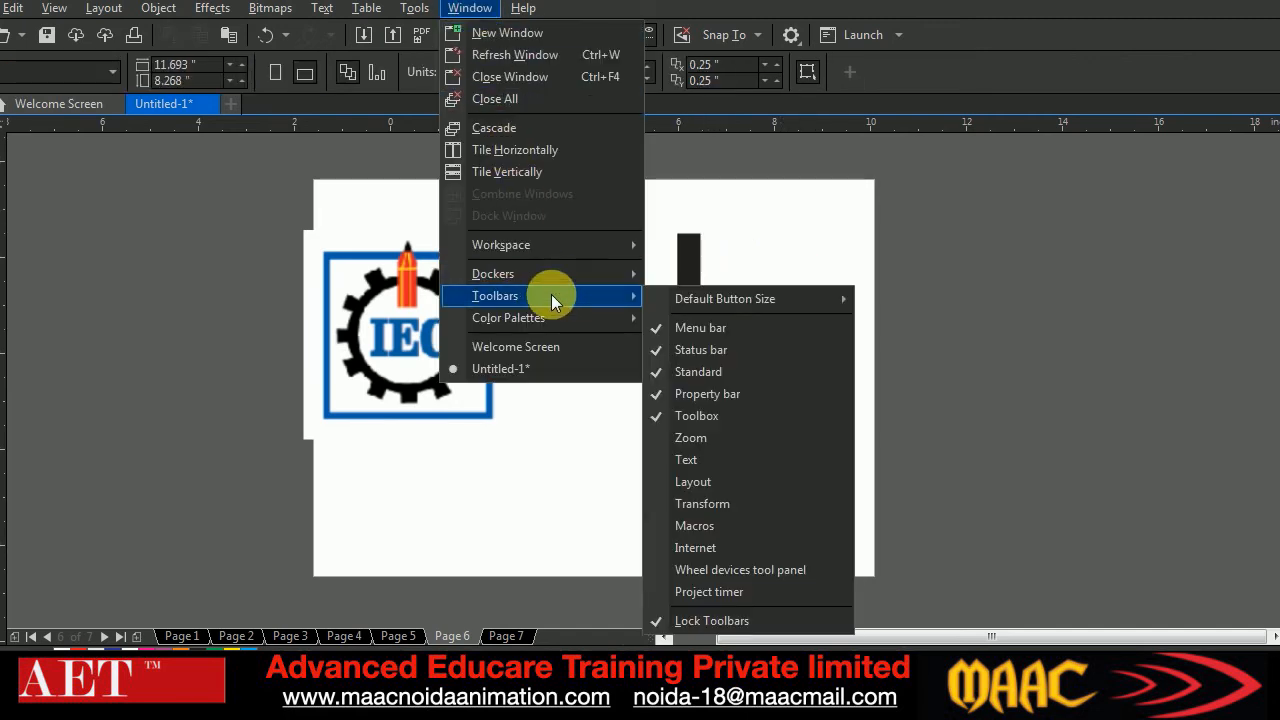
mouse_move(544, 273)
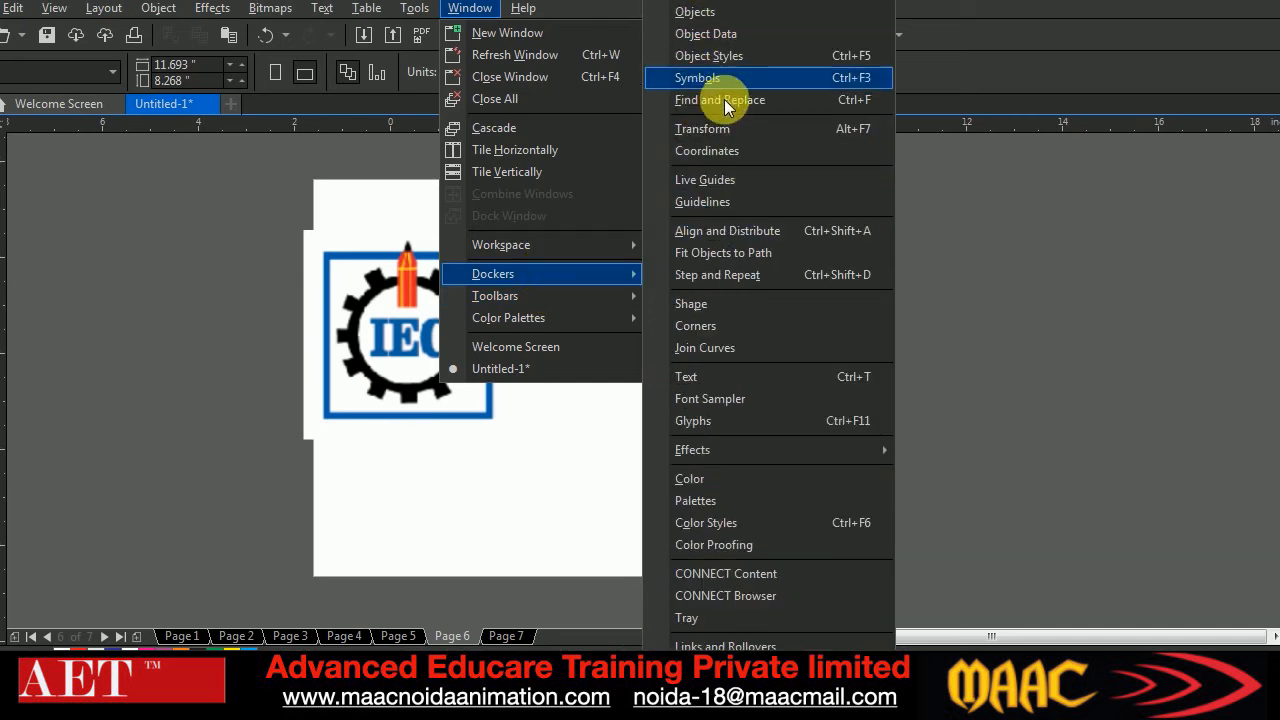
mouse_move(778, 457)
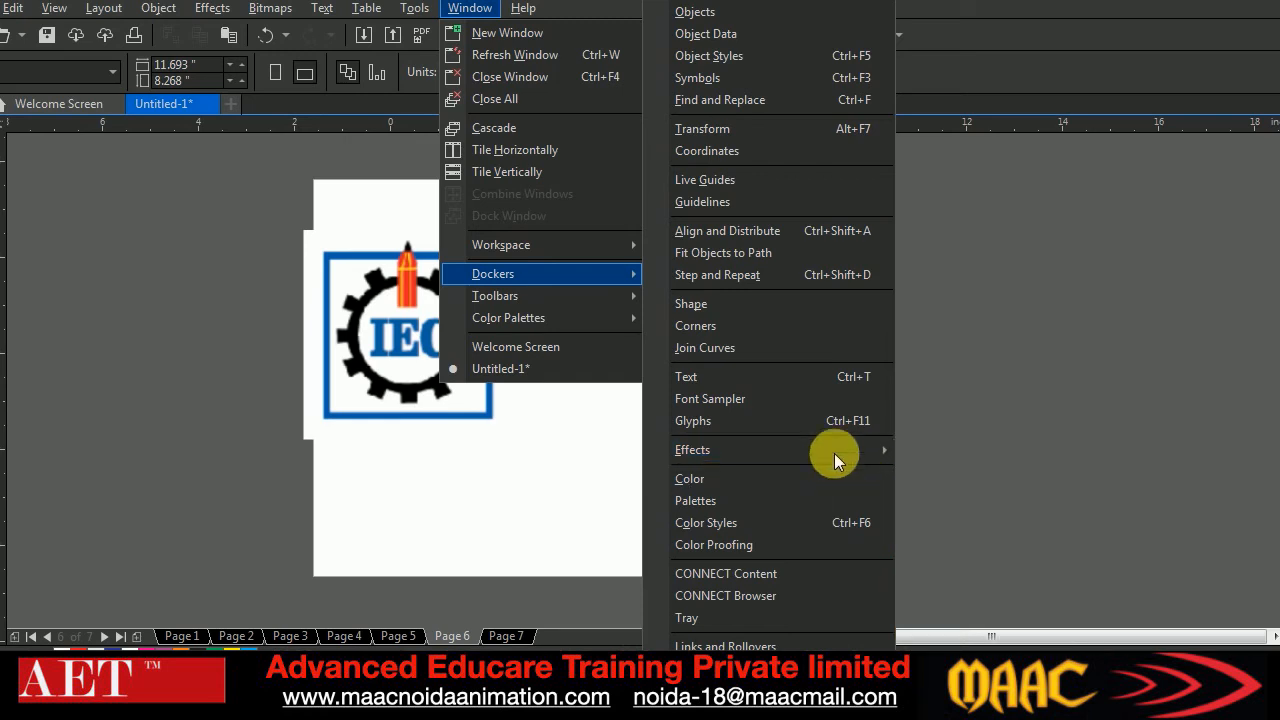
click(759, 128)
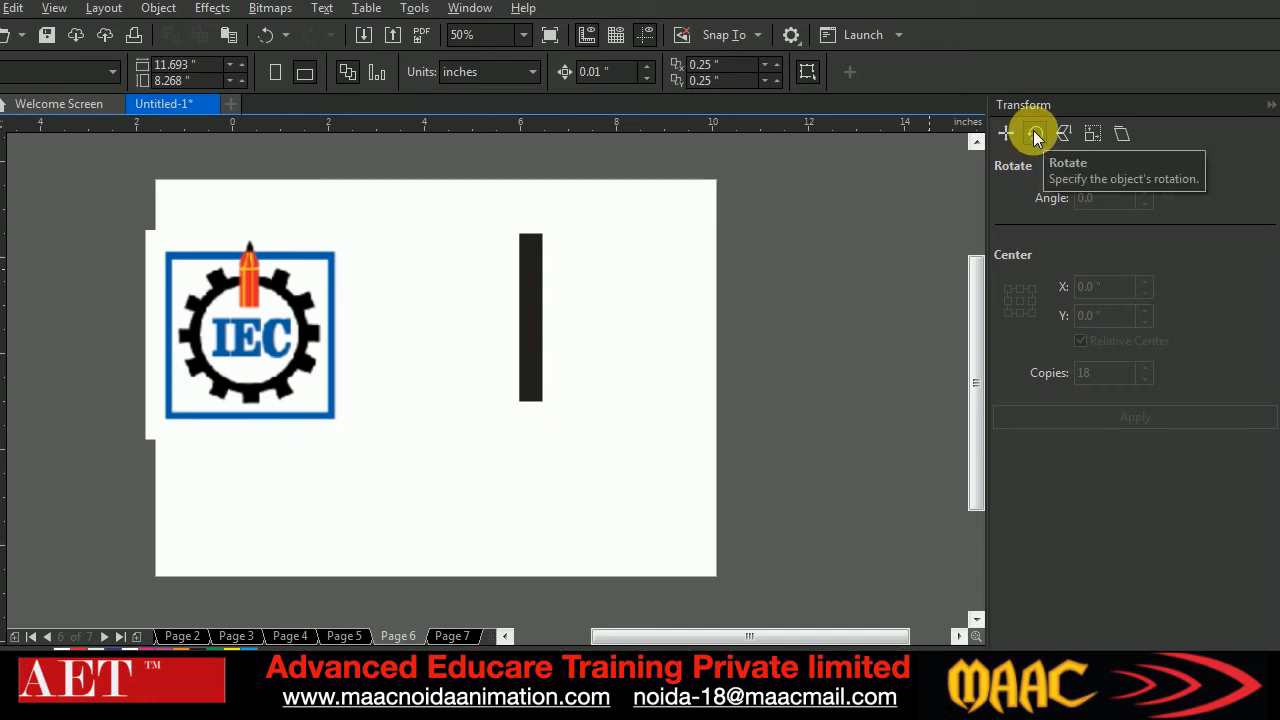
click(533, 317)
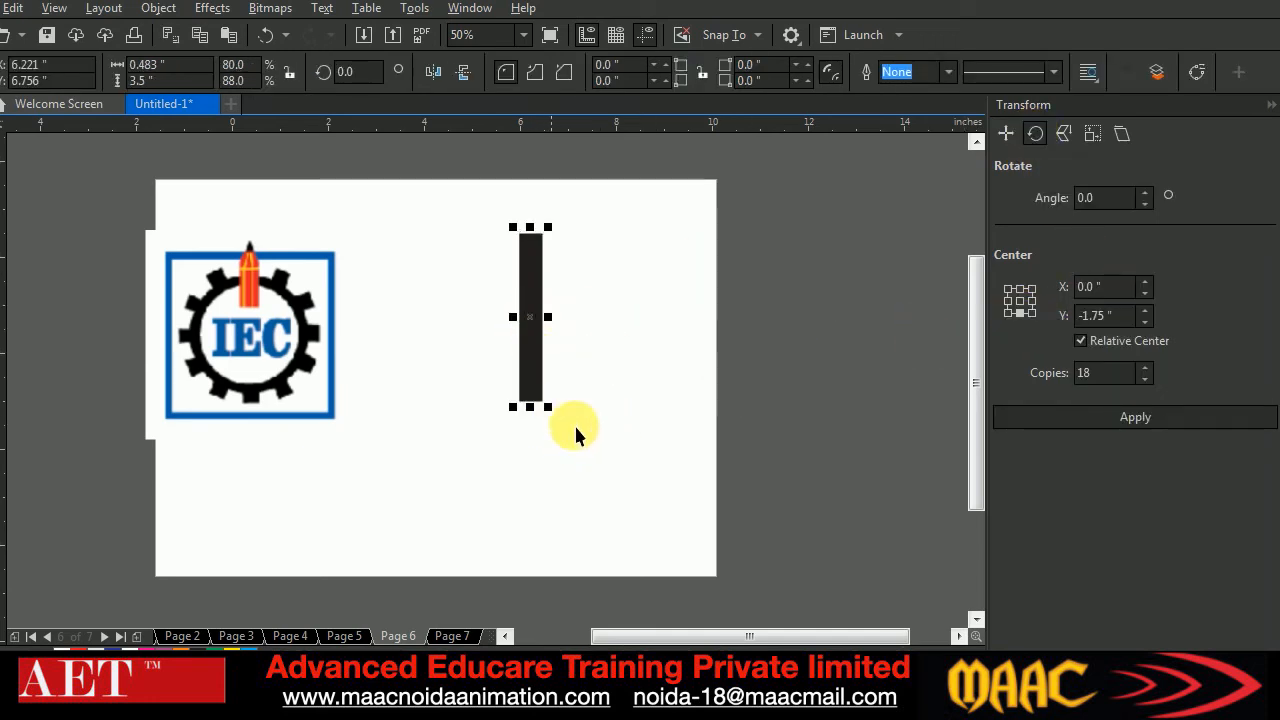
Try rotating the bar about its bottom centre at 30° with 12 copies, and undo the result
double_click(1091, 378)
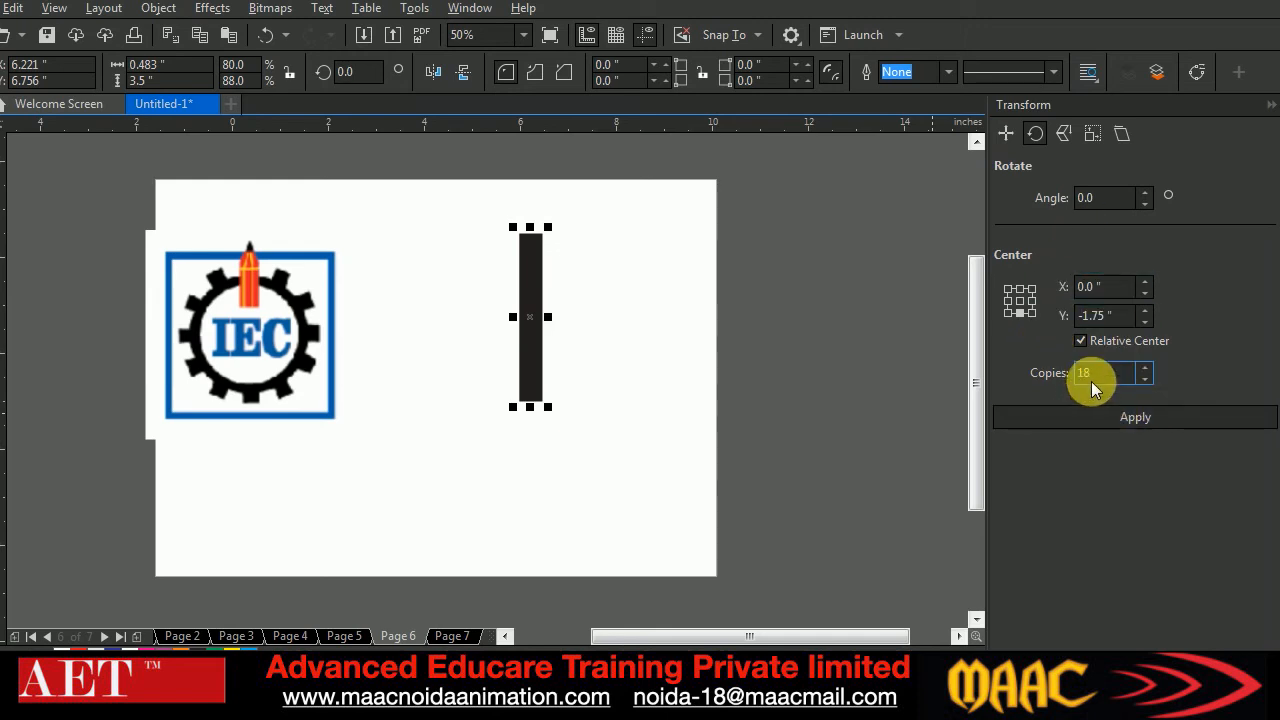
double_click(1098, 198)
text(30)
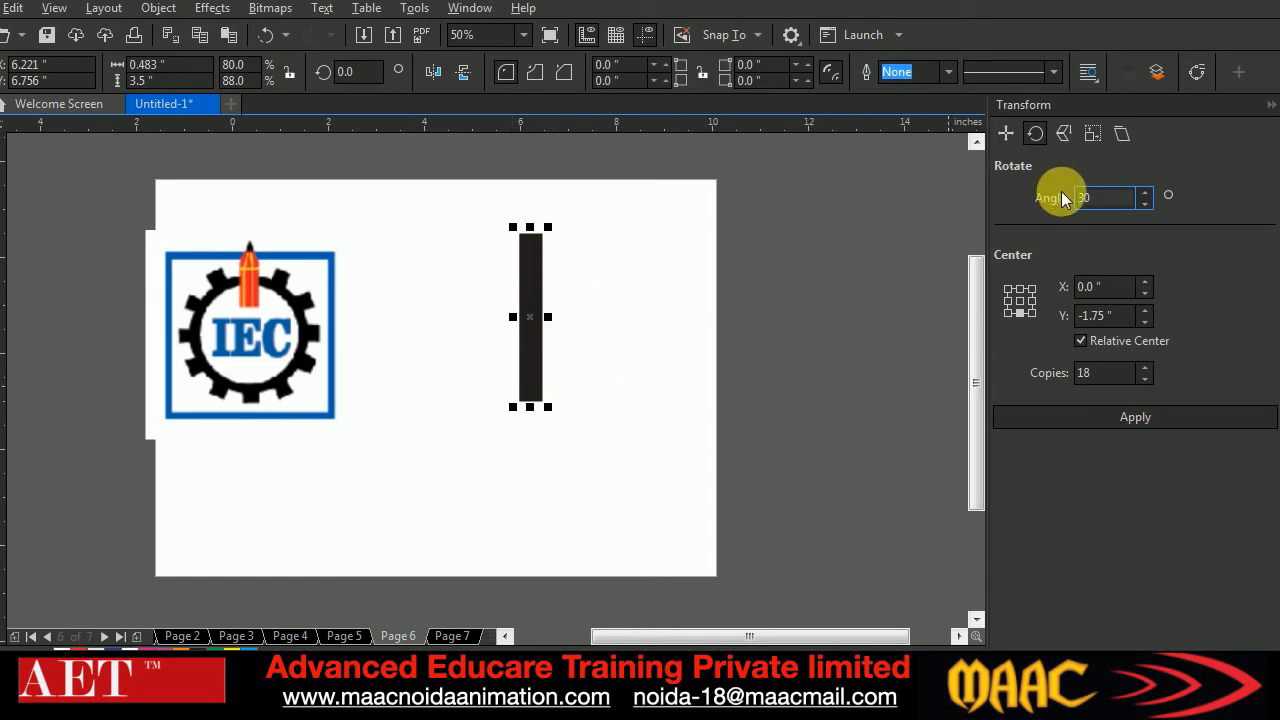
double_click(1084, 374)
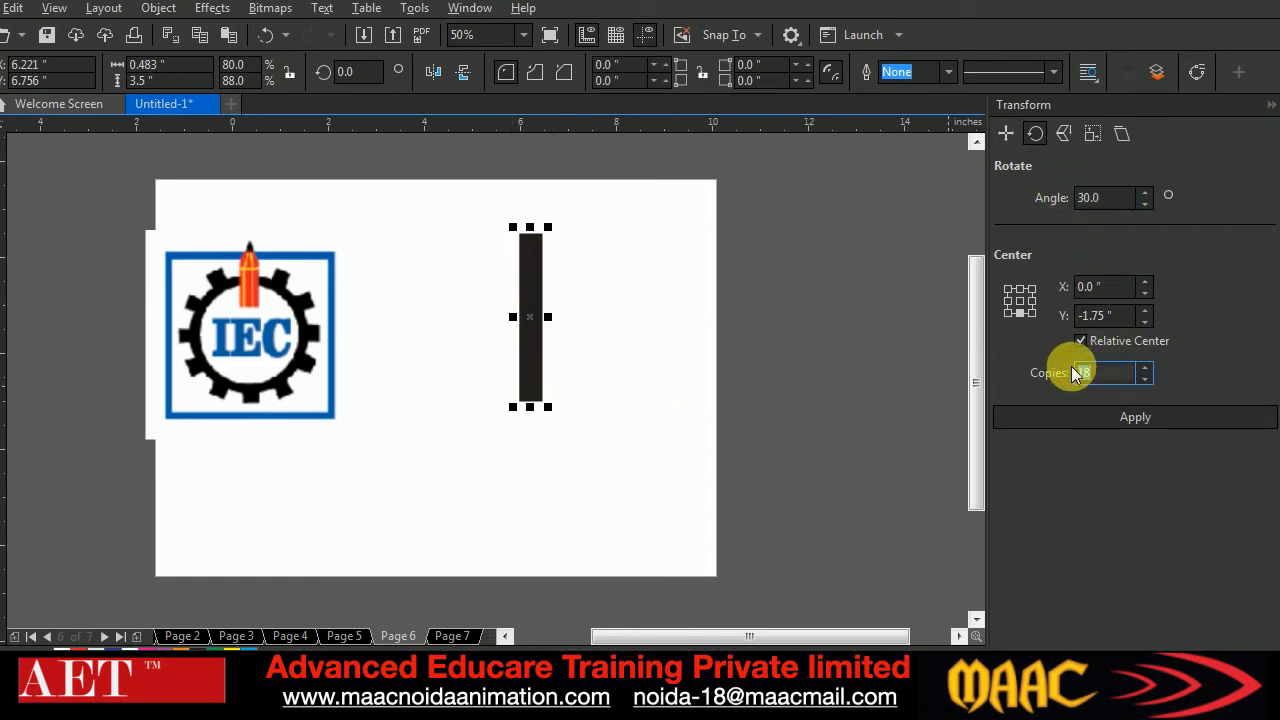
text(360/30)
click(1086, 423)
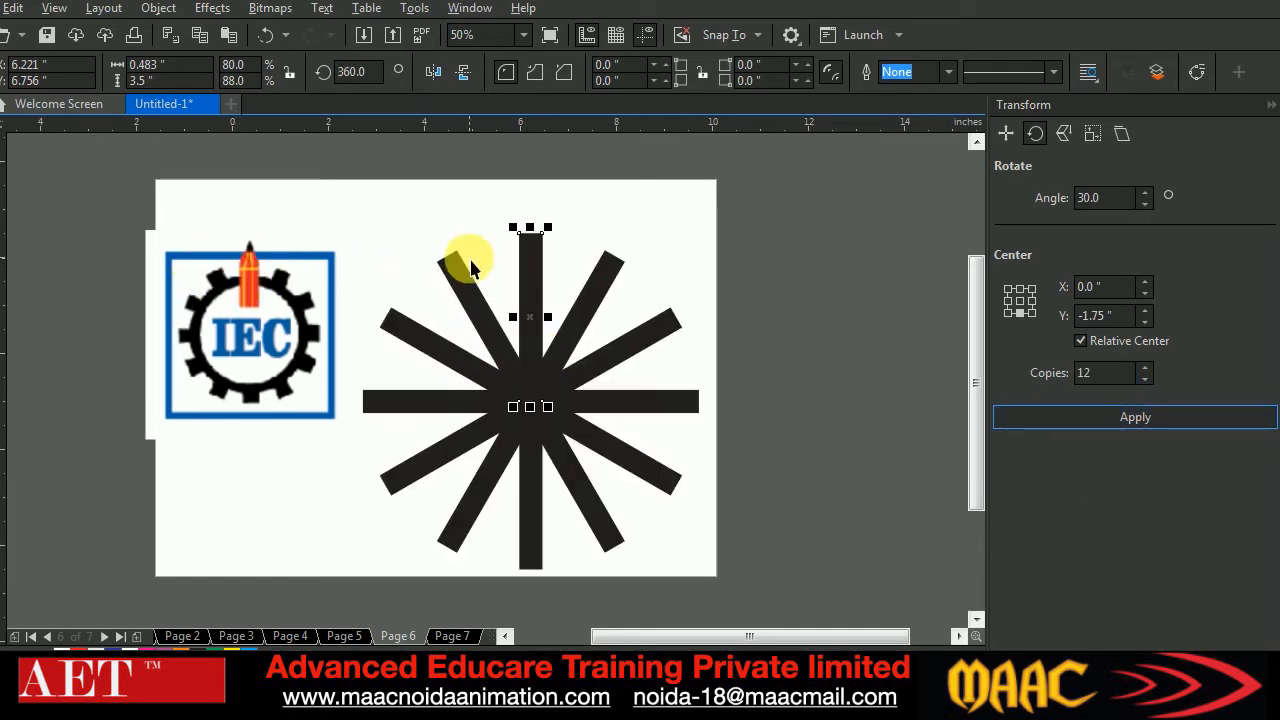
key(ctrl+z)
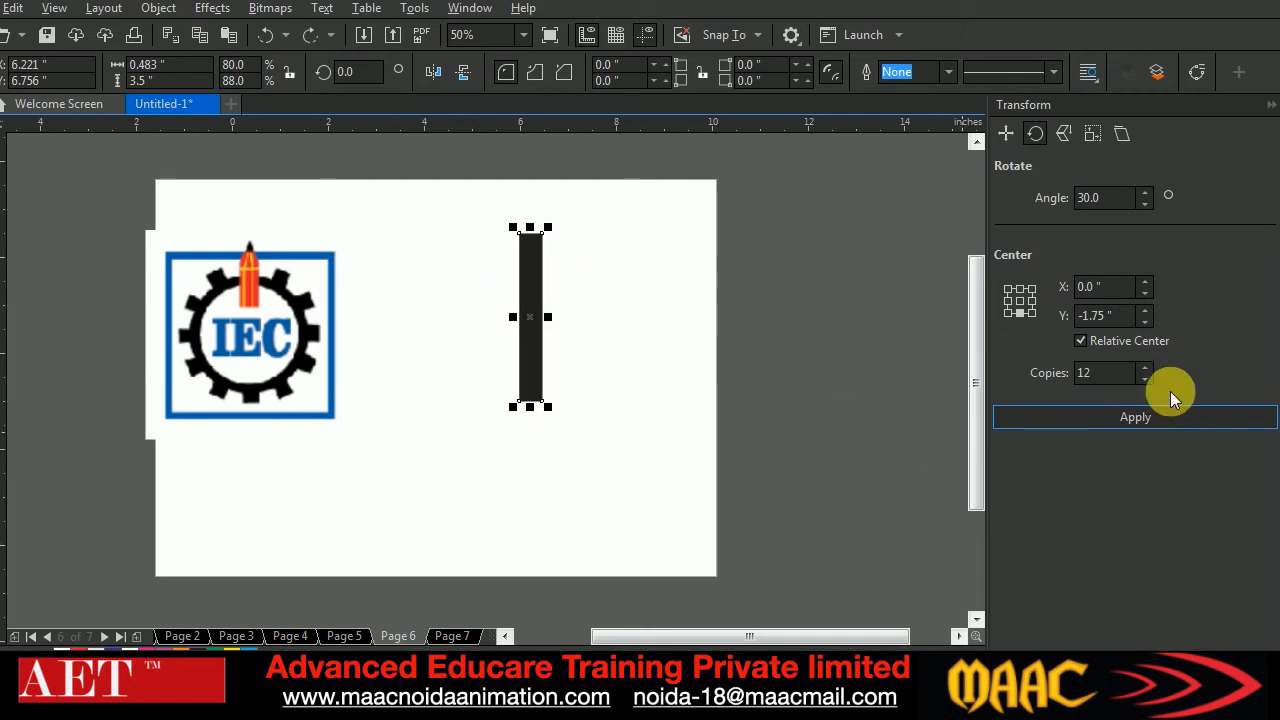
Rotate the bar about its bottom centre at 15° with 360/15 copies to form a full ring
drag(1116, 204, 1058, 198)
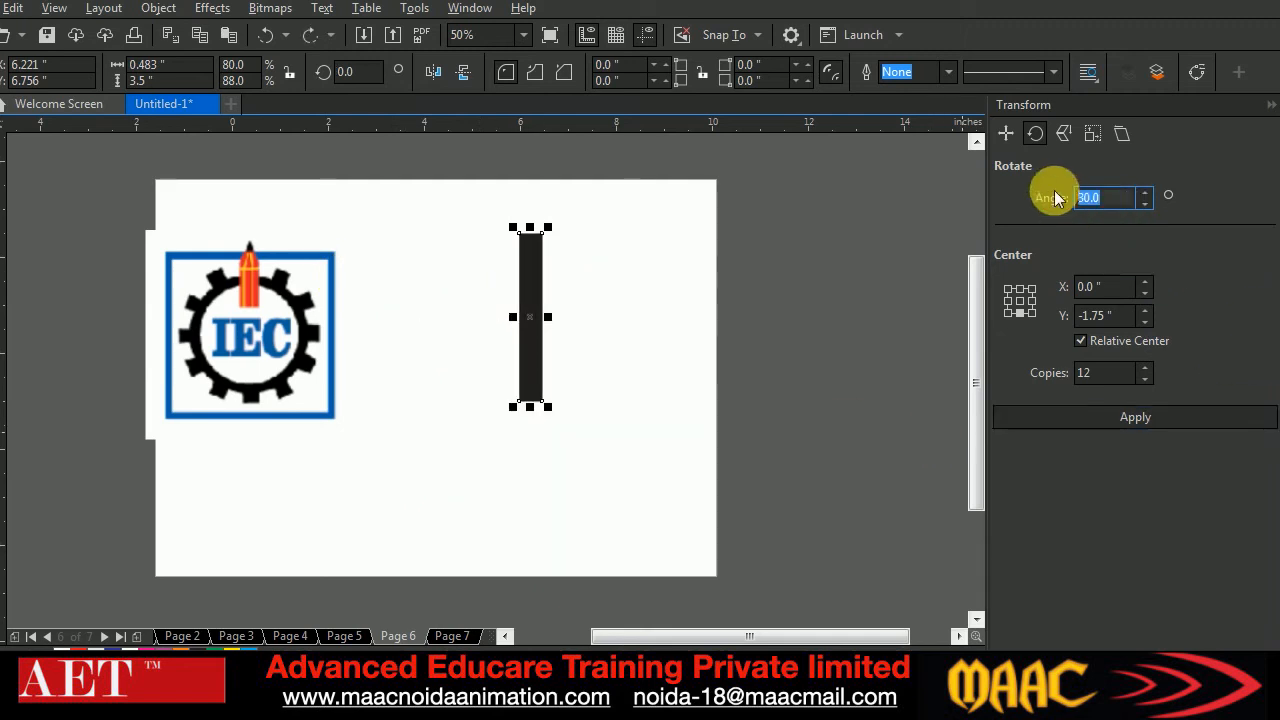
text(15)
drag(1125, 374, 1003, 378)
text(360)
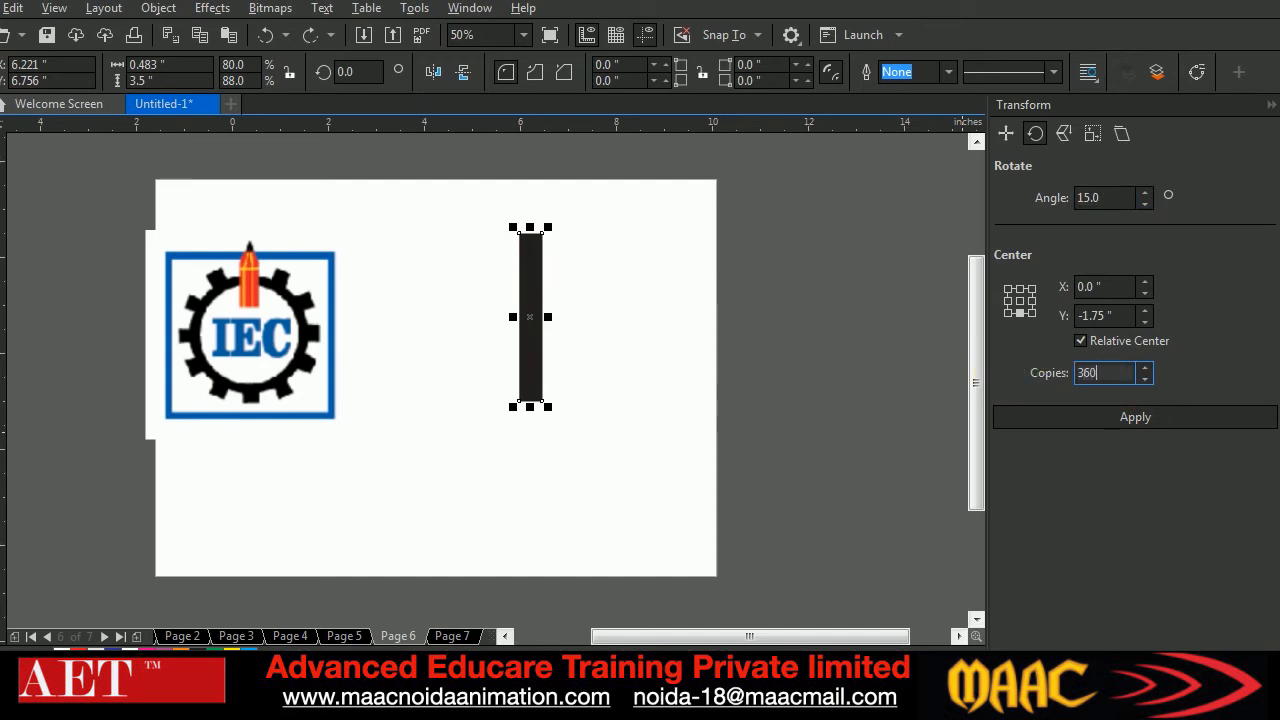
click(1110, 416)
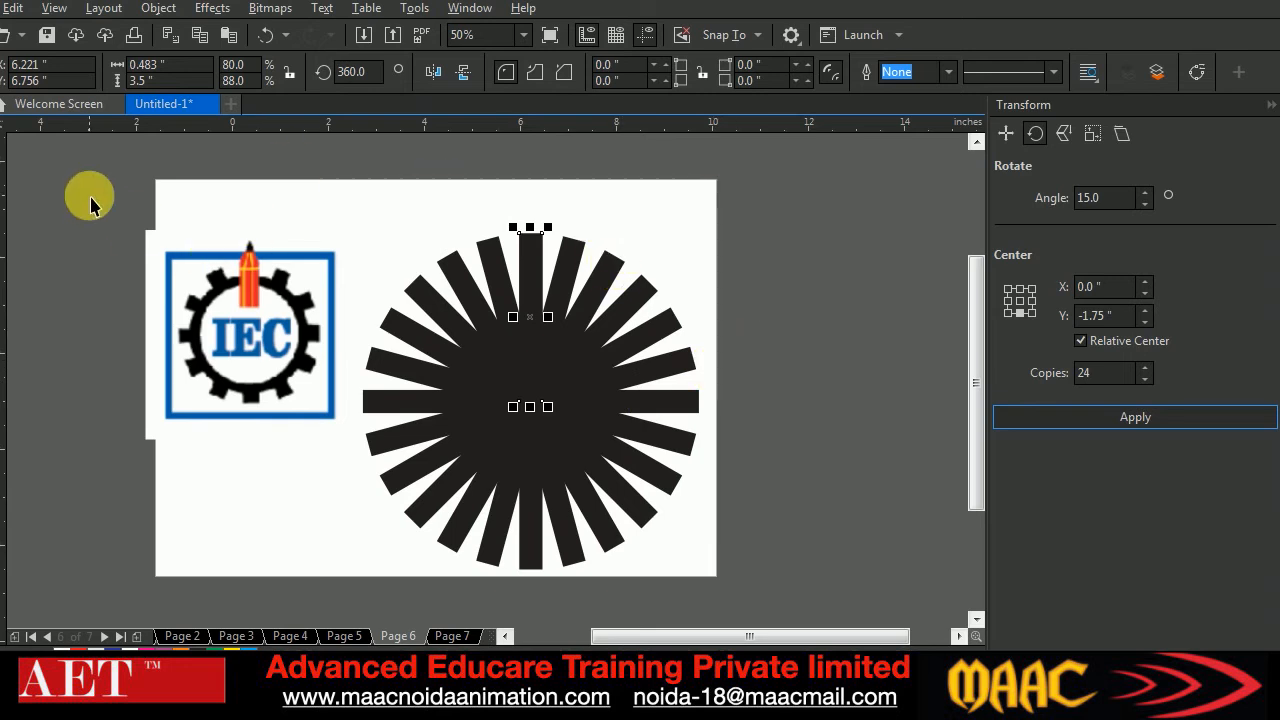
Deselect the bars, draw a circle about 5.3 inches in diameter from the point where they cross, and fill it black
key(F7)
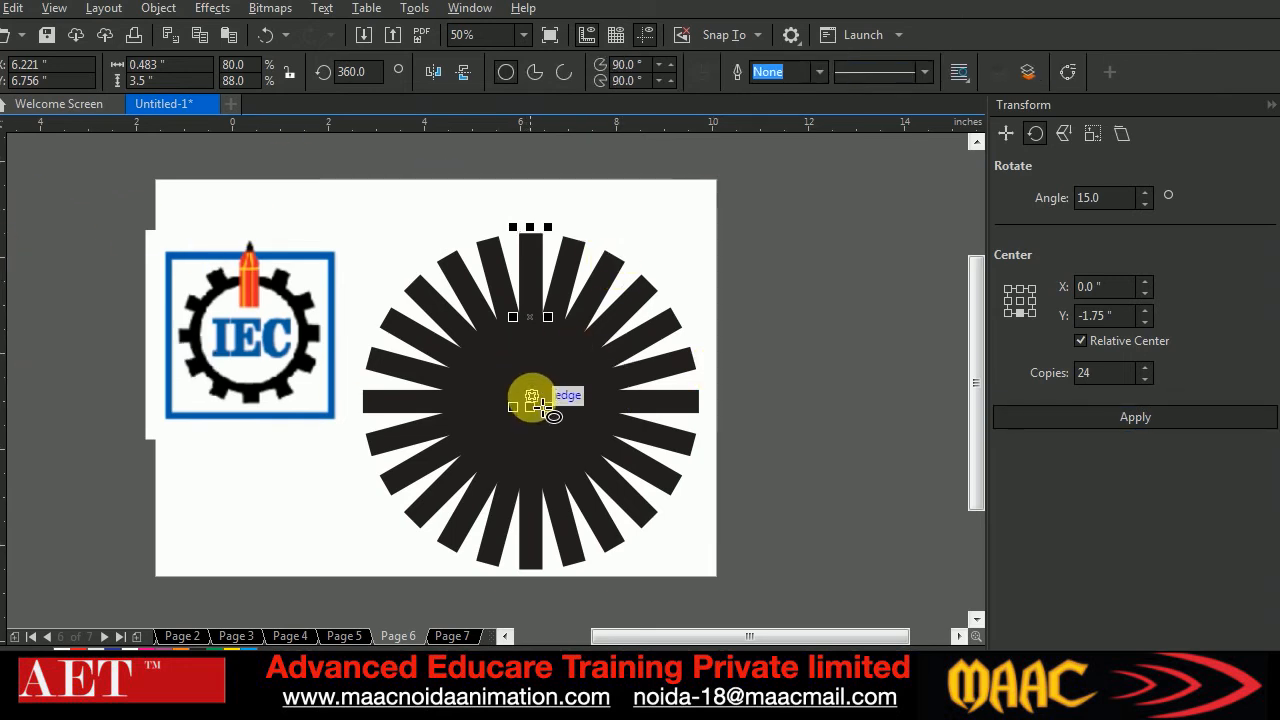
key(space)
click(747, 250)
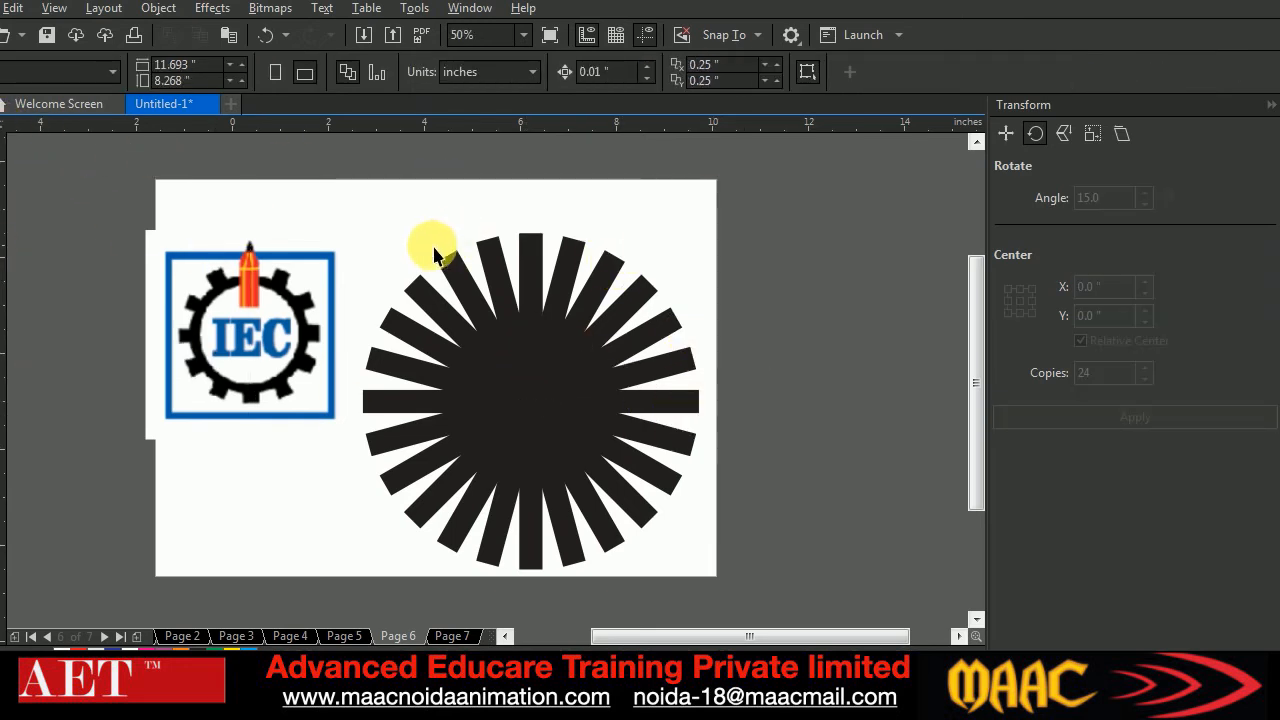
click(2, 340)
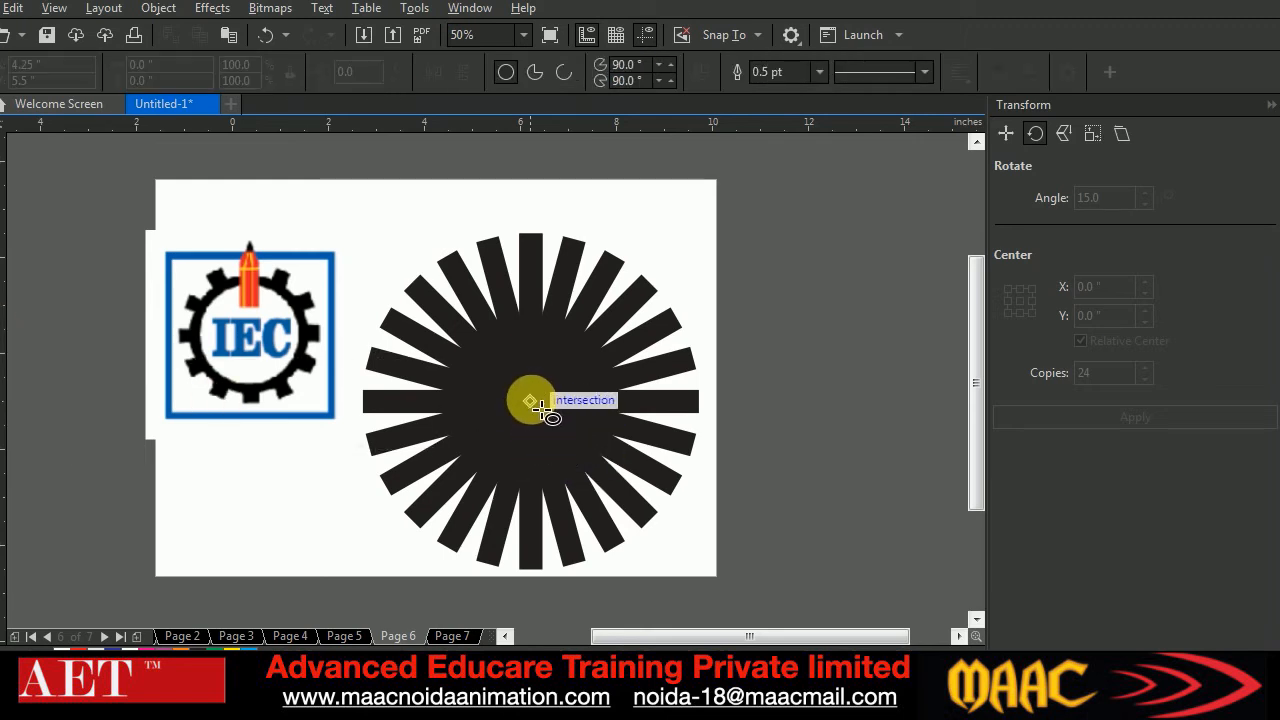
drag(538, 406, 675, 547)
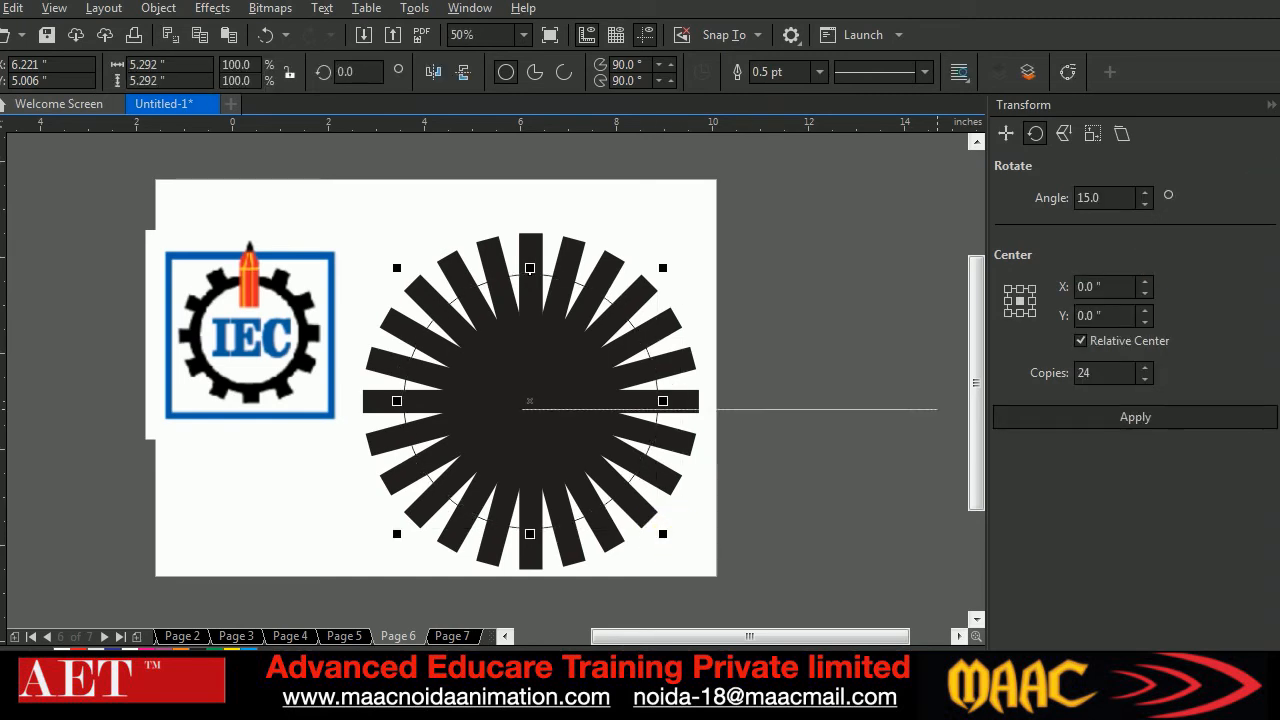
click(1270, 200)
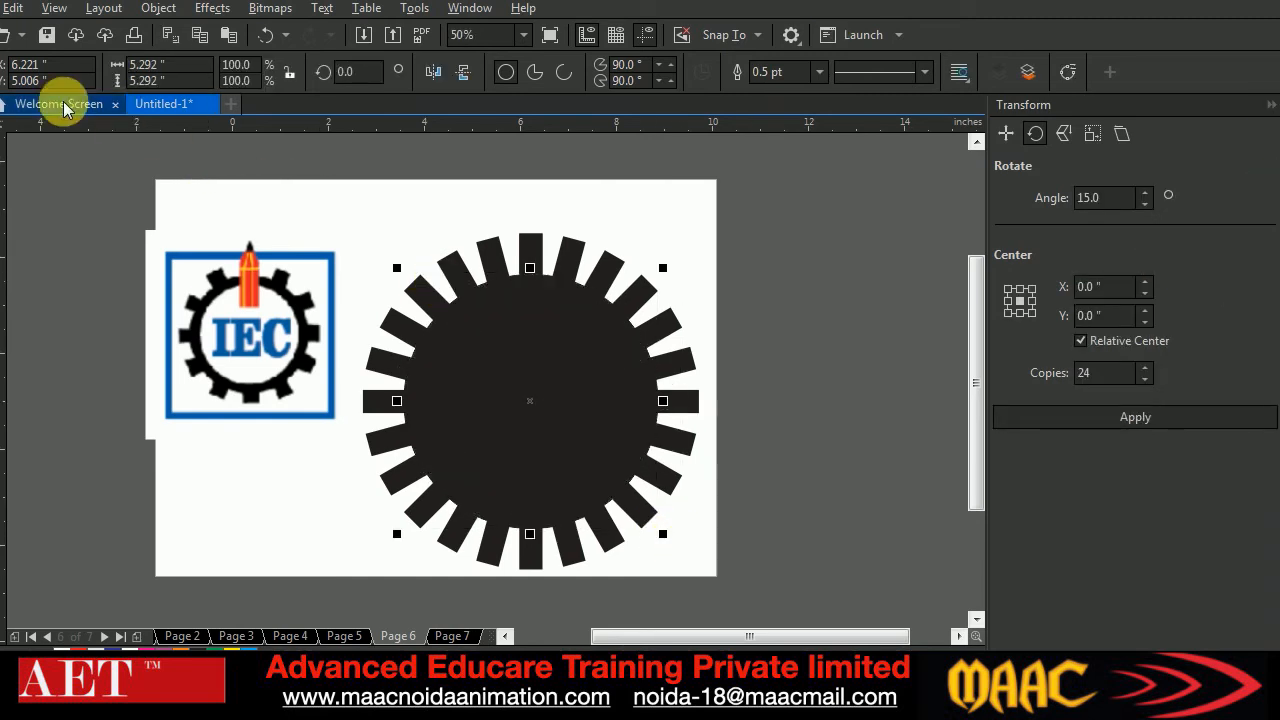
Enlarge the circle to about 5.9 inches in diameter and weld it with all the bars into one gear shape
drag(676, 548, 691, 560)
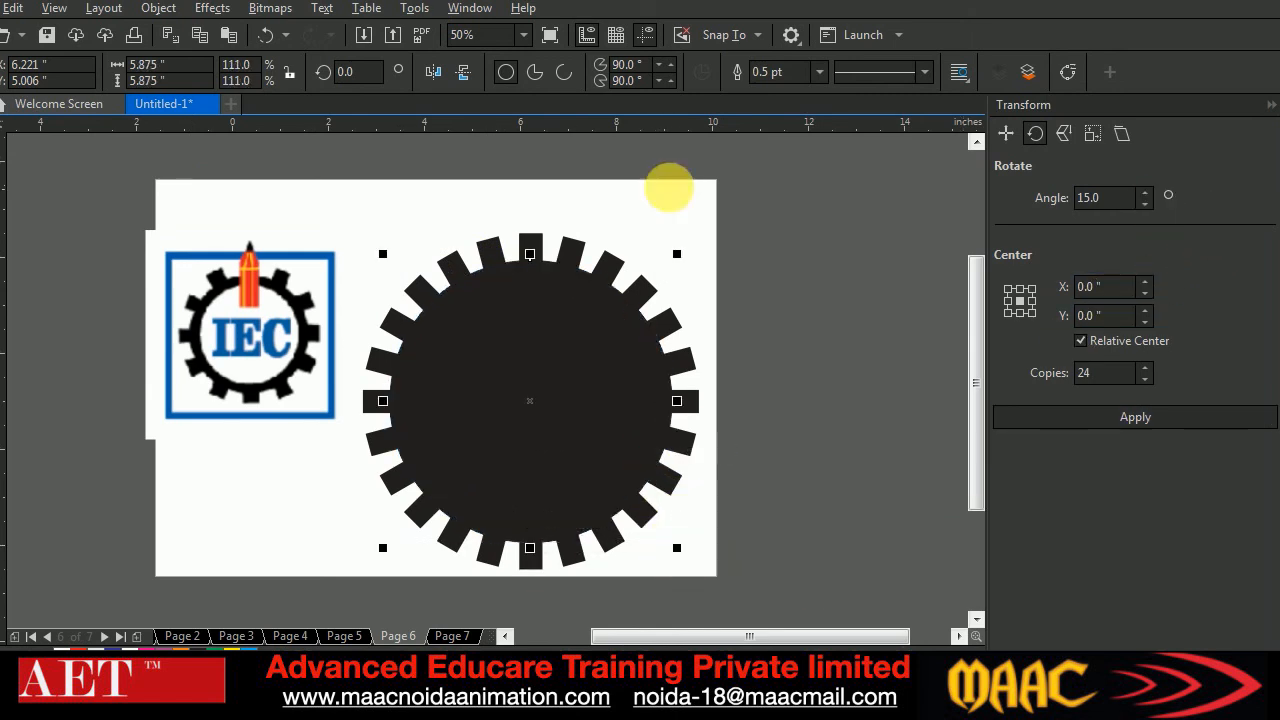
drag(333, 186, 749, 594)
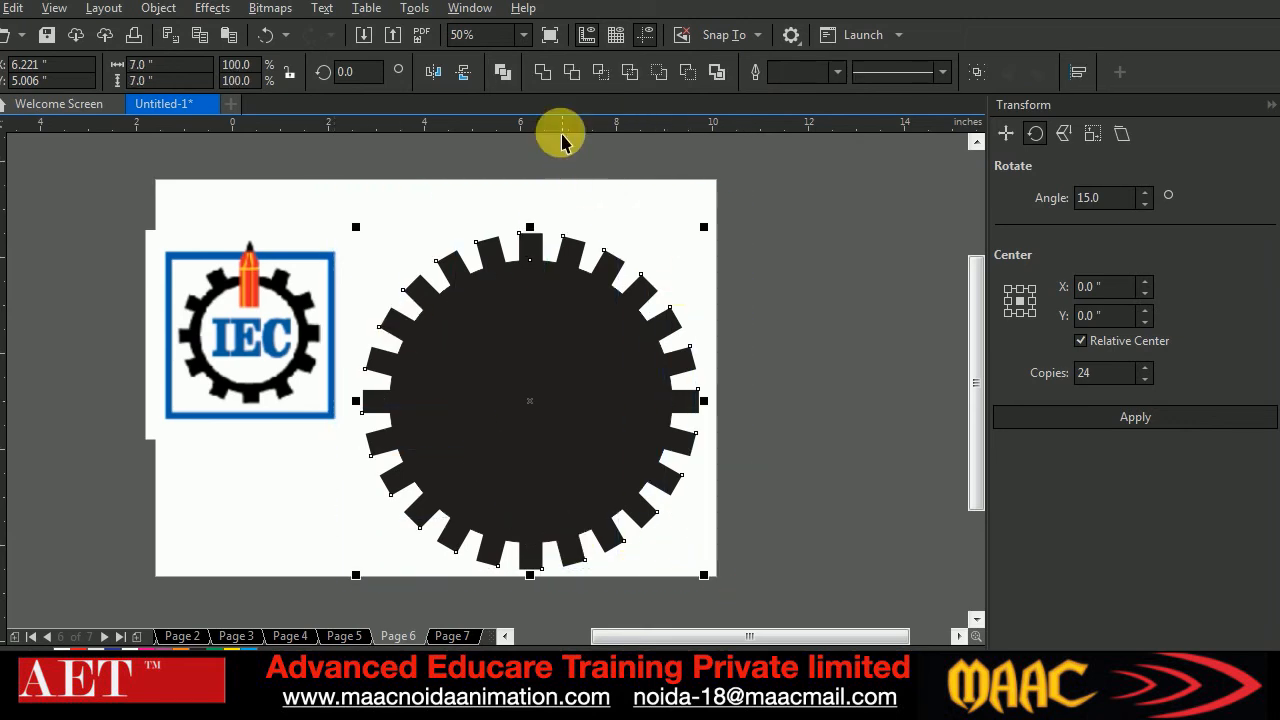
click(542, 74)
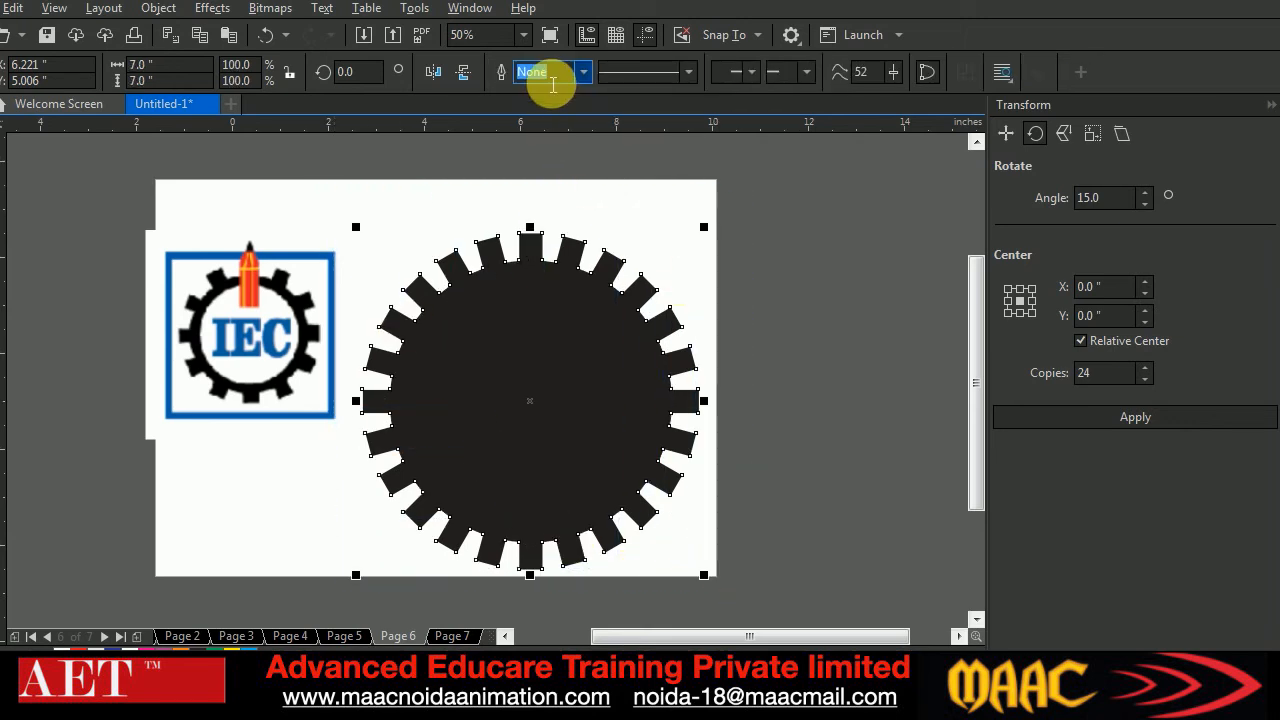
Deselect the gear, draw a circle about 4.95 inches in diameter from its centre, and fill the circle white
key(F7)
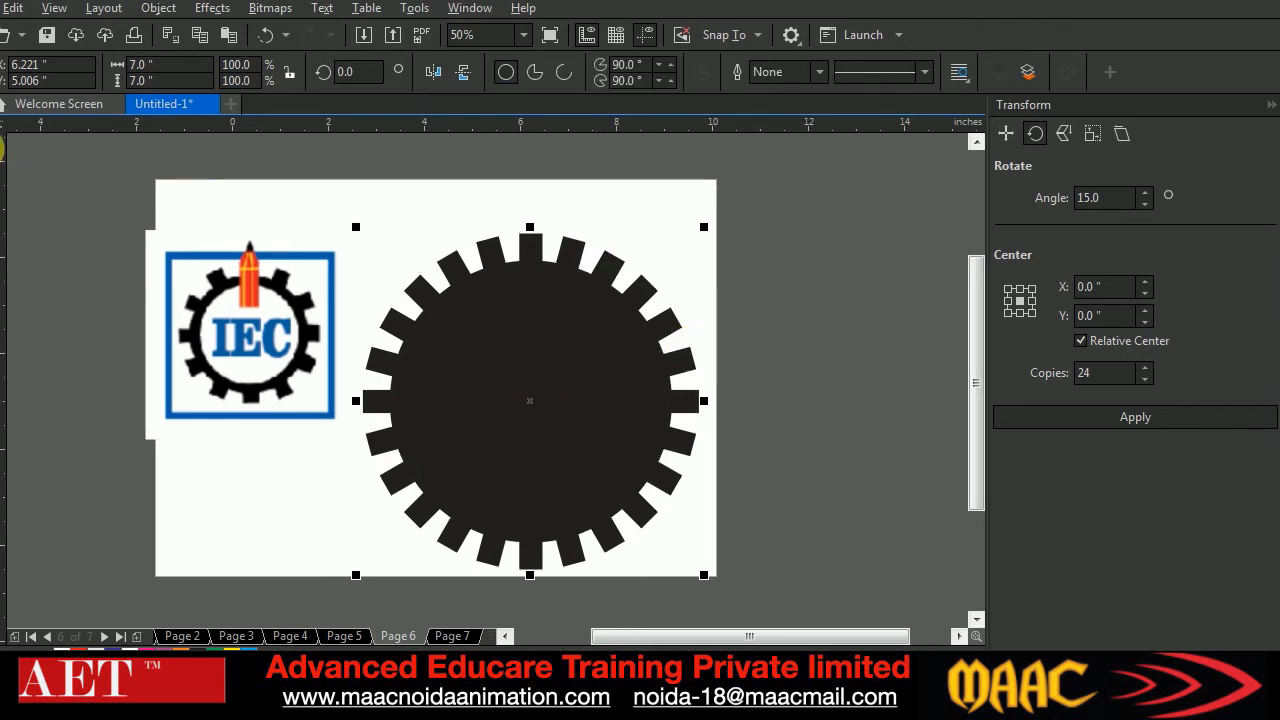
click(1, 112)
click(819, 420)
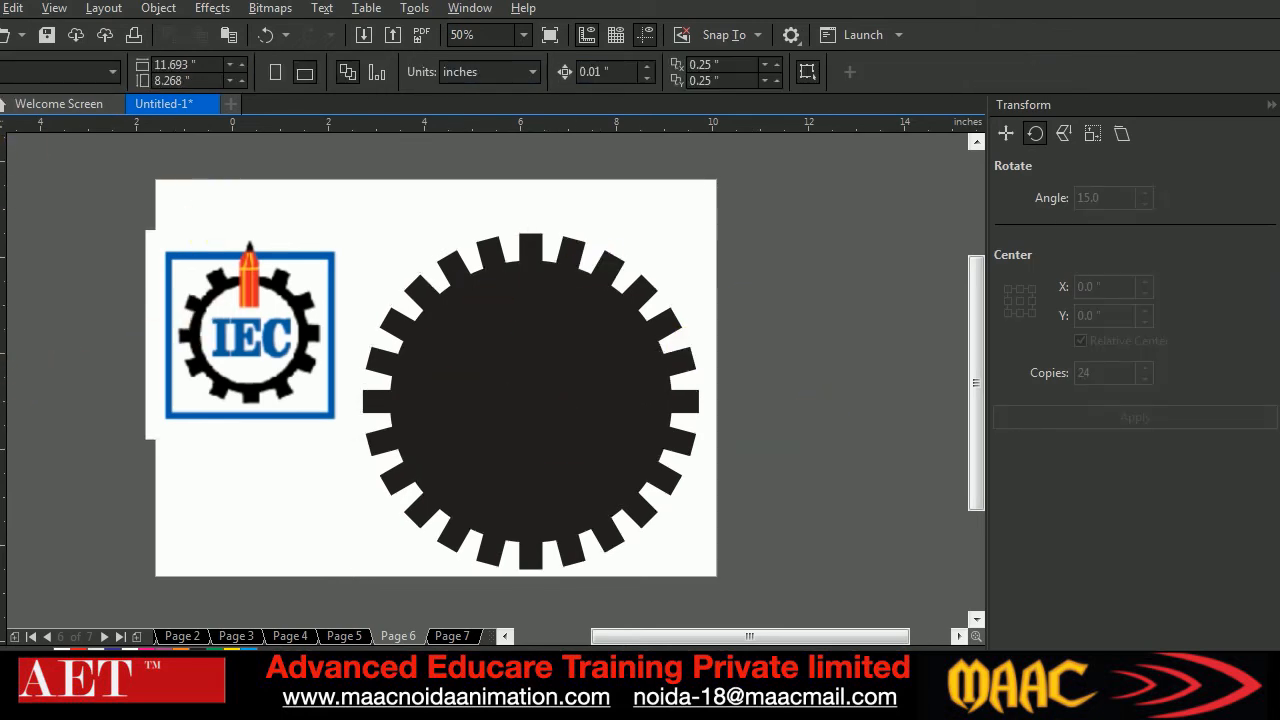
click(2, 348)
drag(531, 402, 652, 527)
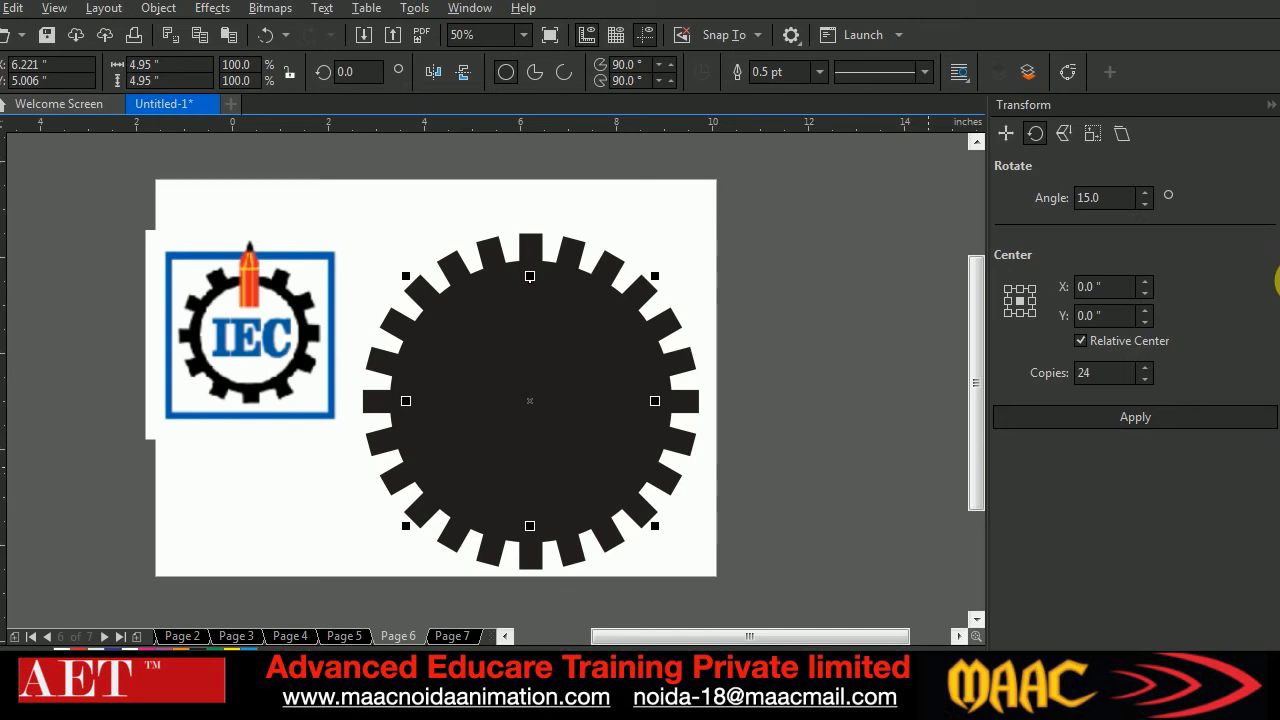
click(1278, 372)
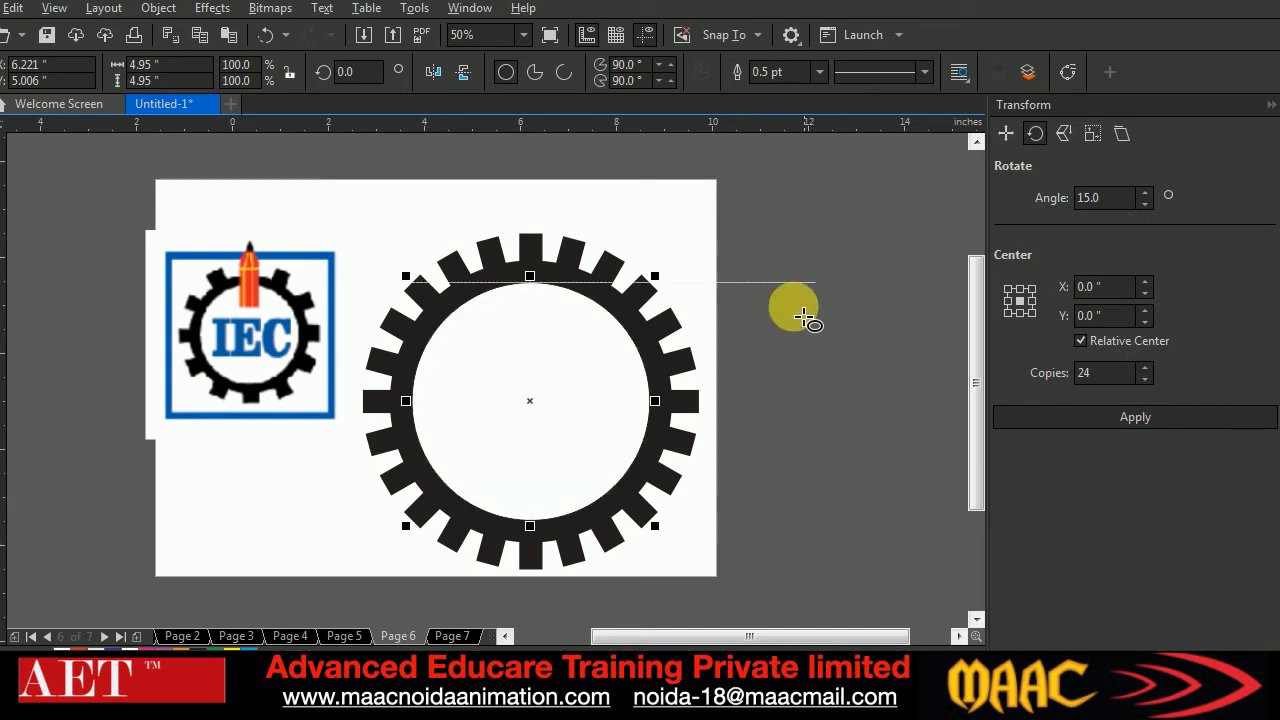
Select only the inner circle of the gear and change its fill to blue
drag(349, 193, 751, 601)
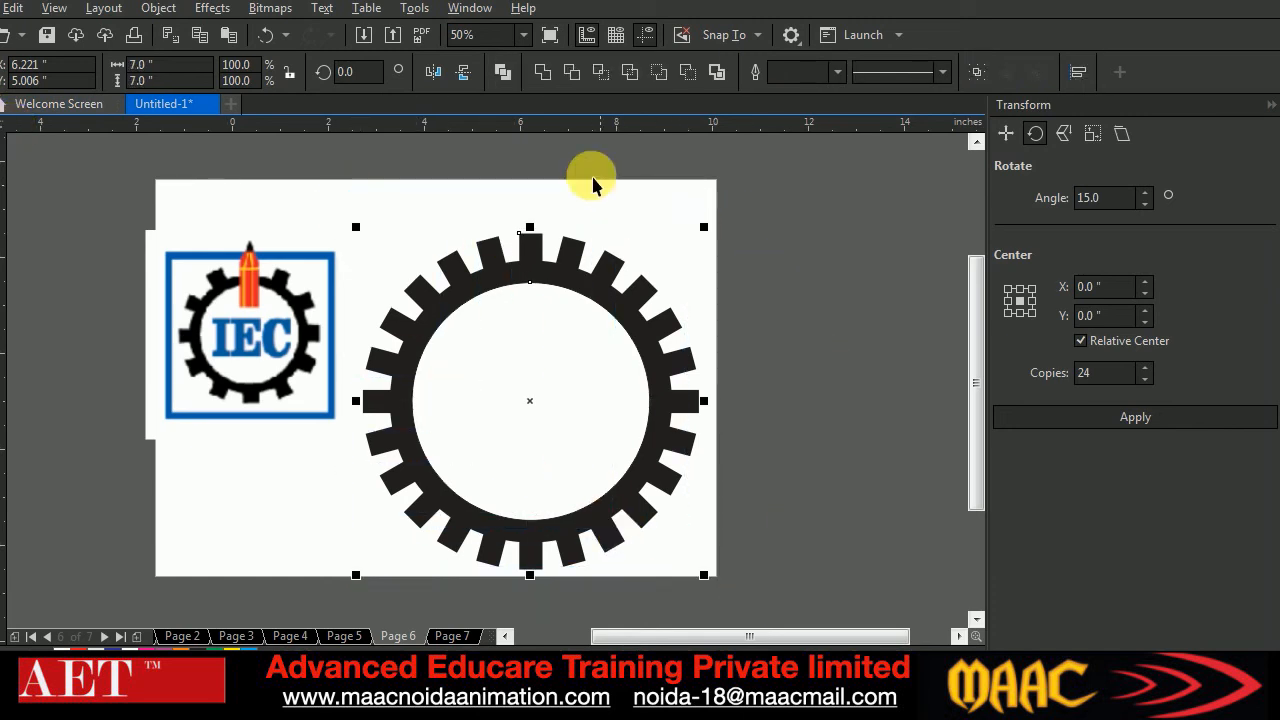
click(752, 305)
key(Tab)
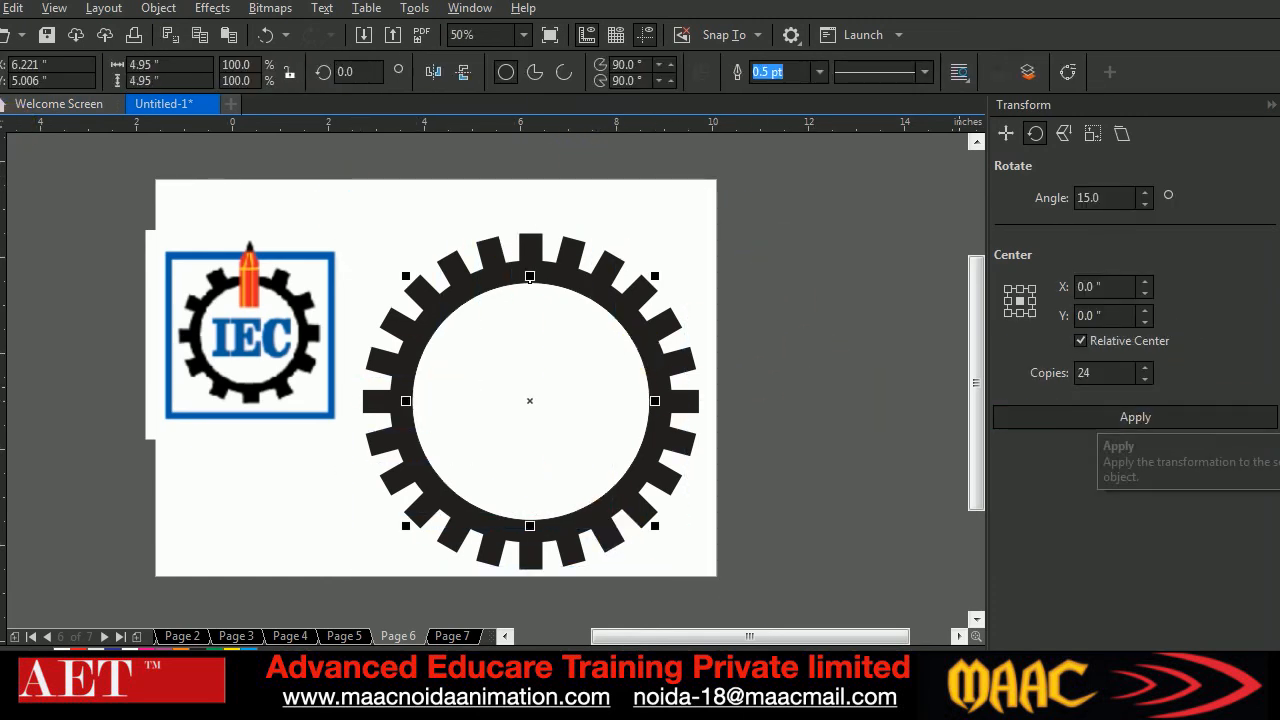
click(1240, 383)
Cut the blue circle out of the gear with Simplify, then move the leftover circle off the gear and delete it
drag(350, 198, 758, 620)
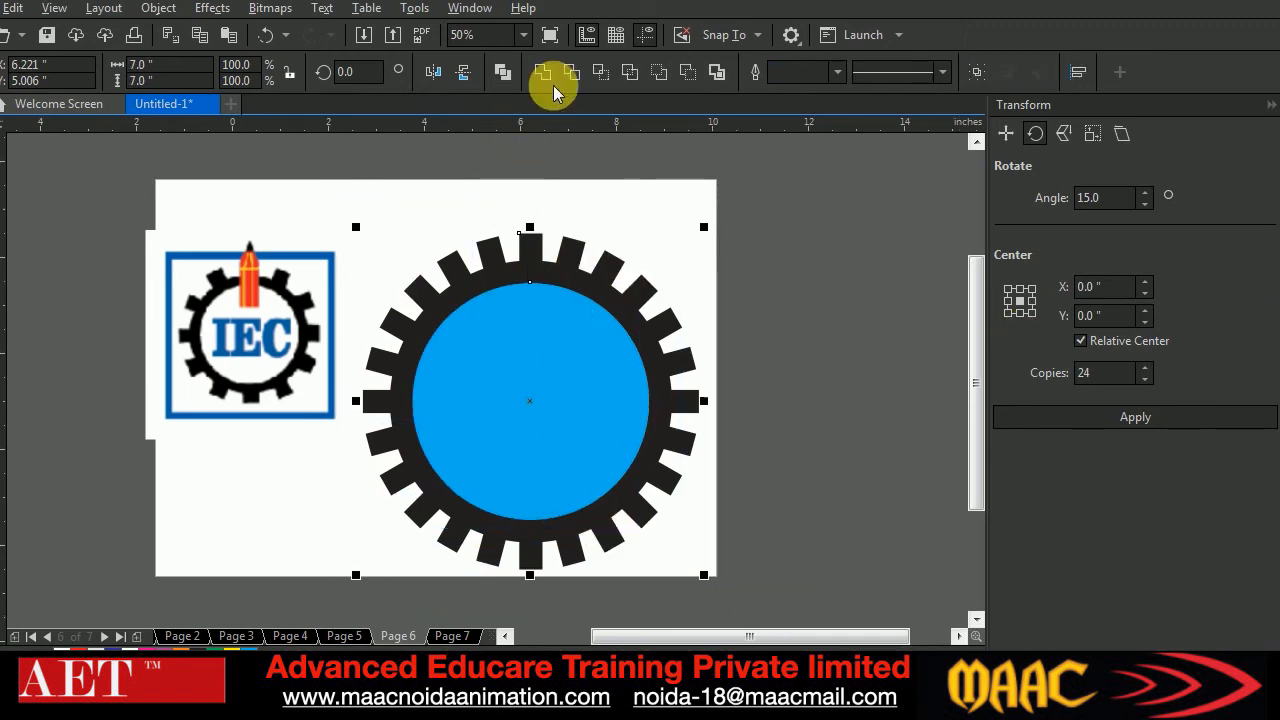
click(629, 70)
drag(583, 413, 849, 338)
key(Delete)
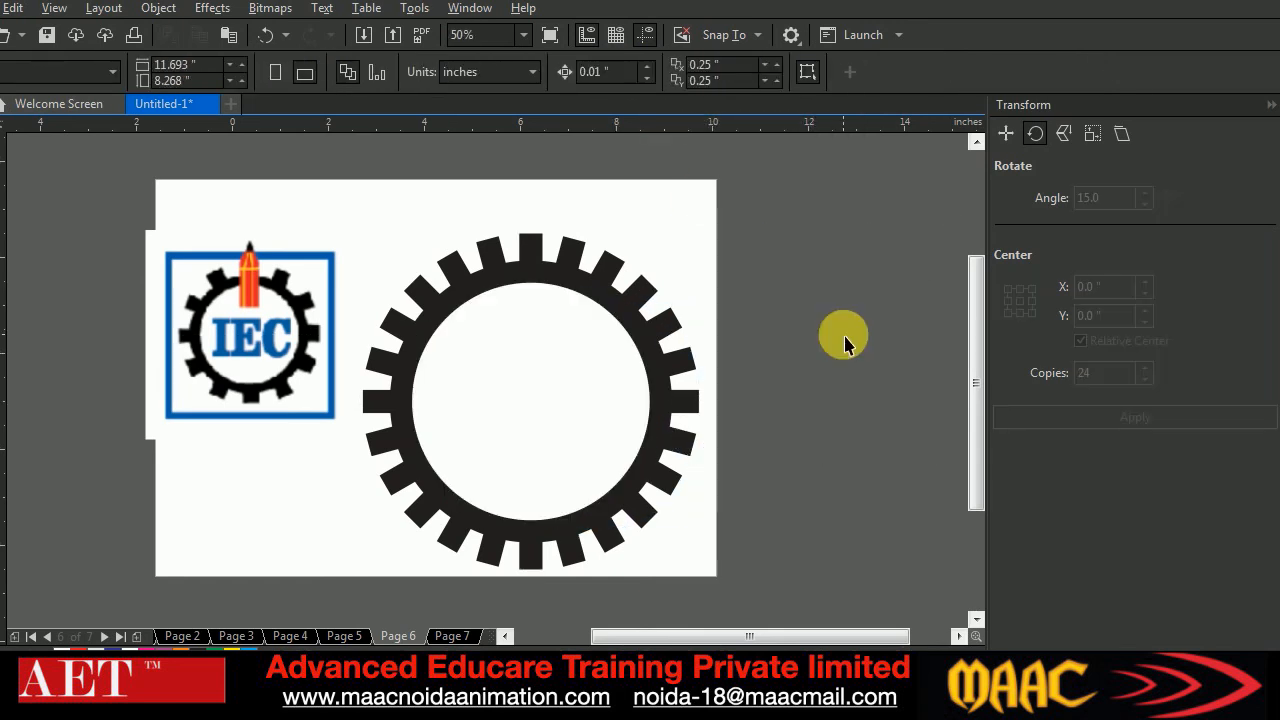
Move the gear ring slightly up on the page and scale it down proportionally about its centre
click(638, 270)
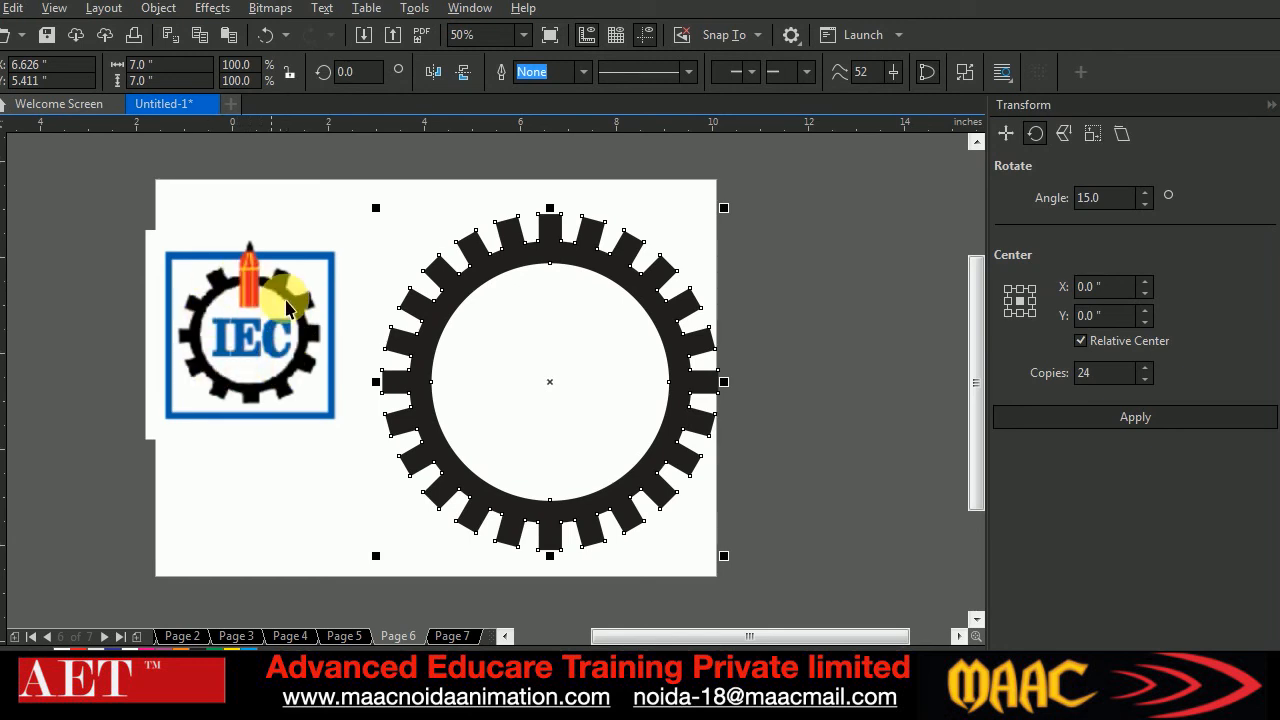
click(854, 456)
click(684, 372)
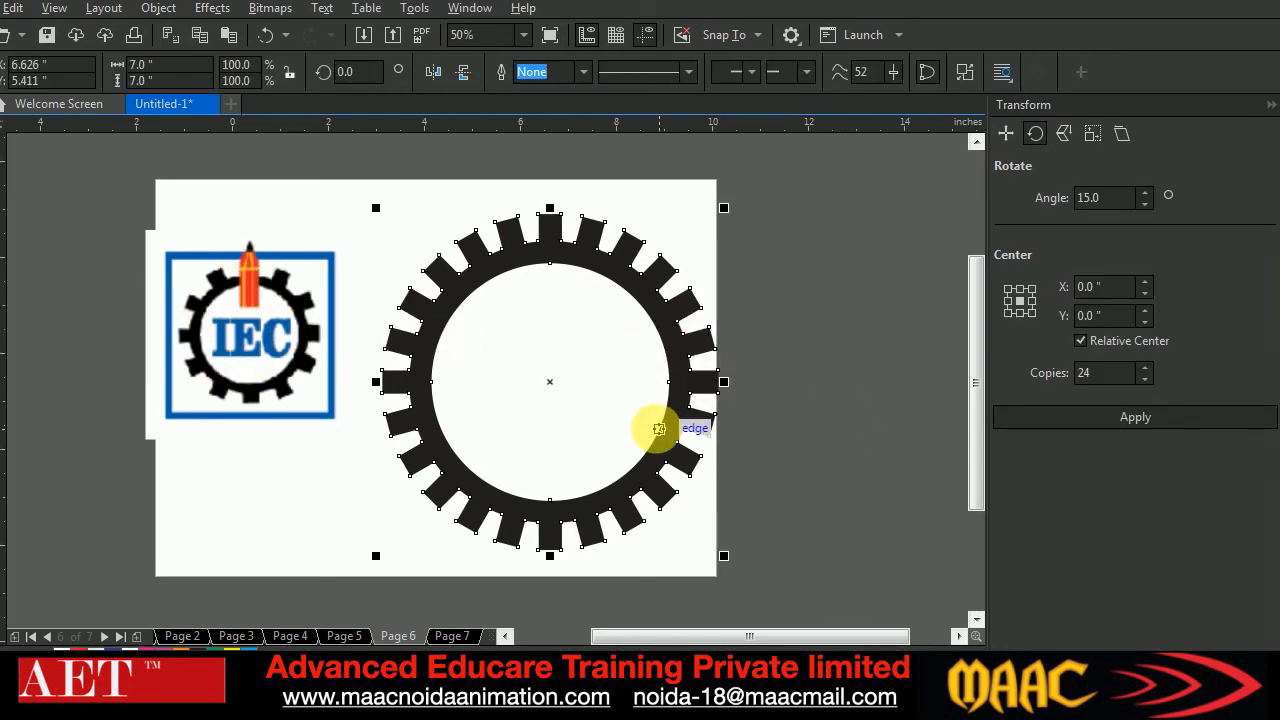
drag(724, 556, 684, 508)
click(718, 528)
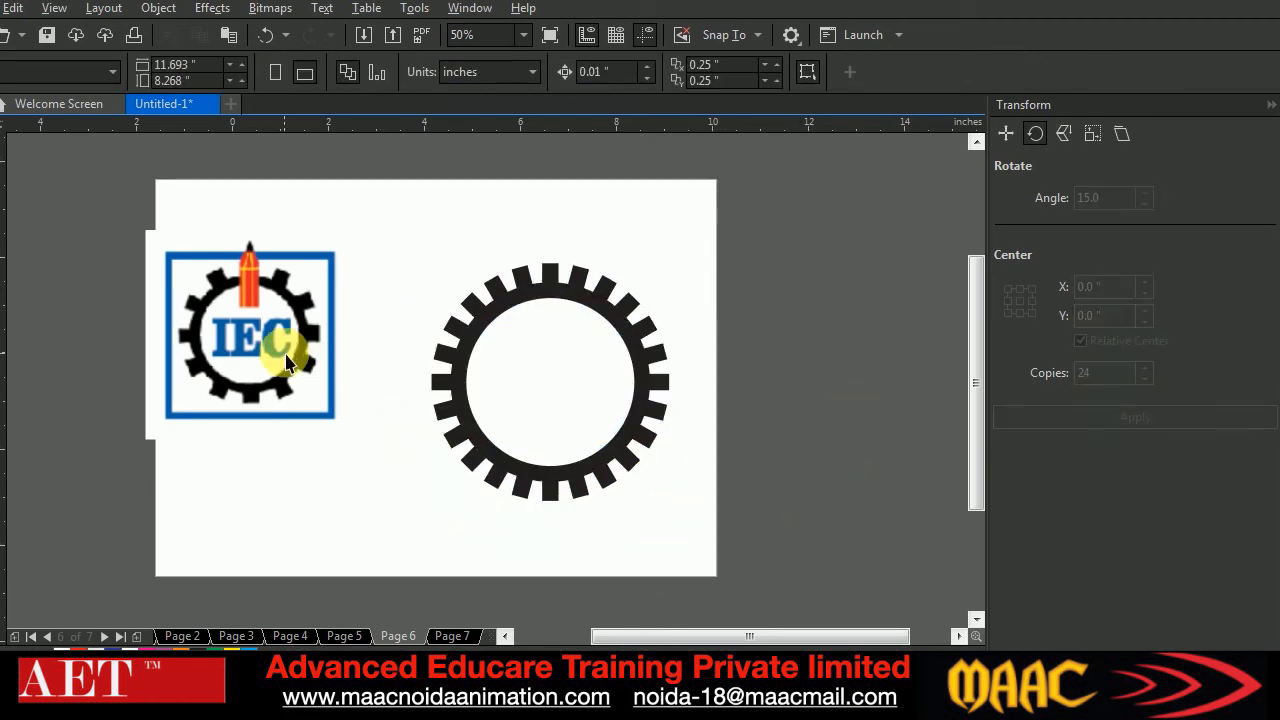
Delete the gear ring and the IEC reference logo from the page
drag(416, 236, 711, 523)
key(Delete)
click(220, 310)
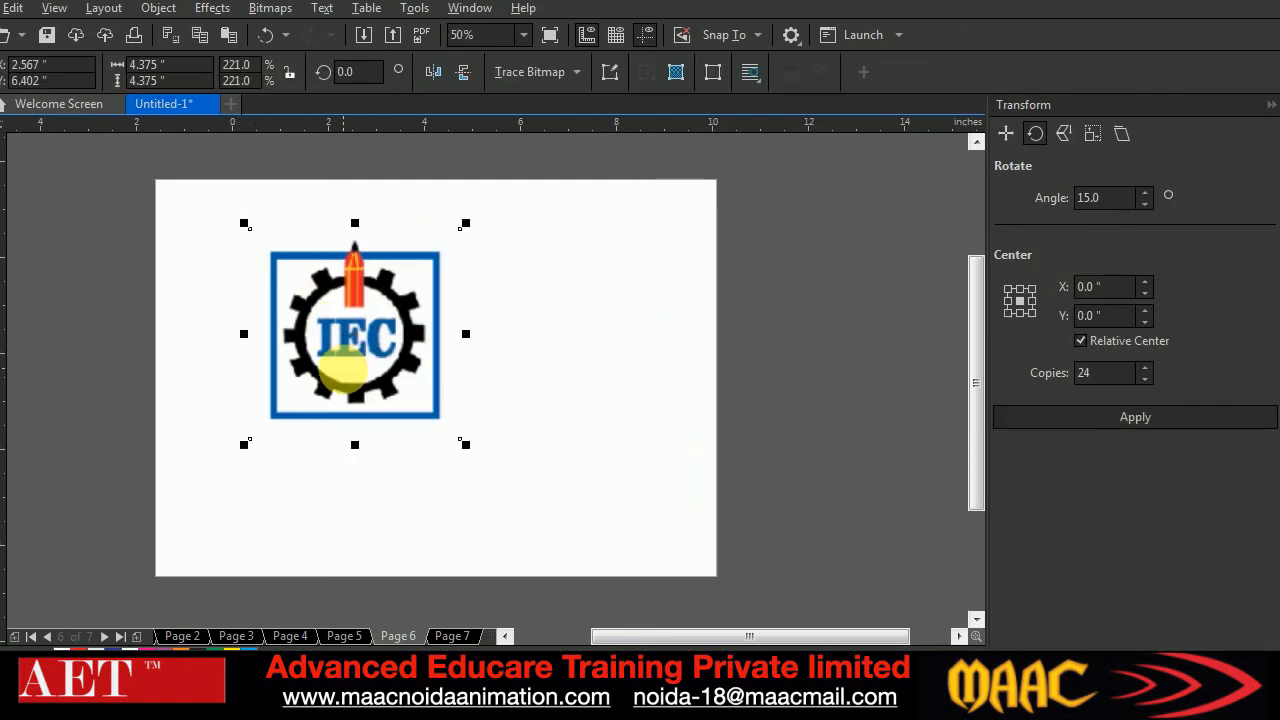
key(Delete)
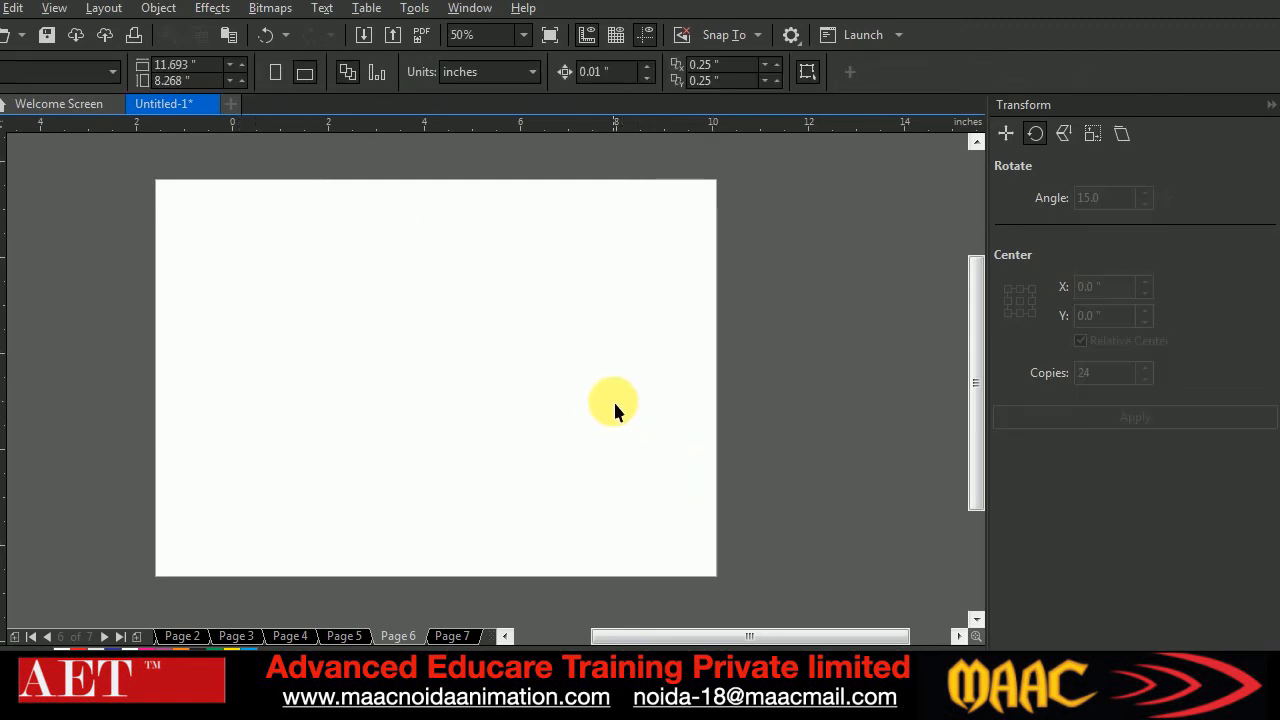
Close the Transform docker
click(505, 636)
click(1268, 104)
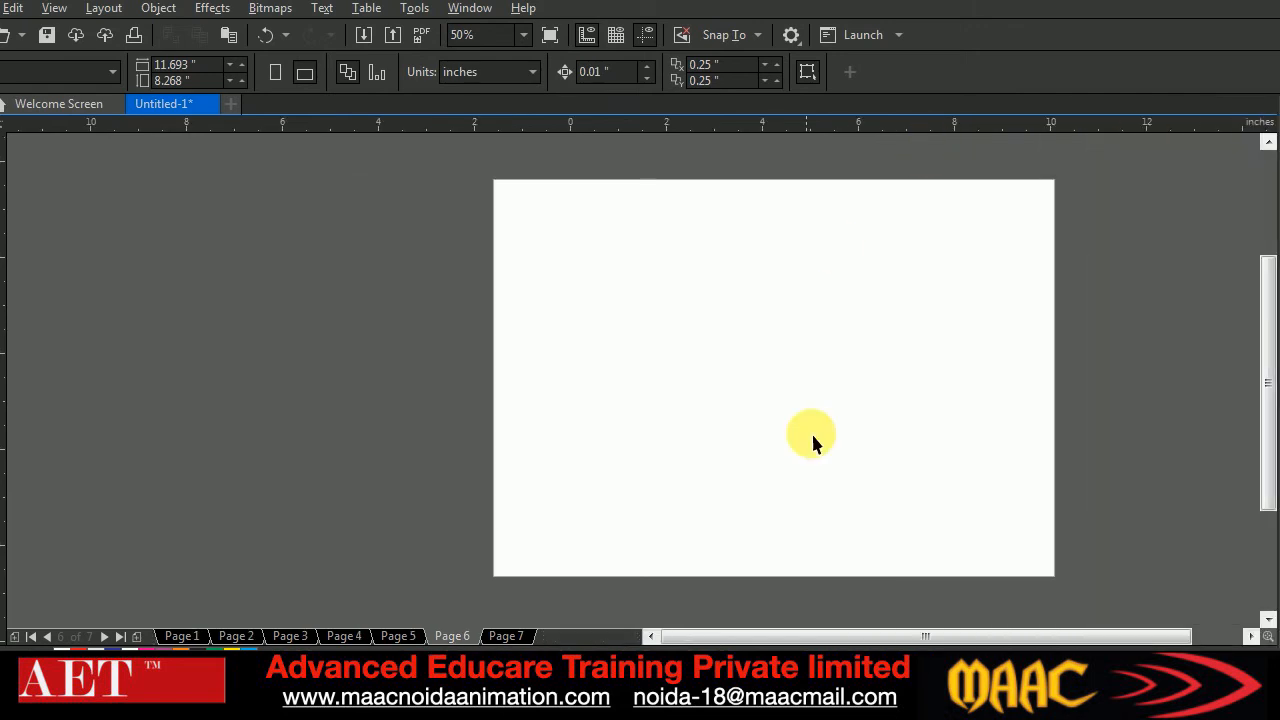
click(1249, 637)
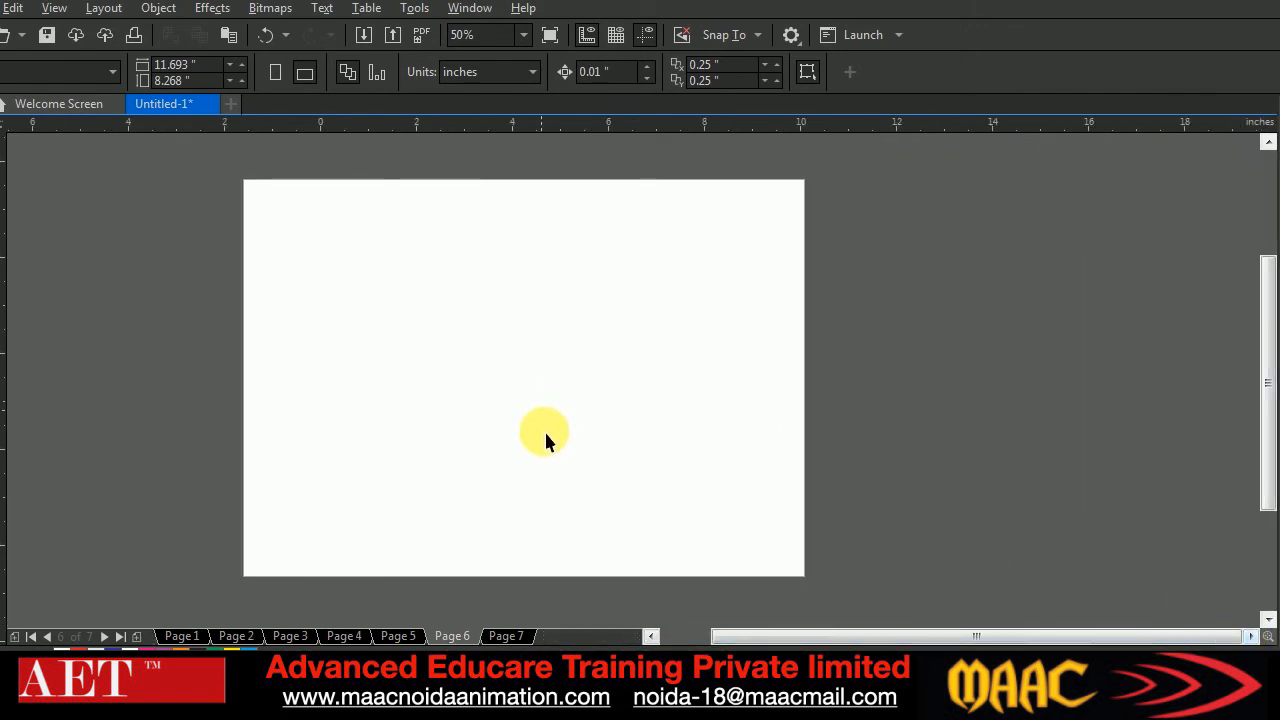
click(651, 636)
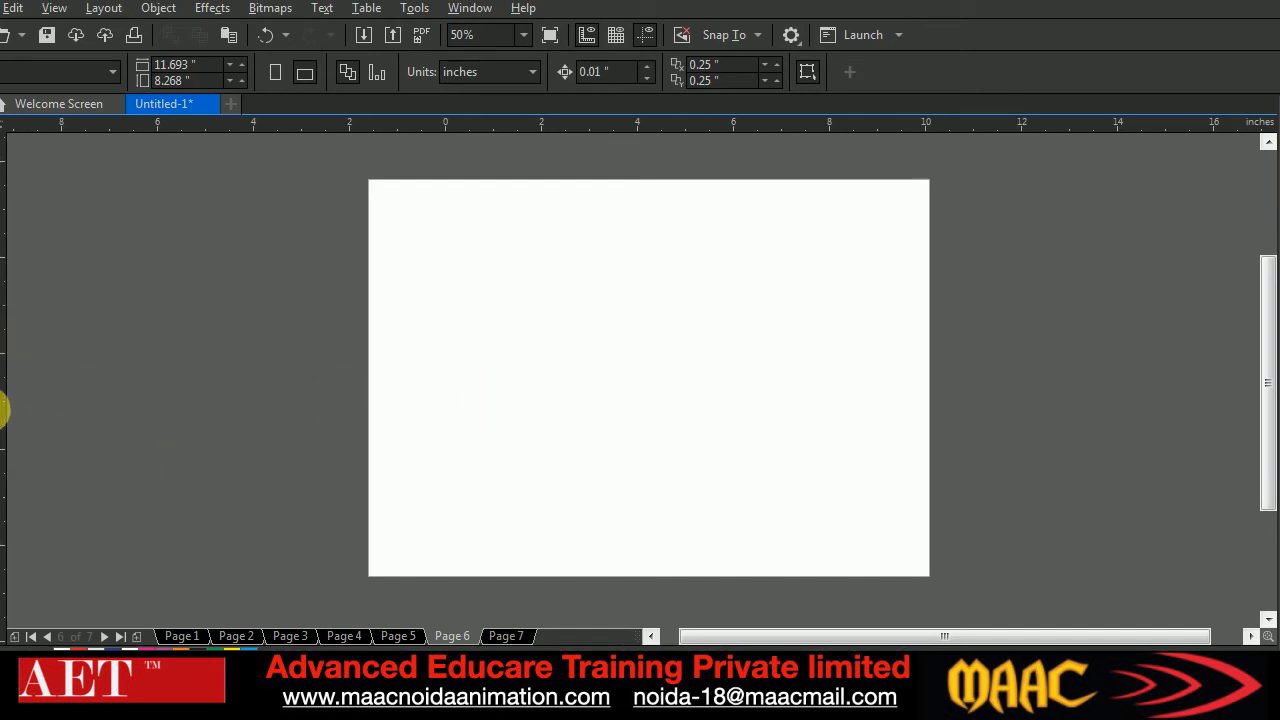
click(3, 405)
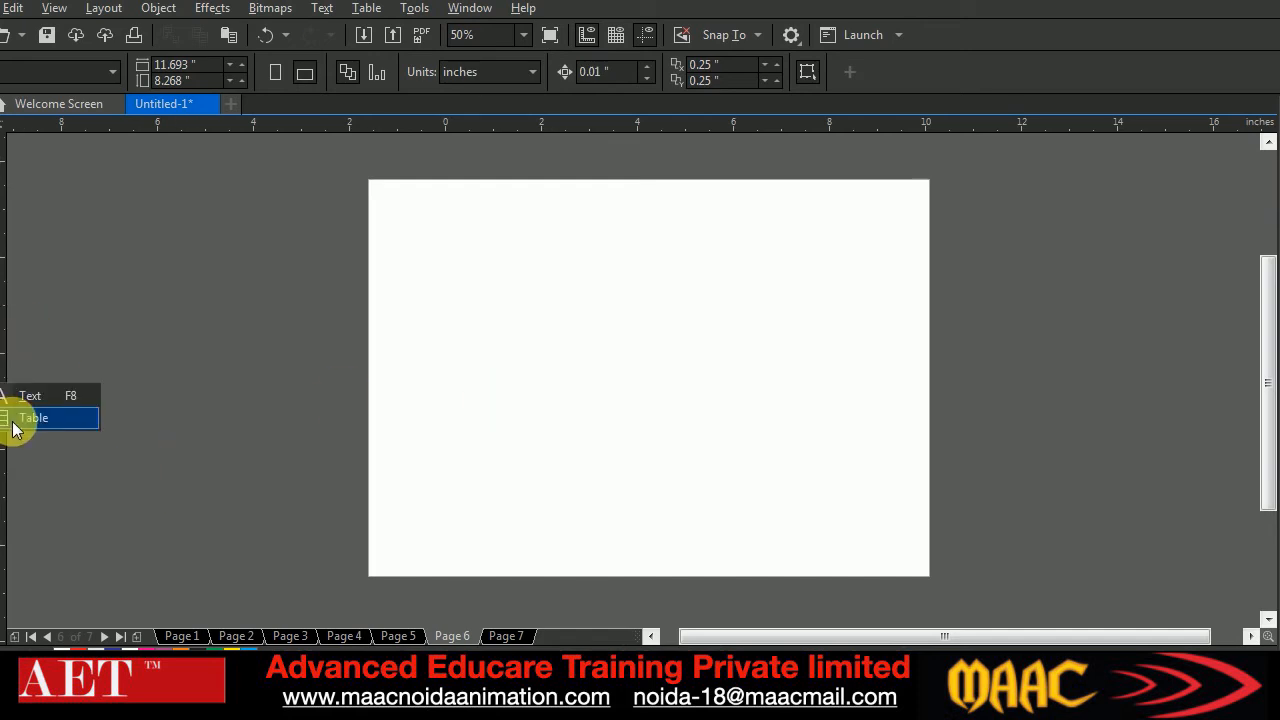
click(3, 111)
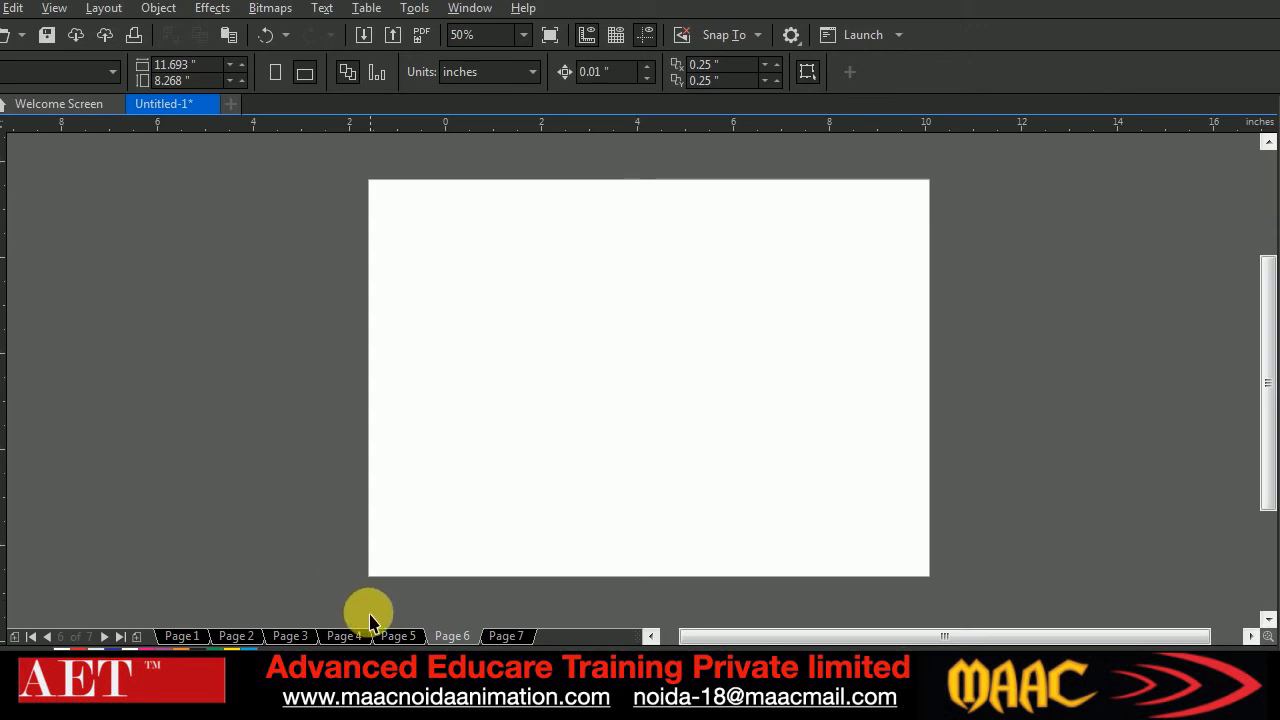
Switch to the weld trim merge folder and look through its reference logo images
click(245, 700)
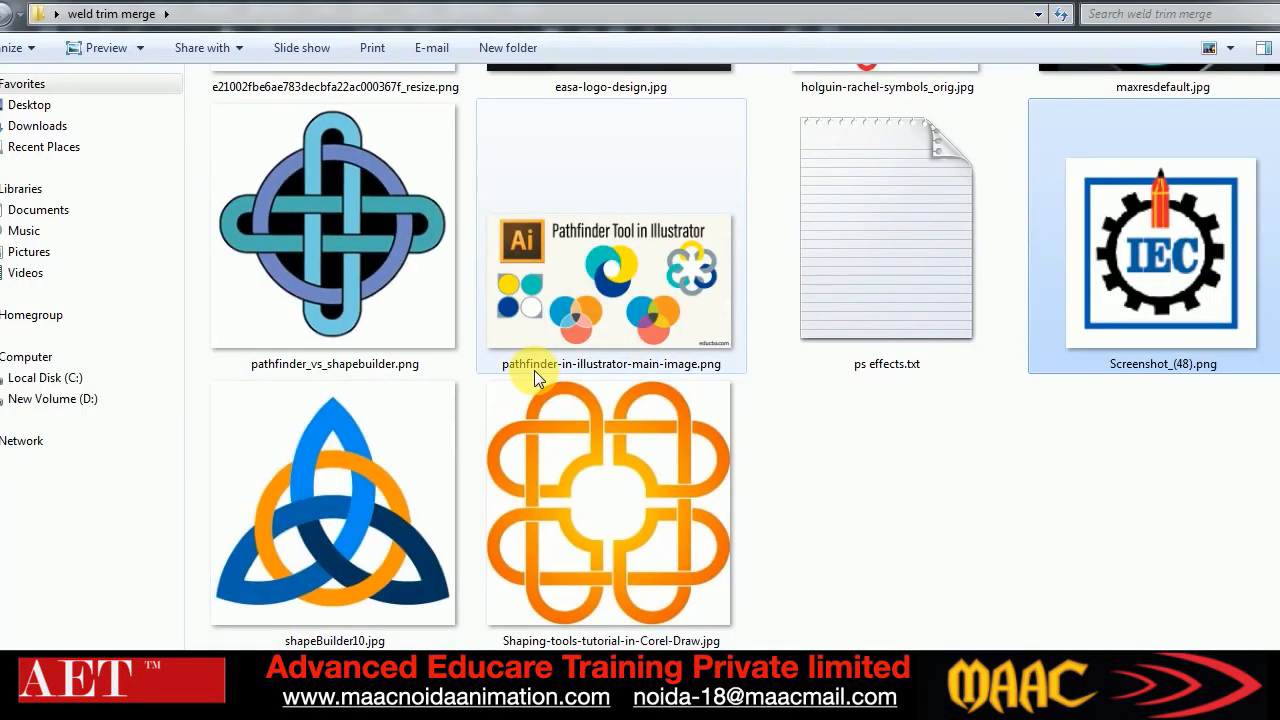
scroll(1105, 450, up, 5)
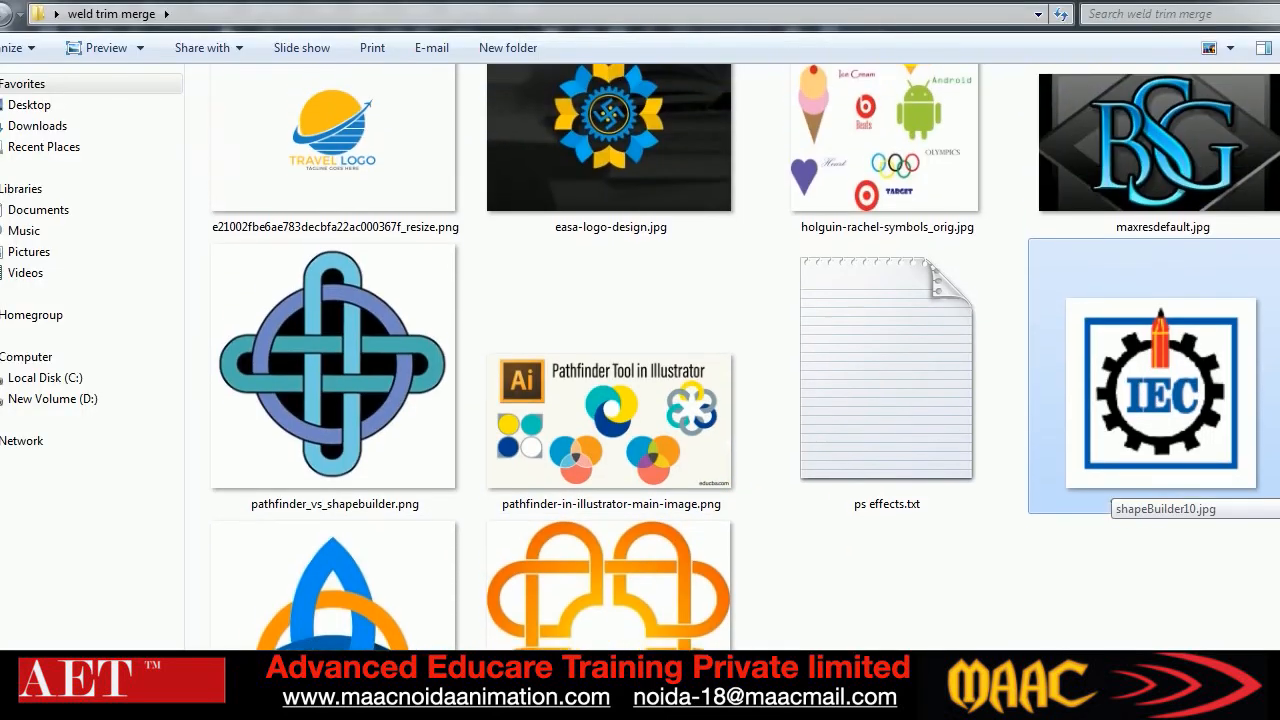
scroll(1110, 490, up, 1)
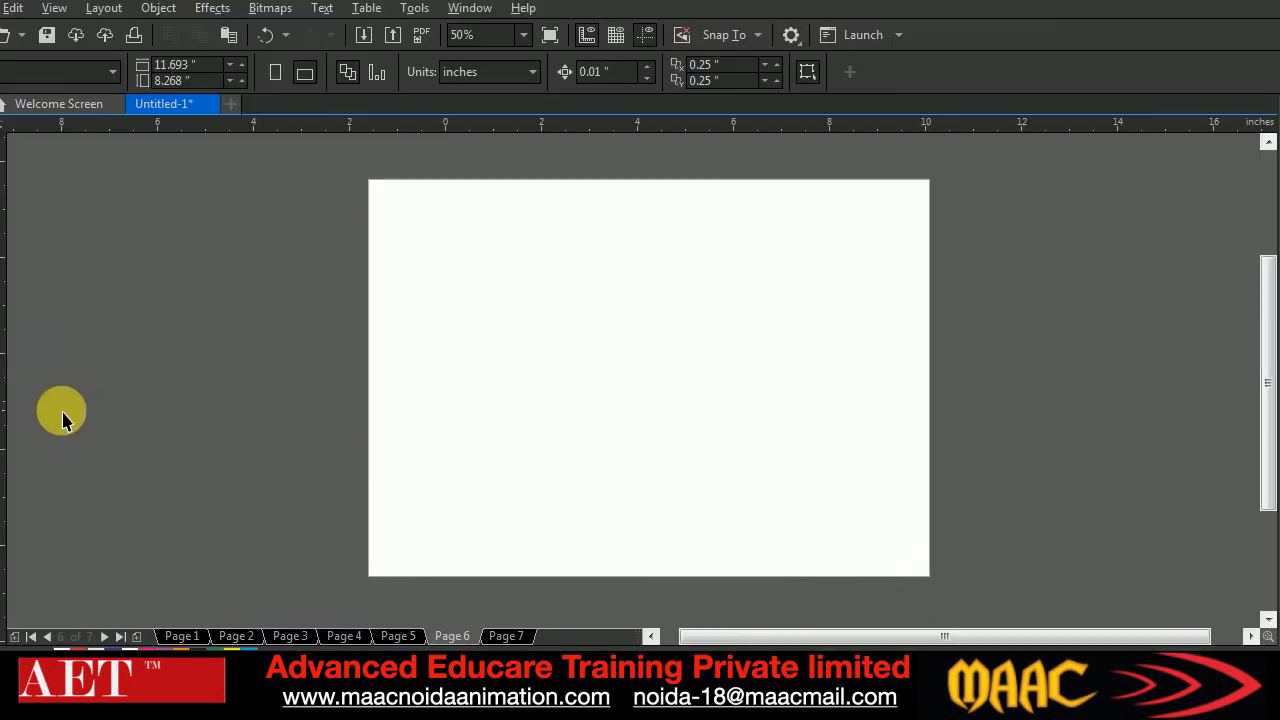
Add the artistic text BJS in Arial, enlarge it to about 336 pt, and place it near the page's middle
key(F8)
click(565, 390)
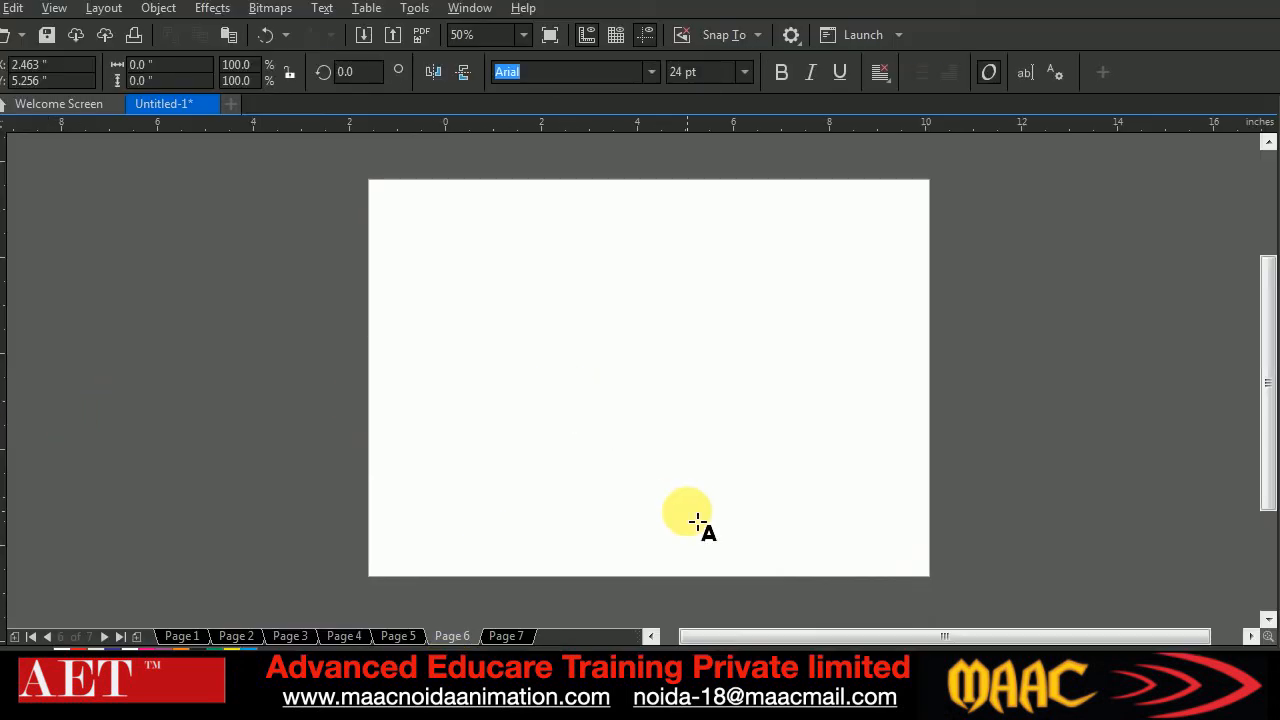
key(ctrl+space)
drag(599, 397, 811, 597)
drag(723, 451, 671, 366)
drag(772, 410, 903, 540)
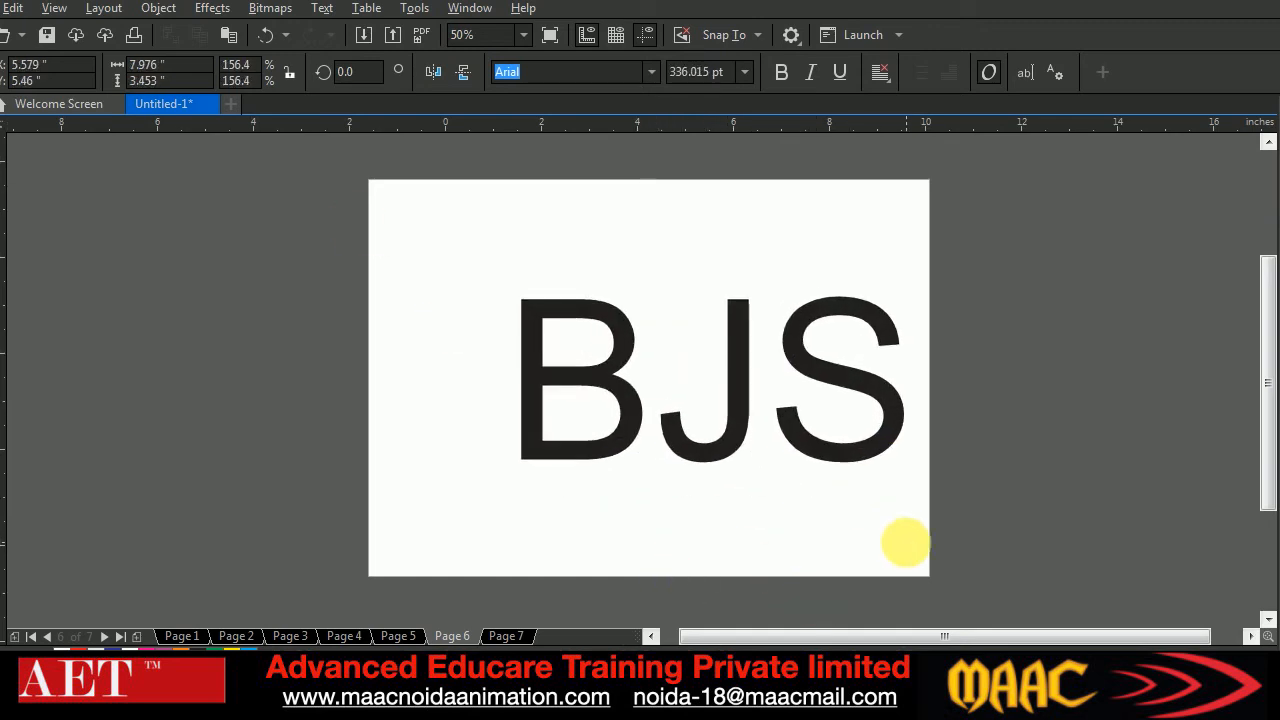
drag(709, 420, 652, 418)
Select all the letters of the BJS text and set their font to Brush Script MT
key(F8)
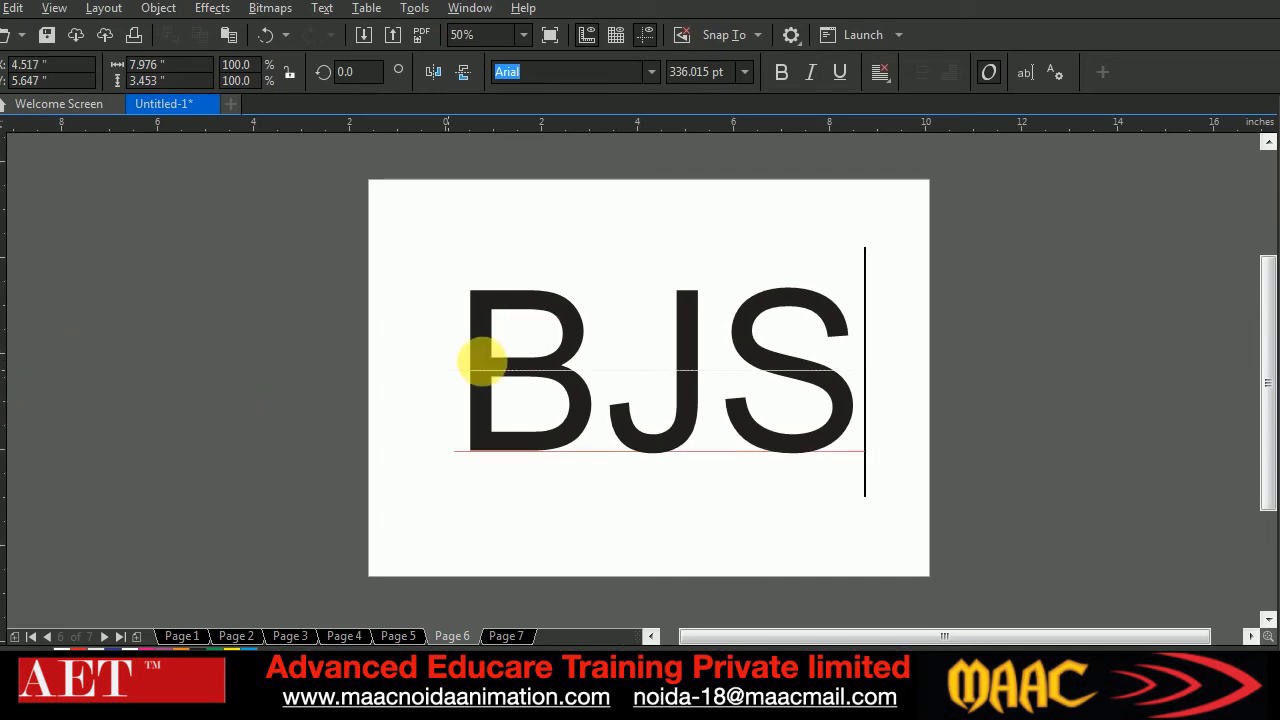
click(611, 367)
drag(485, 361, 862, 363)
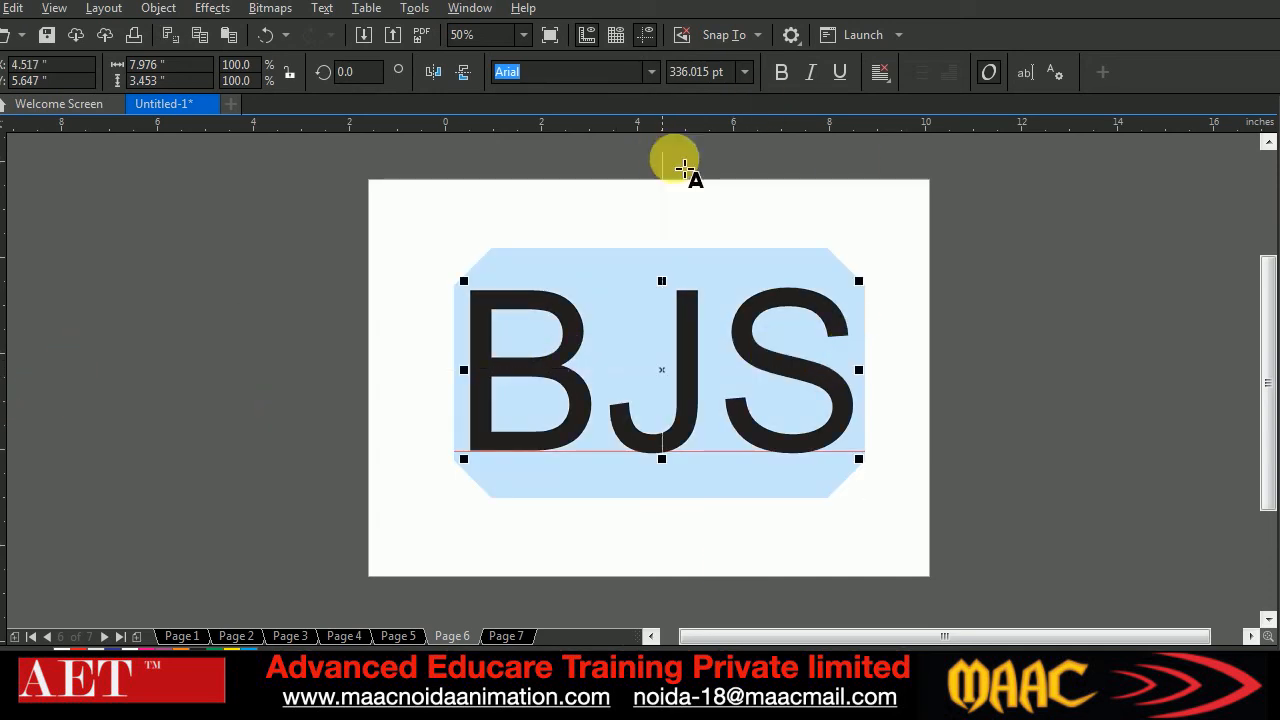
click(648, 72)
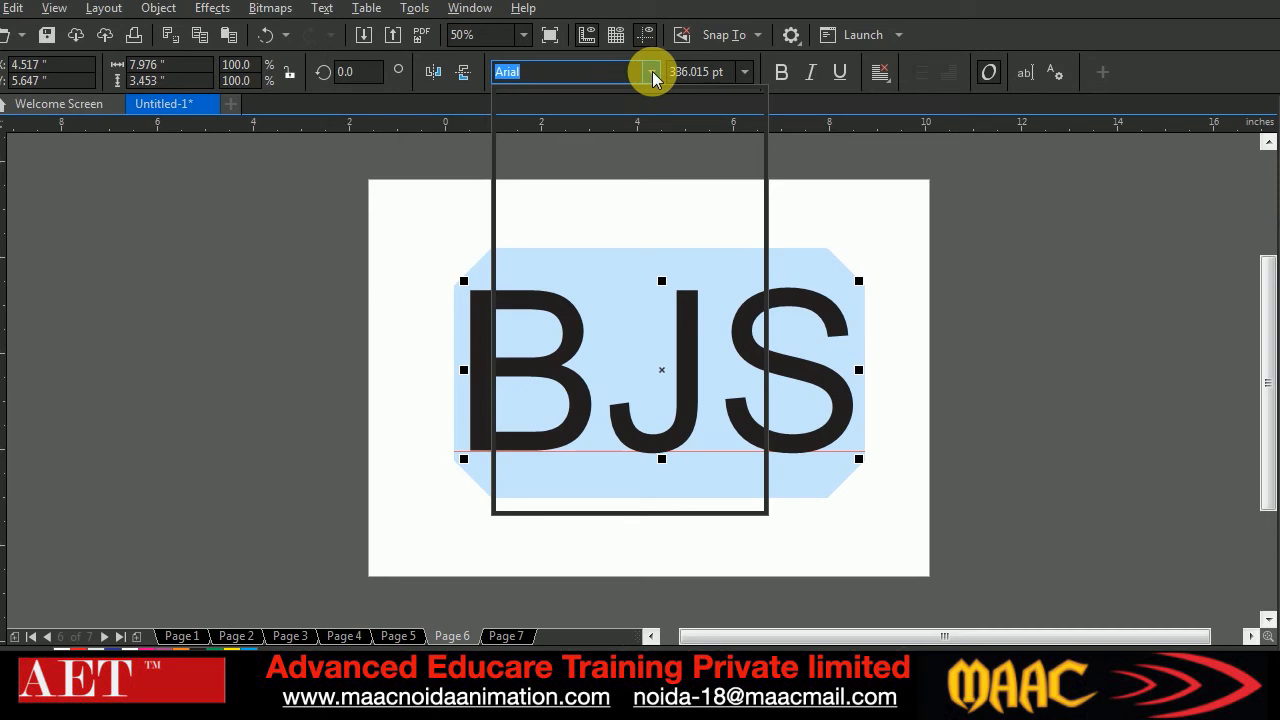
scroll(612, 366, down, 1)
click(600, 158)
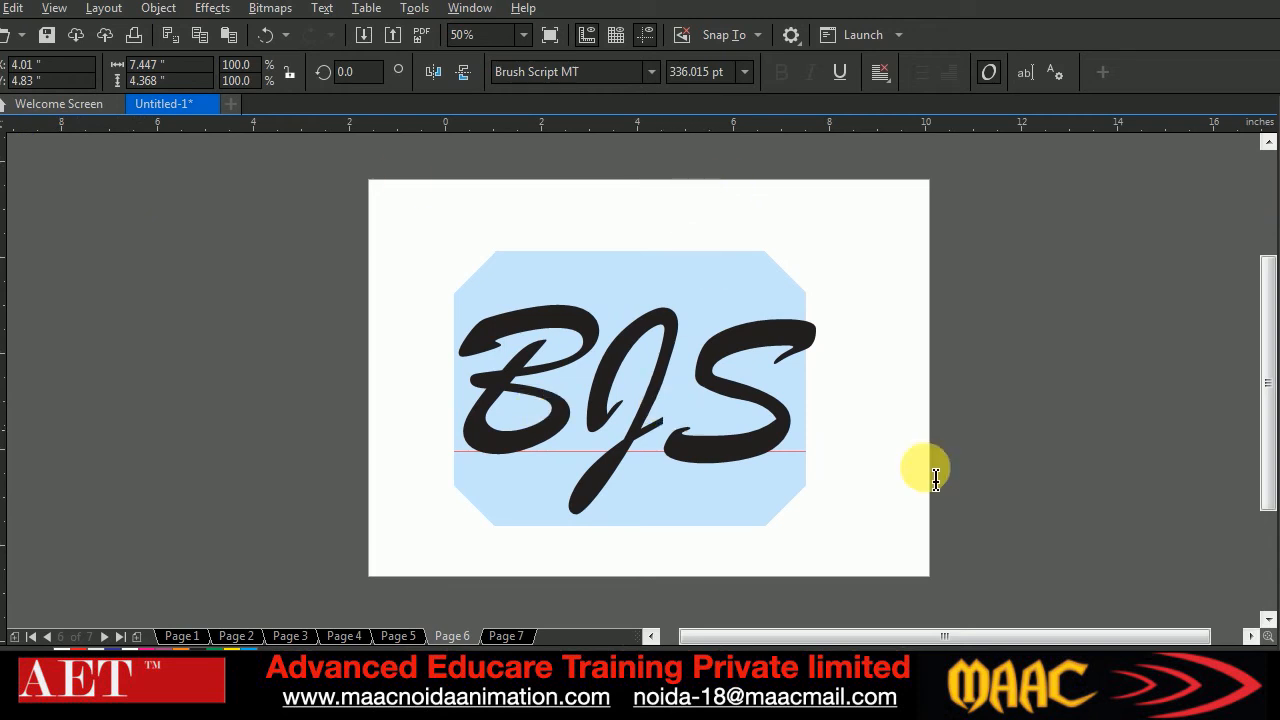
Move the BJS text up on the page and tighten its letter spacing with the Shape tool until the letters overlap
click(1, 120)
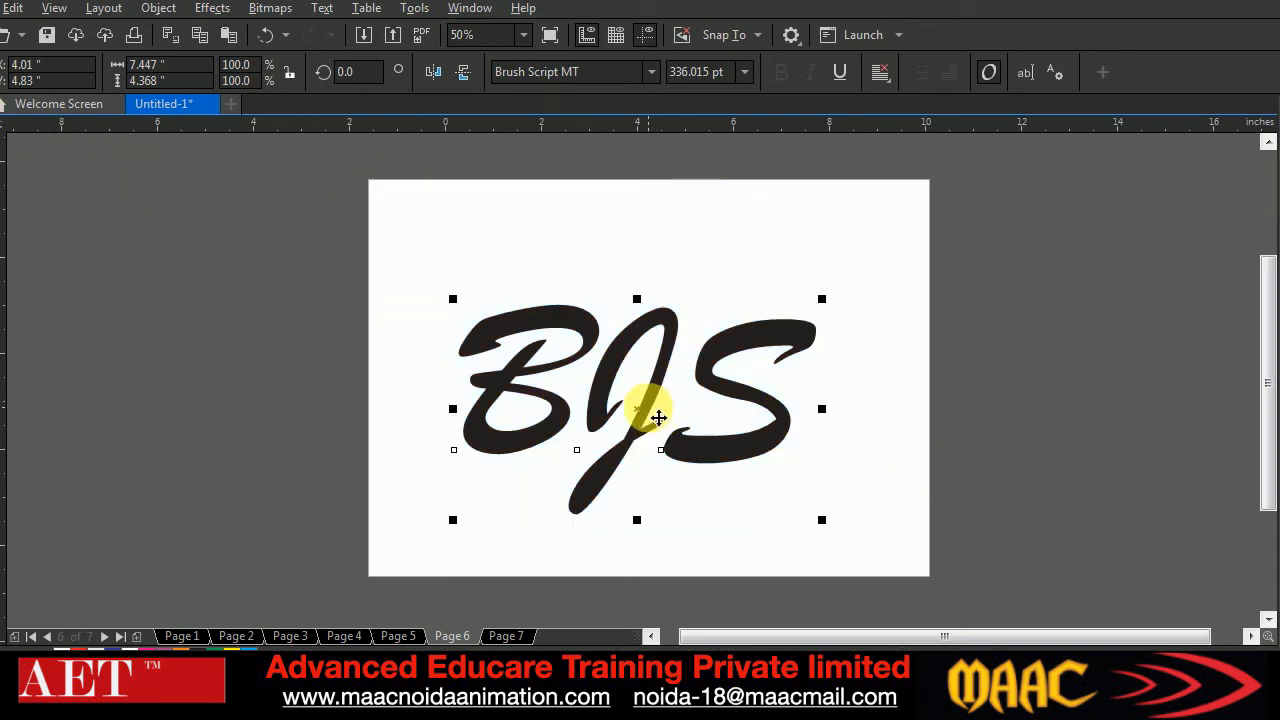
drag(658, 416, 674, 366)
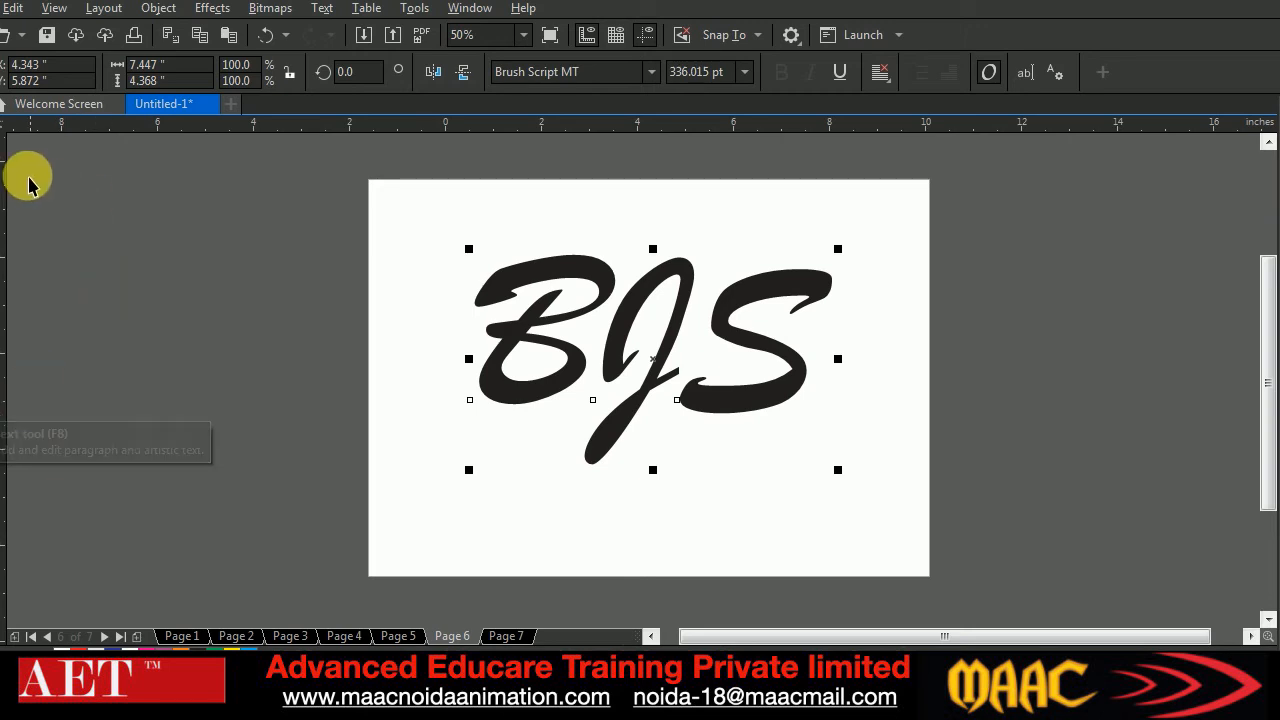
click(2, 152)
drag(851, 485, 775, 480)
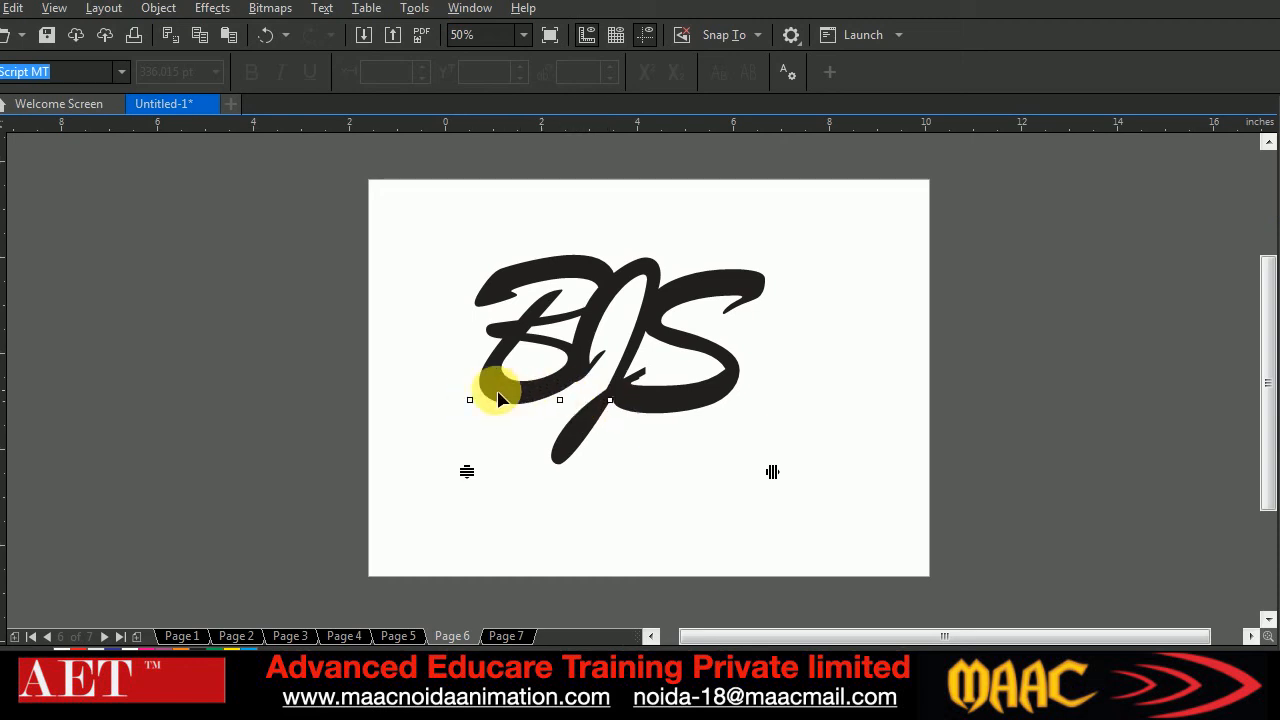
Shift the letter J by about 10% horizontally and 25% vertically, then move the whole BJS text slightly down
click(560, 401)
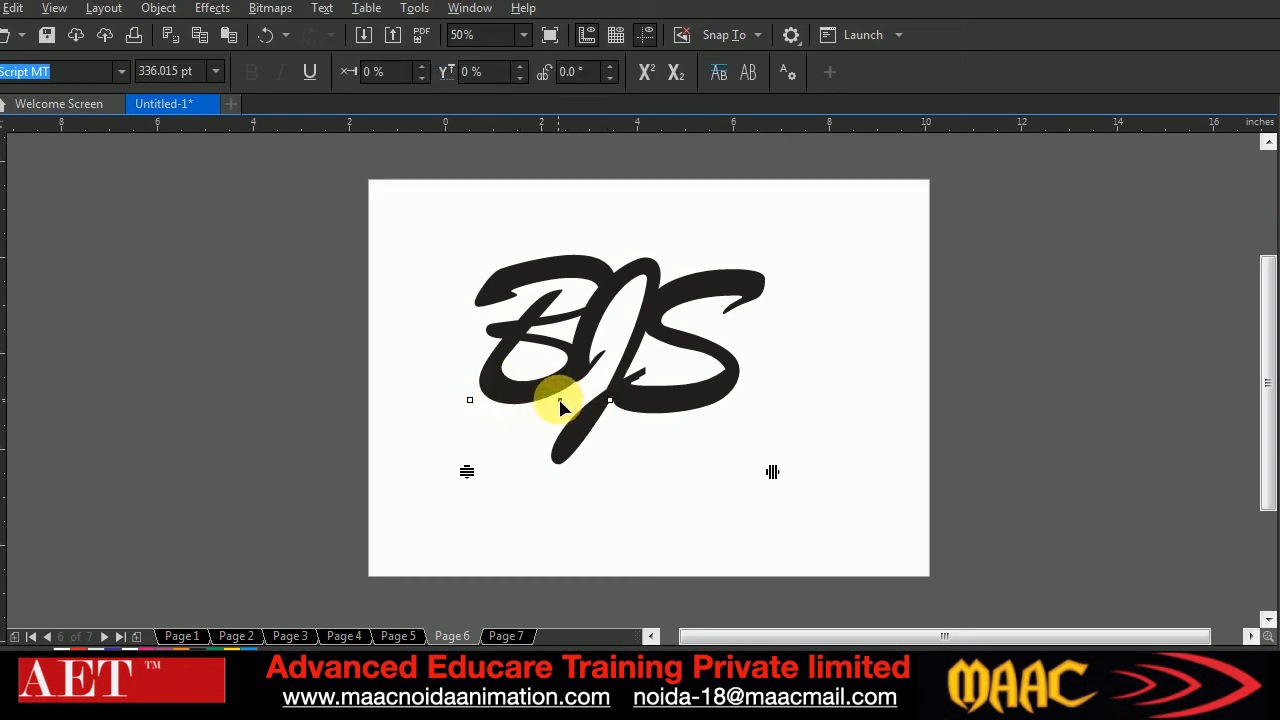
drag(560, 403, 580, 349)
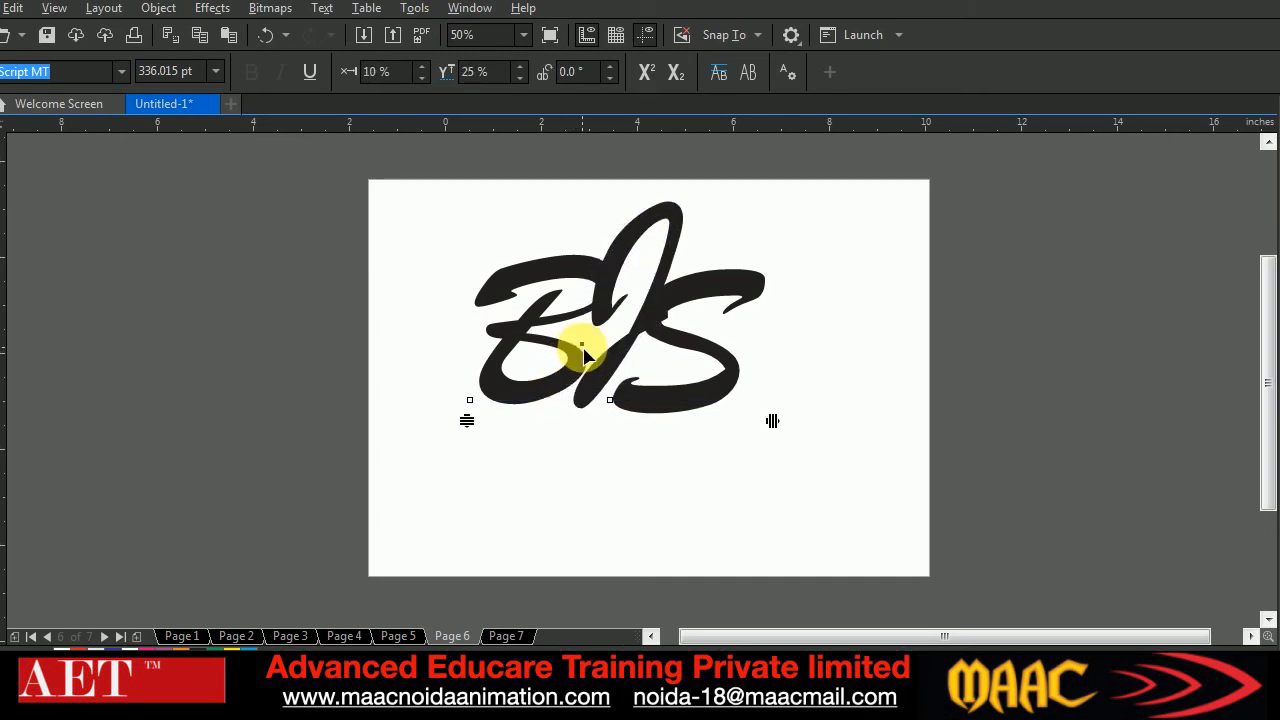
click(610, 400)
click(0, 124)
drag(623, 363, 620, 401)
Replace the BJS text's fill with a hairline outline and convert the text to curves
click(1279, 168)
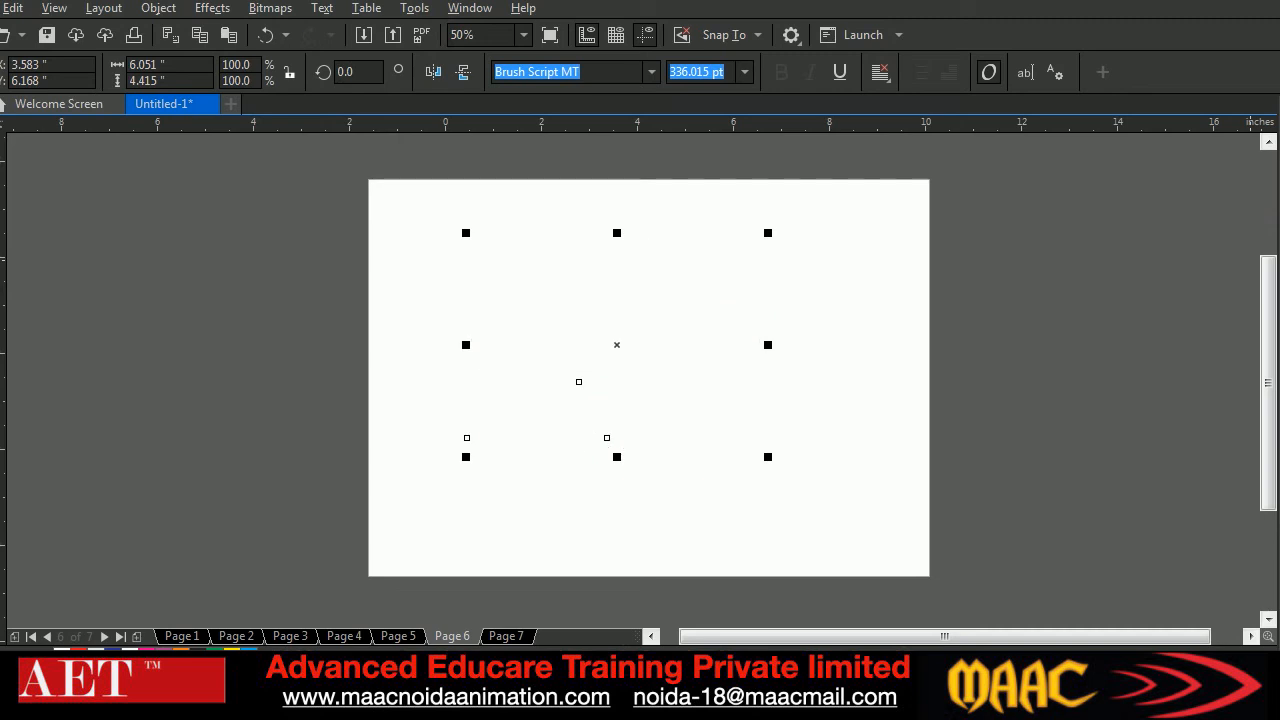
right_click(1279, 186)
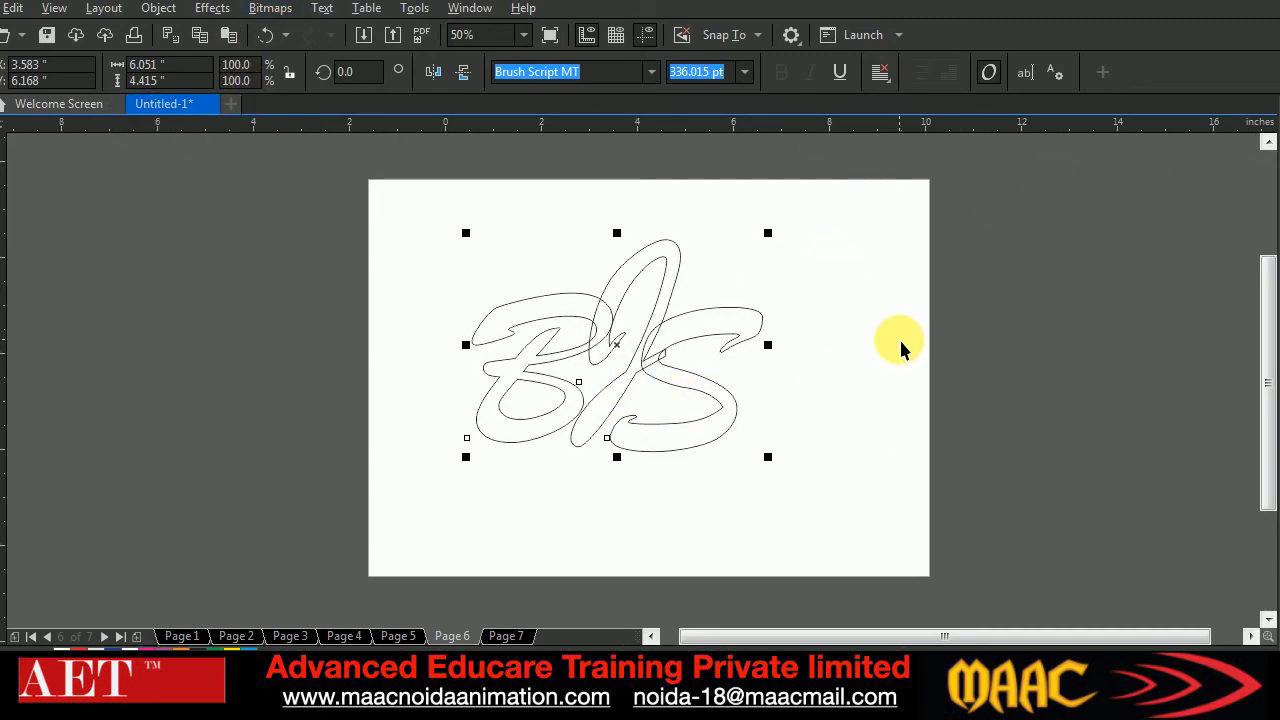
key(ctrl+q)
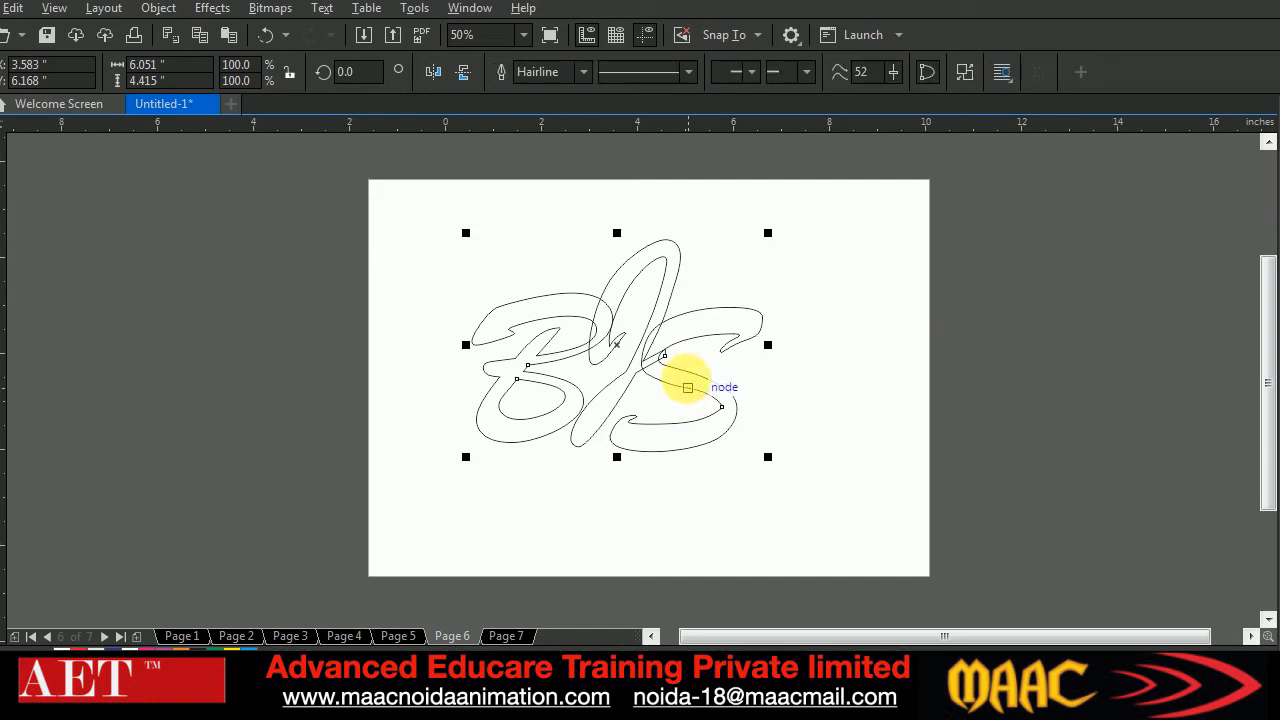
Remove the overlapping line segments where the B, J and S outlines cross, using Virtual Segment Delete
scroll(630, 347, up, 2)
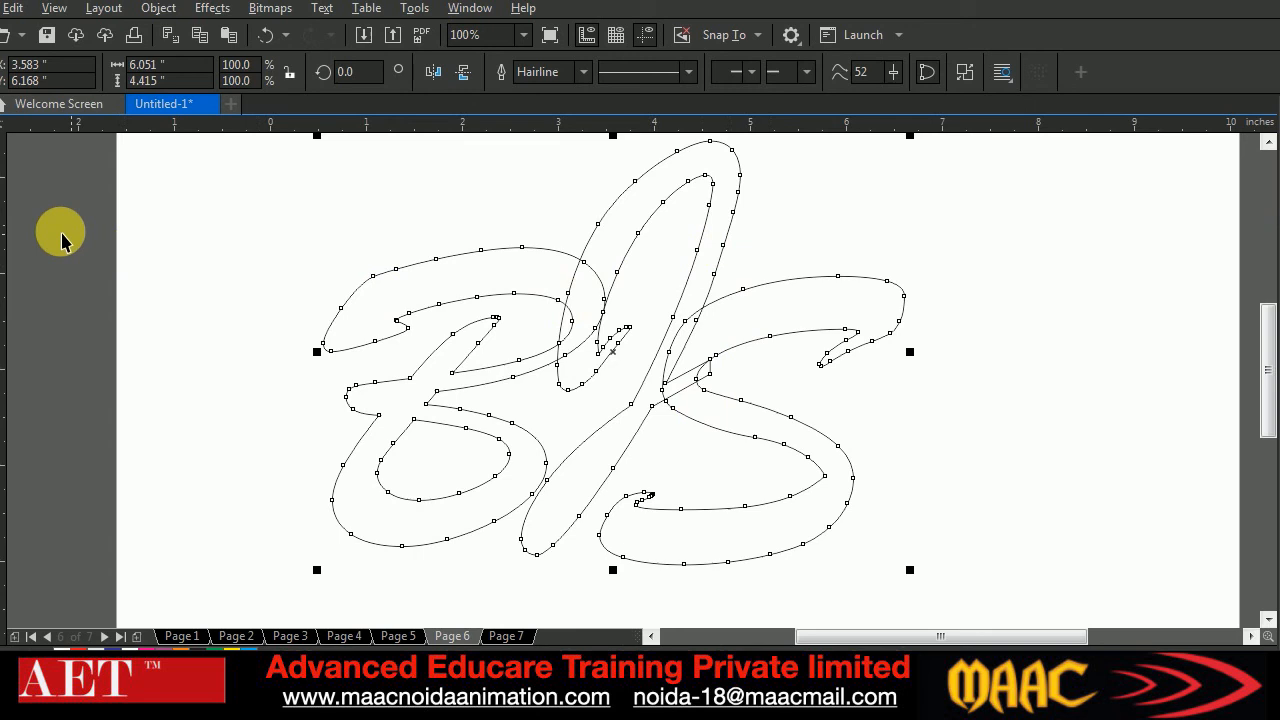
click(3, 183)
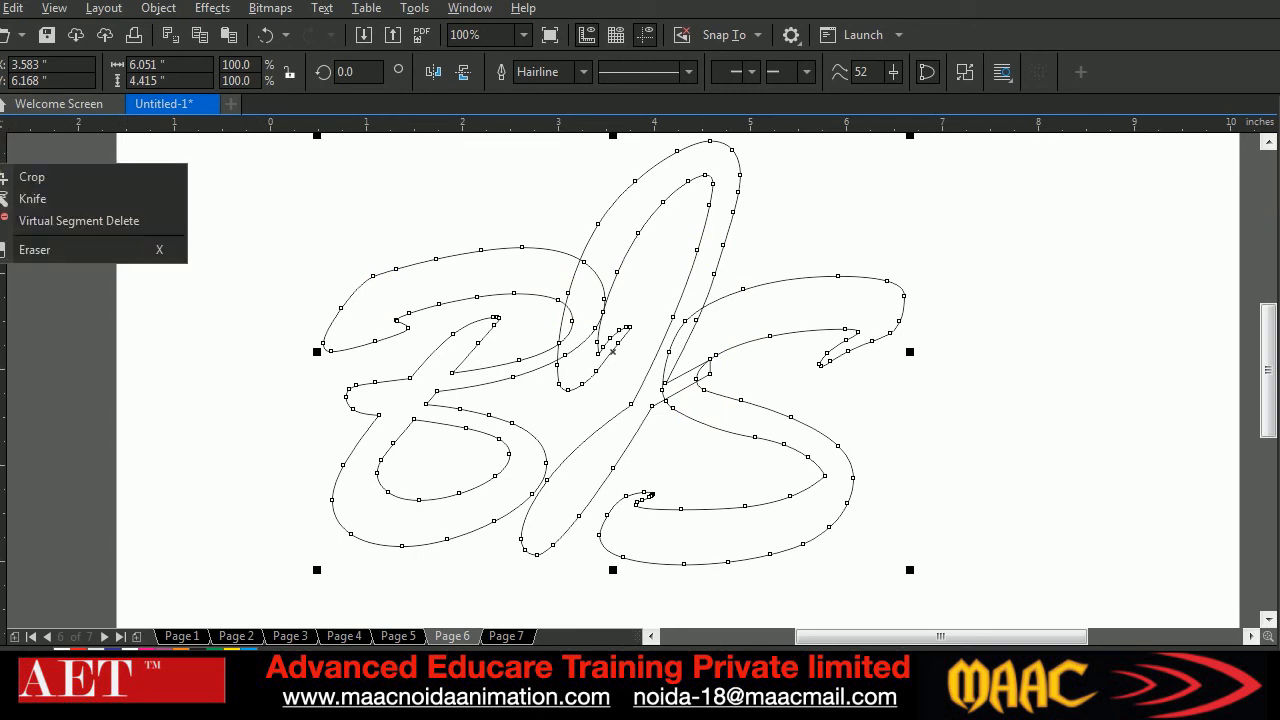
click(45, 222)
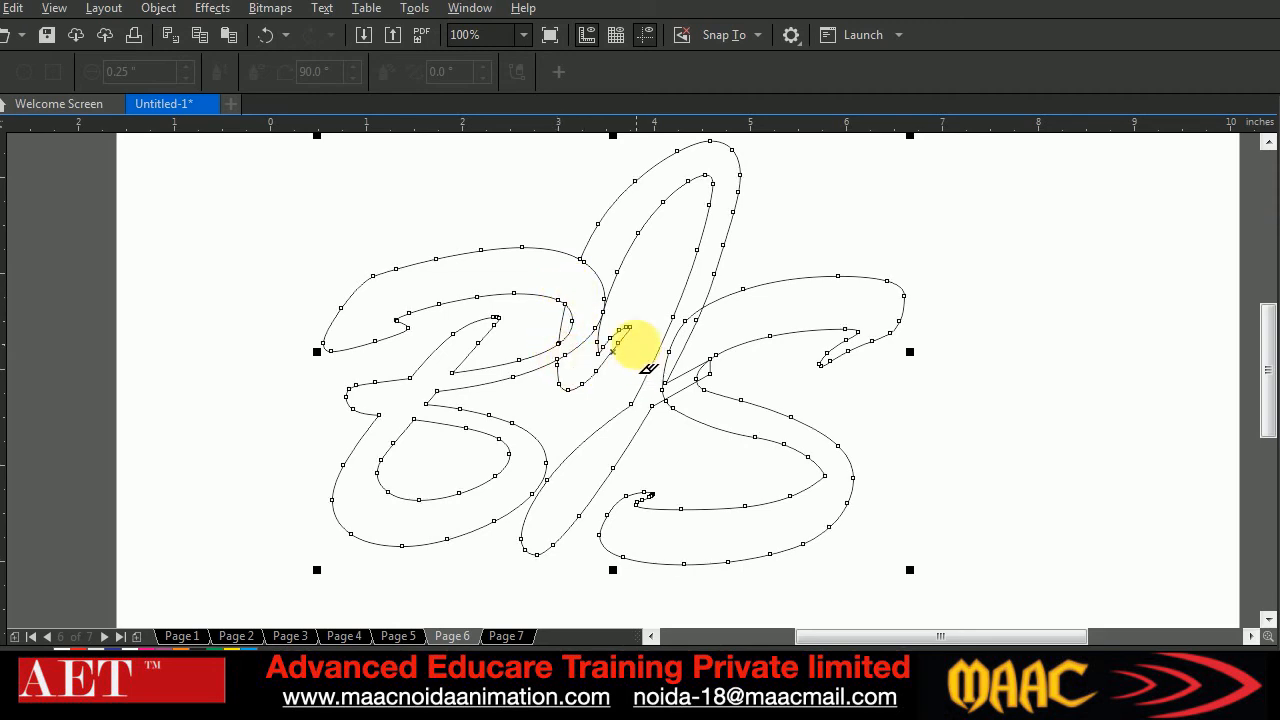
click(571, 322)
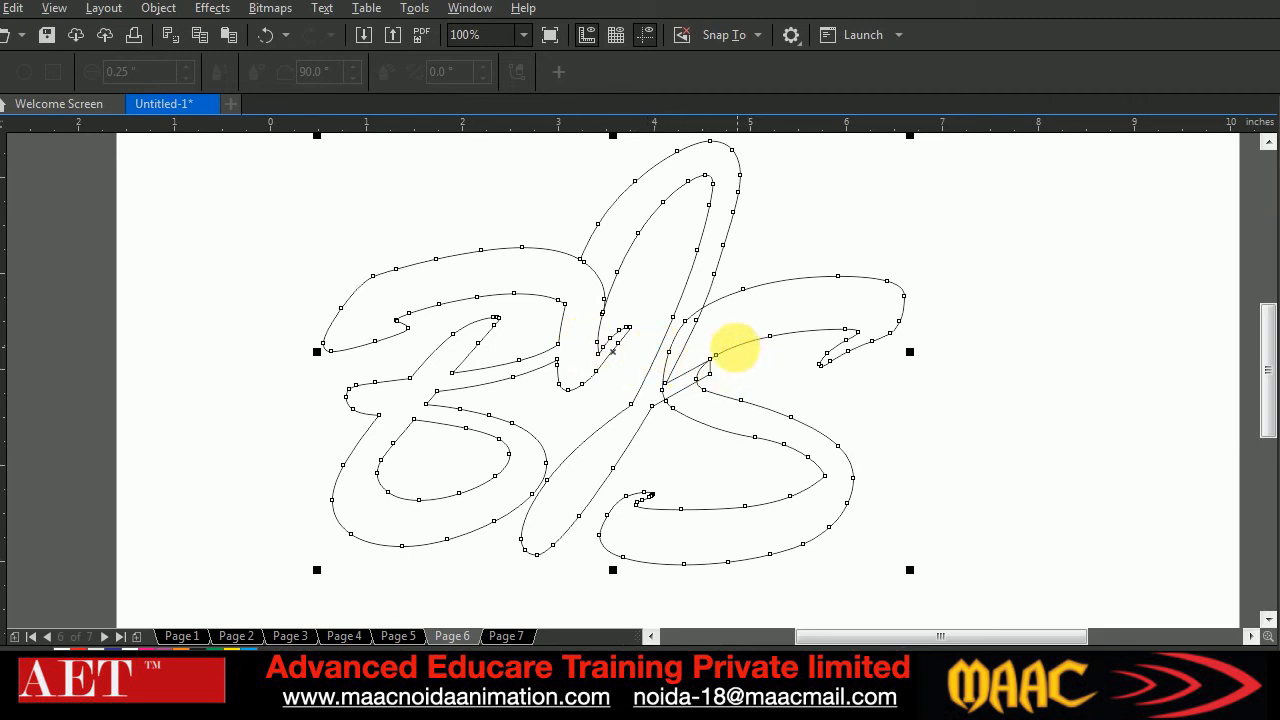
click(706, 356)
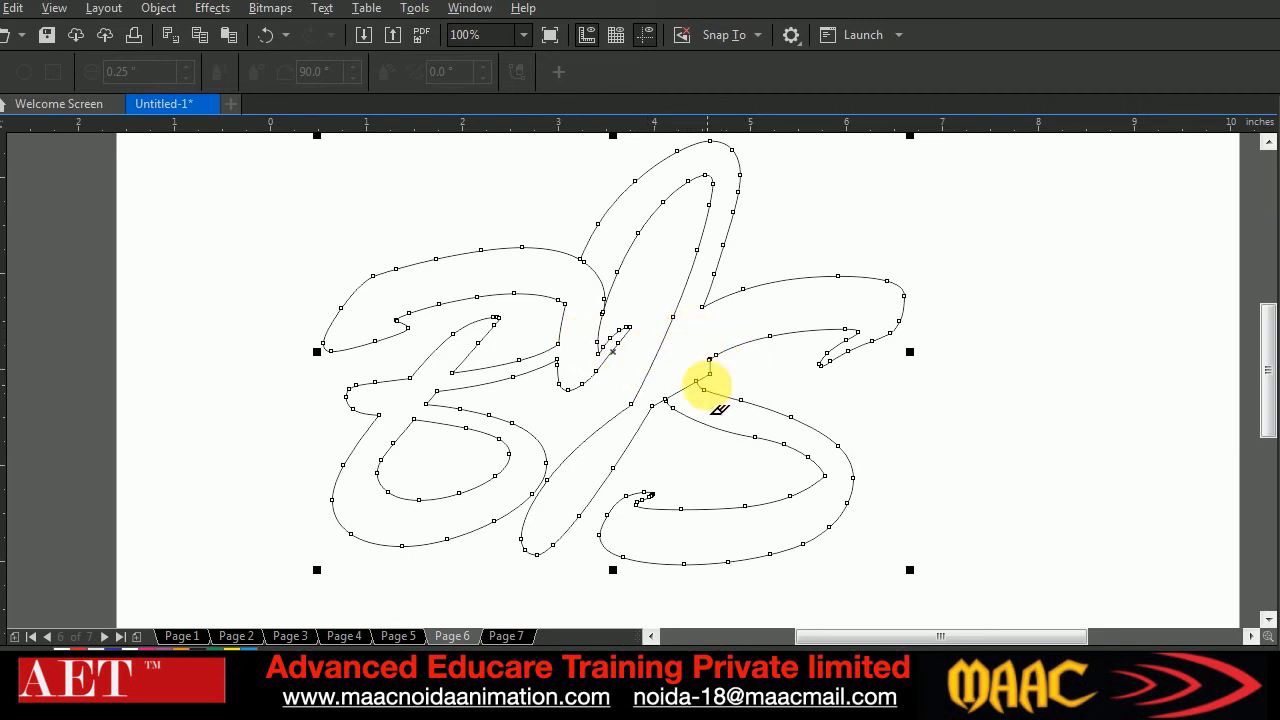
click(687, 390)
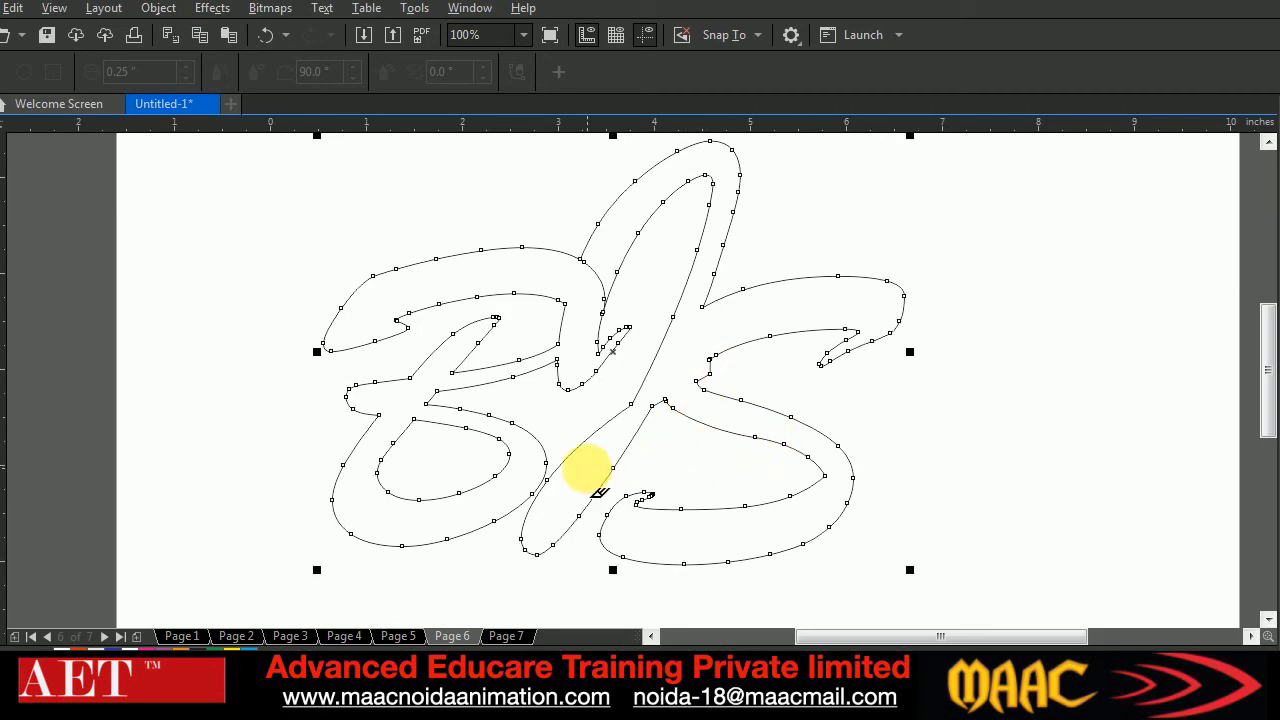
click(598, 268)
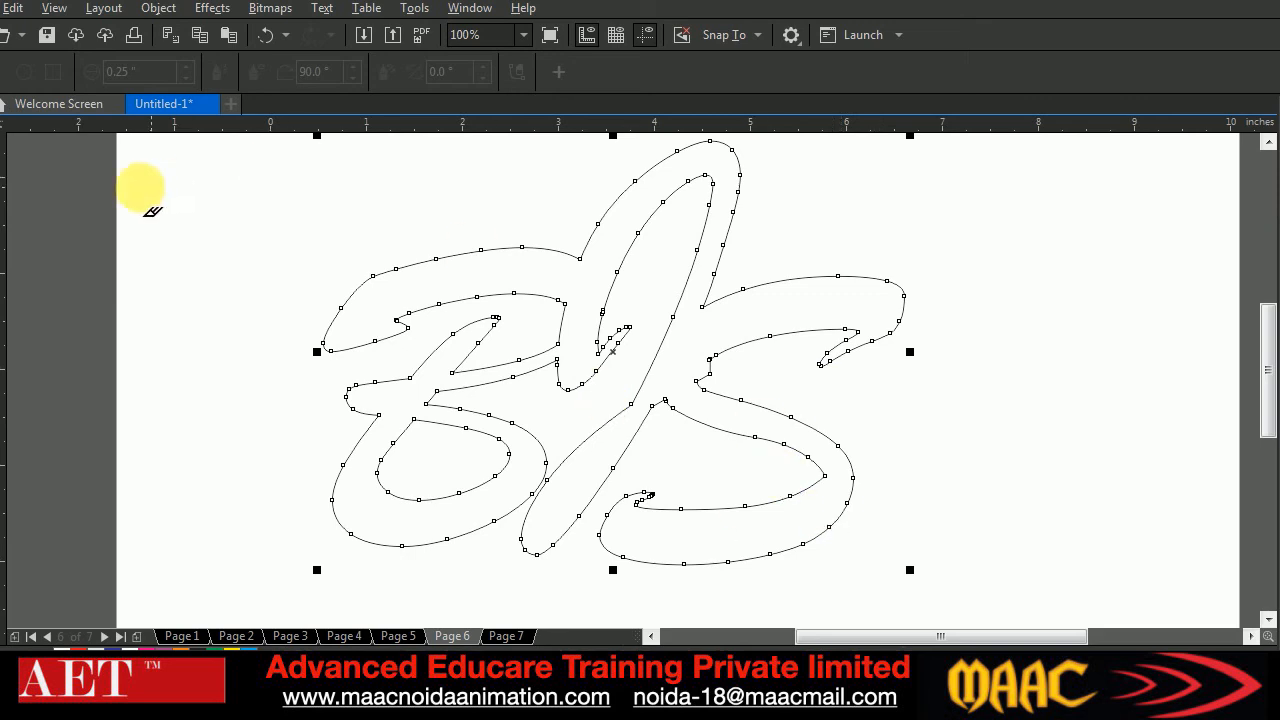
click(0, 116)
scroll(934, 422, down, 1)
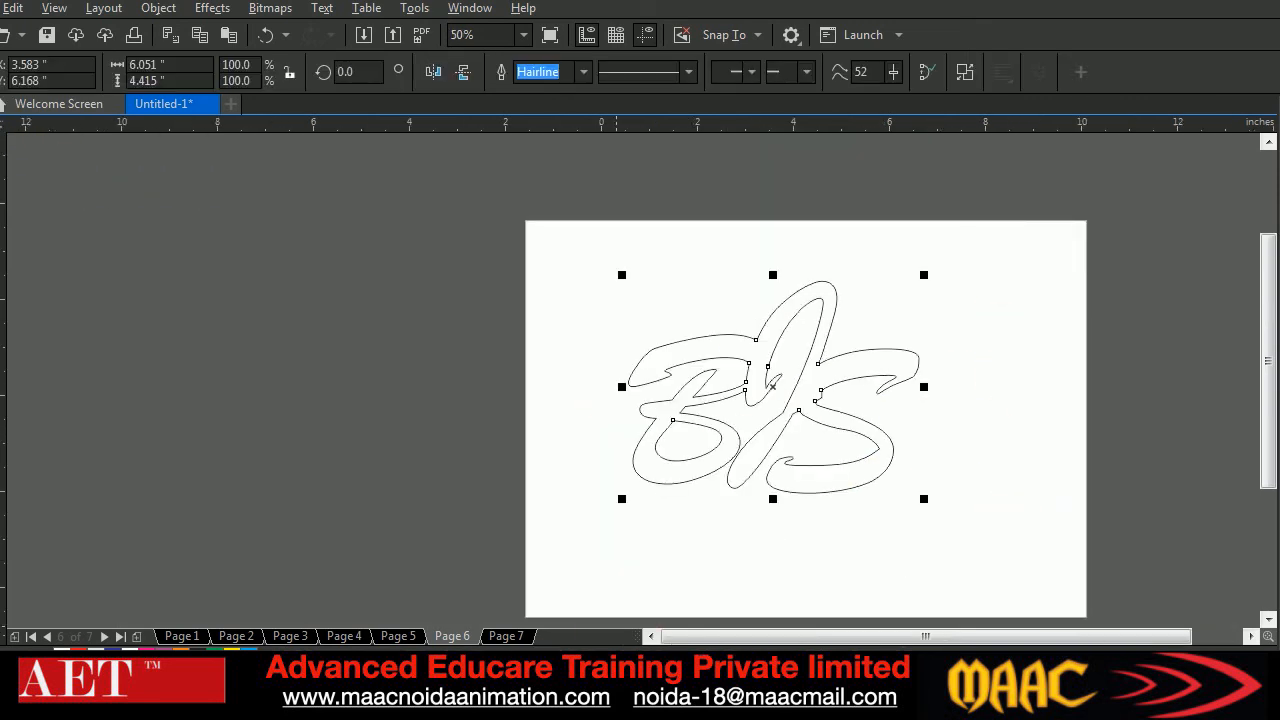
Move the trimmed BJS outline slightly up and to the right on the page and deselect it
click(602, 700)
click(1251, 636)
click(1251, 636)
click(1251, 636)
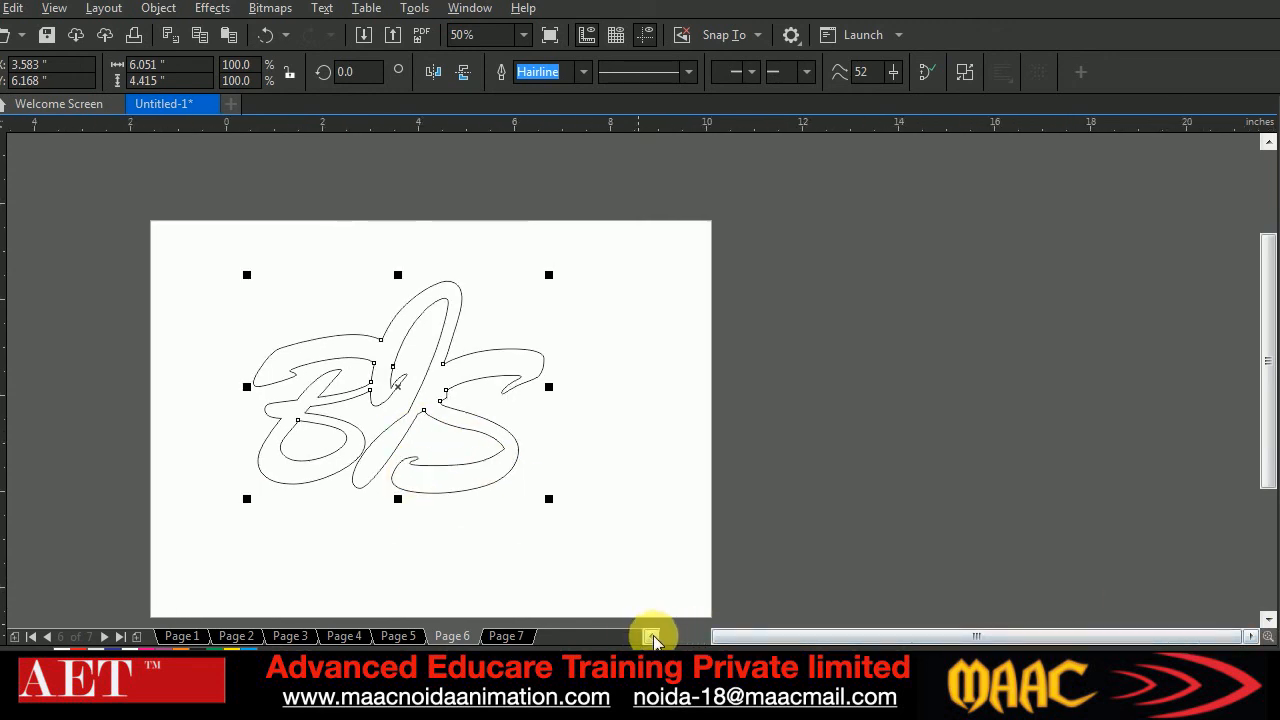
click(651, 636)
click(651, 636)
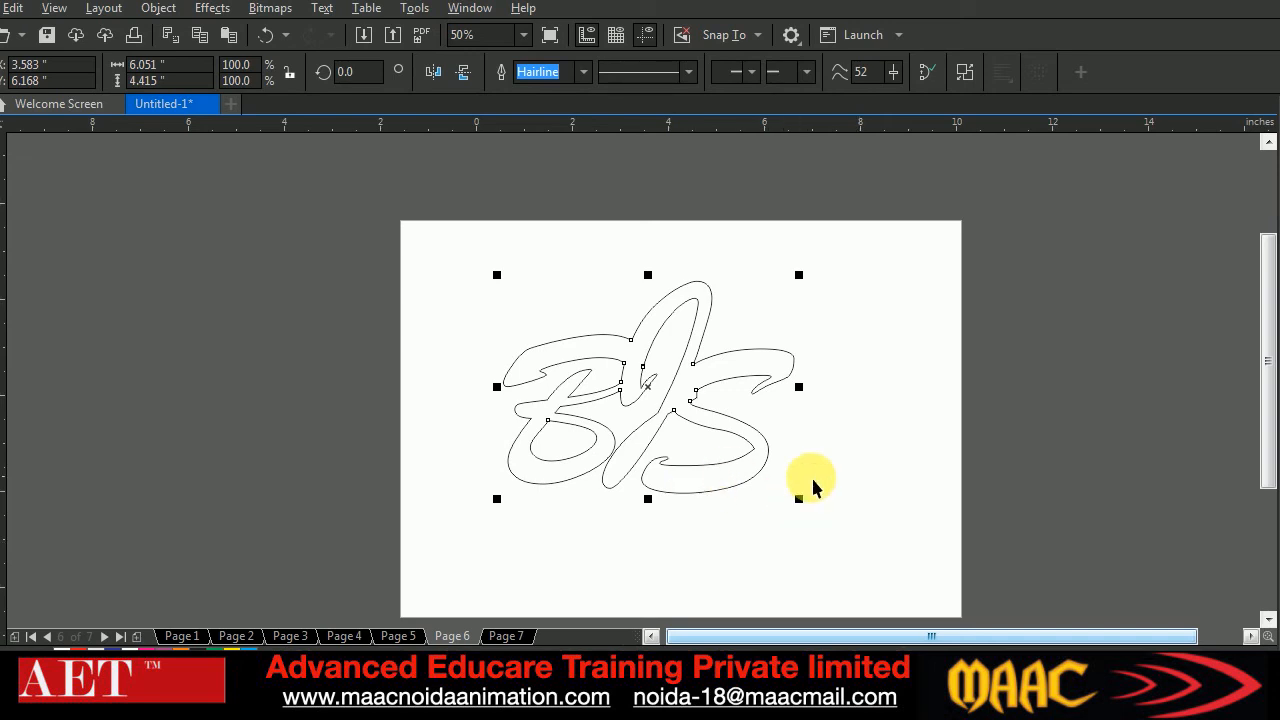
drag(657, 429, 668, 402)
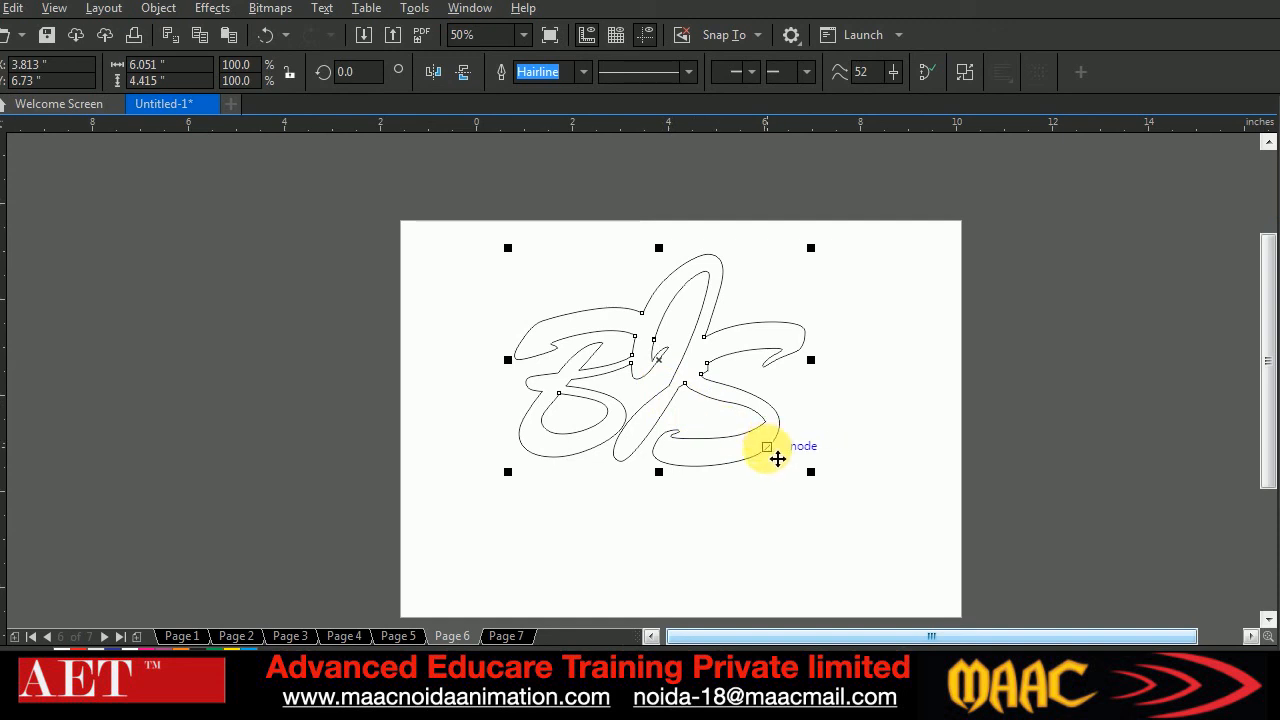
click(306, 397)
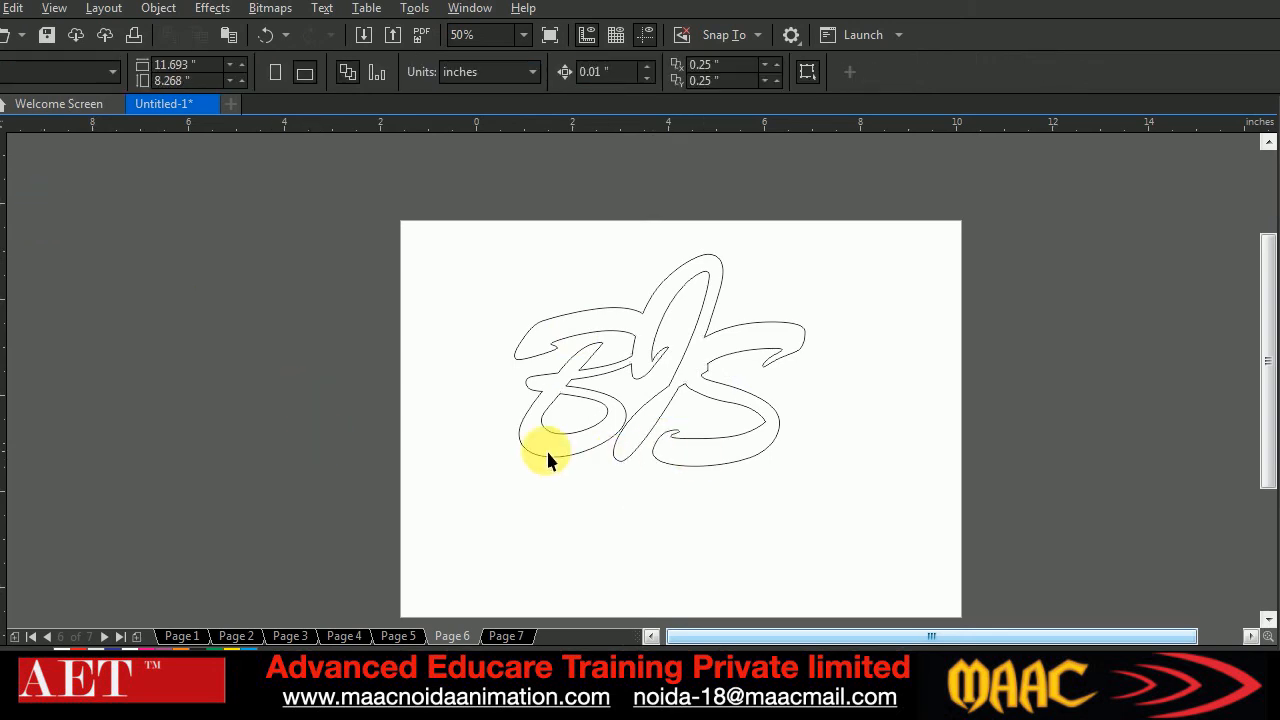
Go to the blank Page 7 of the document
mouse_move(455, 645)
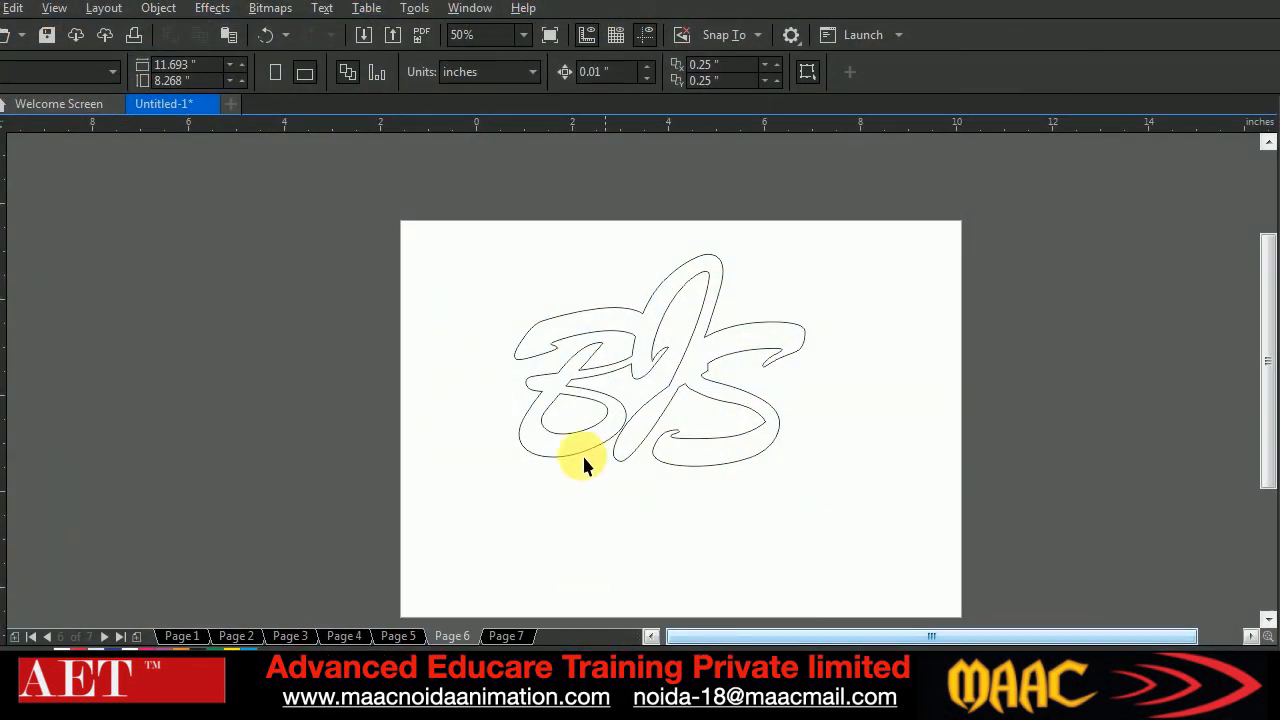
click(505, 637)
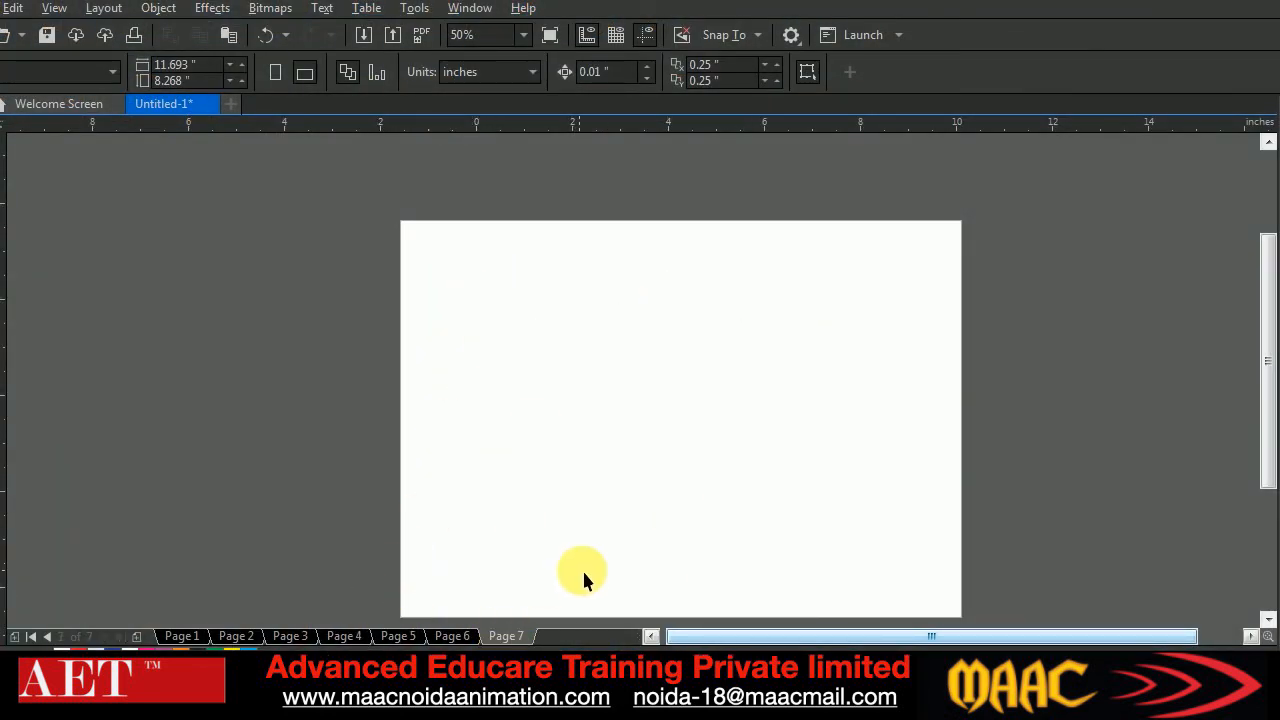
click(1267, 620)
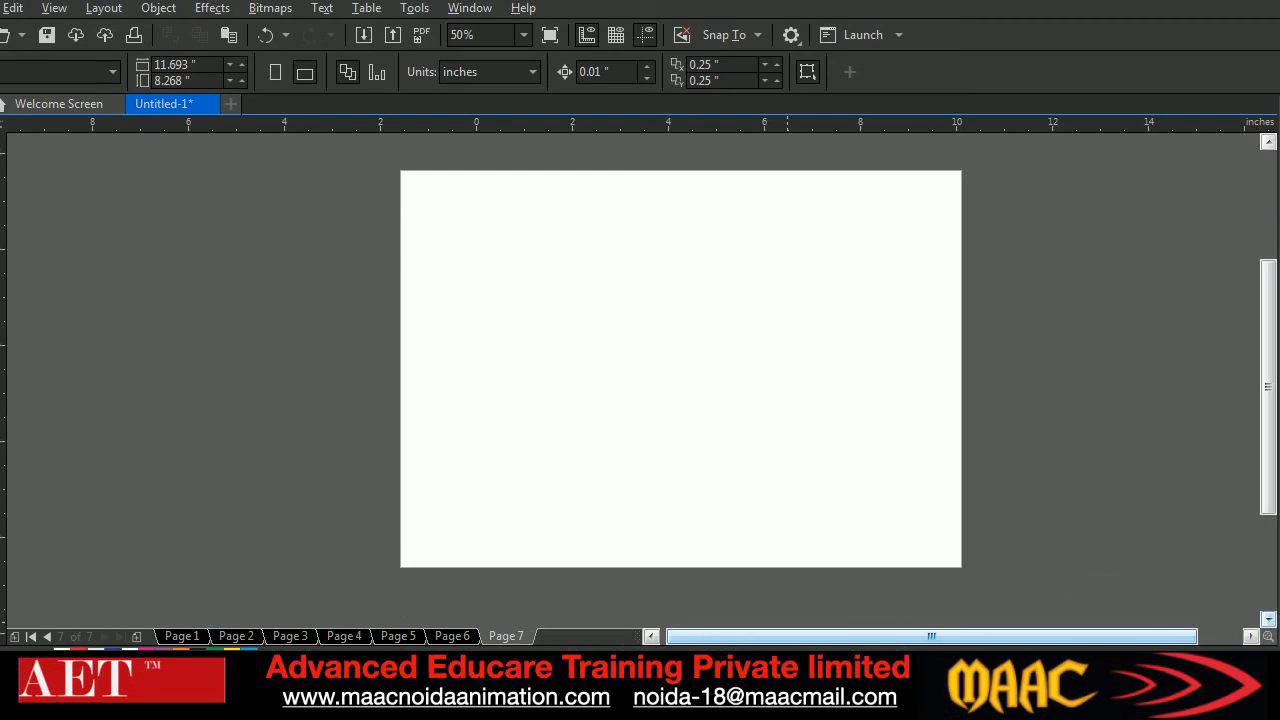
Switch to the weld trim merge folder and open the reference image Shaping-tools-tutorial-in-Corel-Draw.jpg
key(alt+Tab)
scroll(1030, 487, down, 1)
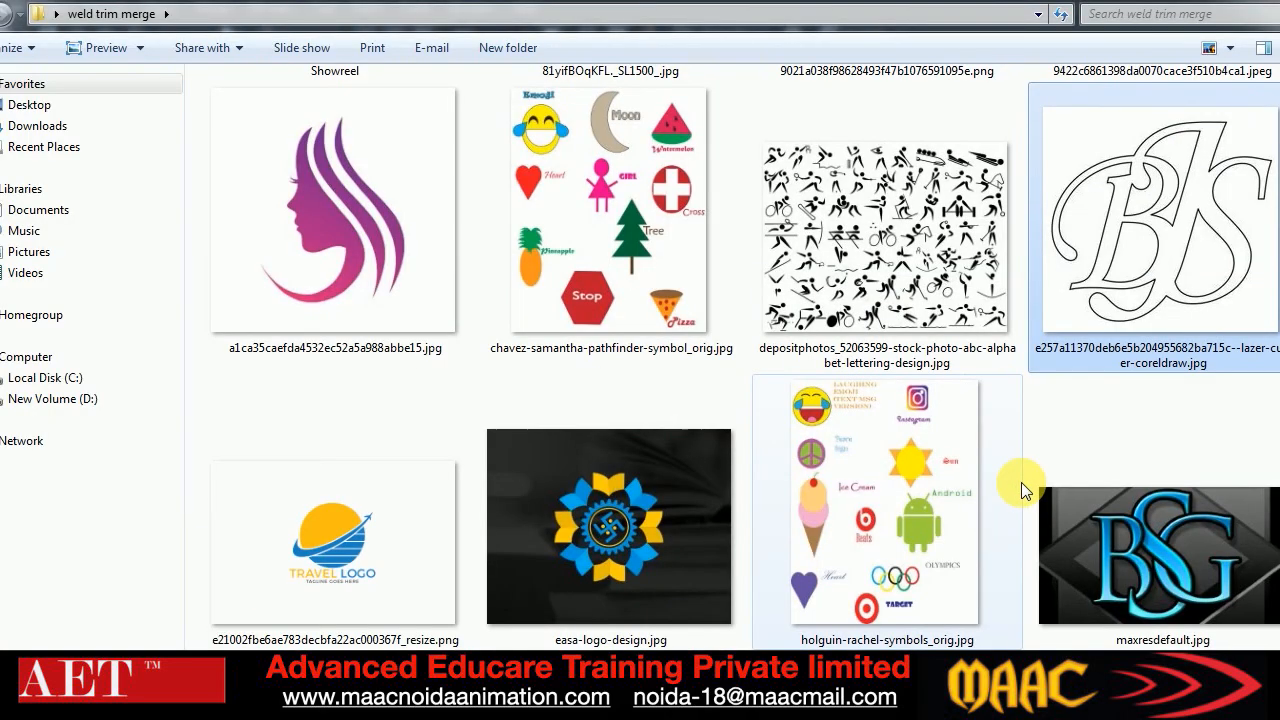
scroll(1021, 482, up, 2)
scroll(1008, 502, down, 10)
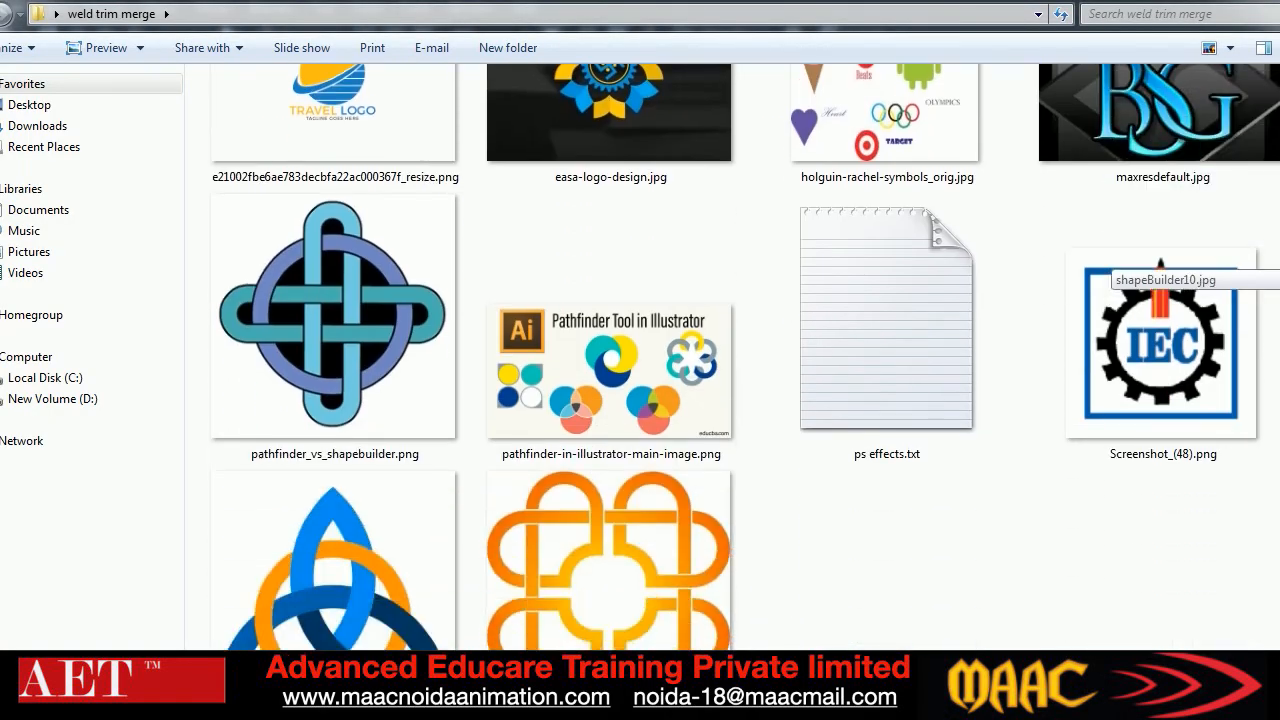
scroll(1110, 255, up, 6)
scroll(1110, 255, down, 6)
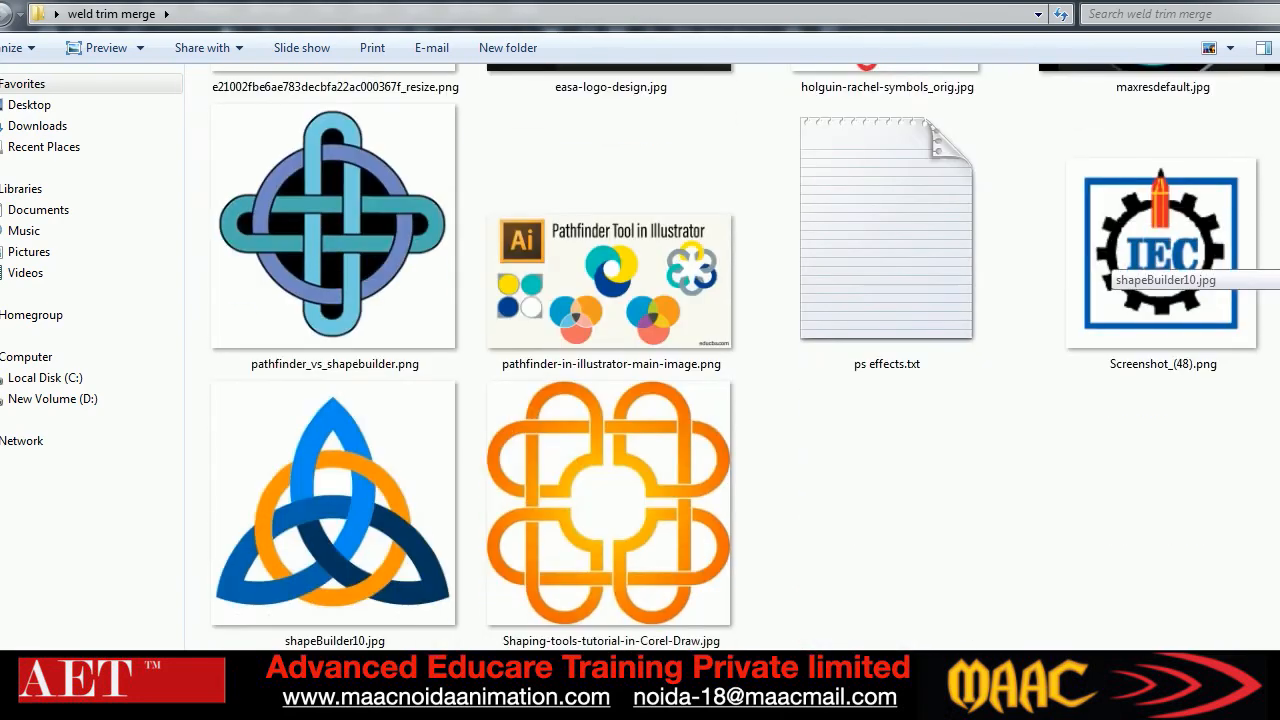
double_click(692, 537)
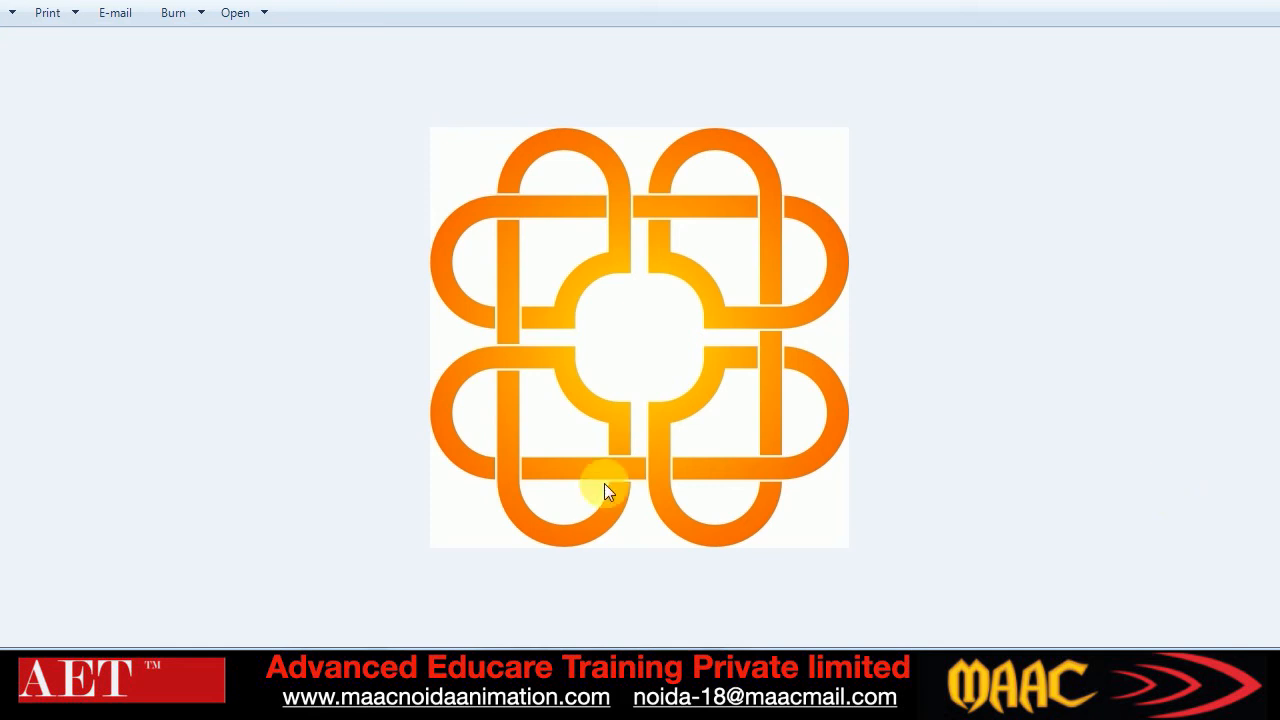
Switch to the Google Meet call to check it and return to the blank page in CorelDRAW
mouse_move(558, 712)
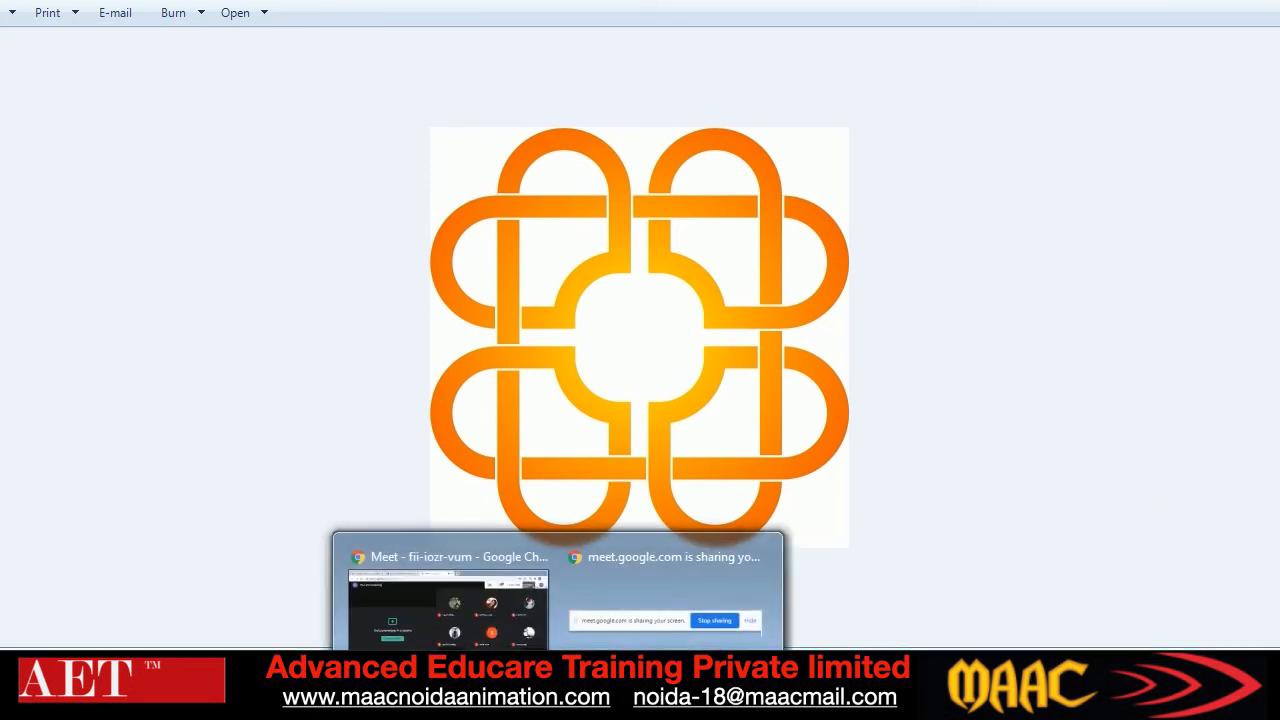
click(432, 640)
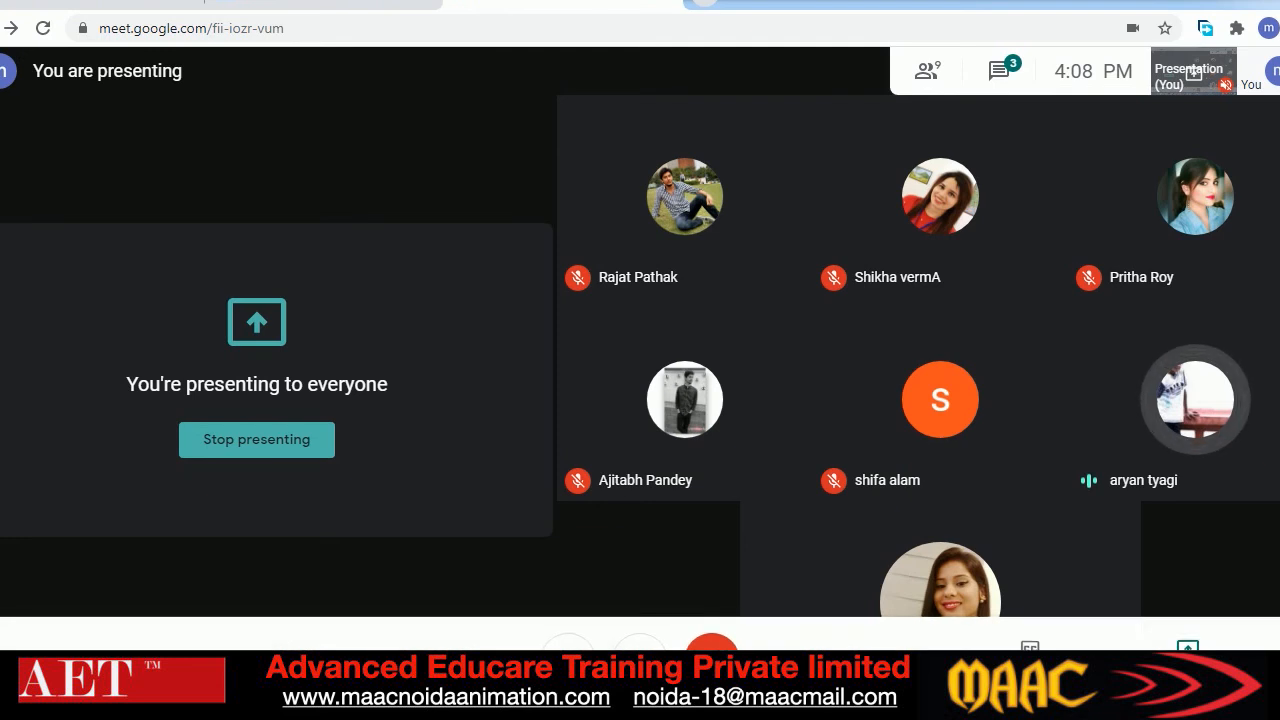
mouse_move(309, 680)
click(309, 680)
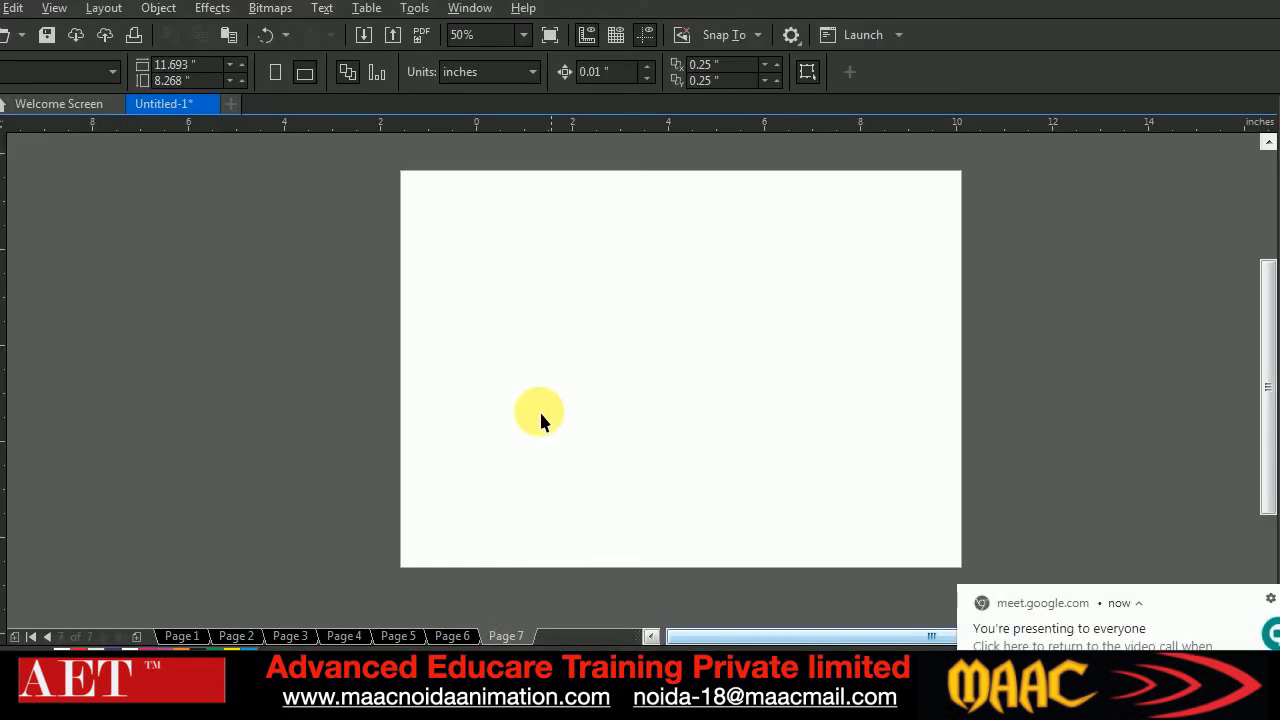
Draw a rectangle about 6.48 by 1.83 inches on the upper part of Page 7 and round its corners to a 0.917-inch radius
key(F6)
drag(505, 238, 826, 334)
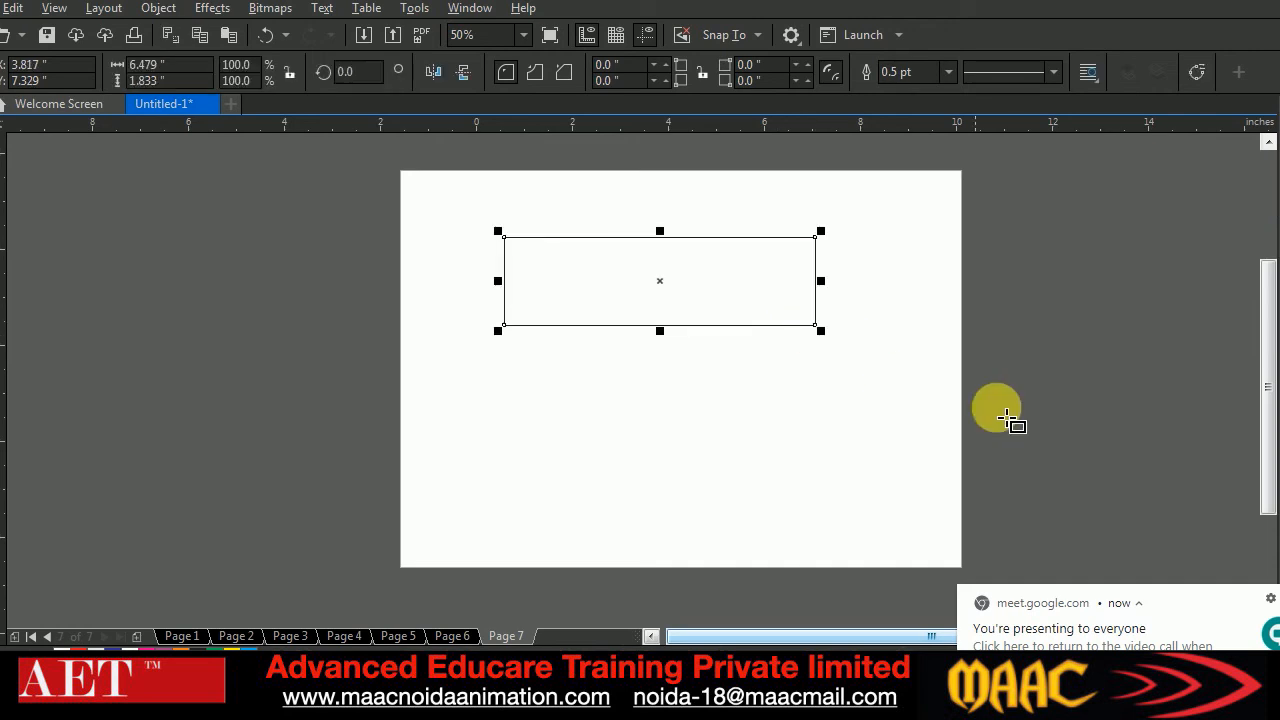
click(0, 151)
drag(504, 237, 548, 237)
click(2, 128)
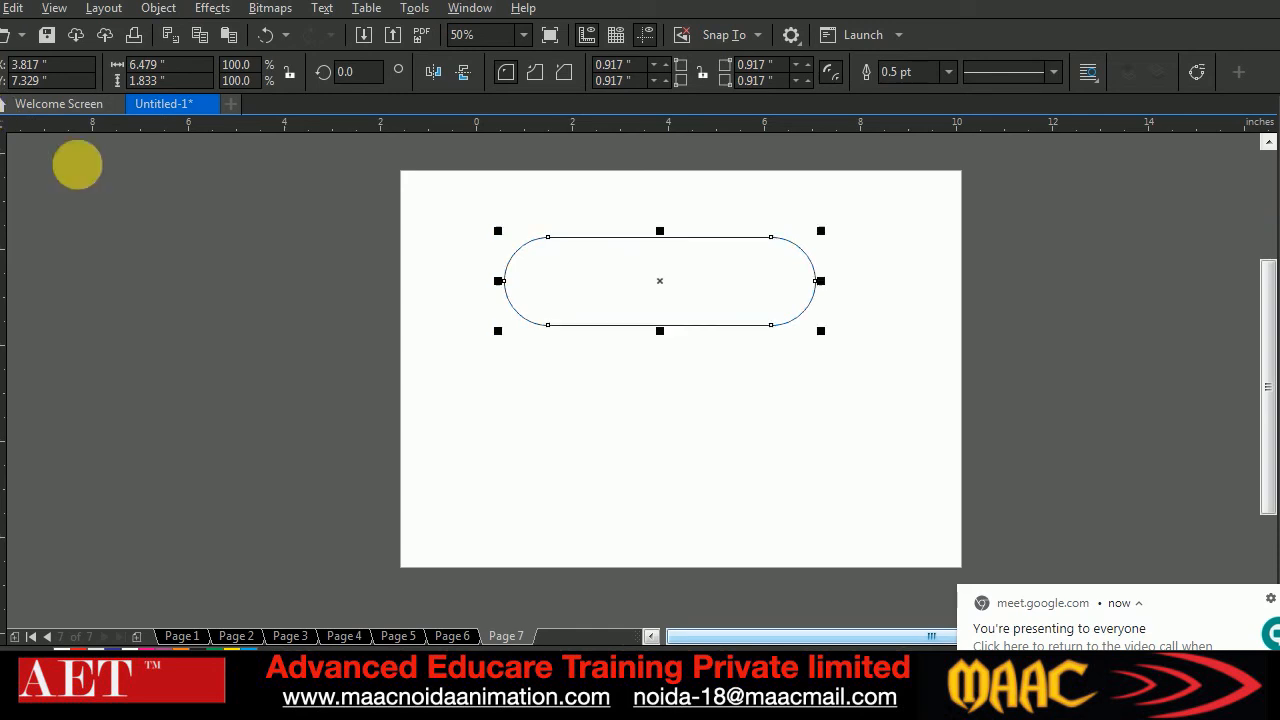
Set the rounded rectangle's outline width to 18 pt
click(945, 70)
click(919, 272)
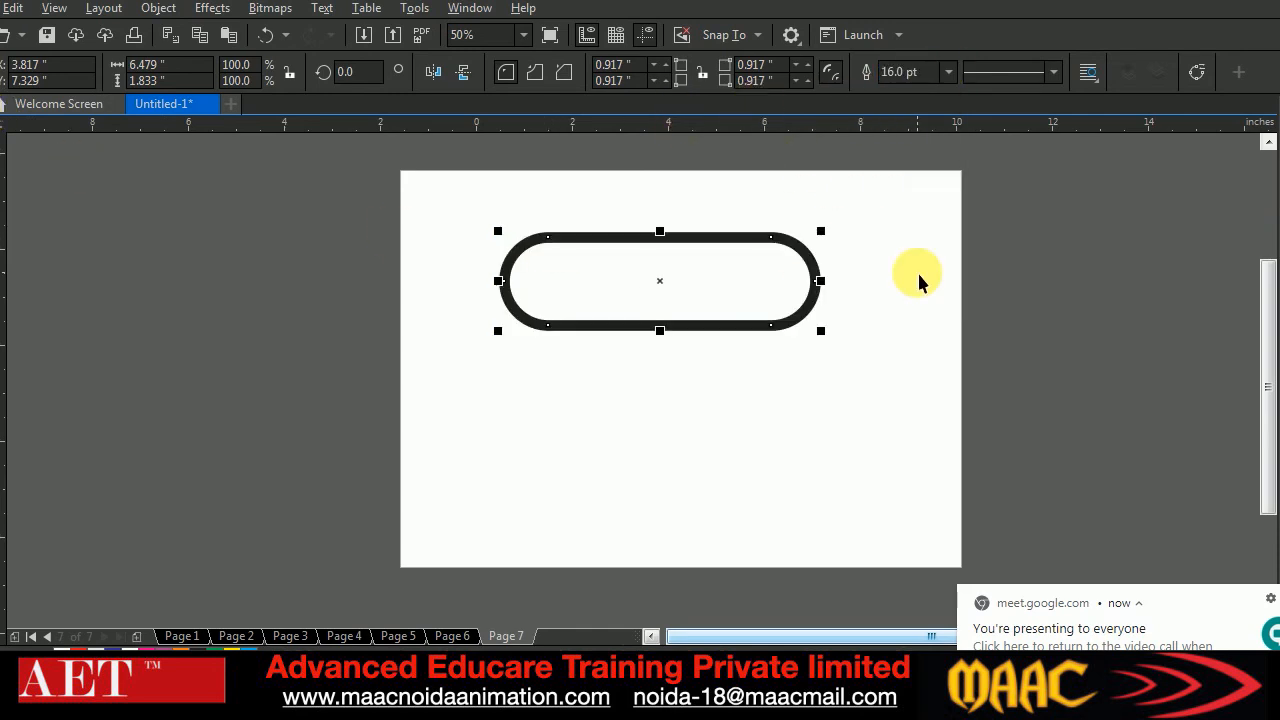
click(946, 70)
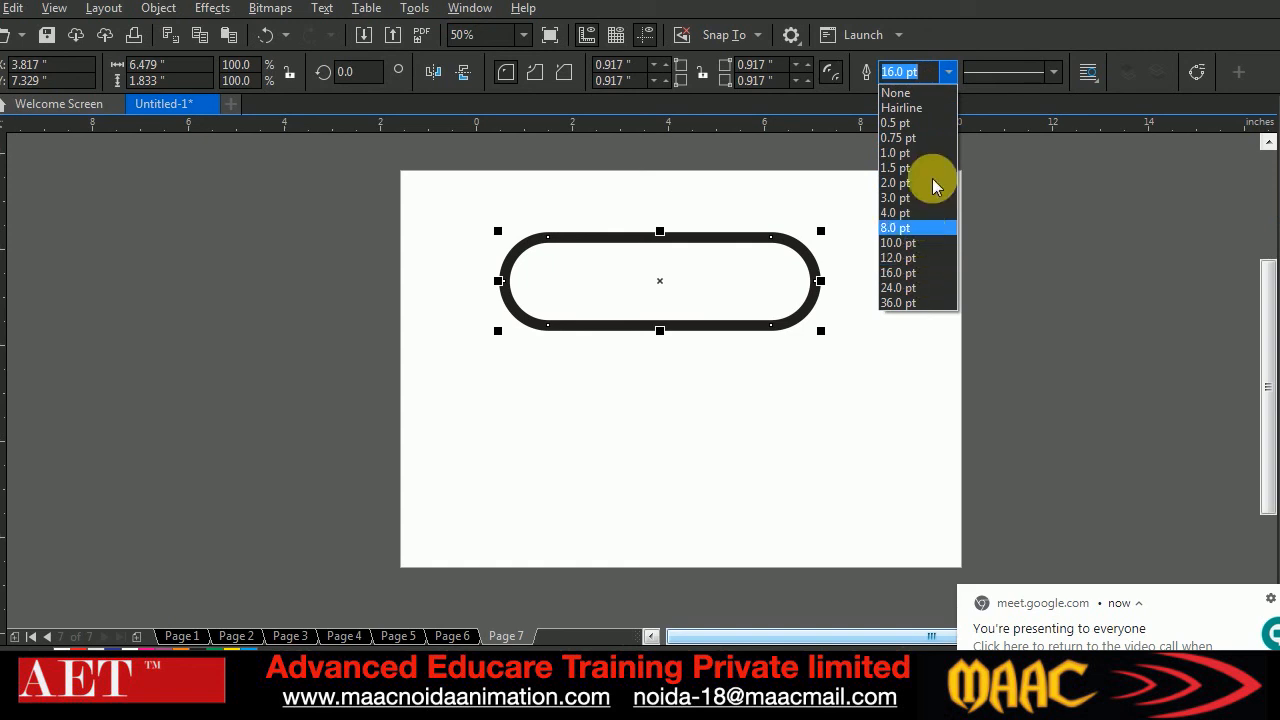
click(923, 71)
text(18)
key(Return)
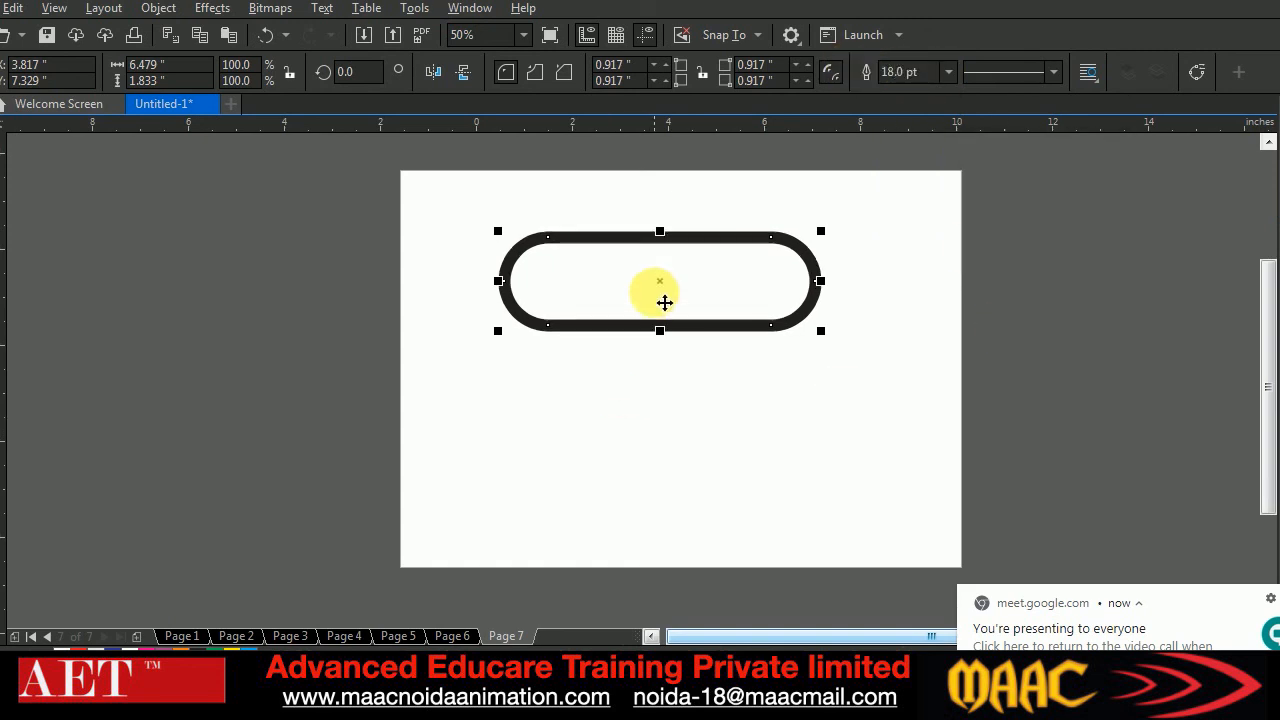
Duplicate the rounded rectangle directly below itself and add a copy of the pair rotated 90° across it
drag(663, 286, 664, 401)
drag(459, 199, 883, 495)
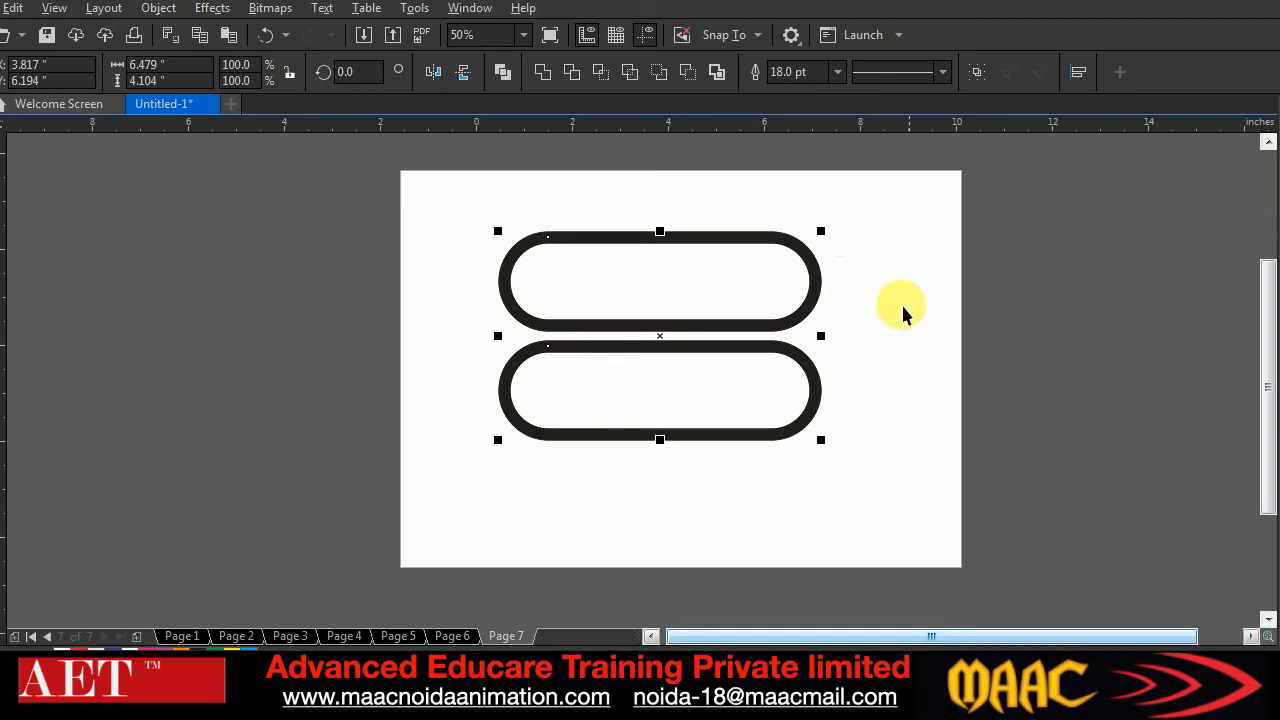
click(355, 71)
text(90)
key(Return)
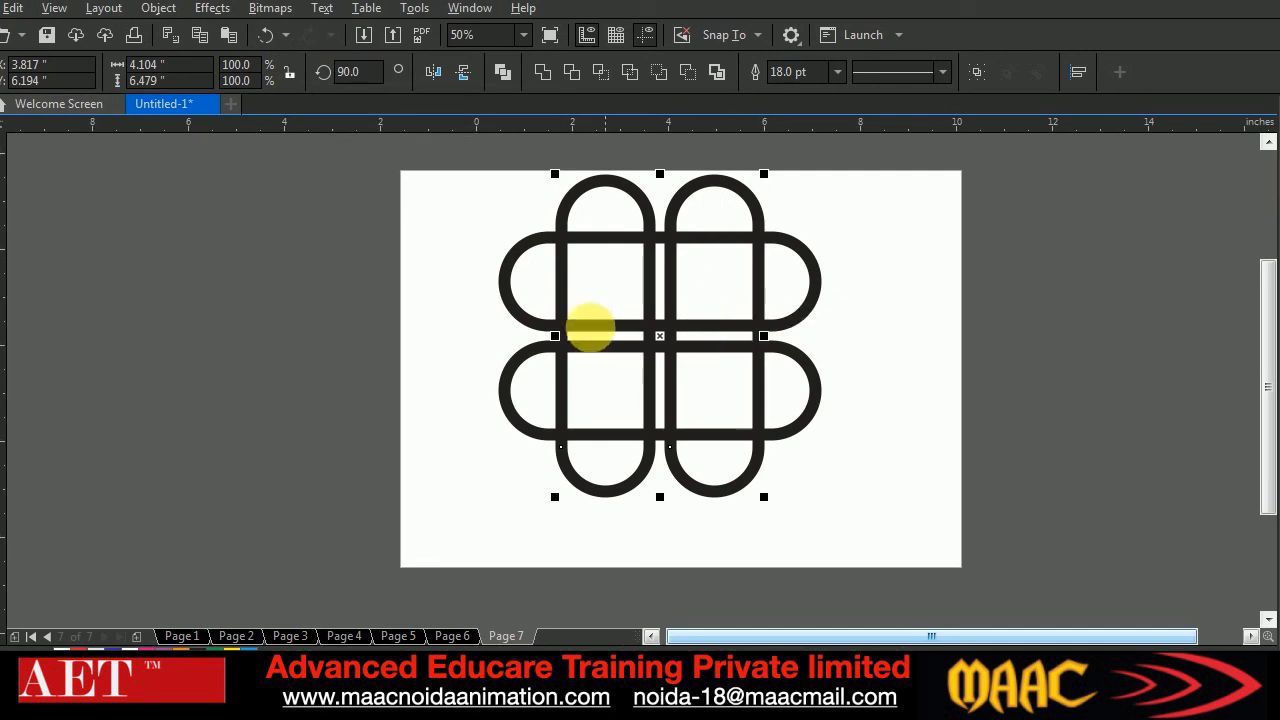
Draw a rectangle about 2.21 by 2.27 inches over the middle of the interlaced shapes, from the upper-left cell's centre to the lower-right cell's
mouse_move(474, 166)
mouse_down()
mouse_move(545, 203)
mouse_move(880, 549)
mouse_up()
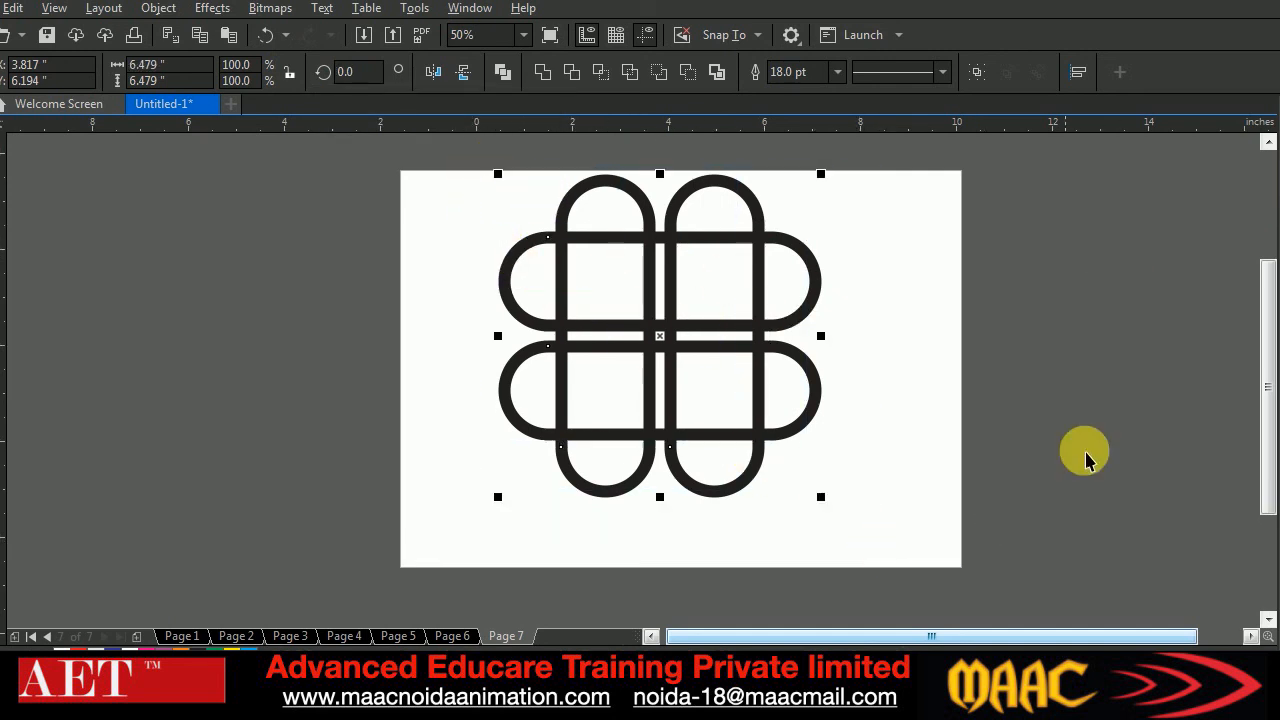
click(33, 331)
key(F6)
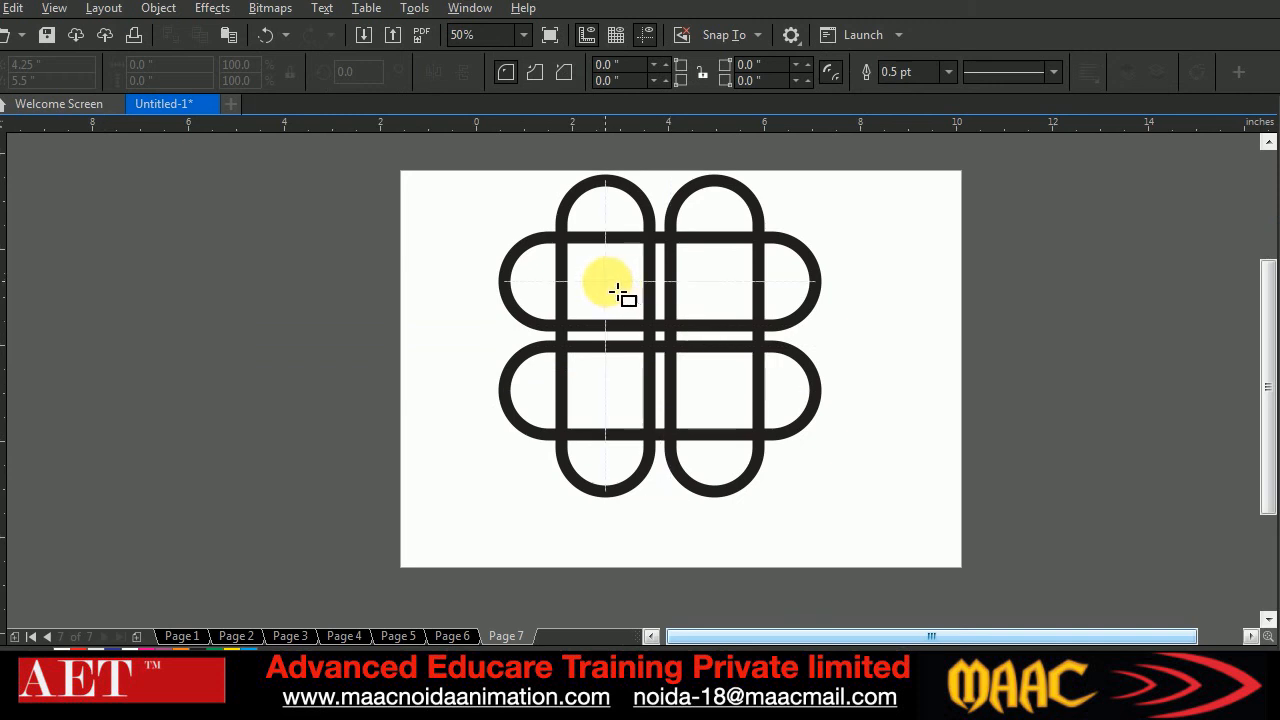
drag(613, 290, 726, 401)
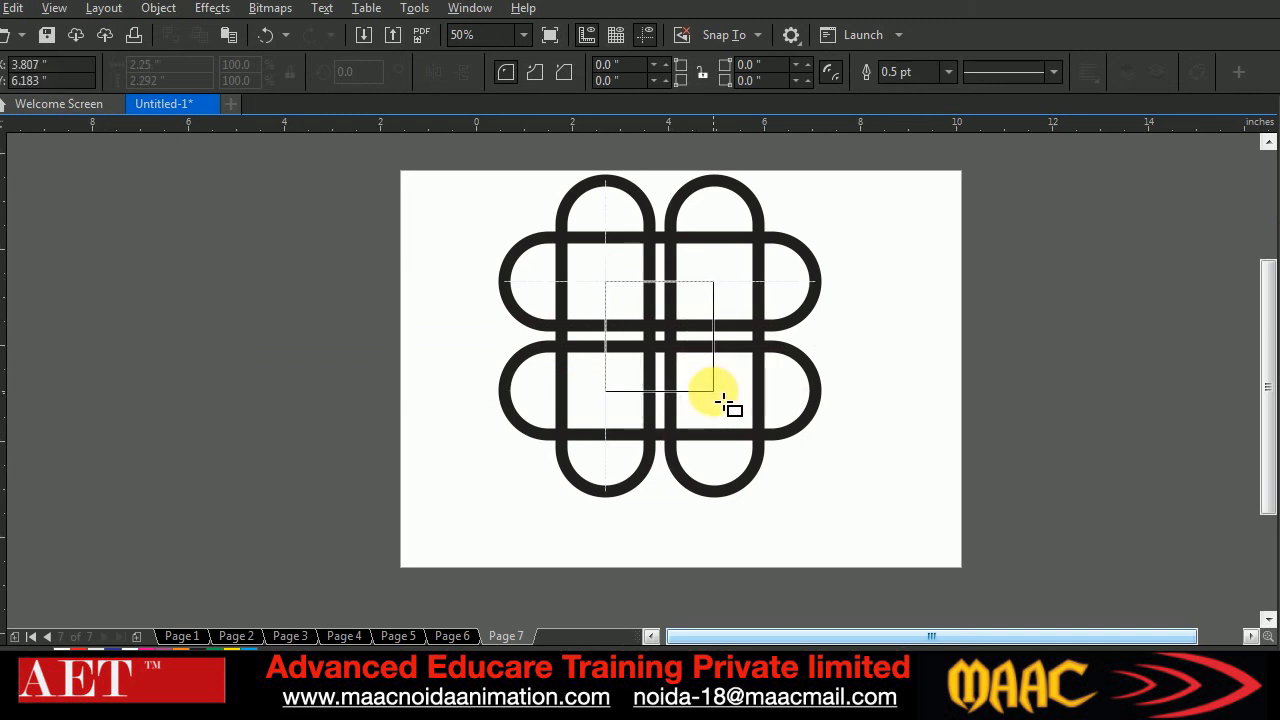
drag(724, 400, 724, 397)
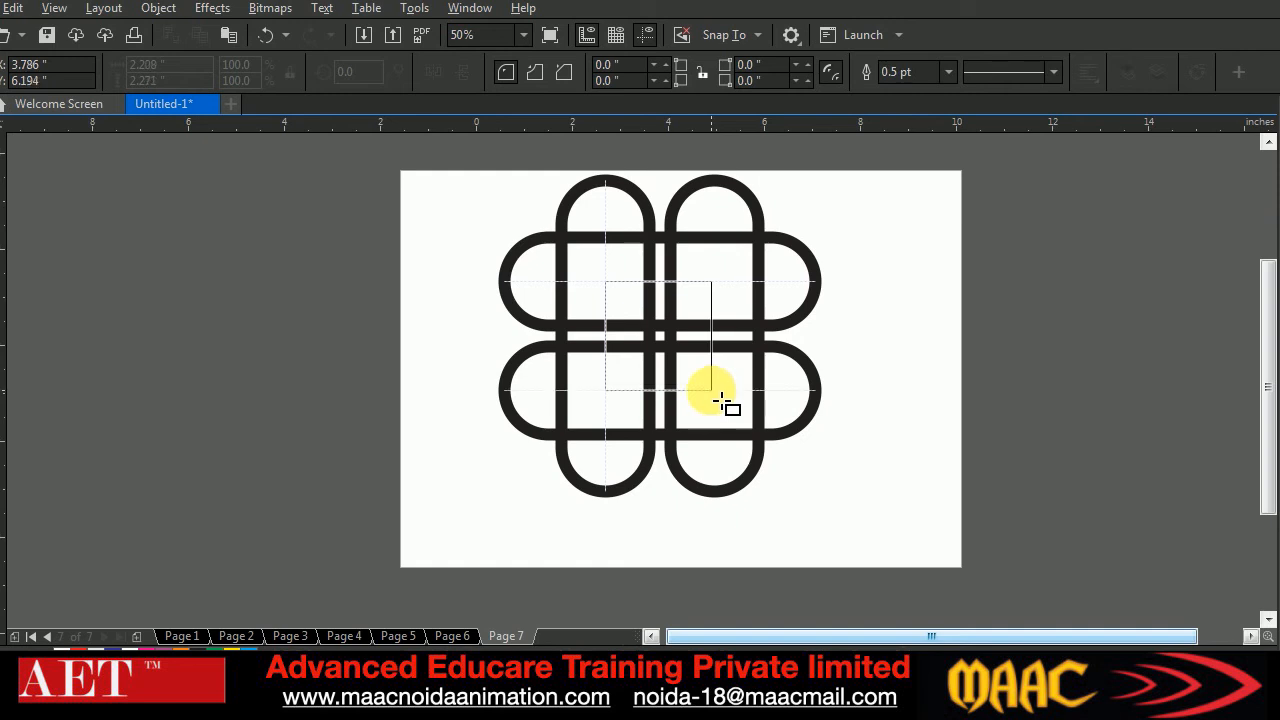
drag(722, 400, 722, 400)
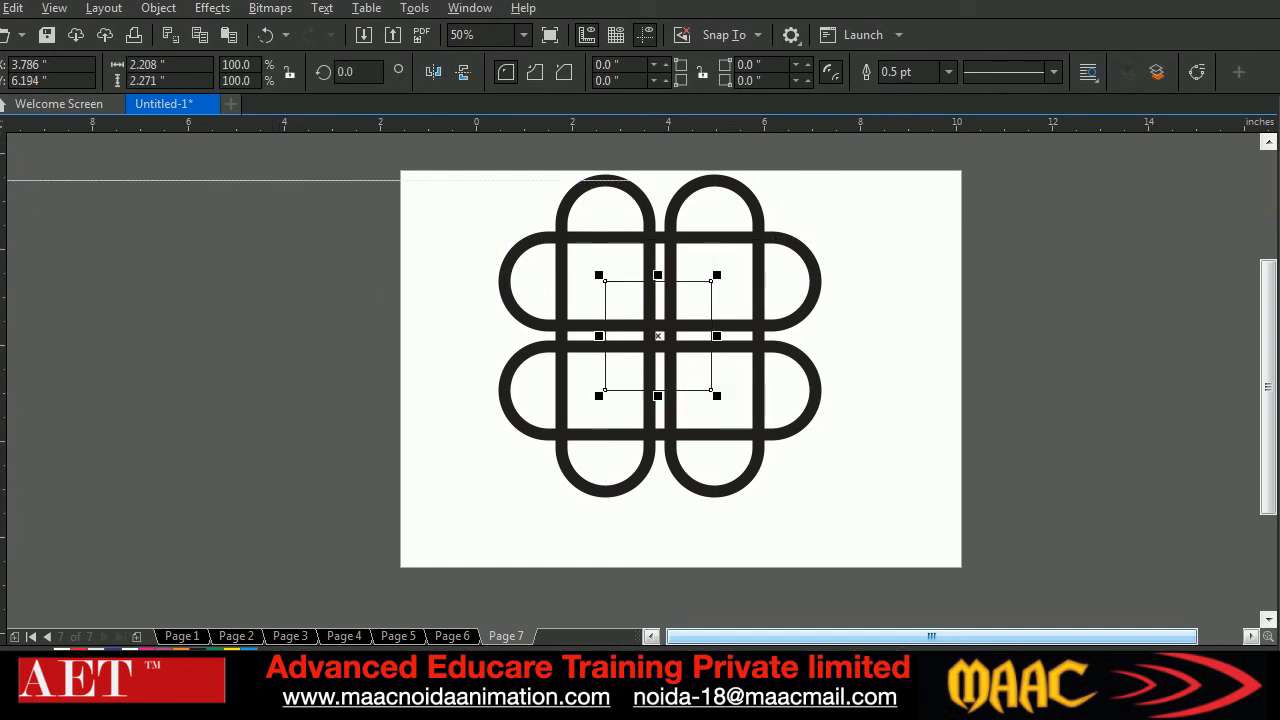
Round all four corners of the central rectangle to a 0.771-inch radius
click(3, 181)
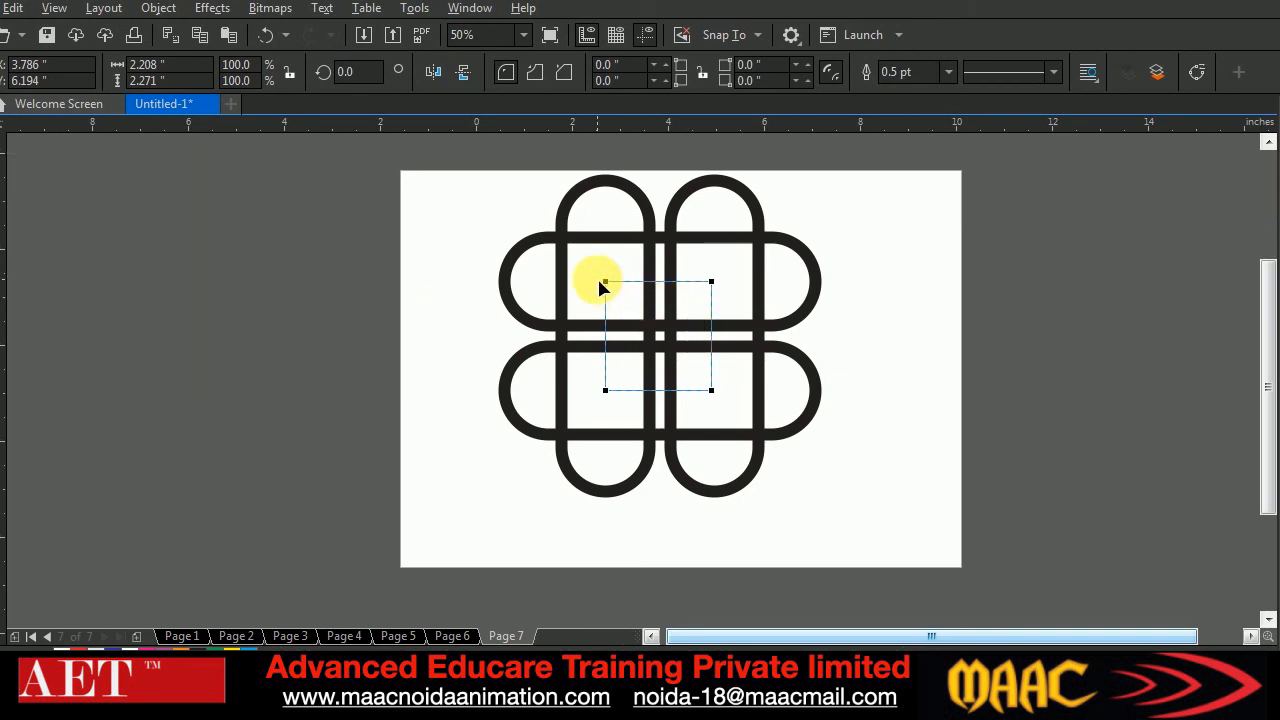
drag(613, 285, 643, 281)
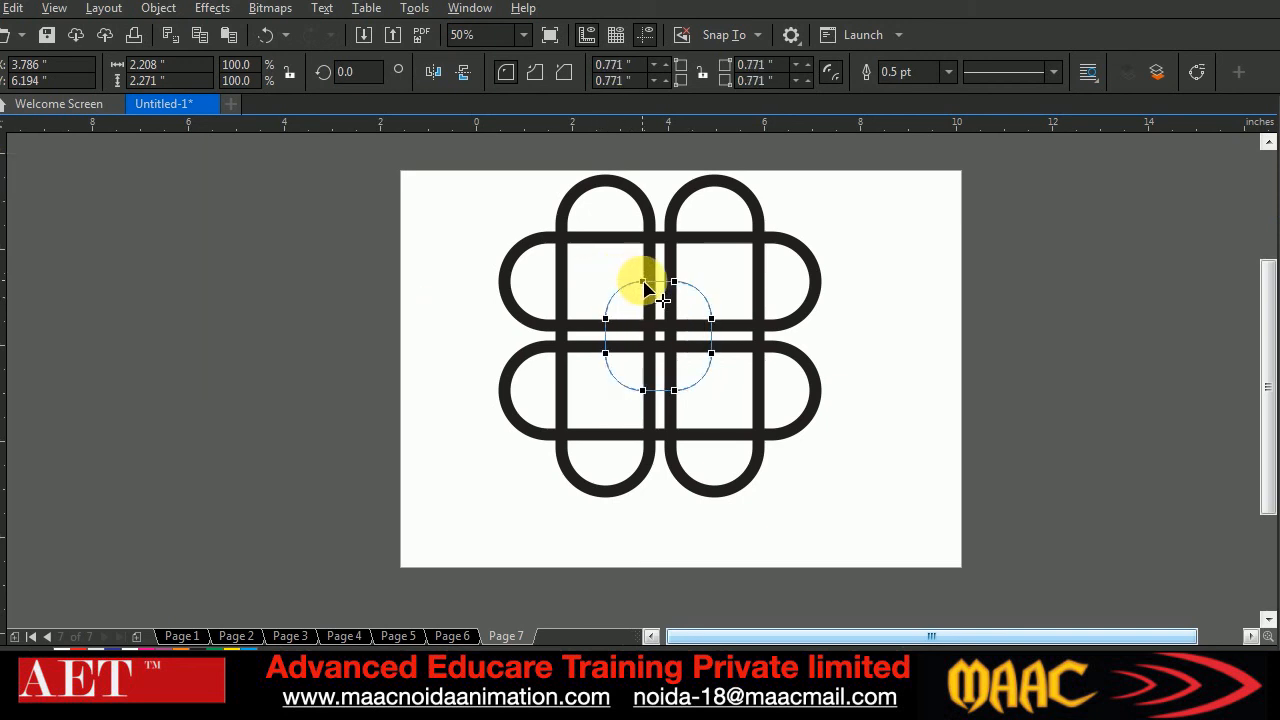
mouse_move(560, 705)
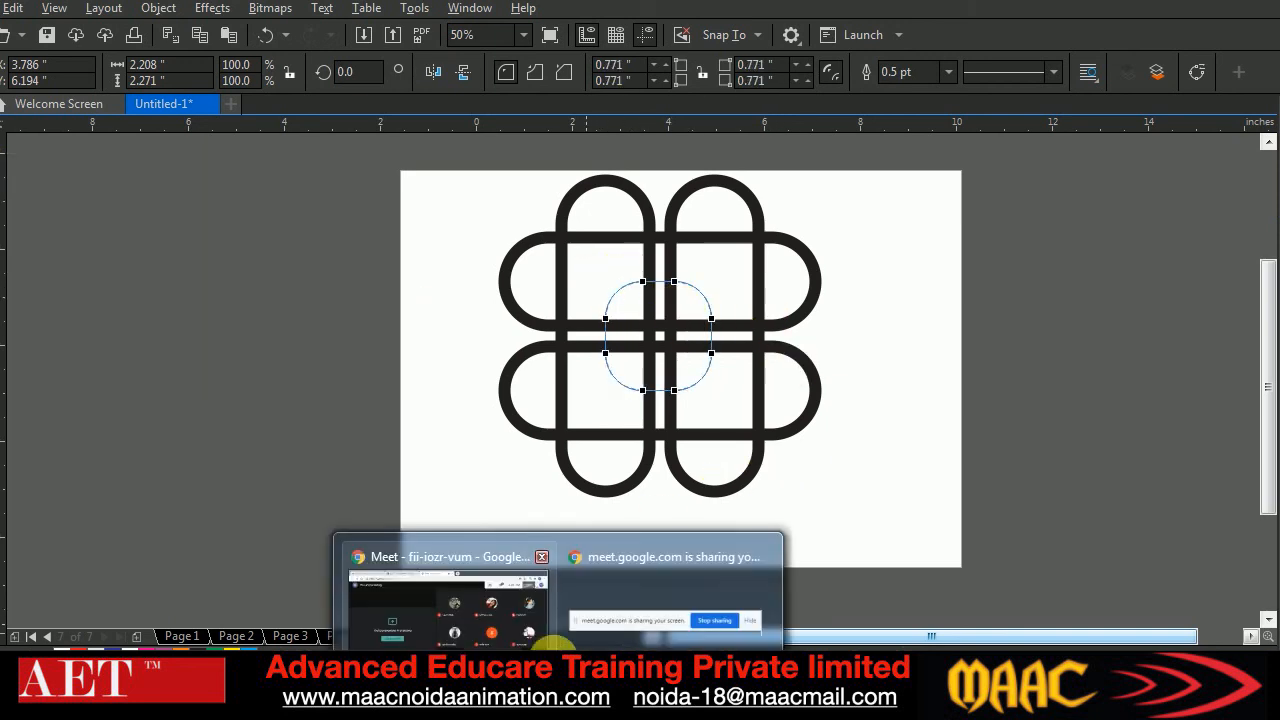
click(545, 600)
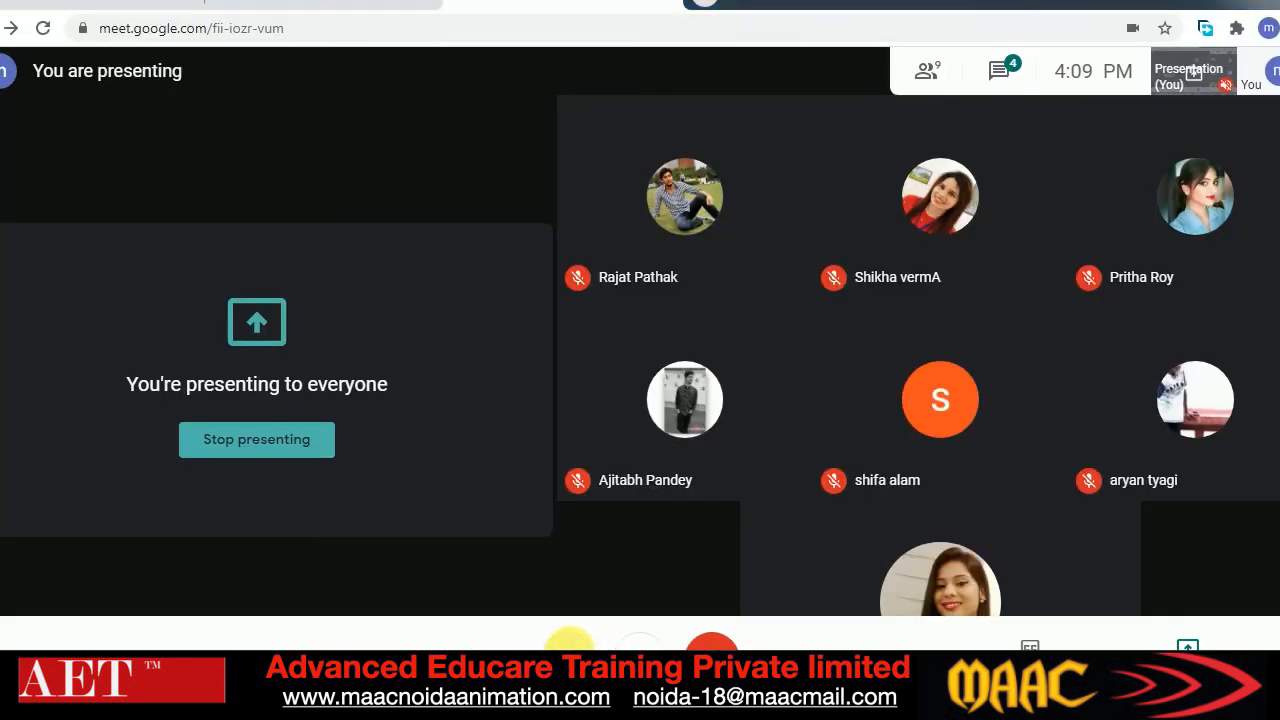
click(568, 657)
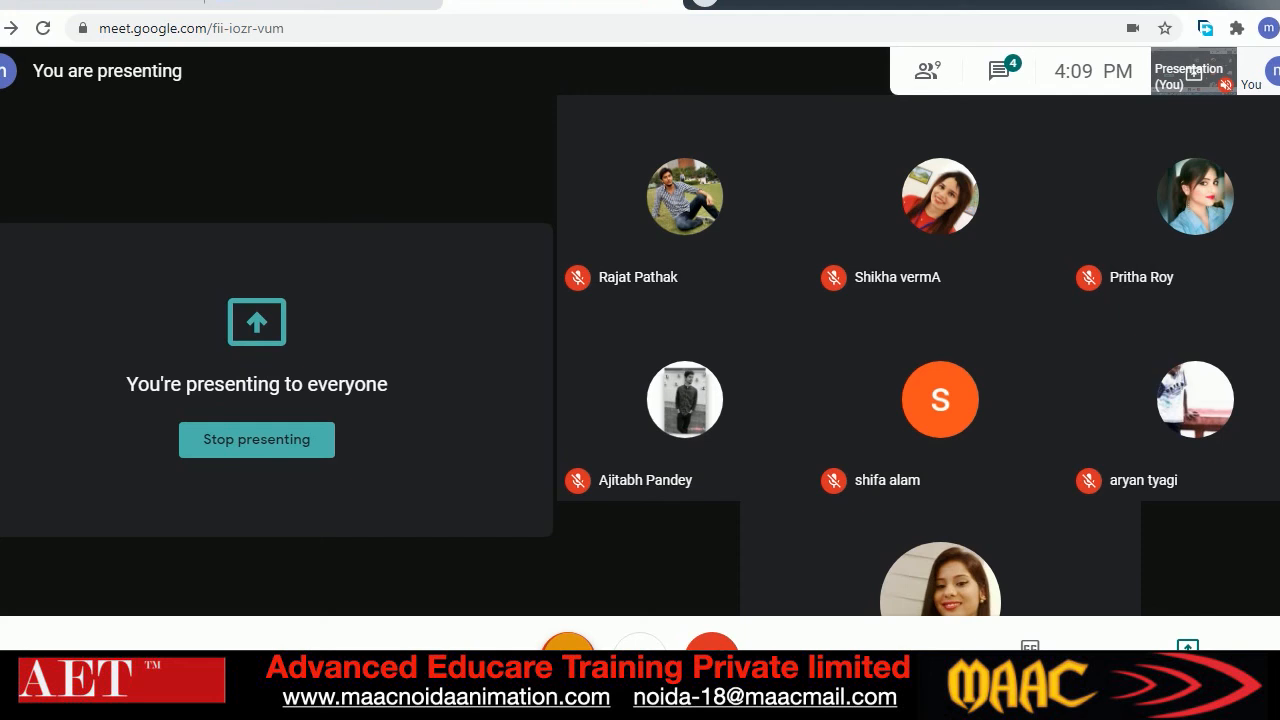
click(568, 645)
key(alt+Tab)
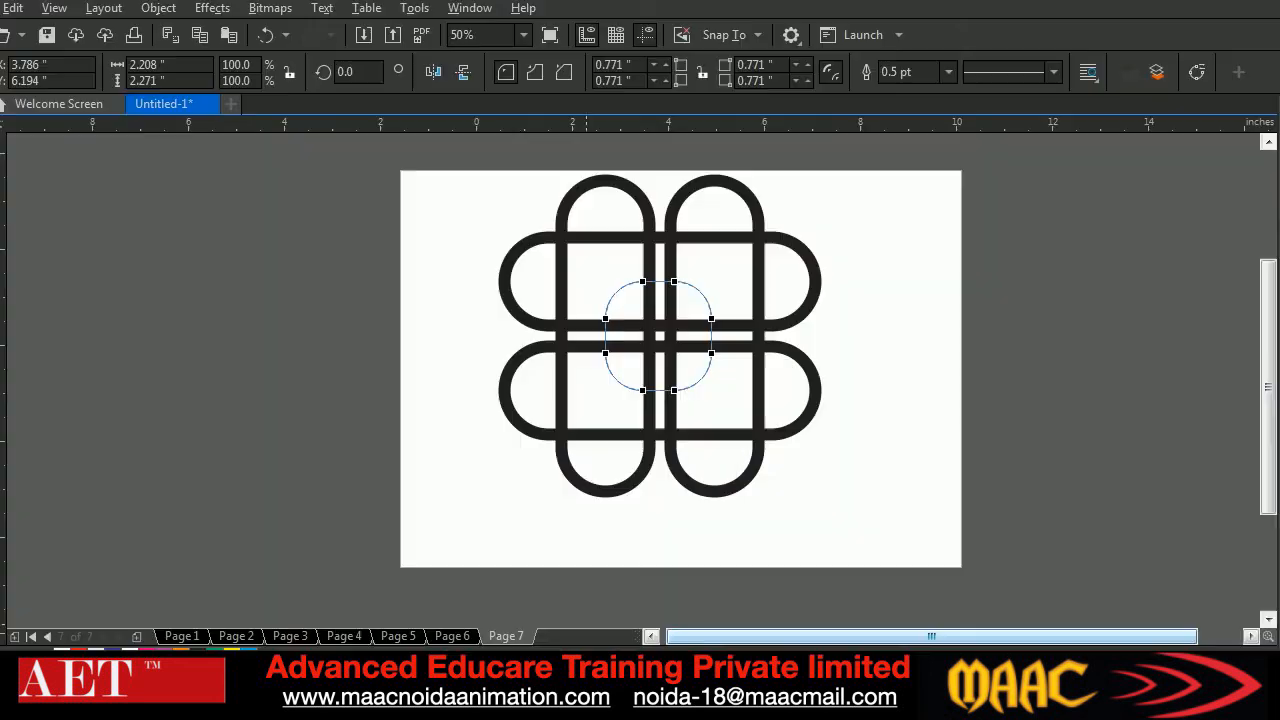
Set the central rounded rectangle's outline width to 18 pt
triple_click(905, 72)
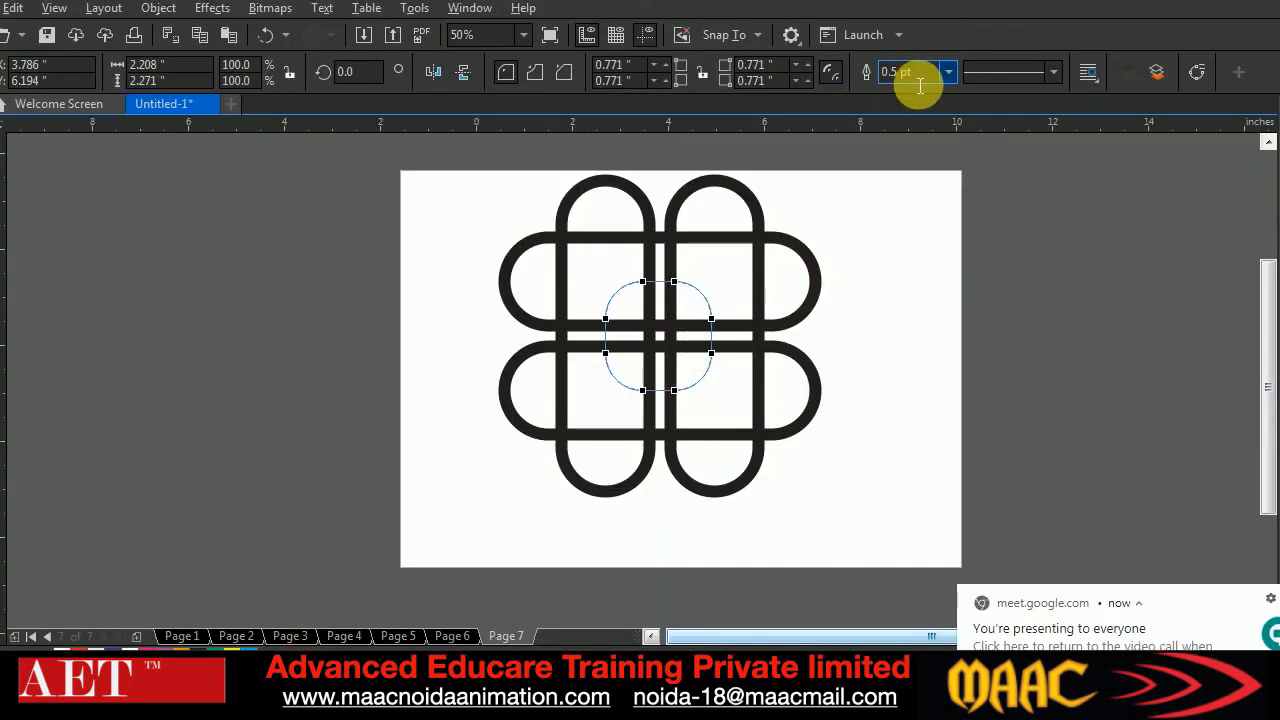
text(18)
key(Return)
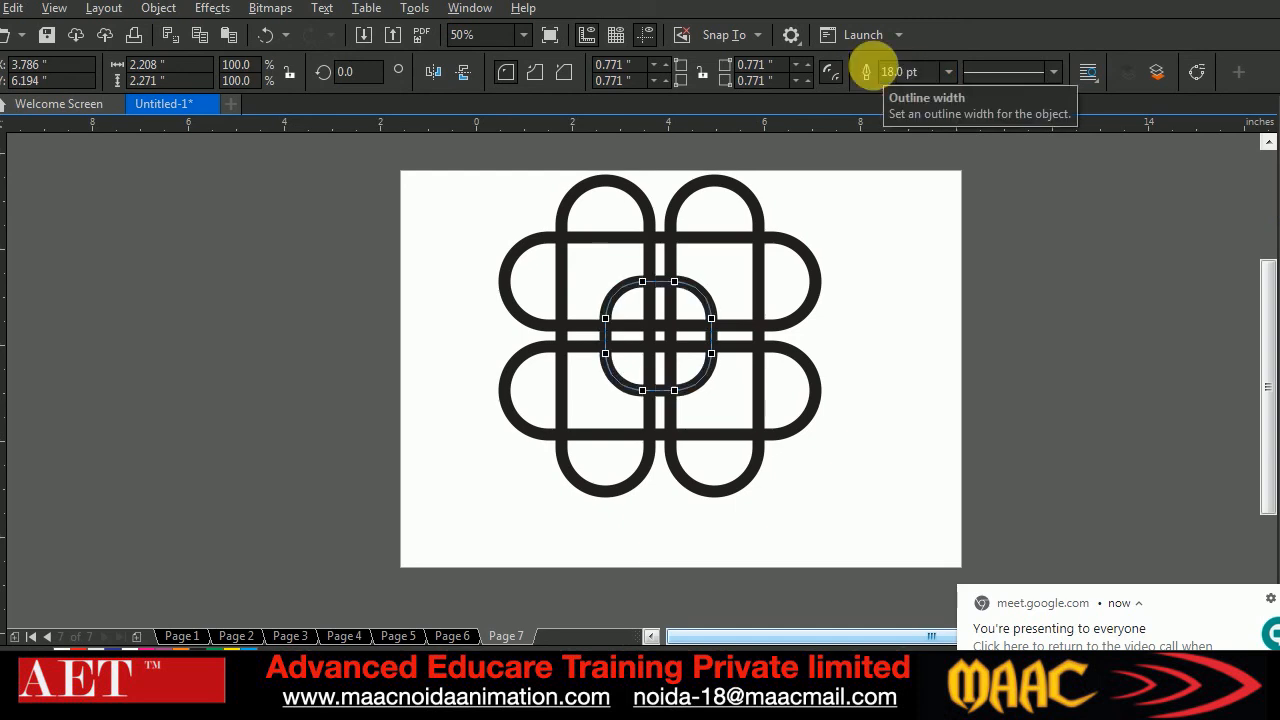
click(1, 104)
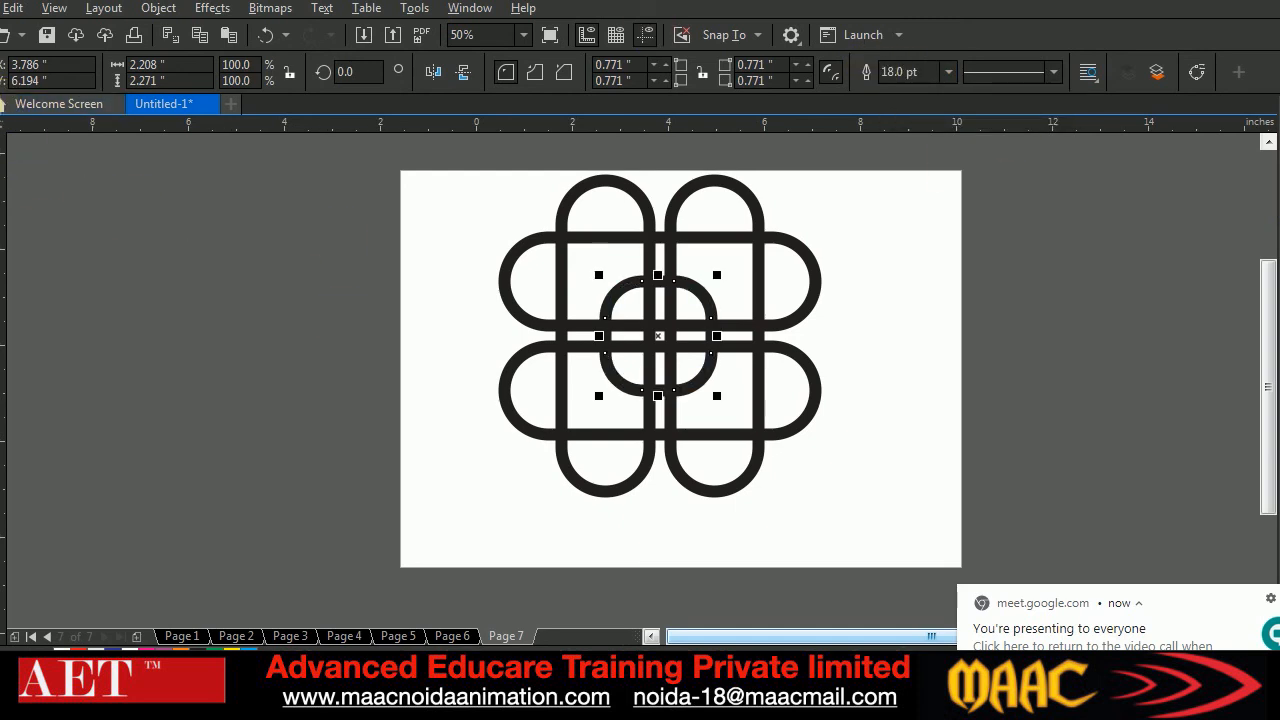
Convert the outlines of all the interlaced shapes to objects and show the nodes of one vertical loop
click(477, 220)
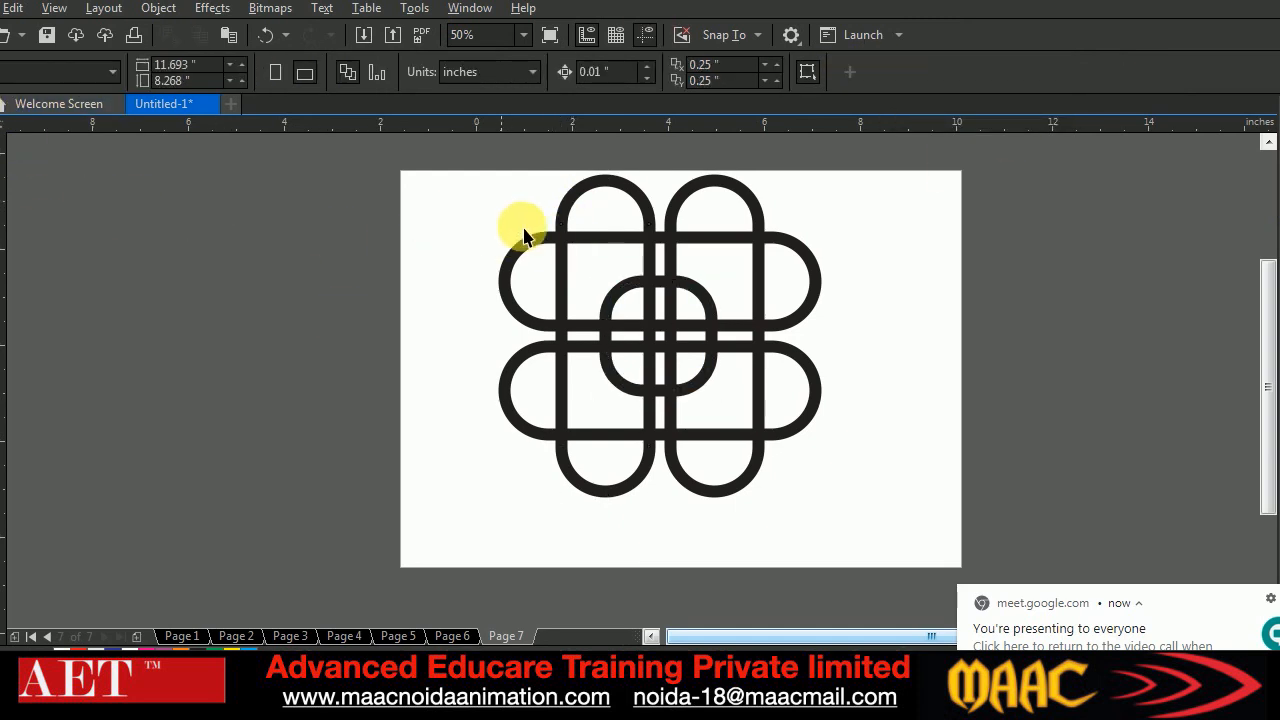
drag(462, 158, 873, 573)
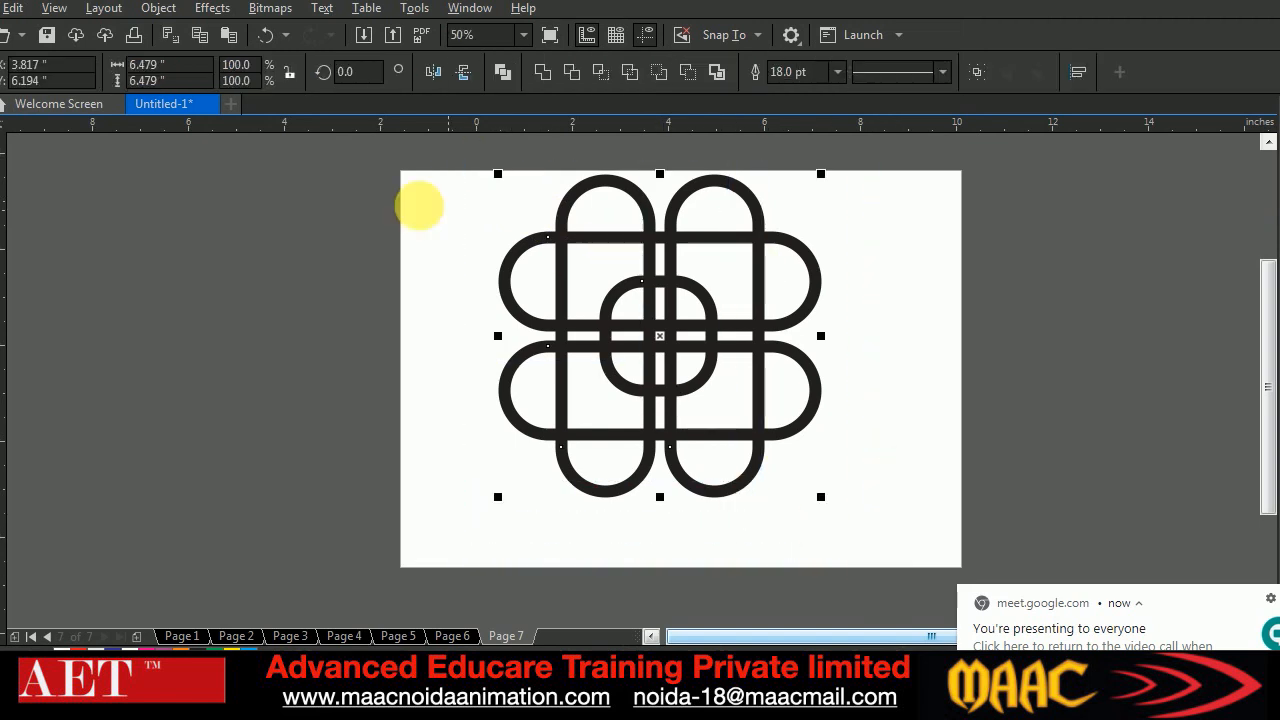
click(156, 8)
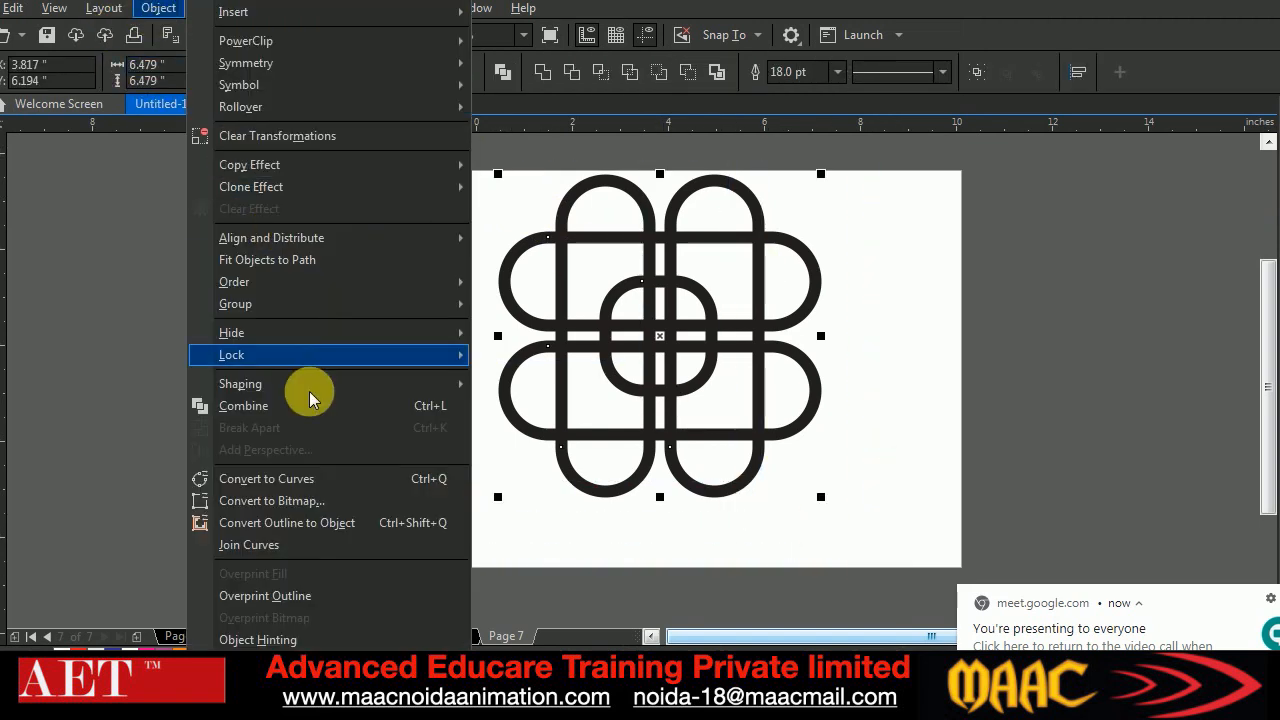
click(282, 524)
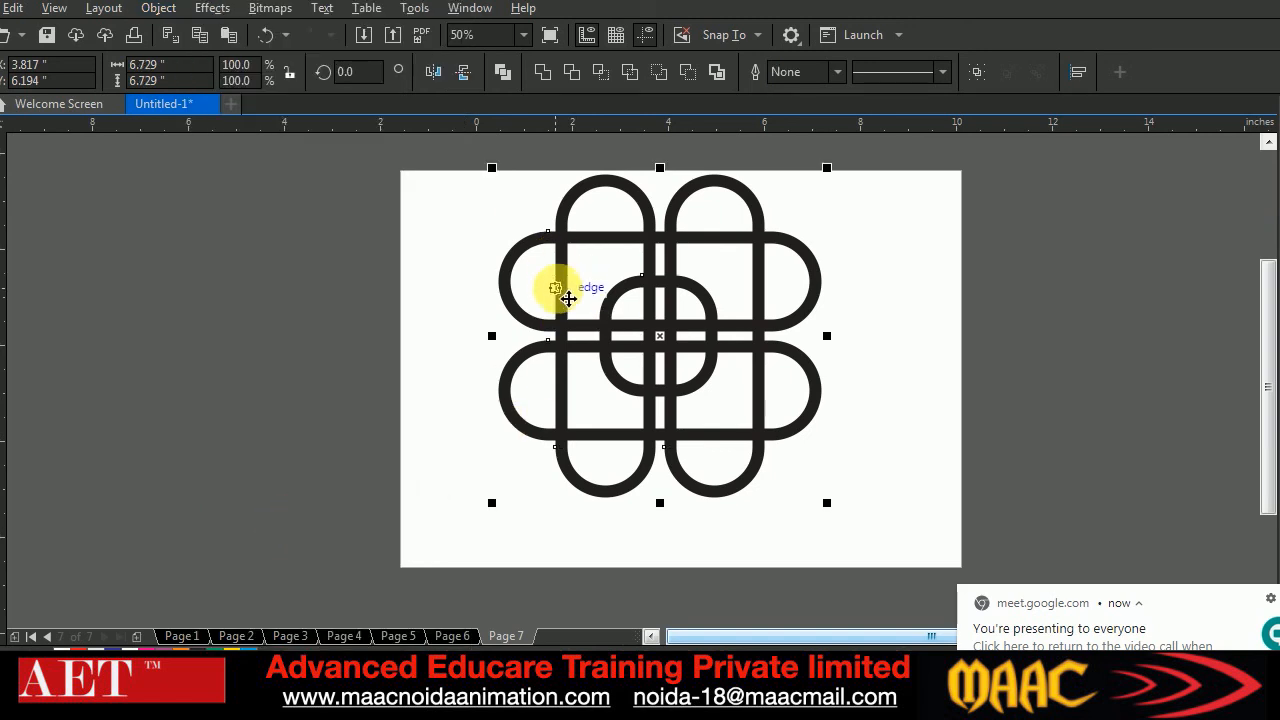
click(589, 205)
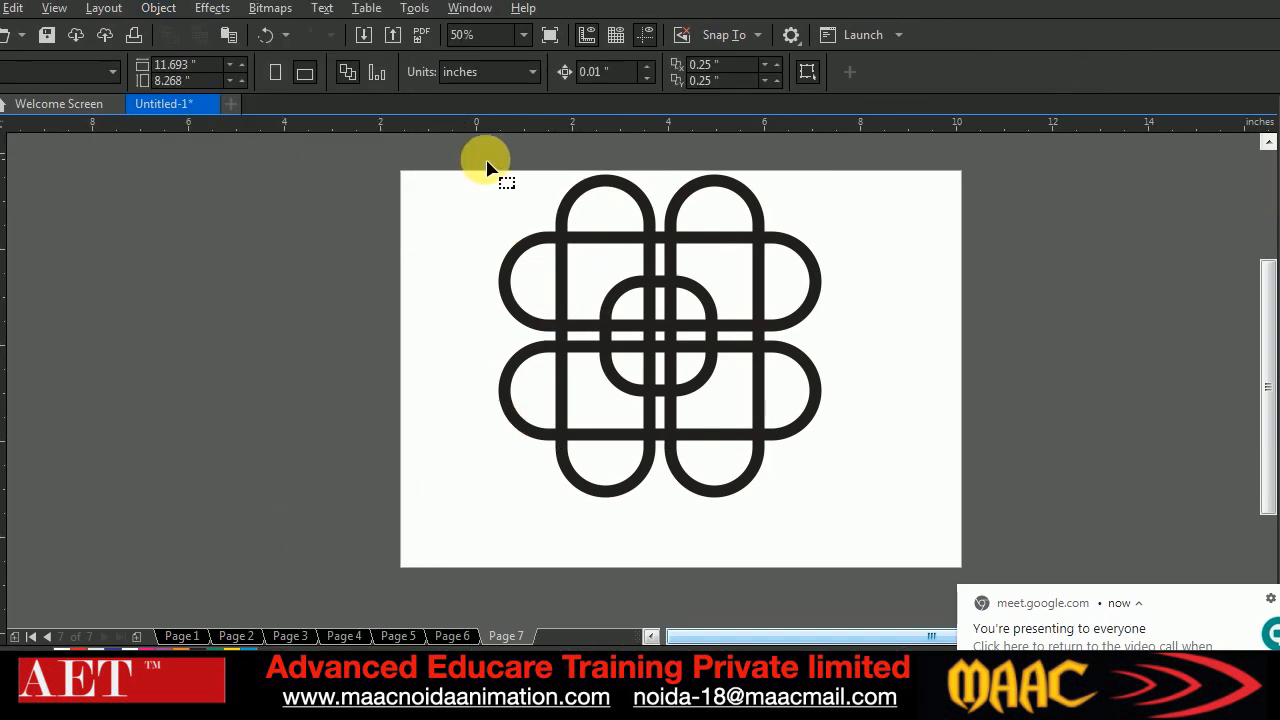
click(576, 195)
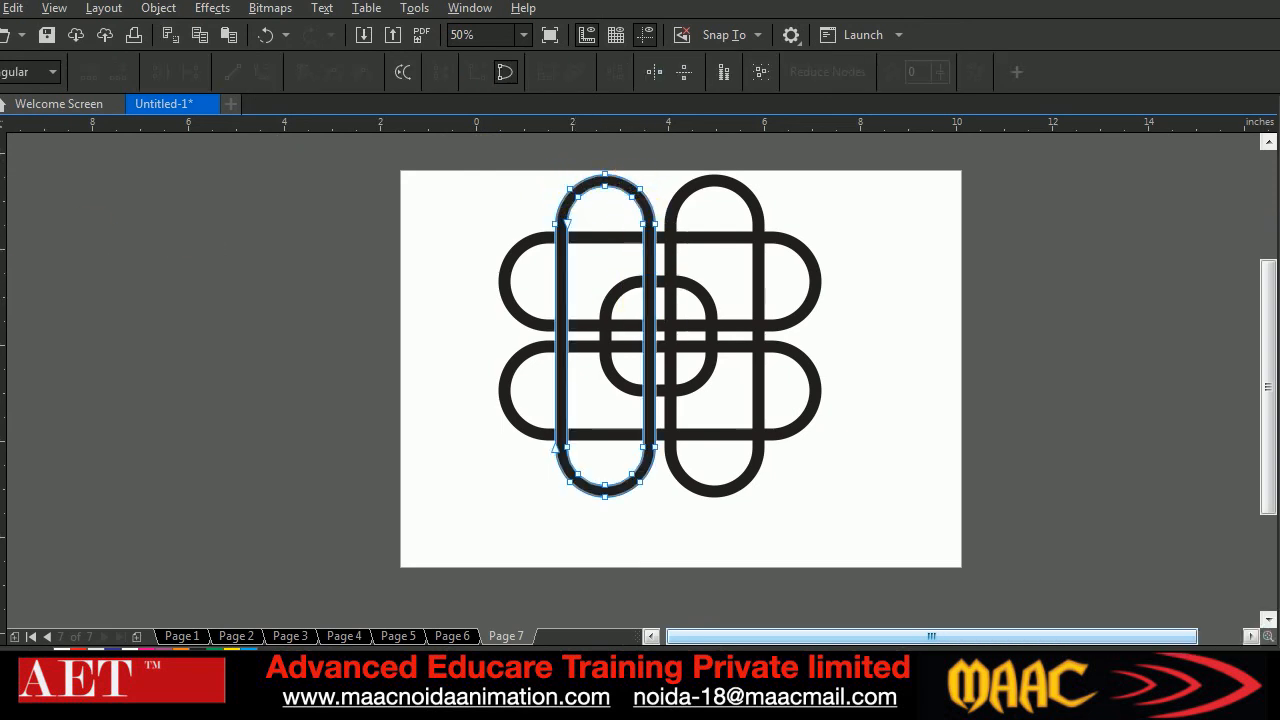
Draw a sample rectangle about 3.06 by 2.85 inches beside the page with an 18 pt outline and show its nodes
click(80, 260)
key(F6)
drag(157, 281, 303, 418)
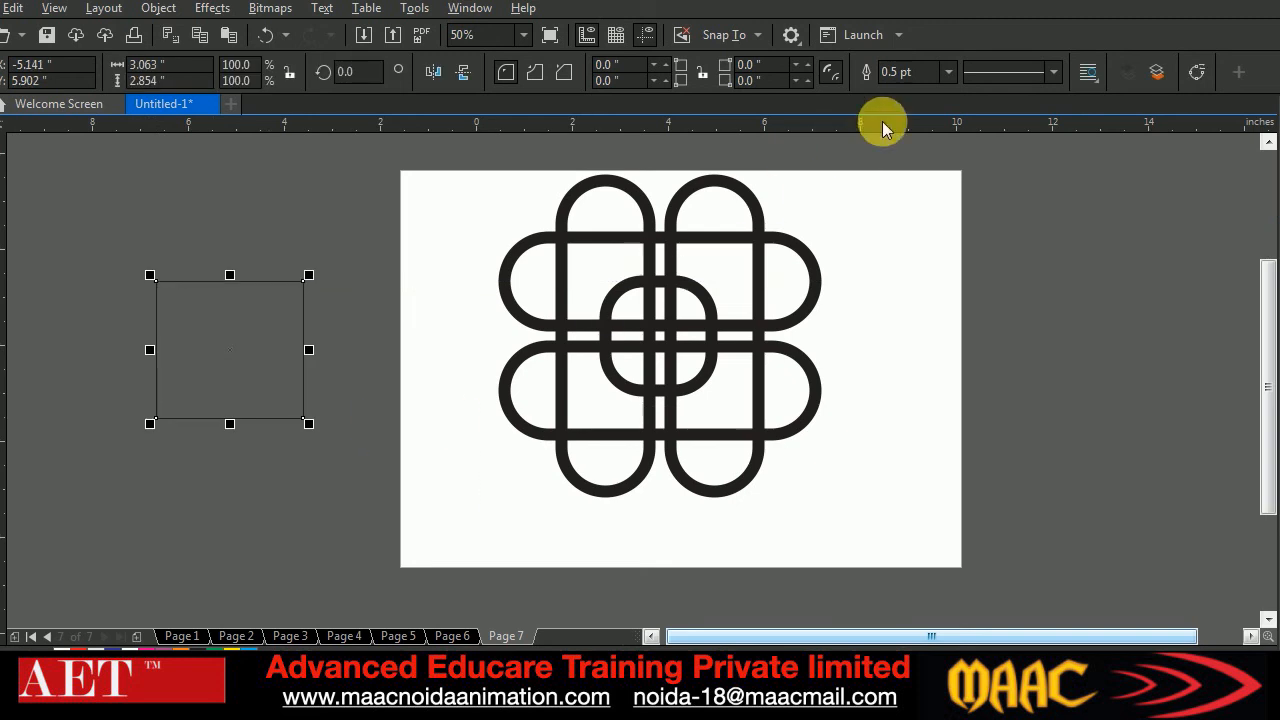
click(905, 72)
text(18)
key(Return)
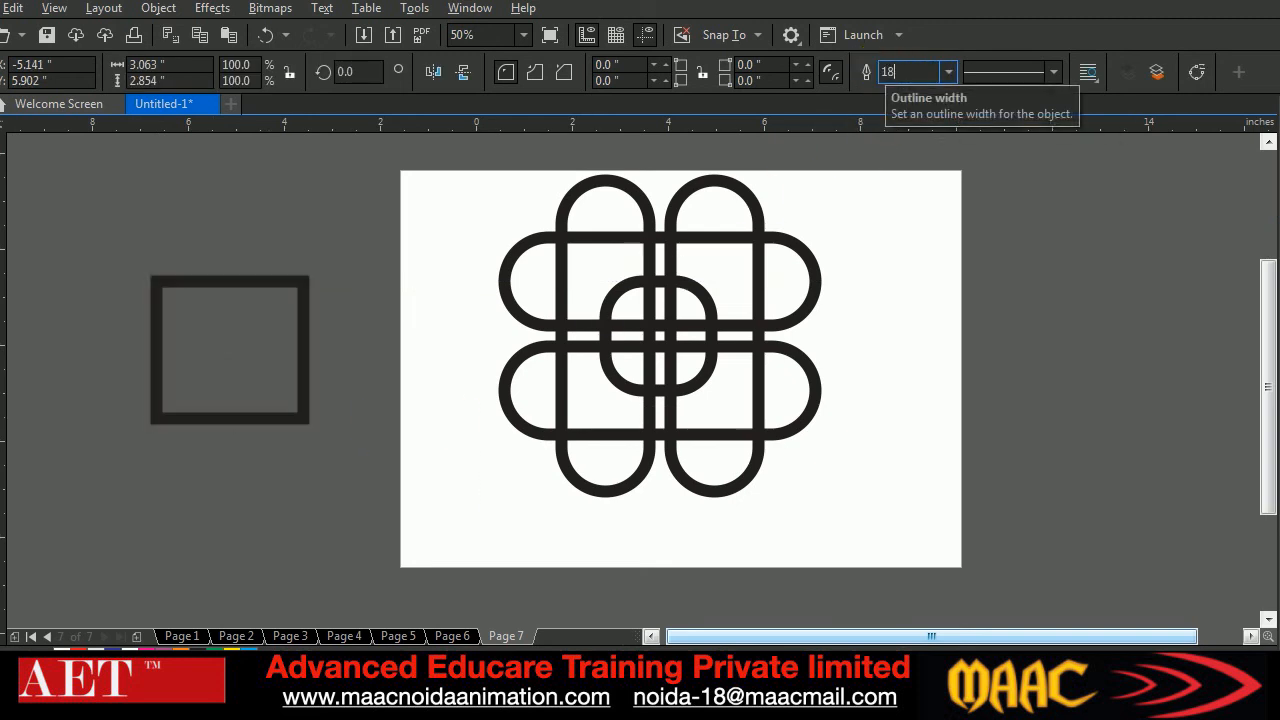
key(F10)
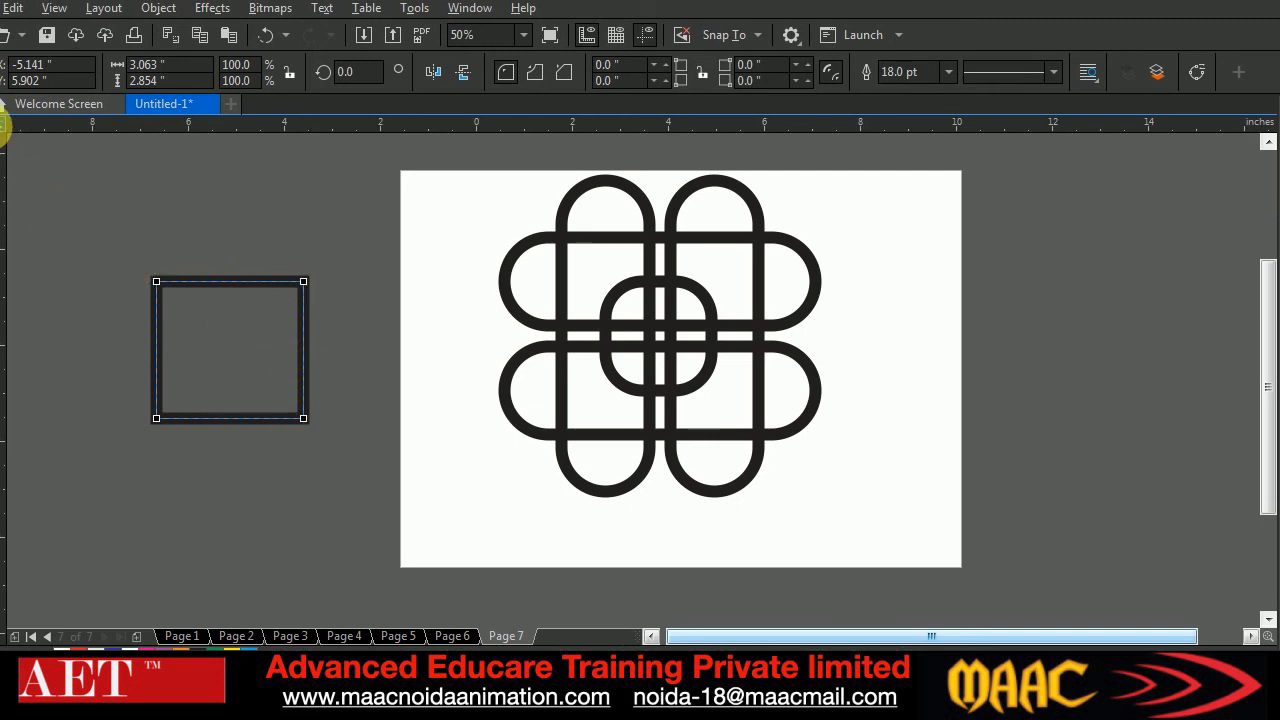
Convert the sample rectangle's outline to an object and show the resulting nodes
click(4, 125)
drag(117, 218, 341, 485)
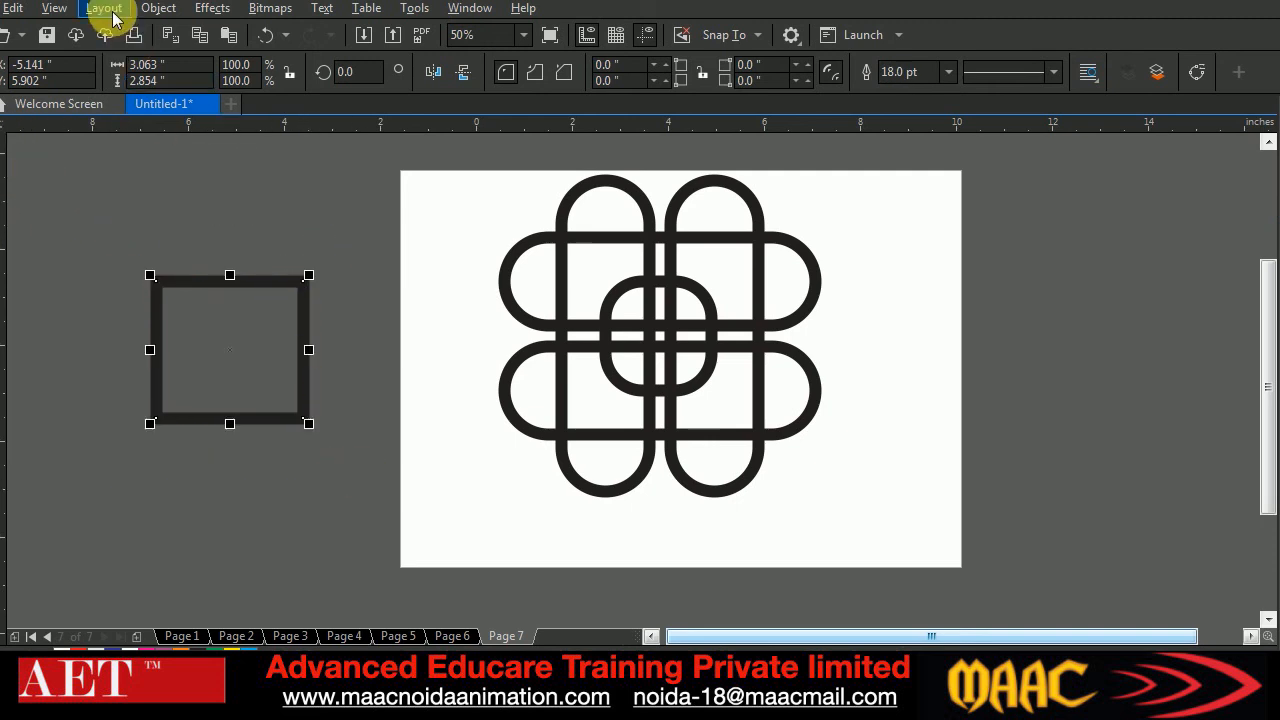
click(158, 8)
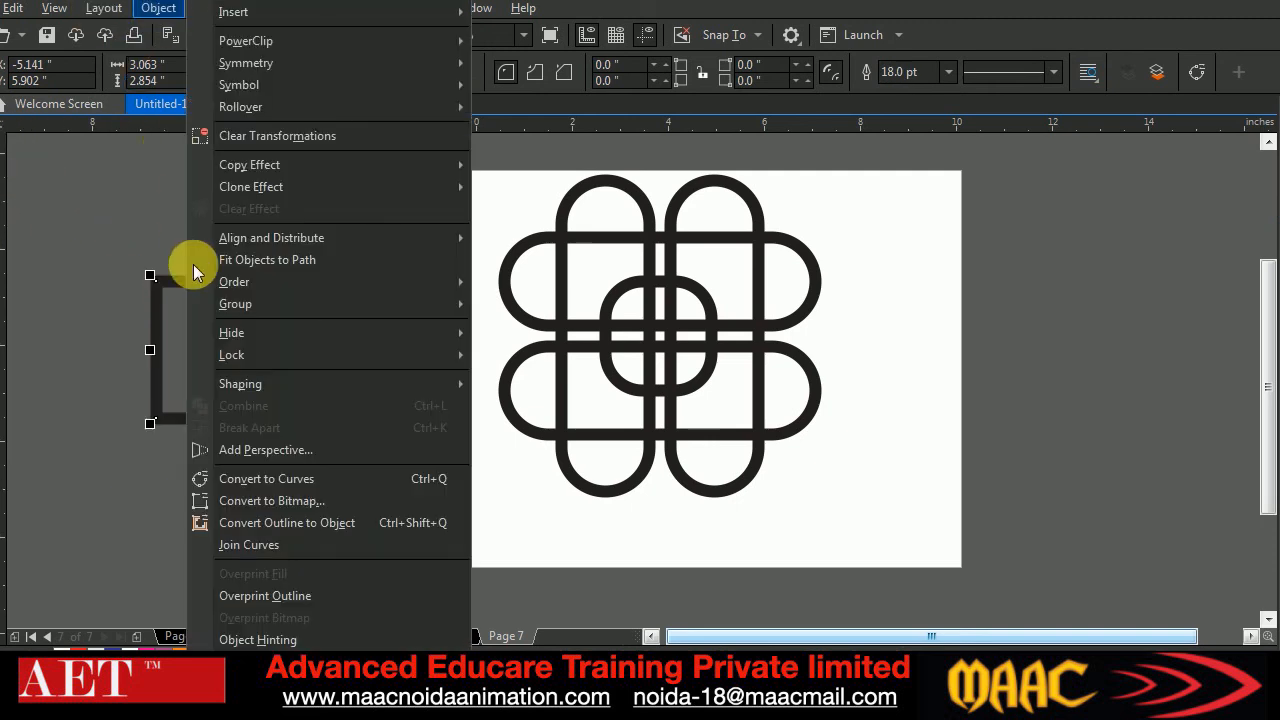
click(287, 522)
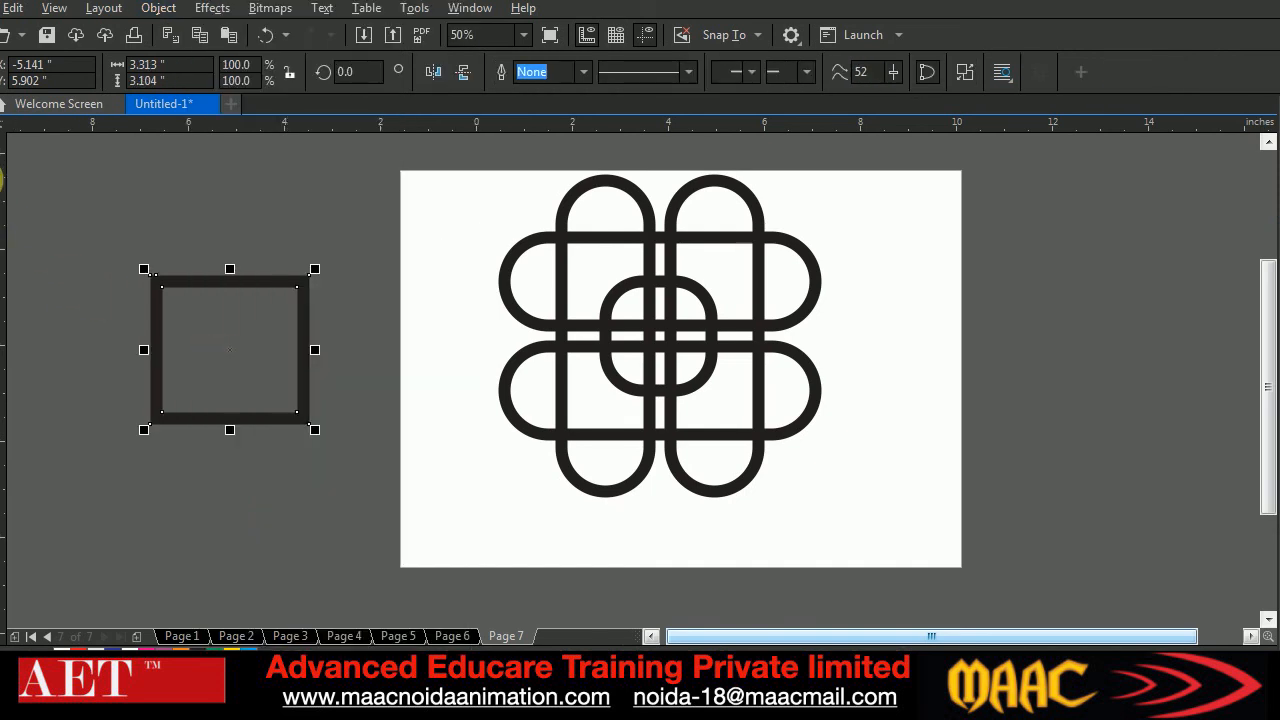
key(F10)
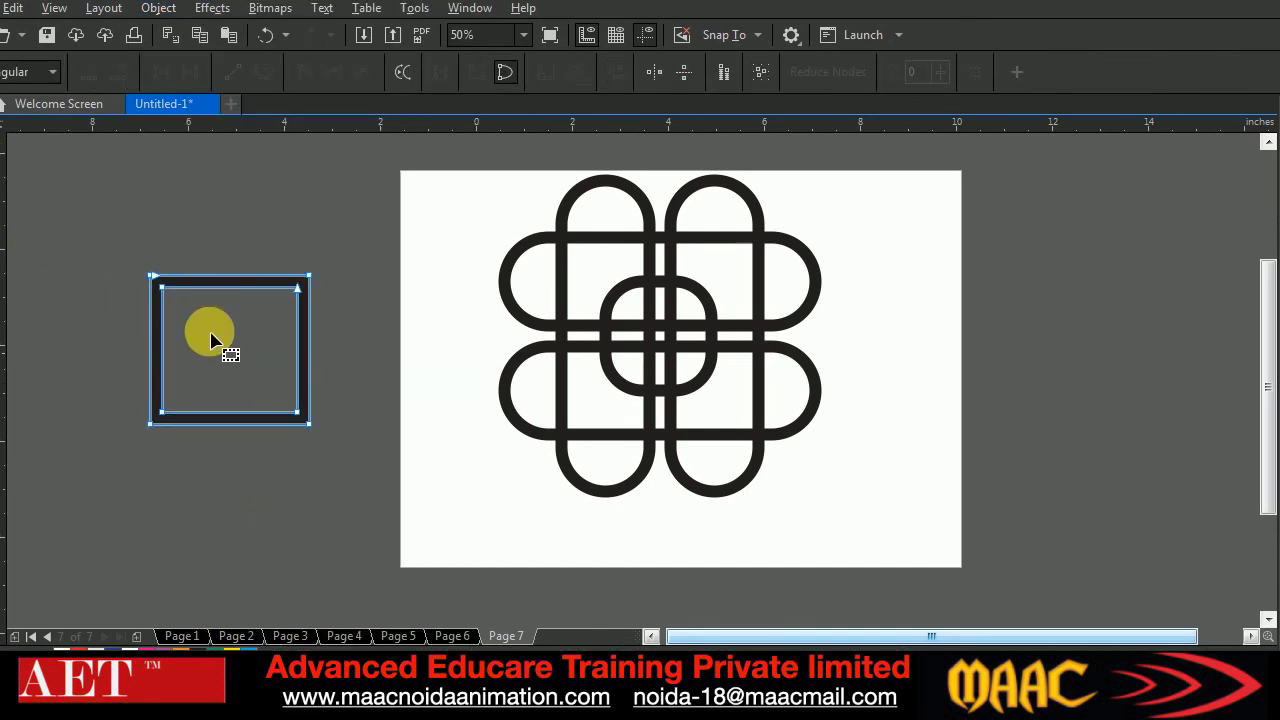
Delete the sample rectangle beside the page
key(space)
drag(116, 215, 368, 500)
key(Delete)
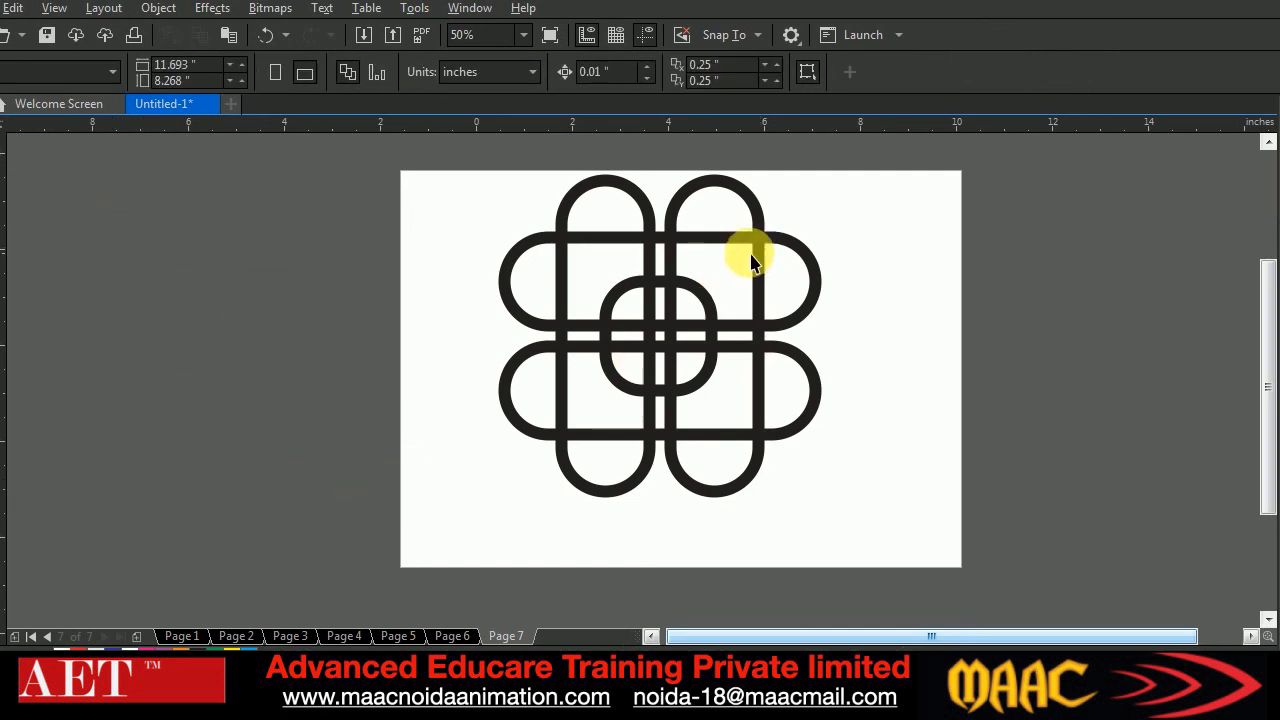
Remove the fill from all the interlaced shapes and give them a 0.5 pt black outline
drag(460, 157, 868, 564)
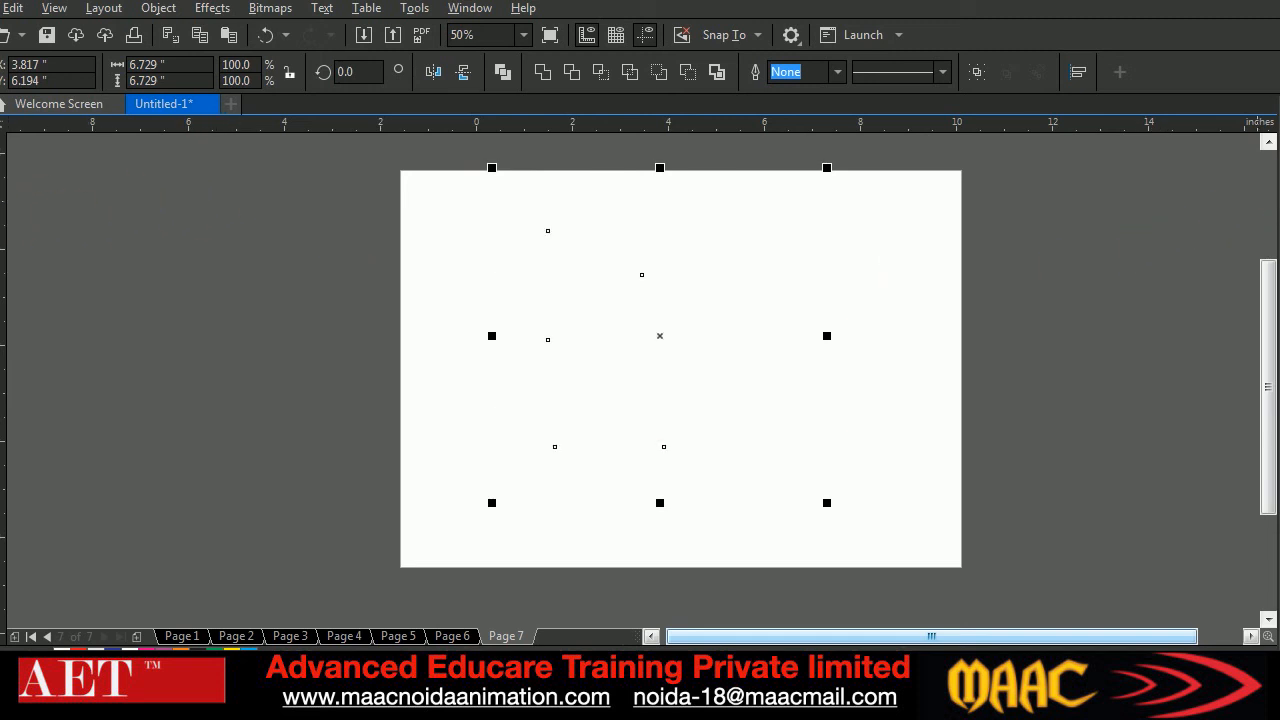
right_click(1279, 182)
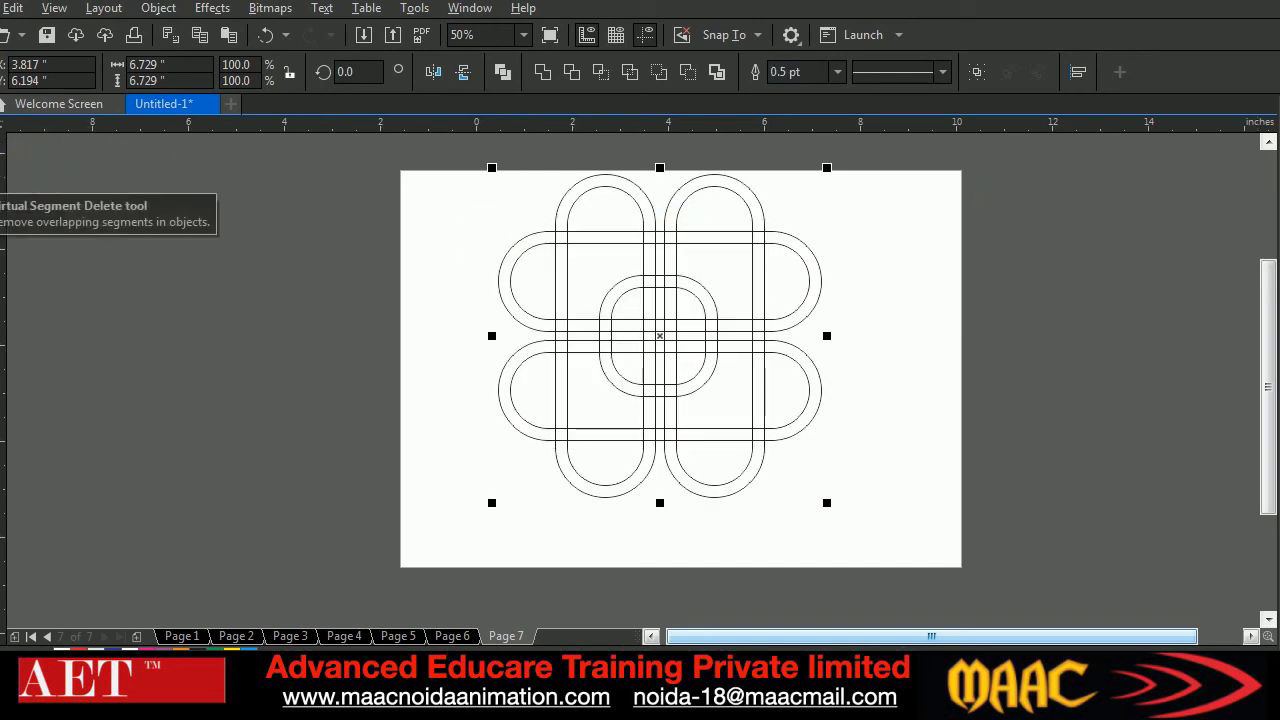
Delete the overlapping line segments inside the central ring and one outer-edge segment at its upper crossing with the Virtual Segment Delete tool
click(8, 205)
click(38, 221)
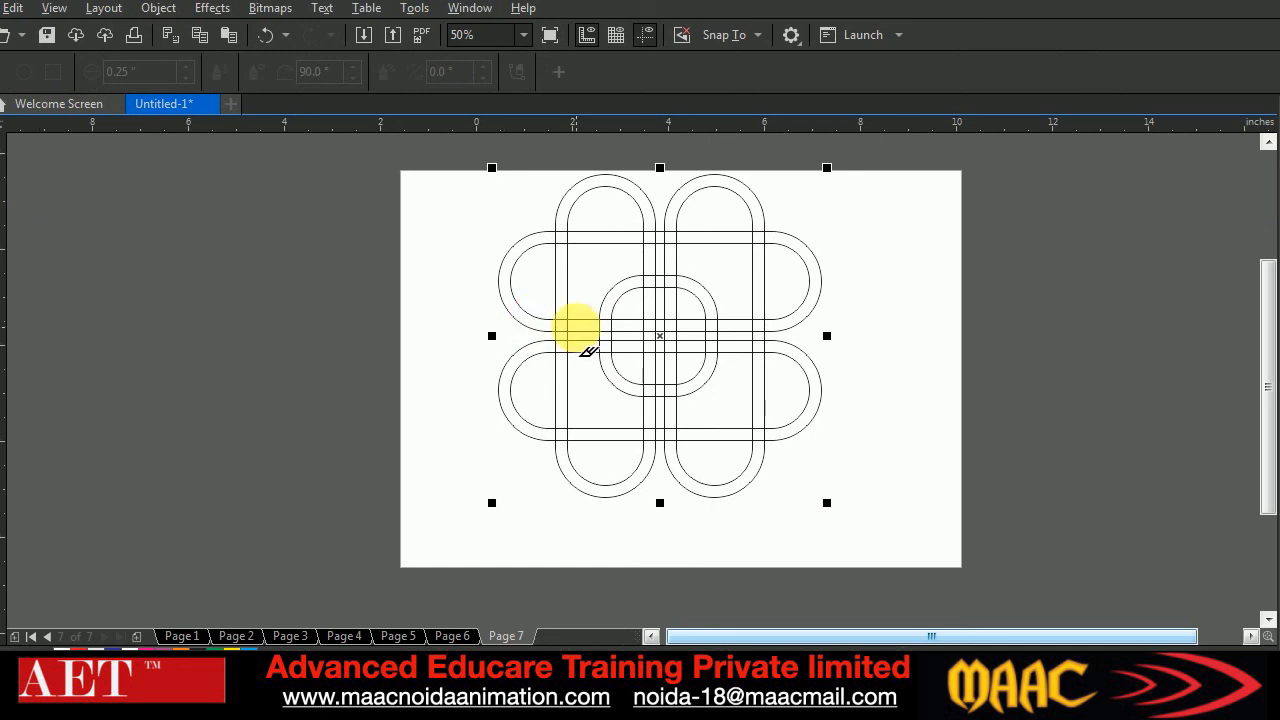
drag(626, 304, 688, 362)
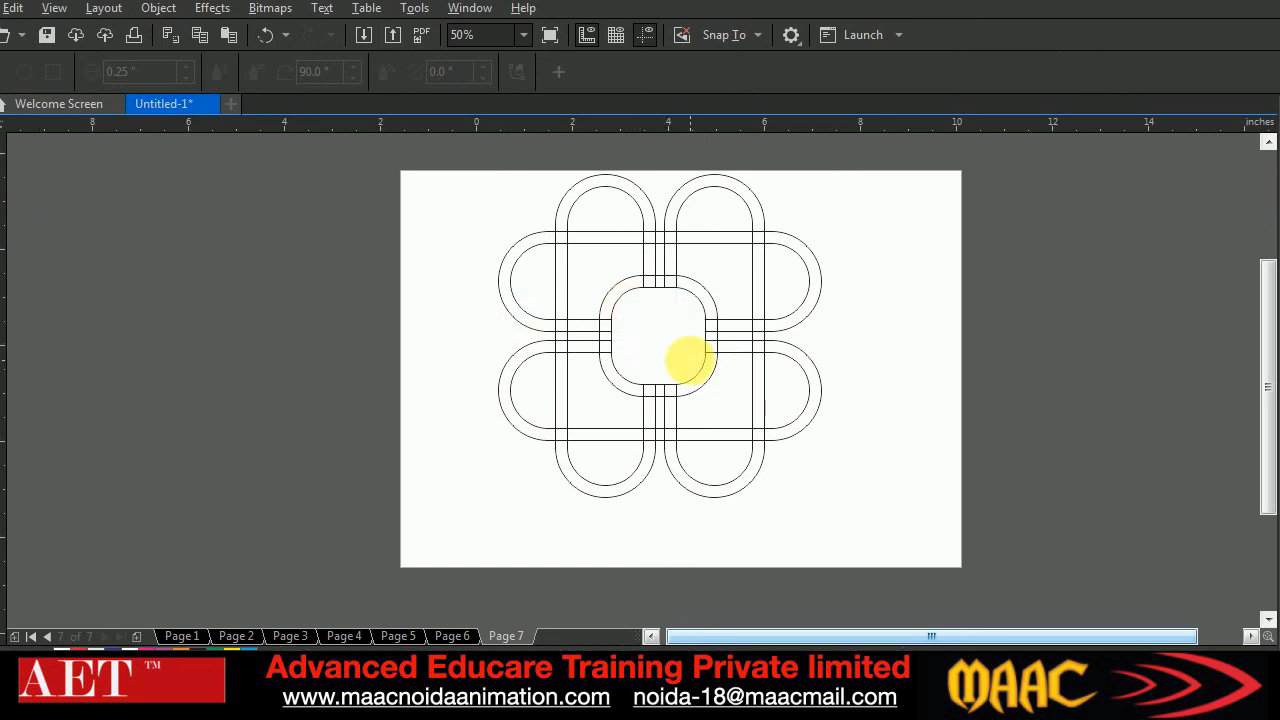
click(648, 275)
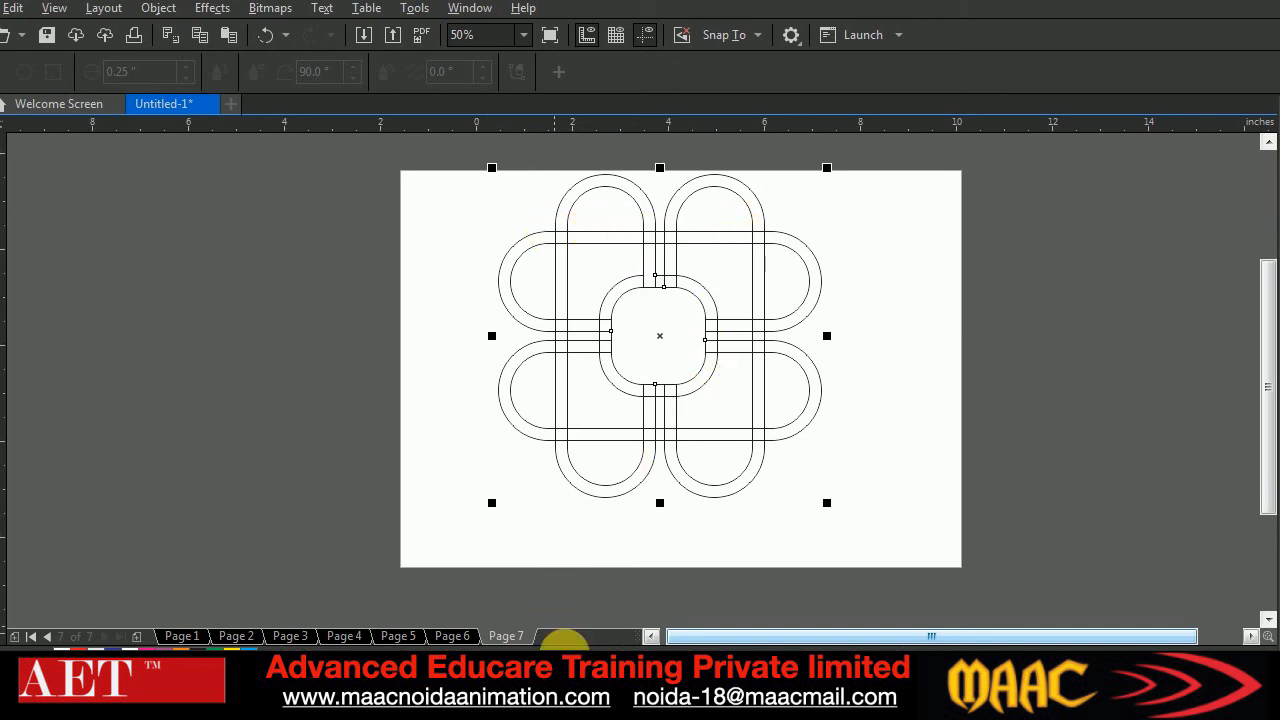
Compare the central ring's crossings with the reference image Shaping-tools-tutorial-in-Corel-Draw.jpg in the weld trim merge folder
click(122, 712)
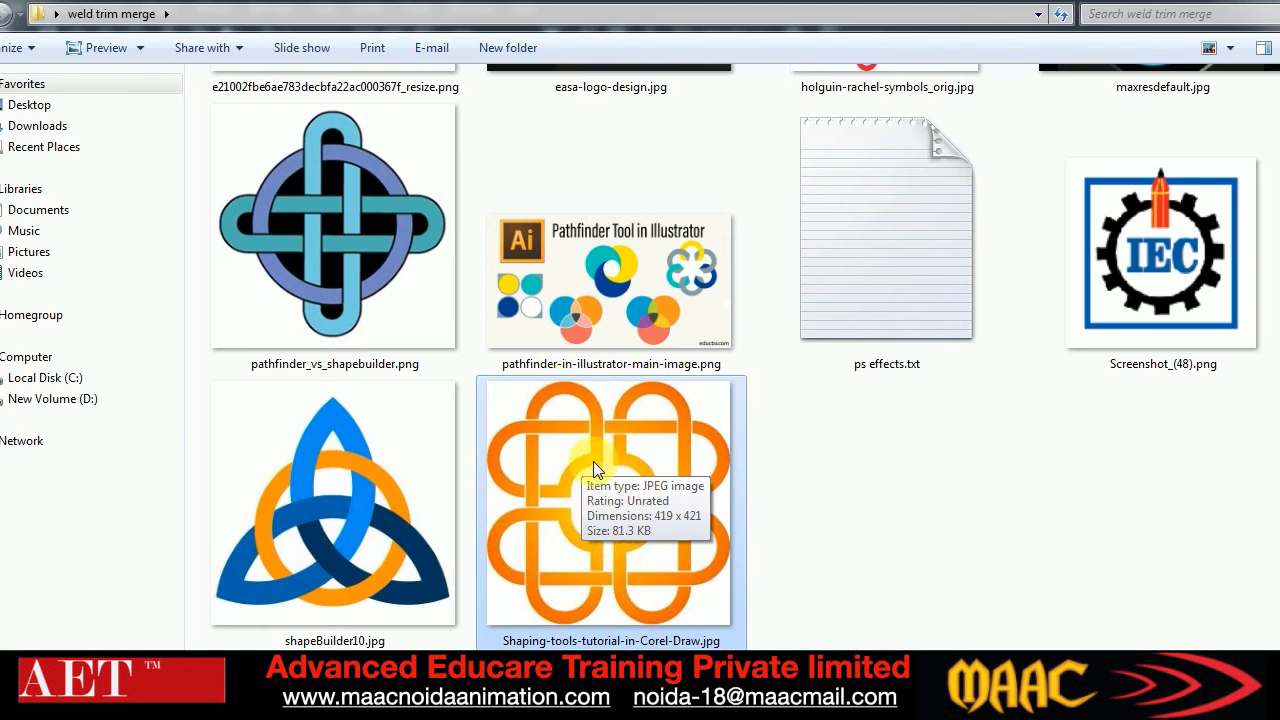
click(308, 712)
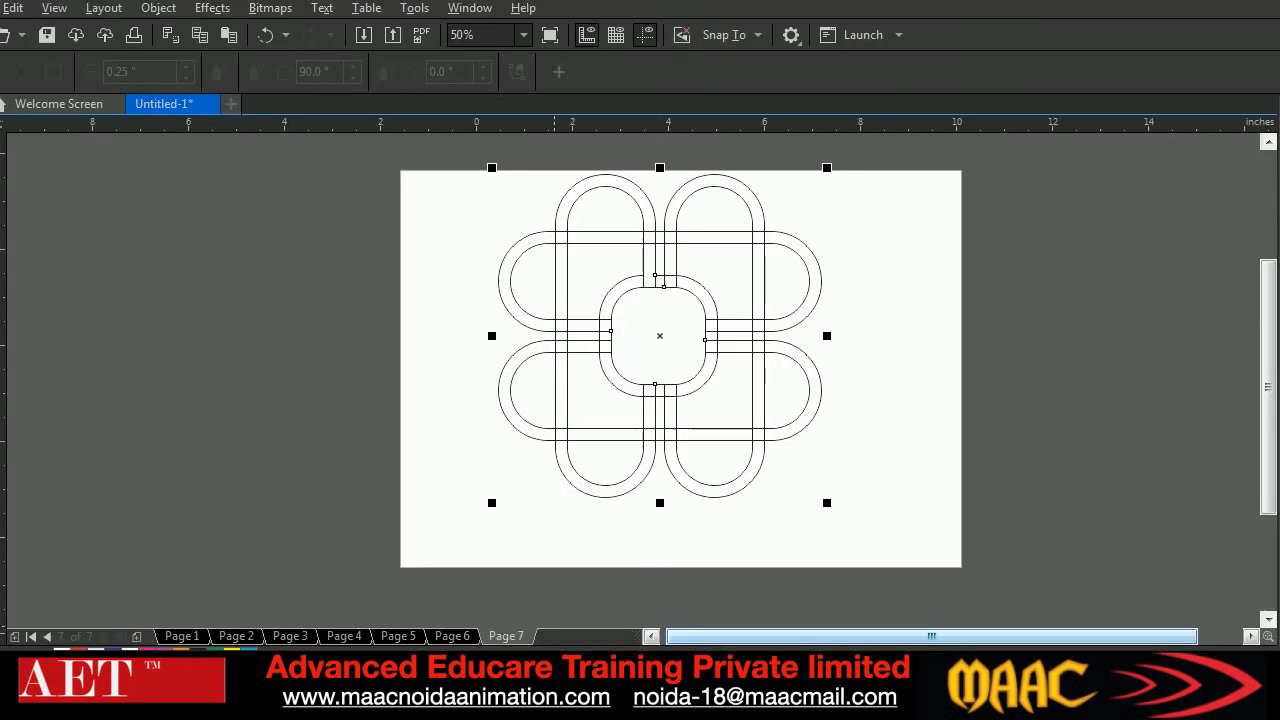
scroll(680, 280, up, 2)
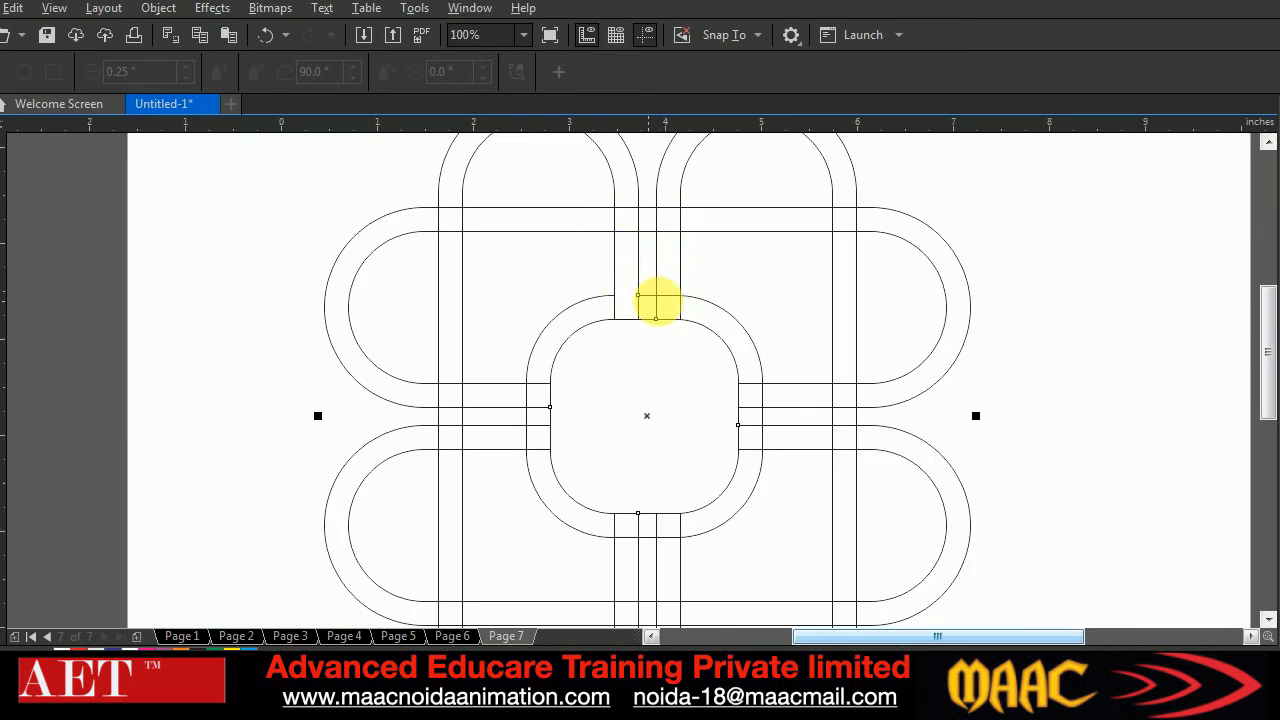
scroll(668, 318, up, 1)
scroll(670, 325, down, 2)
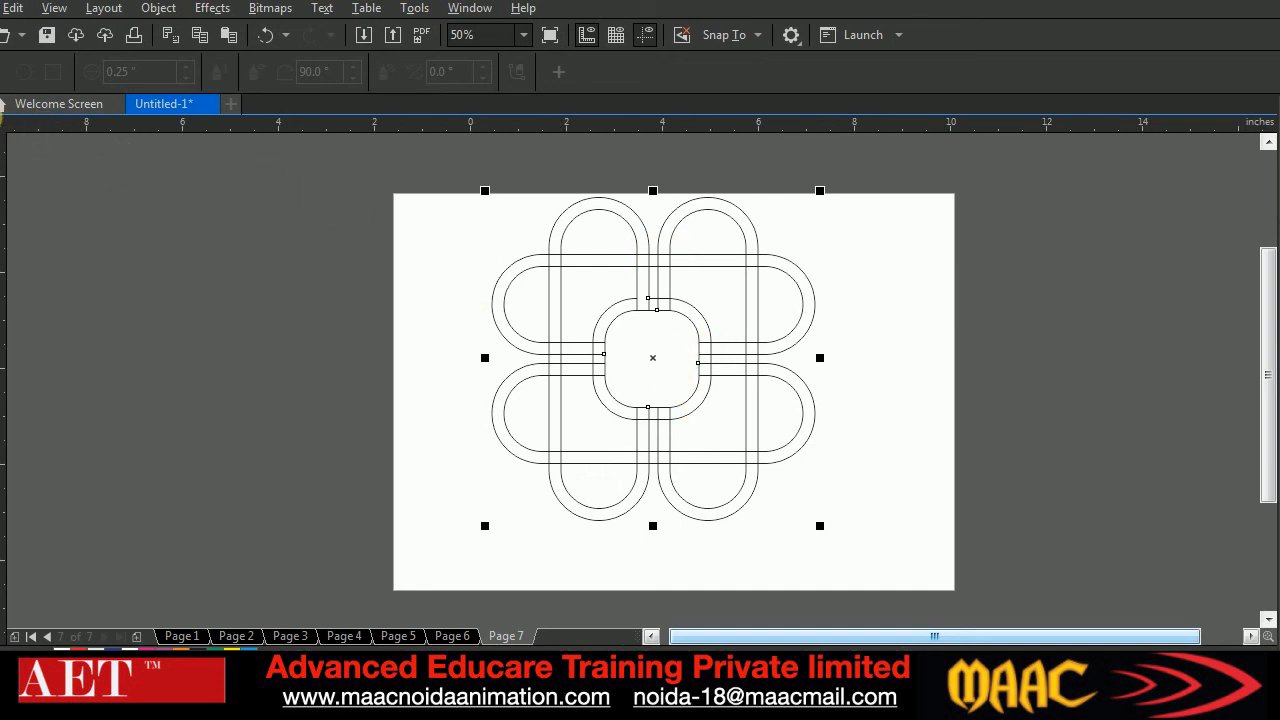
Move the whole outlined drawing slightly down the page so its centre is at about X 3.911, Y 5.6 inches
click(300, 289)
drag(495, 214, 866, 552)
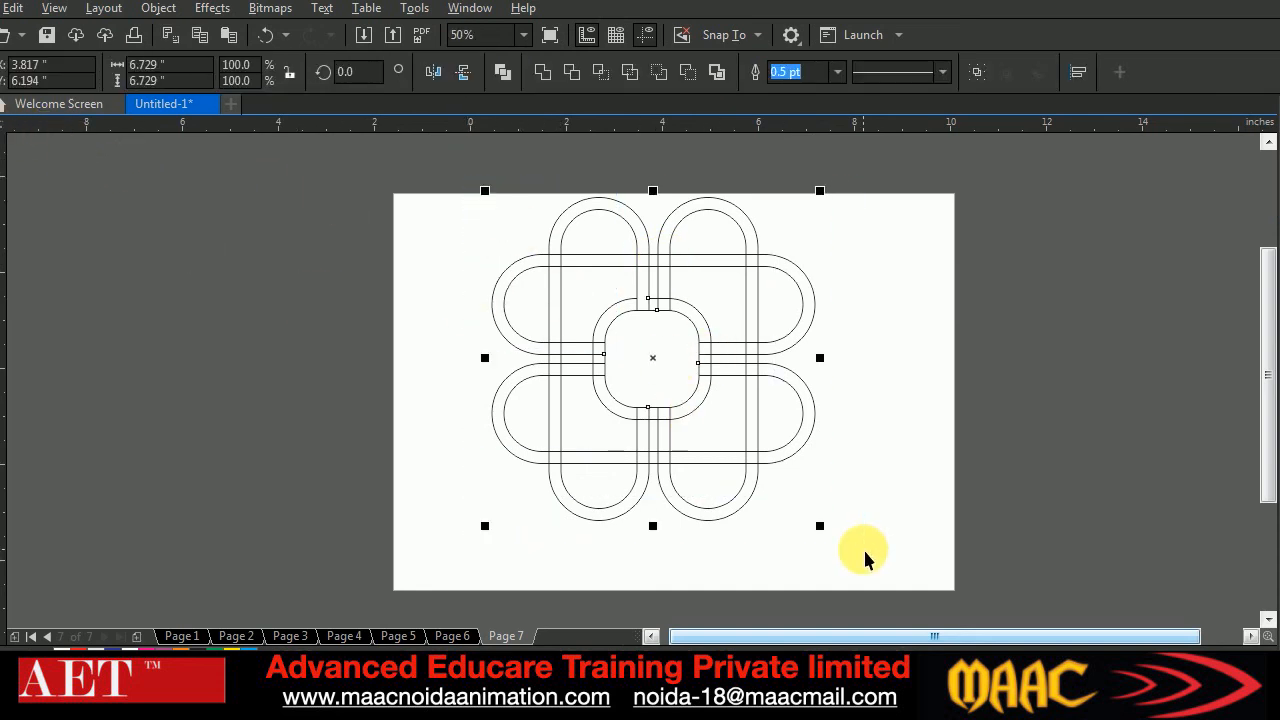
drag(654, 356, 658, 385)
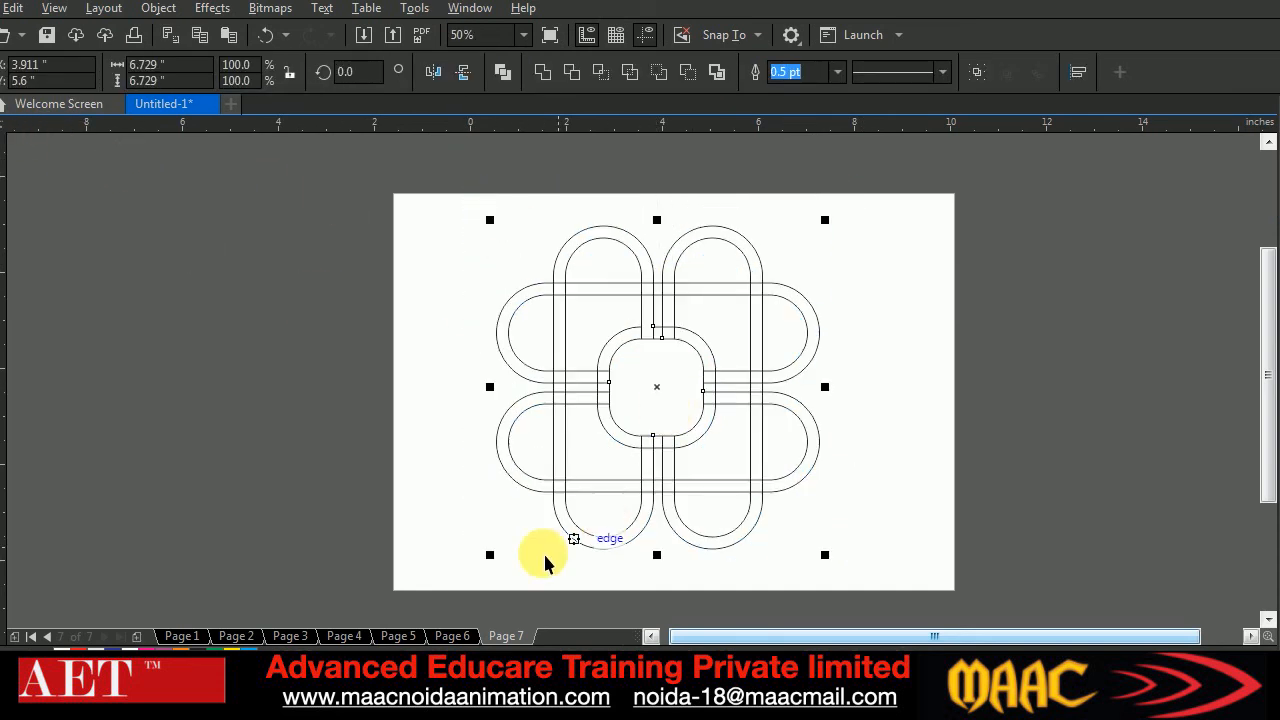
mouse_move(558, 700)
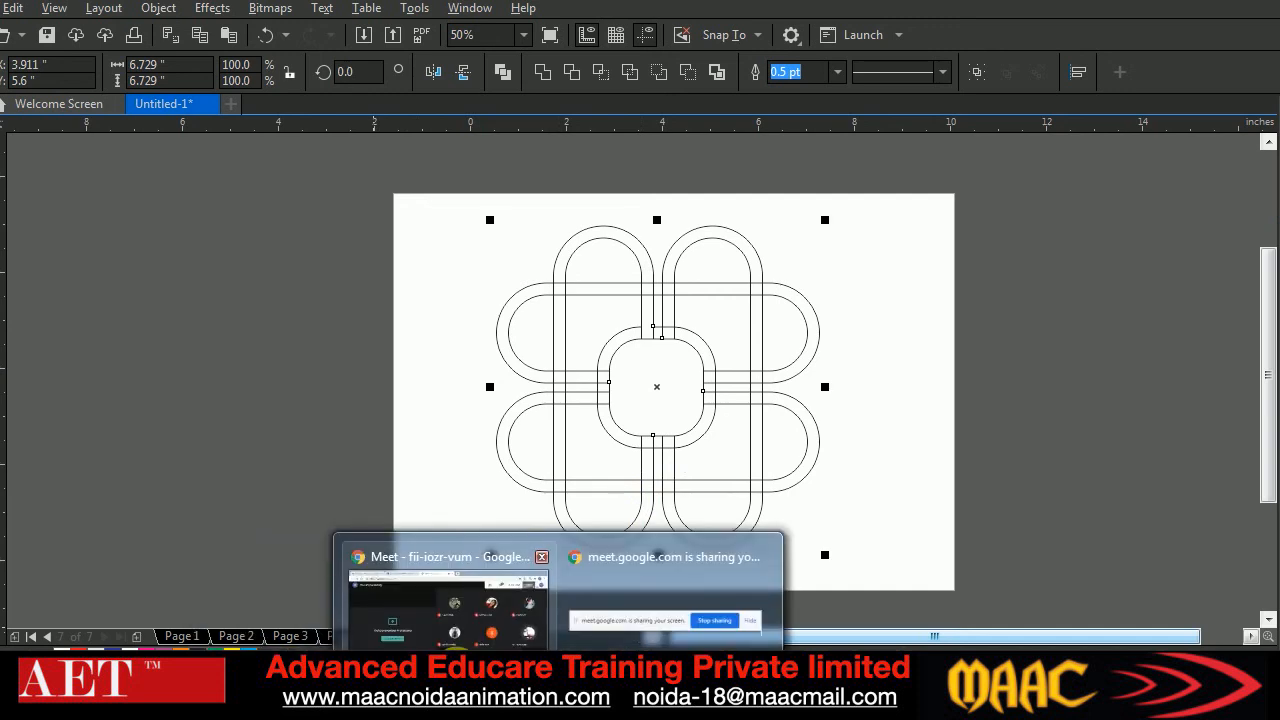
Check the Google Meet chat for participants' questions and return to the CorelDRAW drawing
click(446, 656)
click(999, 70)
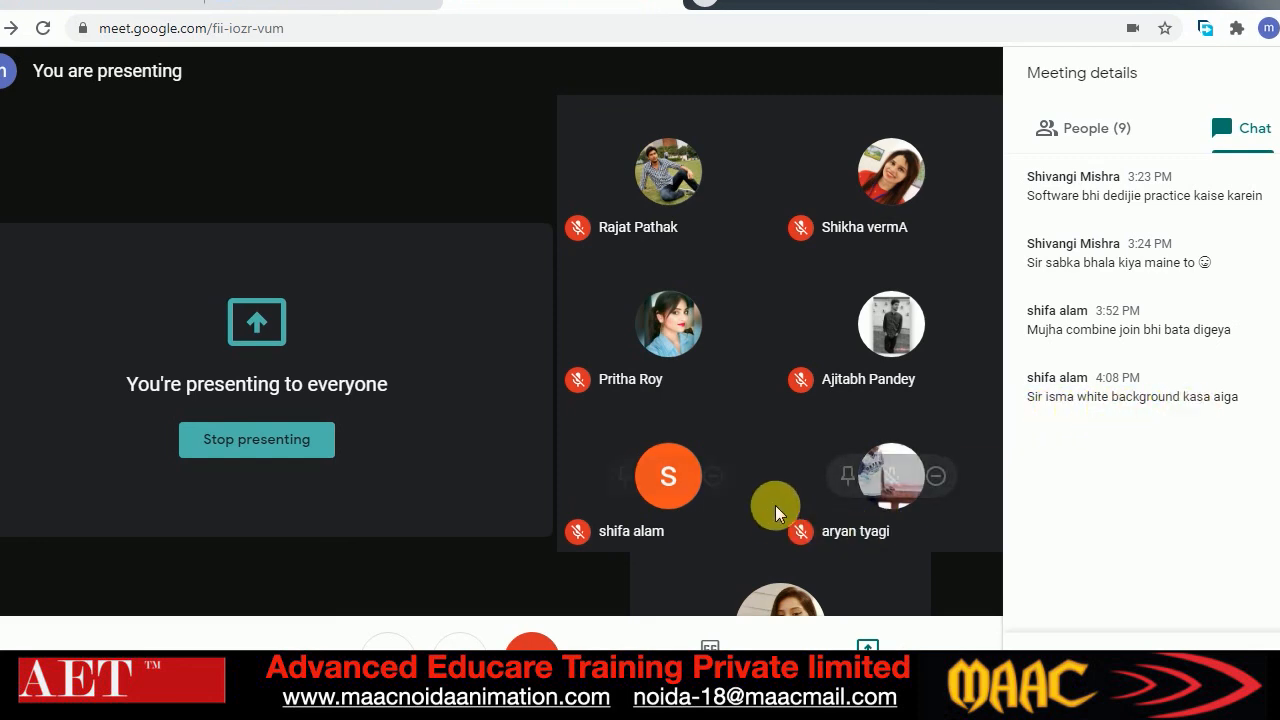
click(612, 700)
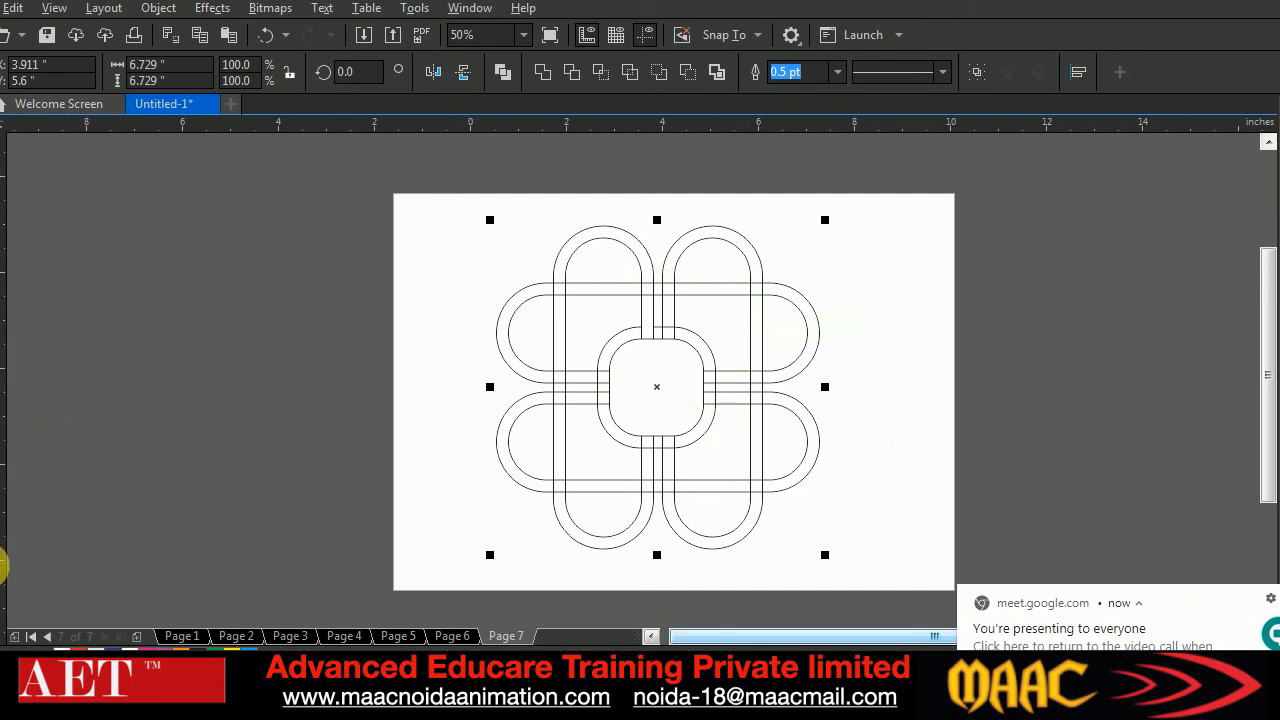
Fill the upper-left loops' caps and connecting bars and the ring's upper-left arc with orange and no outline using Smart Fill
click(4, 605)
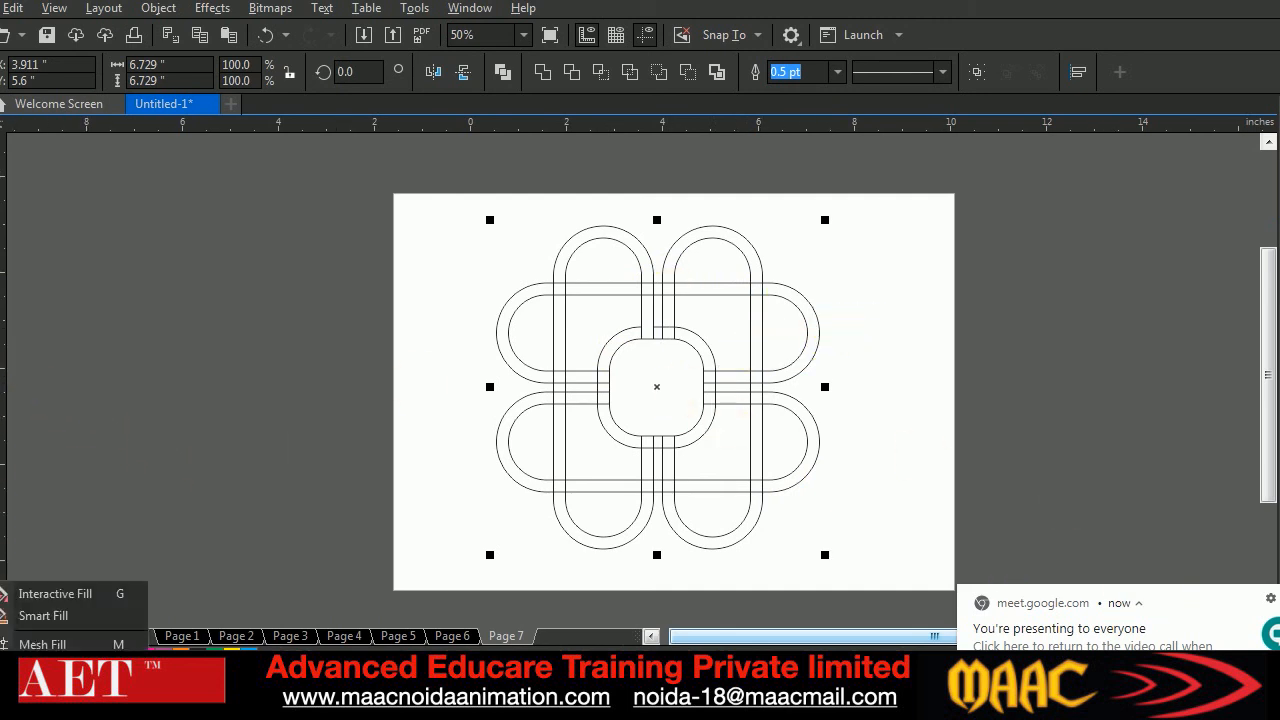
click(52, 615)
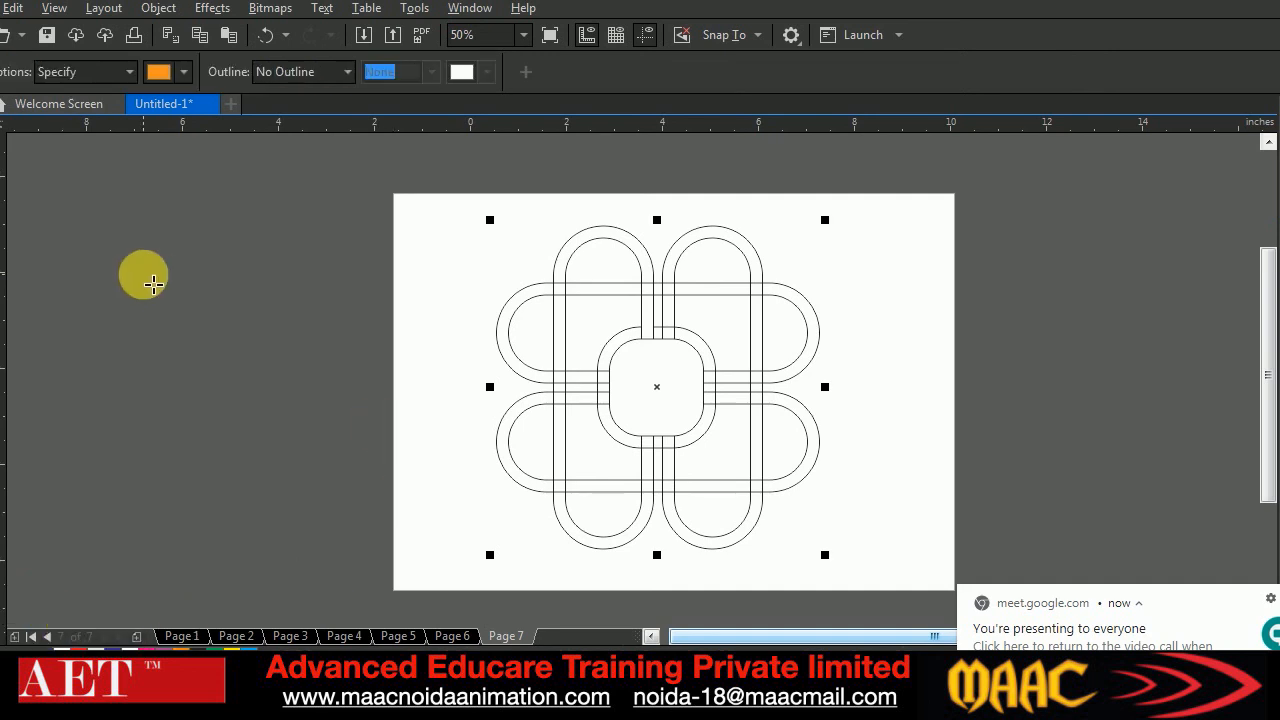
click(617, 240)
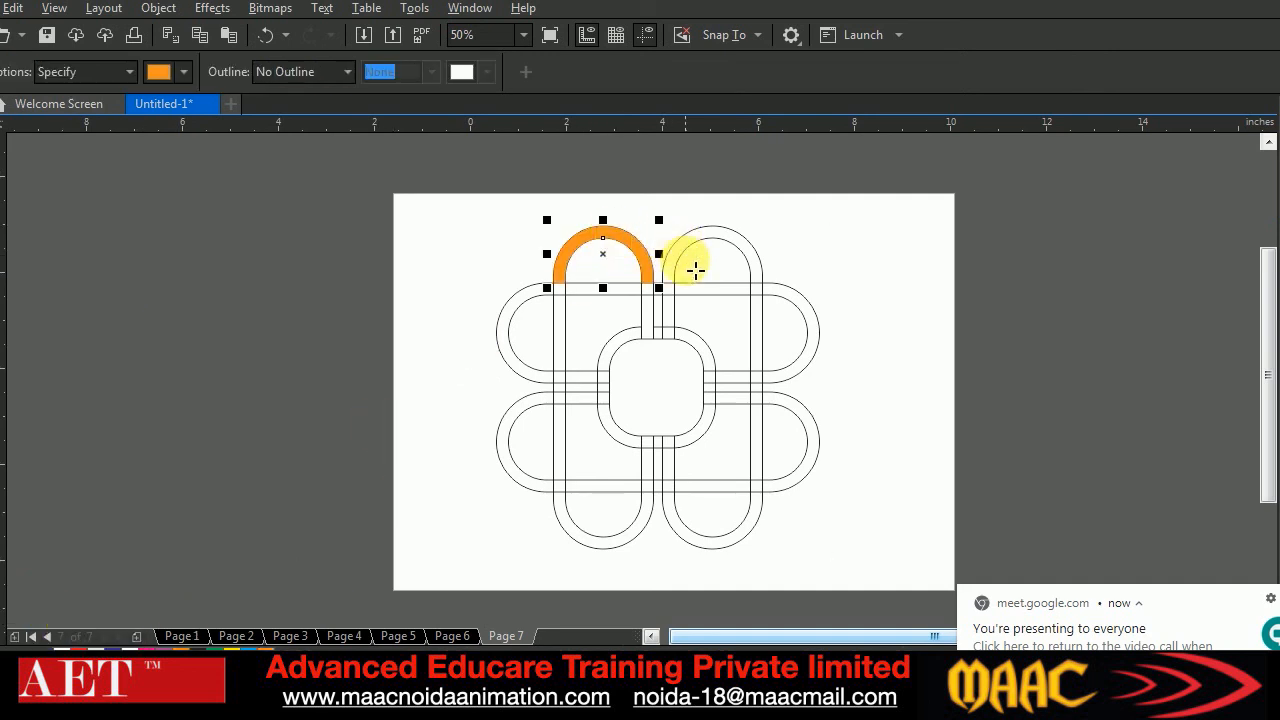
click(625, 340)
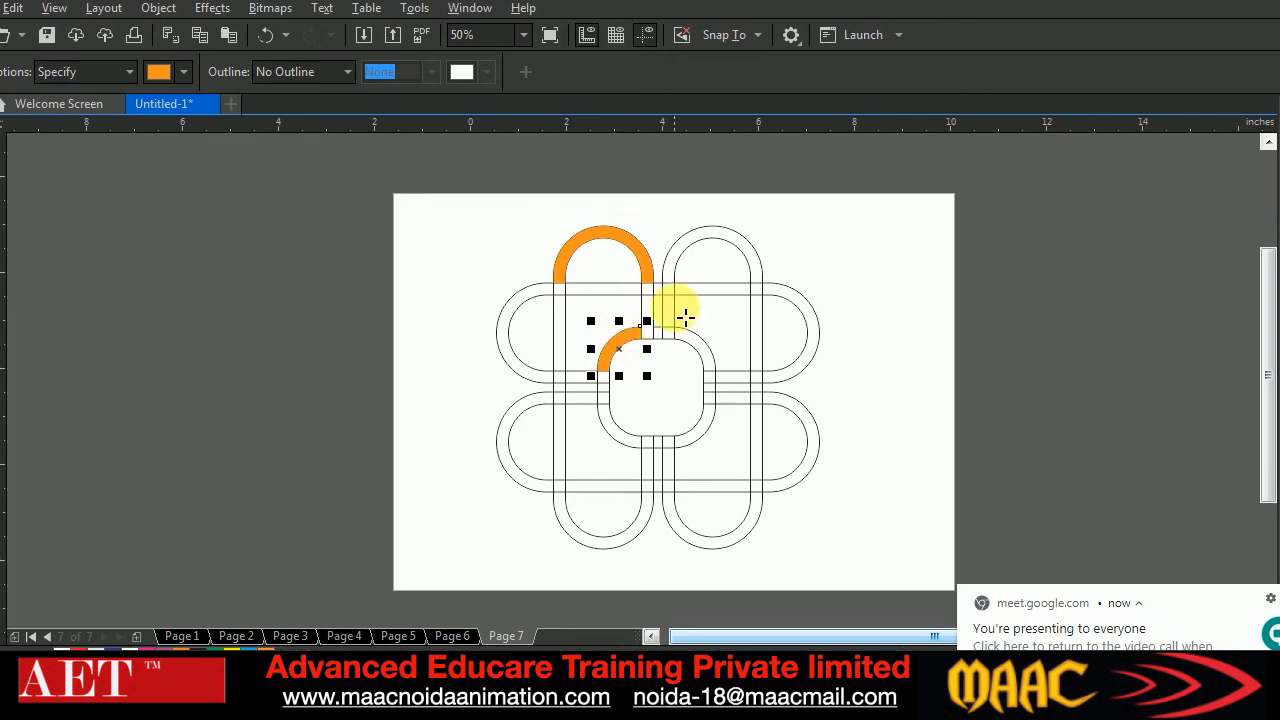
click(636, 292)
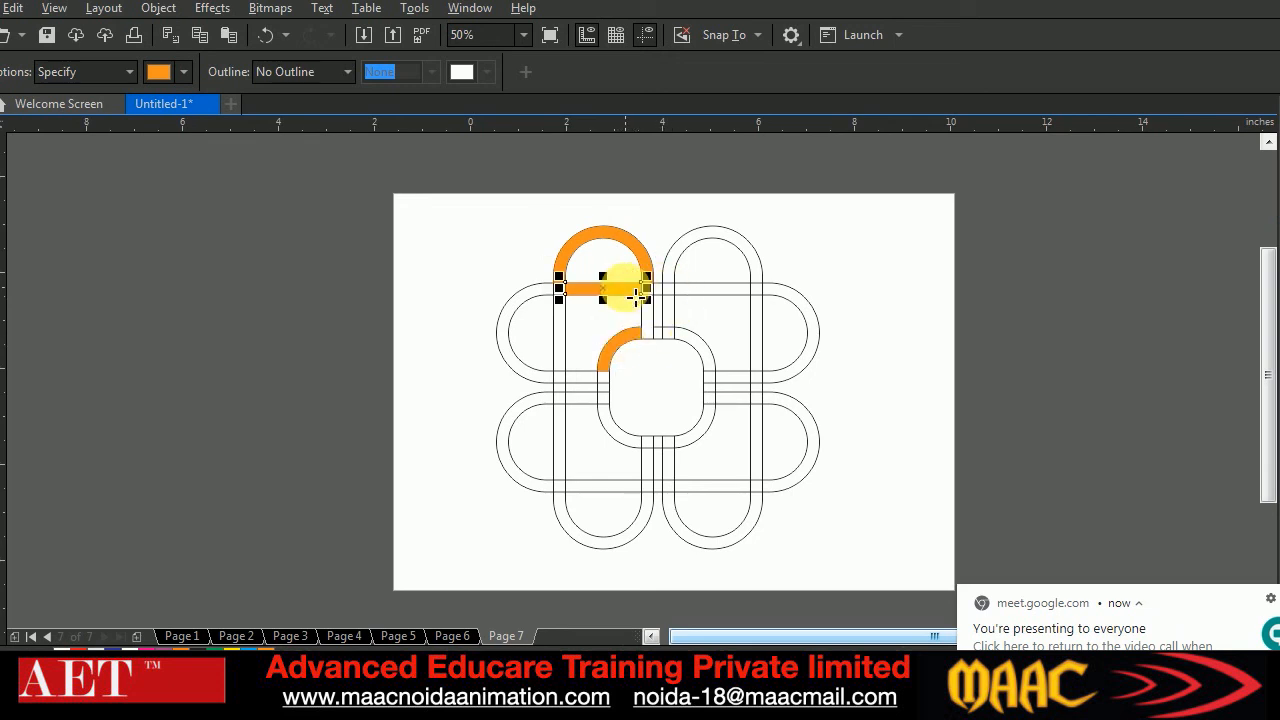
click(560, 355)
click(506, 332)
Smart Fill the upper-right loops' caps, their connecting bars and the ring's upper-right arc with orange
click(716, 245)
click(808, 306)
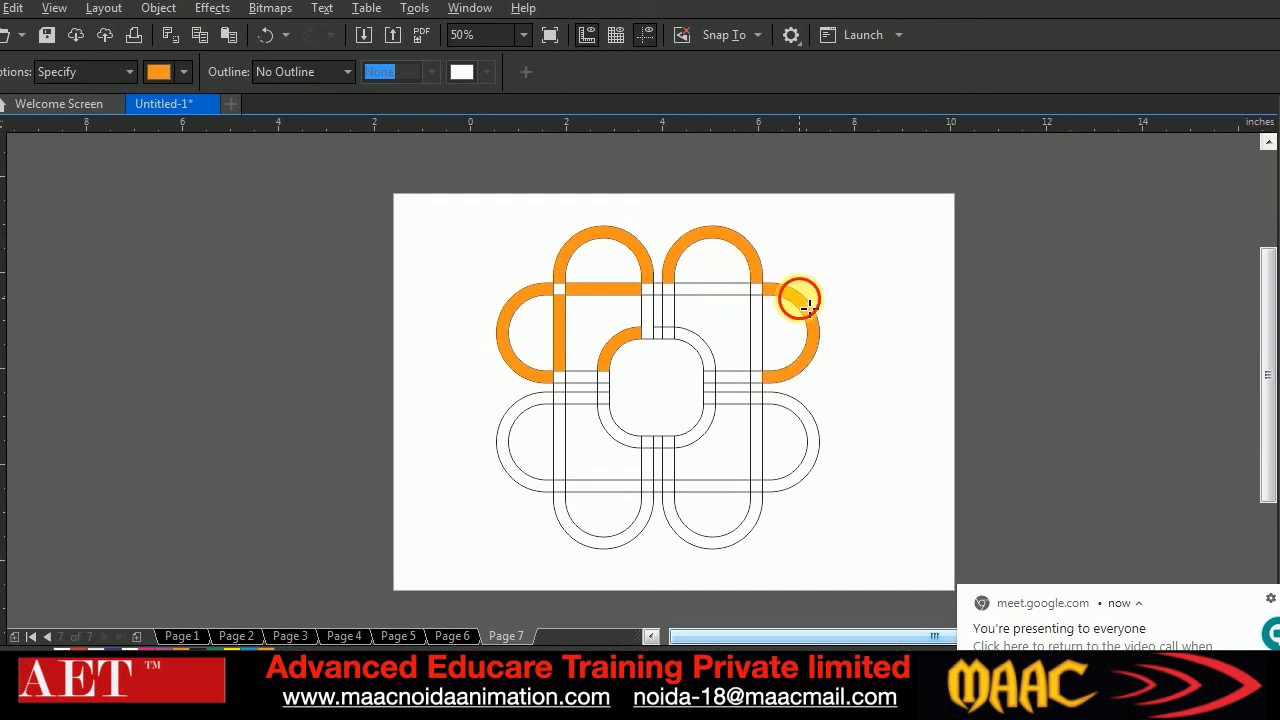
click(745, 289)
click(756, 334)
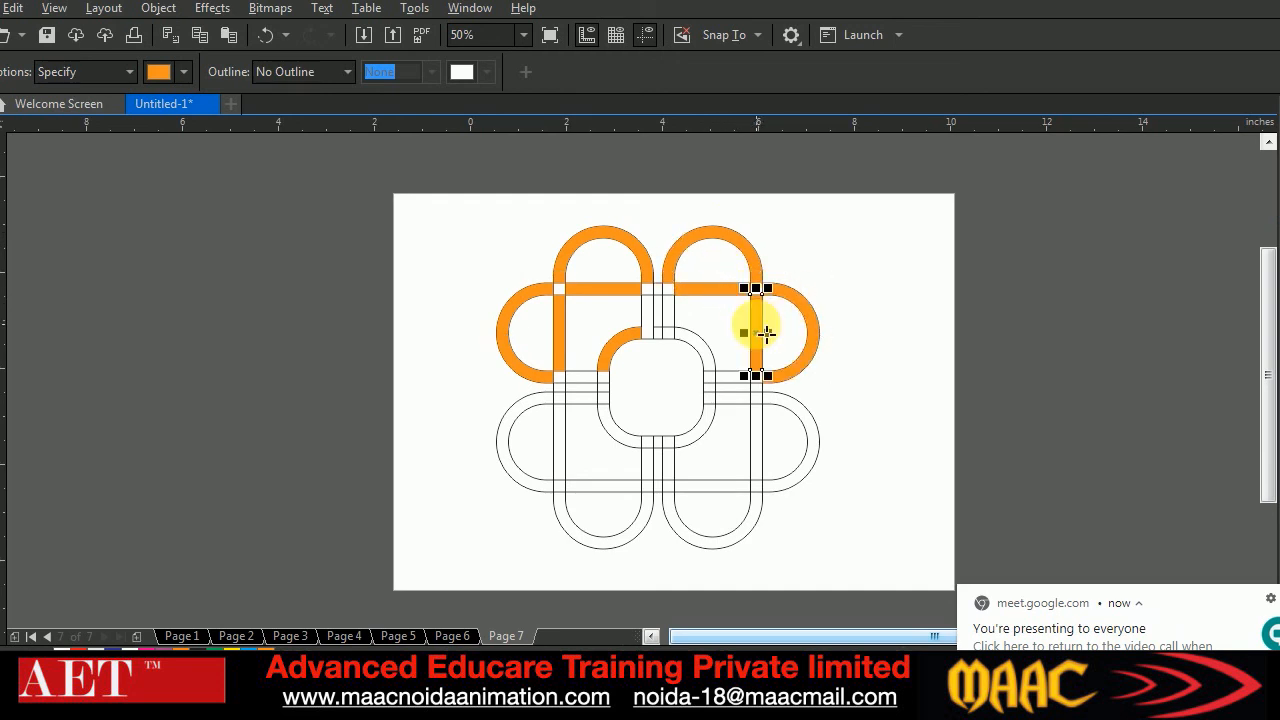
click(710, 350)
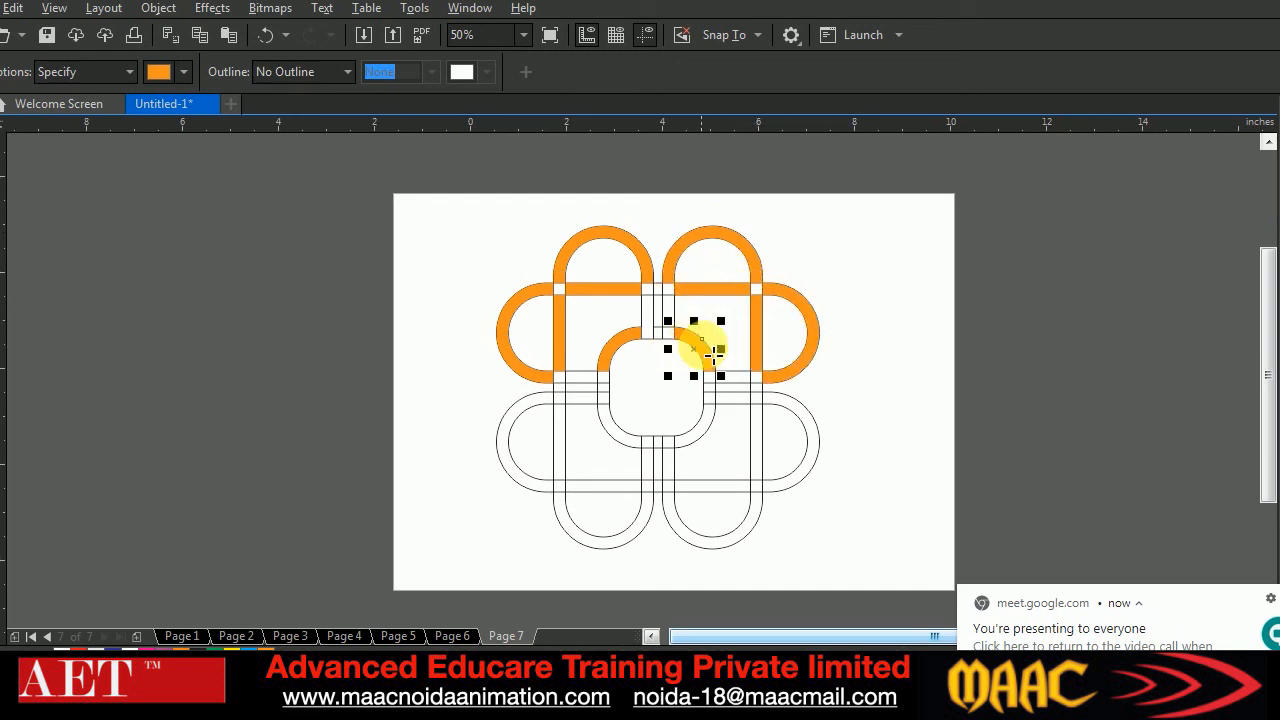
Smart Fill both lower side caps, the lower-right vertical bar, the upper-right ring connector, the ring's lower-left arc and both left connectors in orange
click(792, 412)
click(757, 420)
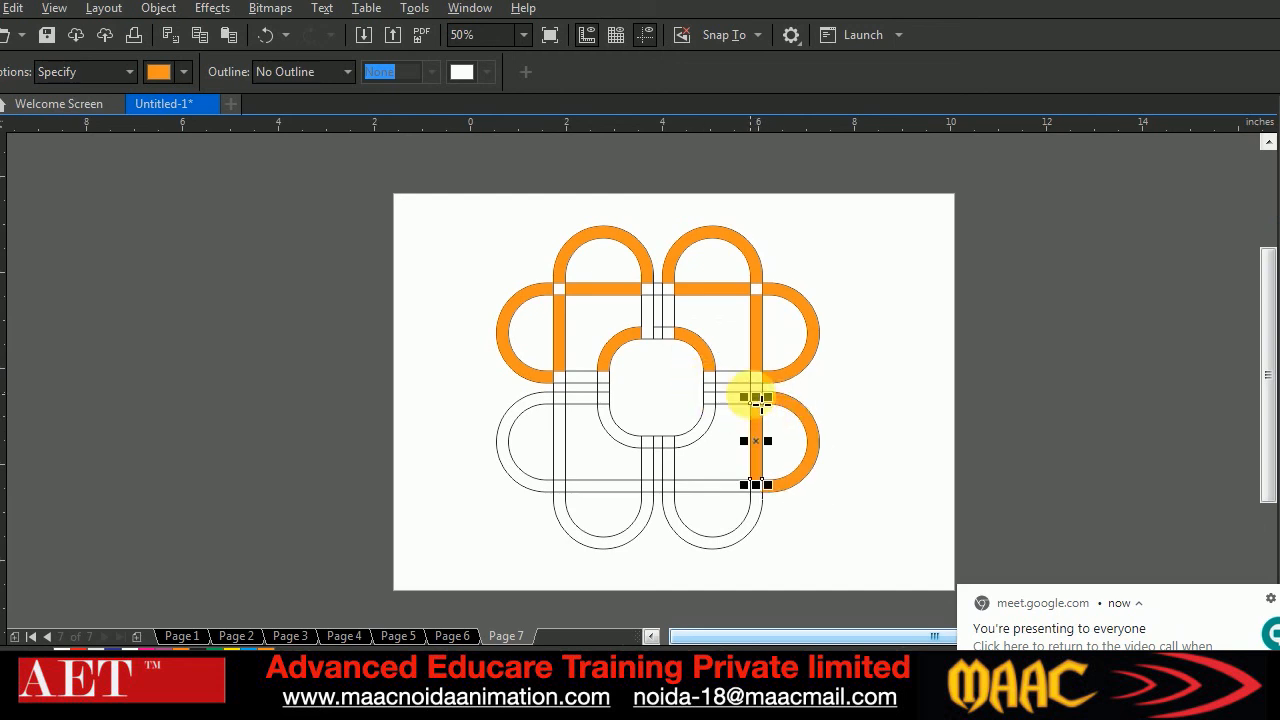
click(733, 377)
click(620, 420)
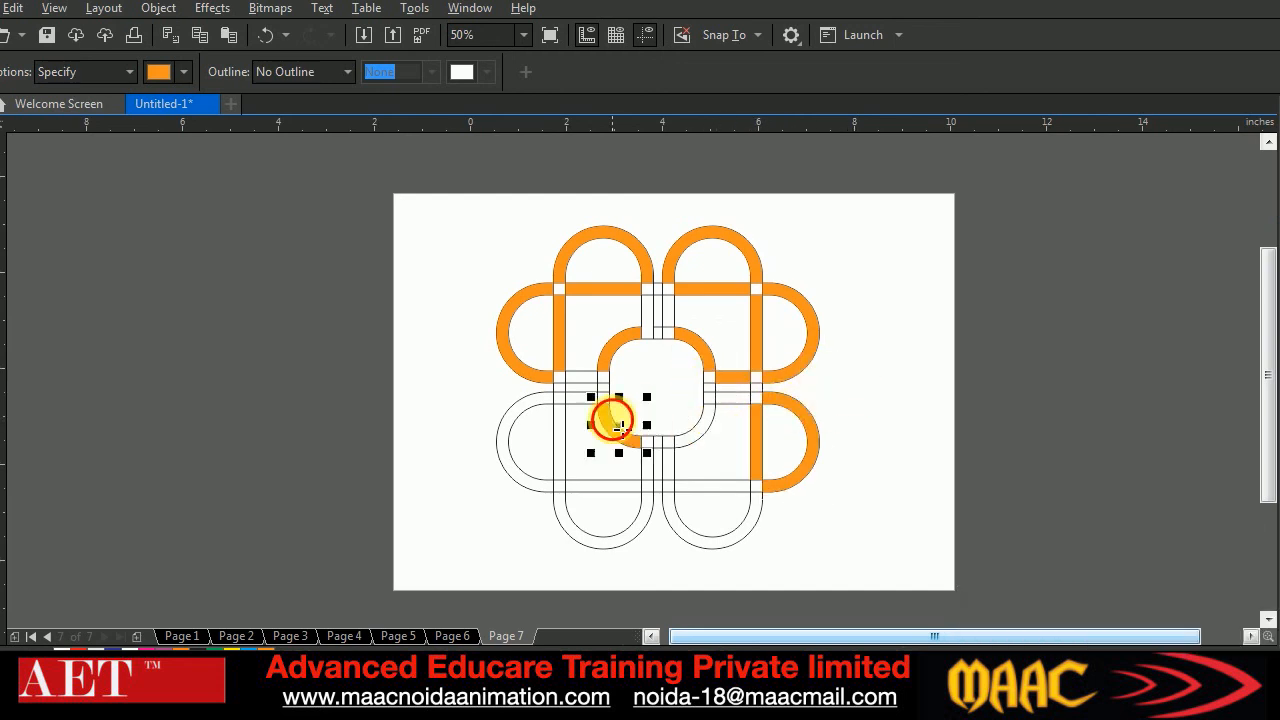
click(543, 408)
click(576, 390)
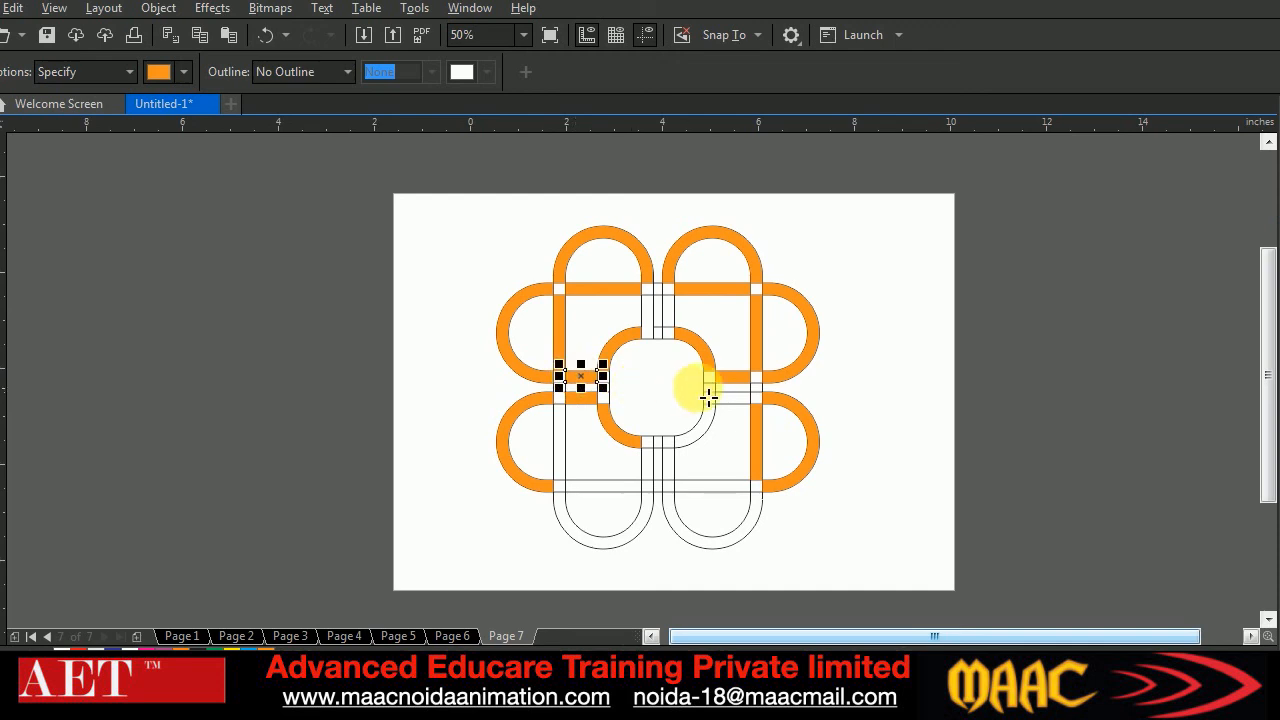
Smart Fill the lower-right ring connector, the ring's lower-right arc and the two small segments at the ring's lower crossing in orange
click(745, 402)
click(700, 436)
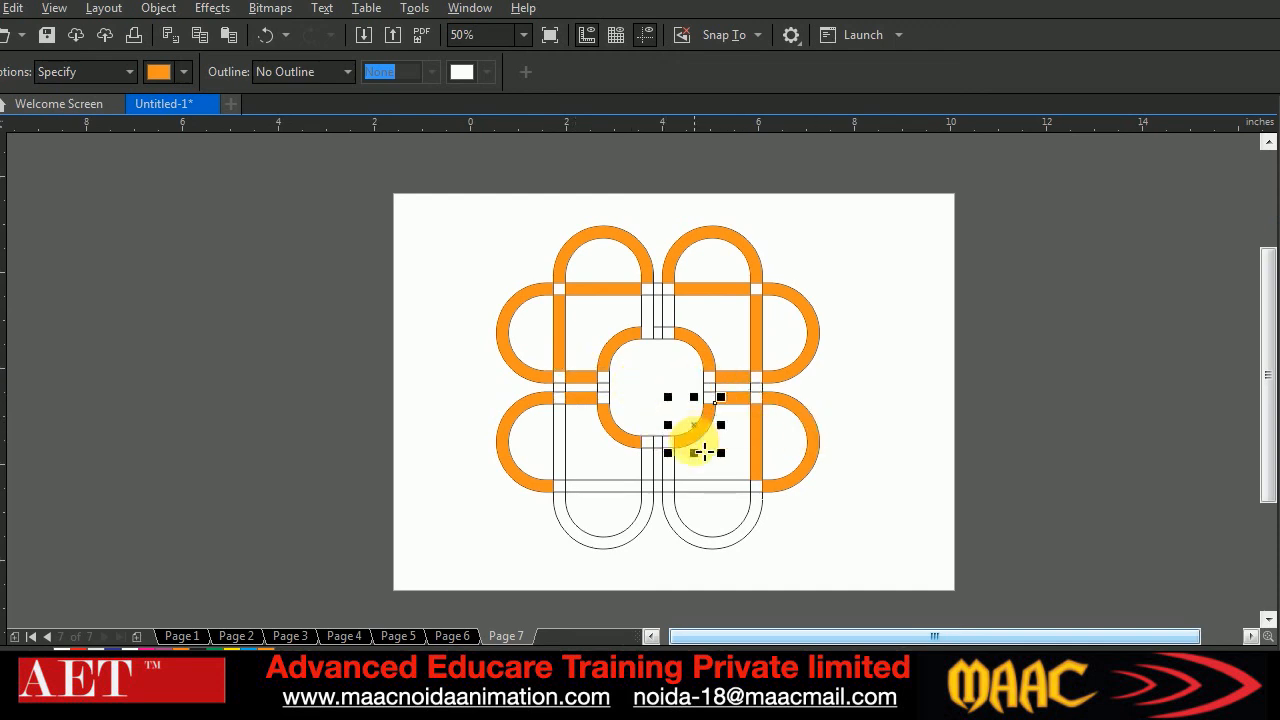
click(652, 447)
click(669, 443)
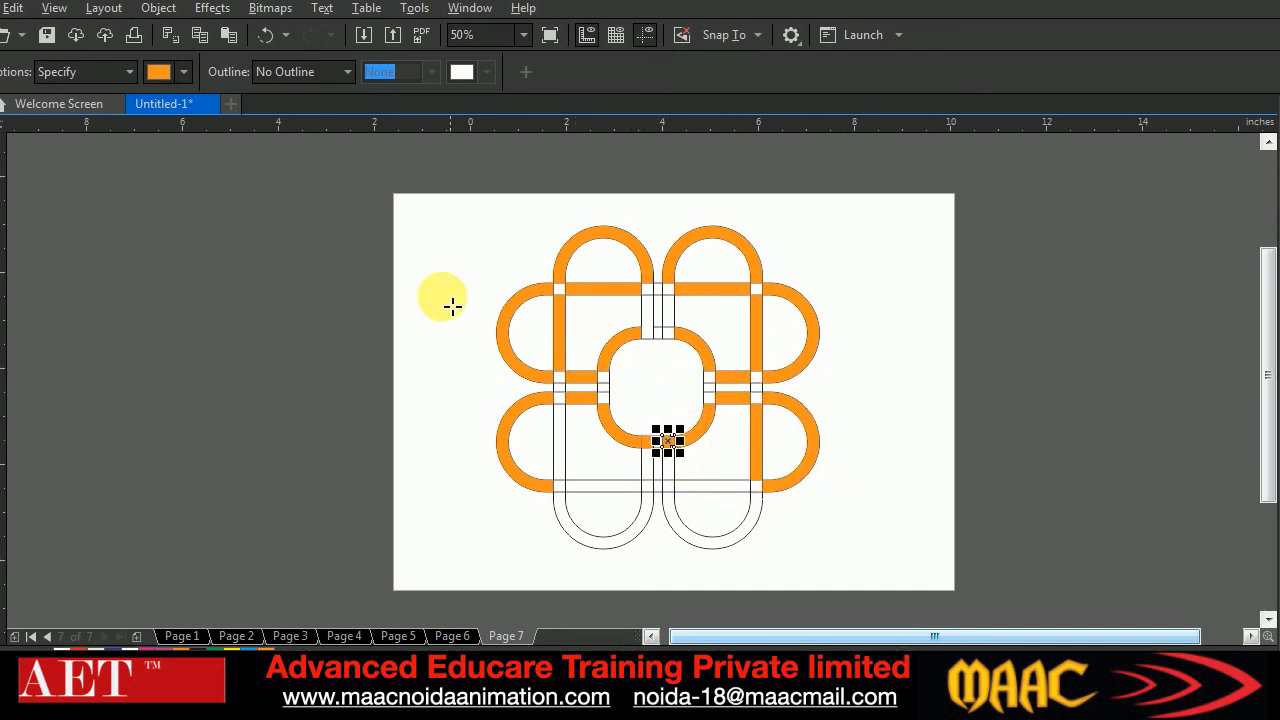
Set the document's nudge distance to 10 inches with nothing selected
click(0, 116)
click(615, 73)
text(10)
key(Return)
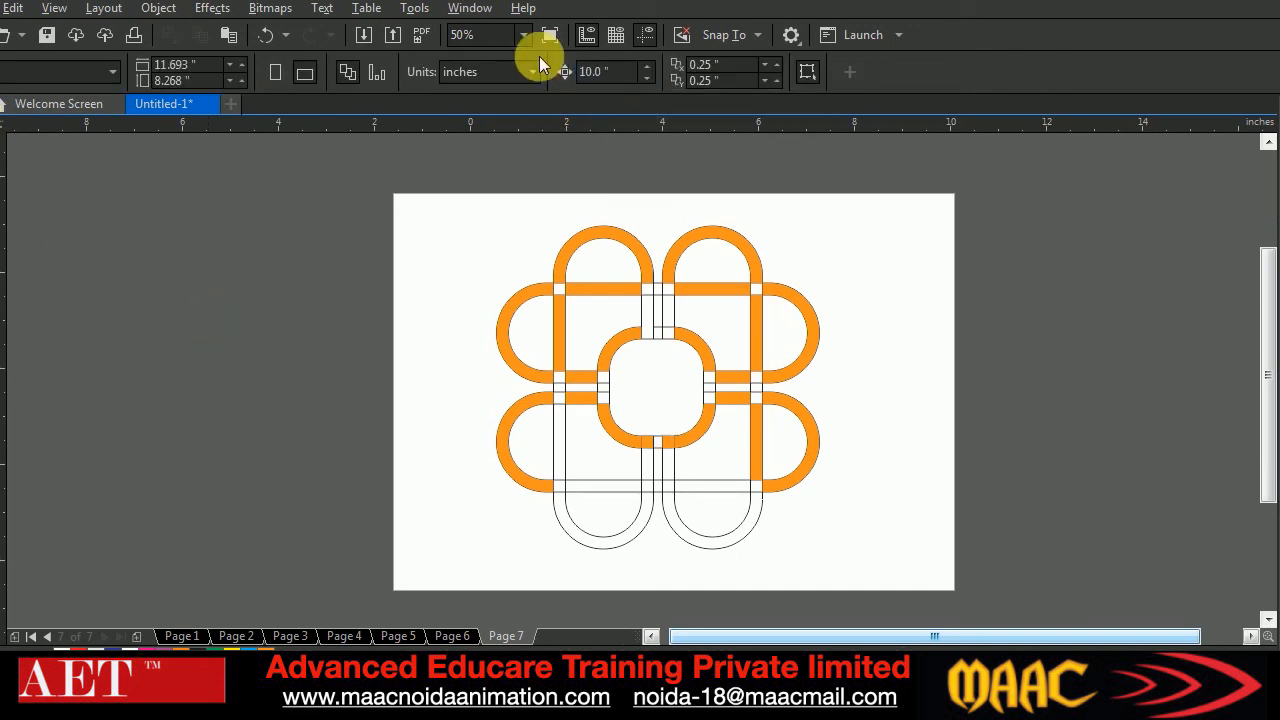
Nudge the two orange top caps, the upper-right side cap and the upper-right horizontal bar 10 inches to the right, off the page
click(733, 238)
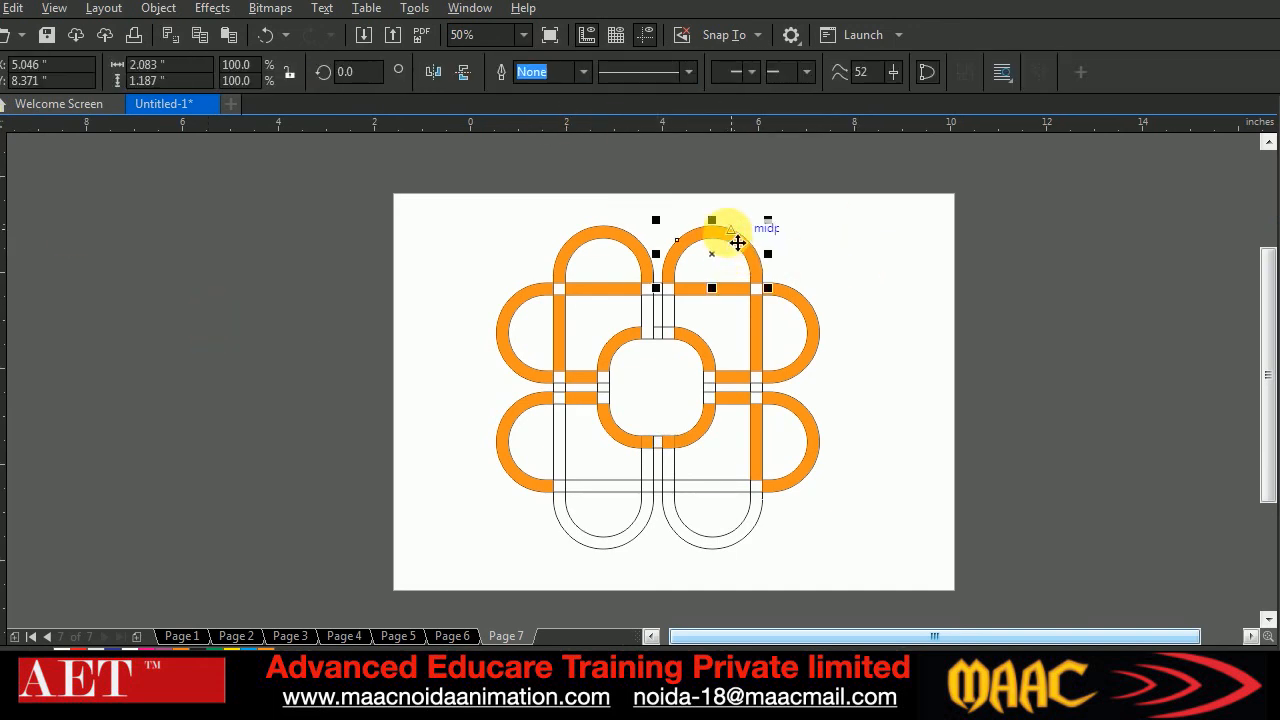
key(Right)
click(607, 236)
key(Right)
click(789, 300)
key(Right)
click(716, 291)
key(Right)
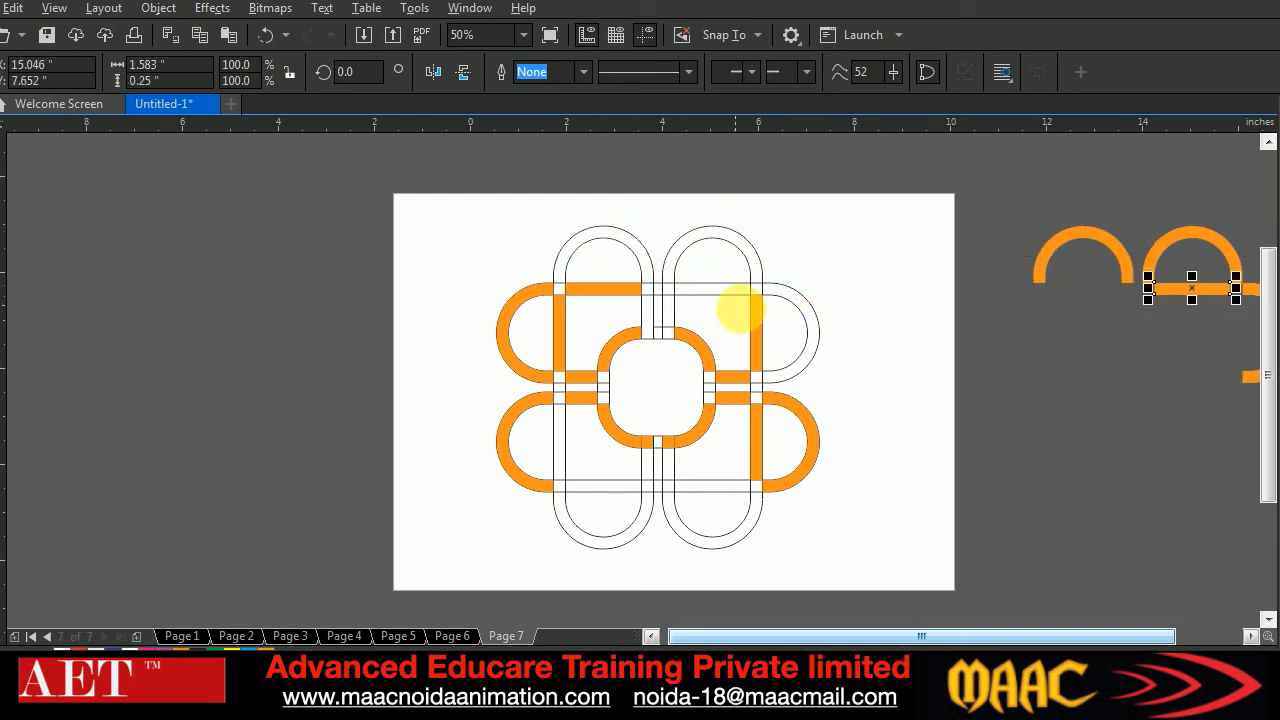
Nudge the upper-right vertical bar and the upper-left horizontal bar, side cap and vertical bar 10 inches to the right
click(757, 325)
key(Right)
click(604, 293)
key(Right)
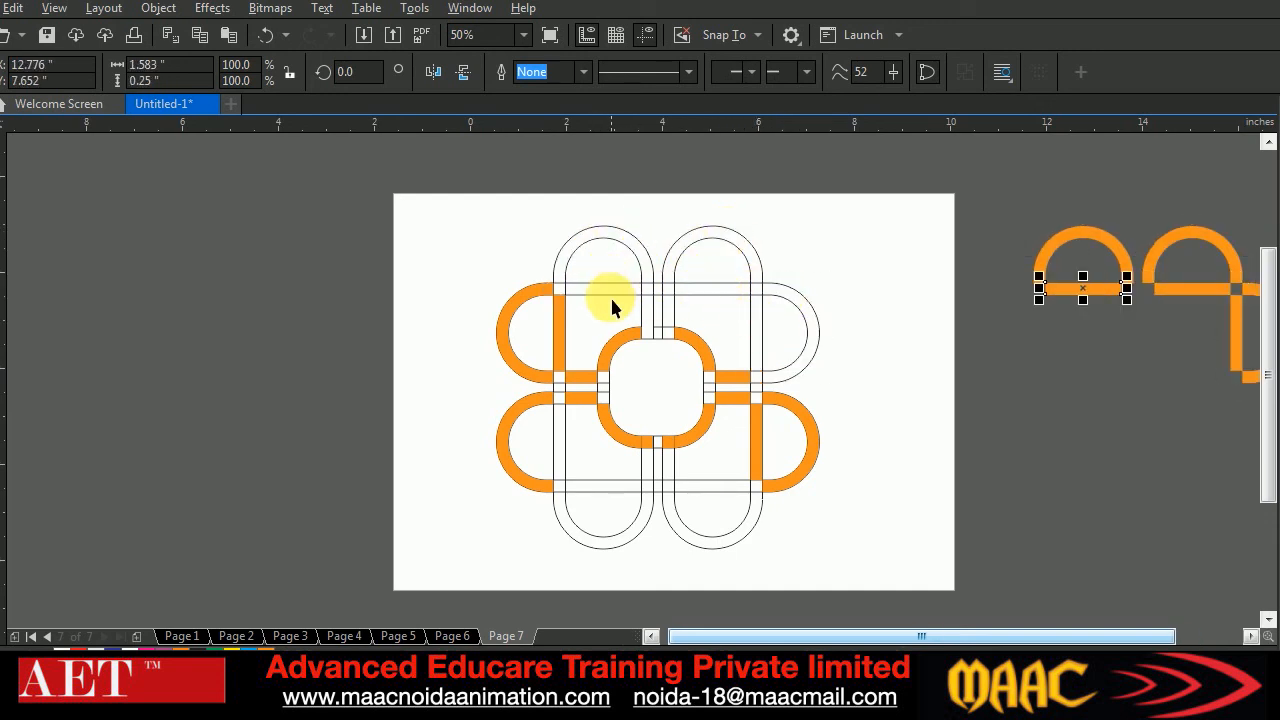
click(530, 293)
key(Right)
click(559, 337)
key(Right)
Nudge the ring's two upper arcs, both right connectors, the lower-right side cap and its vertical bar 10 inches to the right
click(612, 352)
key(Right)
click(700, 340)
key(Right)
click(735, 377)
key(Right)
click(735, 400)
key(Right)
click(799, 407)
key(Right)
click(765, 440)
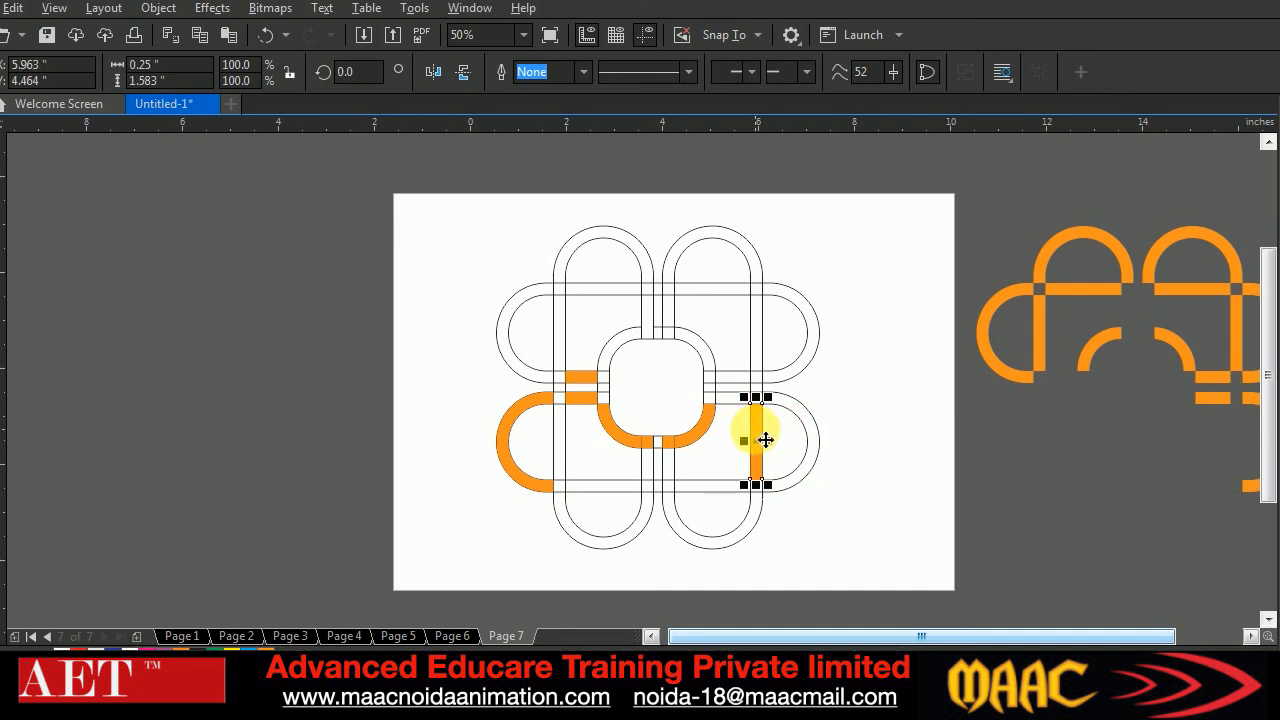
key(Right)
Nudge the ring's lower arcs and small crossing segments, both left connectors and the lower-left side cap 10 inches to the right
click(702, 435)
key(Right)
click(620, 437)
key(Right)
click(648, 455)
key(Right)
click(668, 443)
key(Right)
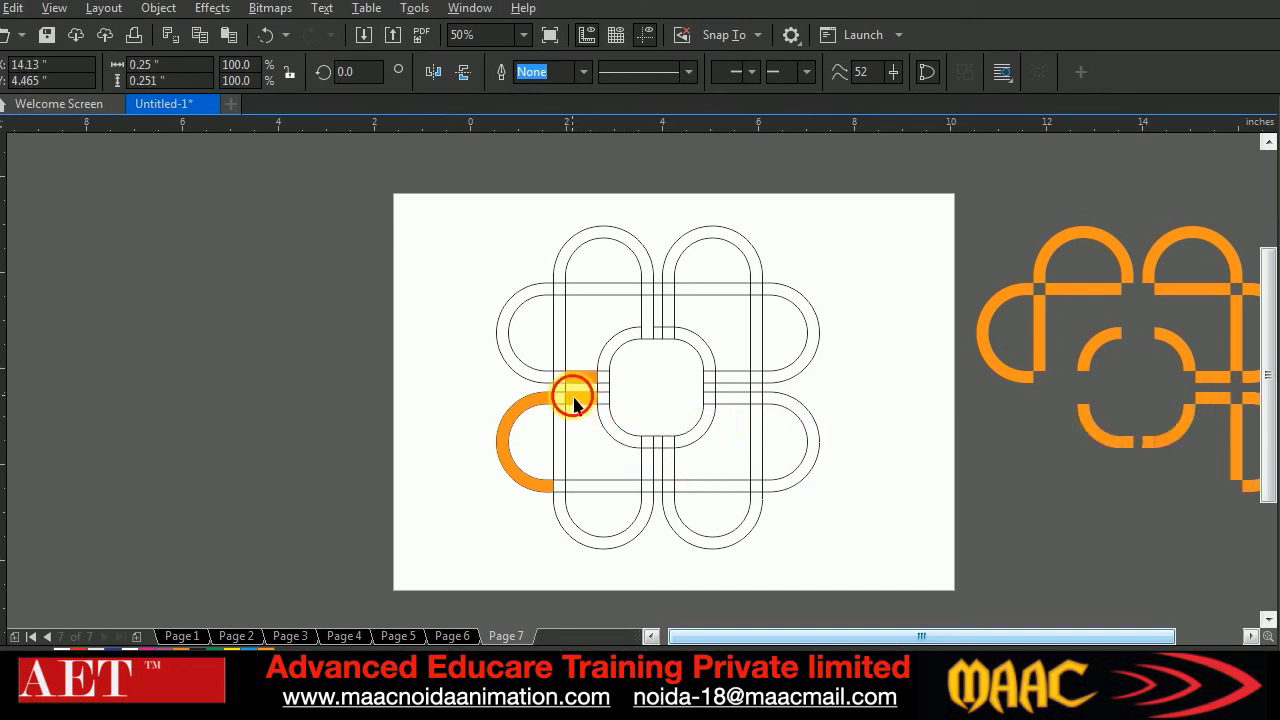
click(576, 385)
key(Right)
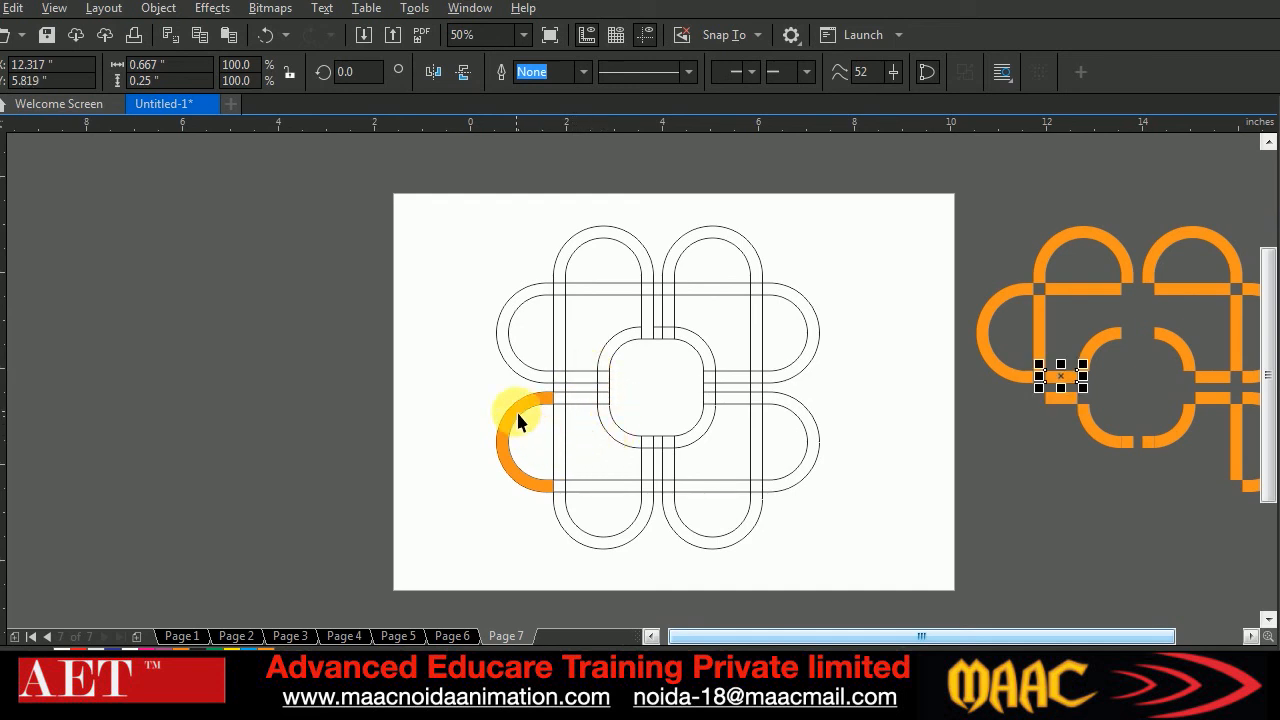
click(517, 412)
key(Right)
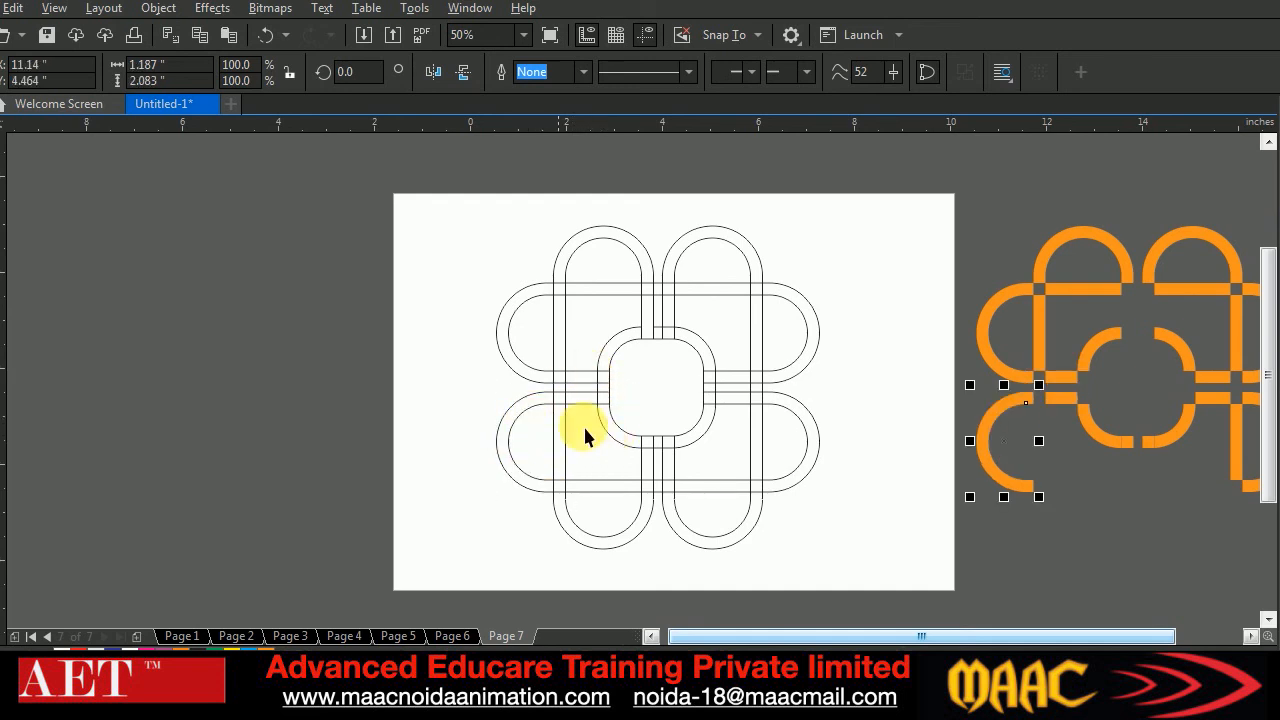
Compare the separated orange pieces beside the page with the reference image Shaping-tools-tutorial-in-Corel-Draw.jpg
click(1250, 636)
click(1250, 636)
click(1250, 636)
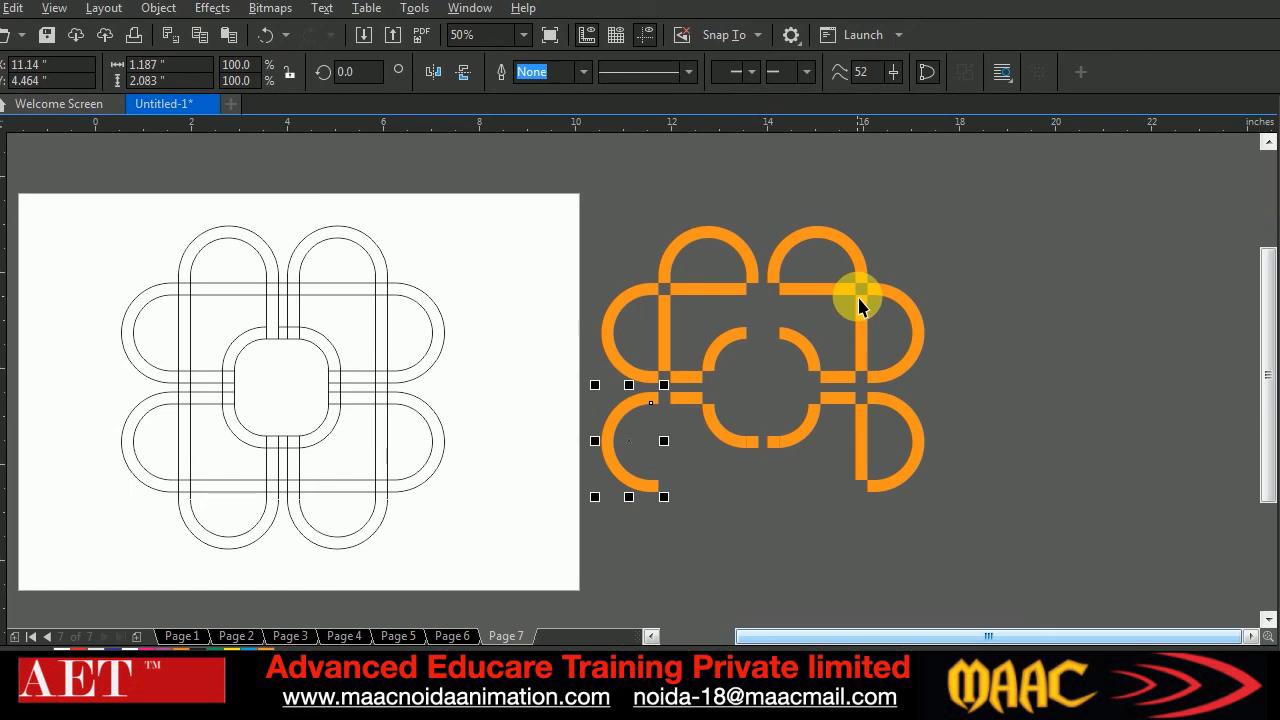
click(956, 286)
click(714, 237)
click(819, 237)
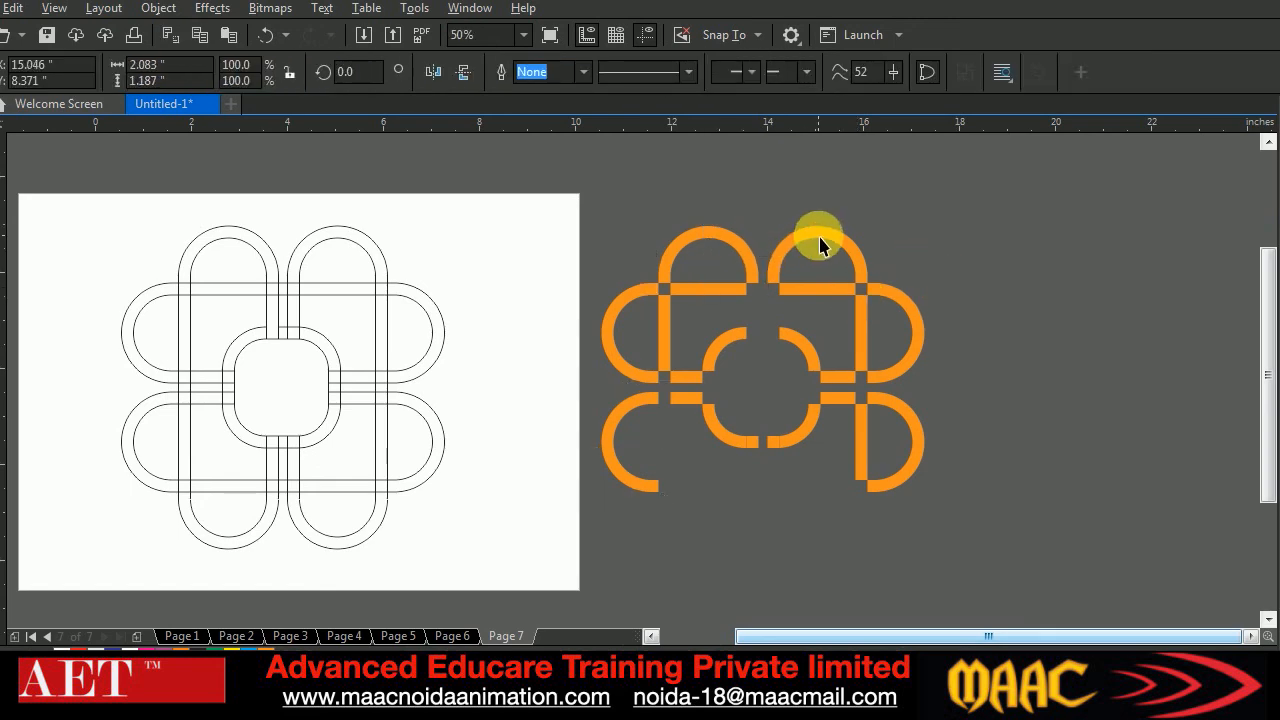
click(1010, 345)
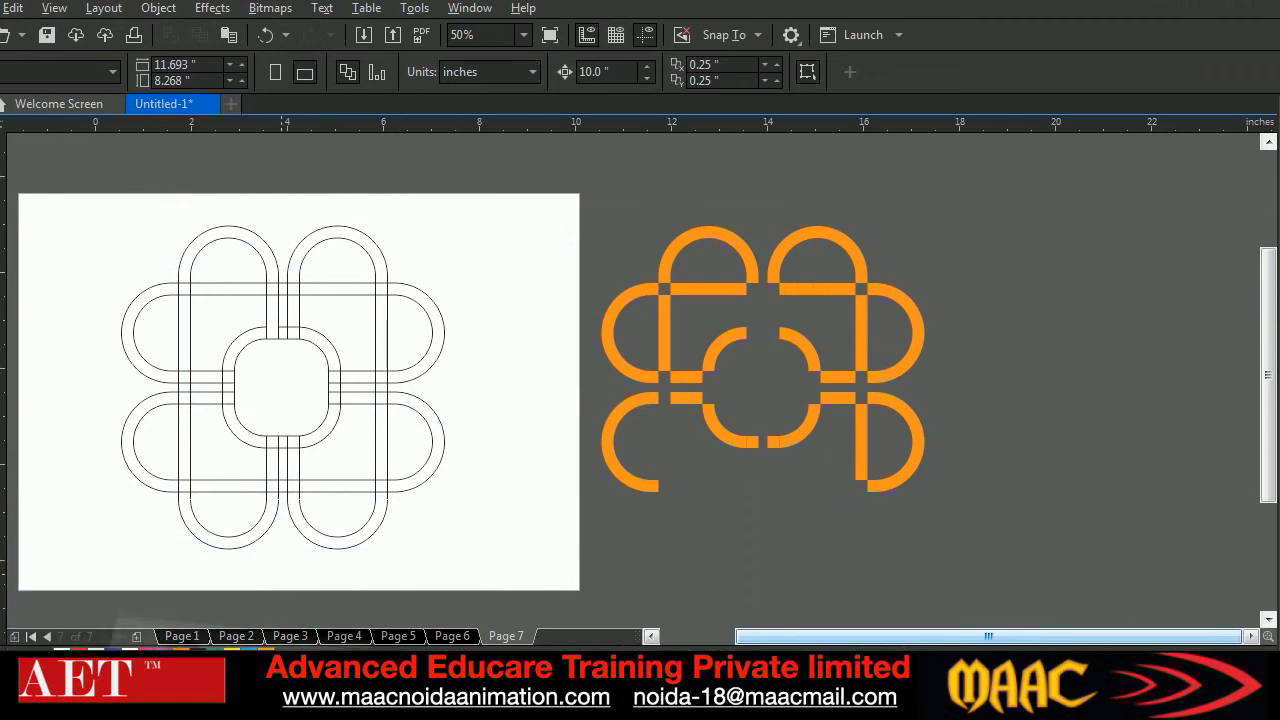
click(165, 690)
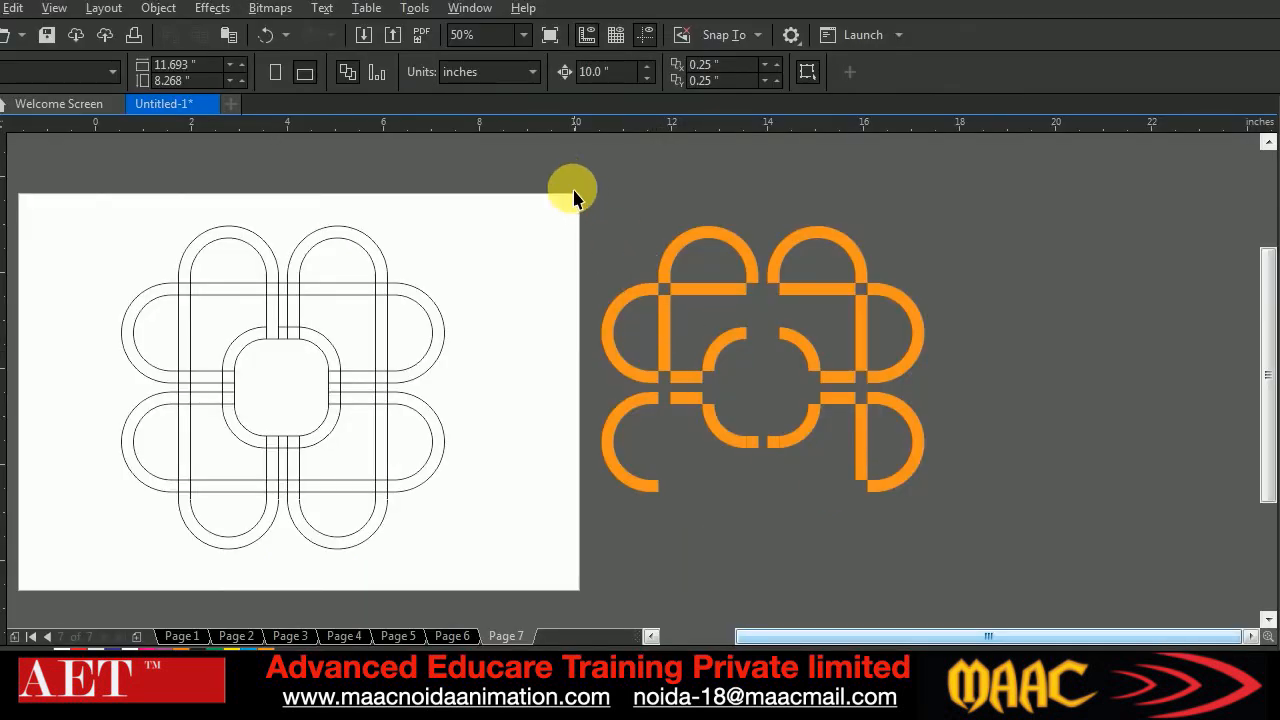
Weld all the orange pieces beside the page into one curve and give it an elliptical orange-to-white fountain fill
drag(558, 181, 974, 591)
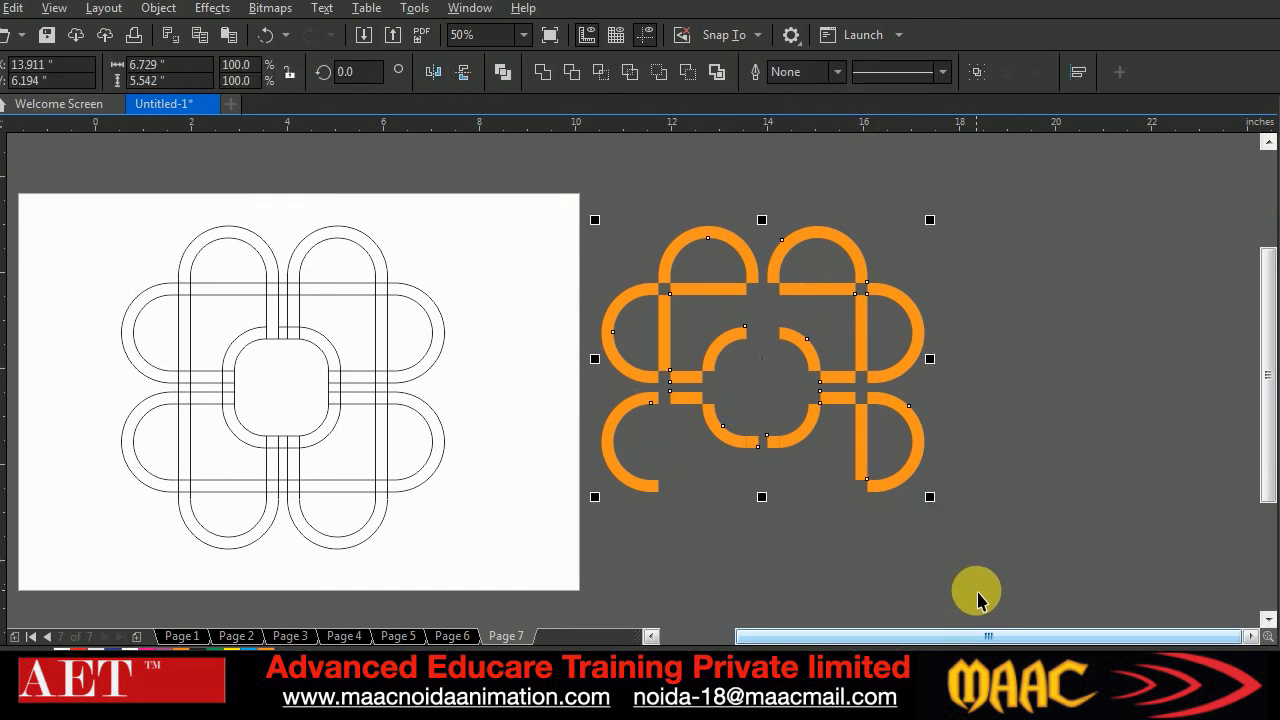
click(542, 74)
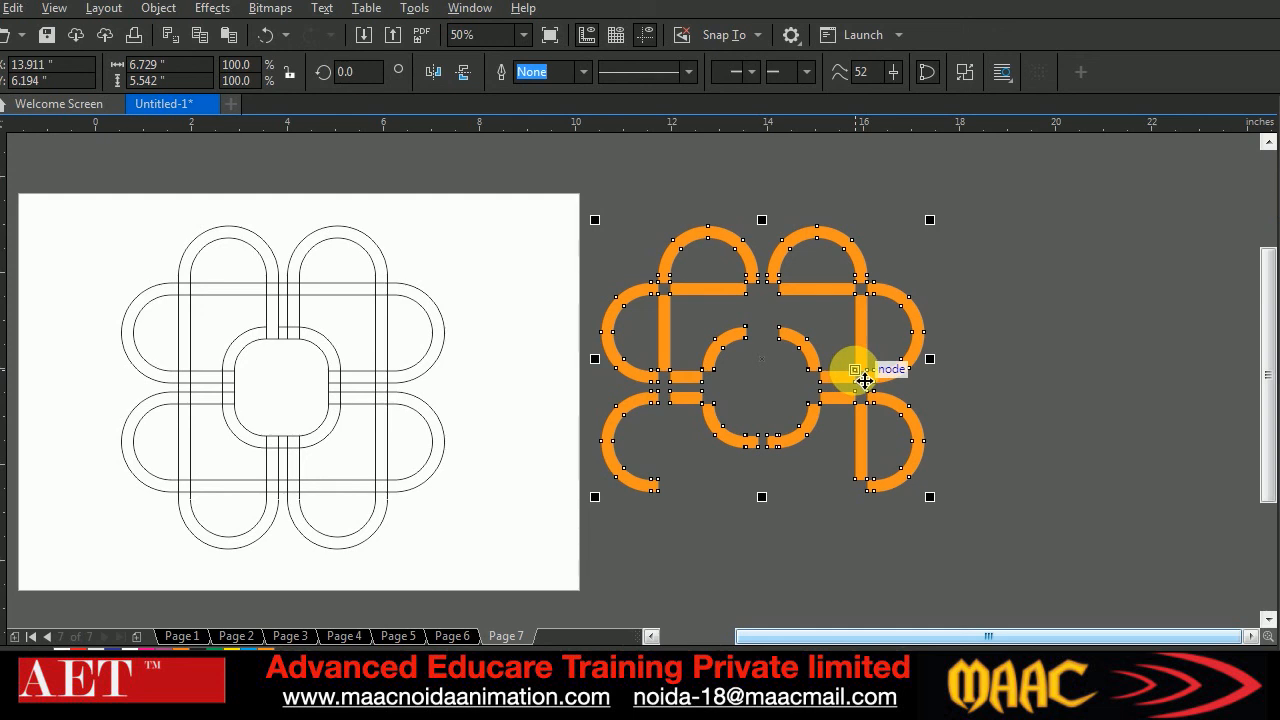
key(F11)
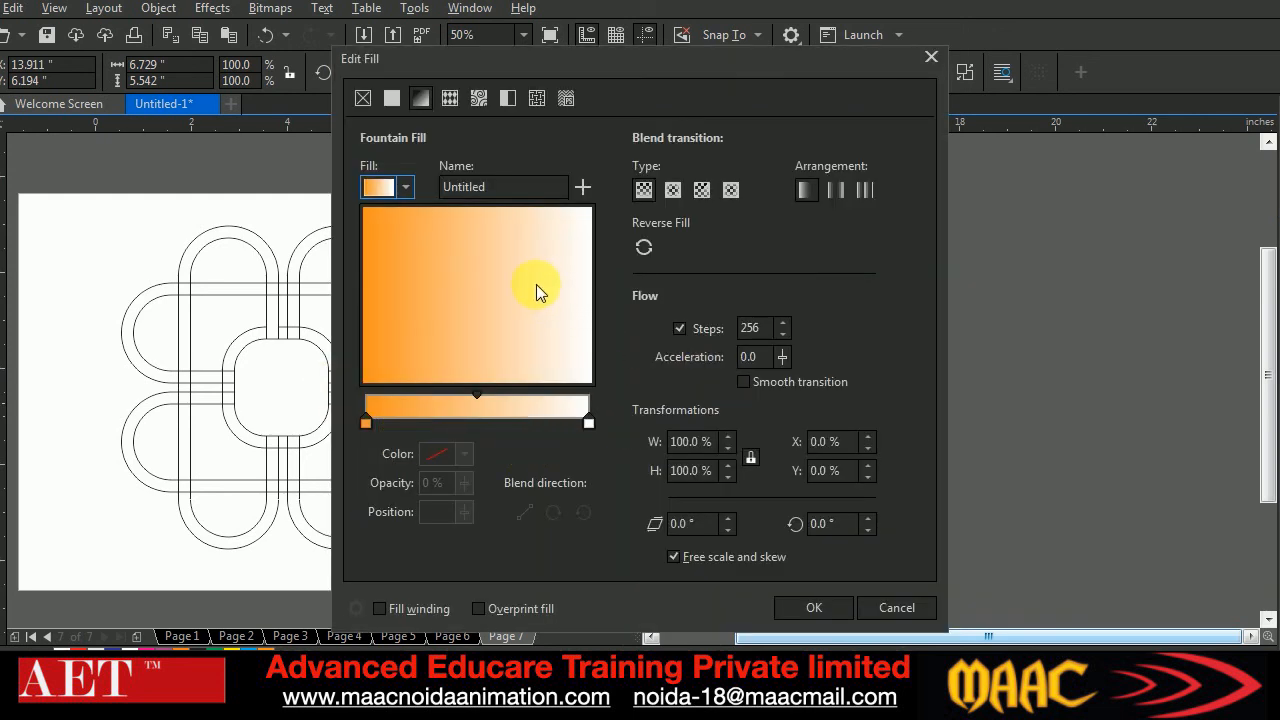
click(672, 189)
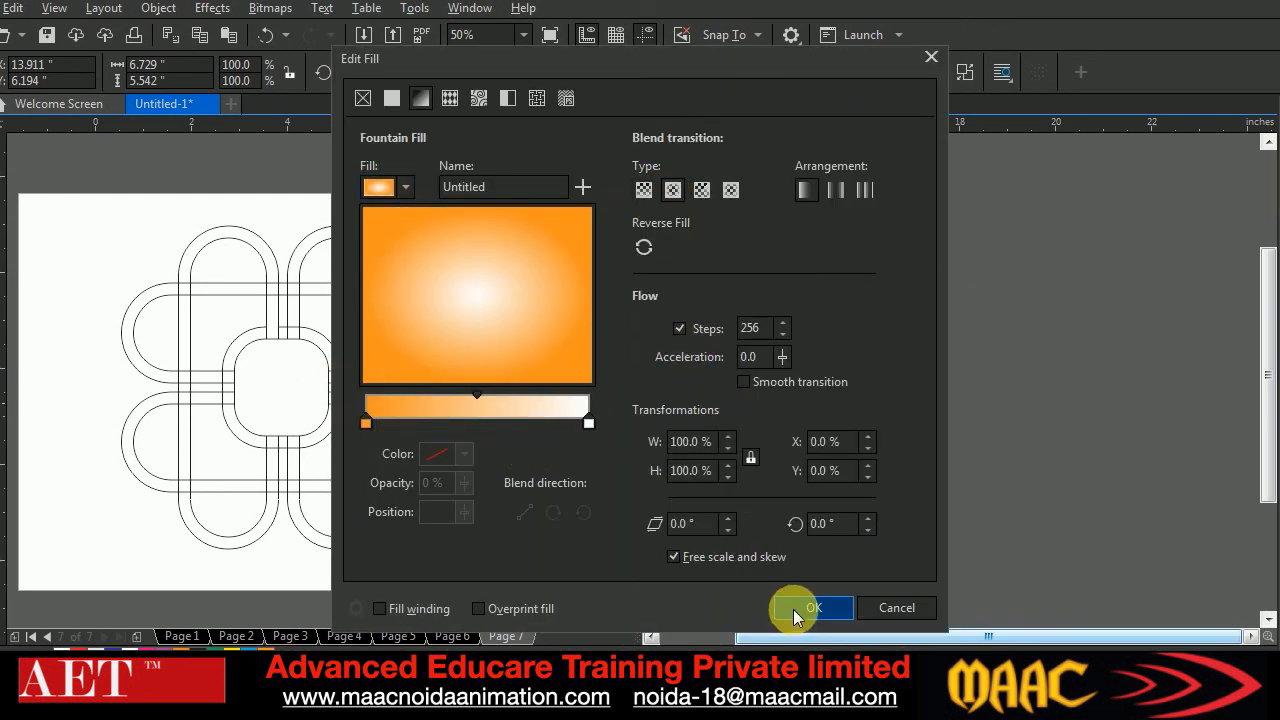
click(810, 608)
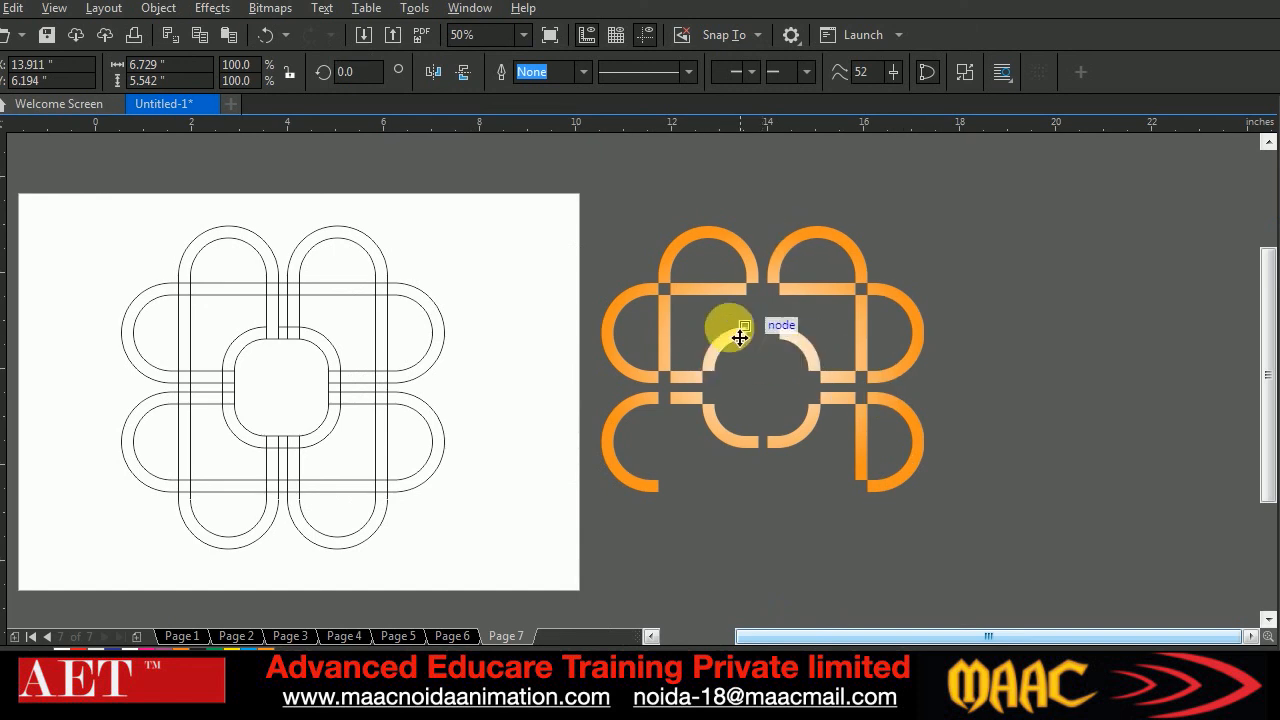
Check the reference image Shaping-tools-tutorial-in-Corel-Draw.jpg and recolour the outlines of all the loops on the page white
click(372, 692)
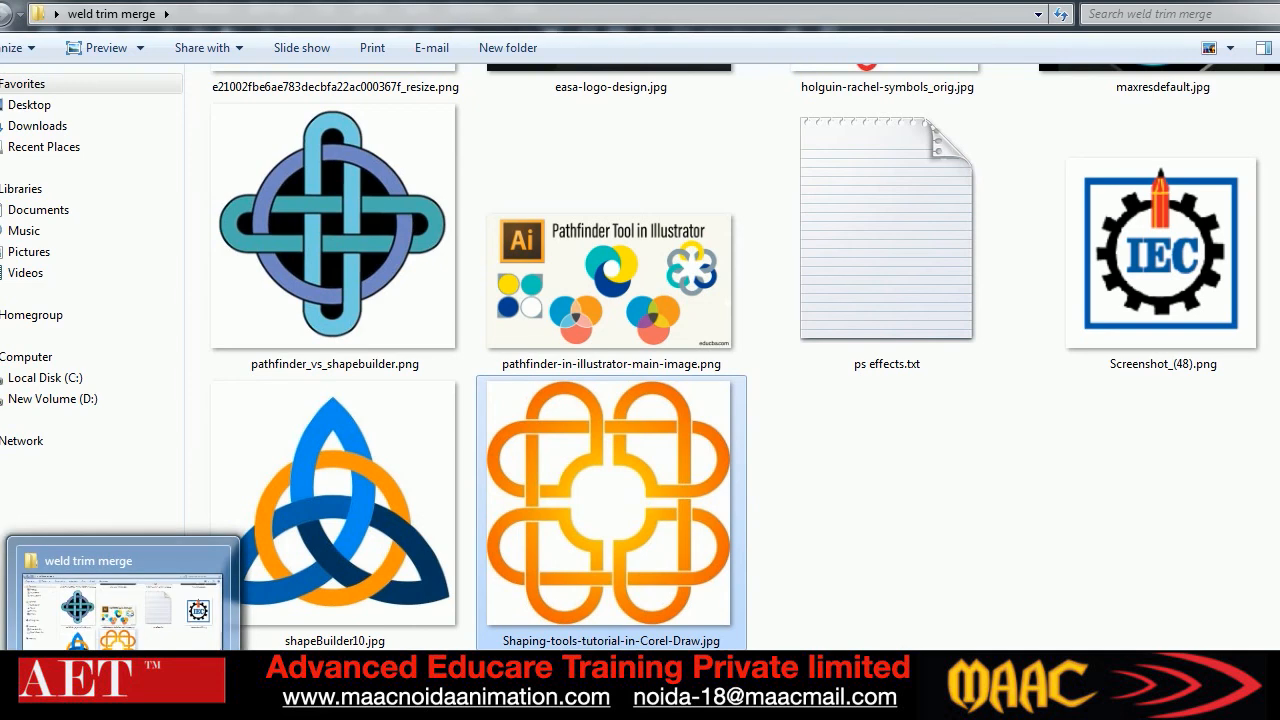
click(310, 692)
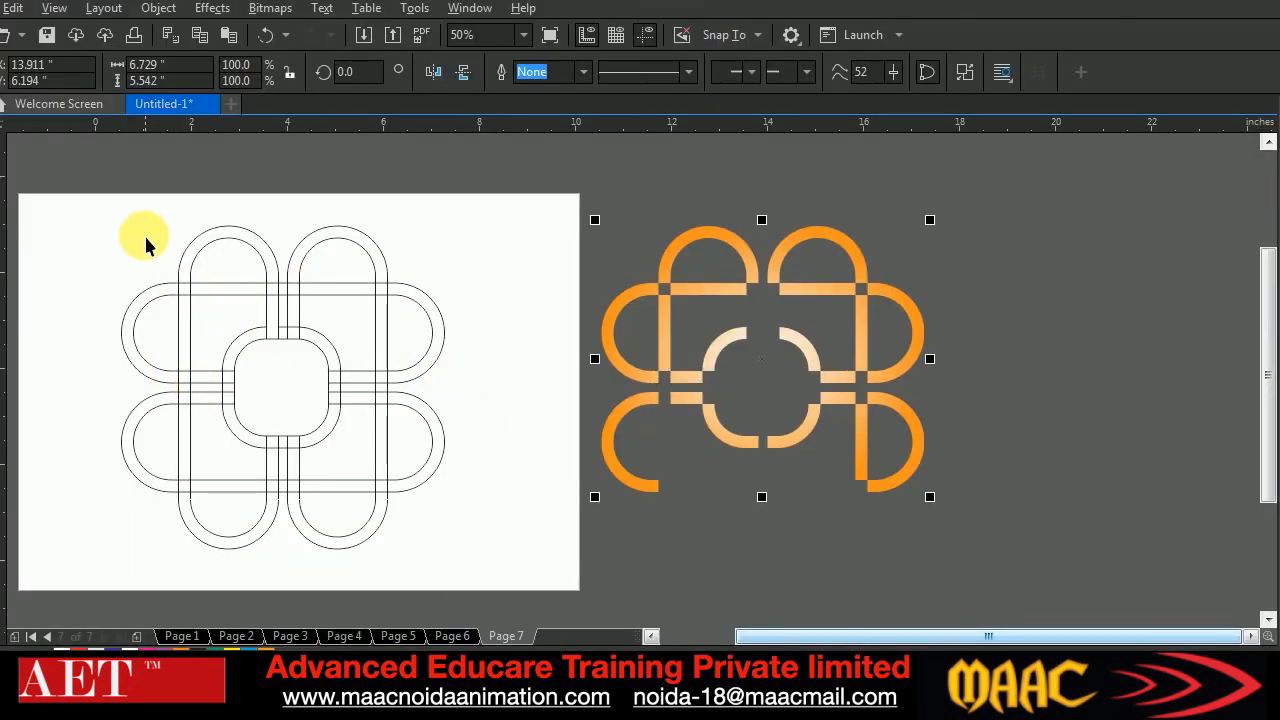
drag(99, 205, 473, 575)
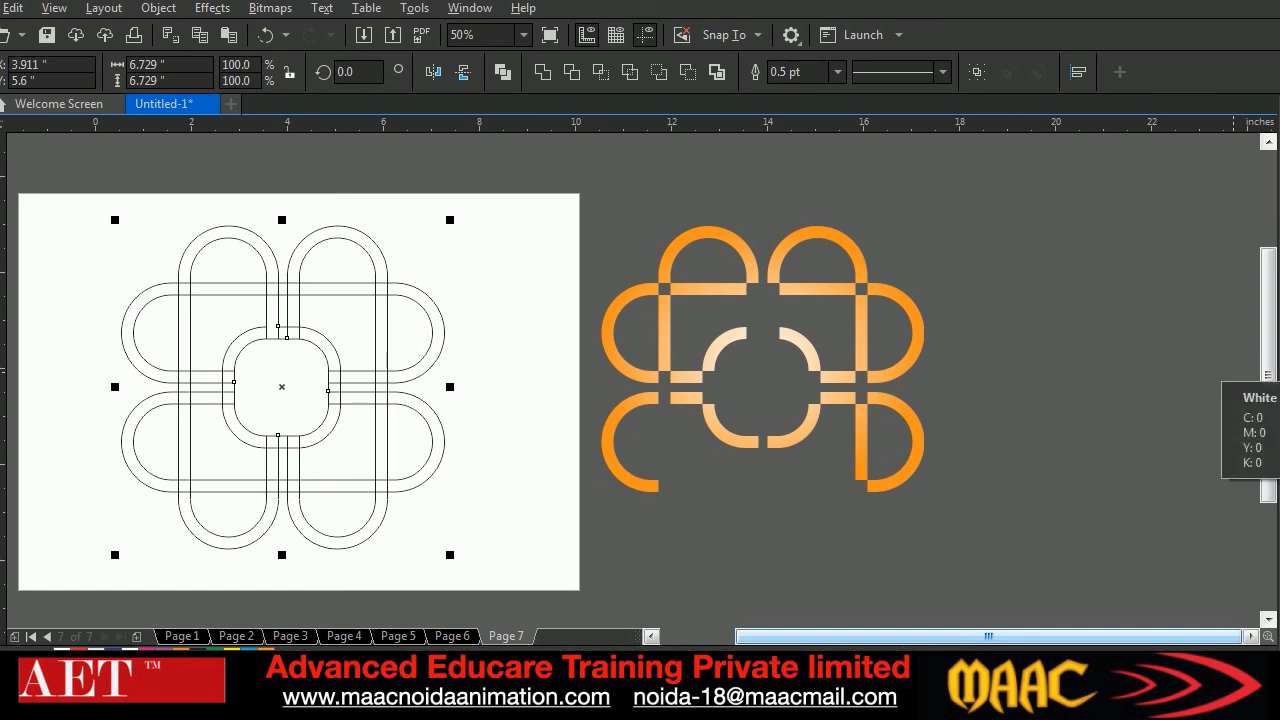
right_click(1265, 372)
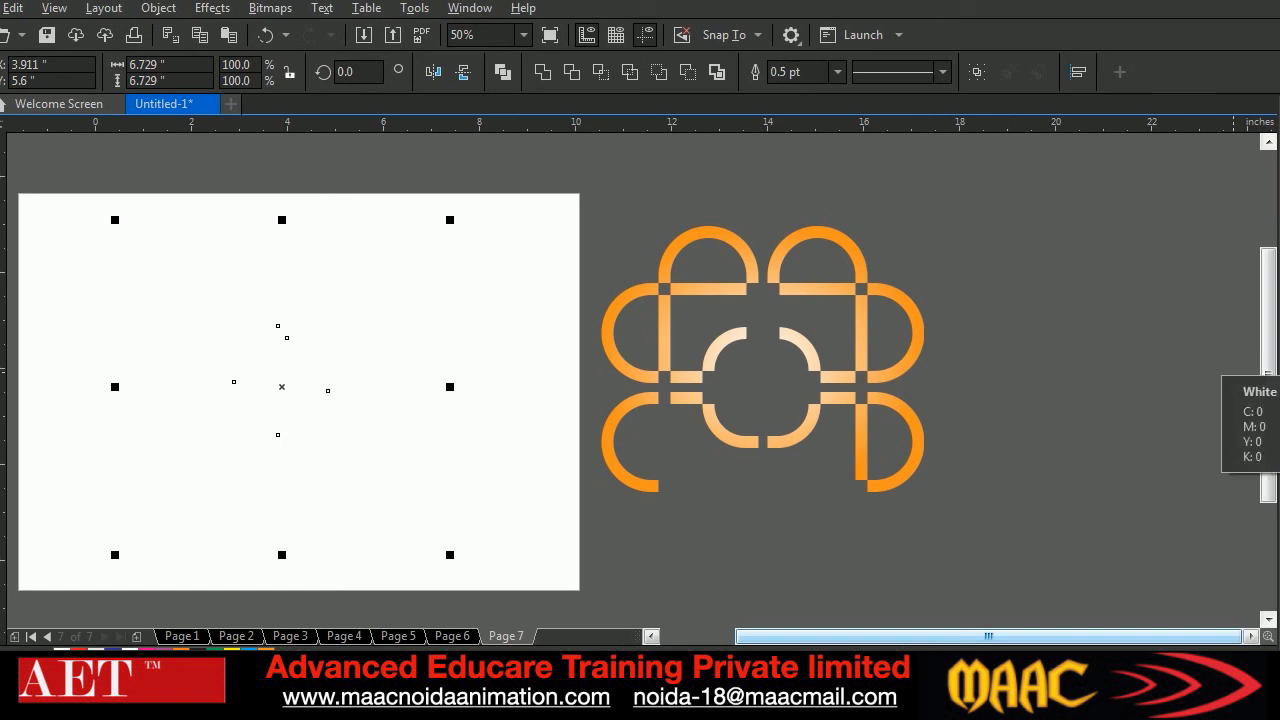
Try nudging the welded orange curve 10 inches left onto the white-outlined loops, and undo the move
drag(522, 163, 988, 584)
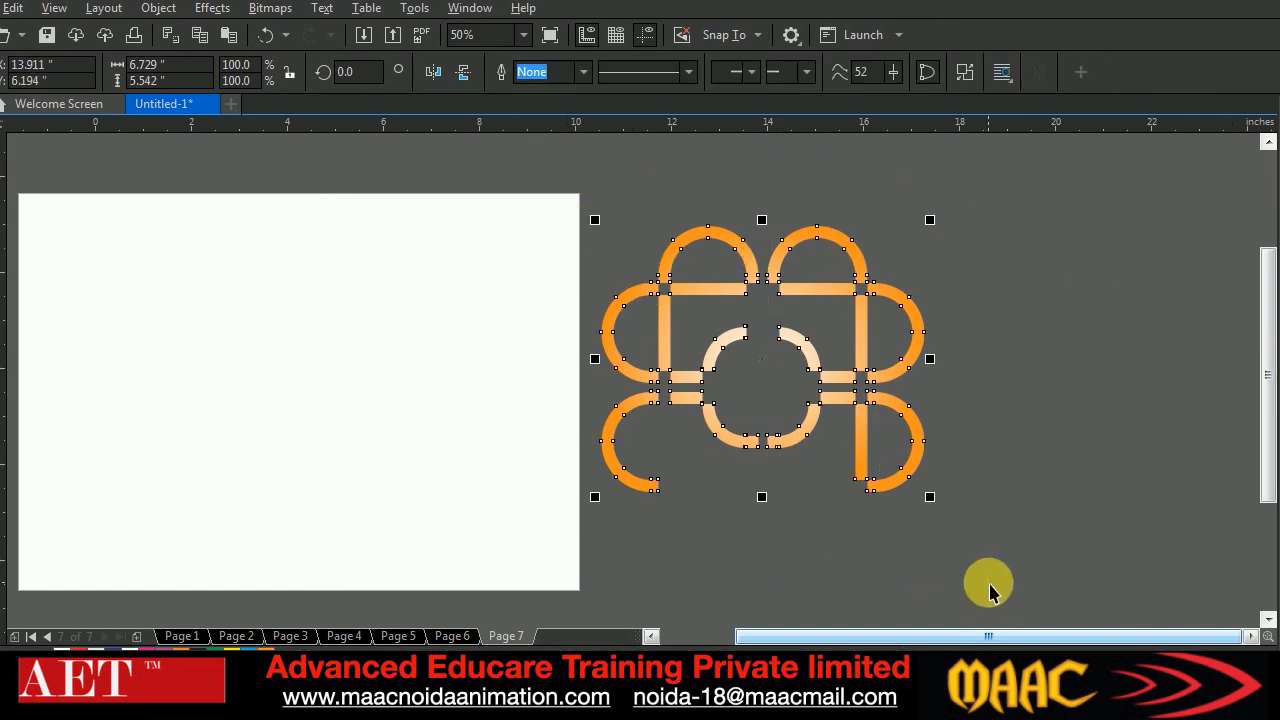
key(Left)
click(490, 340)
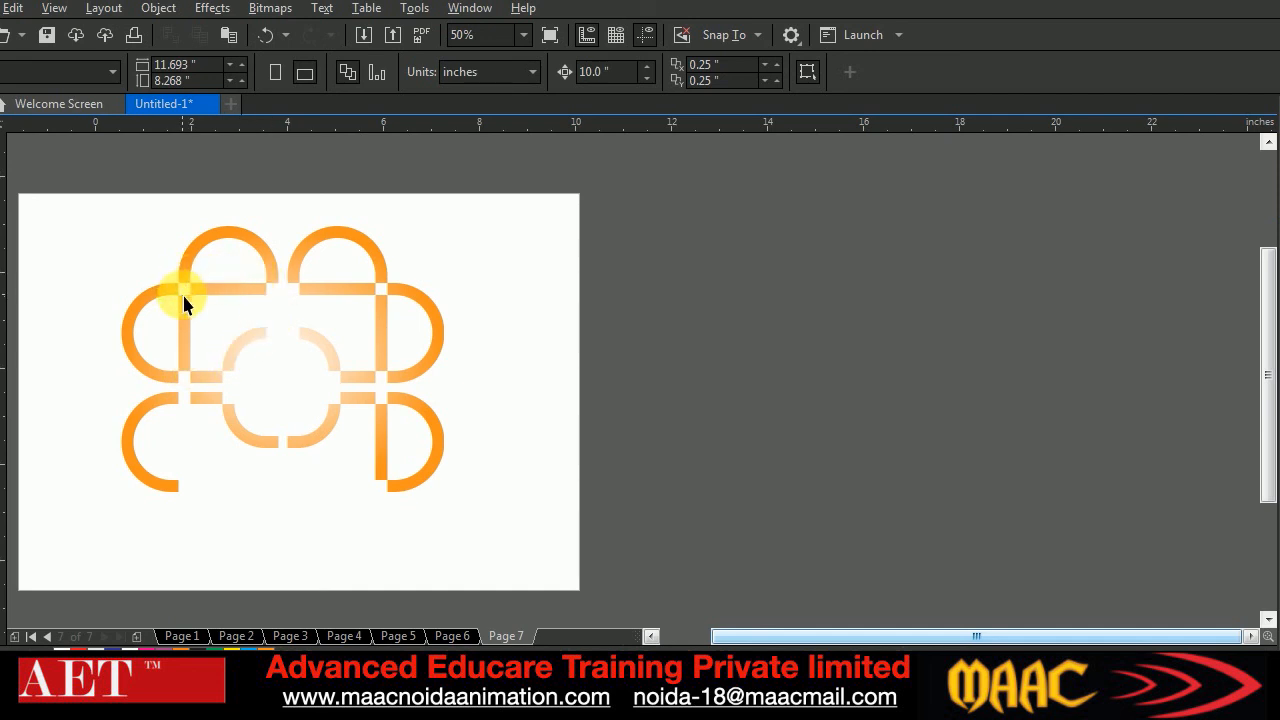
key(ctrl+z)
Recolour the outlines of all the loops on the page green and nudge the welded orange curve 10 inches left onto them
drag(78, 172, 486, 571)
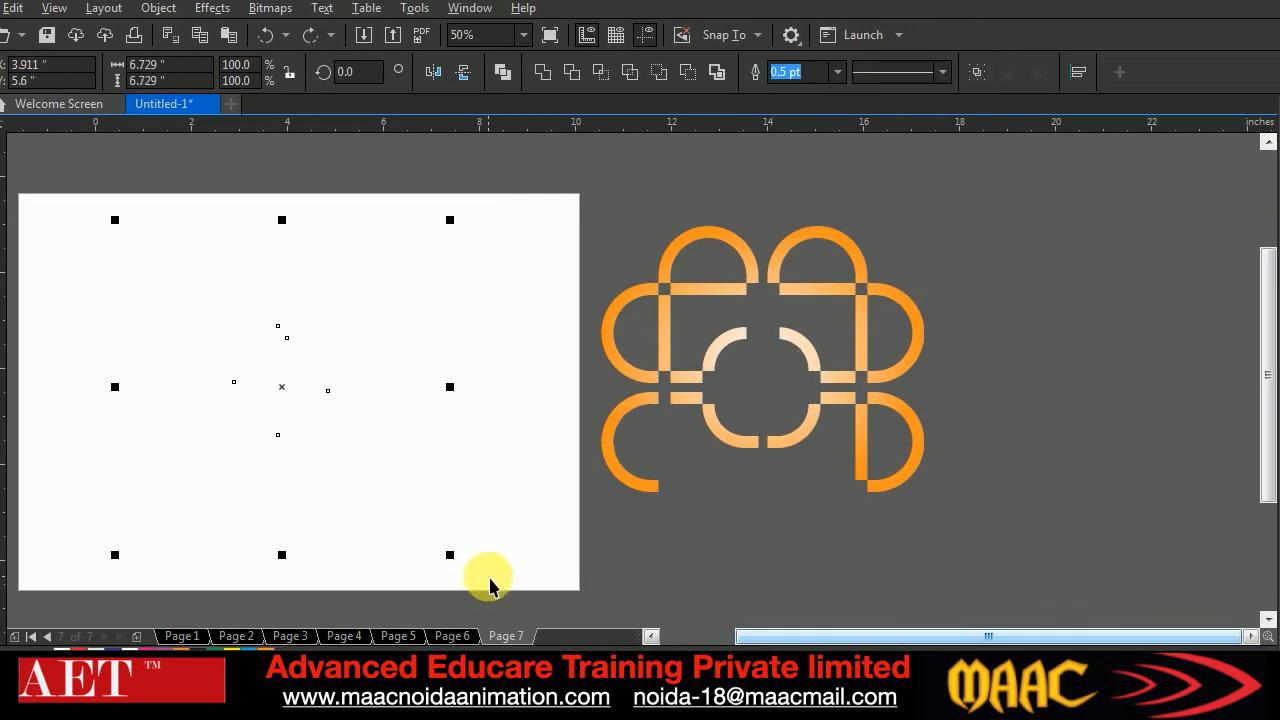
right_click(1268, 415)
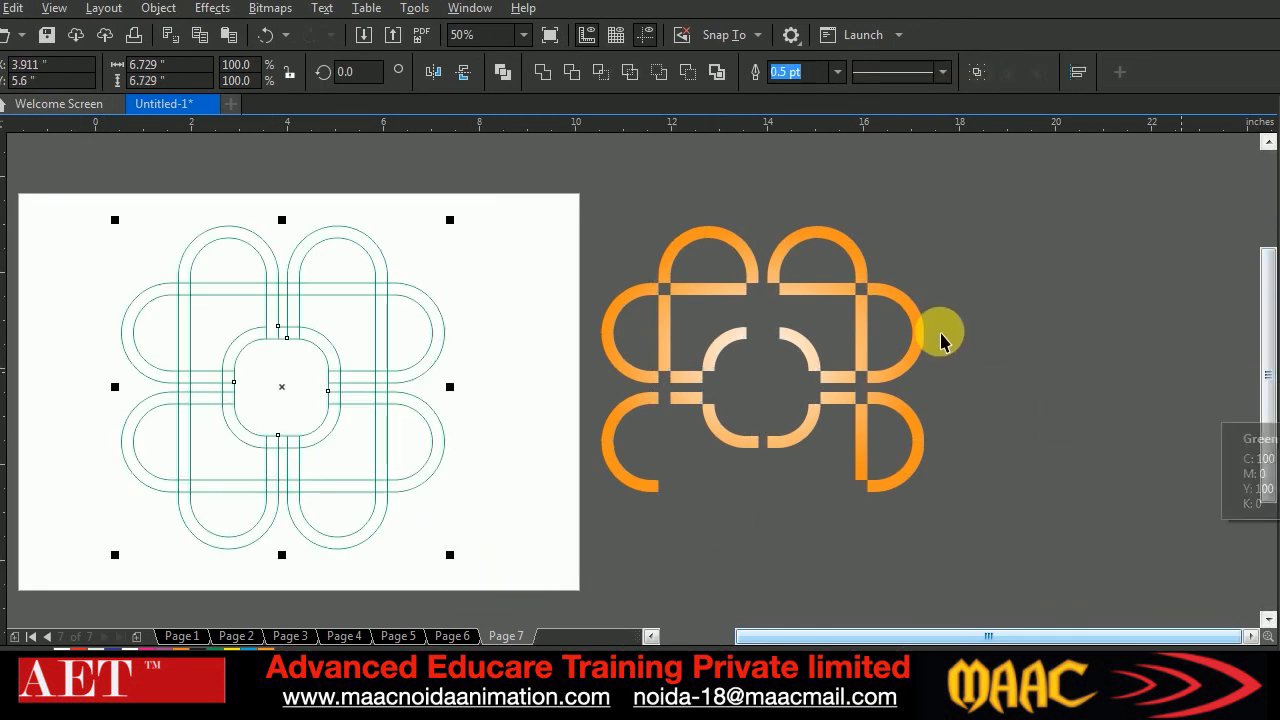
drag(577, 209, 993, 545)
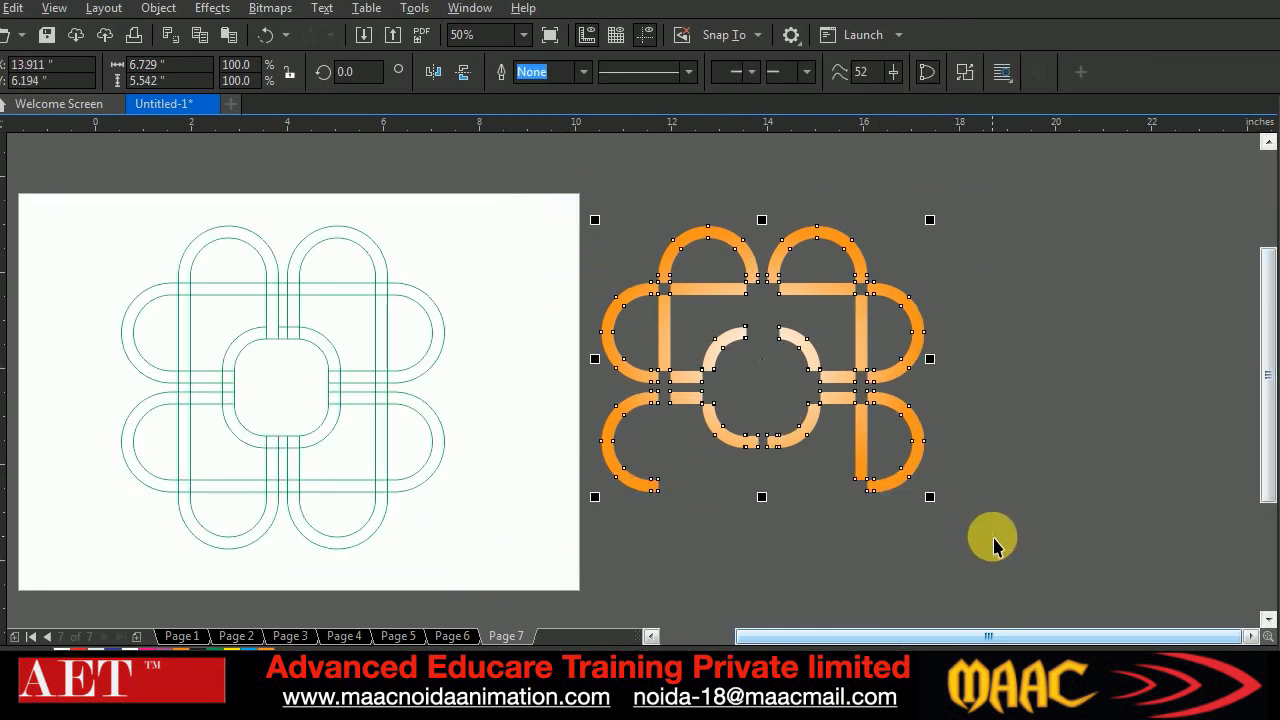
key(Left)
click(532, 290)
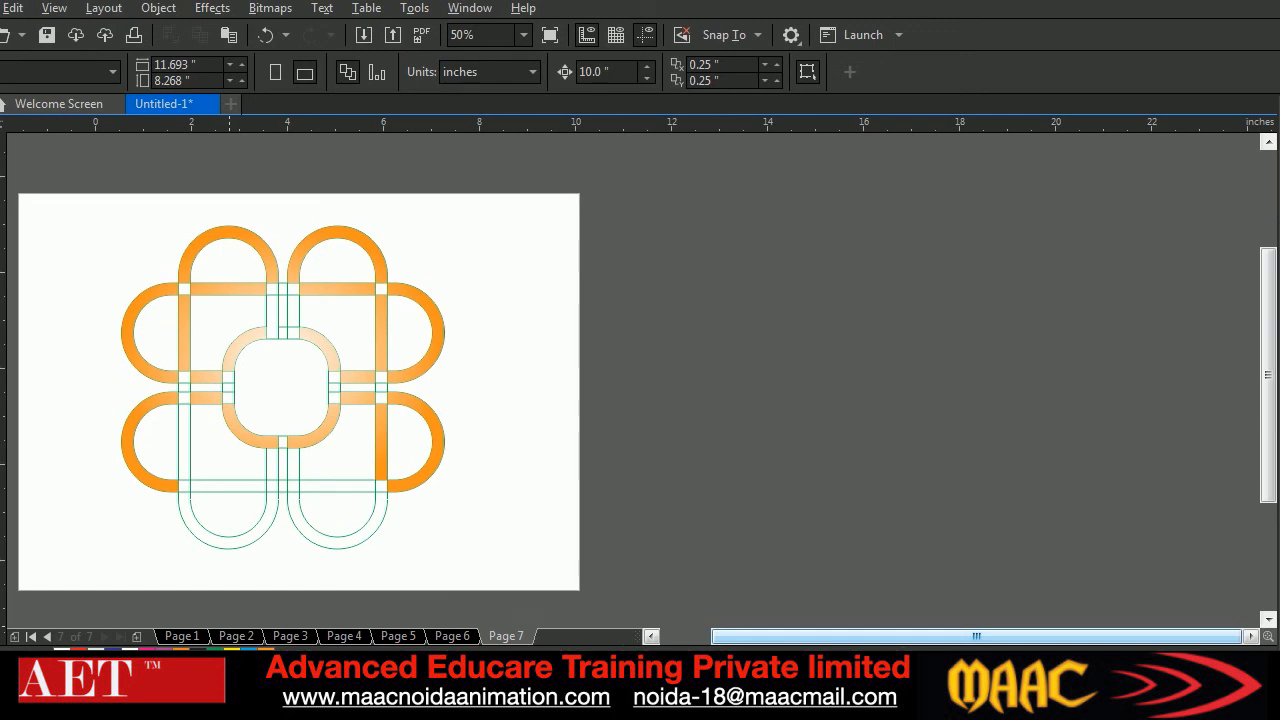
Compare the partly filled logo with the reference image Shaping-tools-tutorial-in-Corel-Draw.jpg and select the Virtual Segment Delete tool
mouse_move(248, 706)
click(280, 662)
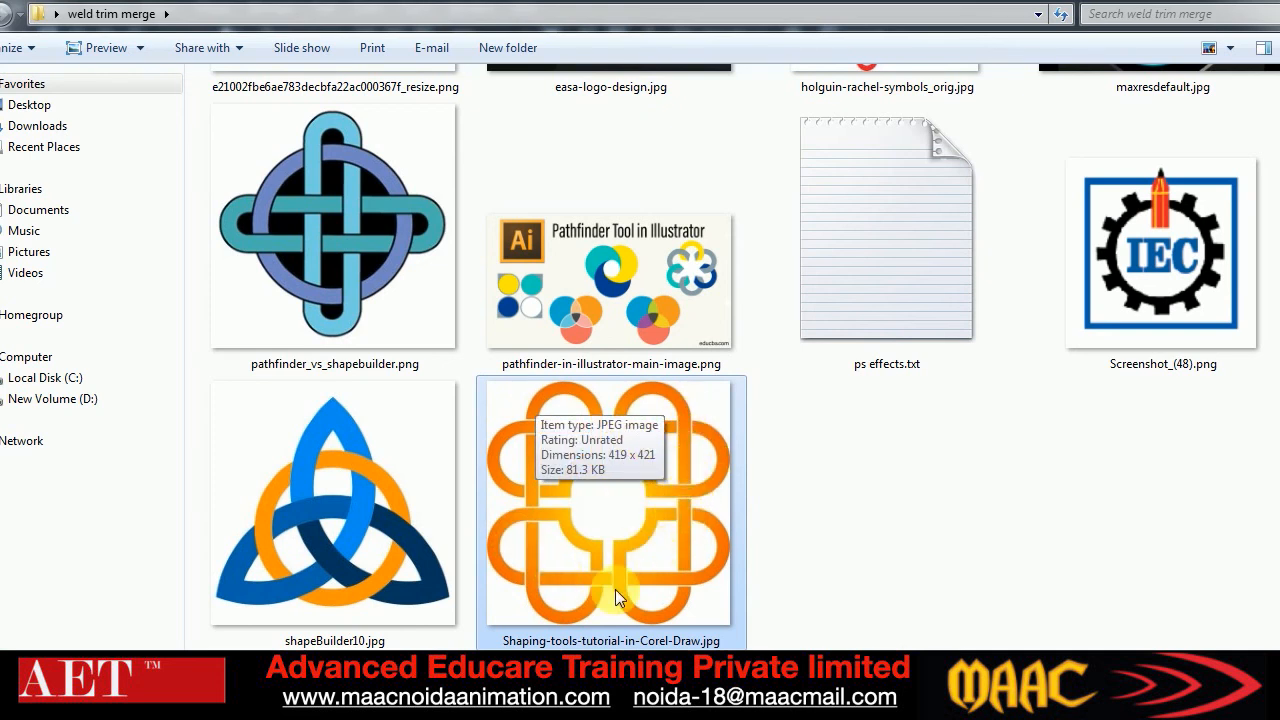
click(310, 695)
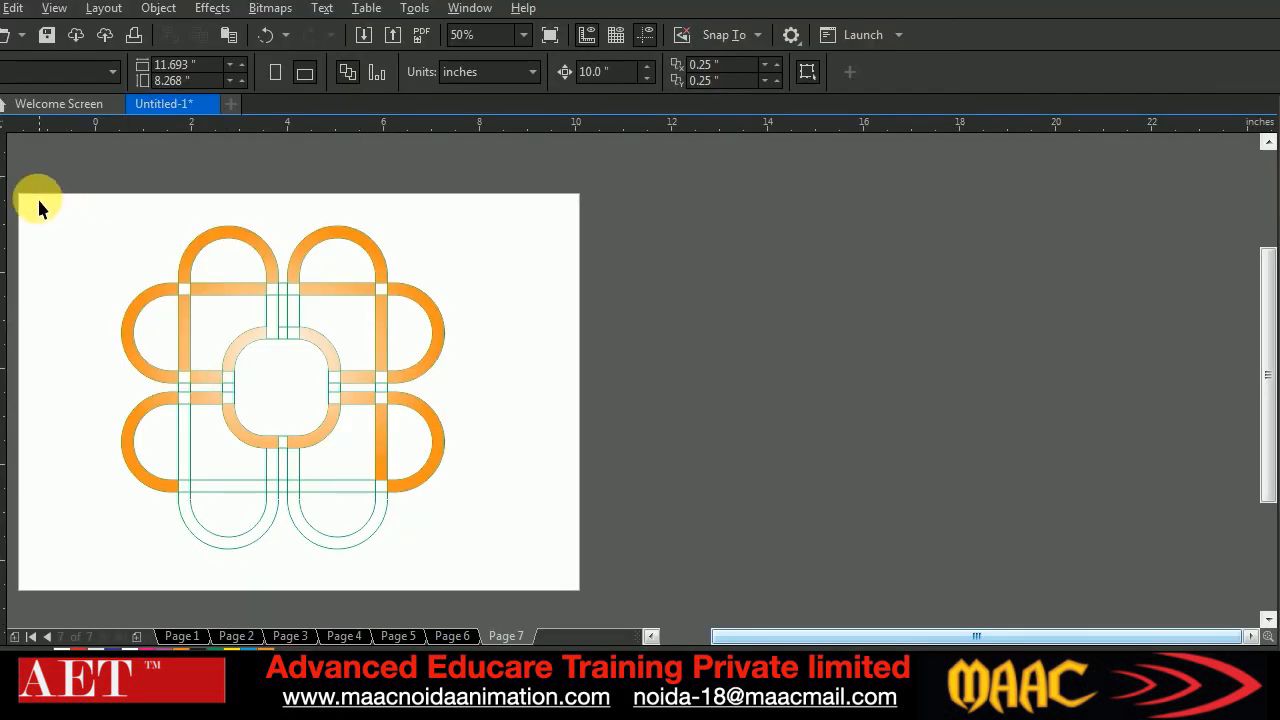
click(4, 180)
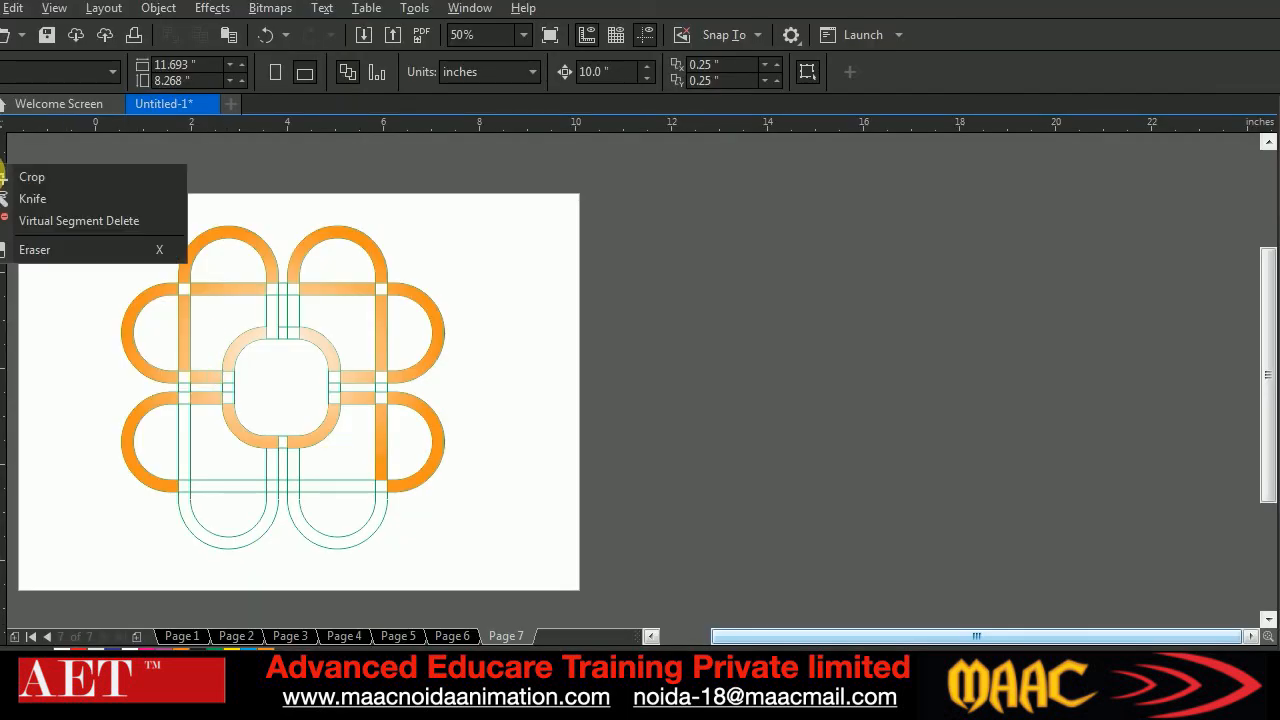
click(58, 222)
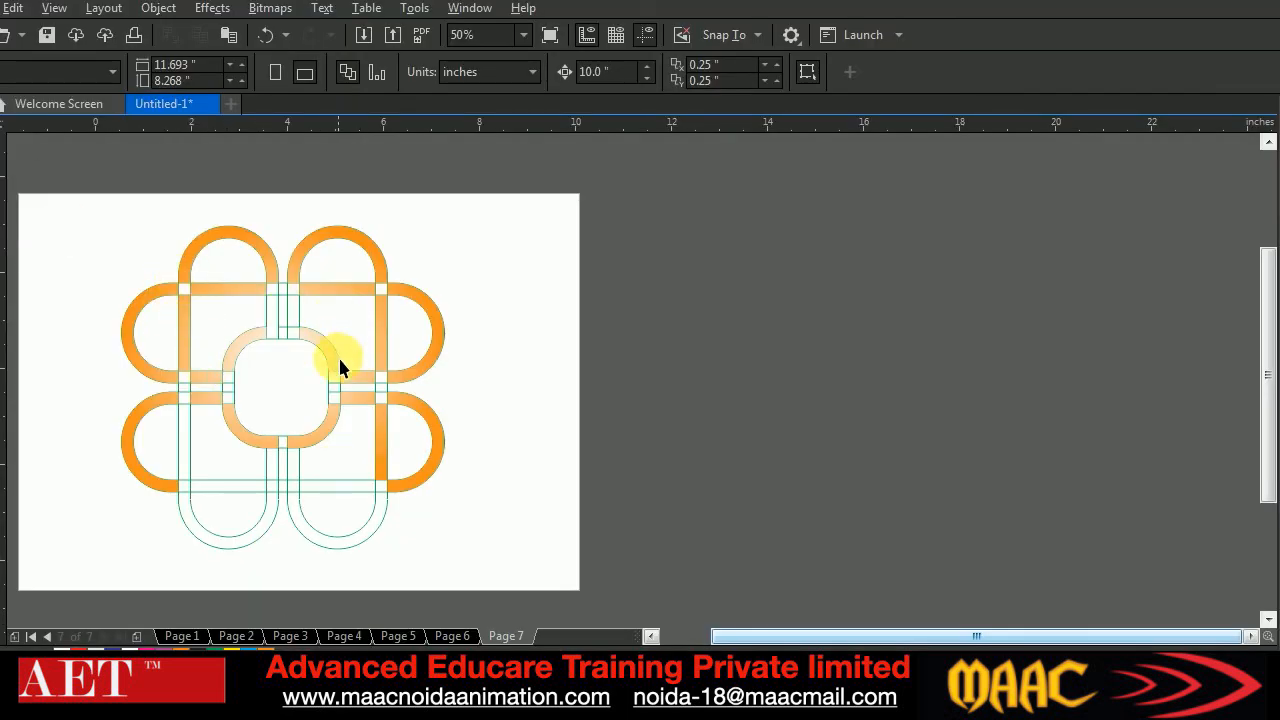
Browse the reference logo images in the weld trim merge folder
click(651, 634)
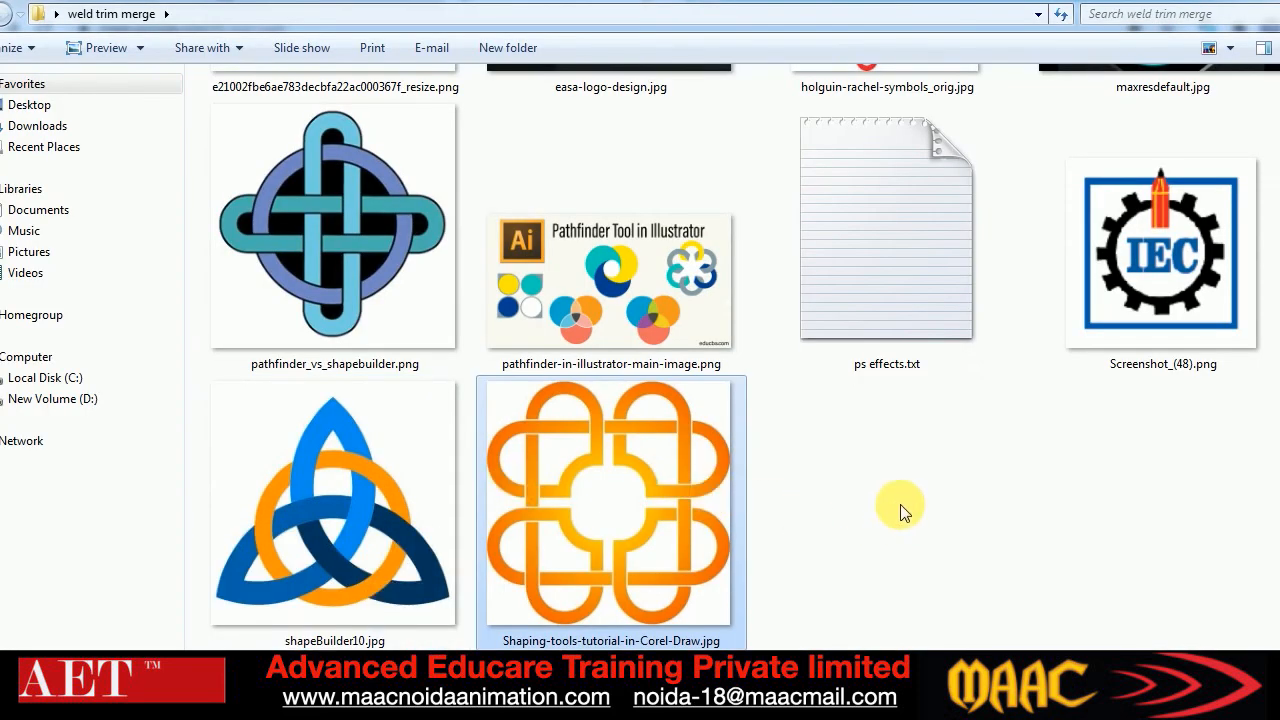
scroll(901, 508, up, 2)
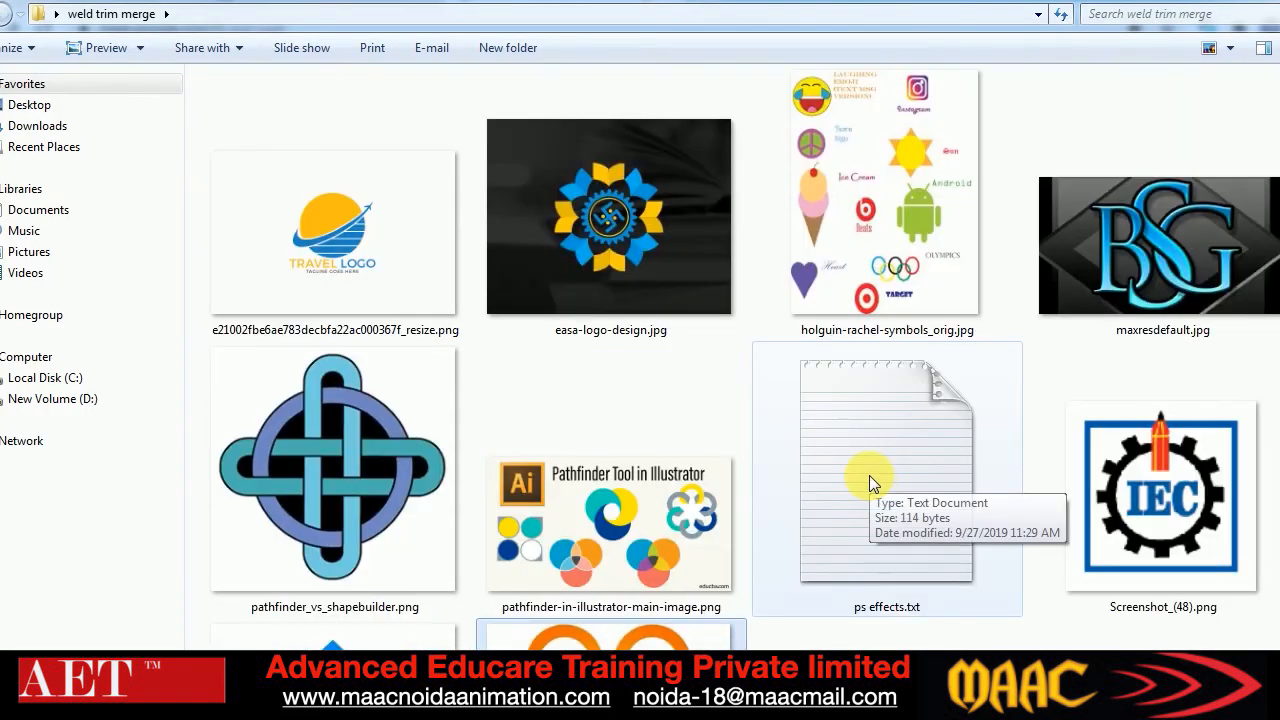
scroll(1100, 345, down, 1)
scroll(1100, 360, down, 2)
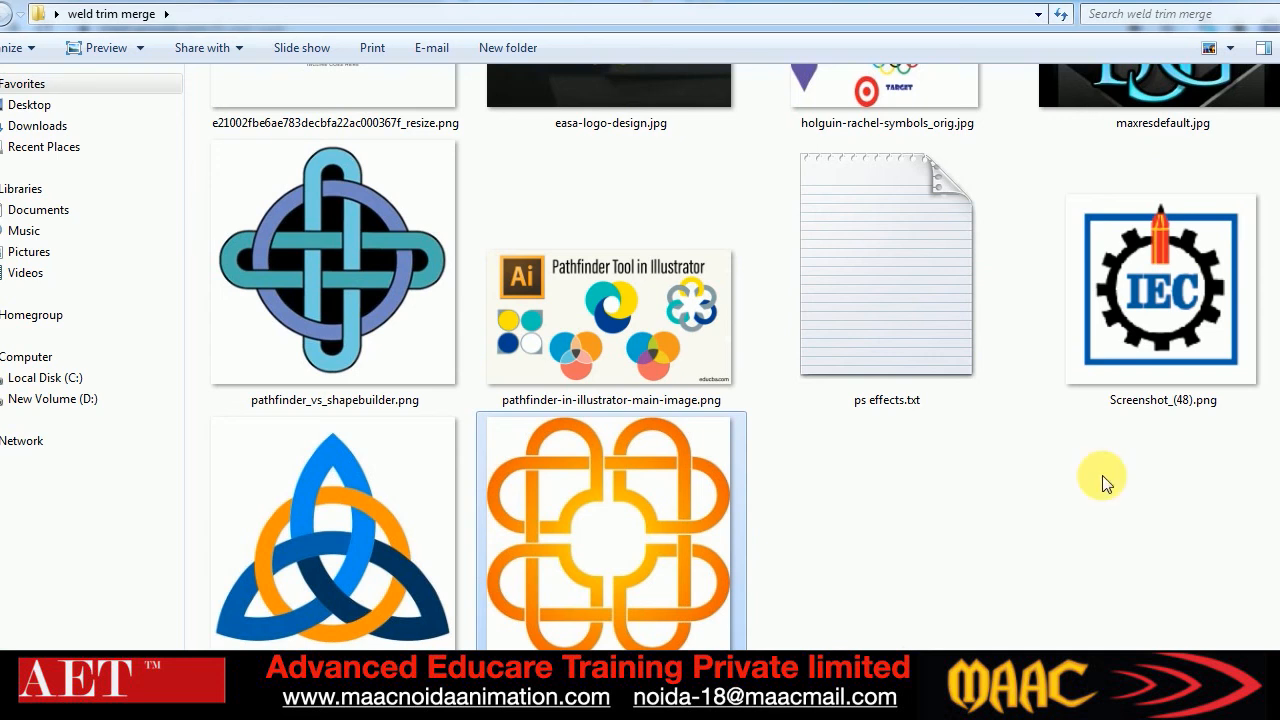
scroll(1105, 425, down, 1)
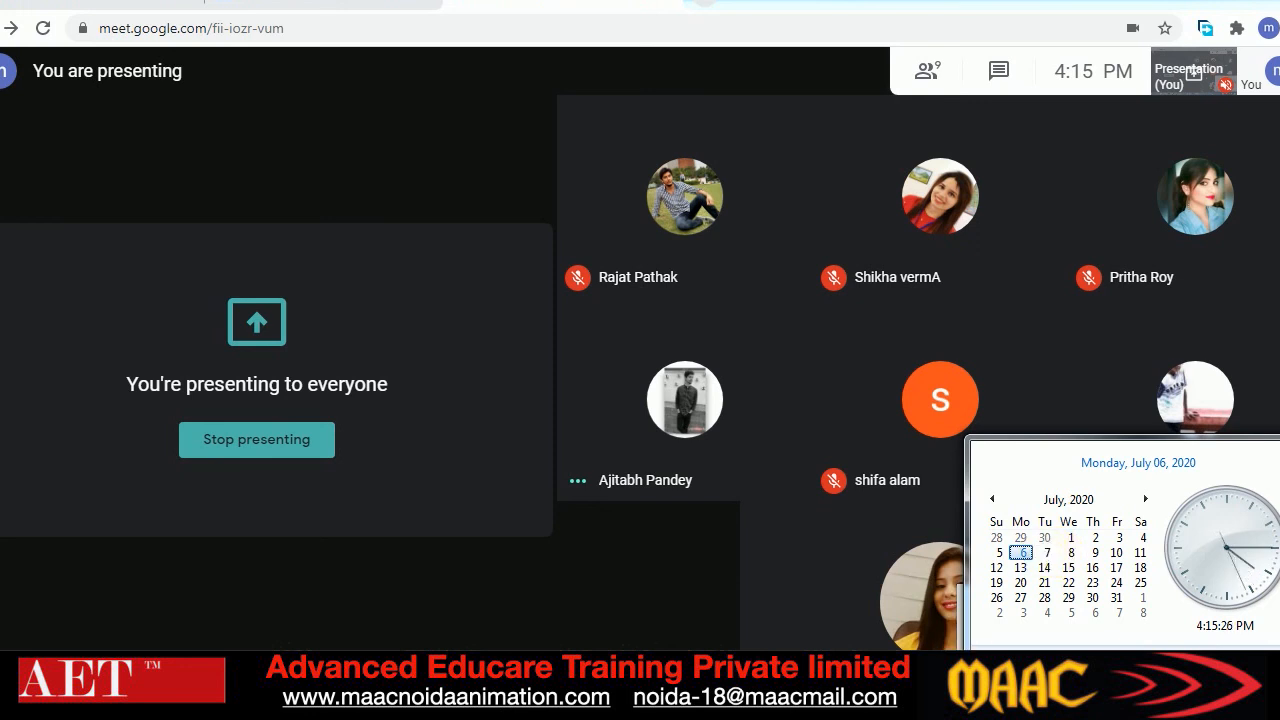
Switch to Google Meet, leave the meeting and close its browser tab
click(940, 680)
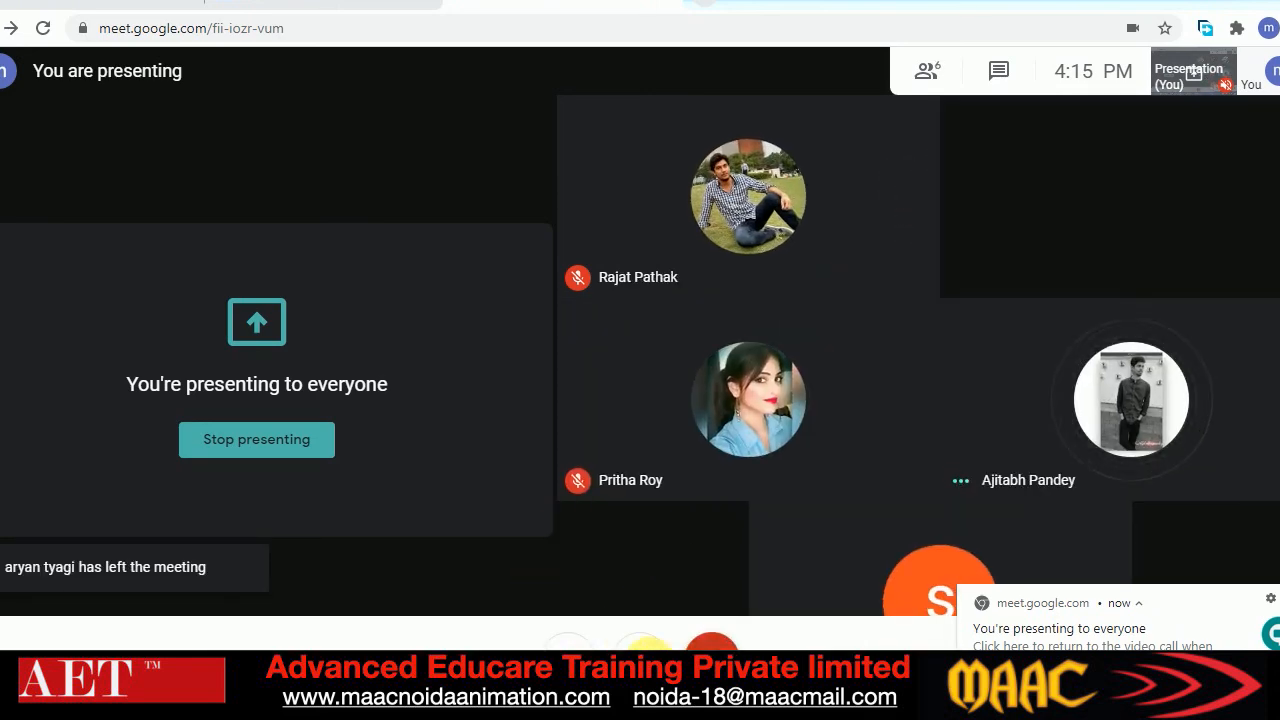
click(643, 645)
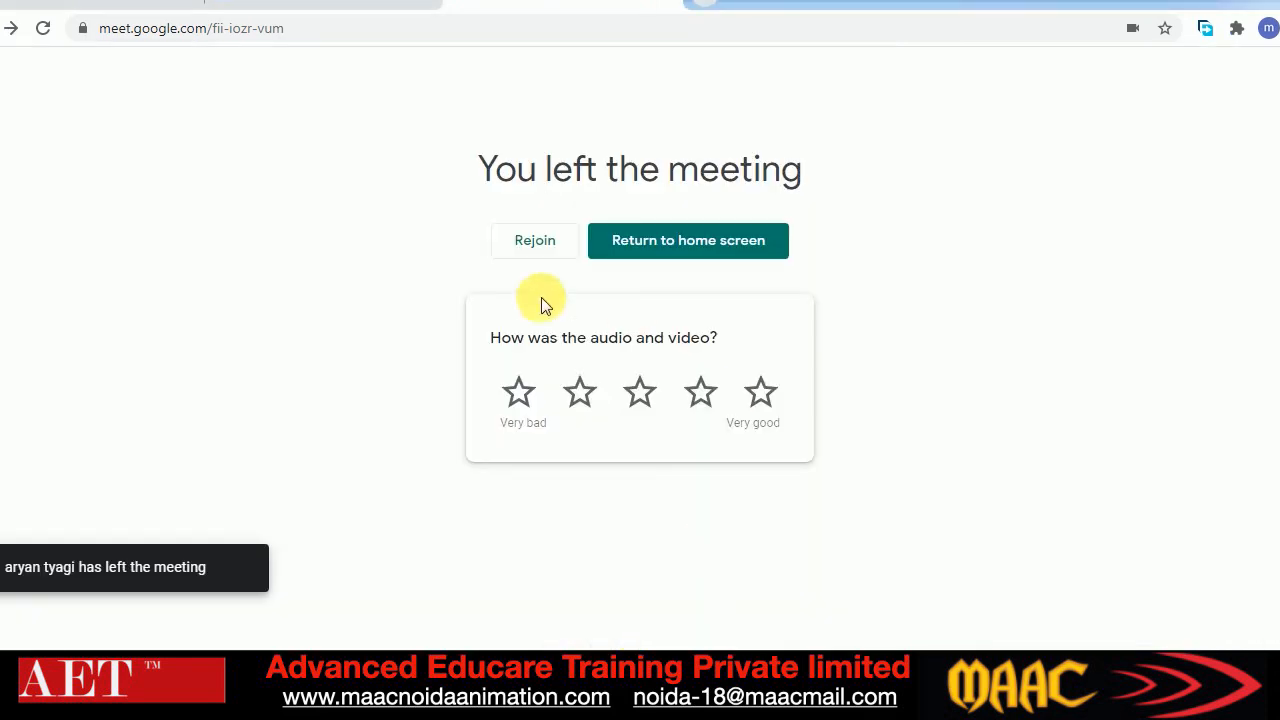
click(672, 3)
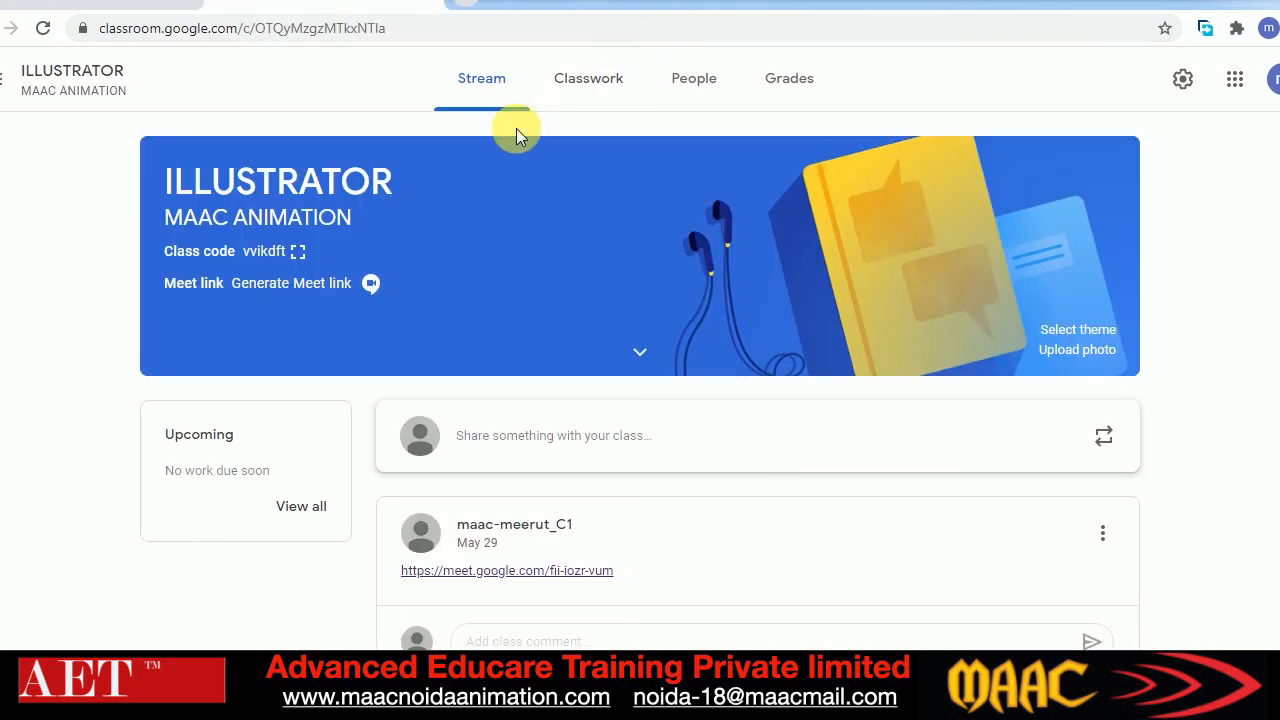